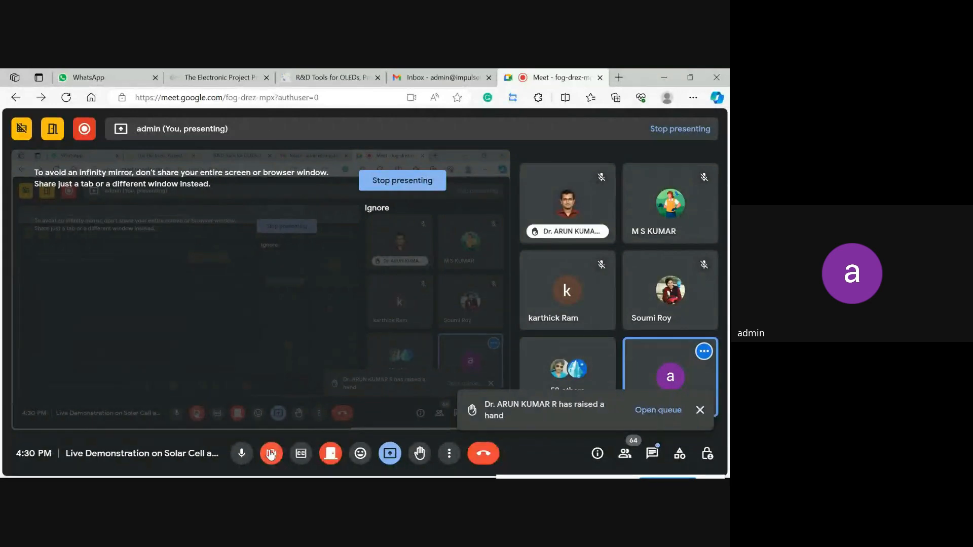
Minimize the browser meeting window and launch Setfos 5.4 (x64) from the desktop.
click(667, 77)
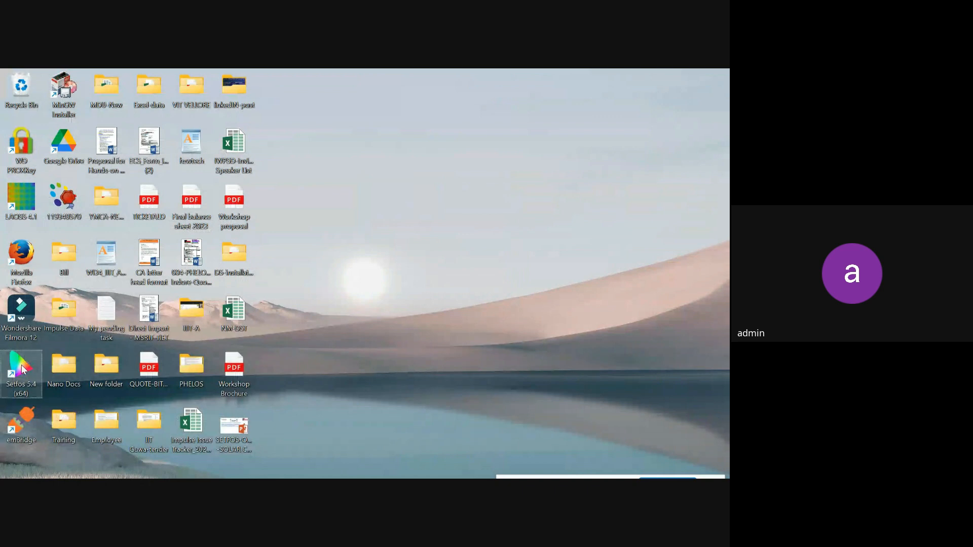
right_click(23, 369)
click(79, 180)
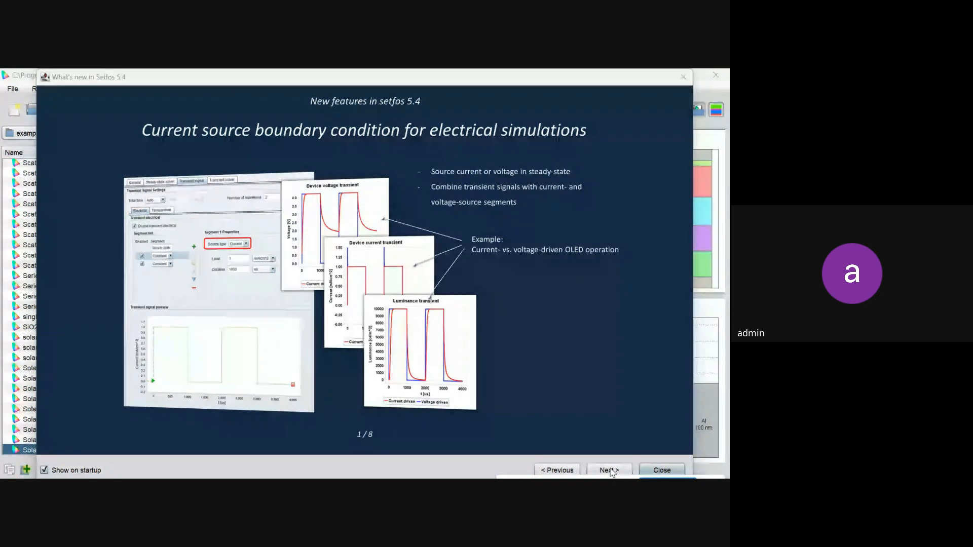
Look through all eight slides of the What's new in Setfos 5.4 presentation, then close it.
drag(531, 74, 531, 102)
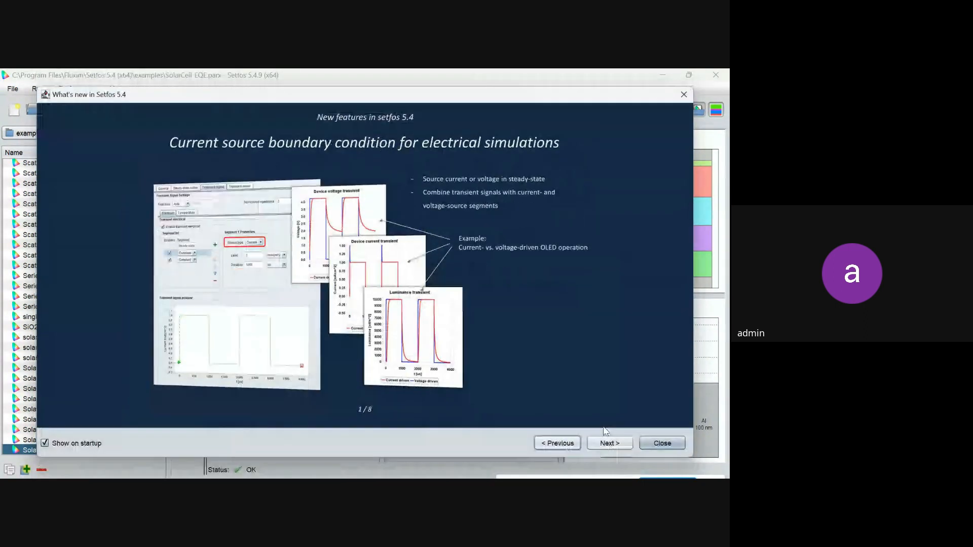
click(608, 440)
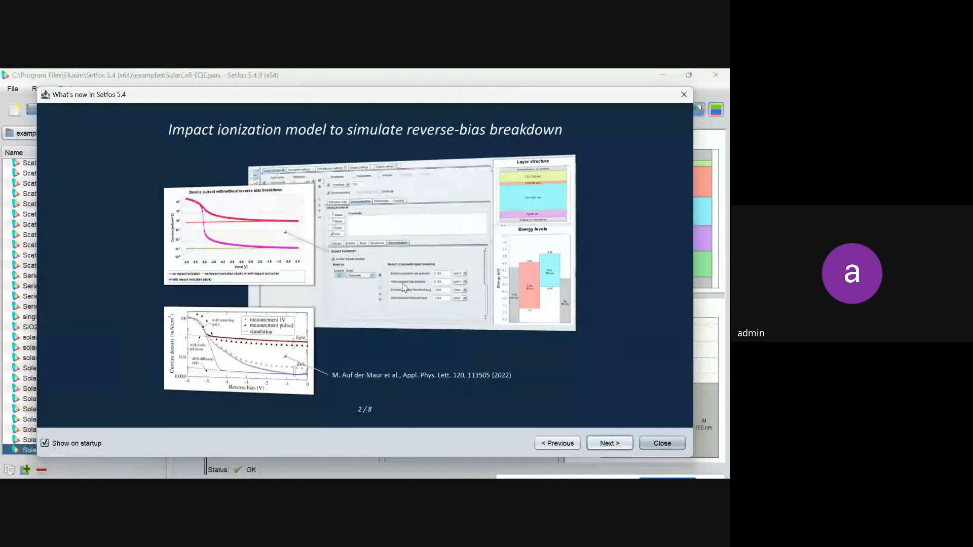
click(610, 444)
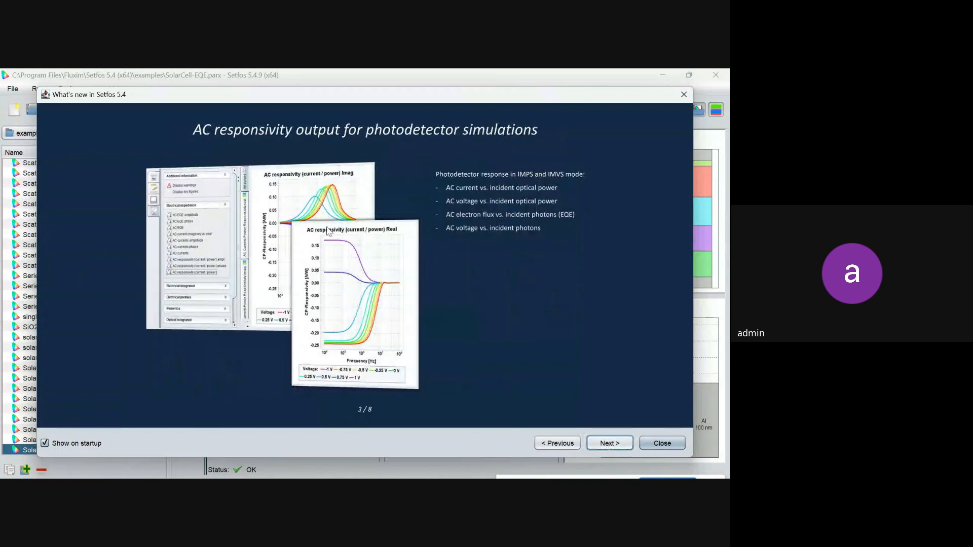
click(607, 442)
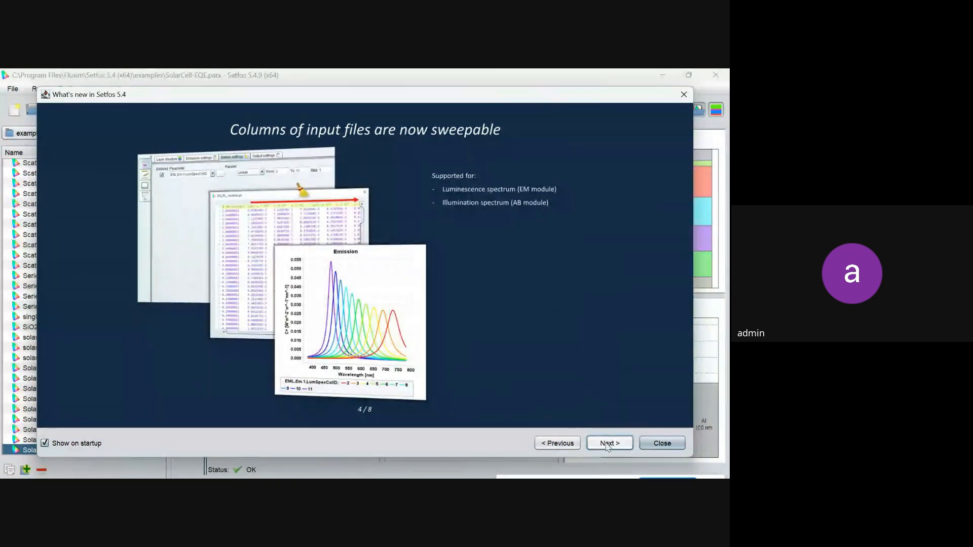
click(608, 445)
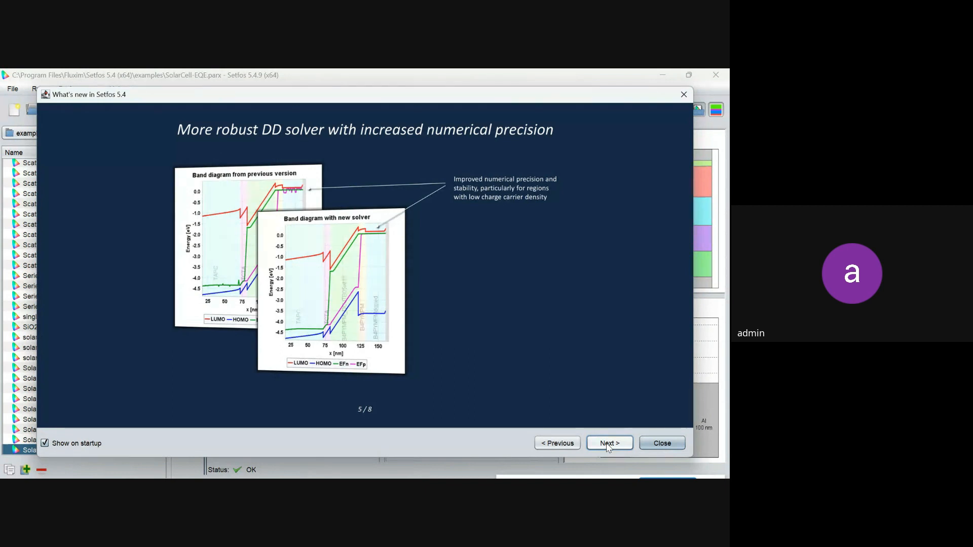
click(607, 444)
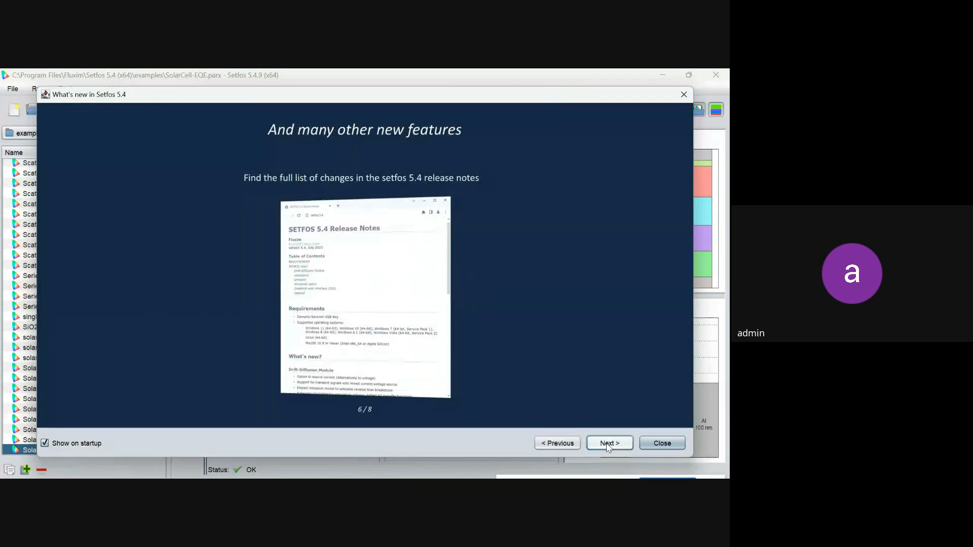
click(608, 445)
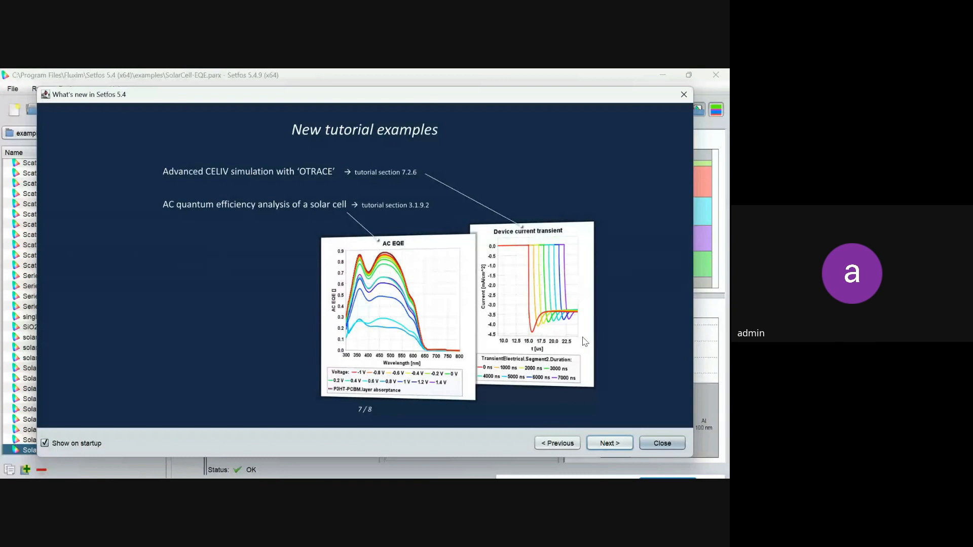
click(608, 446)
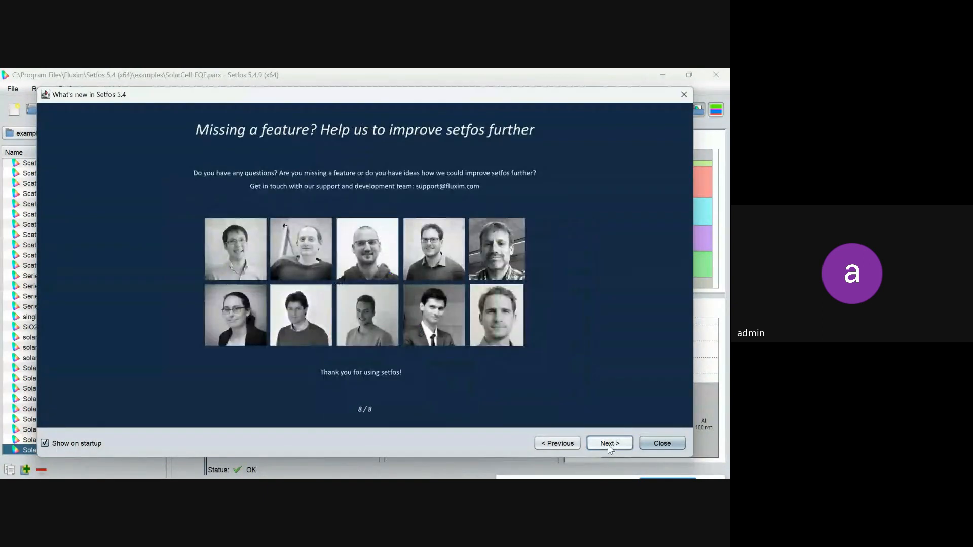
click(662, 444)
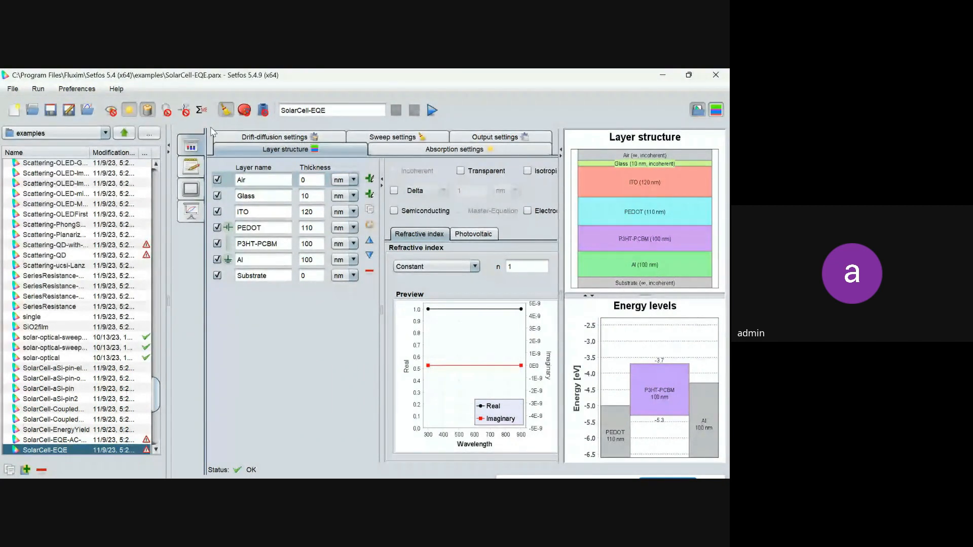
Open the Setfos PDF manual and look over the ion modelling section with its mobility models.
click(120, 91)
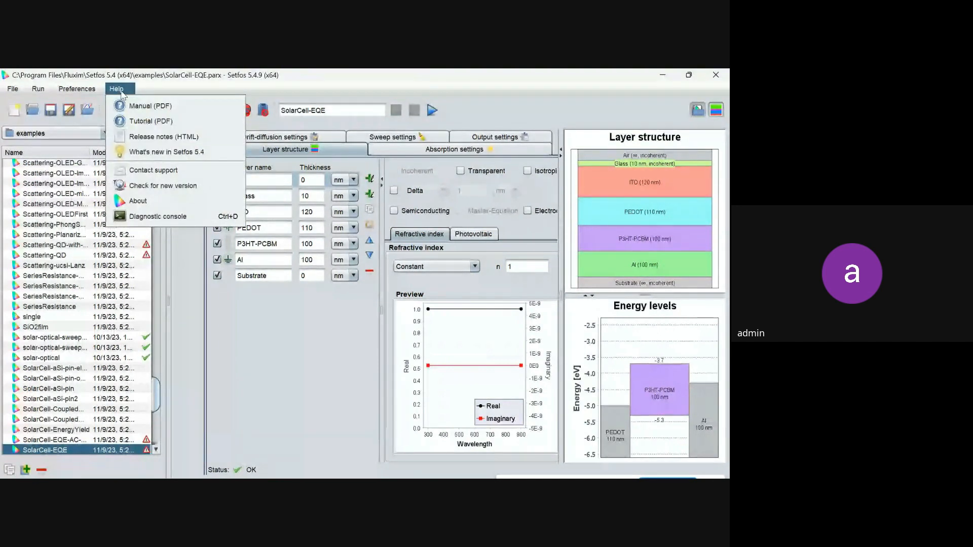
click(150, 110)
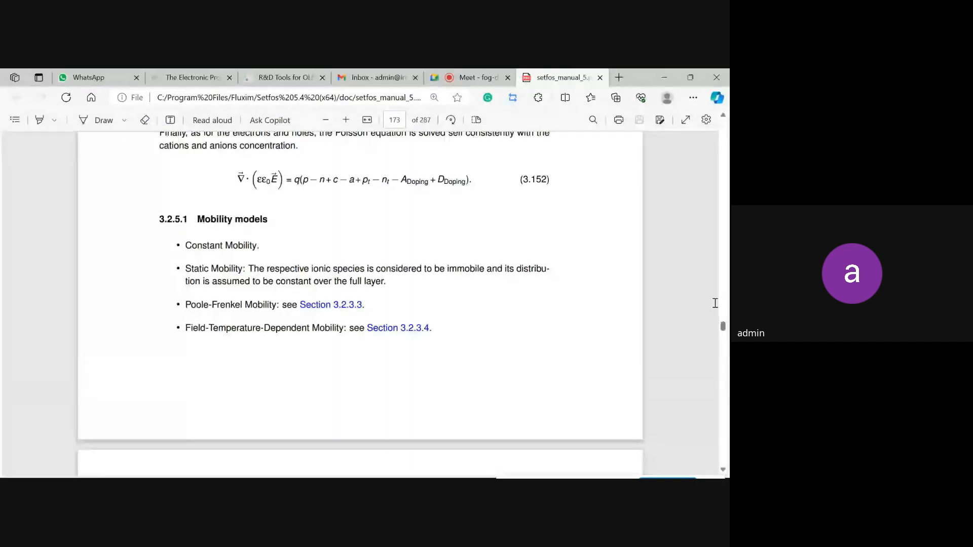
scroll(725, 123, up, 2)
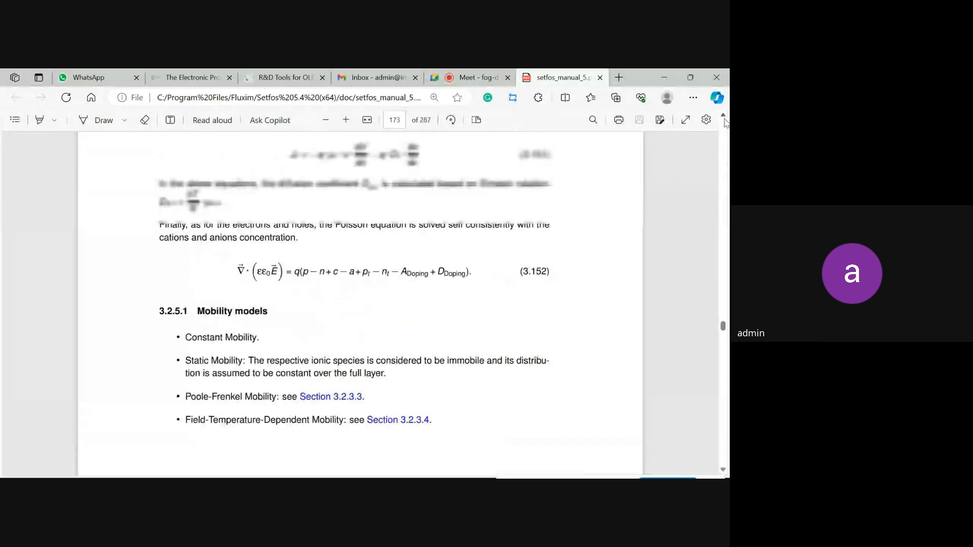
scroll(720, 247, up, 2)
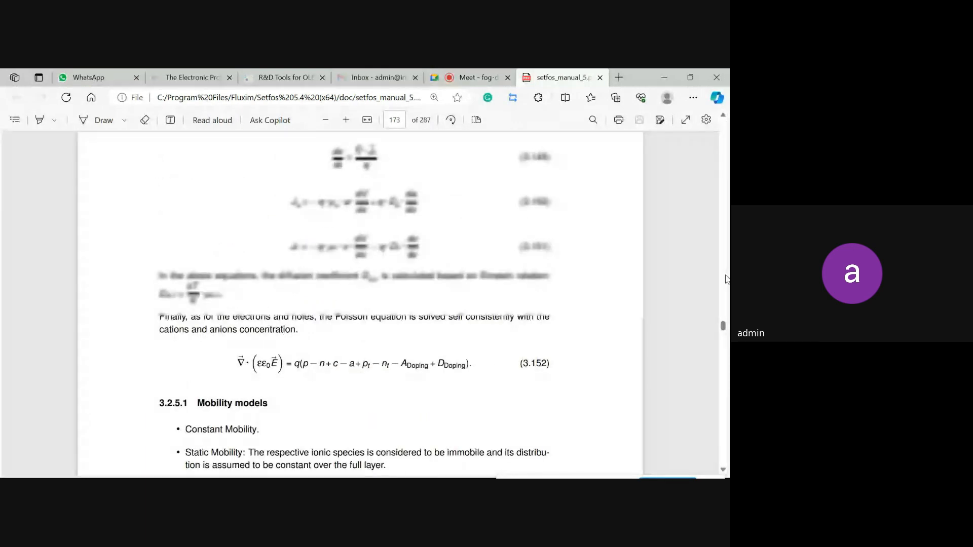
scroll(727, 279, up, 6)
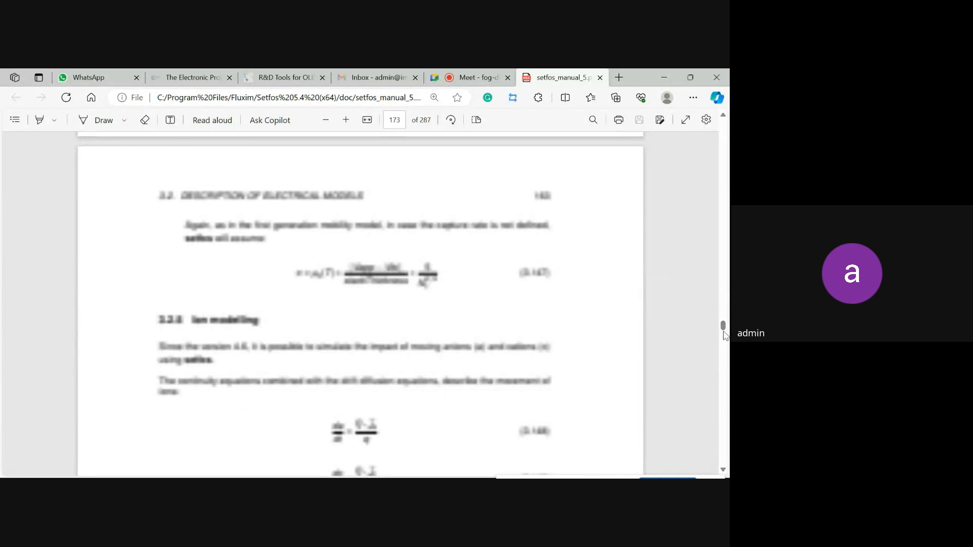
drag(723, 327, 723, 334)
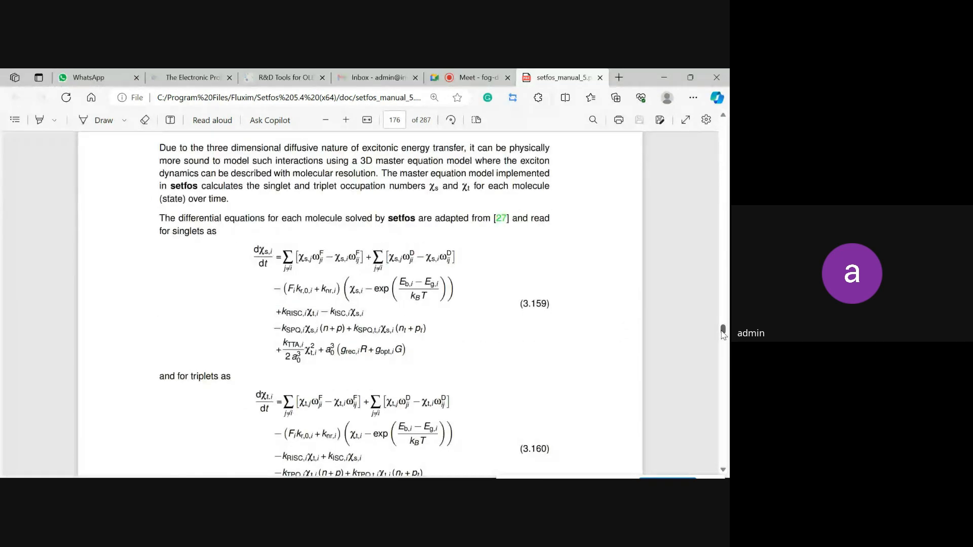
Examine the manual's sections on the 3D master equation for excitons and small signal analysis by impedance spectroscopy.
click(723, 470)
click(723, 471)
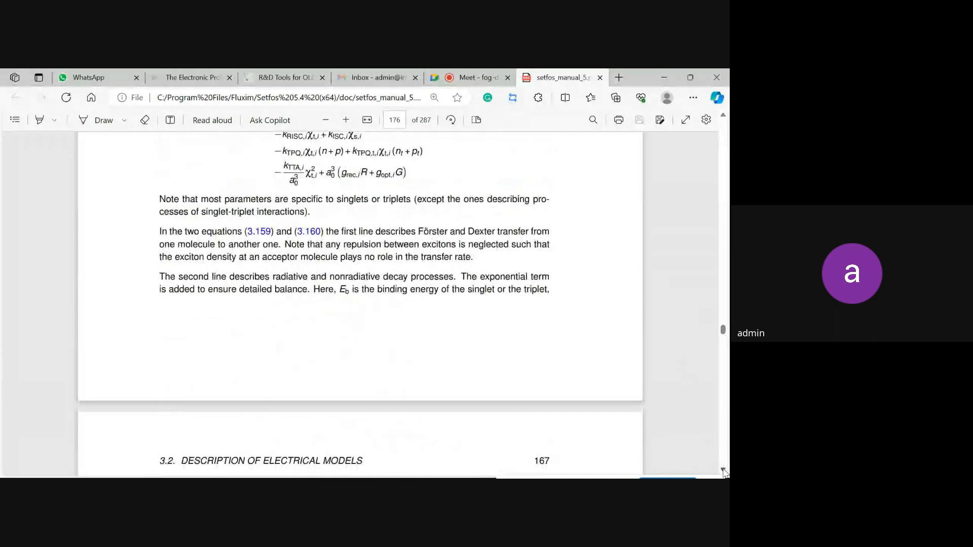
click(724, 471)
click(723, 471)
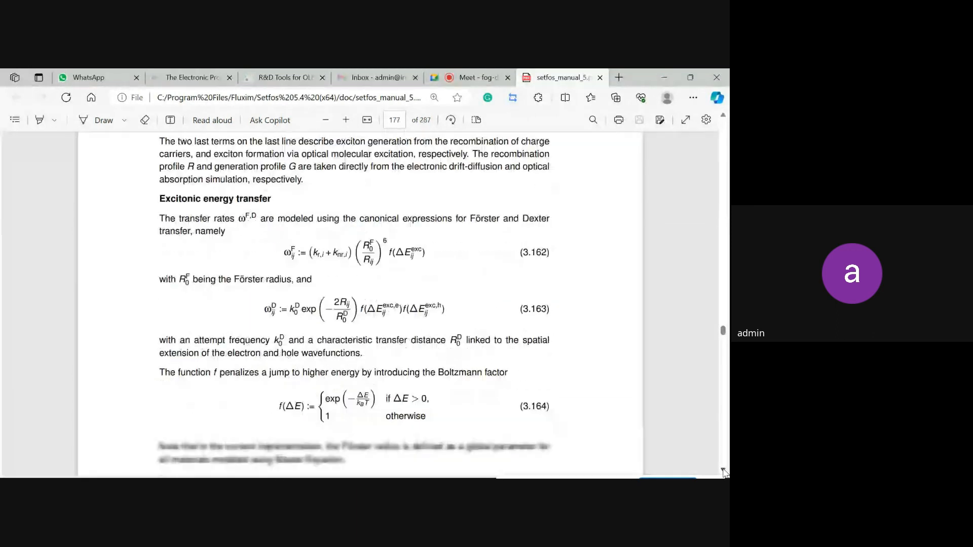
click(724, 472)
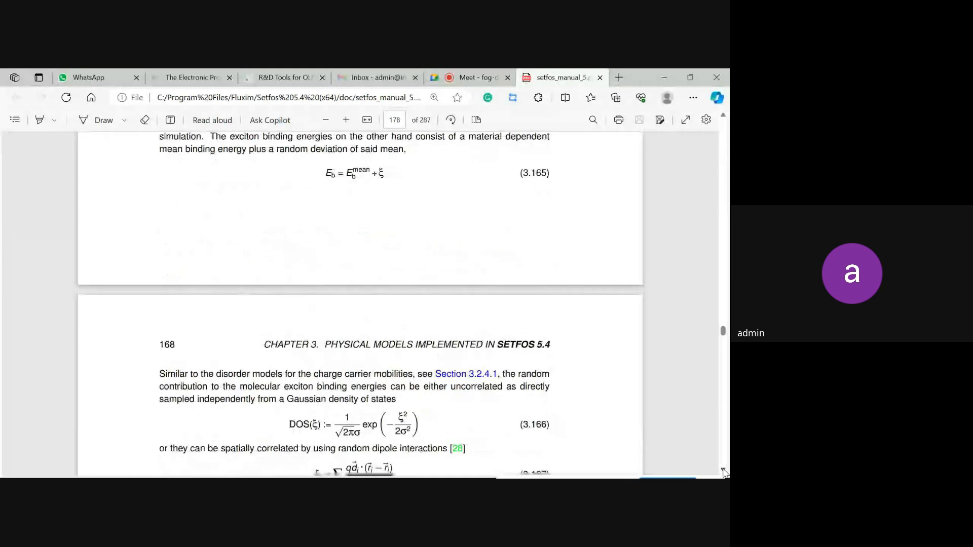
click(723, 473)
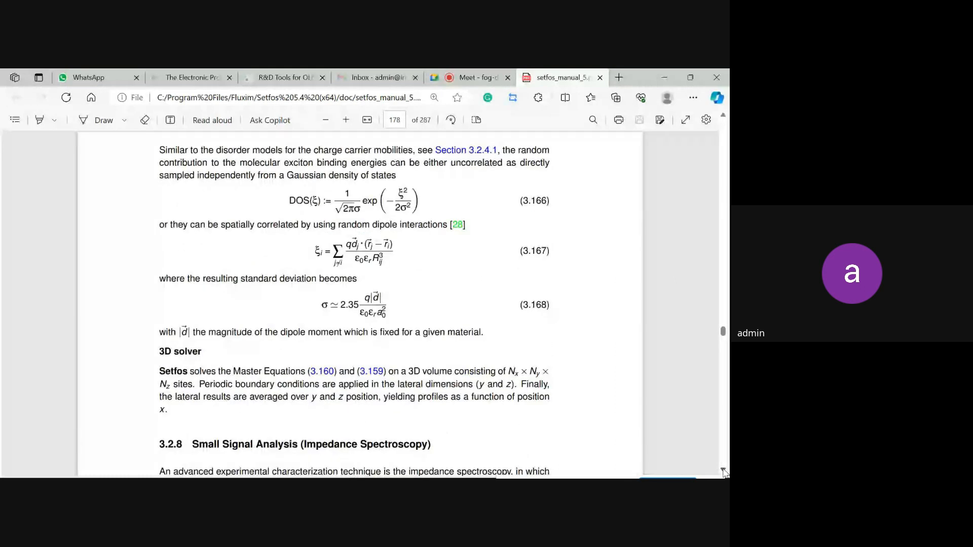
click(723, 472)
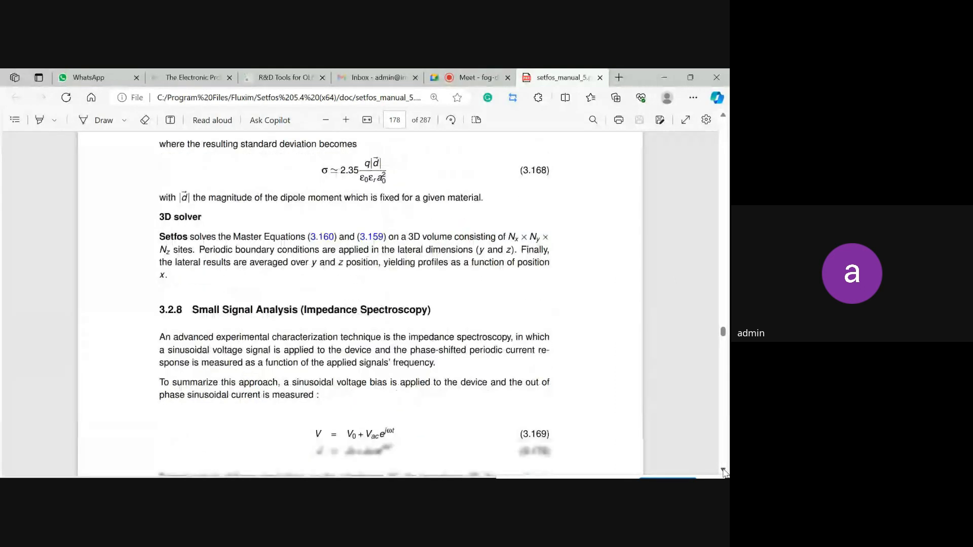
click(723, 473)
click(723, 473)
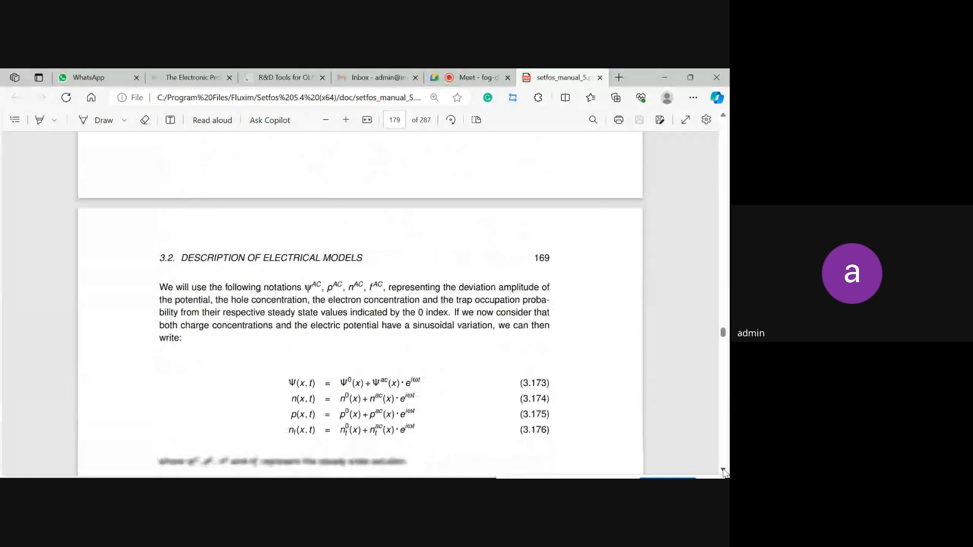
click(724, 473)
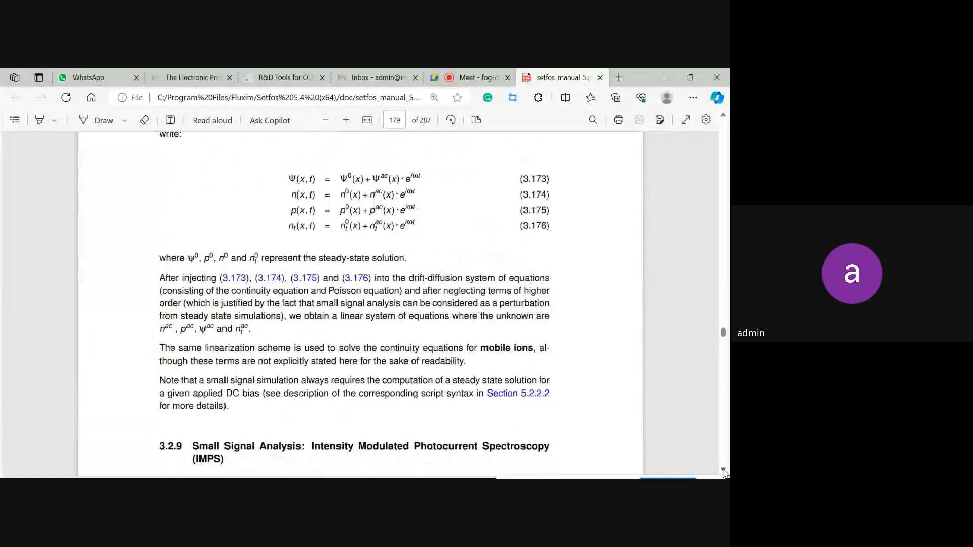
Examine the manual's IMPS and IMVS descriptions and section 3.3 on coupling between electrical and optical models.
click(723, 473)
click(723, 472)
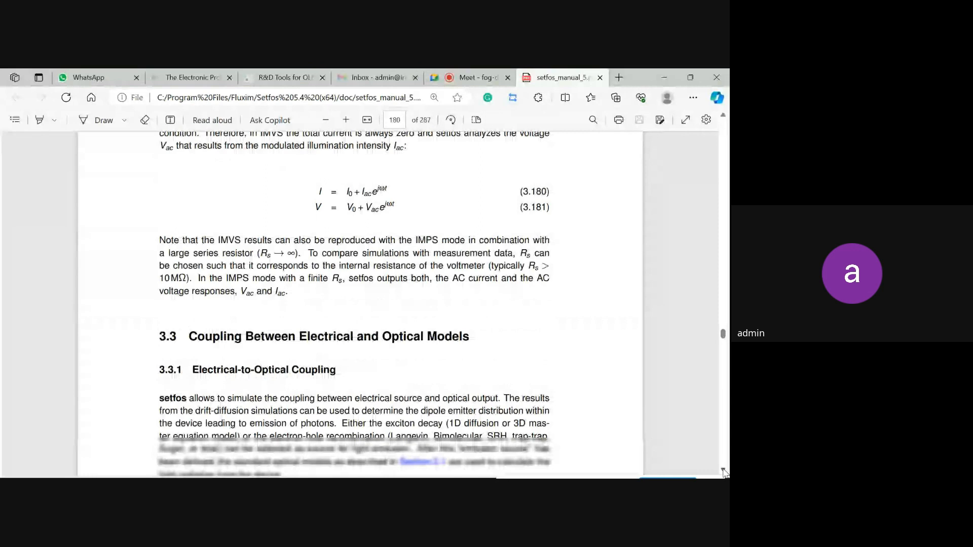
click(723, 472)
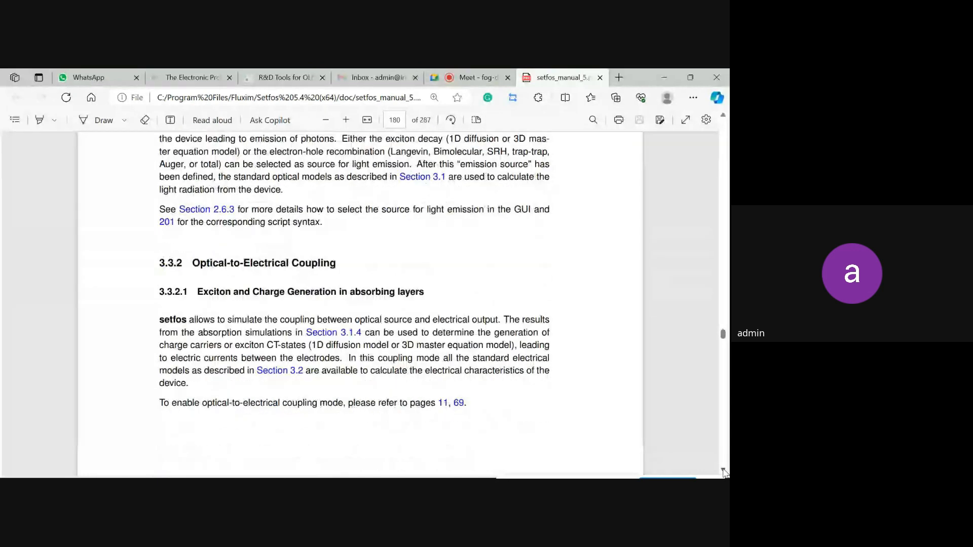
click(724, 472)
click(724, 472)
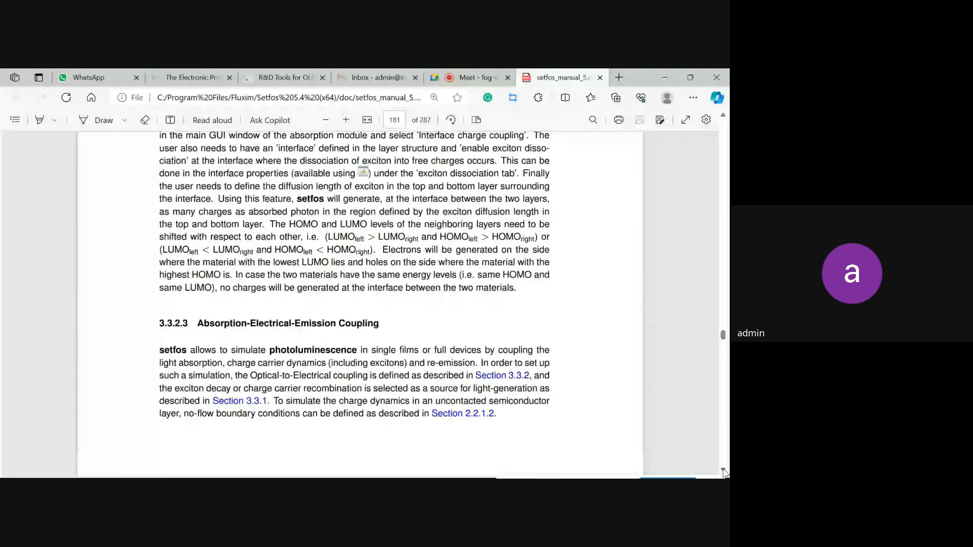
click(724, 472)
click(724, 472)
click(723, 472)
click(724, 472)
click(724, 472)
click(724, 473)
click(724, 472)
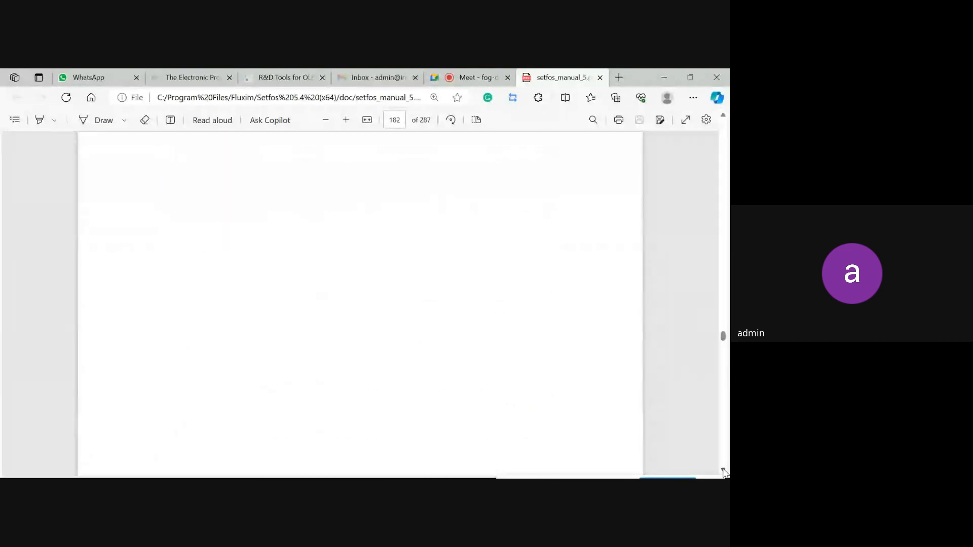
Review the accepted physical units in Table 4.1 and the drift-diffusion parameters in Table 4.2 of the manual.
click(723, 472)
click(723, 472)
click(724, 472)
click(724, 473)
click(723, 472)
click(724, 473)
click(724, 472)
click(723, 472)
click(724, 472)
click(723, 472)
click(724, 473)
click(724, 472)
click(724, 472)
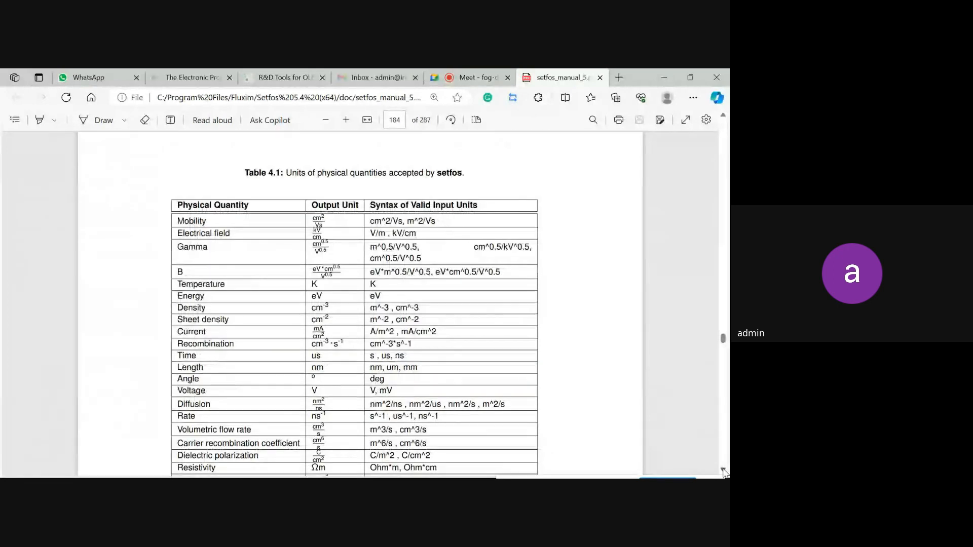
click(724, 473)
click(724, 472)
click(724, 472)
click(724, 473)
click(724, 472)
click(724, 472)
click(723, 473)
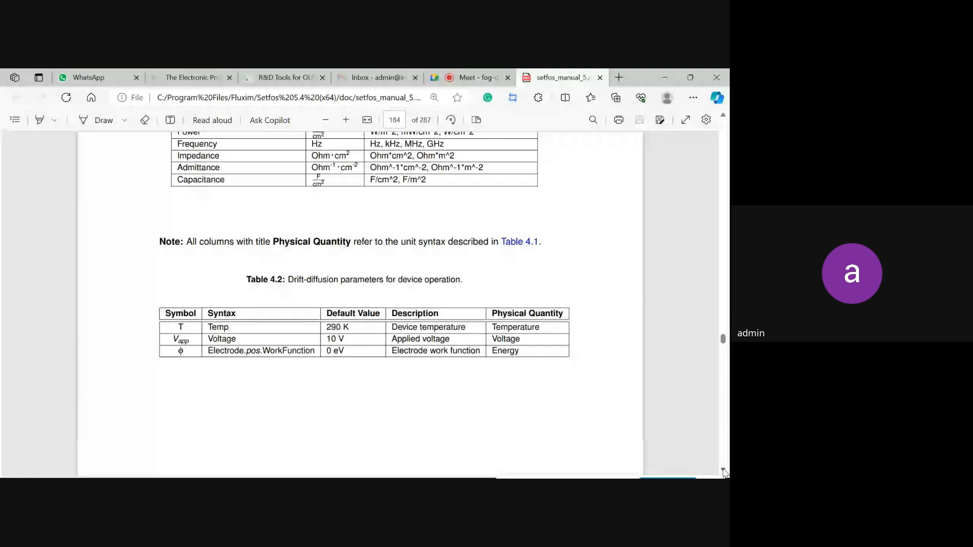
Review the manual's dipole intensity definitions and the Cauchy, Lorentz/Sellmeier and Drude parameter tables, then return to Setfos.
click(724, 472)
click(723, 472)
click(724, 473)
click(724, 472)
click(724, 472)
click(724, 473)
click(724, 472)
click(724, 472)
click(723, 472)
click(724, 473)
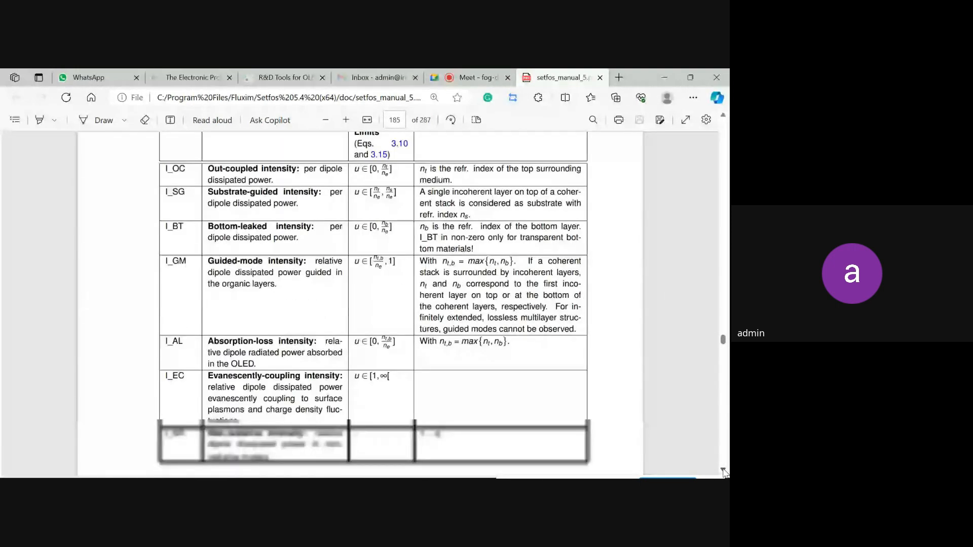
click(724, 473)
click(723, 472)
click(723, 472)
click(724, 472)
click(723, 472)
click(724, 472)
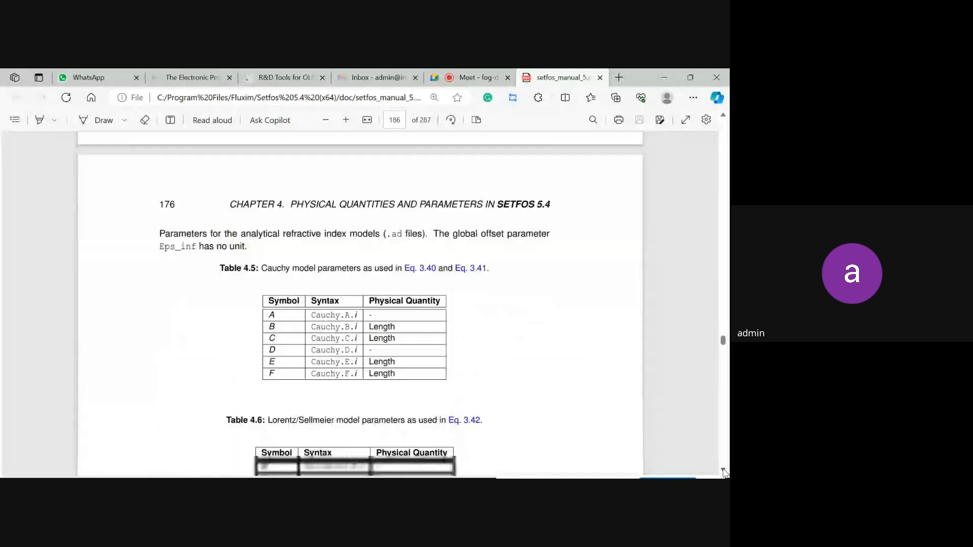
click(724, 473)
click(724, 472)
click(723, 472)
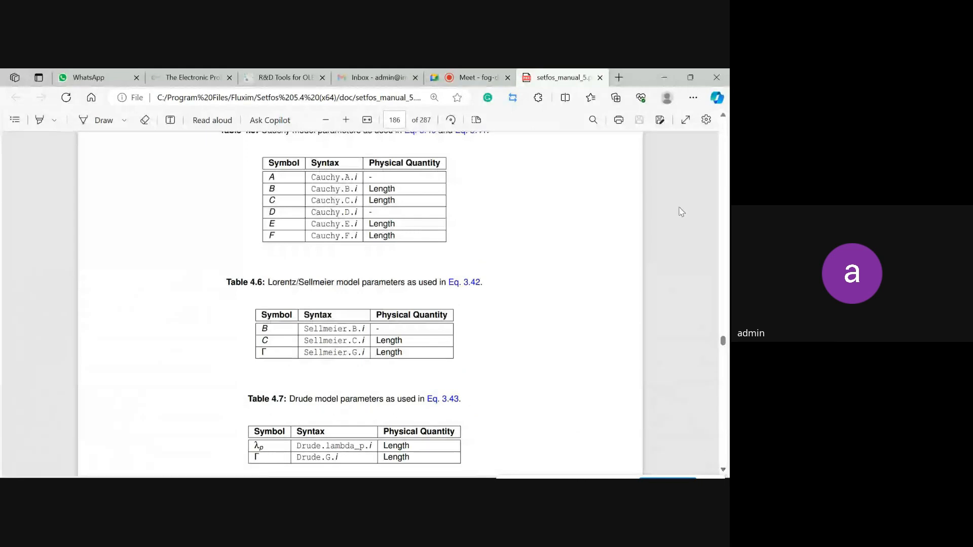
click(665, 78)
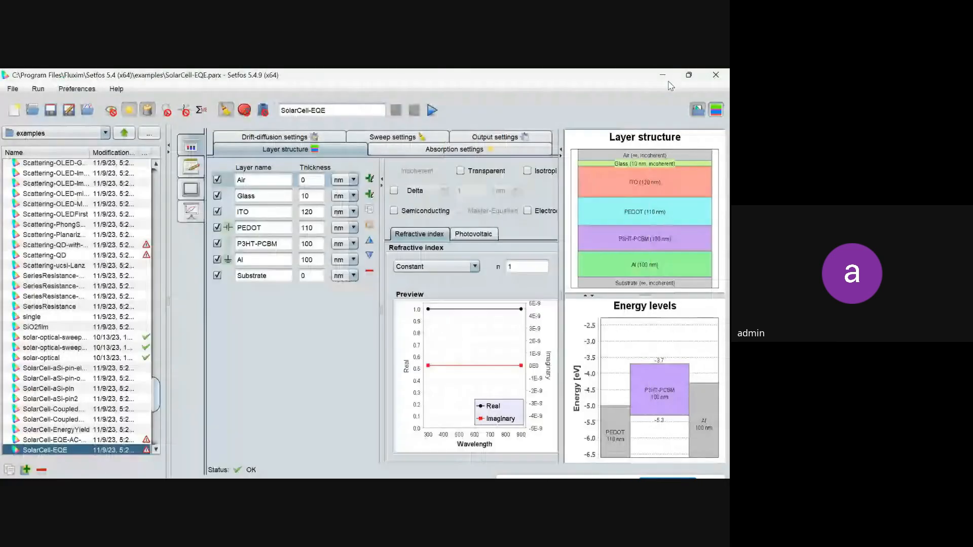
Open the Setfos tutorial PDF and go to its Detailed Contents page listing the My First setfos Simulations chapter.
click(117, 89)
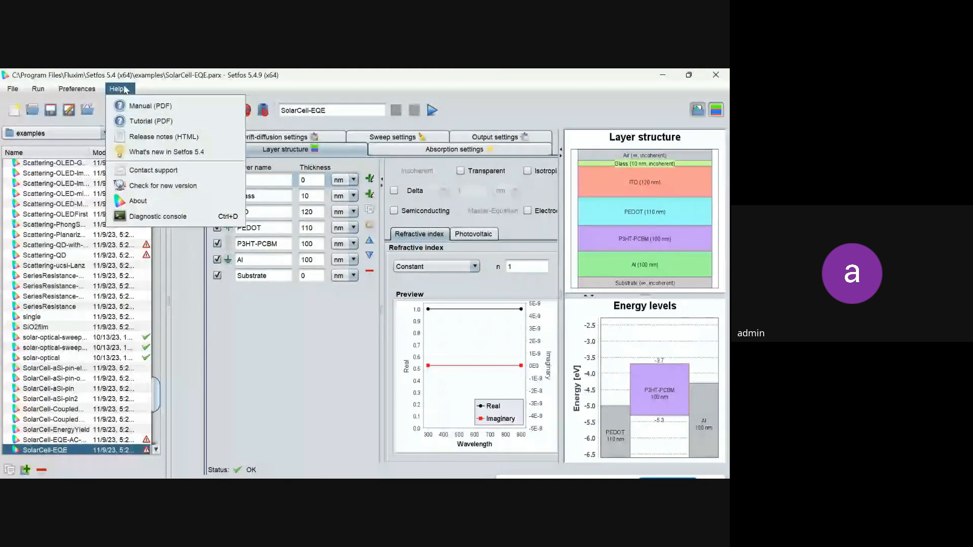
click(146, 124)
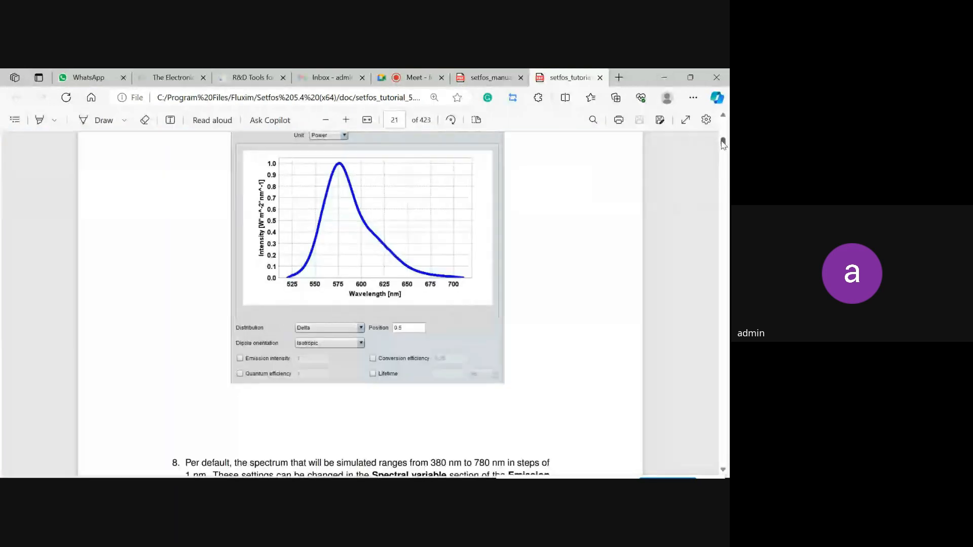
scroll(723, 144, up, 1)
scroll(724, 132, up, 10)
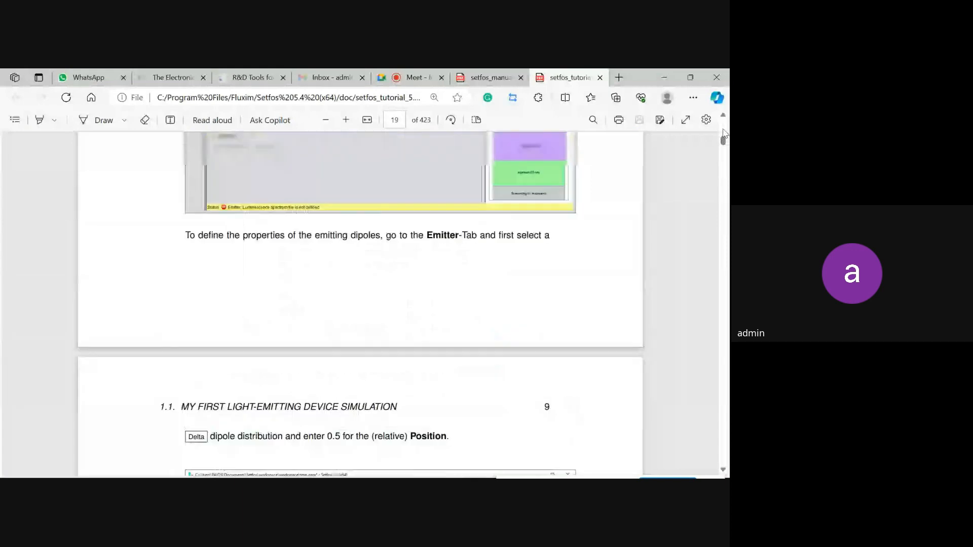
scroll(724, 133, up, 5)
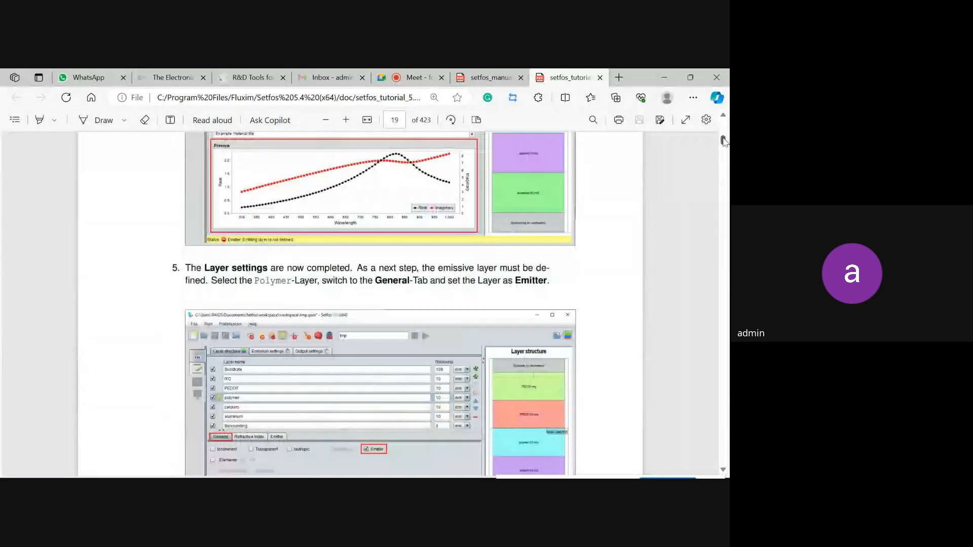
scroll(723, 142, up, 20)
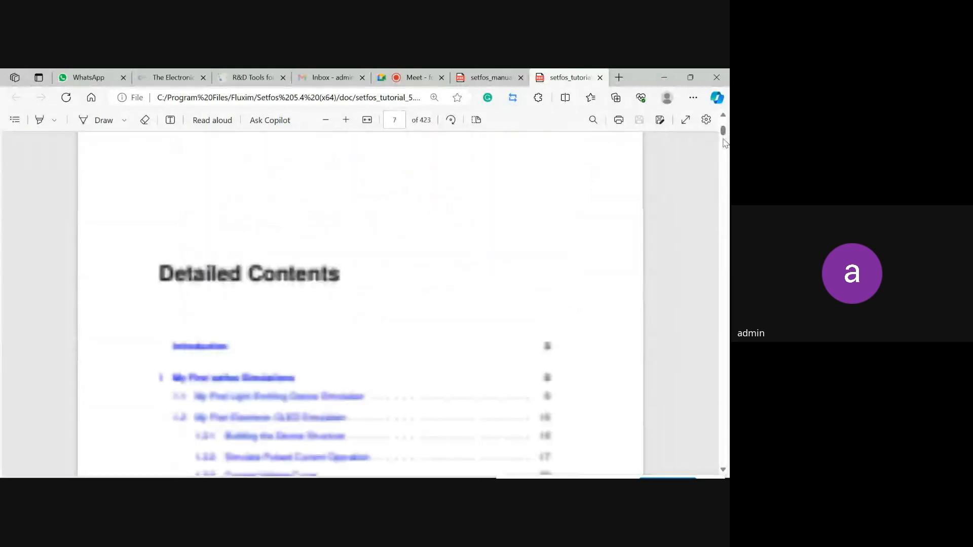
click(723, 470)
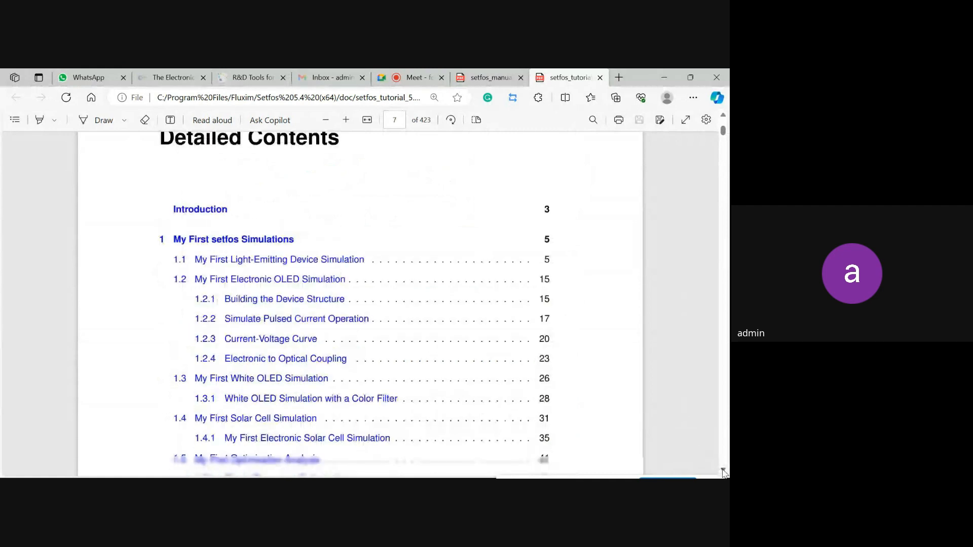
click(723, 472)
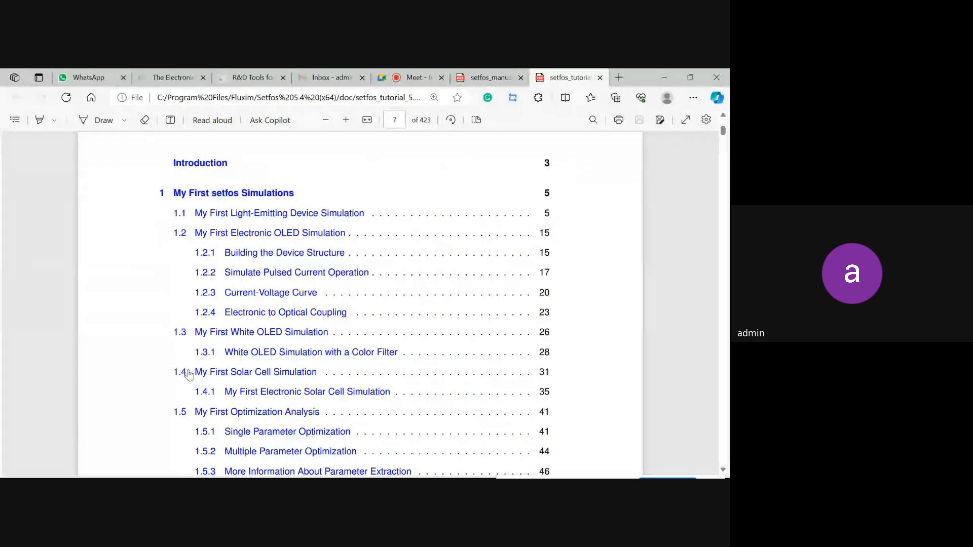
Open tutorial section 1.4, My First Solar Cell Simulation, and review its layer stack setup and refractive index file imports.
click(312, 375)
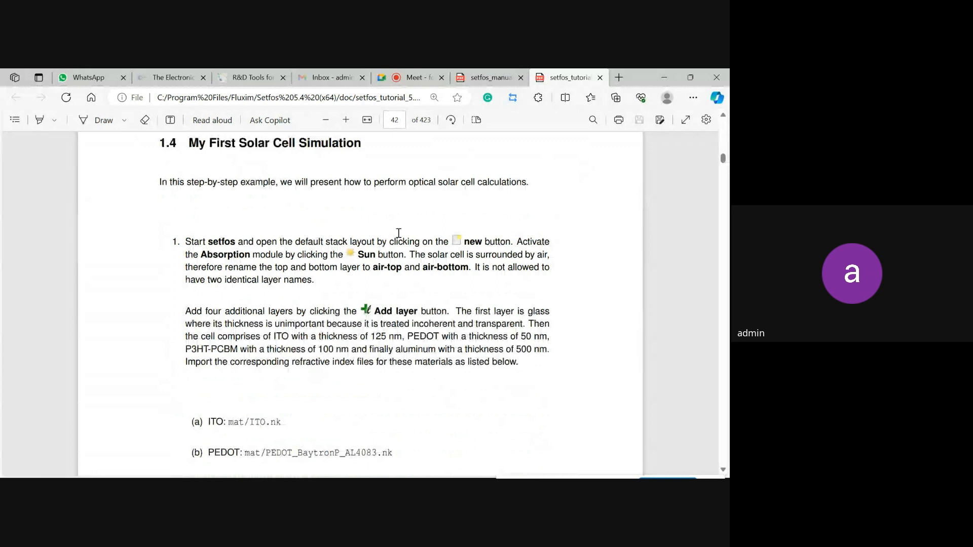
scroll(398, 233, down, 1)
scroll(399, 233, down, 3)
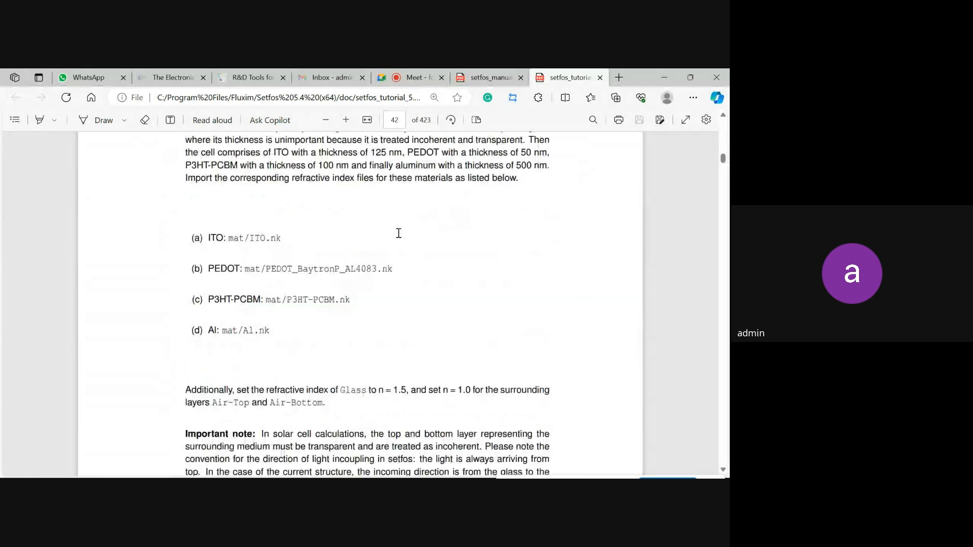
scroll(399, 233, down, 3)
scroll(399, 233, down, 8)
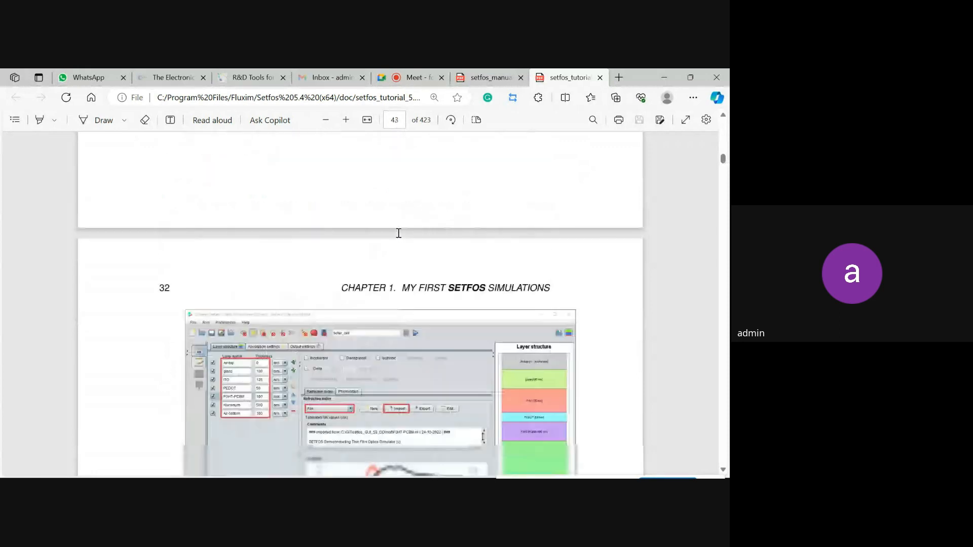
scroll(399, 233, down, 1)
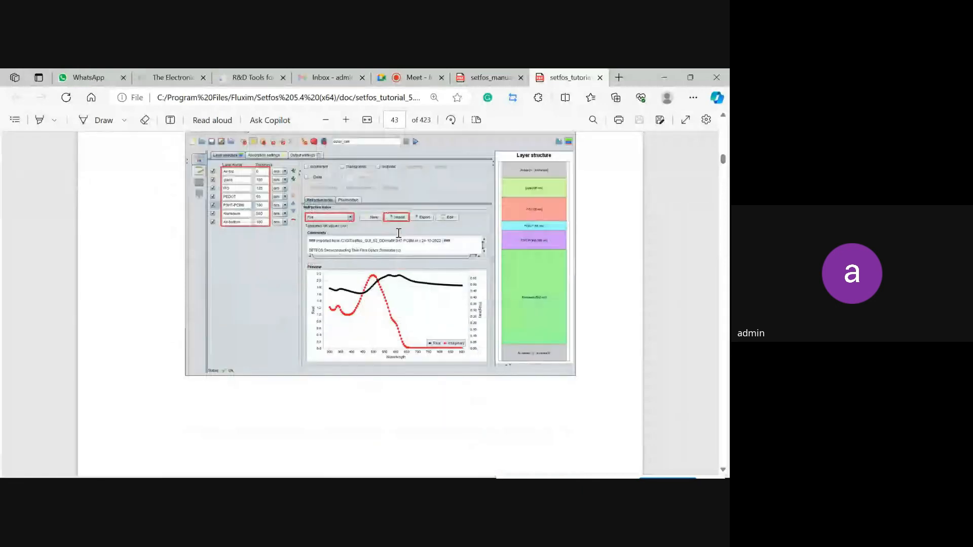
scroll(399, 233, down, 2)
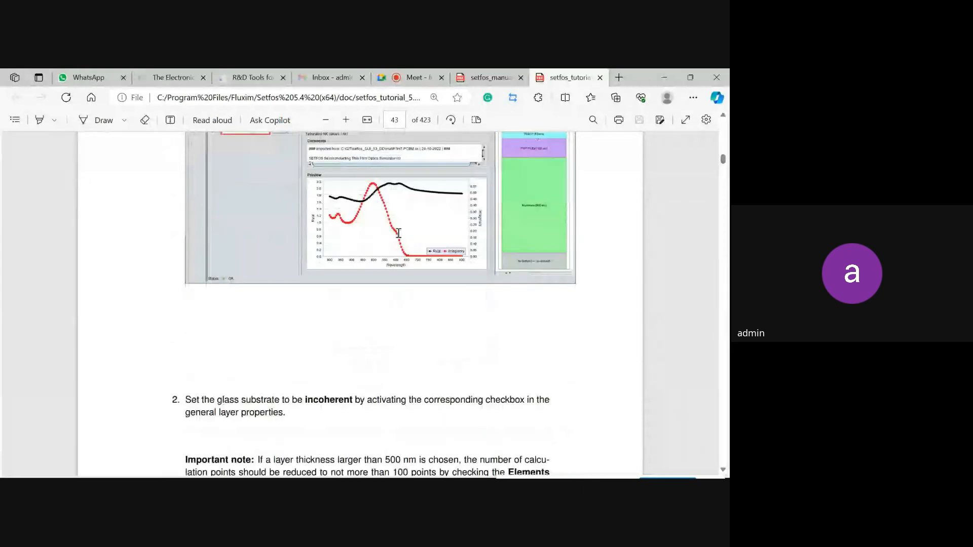
Review the tutorial's incoherent glass substrate setting, its note on thick layers and the Layer absorptances result.
scroll(399, 233, down, 2)
scroll(399, 234, down, 4)
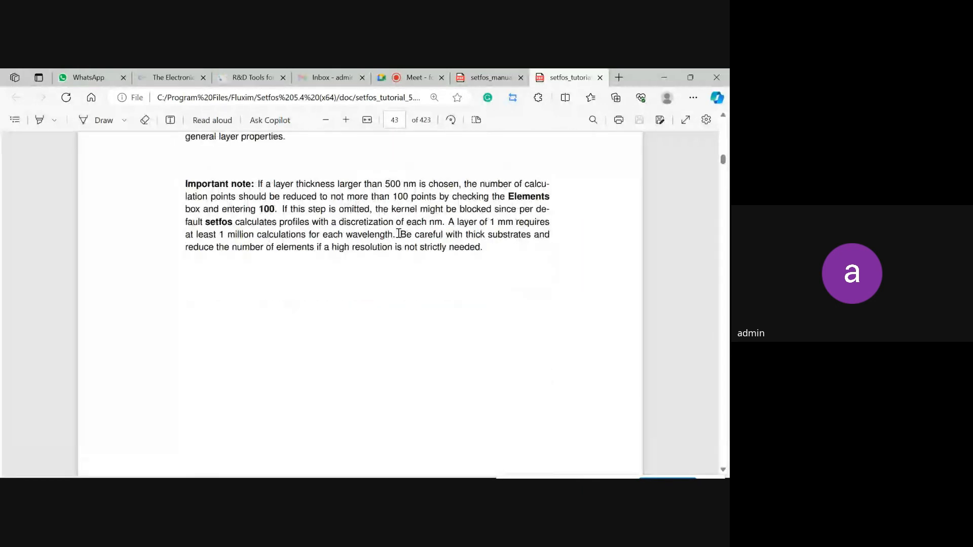
scroll(399, 233, down, 6)
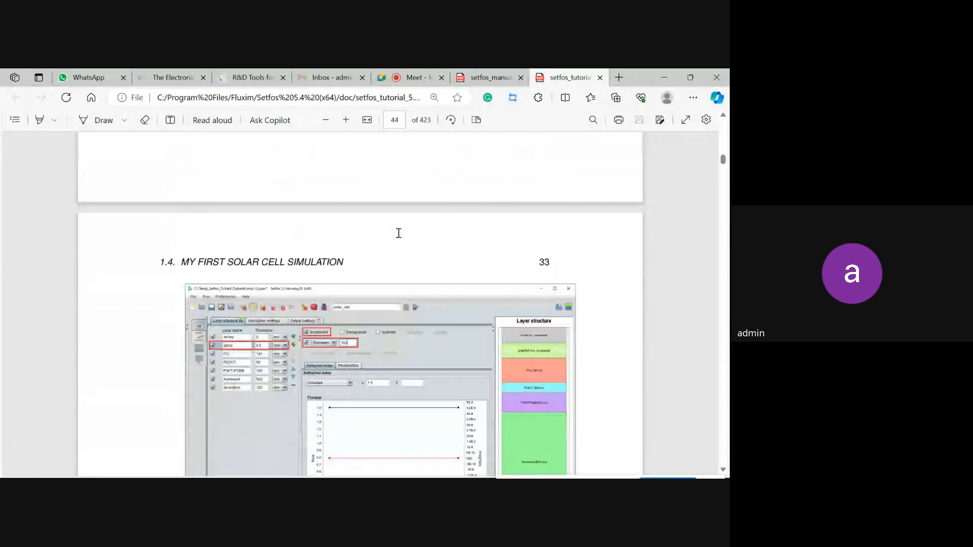
scroll(399, 233, down, 5)
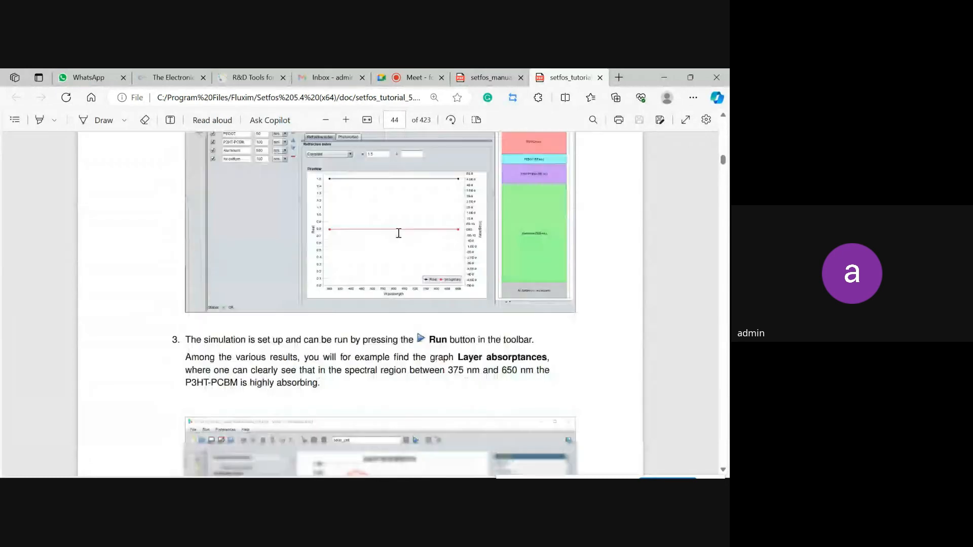
scroll(399, 233, down, 3)
scroll(399, 233, down, 4)
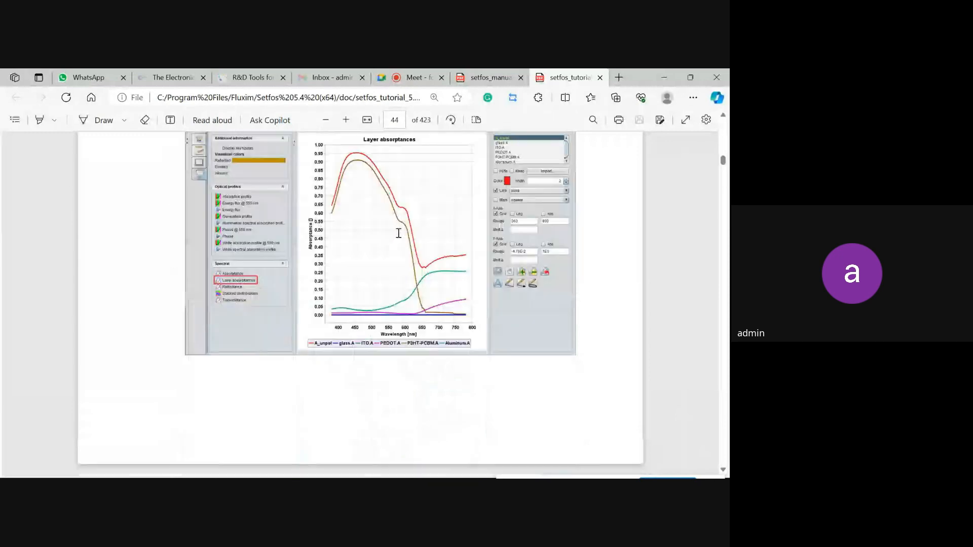
Examine tutorial section 1.4.0.1 on sweeping the P3HT-PCBM active layer thickness and plotting the photocurrent.
scroll(399, 233, down, 9)
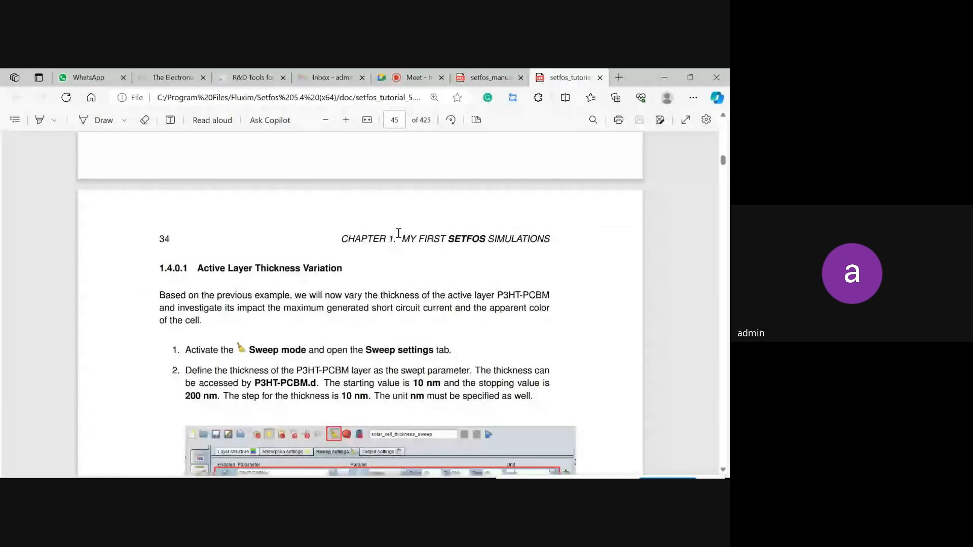
scroll(398, 233, down, 3)
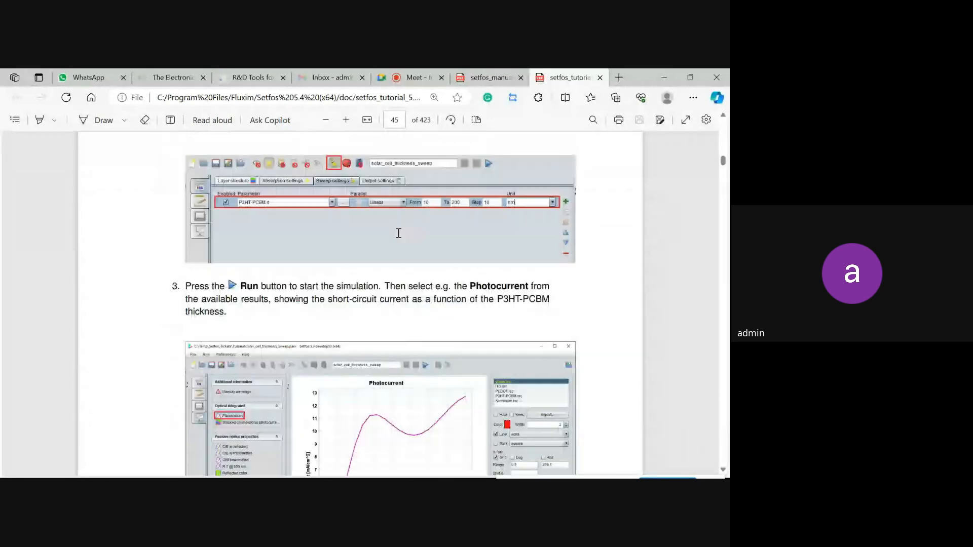
scroll(399, 233, down, 3)
scroll(398, 233, down, 7)
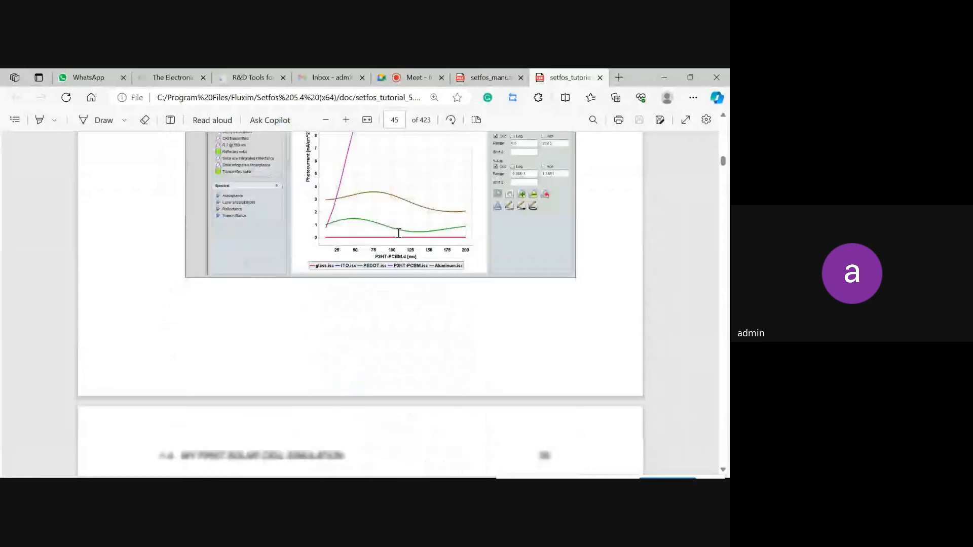
Review section 1.4.1 on activating the drift-diffusion module and importing P3HT-PCBM electrical material parameters.
scroll(398, 233, down, 2)
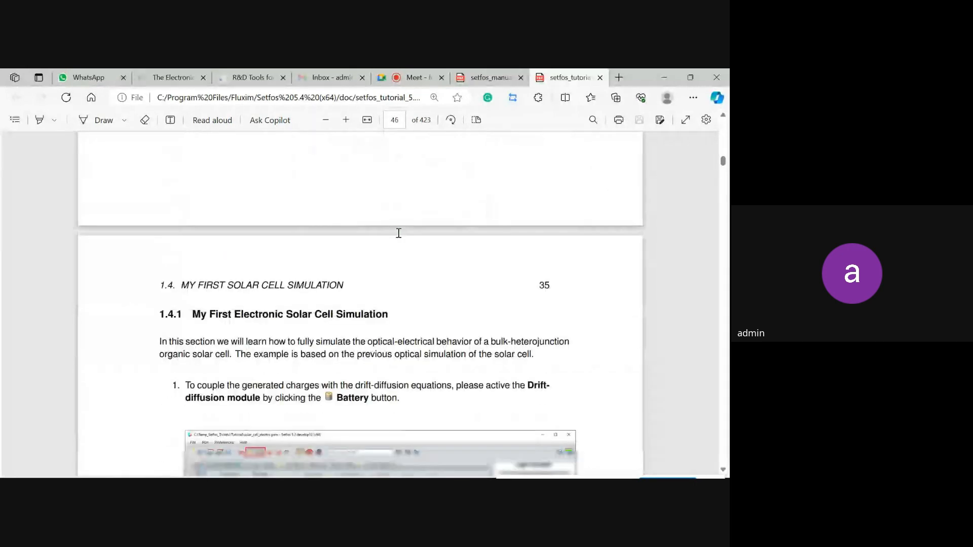
scroll(399, 233, down, 2)
scroll(399, 233, down, 3)
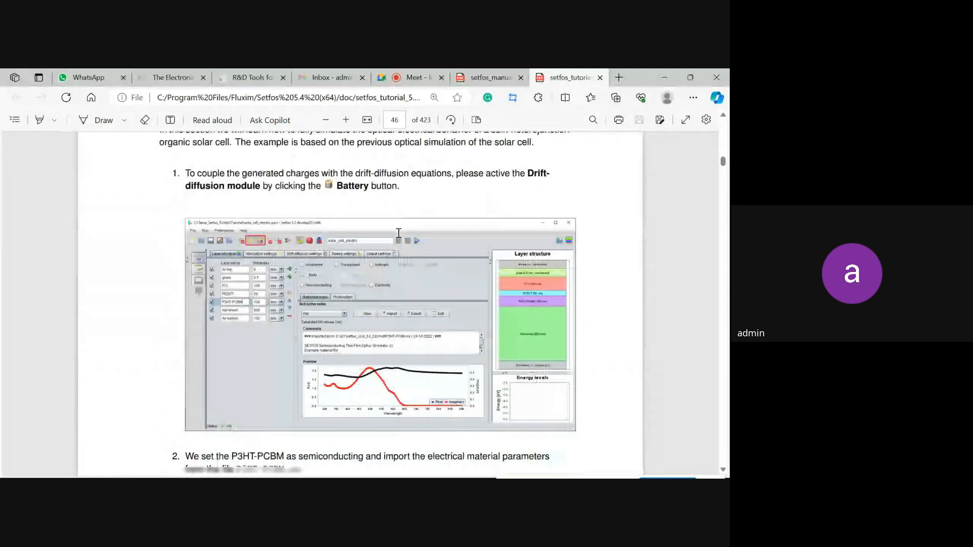
scroll(399, 233, down, 4)
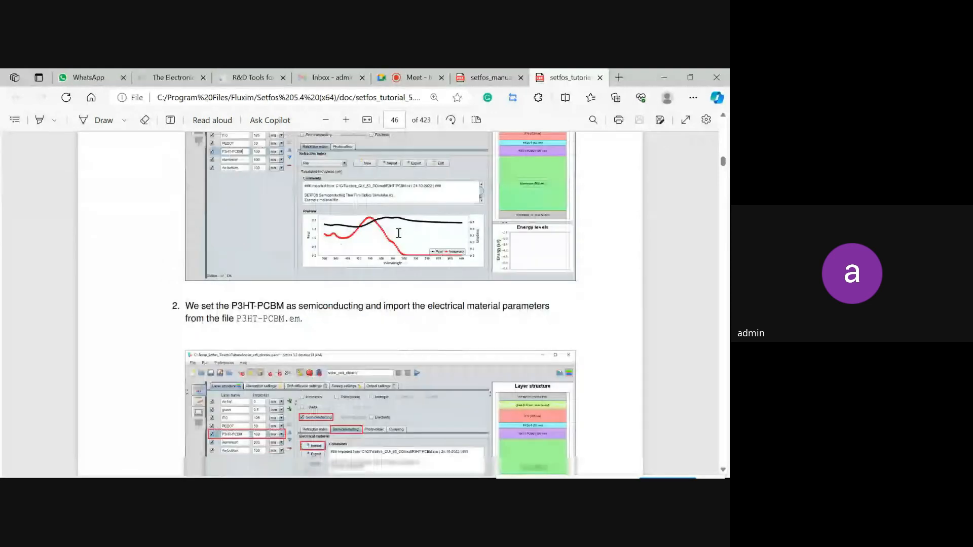
scroll(399, 233, down, 4)
scroll(399, 233, down, 5)
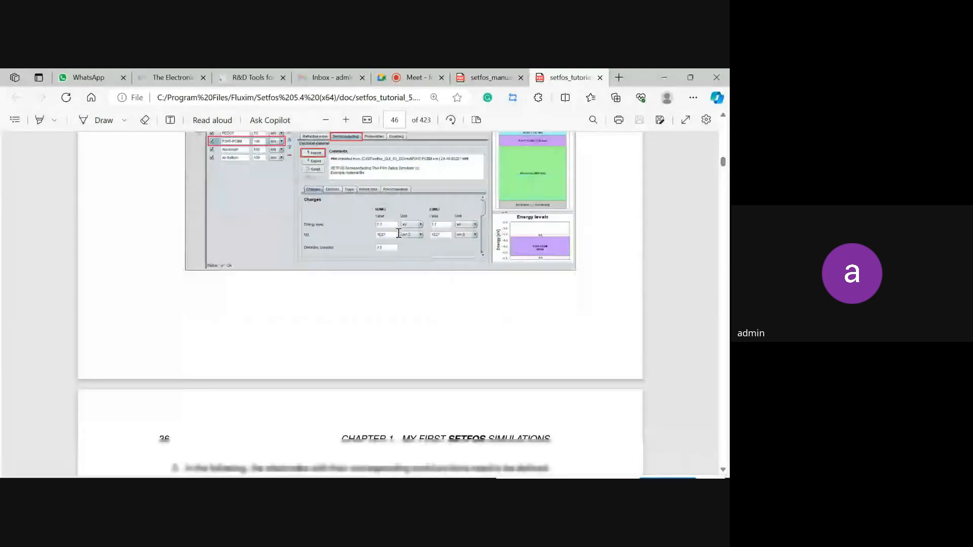
Review the tutorial's electrode workfunctions, steady-state mode and optical generation efficiency instructions, then return to Setfos.
scroll(399, 233, down, 3)
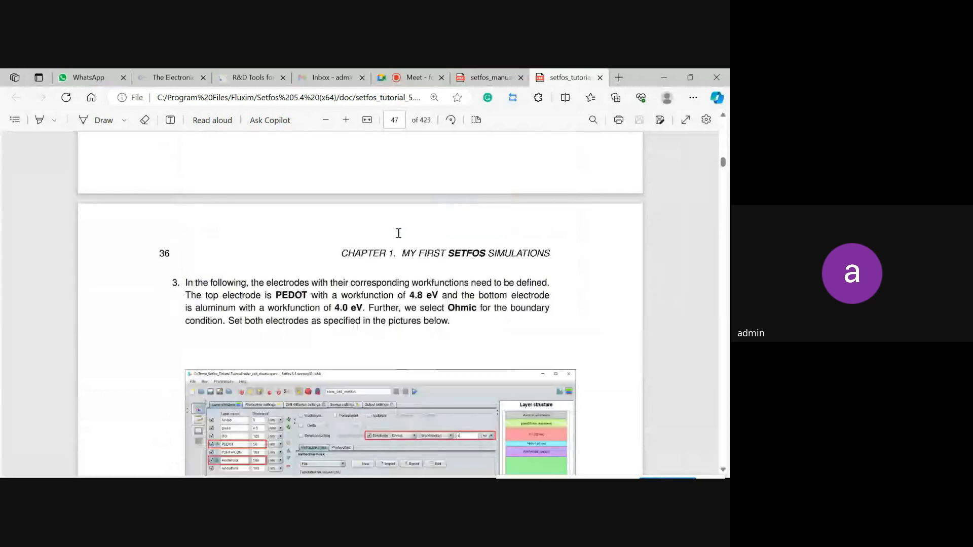
scroll(399, 233, down, 6)
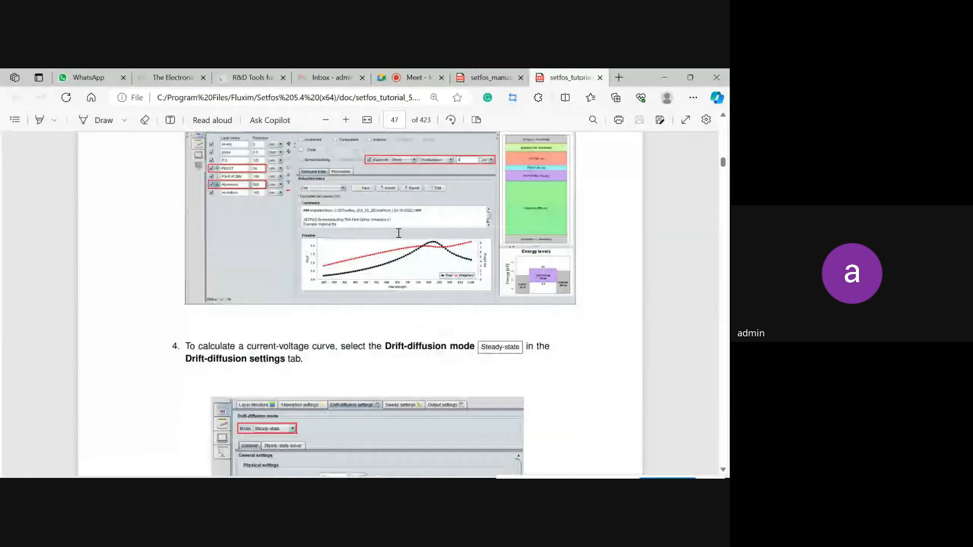
scroll(399, 234, down, 4)
scroll(399, 233, down, 3)
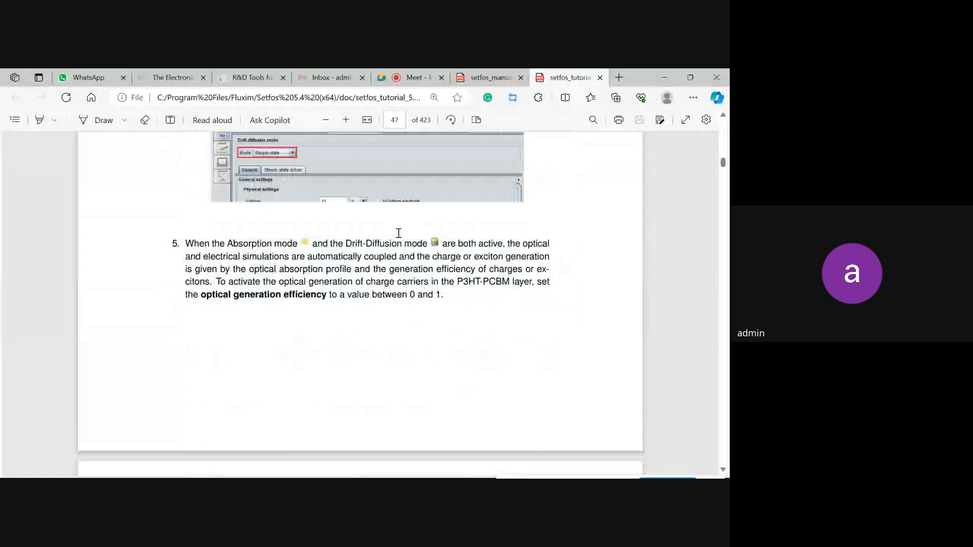
scroll(399, 234, down, 2)
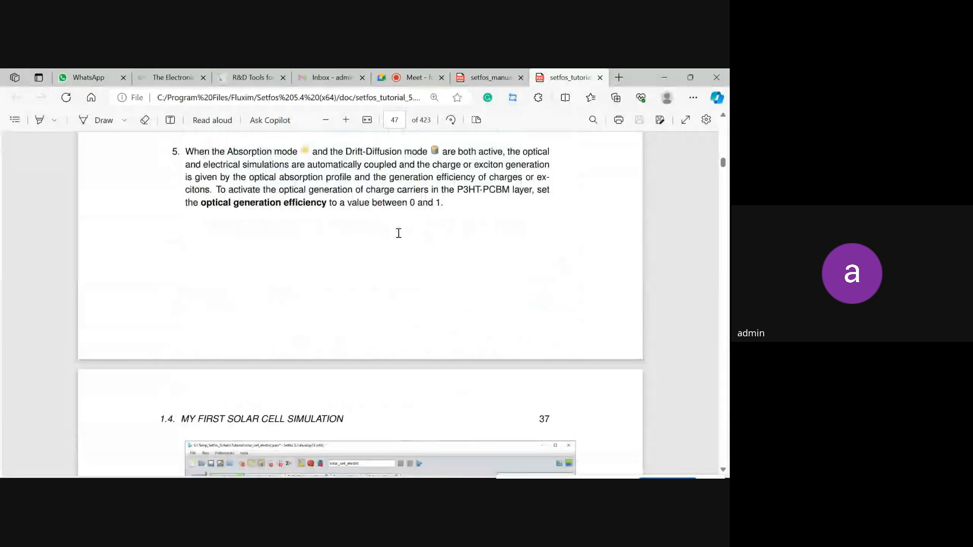
scroll(399, 233, down, 2)
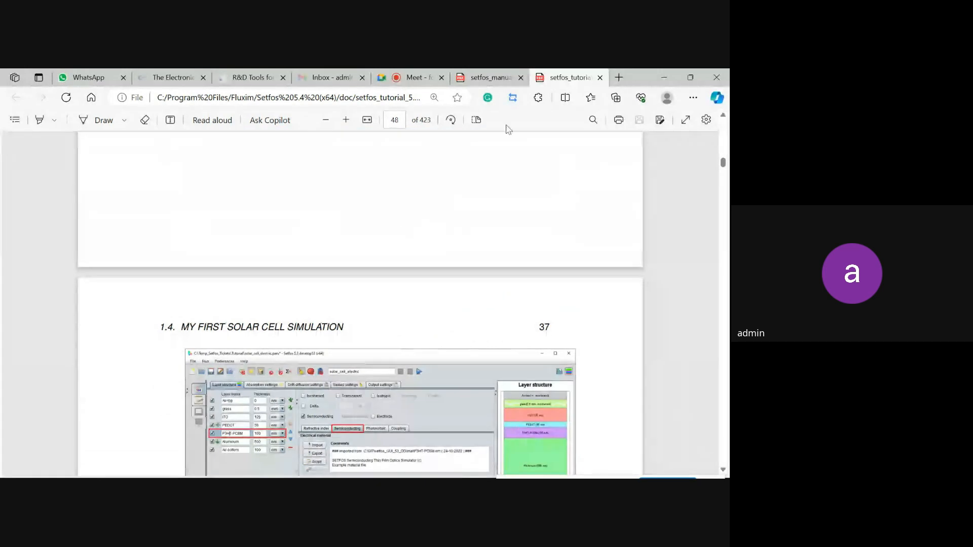
click(663, 78)
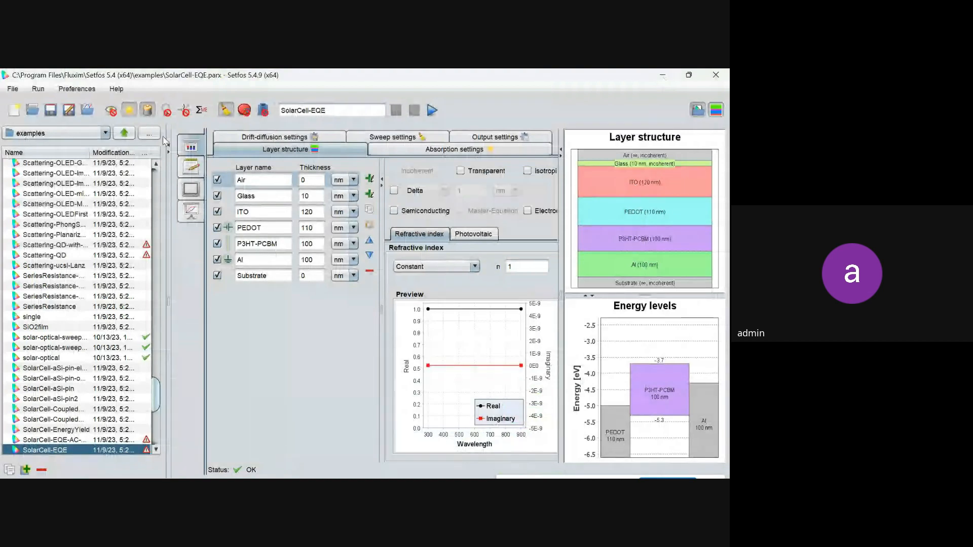
Hide the examples file browser and create a new simulation file with the default layer stack.
click(696, 110)
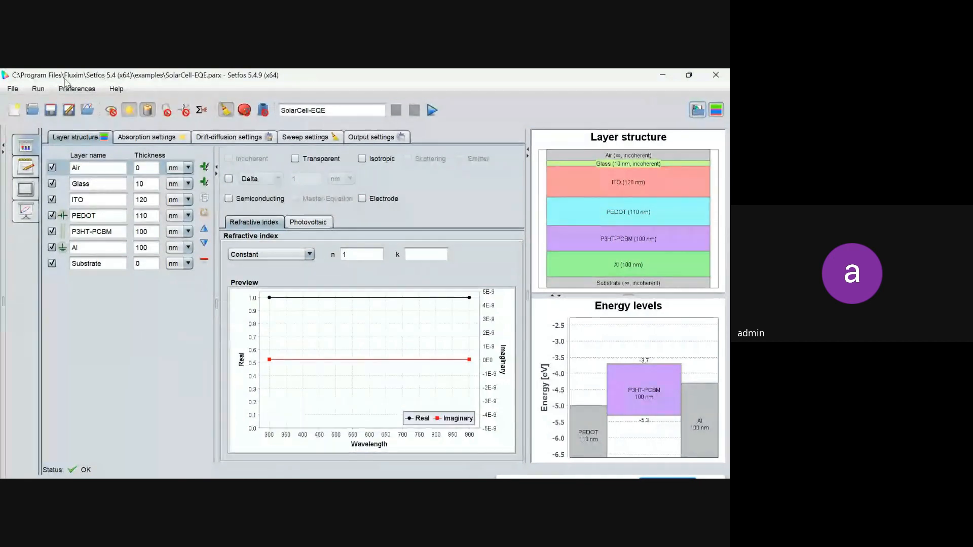
click(14, 89)
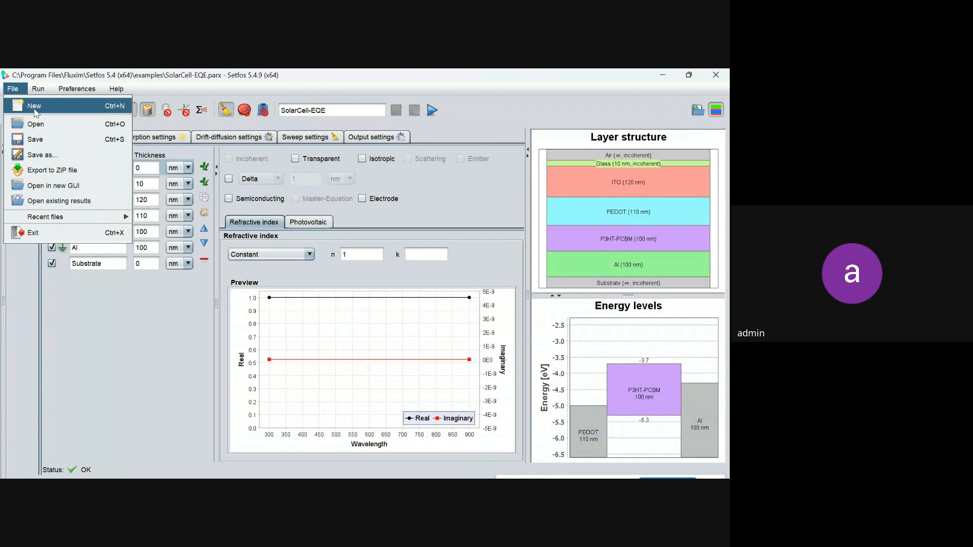
click(35, 111)
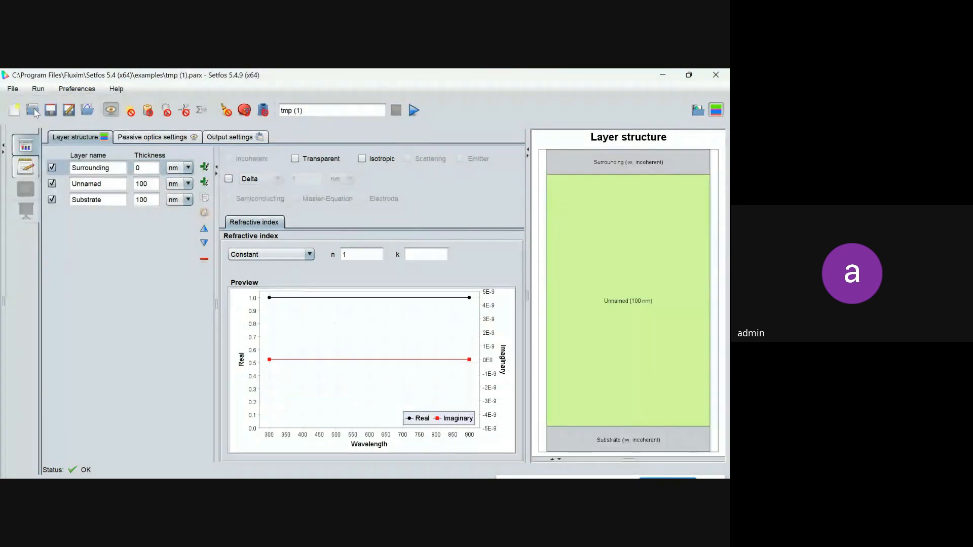
Examine the properties of the default Surrounding and Unnamed layers in the layer structure.
click(100, 171)
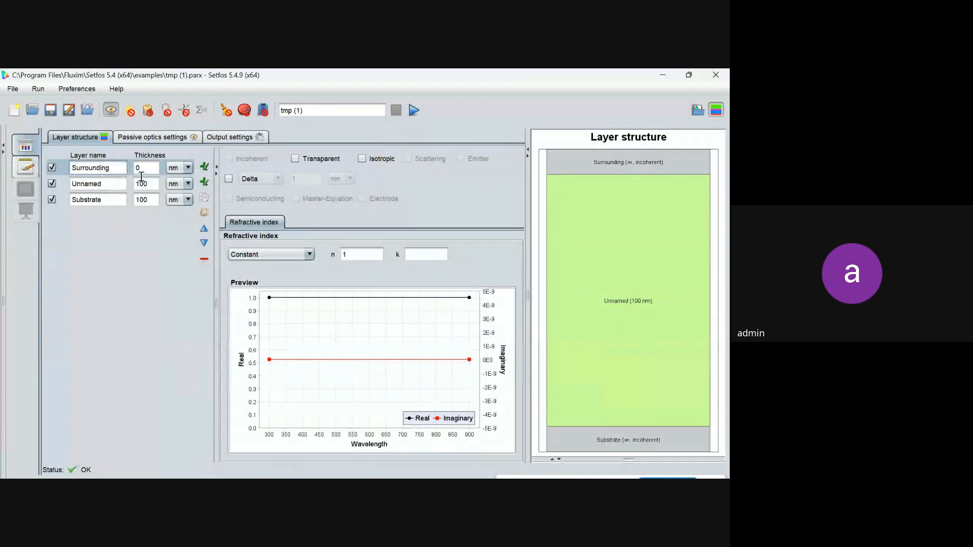
click(107, 183)
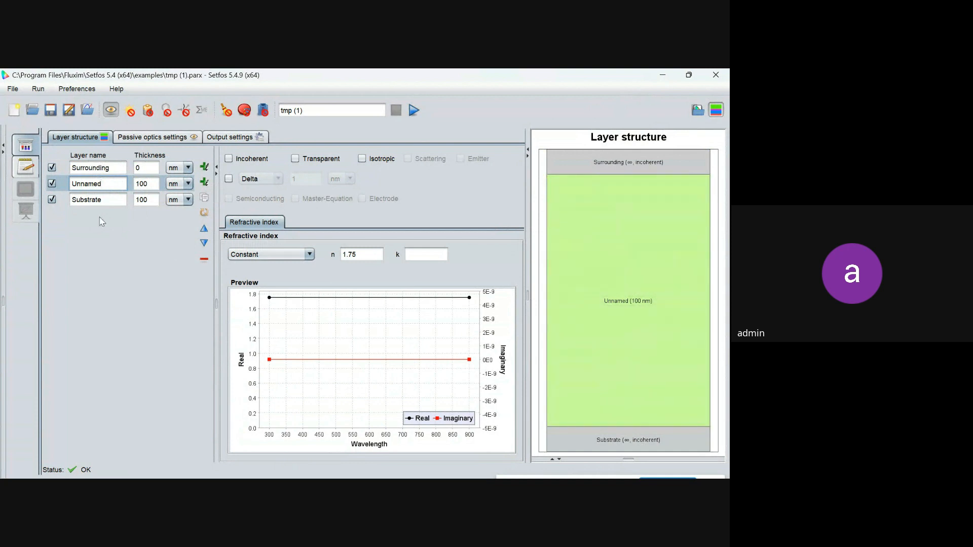
click(114, 170)
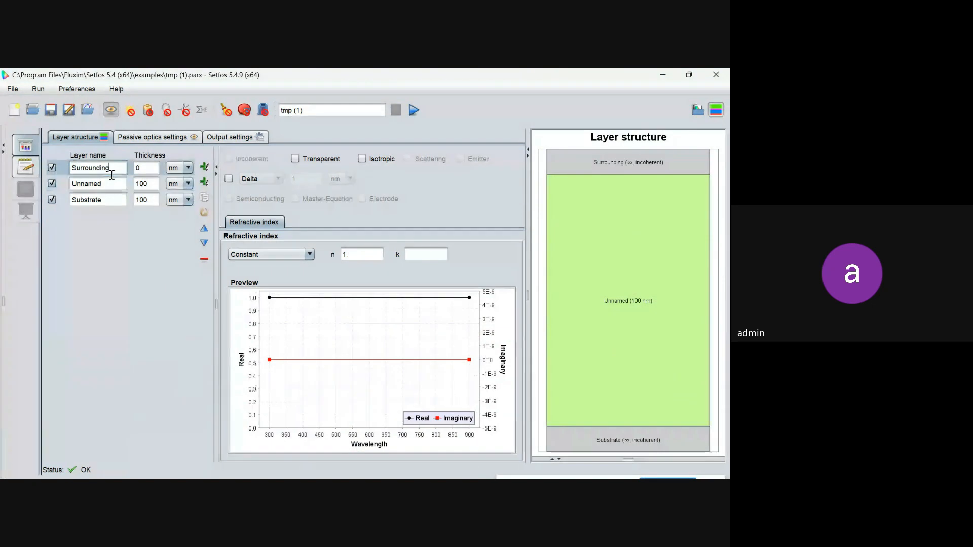
click(117, 185)
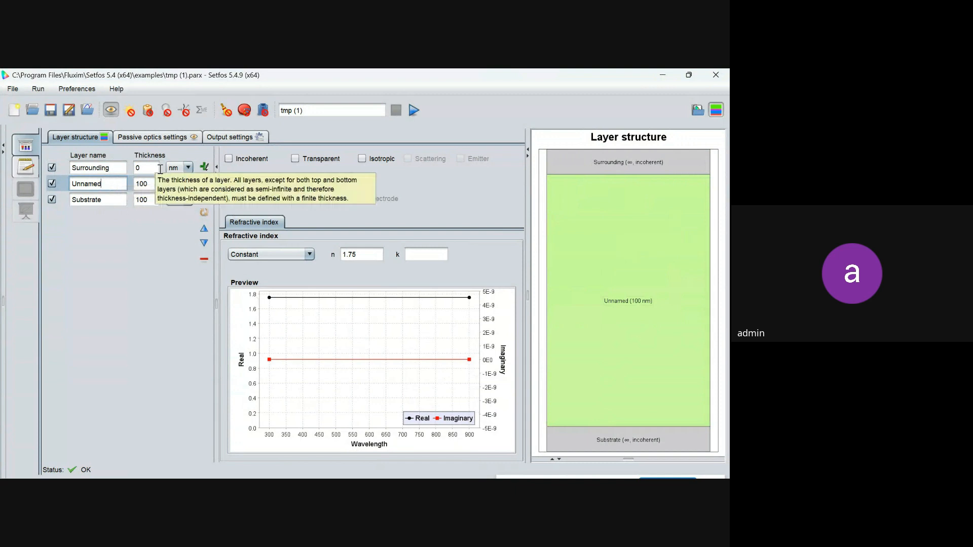
click(144, 172)
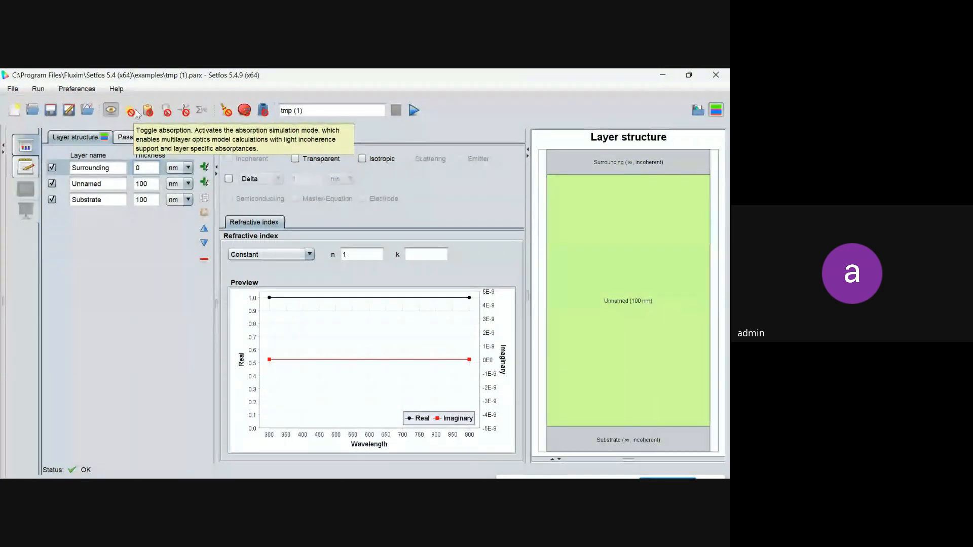
Activate the absorption simulation mode, check its spectral and illumination settings, and return to the layer structure.
click(131, 111)
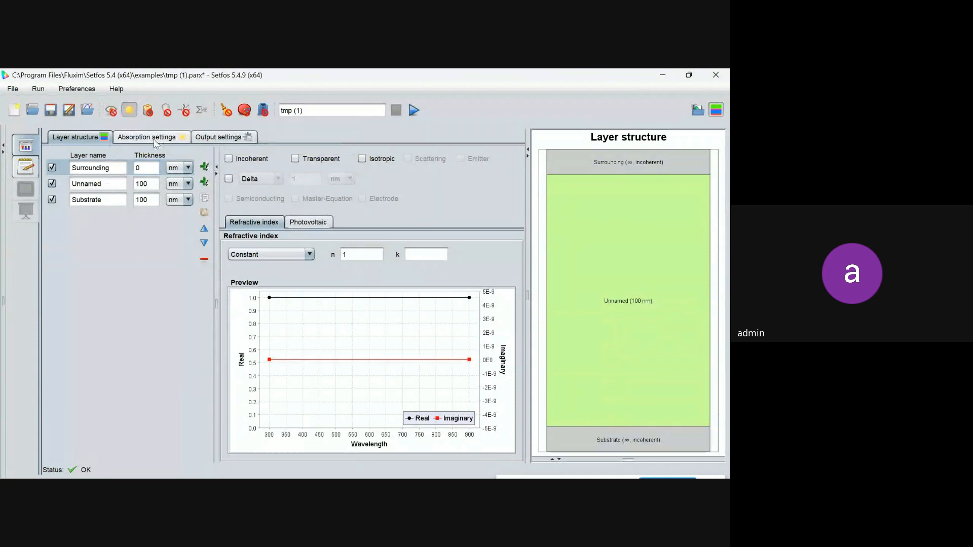
click(132, 140)
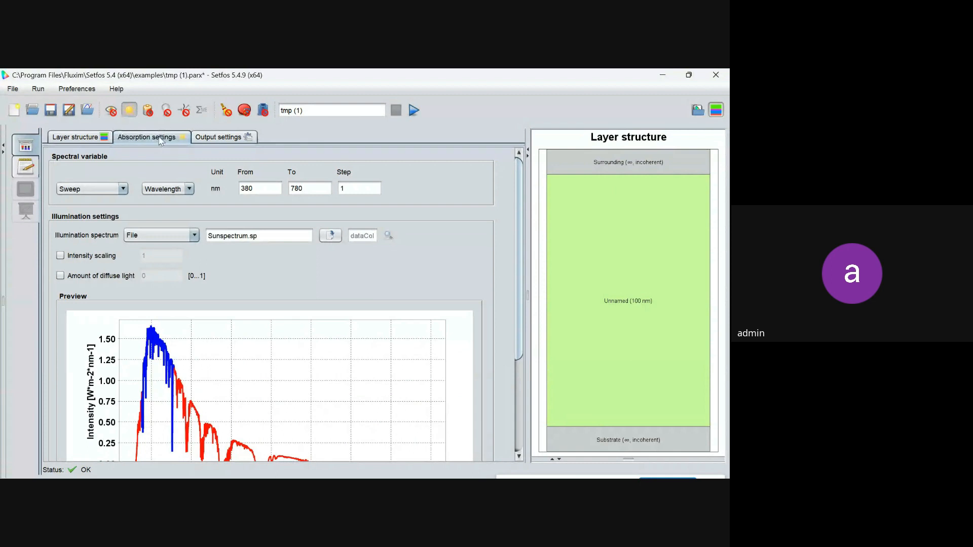
click(82, 138)
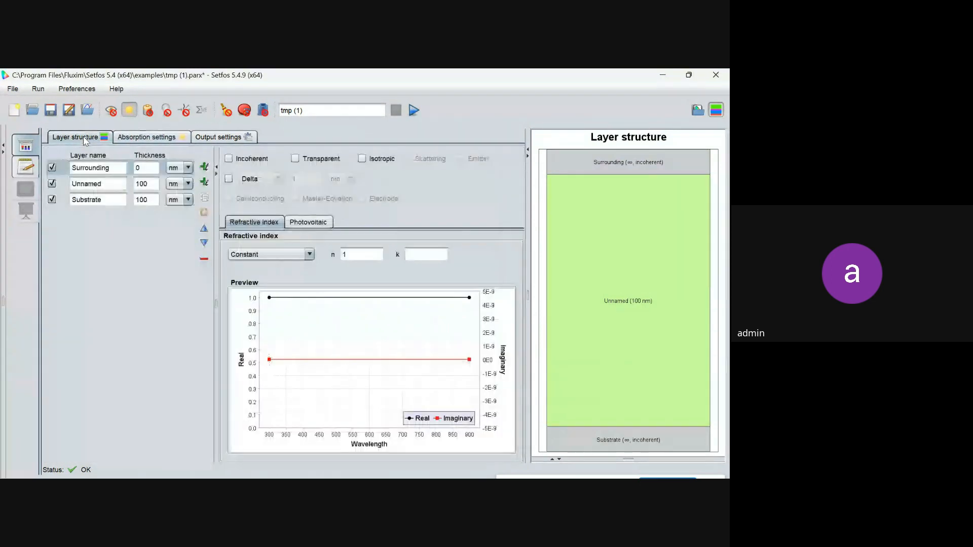
Rename the Surrounding layer as Air-top.
click(116, 168)
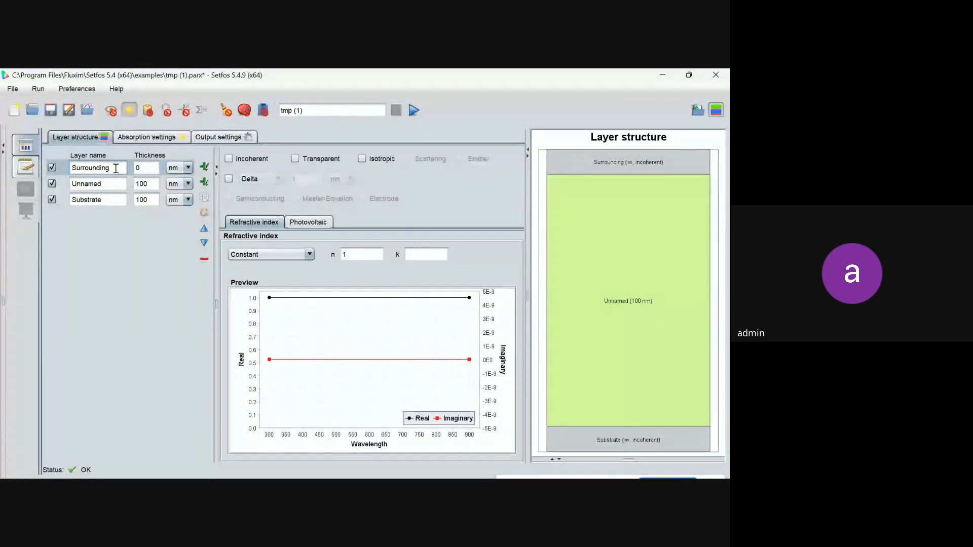
key(BackSpace)
key(BackSpace)
key(BackSpace)
key(BackSpace)
key(BackSpace)
key(BackSpace)
key(BackSpace)
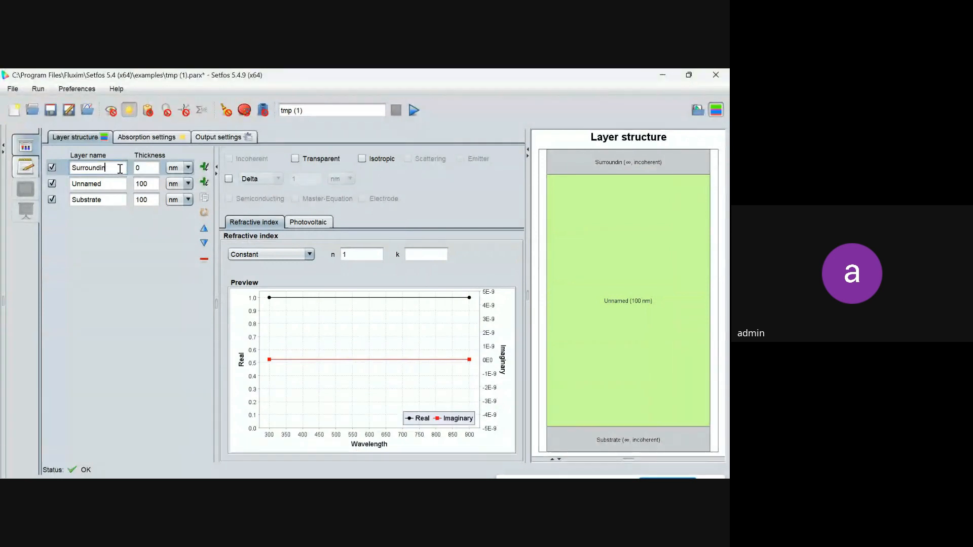
key(BackSpace)
key(BackSpace)
key(BackSpace)
key(BackSpace)
text(Air-top)
Rename the Substrate layer as air-bottom.
click(118, 203)
key(BackSpace)
key(BackSpace)
key(BackSpace)
key(BackSpace)
key(BackSpace)
key(BackSpace)
key(BackSpace)
key(BackSpace)
key(BackSpace)
text(a)
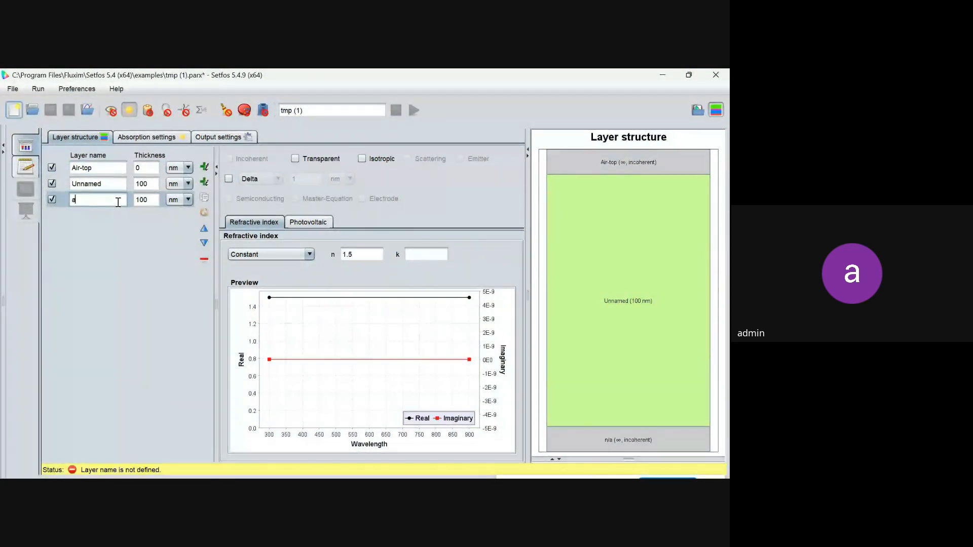
text(ir-b)
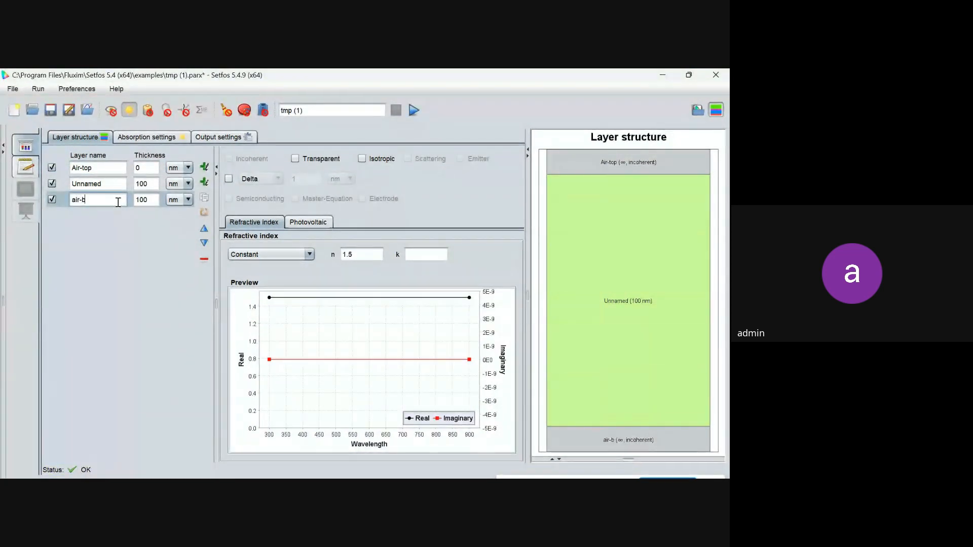
text(ottom)
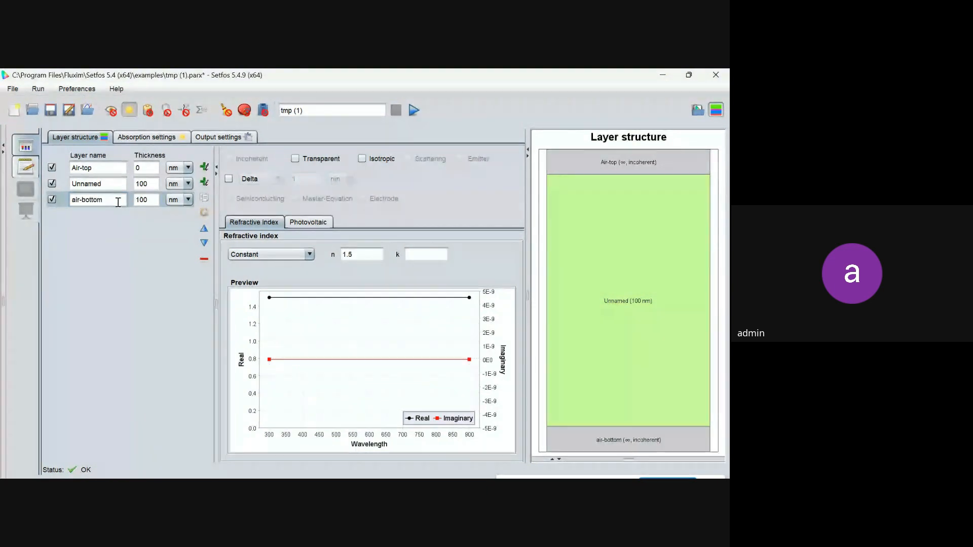
Add five new layers between the Unnamed layer and air-bottom.
click(106, 179)
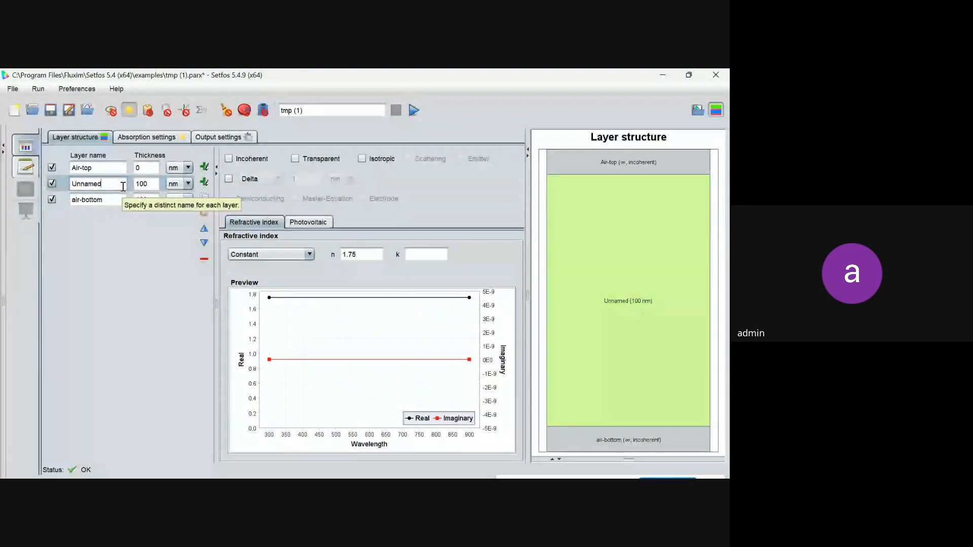
click(205, 167)
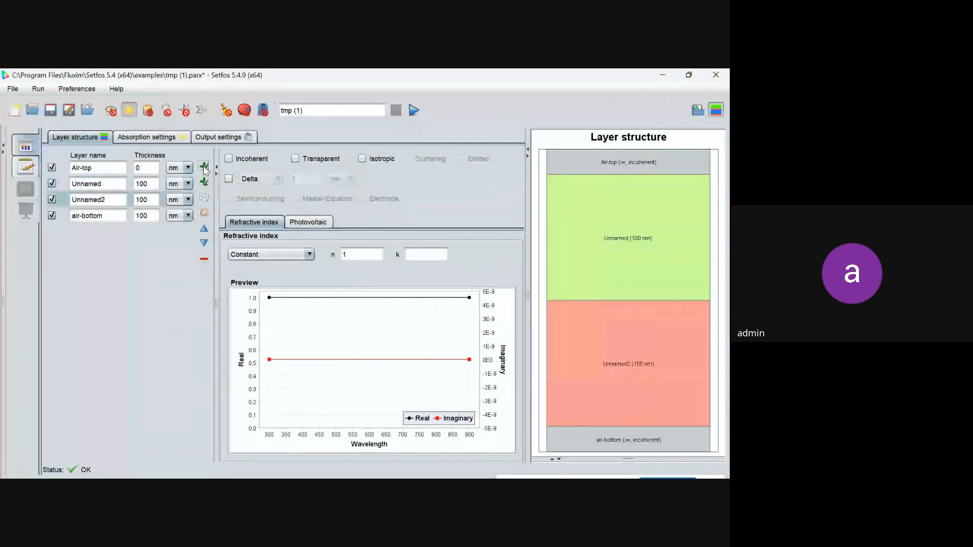
click(205, 167)
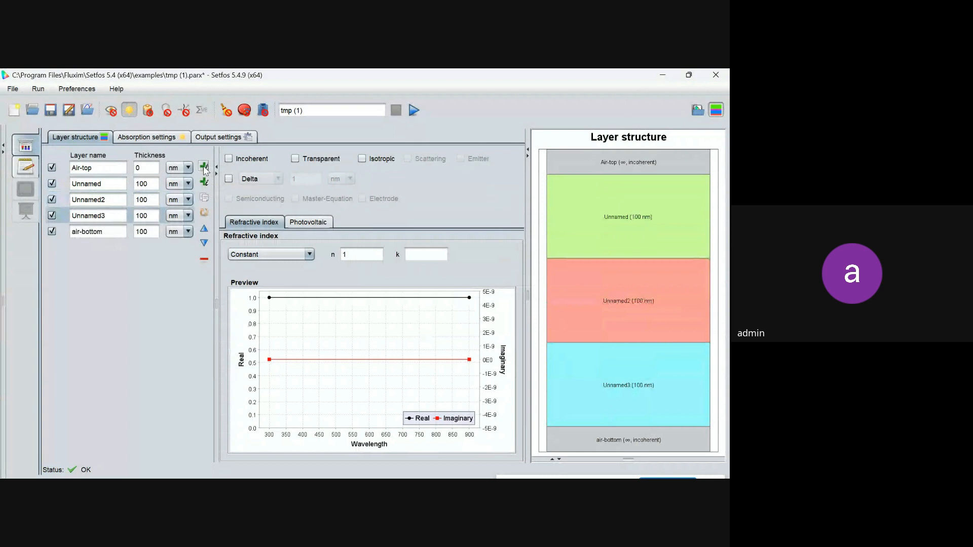
click(205, 167)
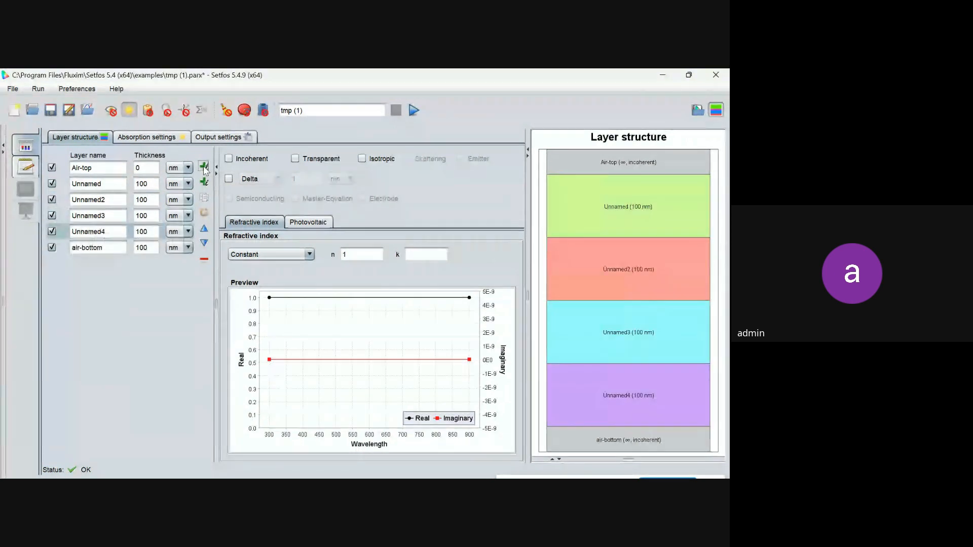
click(204, 169)
click(205, 168)
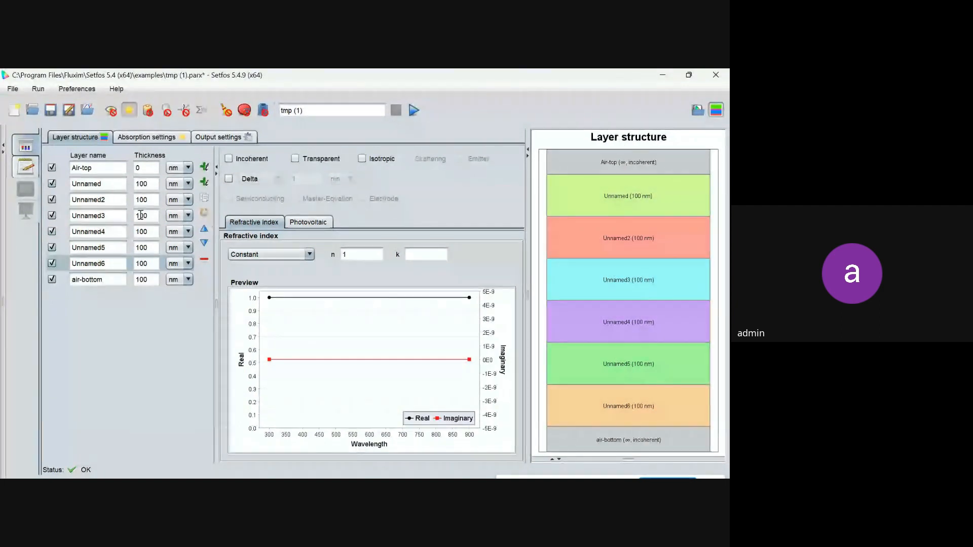
Add eleven more layers directly above air-bottom to show how the stack can be extended.
click(204, 168)
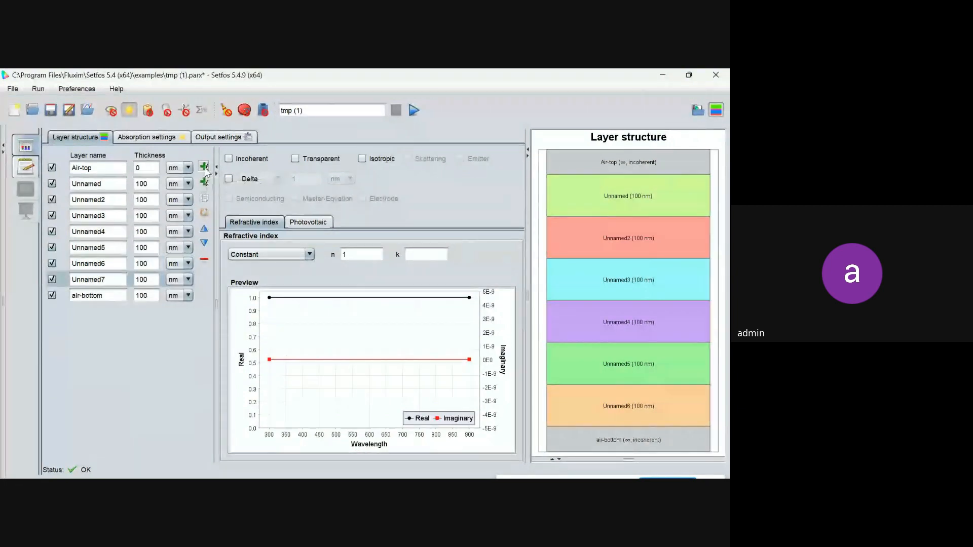
click(205, 168)
click(204, 168)
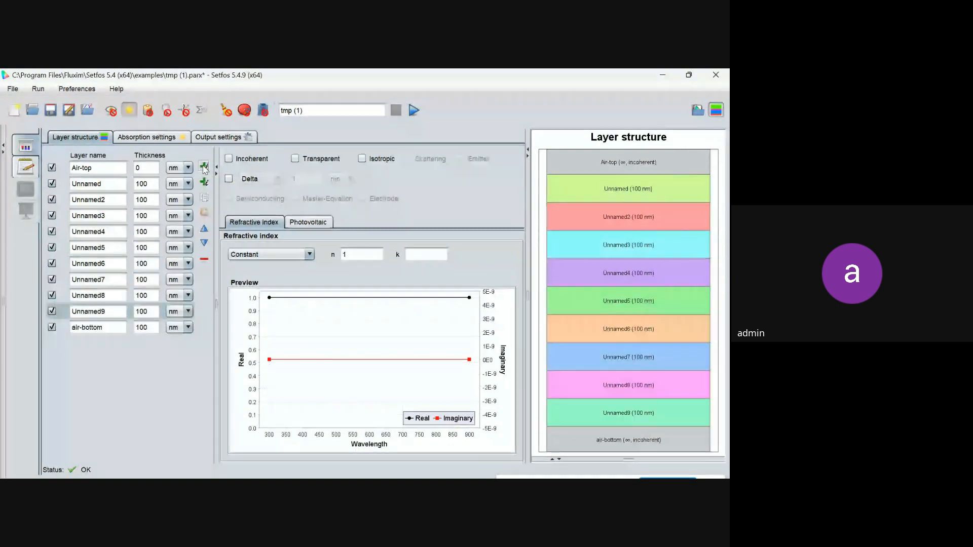
click(205, 168)
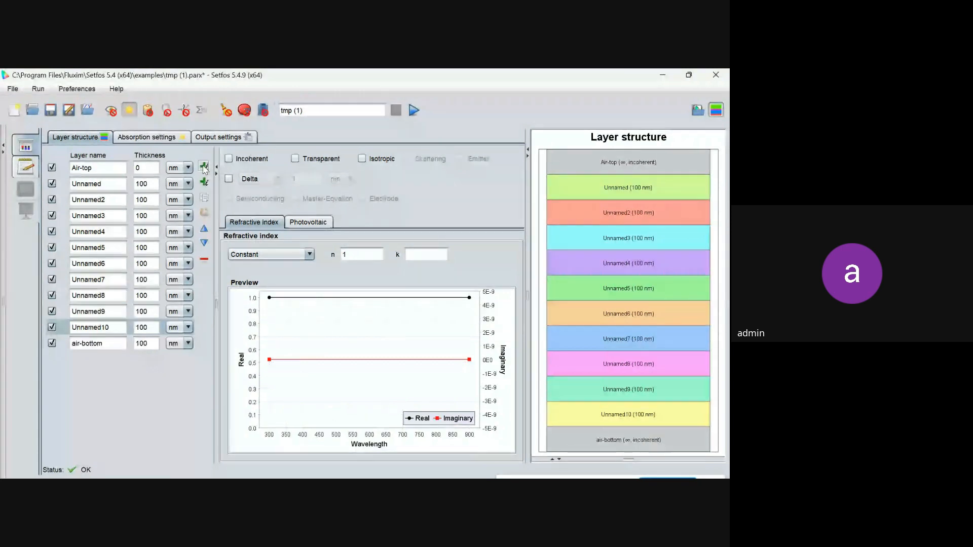
click(204, 167)
click(205, 167)
click(204, 167)
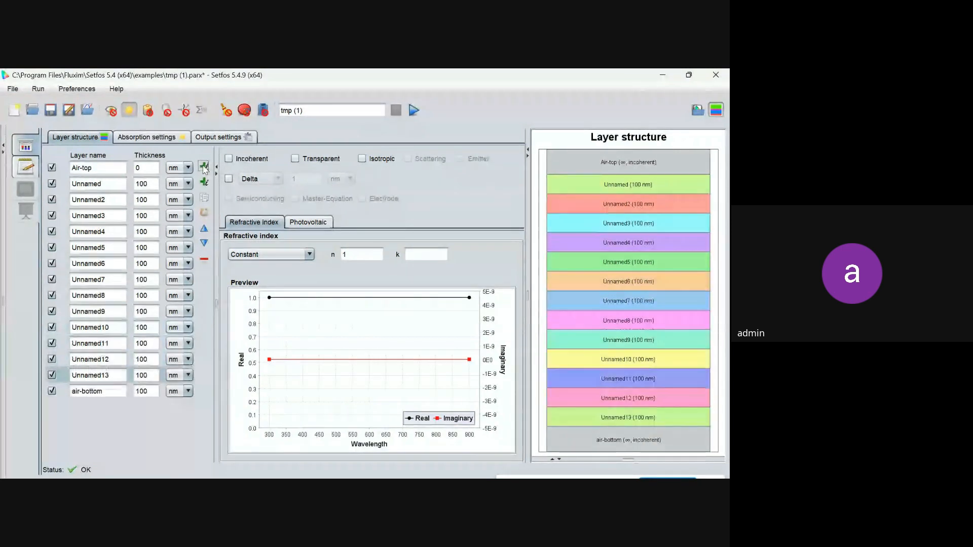
click(204, 167)
click(205, 167)
click(204, 167)
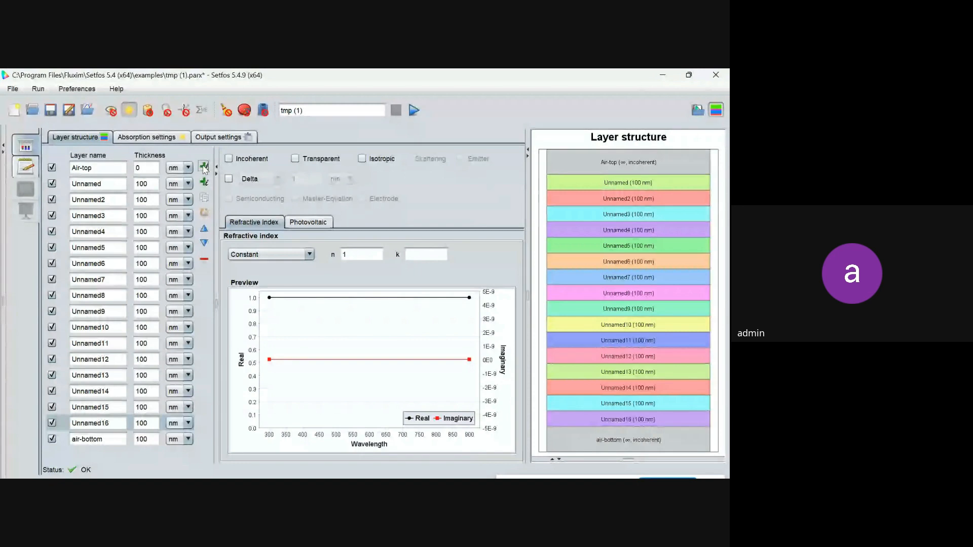
click(205, 167)
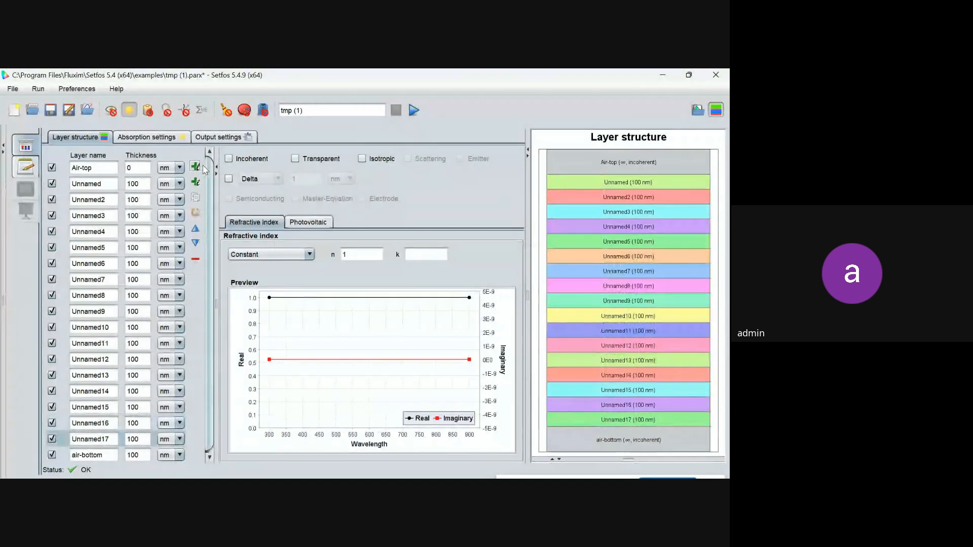
Delete the eight layers Unnamed10 through Unnamed17 from the stack.
click(112, 327)
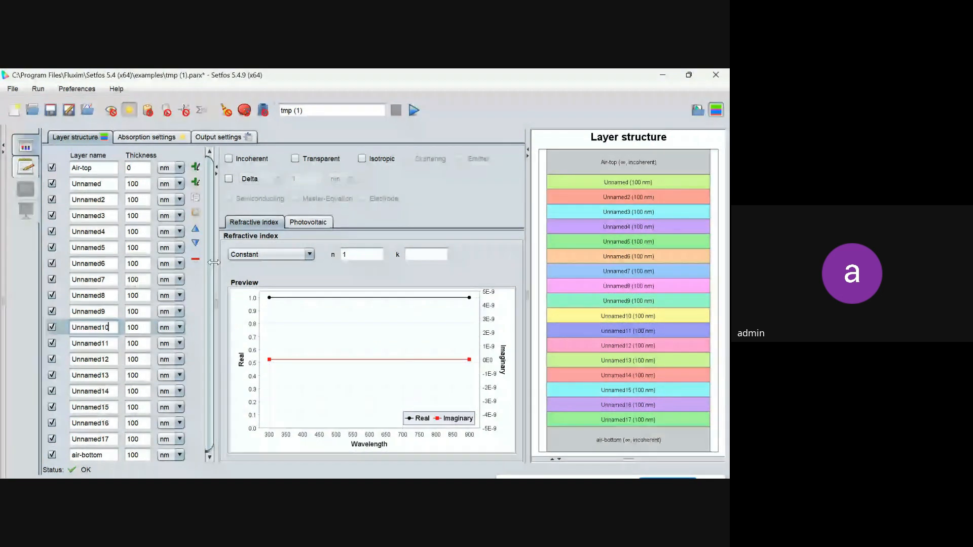
click(195, 259)
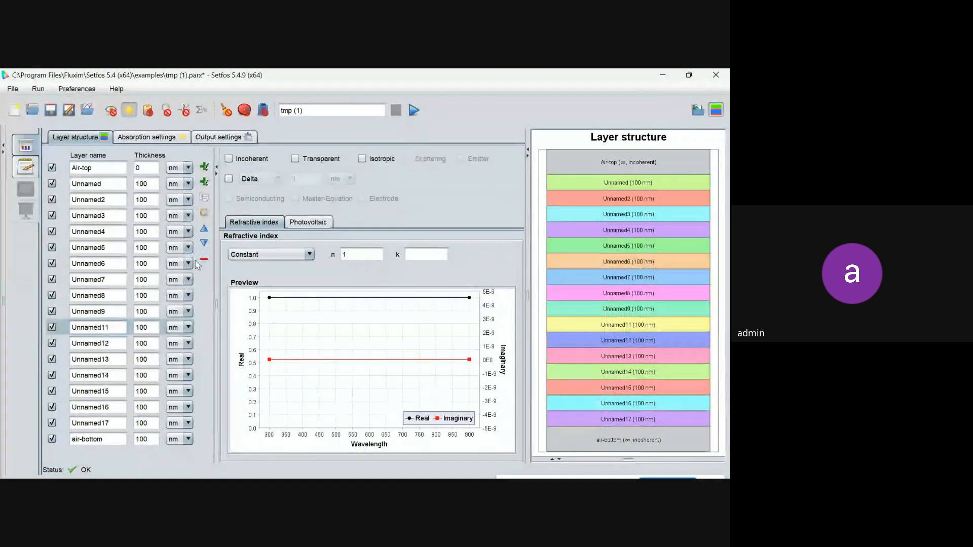
click(204, 261)
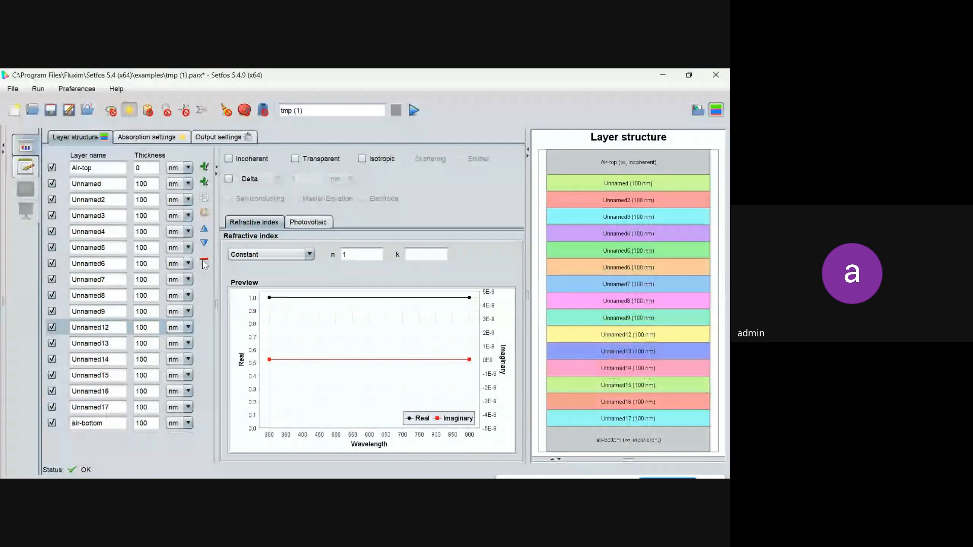
click(205, 261)
click(204, 261)
click(204, 261)
click(204, 261)
click(205, 262)
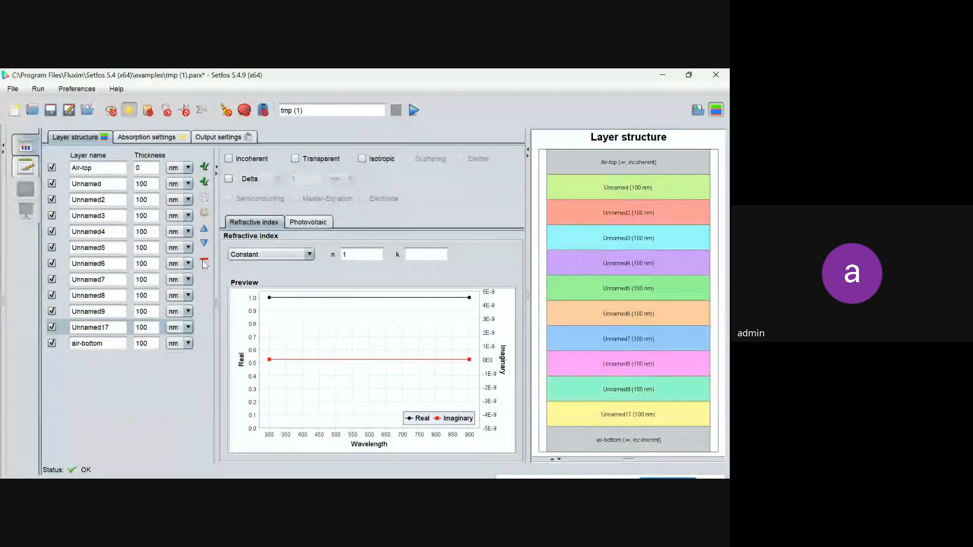
click(204, 263)
Delete the layers Unnamed7, Unnamed8 and Unnamed9 from the stack.
click(110, 281)
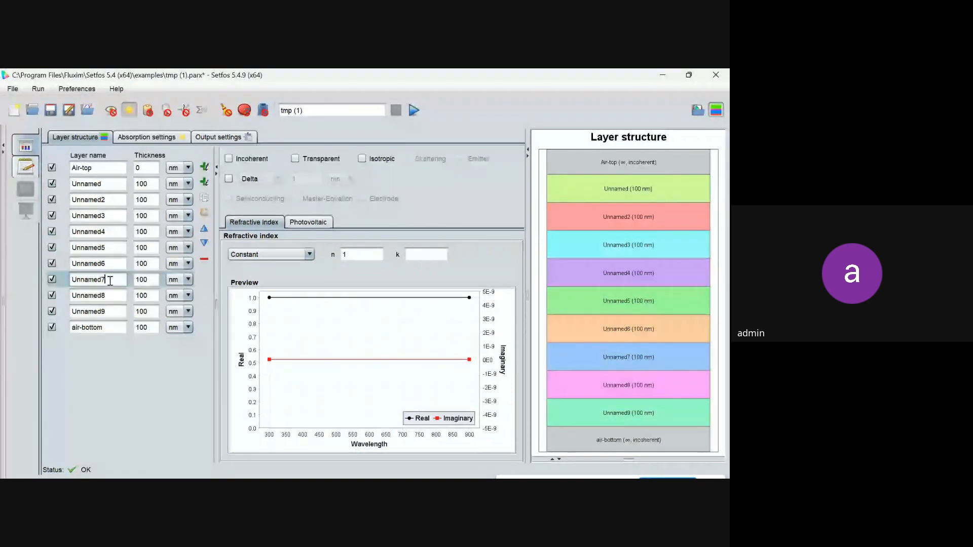
click(205, 261)
click(204, 262)
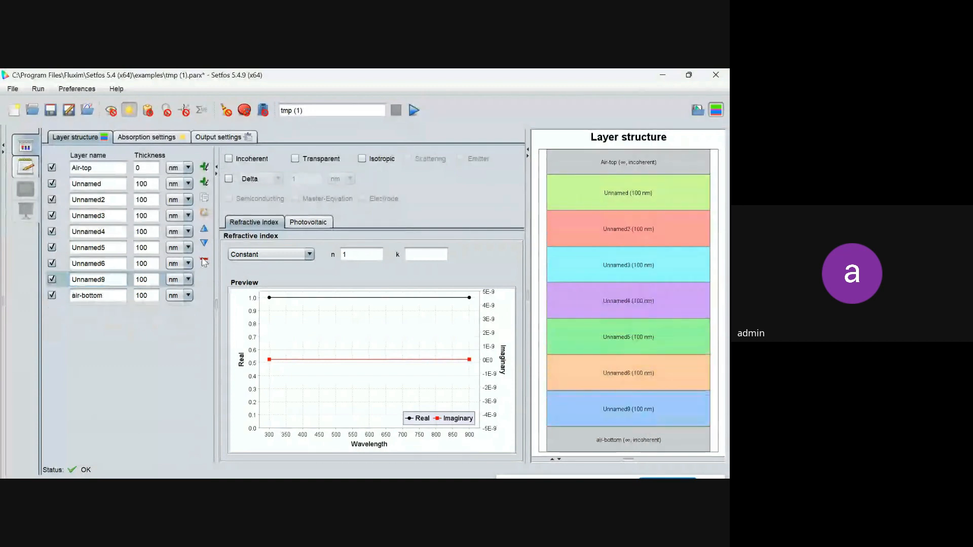
click(204, 262)
Delete the Unnamed6 layer directly above air-bottom.
click(110, 184)
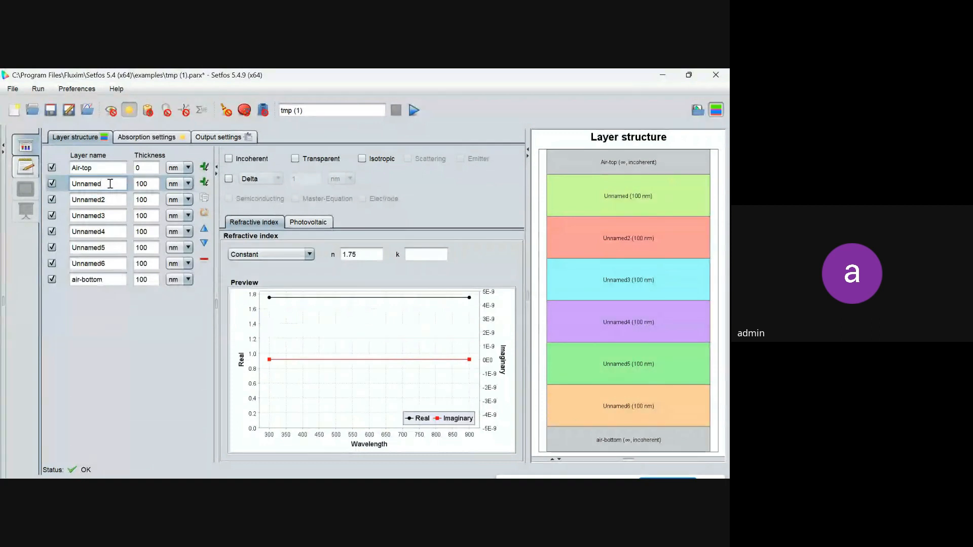
click(110, 253)
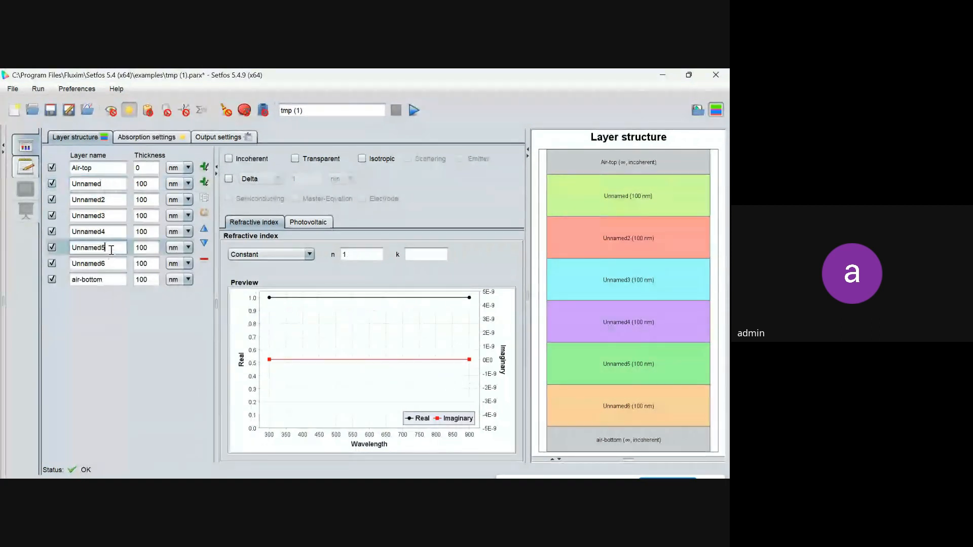
click(123, 263)
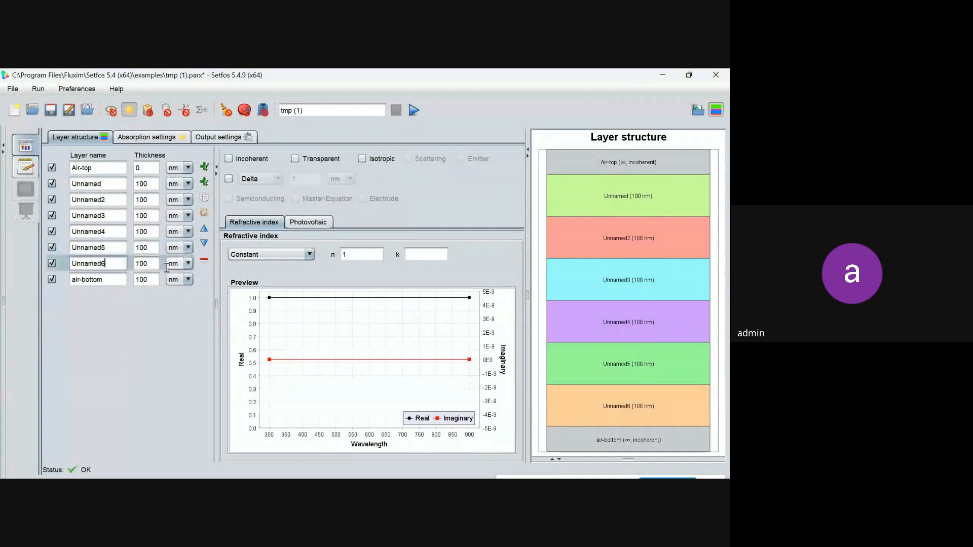
click(203, 259)
Rename the layer directly below Air-top as glass.
click(107, 184)
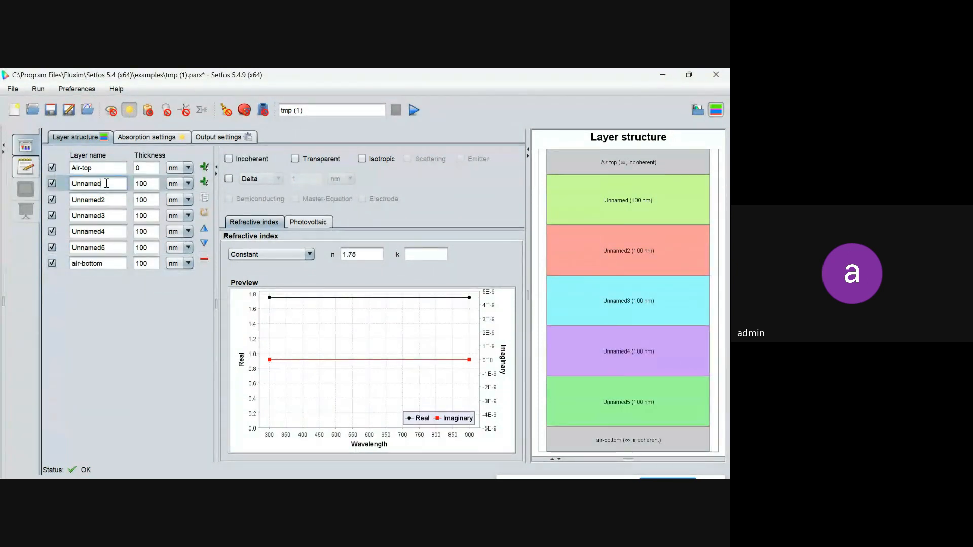
double_click(107, 183)
key(BackSpace)
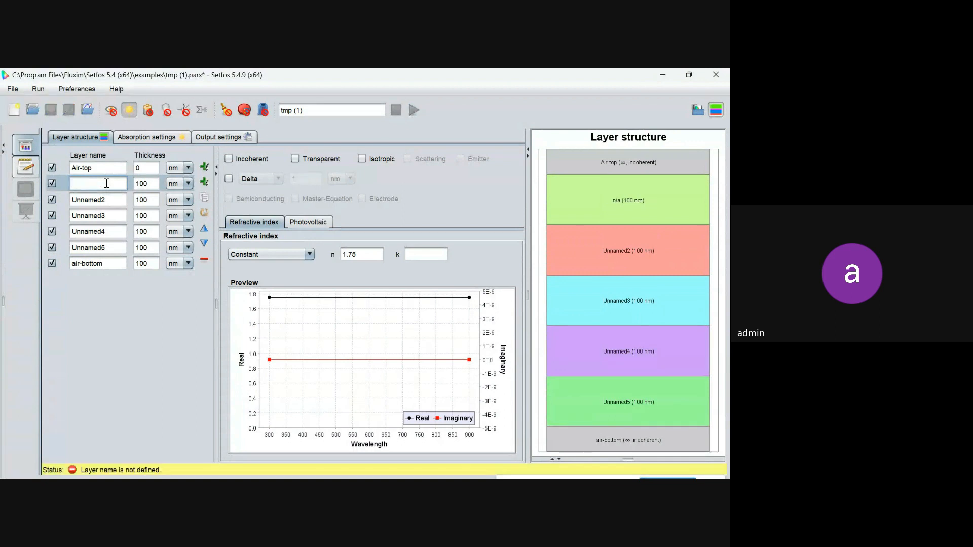
text(glass)
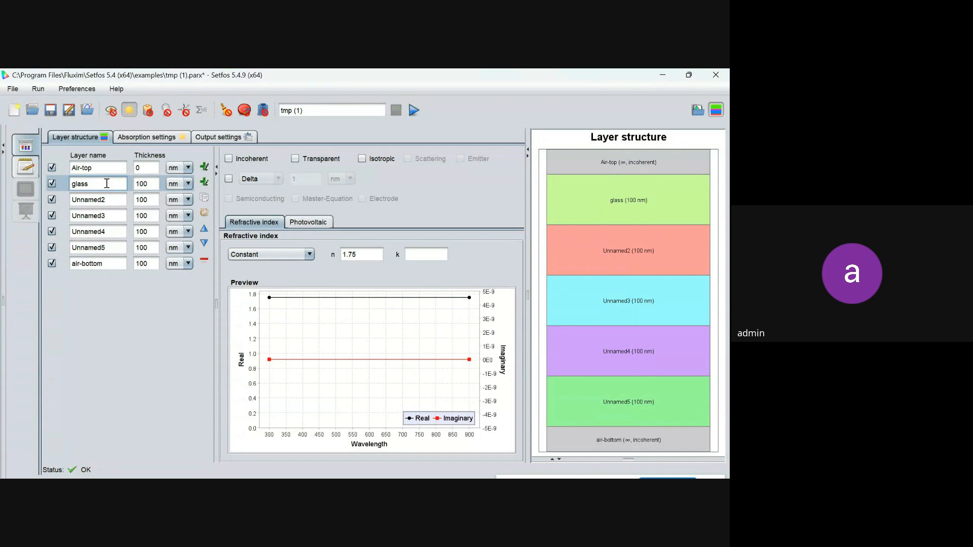
Mark the glass layer as incoherent and transparent.
click(148, 186)
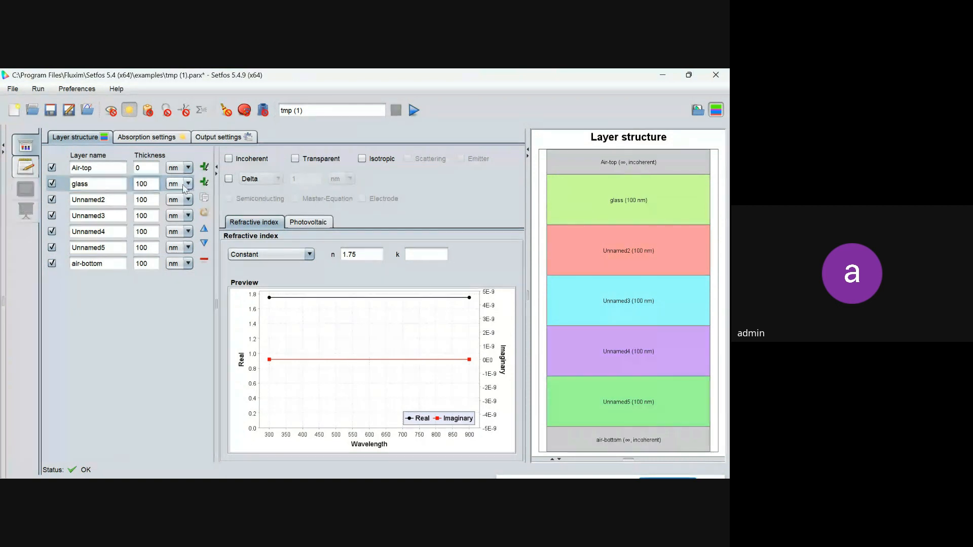
click(229, 162)
click(295, 159)
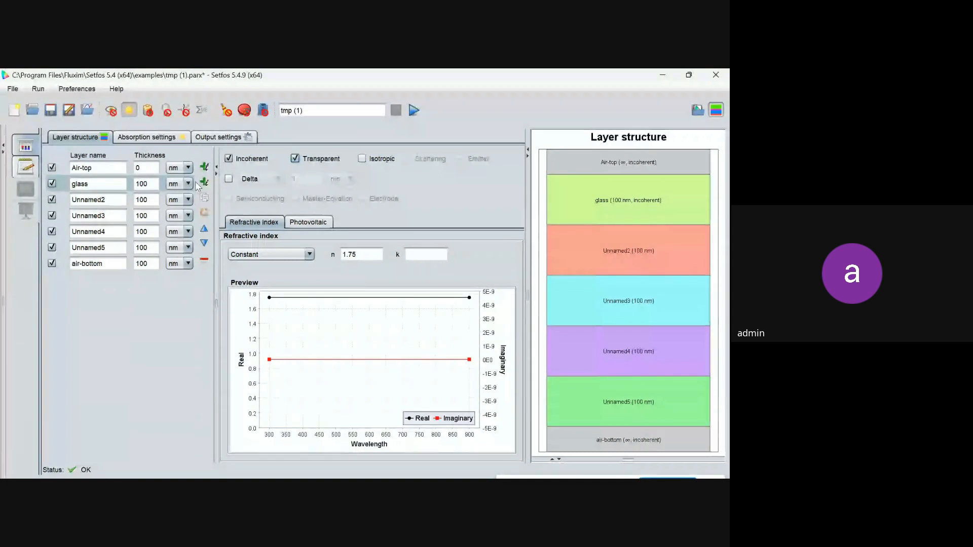
Rename the Unnamed2 layer directly below glass as ITO.
click(112, 200)
key(BackSpace)
key(BackSpace)
key(BackSpace)
key(BackSpace)
key(BackSpace)
key(BackSpace)
key(BackSpace)
key(BackSpace)
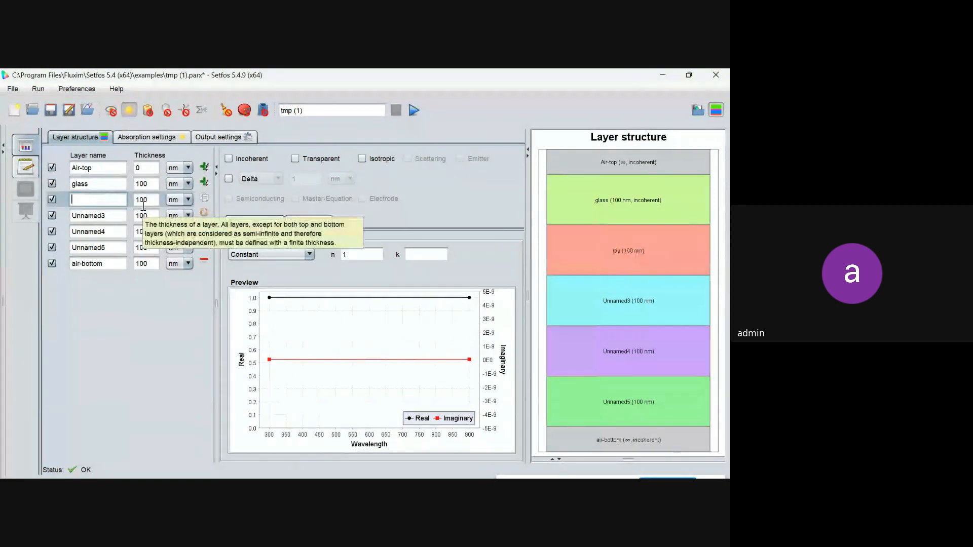
text(ITO)
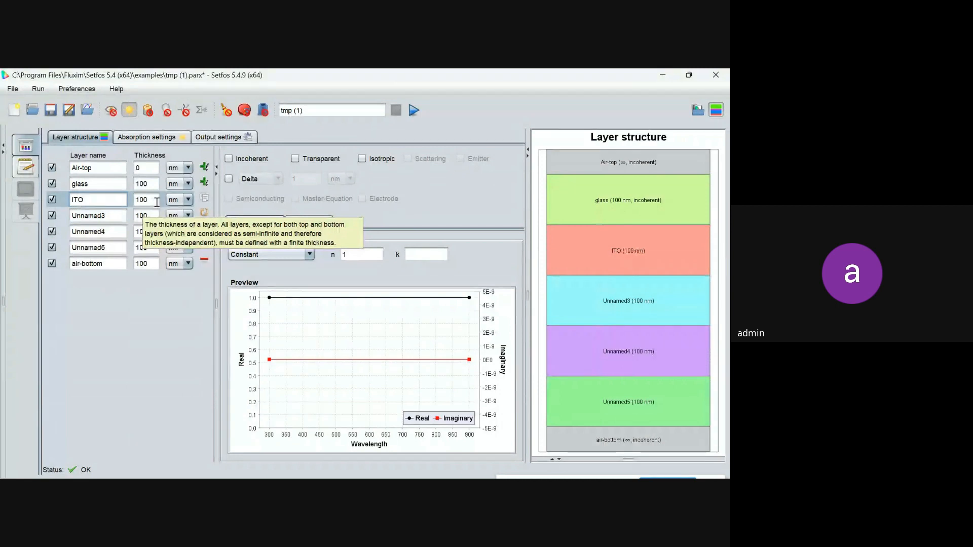
click(157, 202)
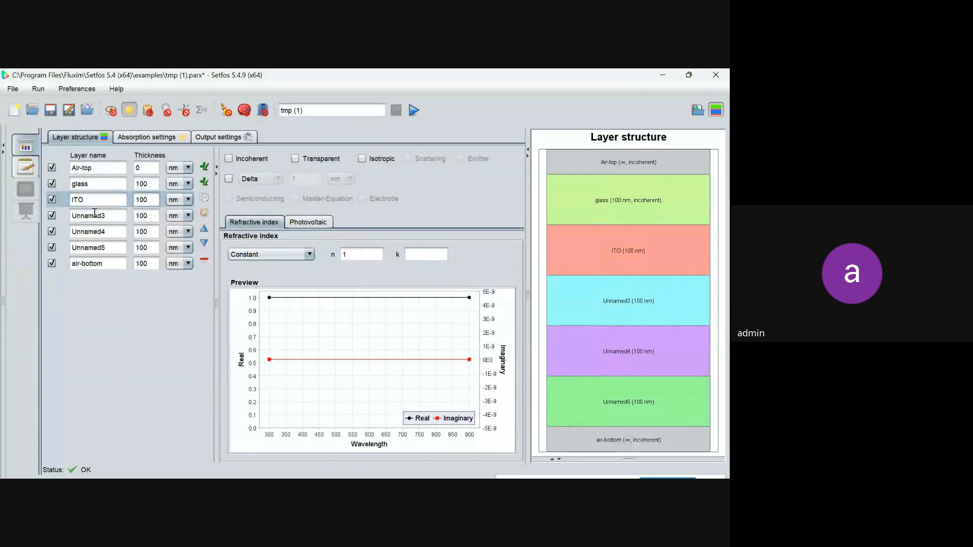
Rename the Unnamed3 layer directly below ITO as PEDOT.
click(114, 219)
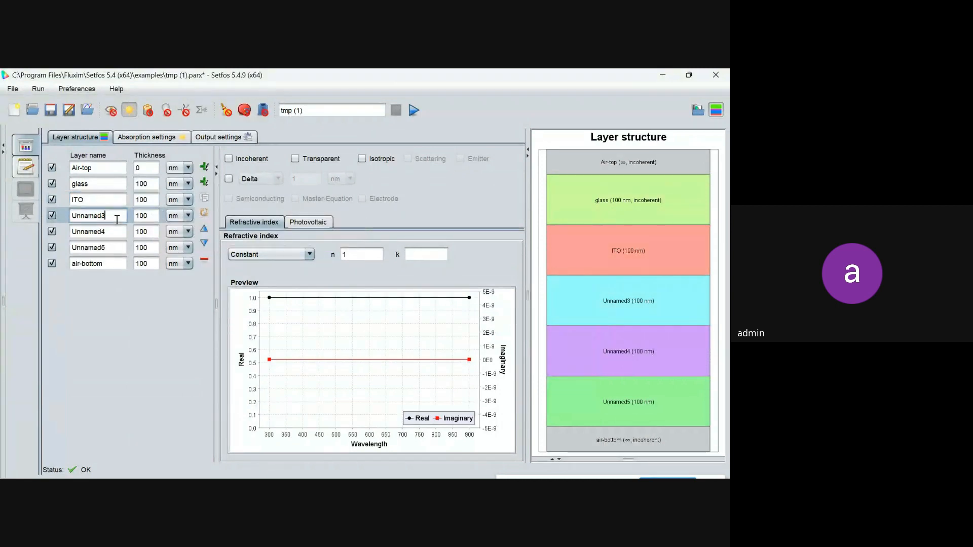
key(ctrl+a)
key(BackSpace)
text(PEDOT)
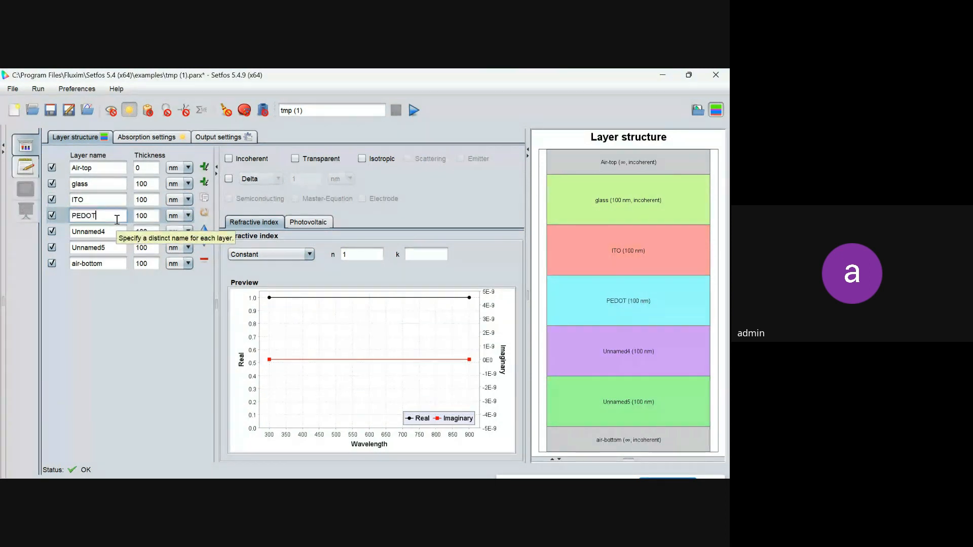
Rename the Unnamed4 layer directly below PEDOT as P3HT:PCBM.
click(105, 231)
key(BackSpace)
key(BackSpace)
key(BackSpace)
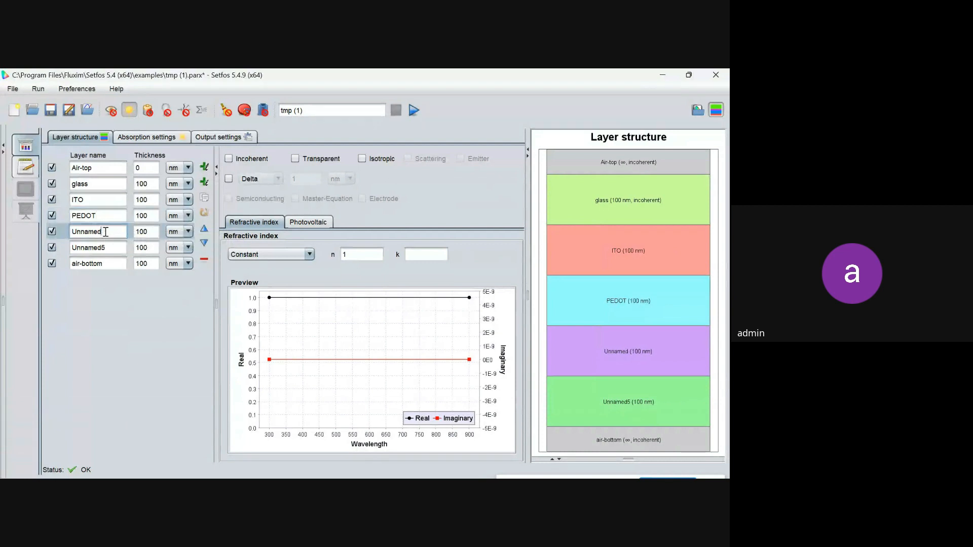
key(BackSpace)
key(BackSpace)
key(BackSpace)
key(BackSpace)
key(BackSpace)
text(P3HT,)
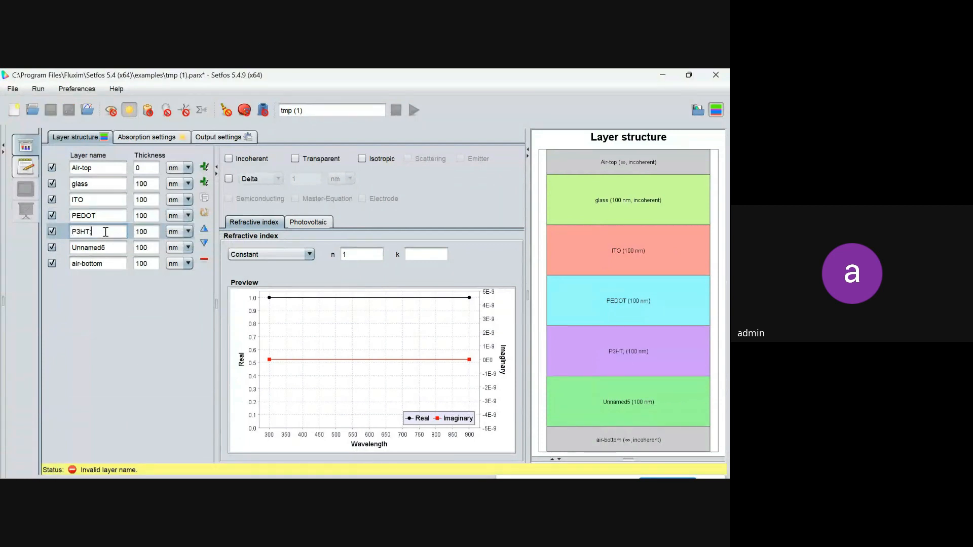
text(PCBM)
key(BackSpace)
text(:)
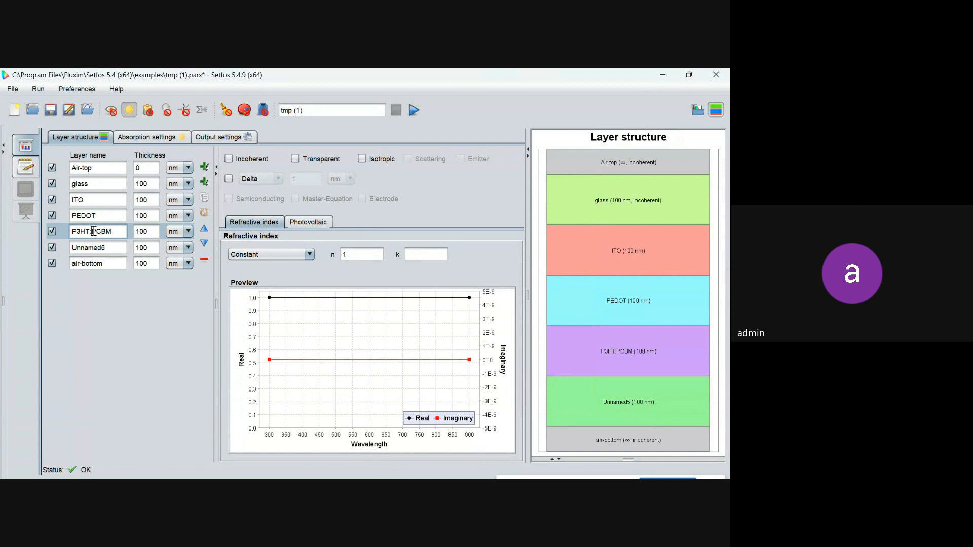
Rename the Unnamed5 layer directly above air-bottom as Al.
click(113, 248)
key(BackSpace)
key(BackSpace)
key(BackSpace)
key(BackSpace)
text(A)
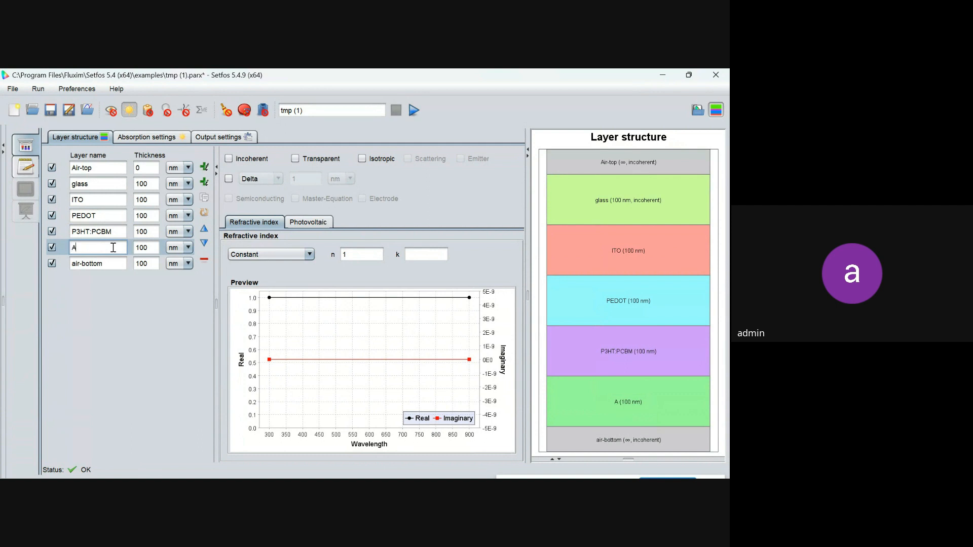
text(l)
Set the ITO layer's thickness to 125 nm.
click(102, 182)
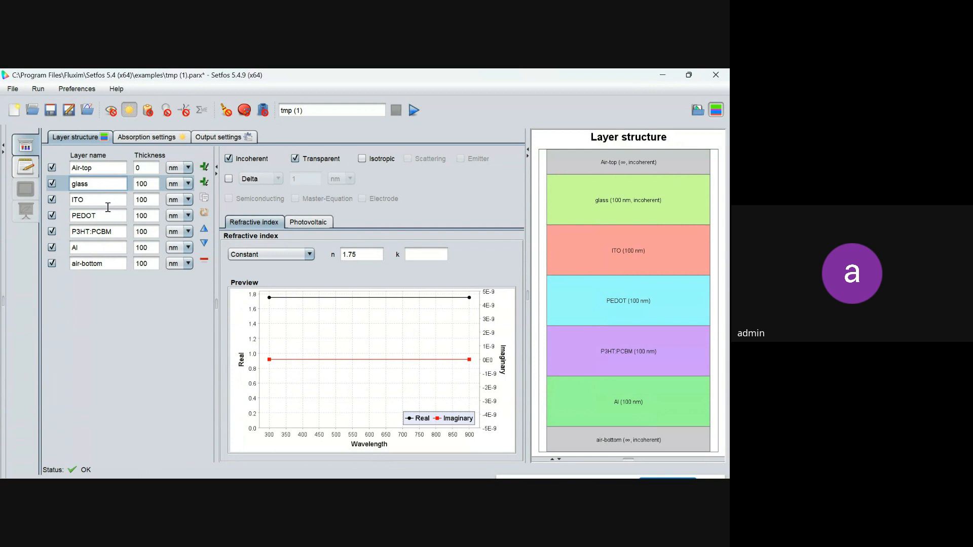
click(153, 183)
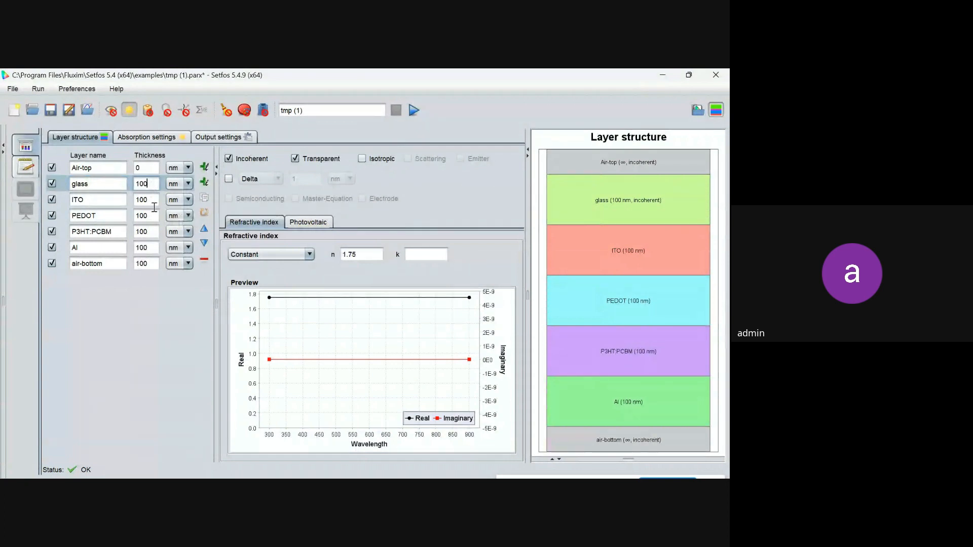
click(151, 200)
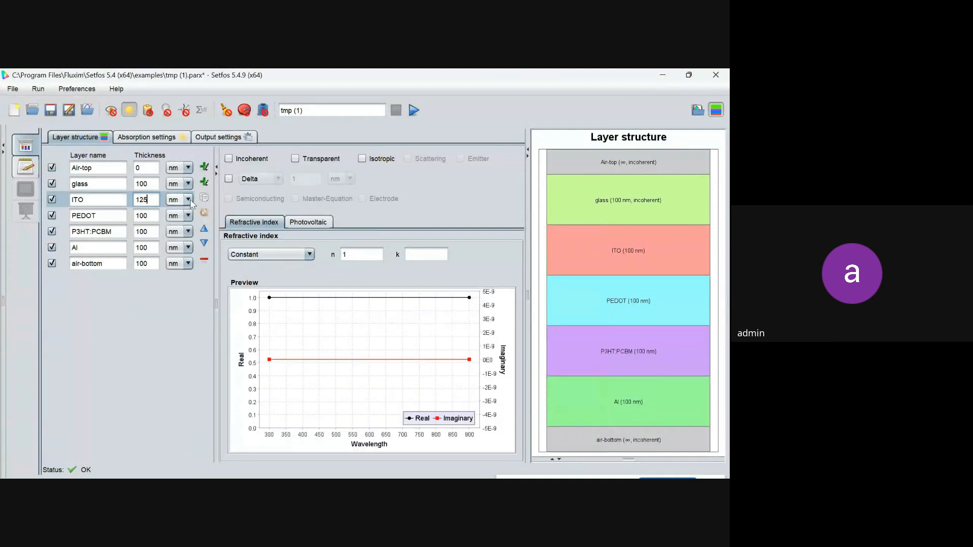
click(188, 199)
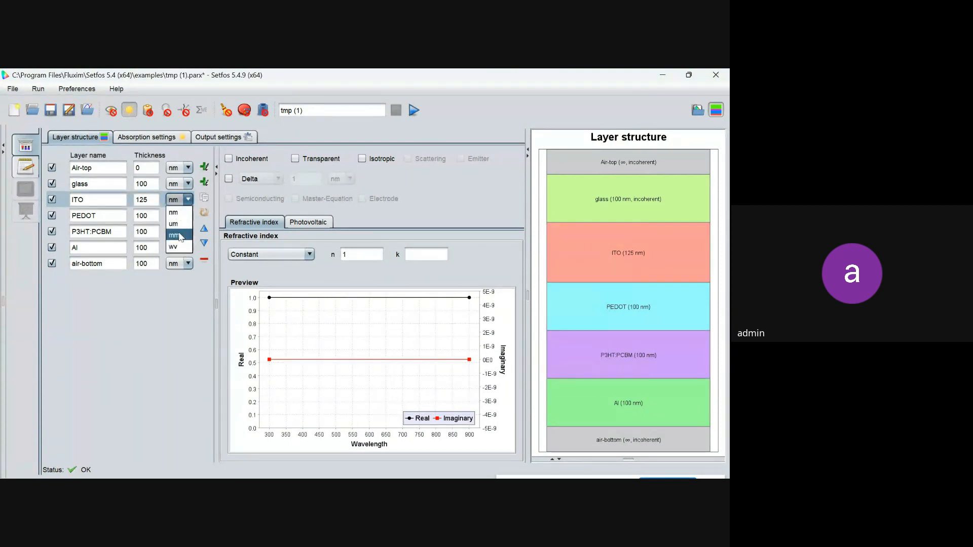
Set the PEDOT layer's thickness to 50 nm.
click(154, 215)
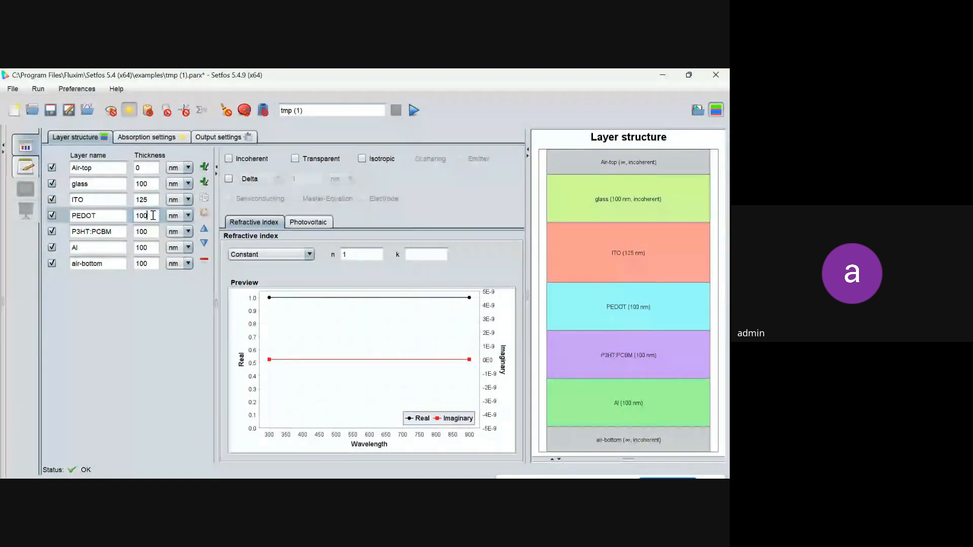
text(50)
click(152, 232)
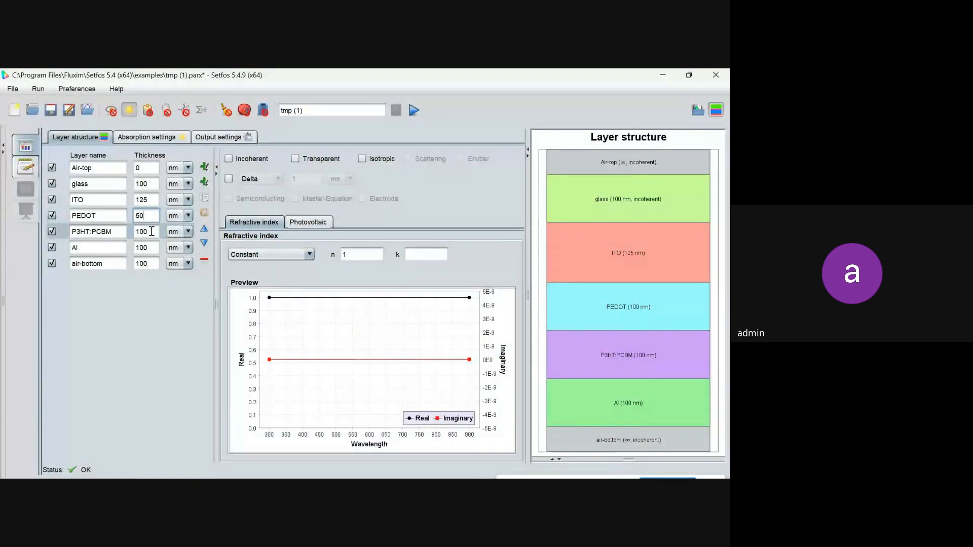
double_click(152, 231)
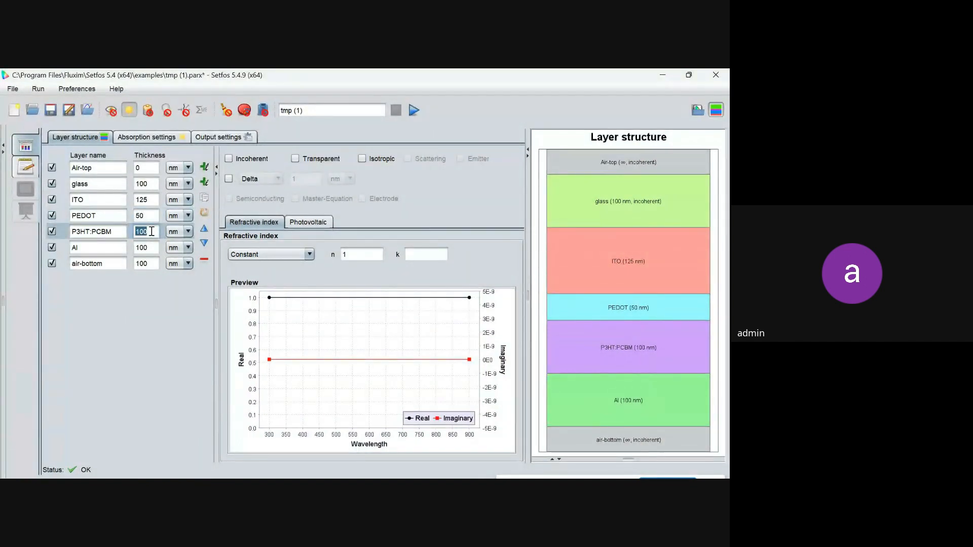
click(151, 231)
Set the Al layer's thickness to 500 nm.
click(149, 250)
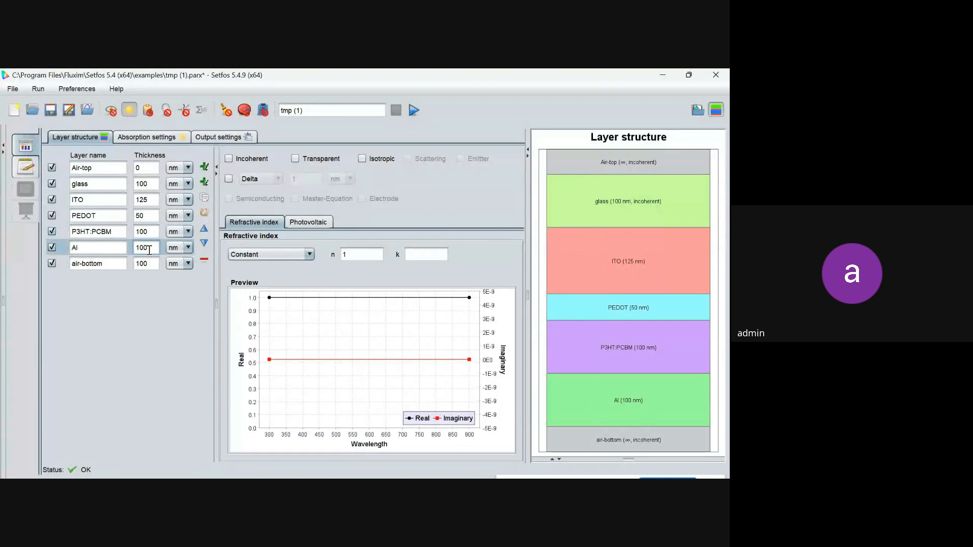
key(BackSpace)
key(BackSpace)
key(BackSpace)
text(500)
click(150, 265)
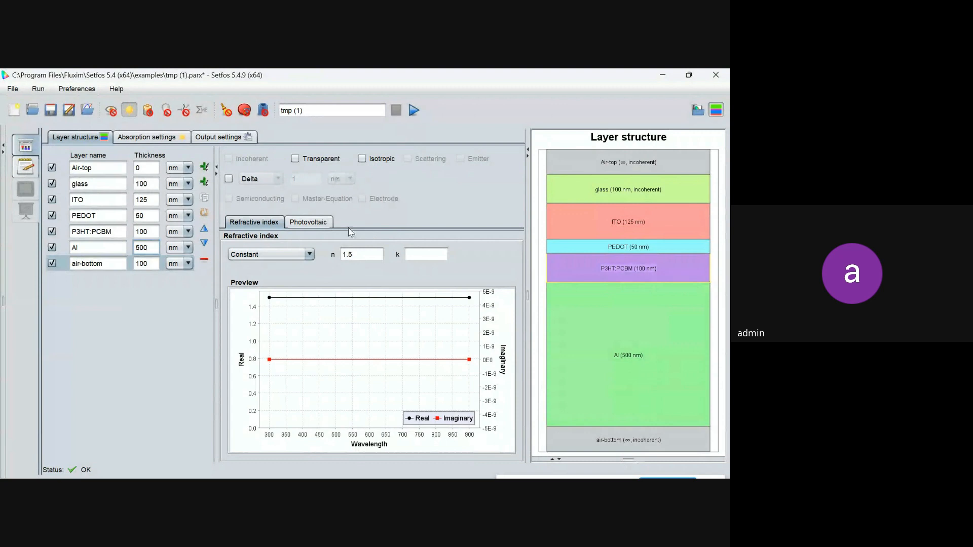
click(157, 222)
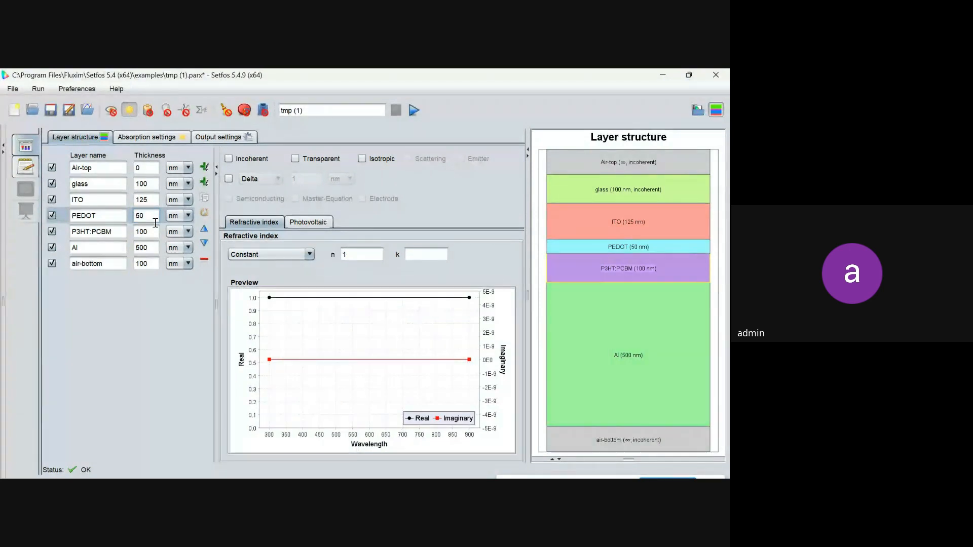
click(115, 167)
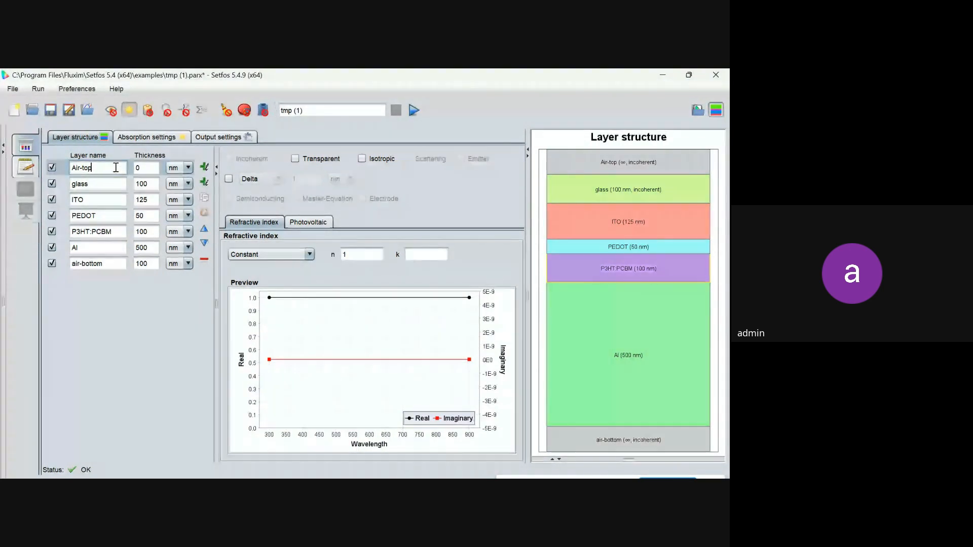
click(110, 264)
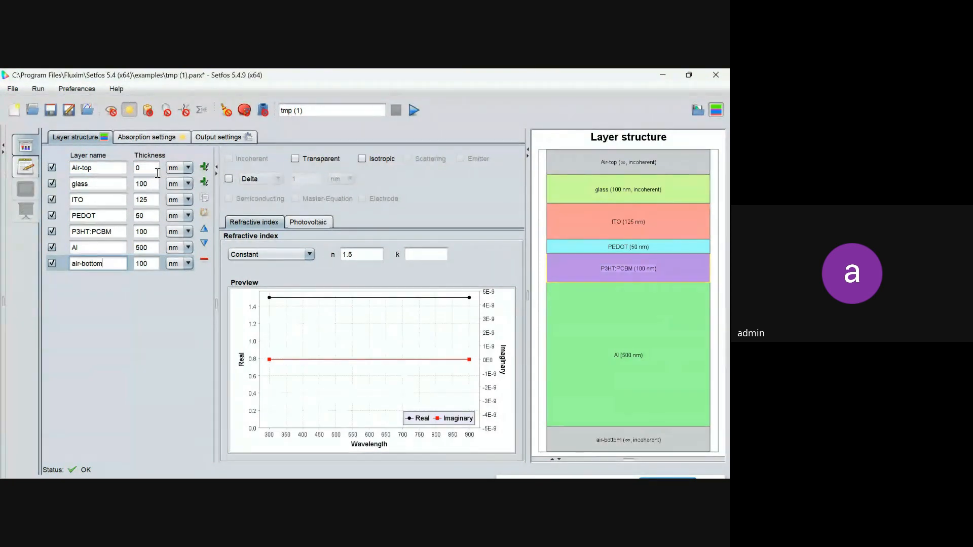
Set the glass layer's constant refractive index n to 1.5, with no value for k.
click(114, 177)
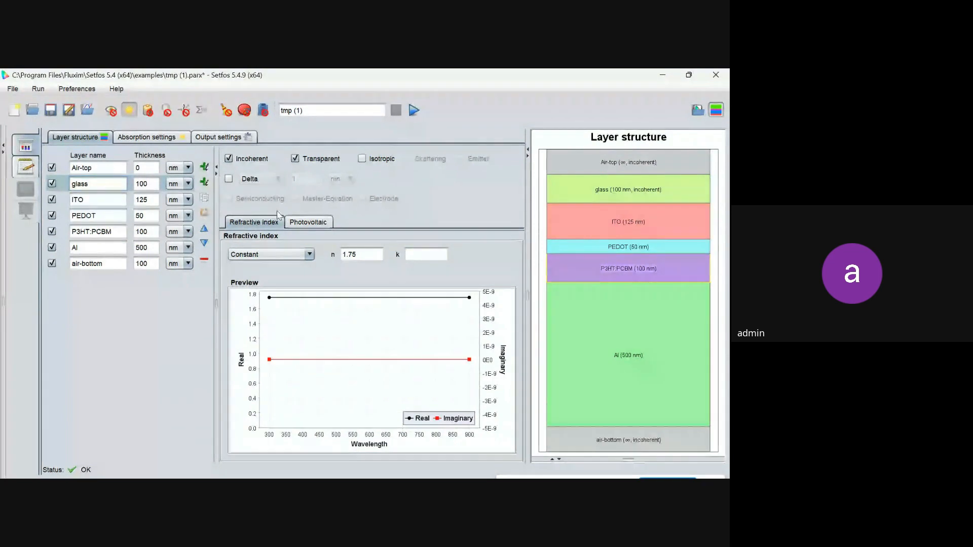
click(363, 255)
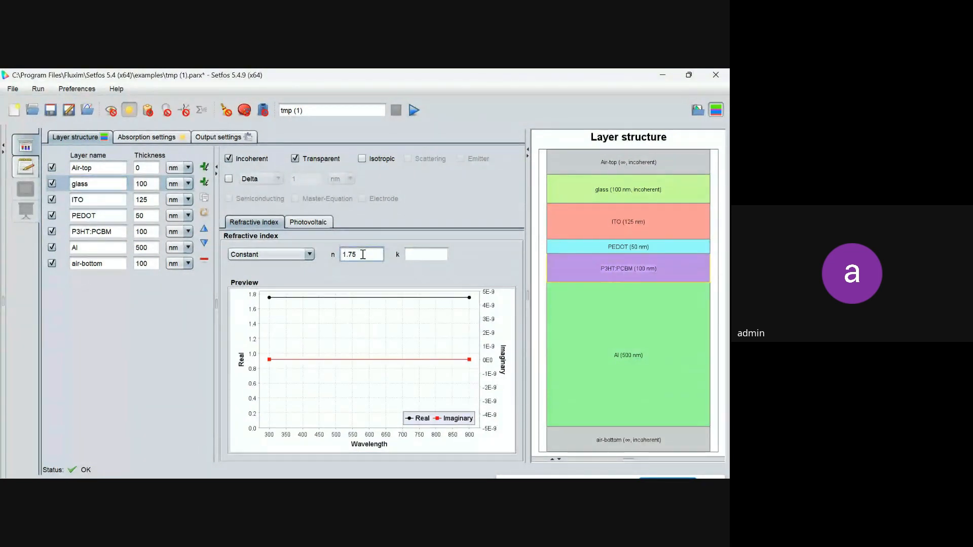
key(BackSpace)
key(BackSpace)
text(5)
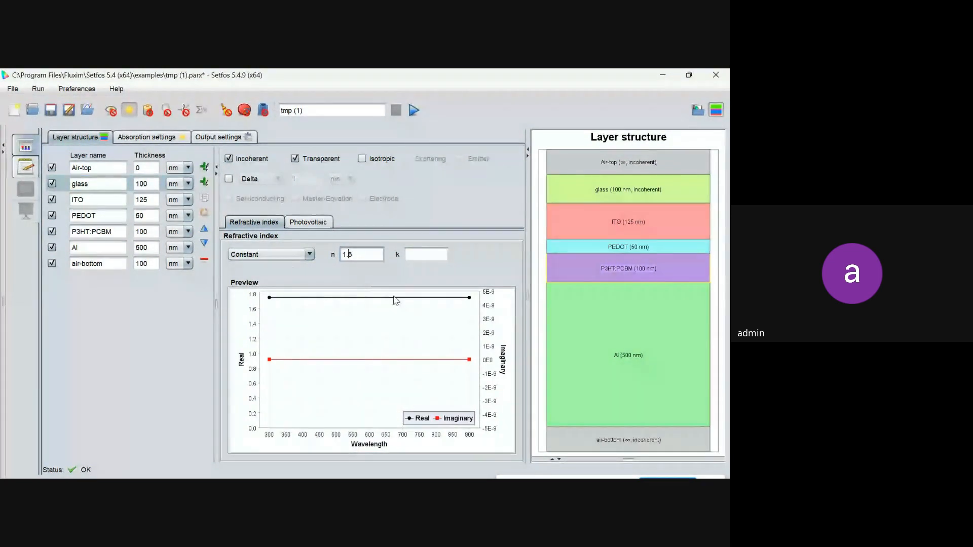
click(424, 255)
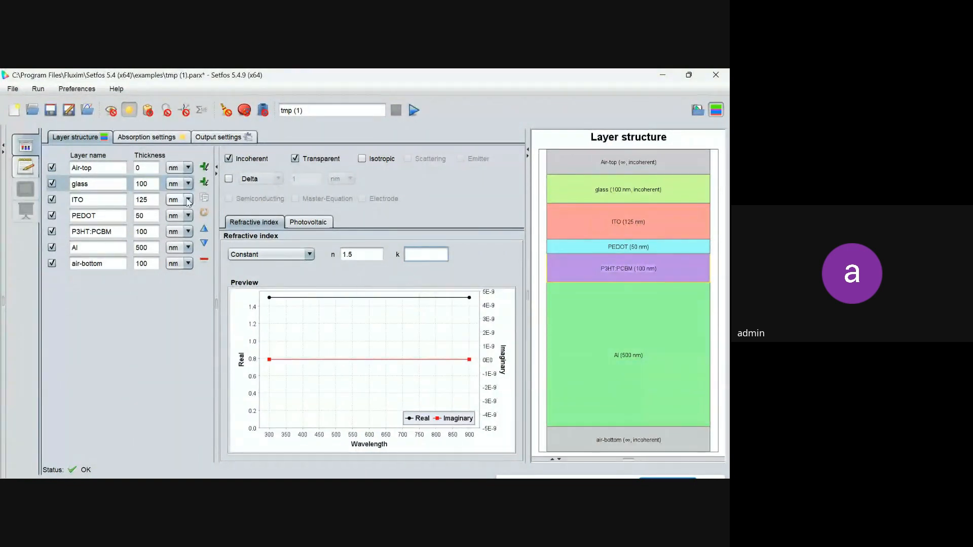
Set the air-bottom layer's constant refractive index n to 1 and select the ITO layer.
click(112, 168)
click(362, 255)
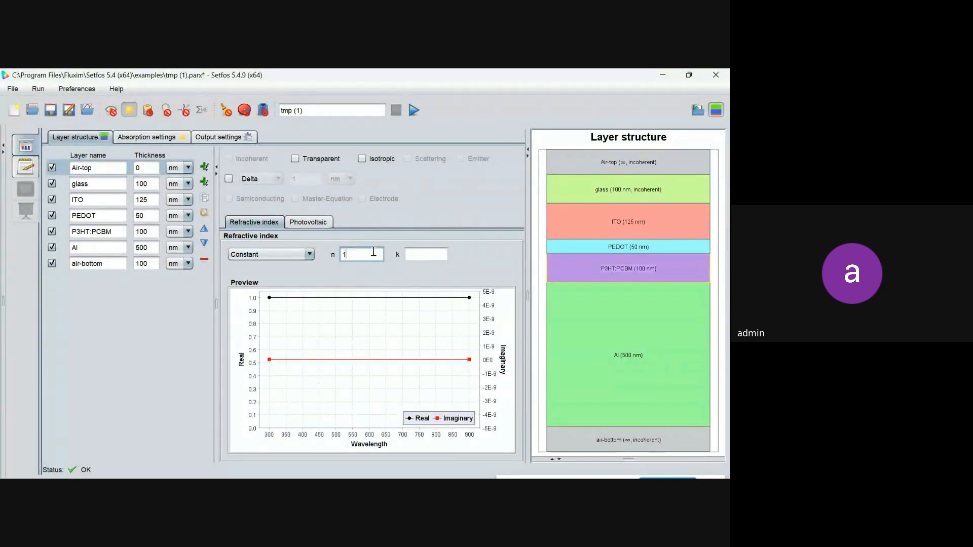
text(.5)
click(100, 263)
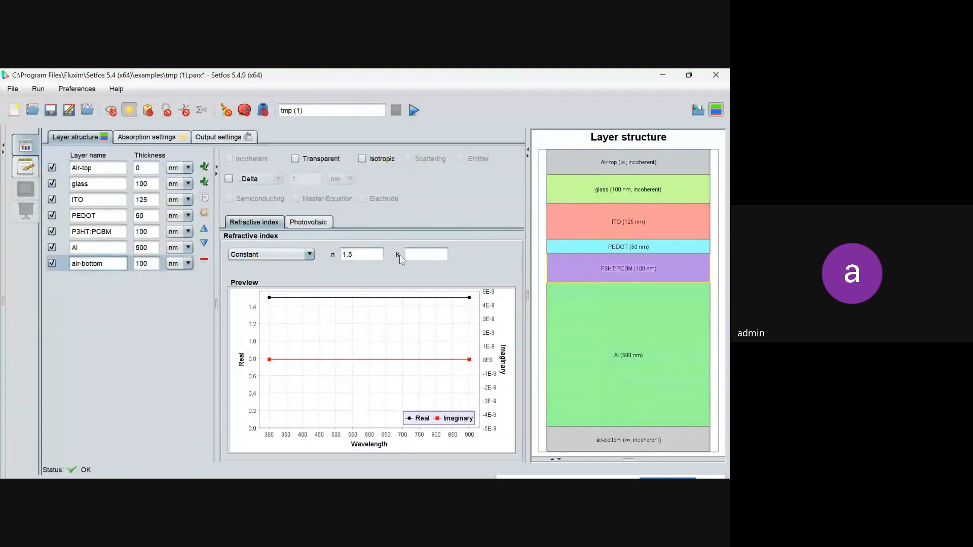
click(365, 257)
key(BackSpace)
key(BackSpace)
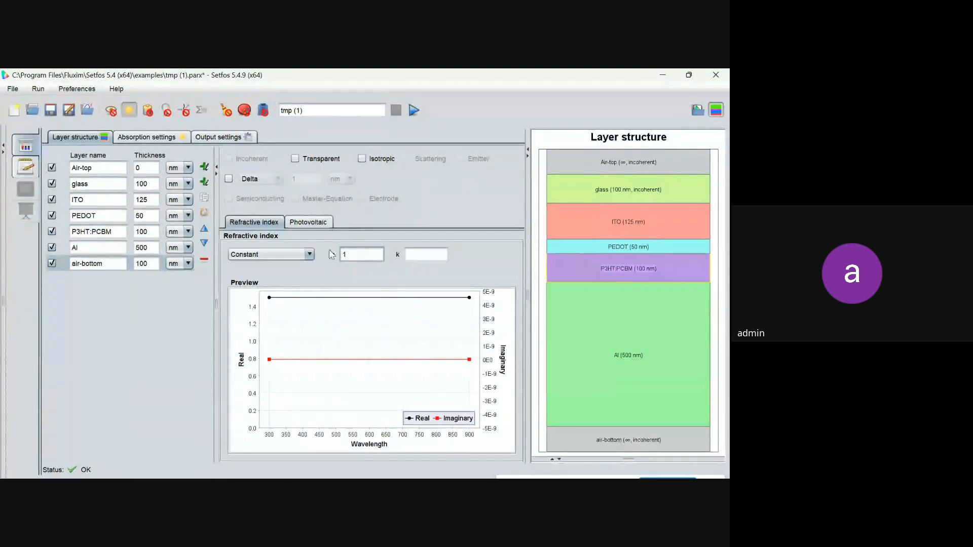
click(114, 186)
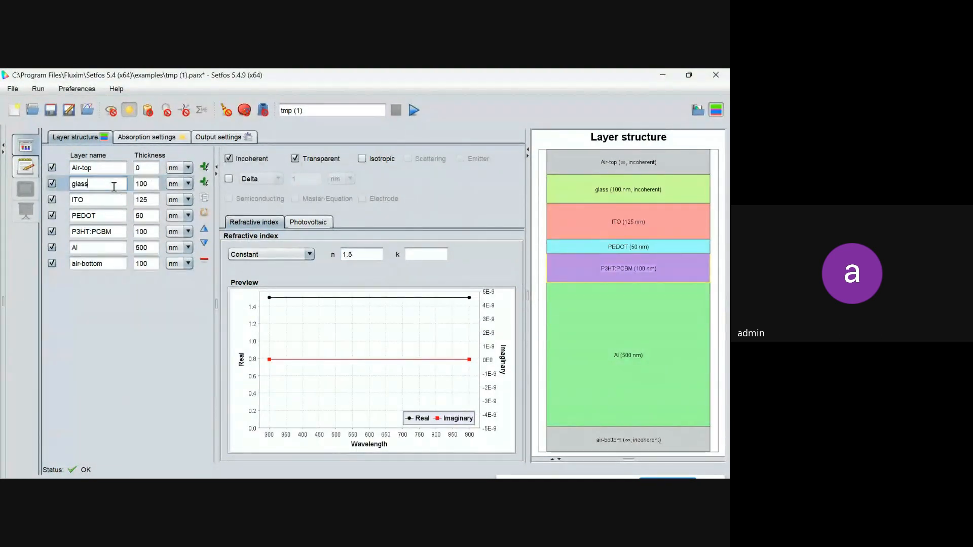
click(114, 197)
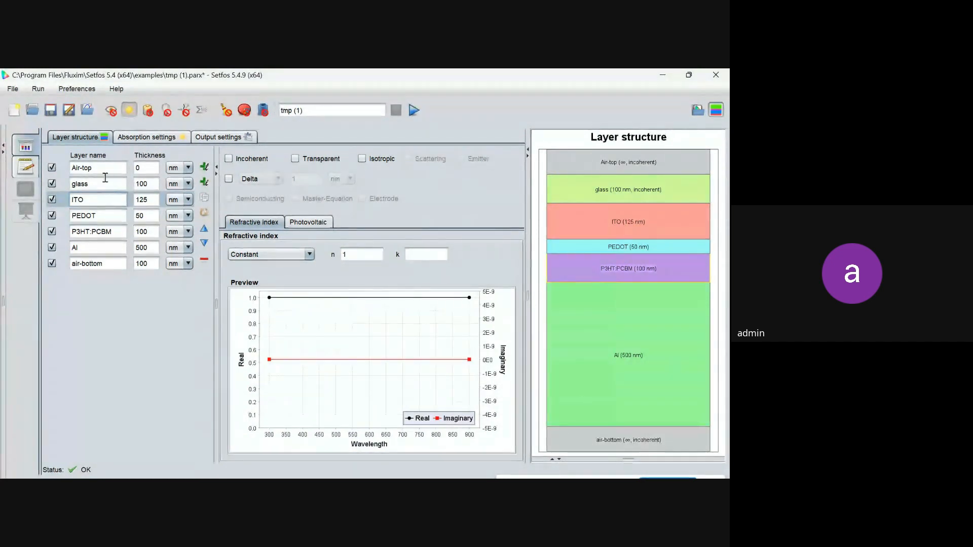
Mark the Air-top and air-bottom layers as transparent, and select the glass layer.
click(103, 172)
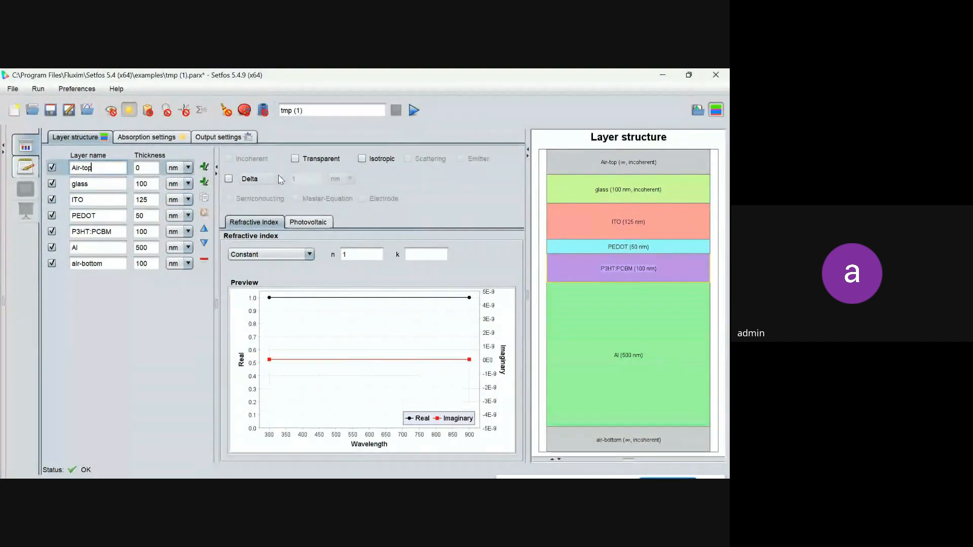
click(308, 161)
click(111, 262)
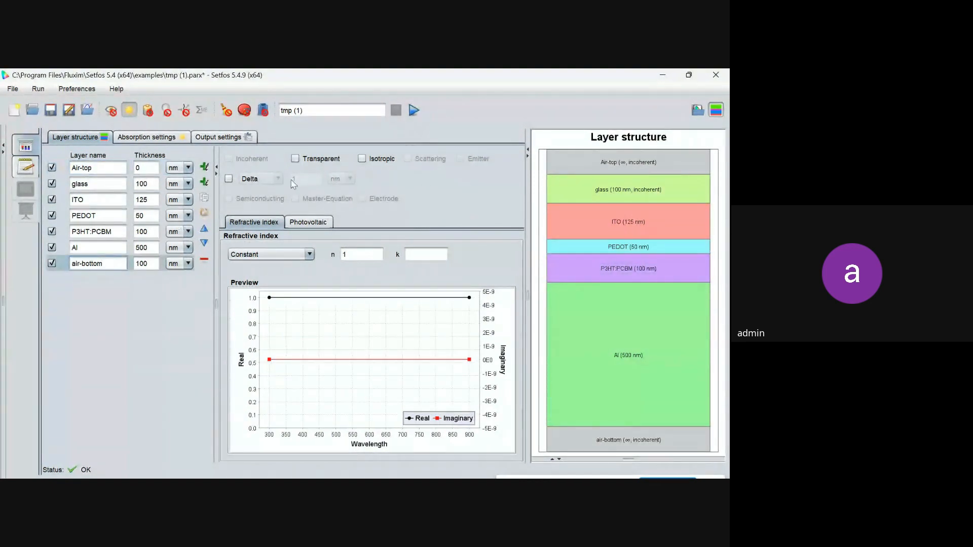
click(296, 160)
click(146, 183)
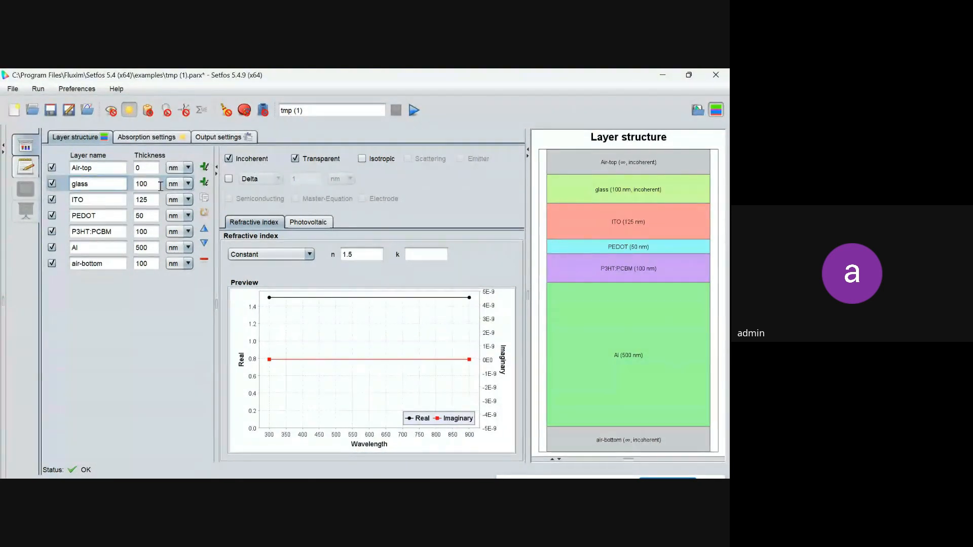
click(123, 182)
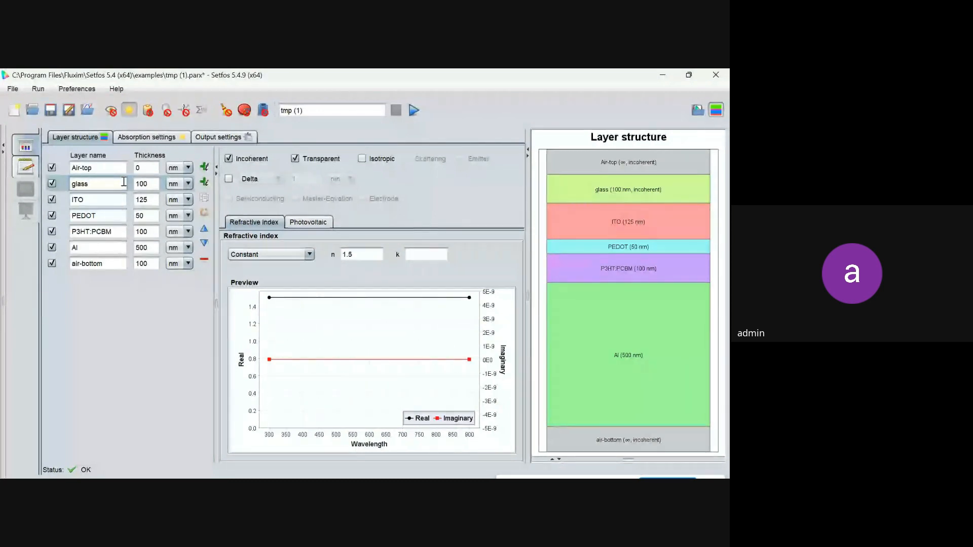
Look through the absorption settings and the available spectral variable modes, and return to the layer structure.
click(155, 139)
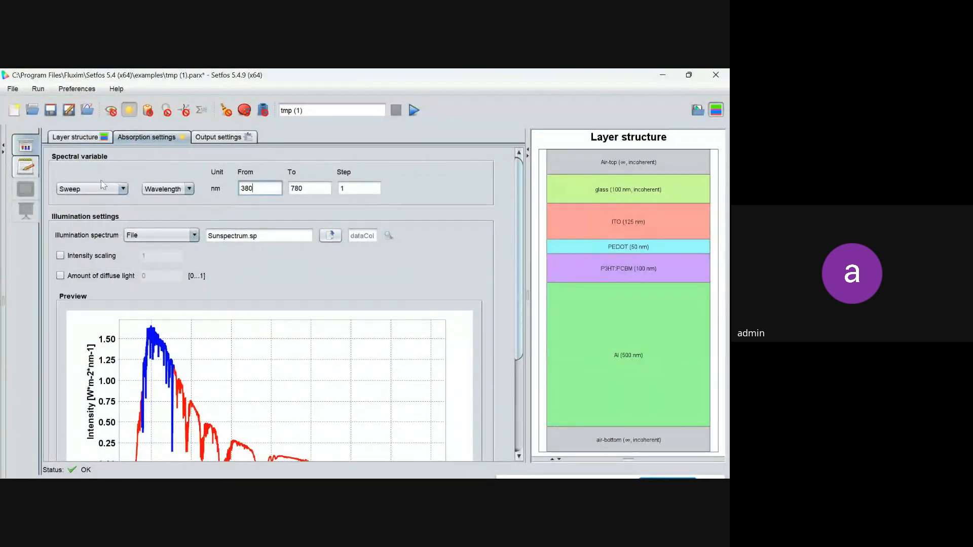
click(81, 190)
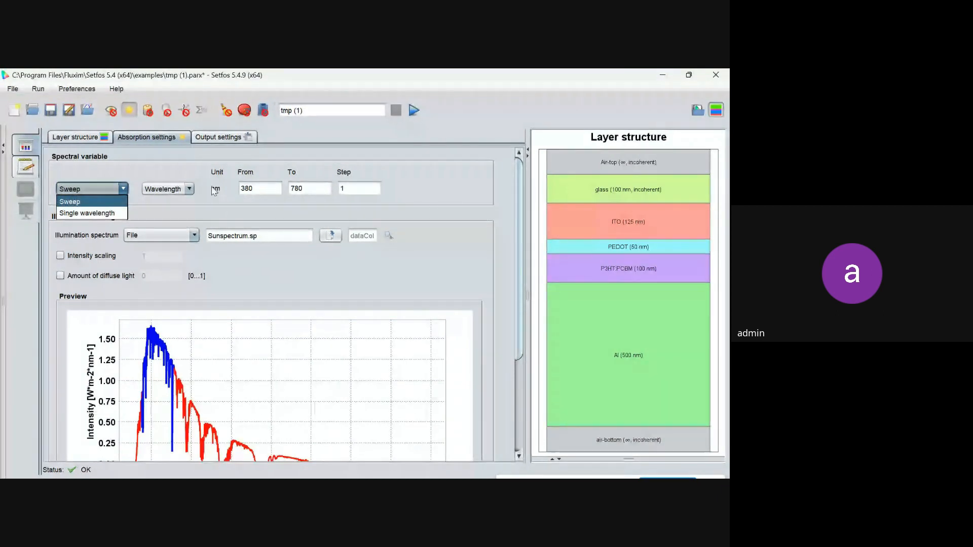
click(75, 137)
Rename the simulation as solar-optical1.
click(337, 114)
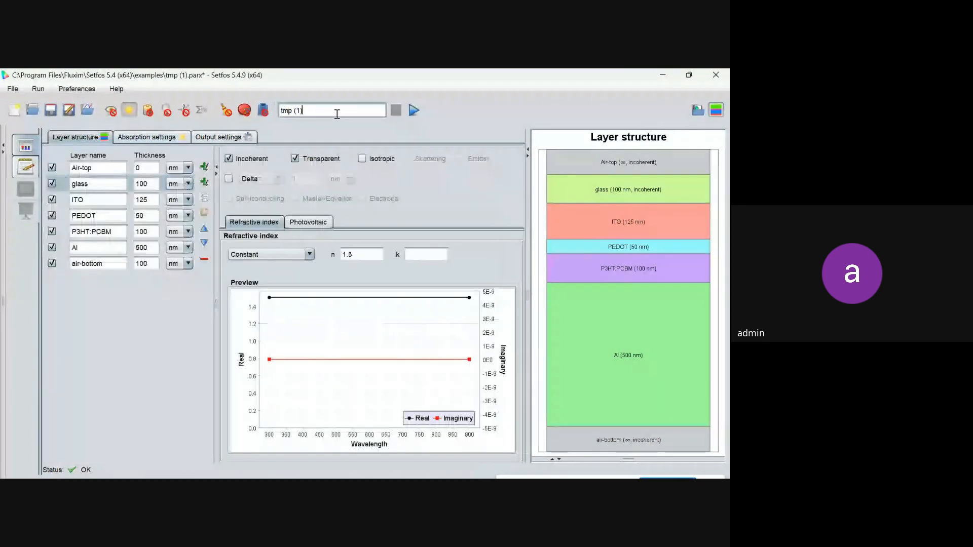
key(BackSpace)
key(BackSpace)
key(BackSpace)
key(BackSpace)
key(BackSpace)
key(BackSpace)
key(BackSpace)
text(solar-optic)
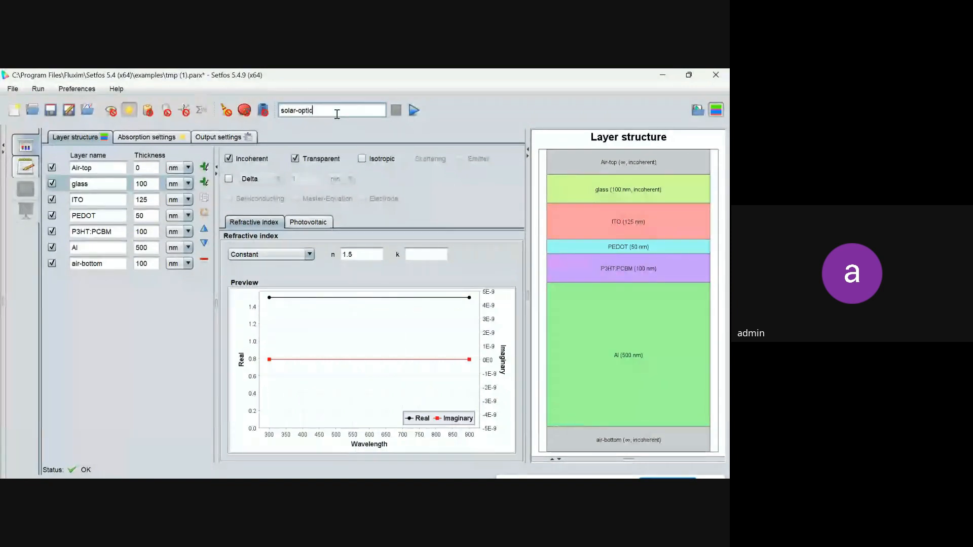
text(al)
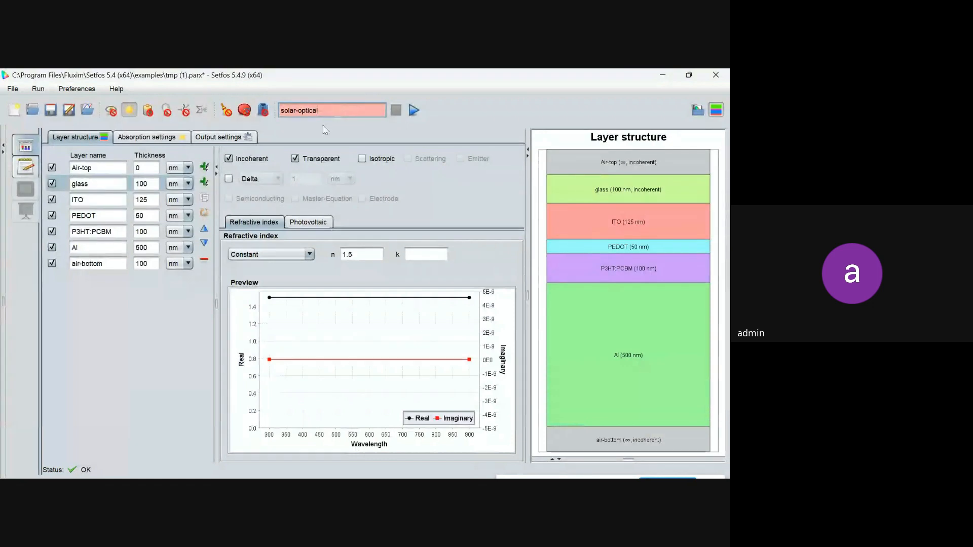
key(BackSpace)
text(l1)
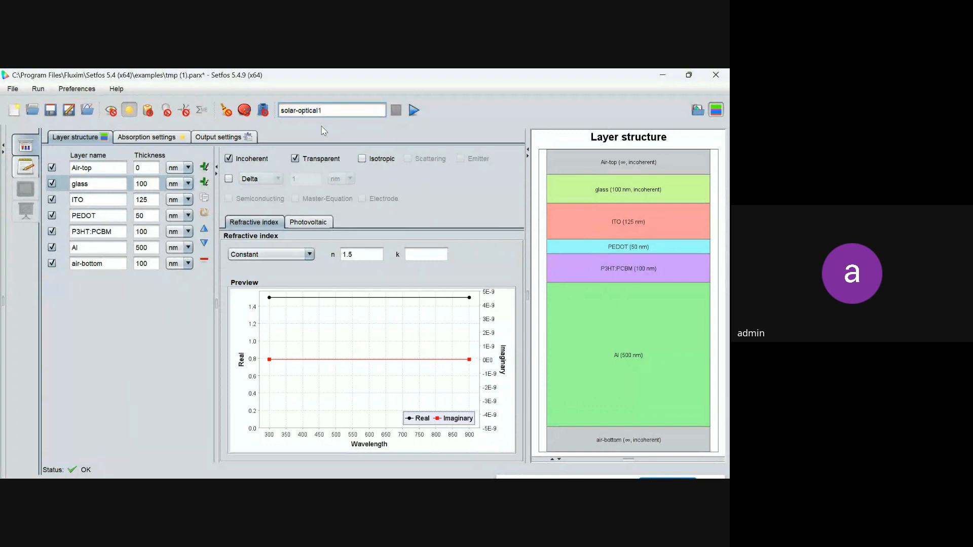
Run the simulation and display the spectral plot of the layer absorptances.
click(146, 169)
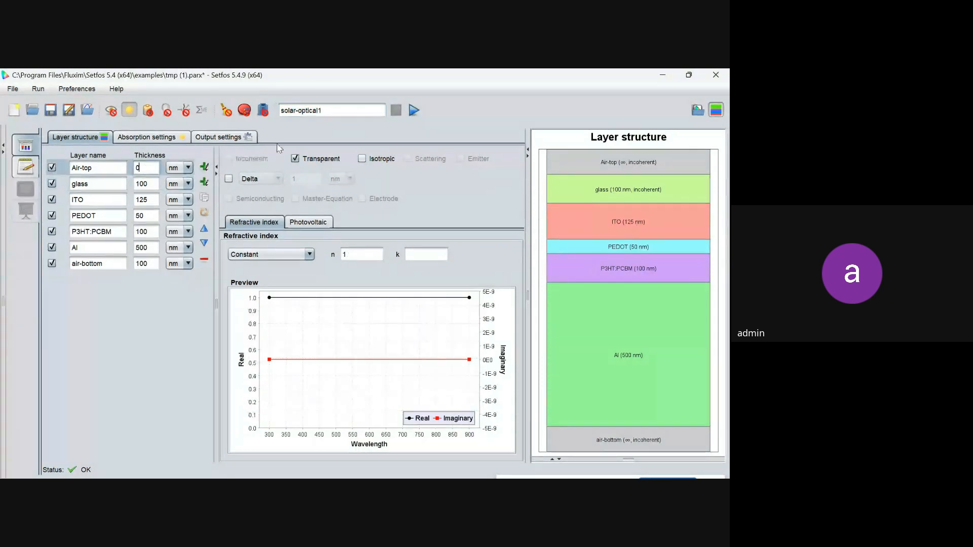
click(414, 112)
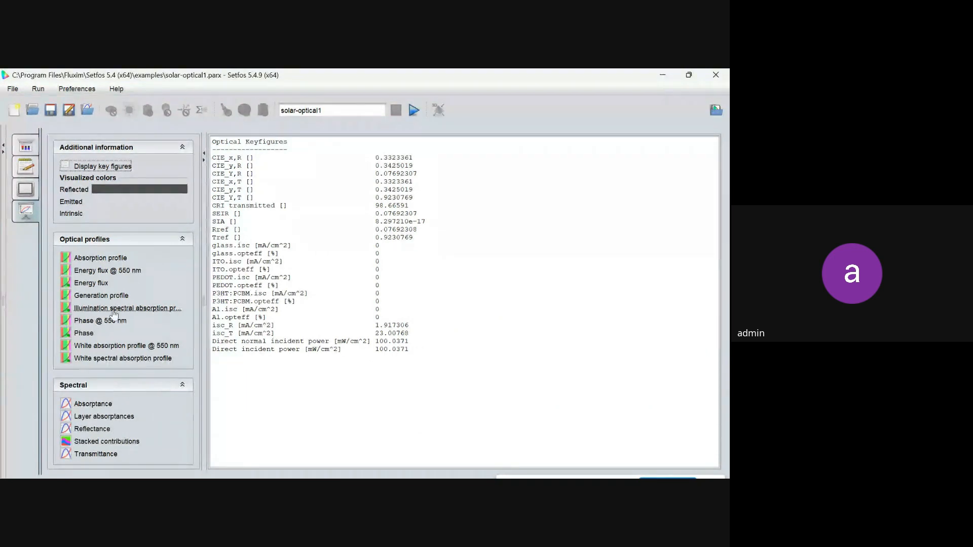
click(94, 421)
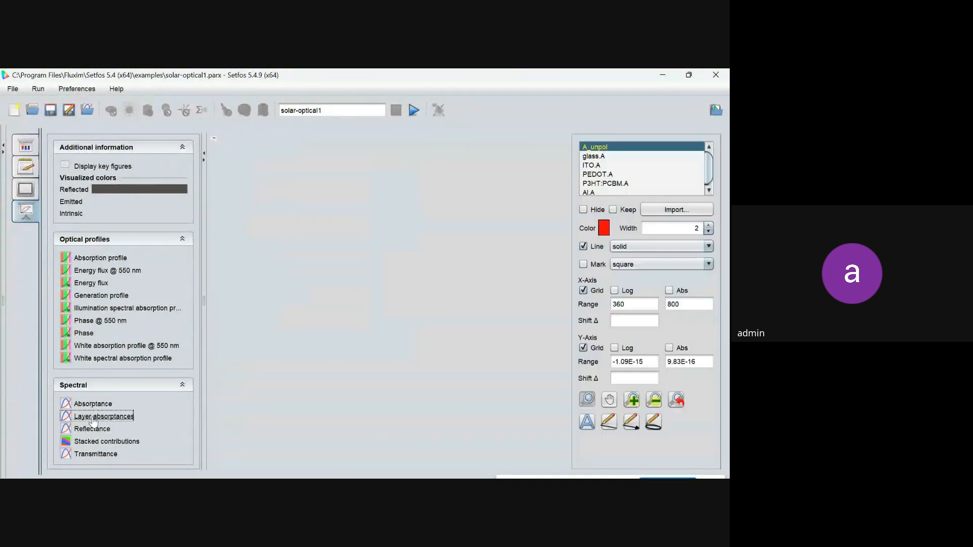
Return to the layer structure and check the refractive index settings of the glass, ITO, PEDOT, P3HT:PCBM and Al layers.
click(26, 147)
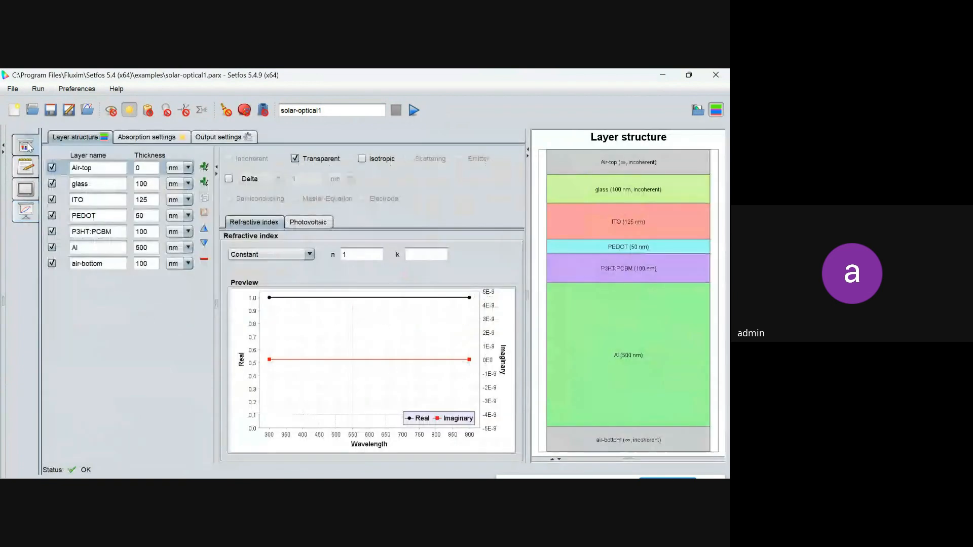
click(91, 184)
click(100, 200)
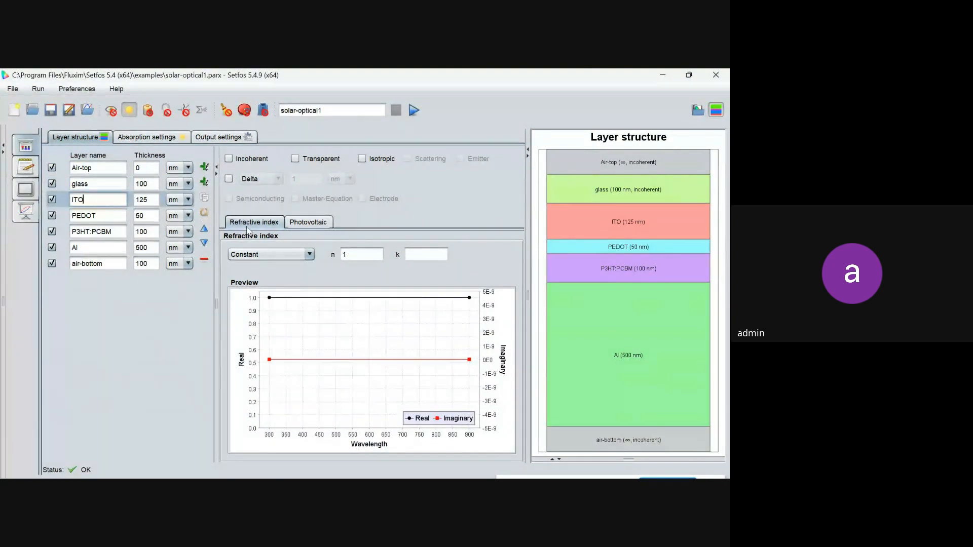
click(103, 215)
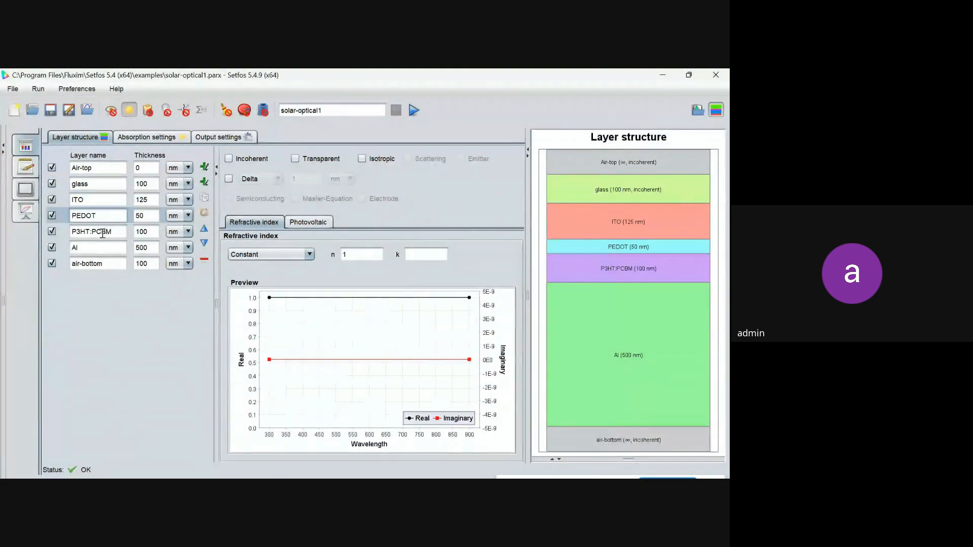
click(103, 232)
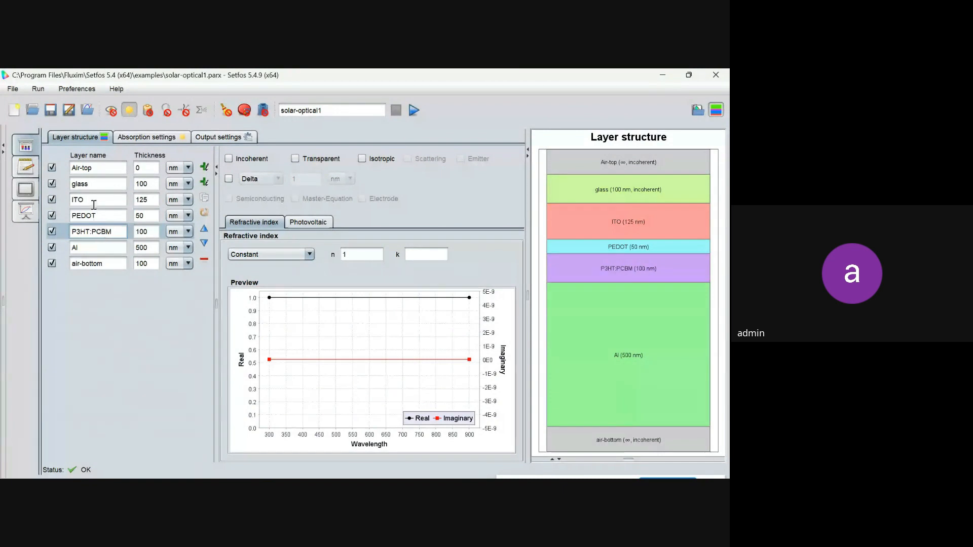
click(97, 248)
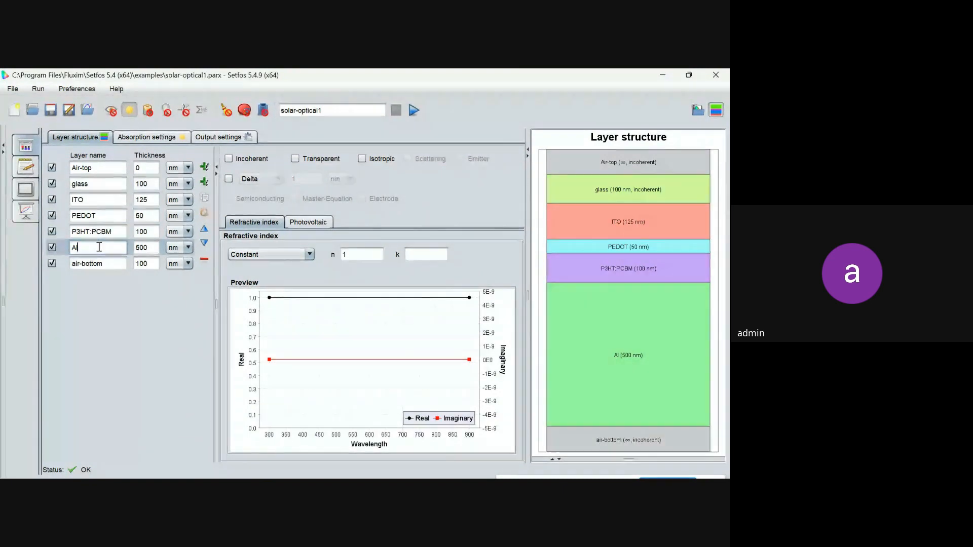
click(90, 184)
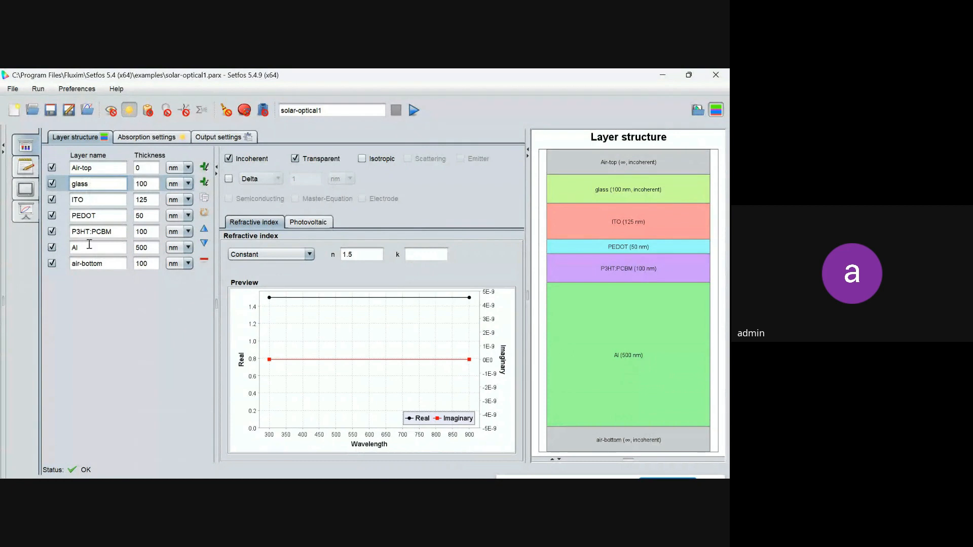
Set the ITO layer's refractive index source to File and create a new optical material of type NK file.
click(96, 200)
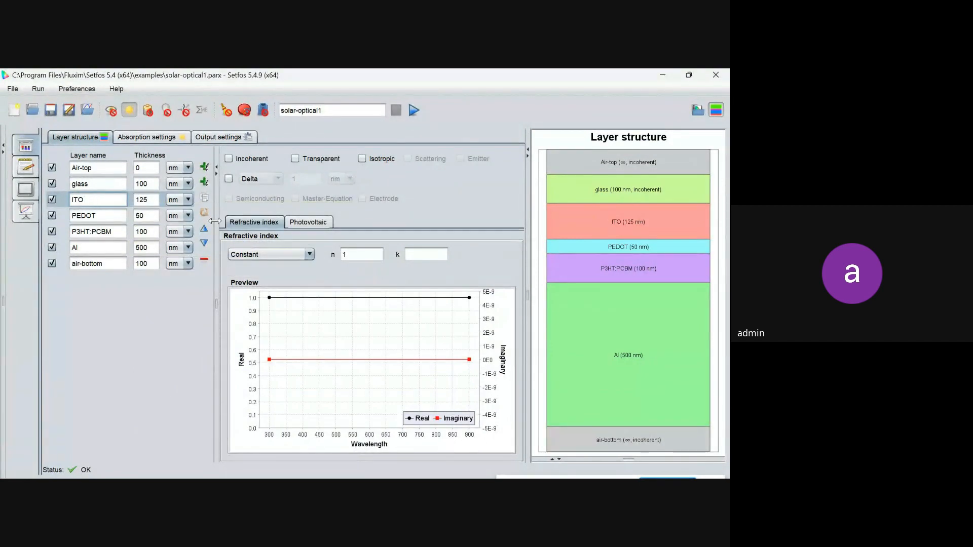
click(276, 254)
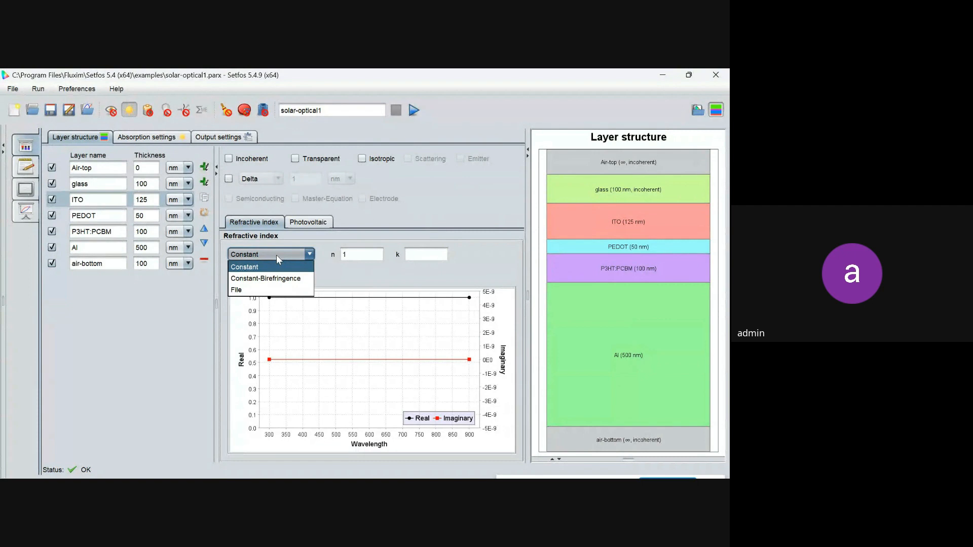
click(251, 290)
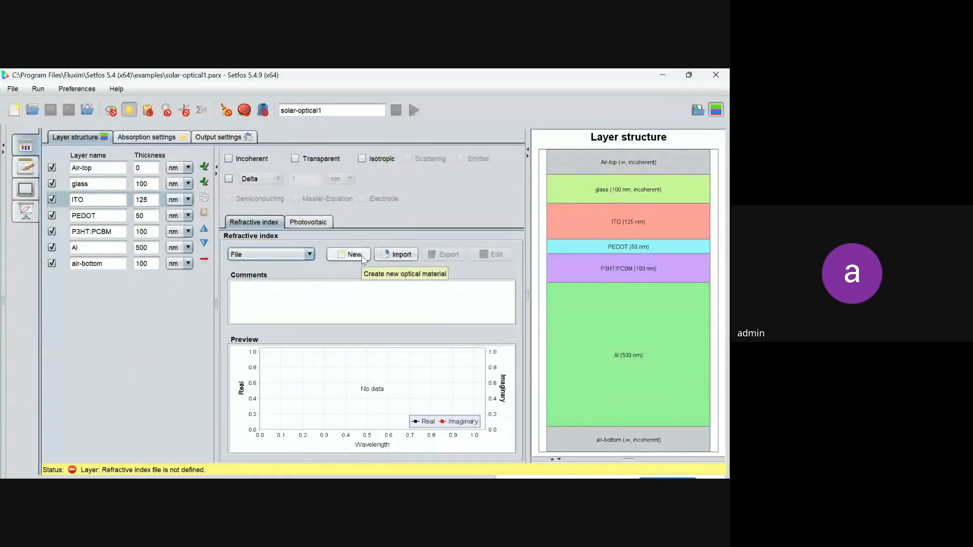
click(363, 256)
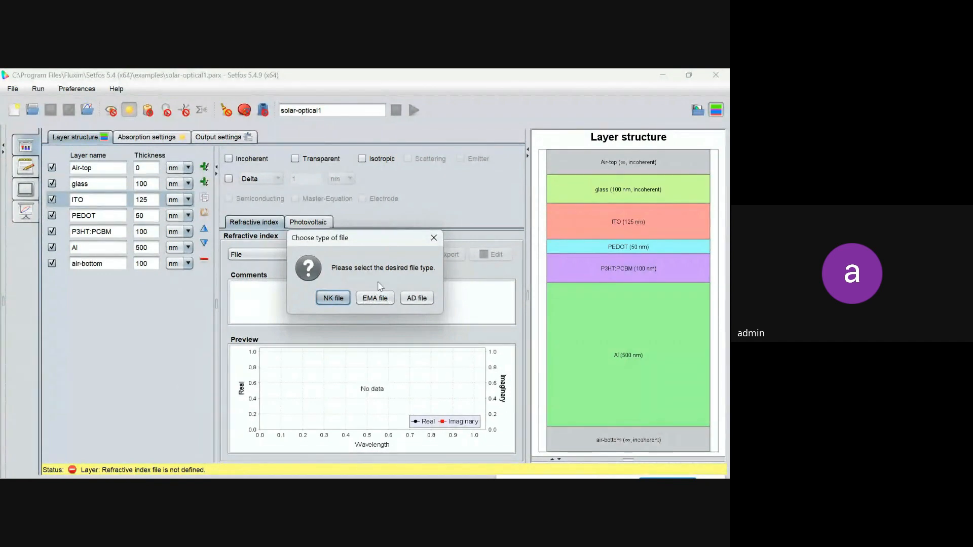
click(333, 299)
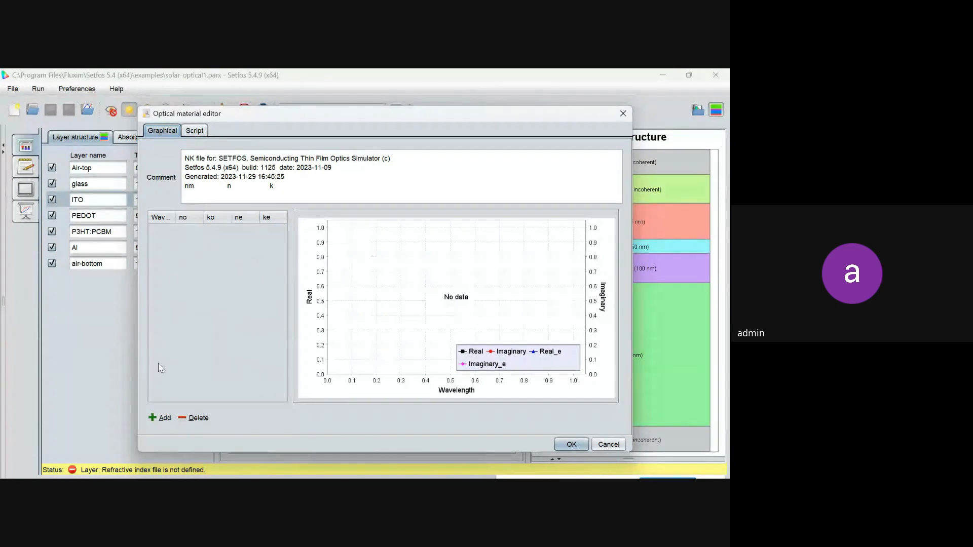
Add a data row to the new material with wavelength 390, no 0.9 and ko 0.87.
click(158, 418)
double_click(161, 228)
text(390)
key(Return)
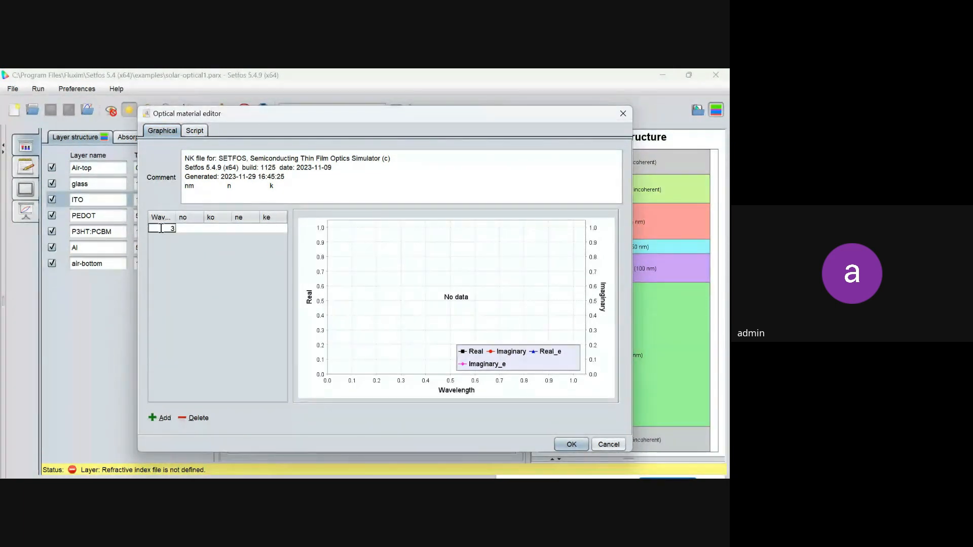
double_click(193, 229)
text(0.9)
double_click(221, 229)
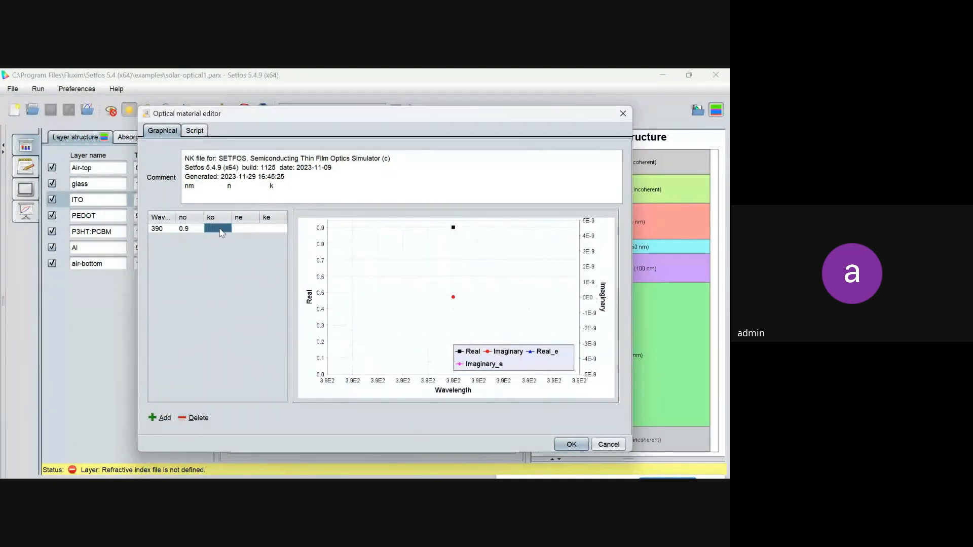
text(0.87)
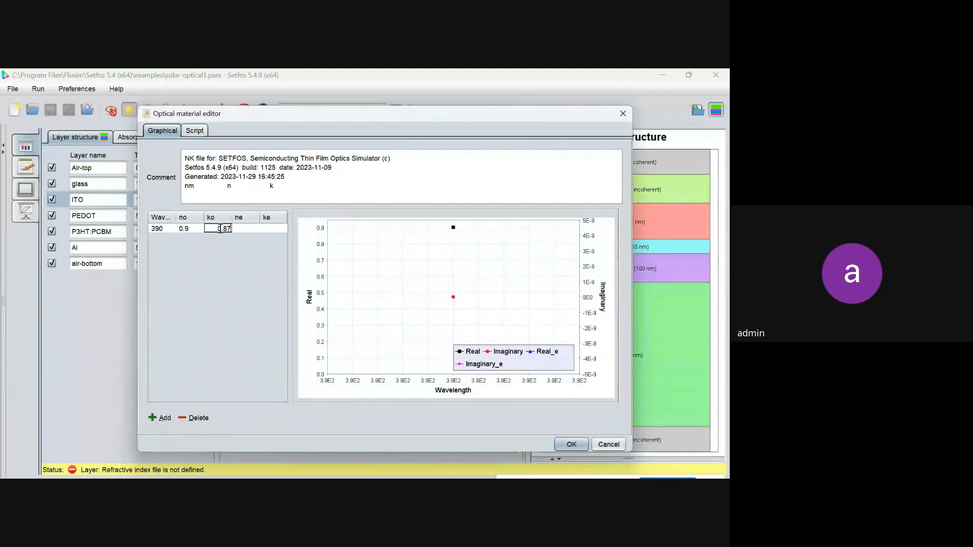
click(190, 230)
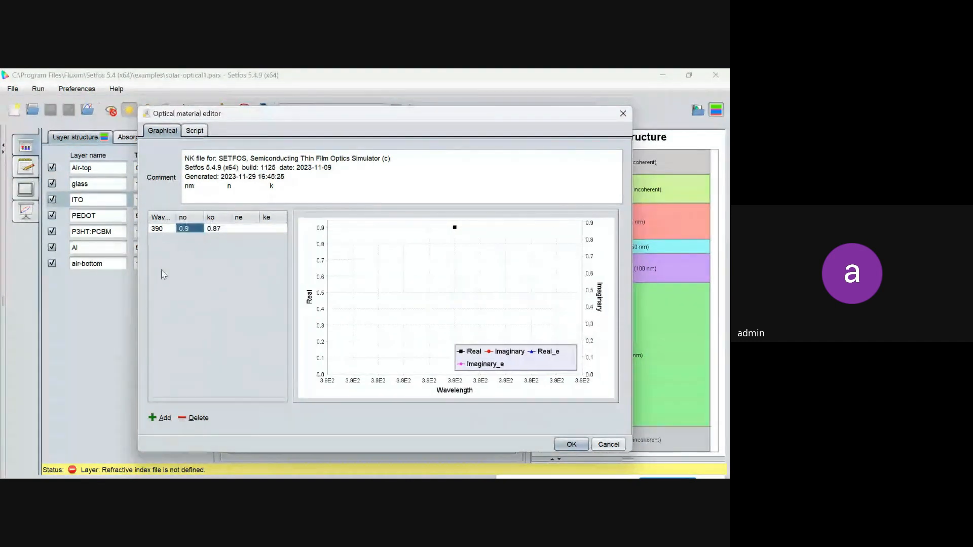
Add a second data row with wavelength 395, no 0.88 and ko 0.78.
click(159, 418)
double_click(157, 237)
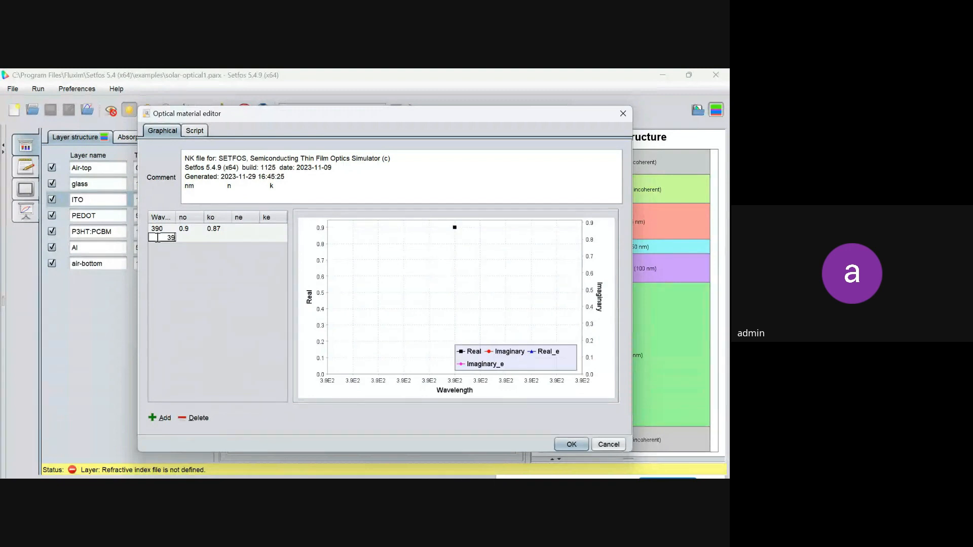
double_click(188, 238)
text(0.88)
double_click(213, 237)
text(0.78)
Add several blank data rows below the 395 nm entry.
click(154, 418)
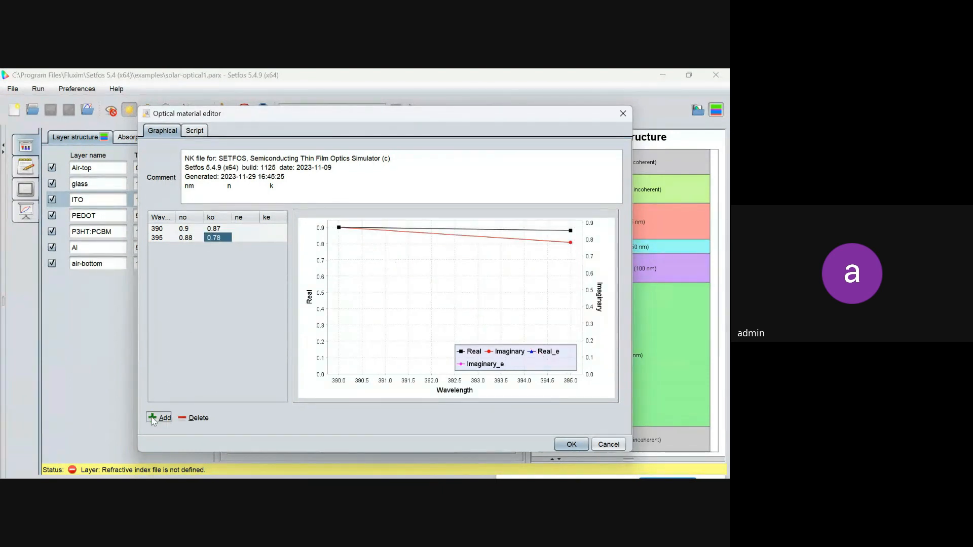
click(157, 418)
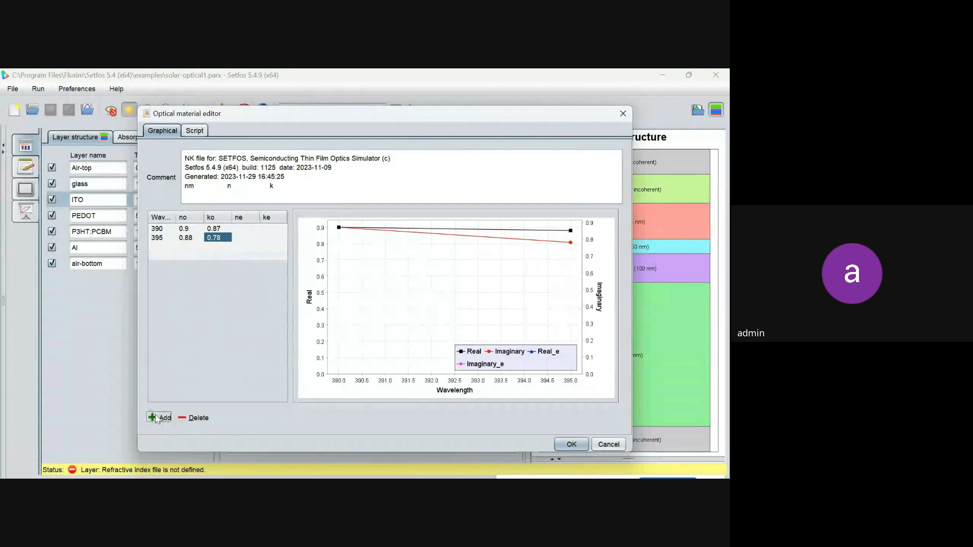
click(157, 248)
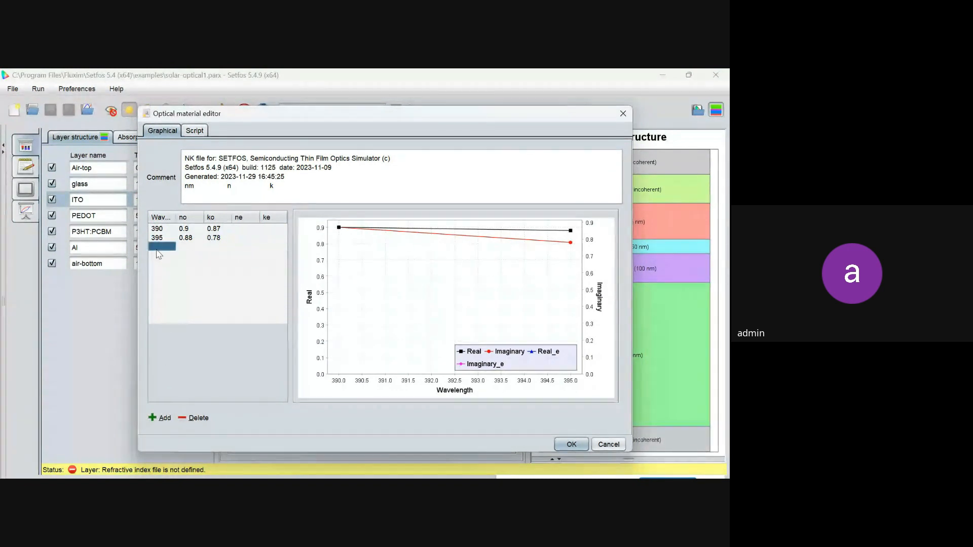
click(158, 264)
click(160, 283)
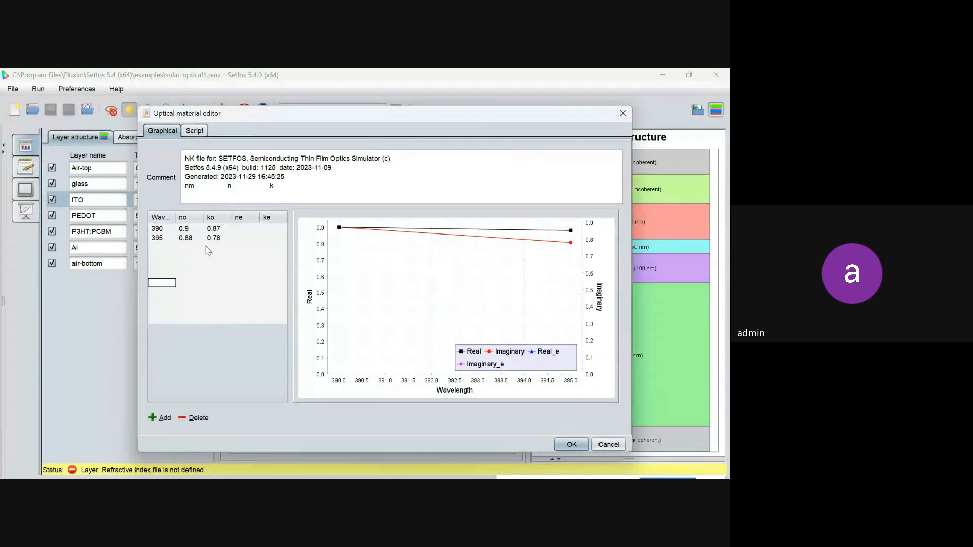
Show the material as a script and copy its two data lines for 390 and 395 nm.
click(194, 131)
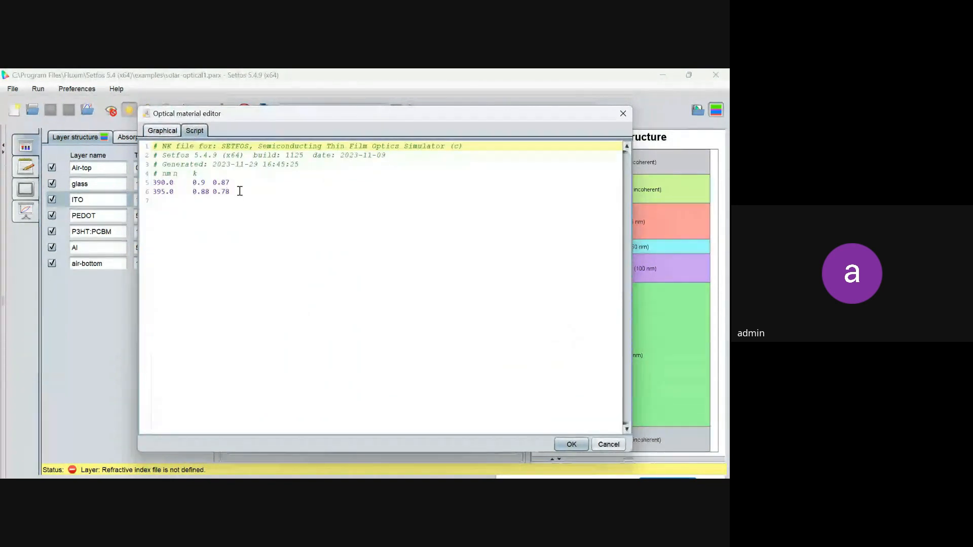
drag(239, 191, 152, 182)
key(ctrl+c)
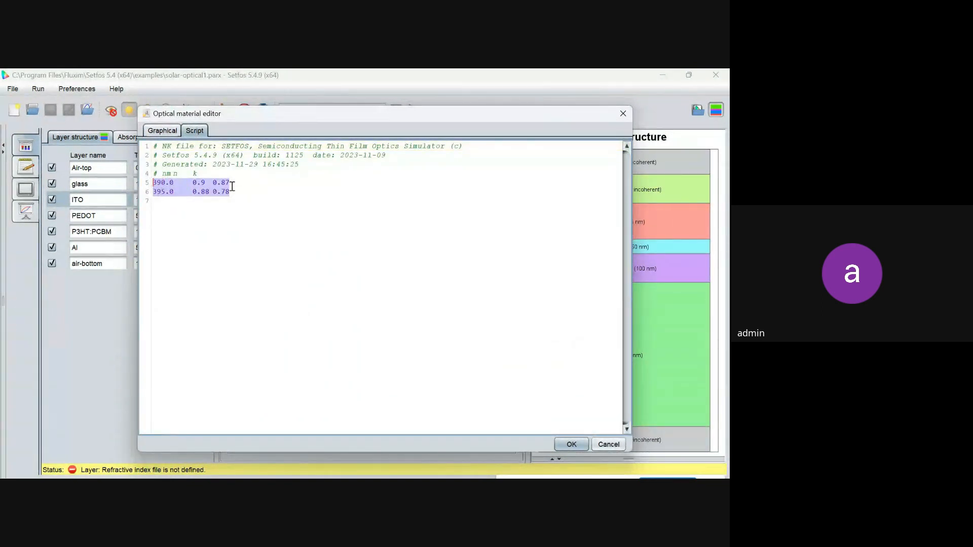
Paste the two copied data lines twice below the 395 nm line in the material script.
click(255, 192)
key(Return)
key(ctrl+v)
click(253, 193)
key(Return)
key(ctrl+v)
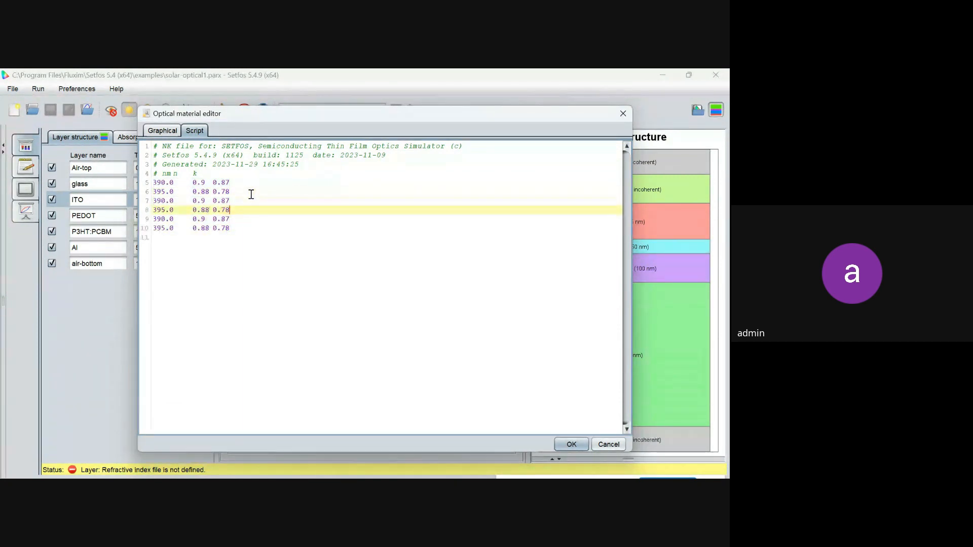
Set the wavelengths of the third and fourth data lines to 400 and 405, and close the material editor without keeping the edits.
click(165, 198)
key(BackSpace)
key(BackSpace)
text(40)
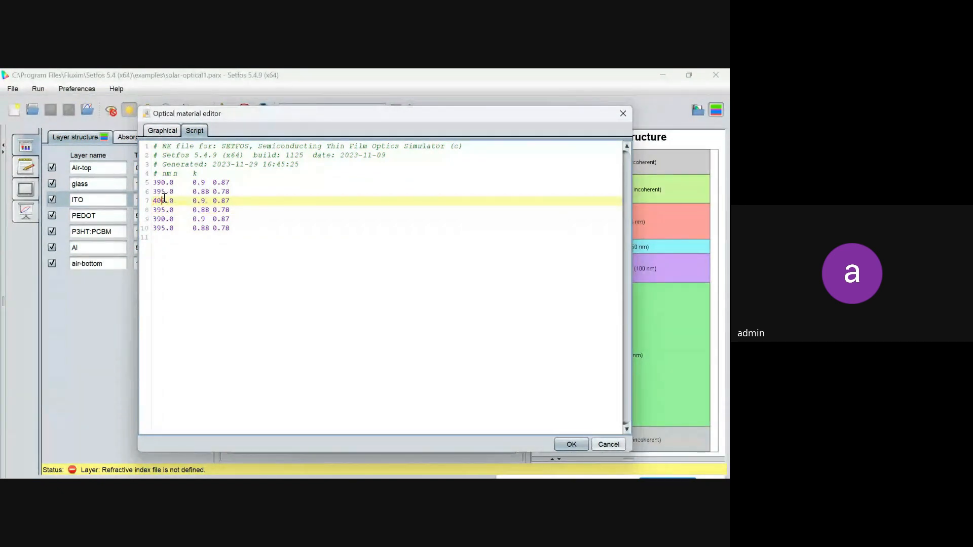
click(168, 210)
key(BackSpace)
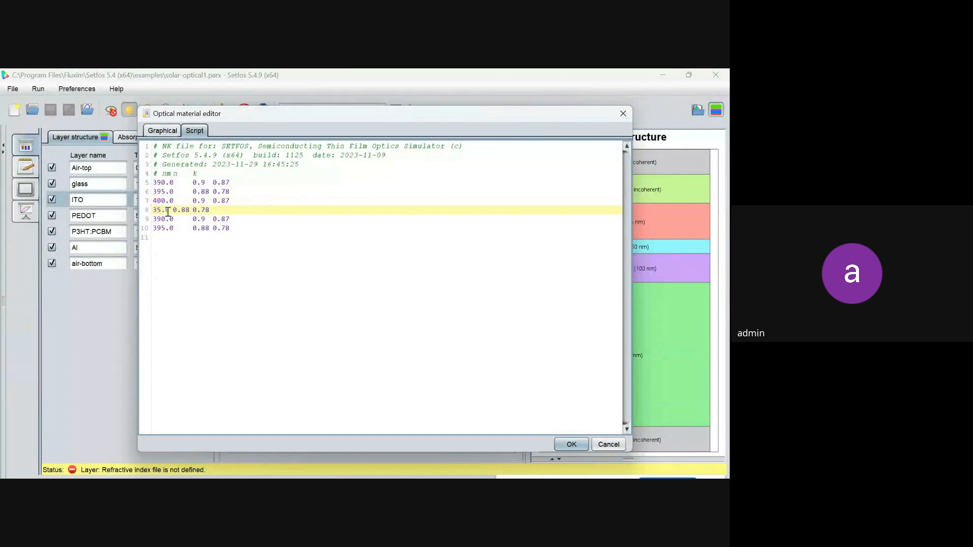
text(40)
click(167, 133)
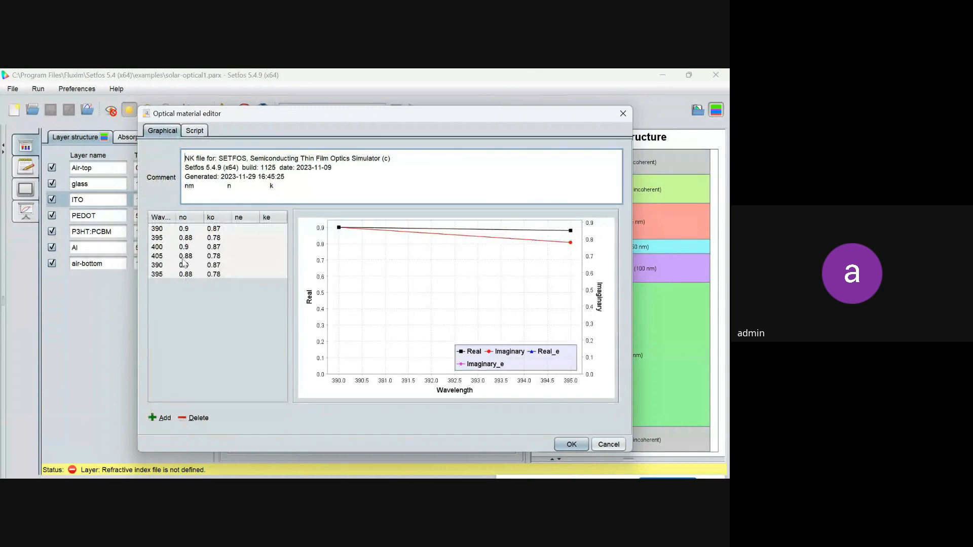
click(159, 248)
click(158, 257)
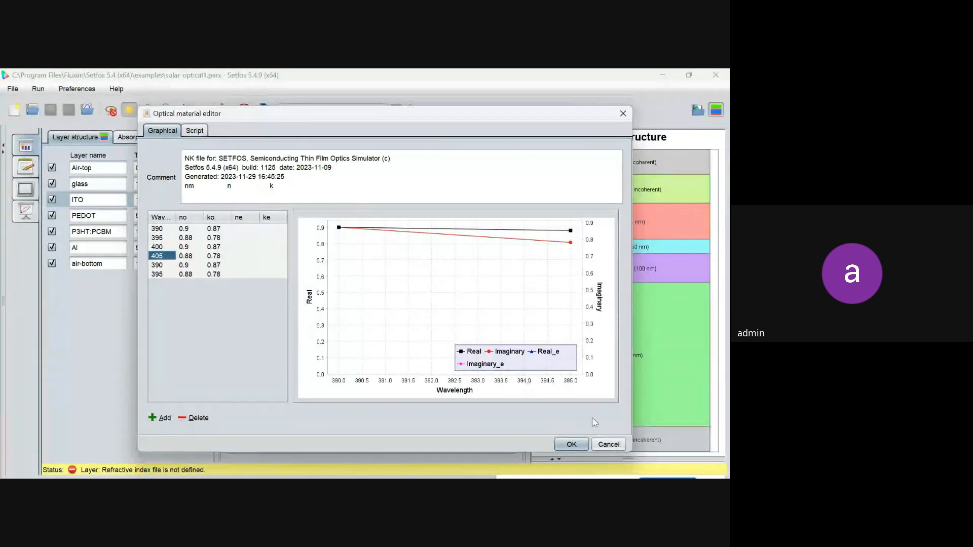
click(609, 445)
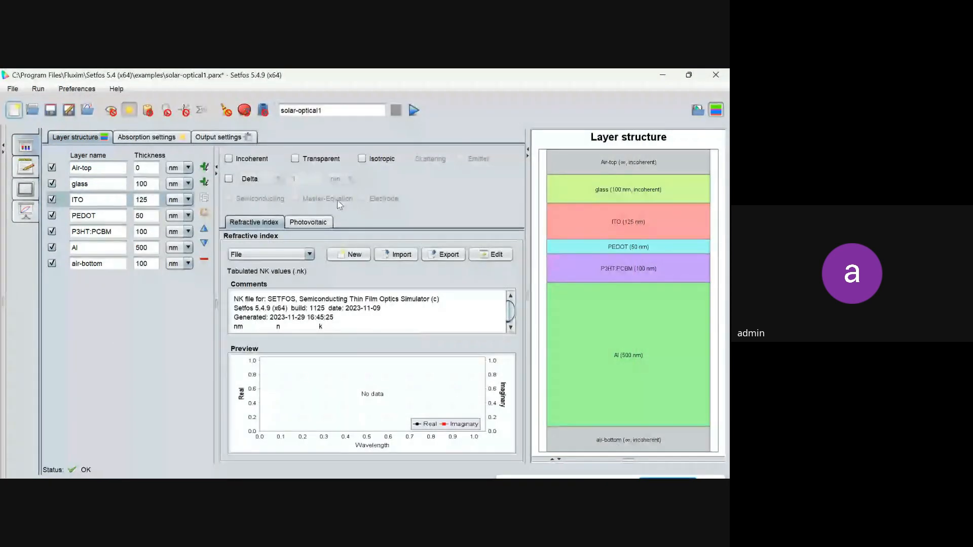
Open the refractive index file import for the ITO layer and enlarge the file dialog.
click(400, 259)
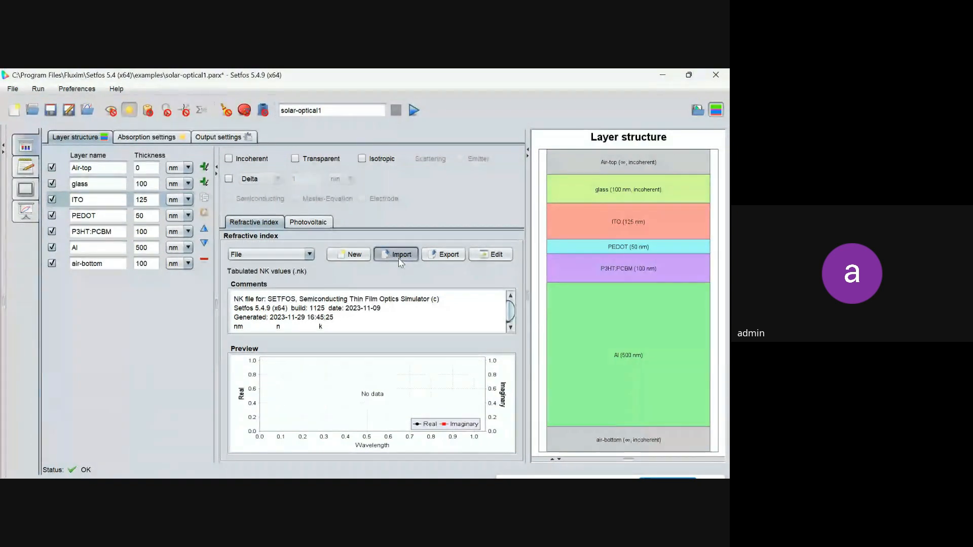
click(401, 259)
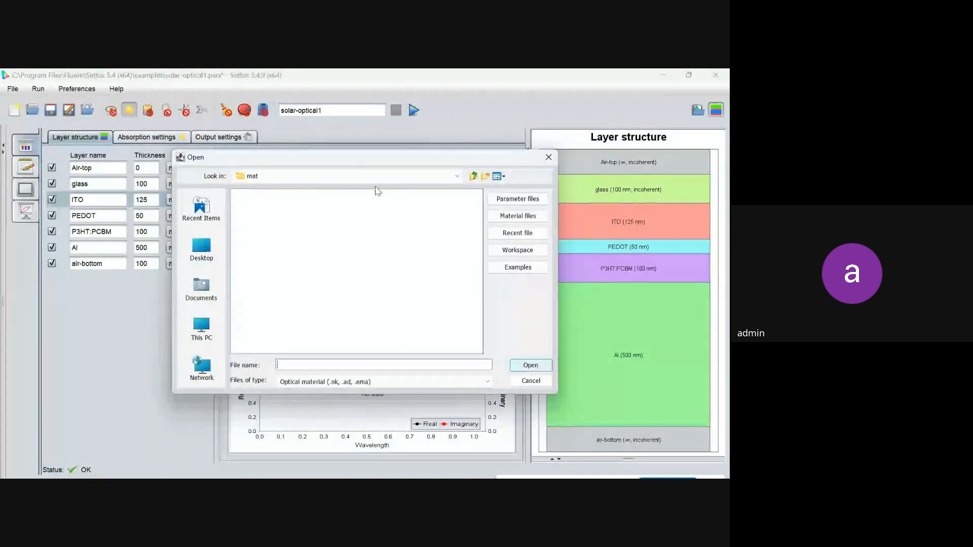
drag(334, 162, 229, 91)
drag(451, 323, 724, 478)
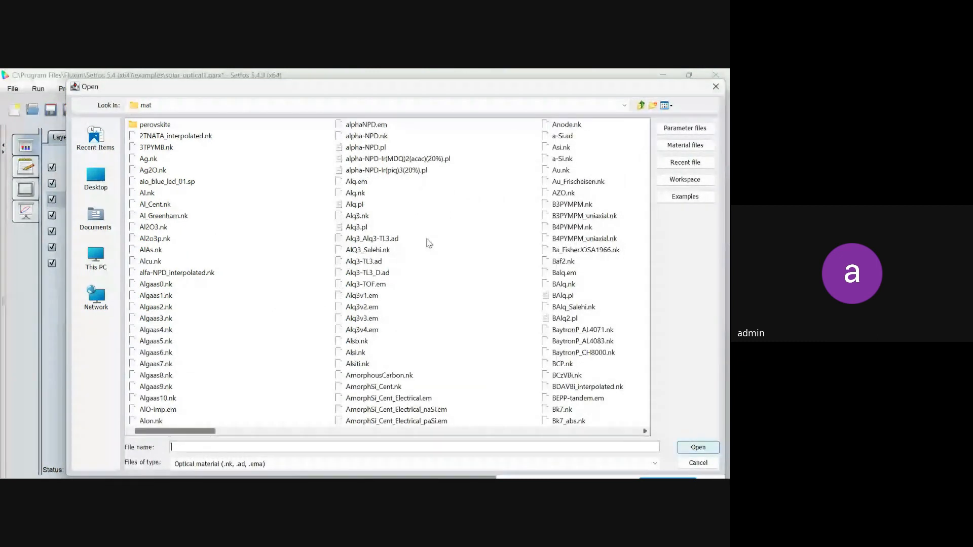
drag(276, 87, 235, 81)
Import ITO.nk from the mat folder as the ITO layer's refractive index.
click(114, 221)
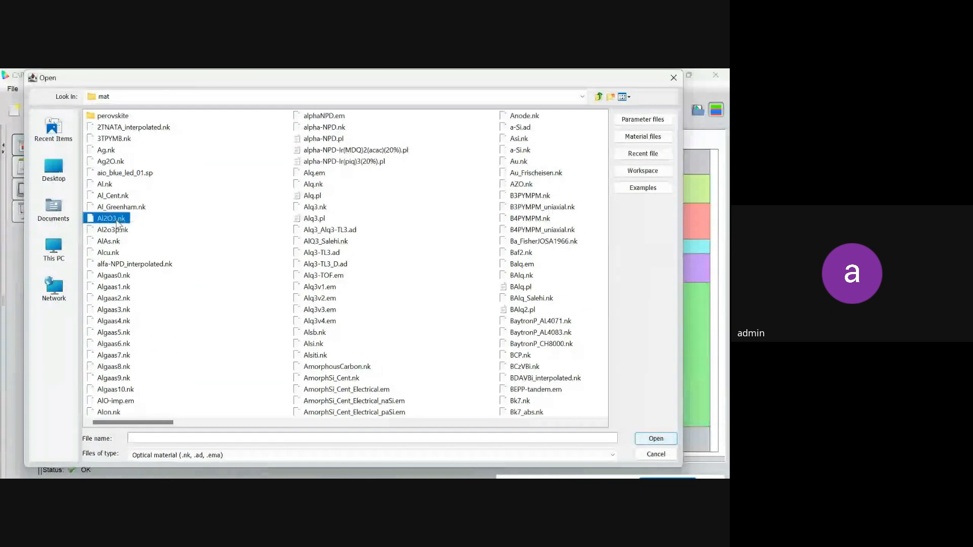
drag(149, 423, 575, 434)
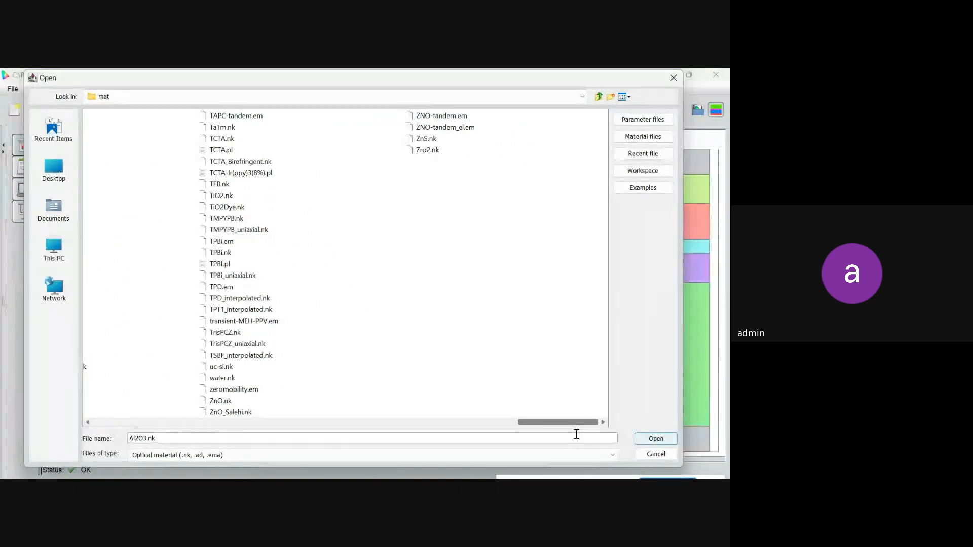
drag(570, 423, 121, 426)
click(108, 336)
key(i)
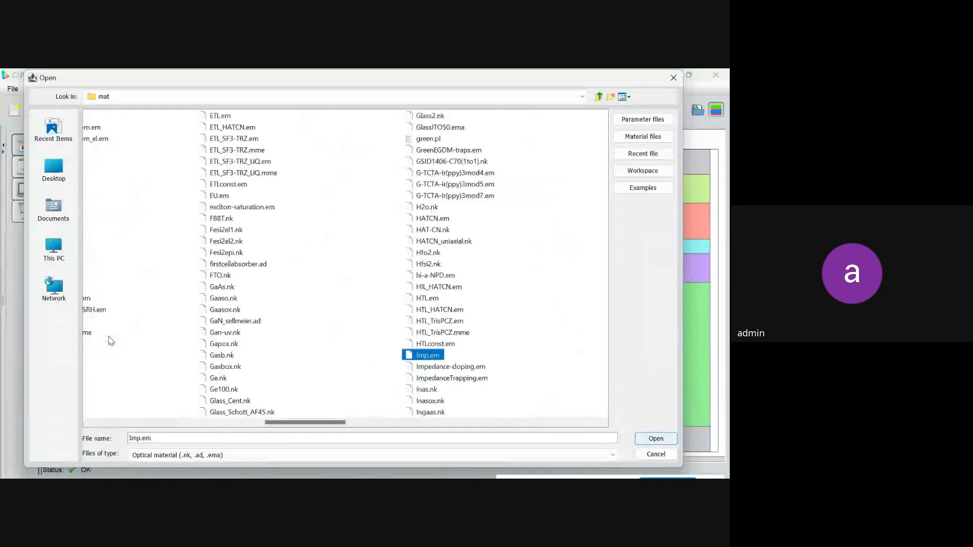
drag(330, 424, 366, 426)
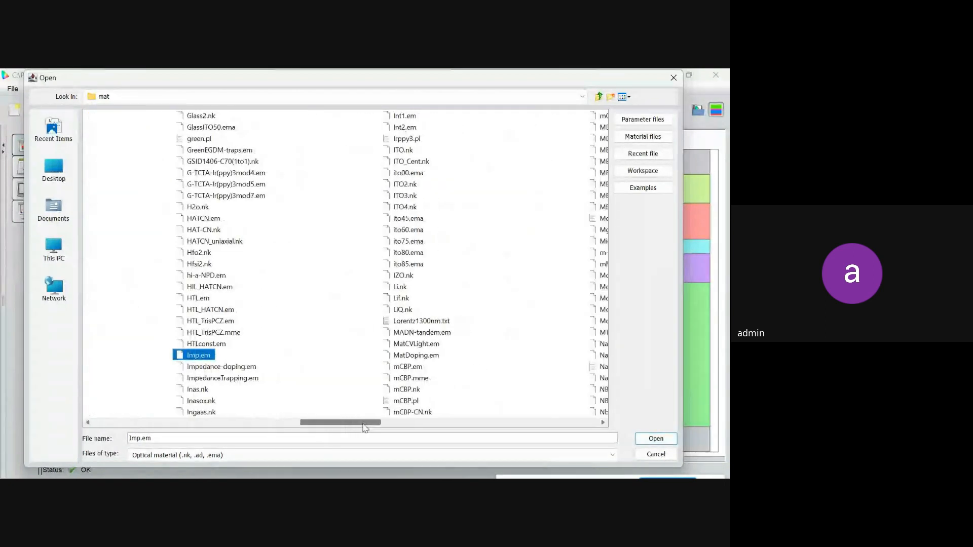
click(416, 151)
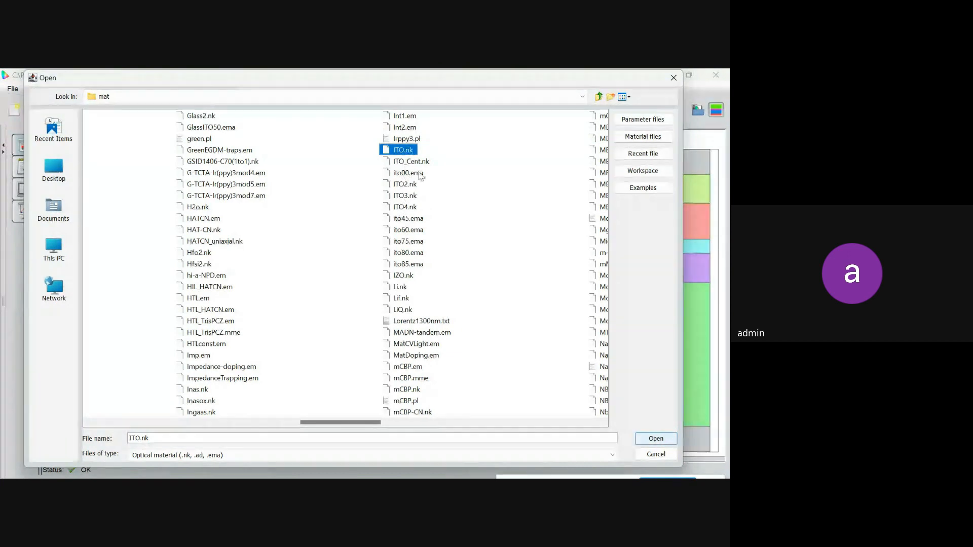
click(653, 439)
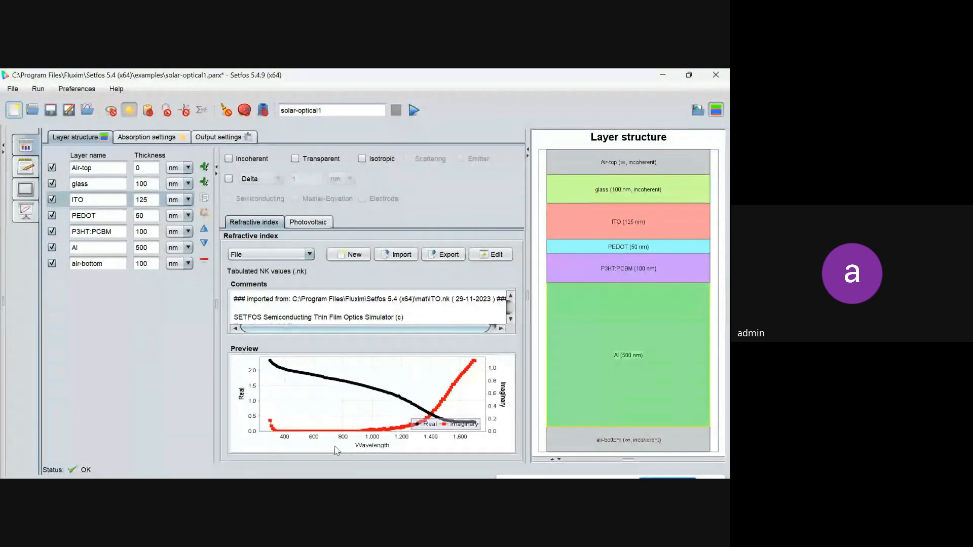
Switch the PEDOT layer's refractive index to File and import PEDOT_BaytronP_AL4083.nk.
click(99, 214)
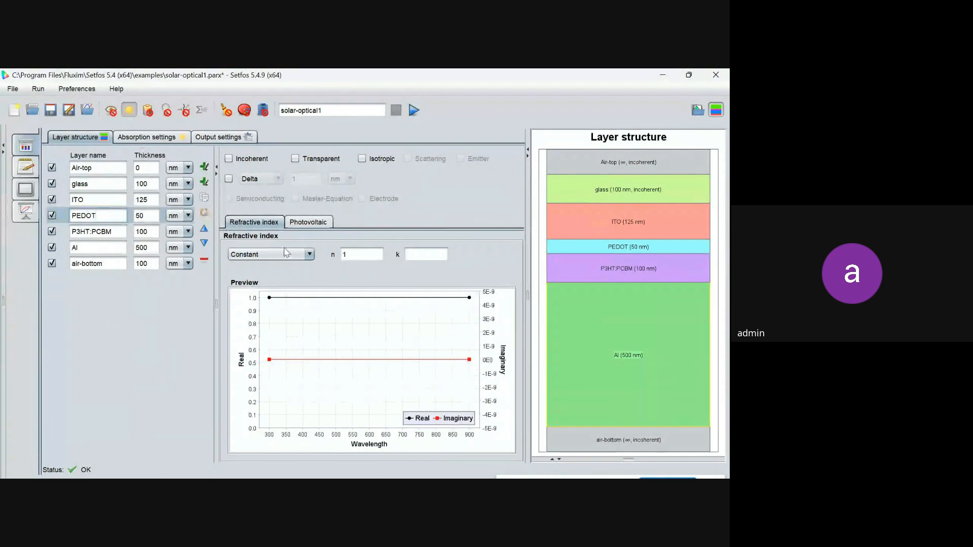
click(310, 255)
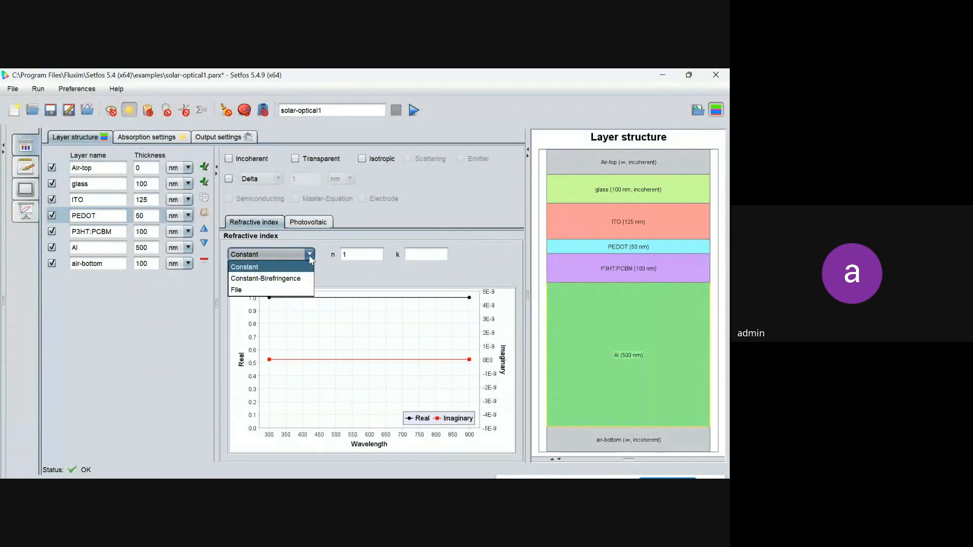
click(263, 291)
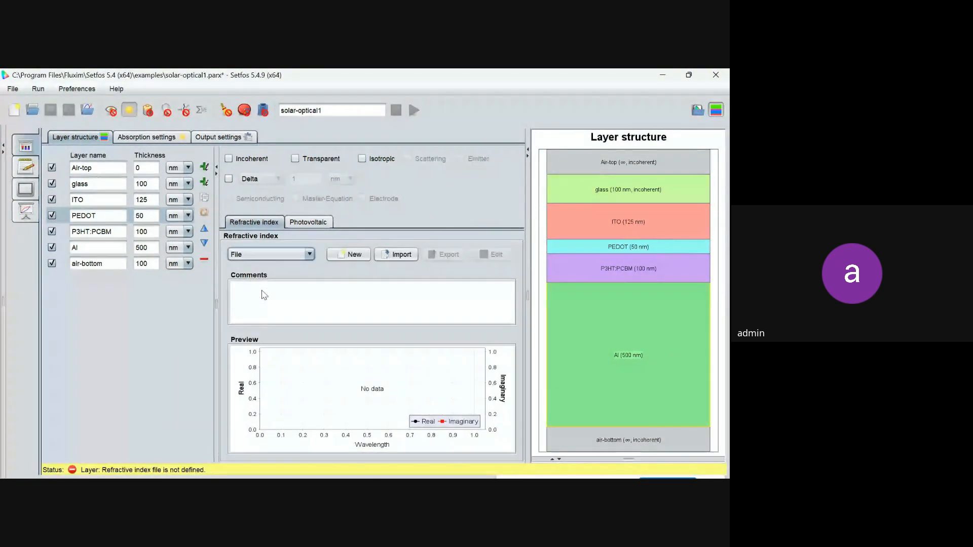
click(399, 255)
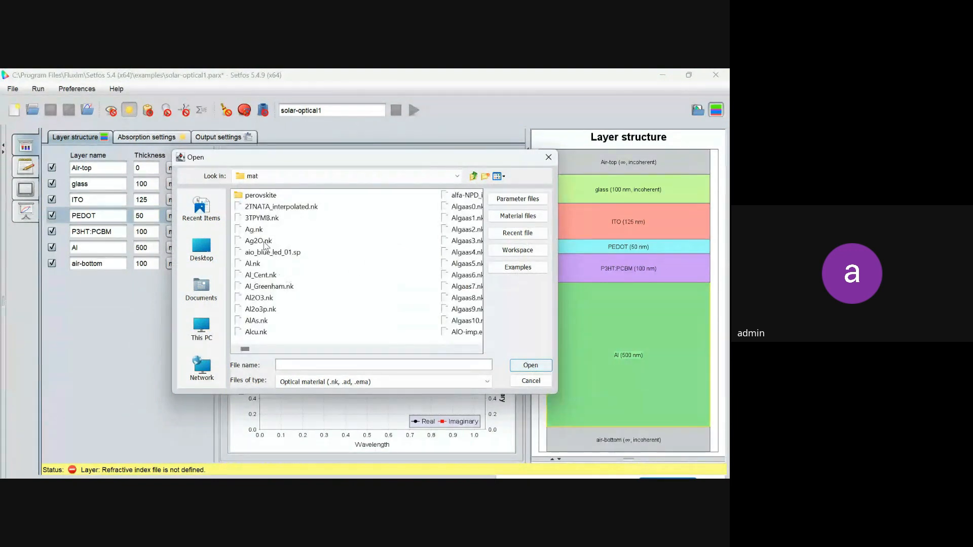
click(264, 244)
key(p)
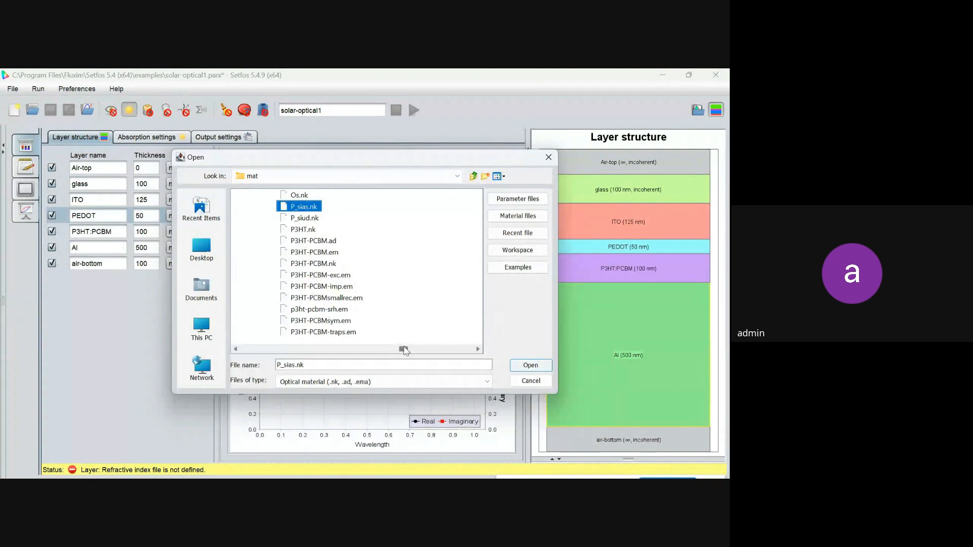
drag(403, 349, 417, 351)
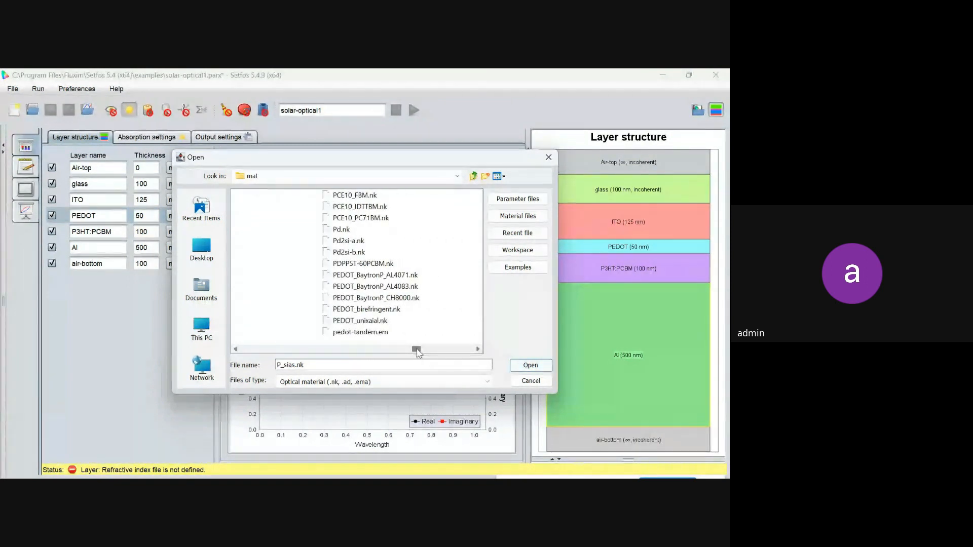
click(403, 288)
click(533, 369)
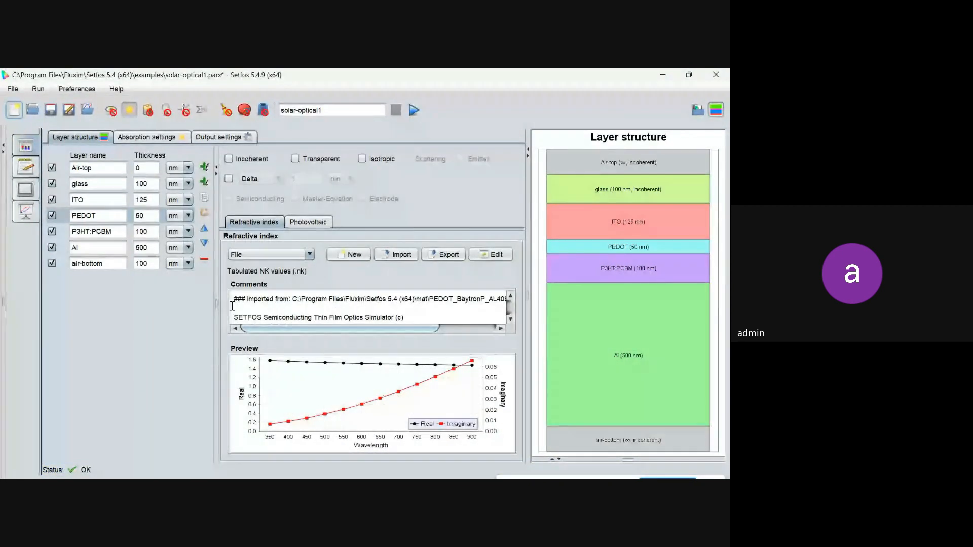
Switch the P3HT:PCBM layer's refractive index to File and import P3HT-PCBM.nk.
click(95, 233)
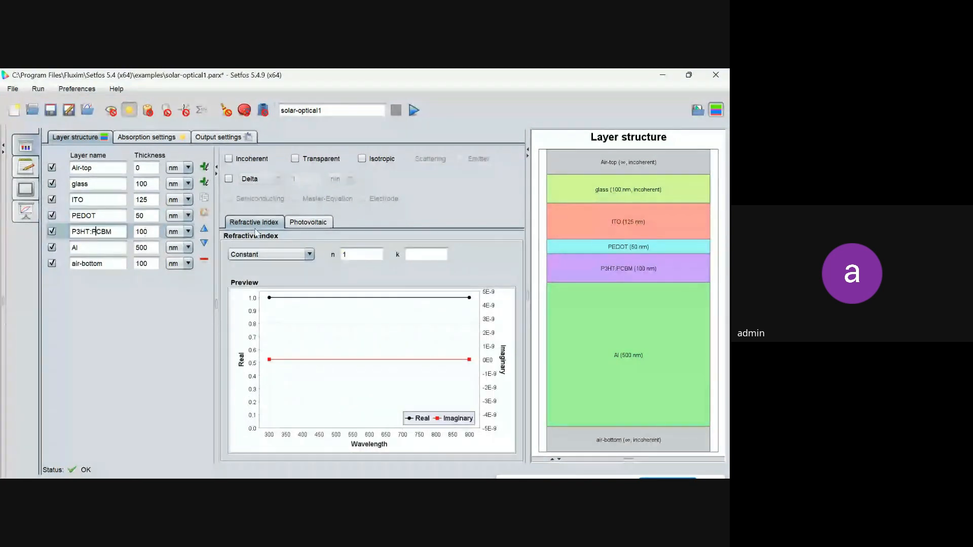
click(274, 254)
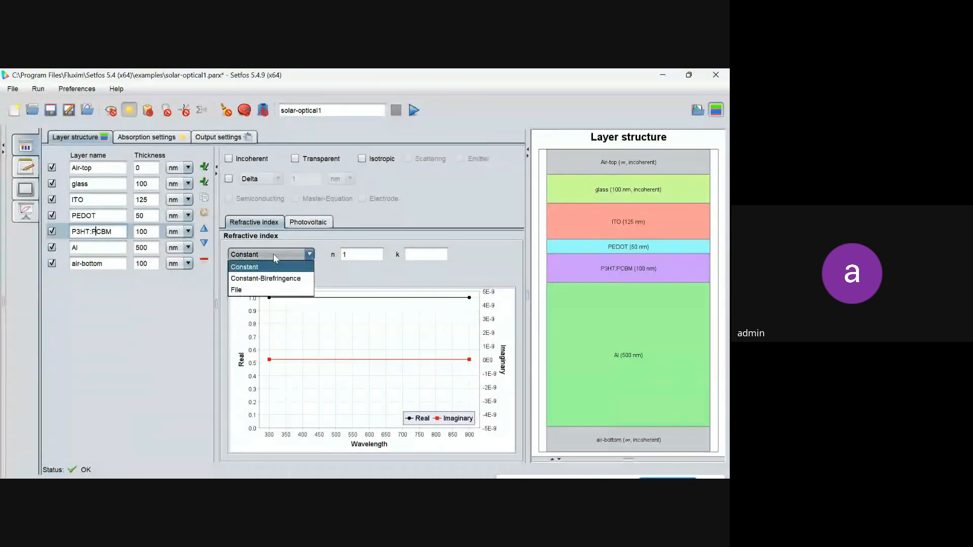
click(270, 290)
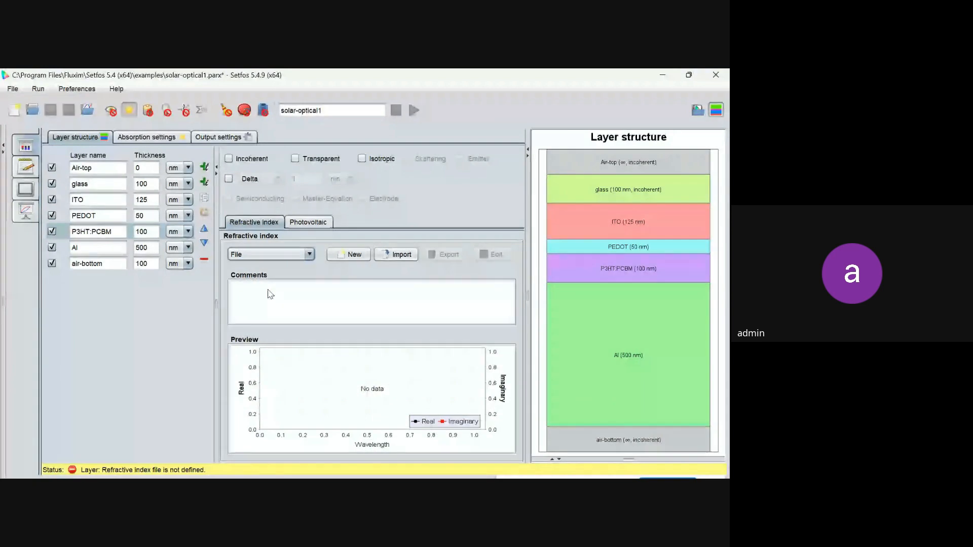
click(408, 259)
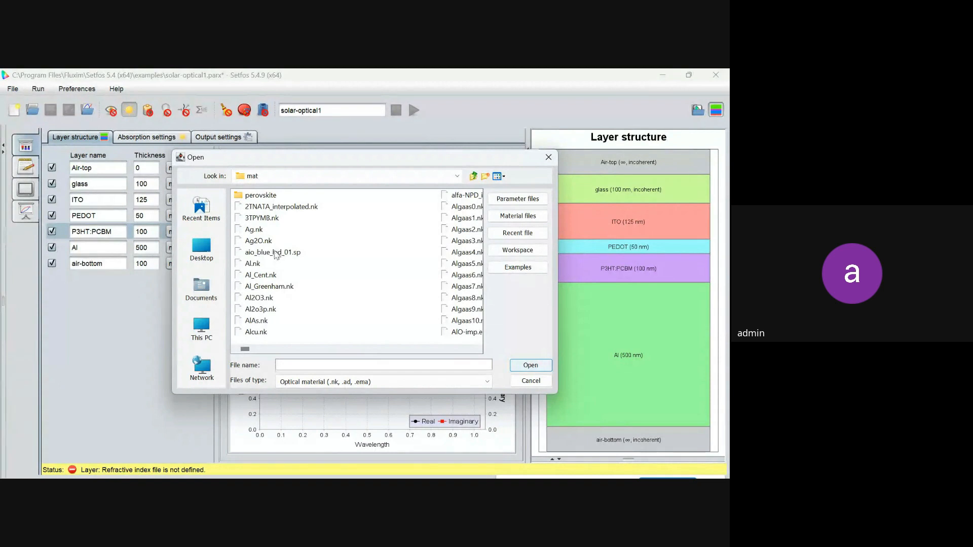
click(261, 253)
key(p)
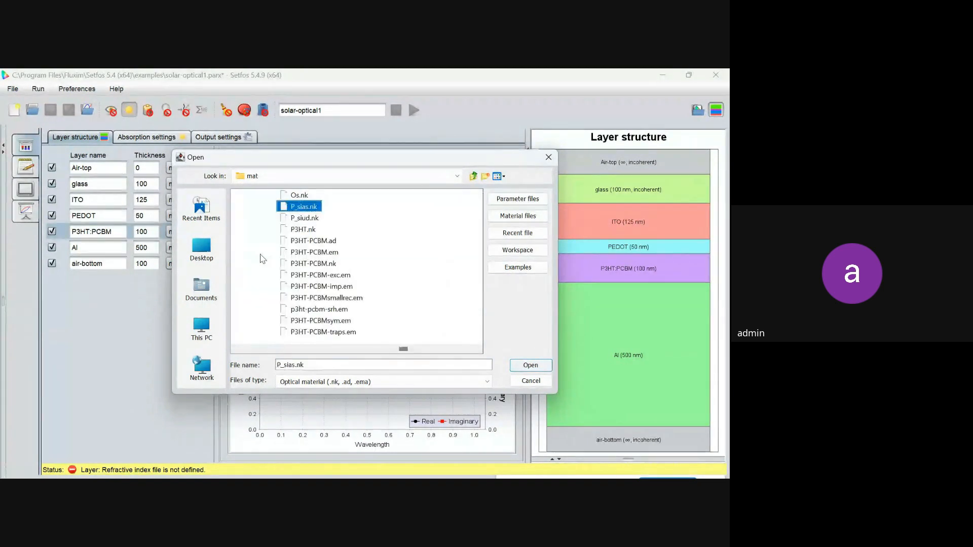
click(337, 265)
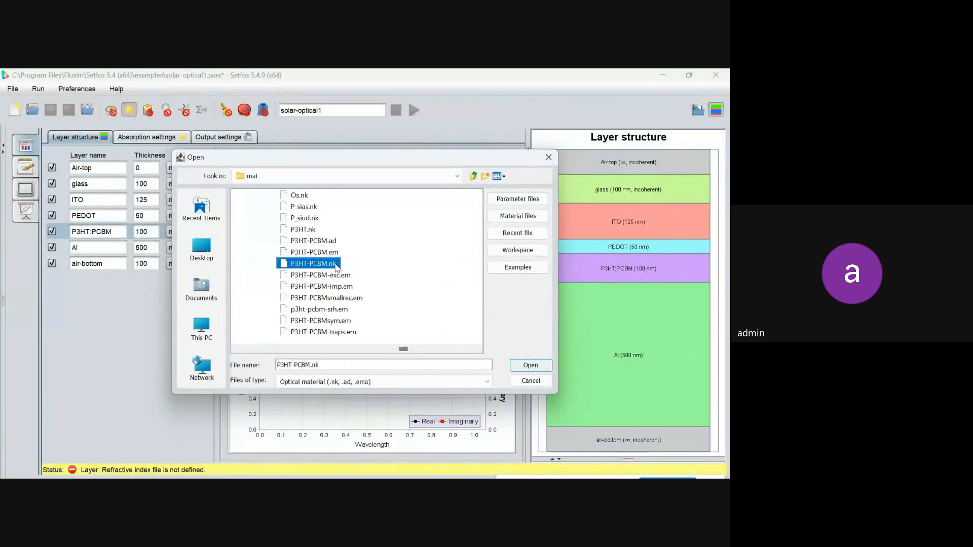
click(548, 369)
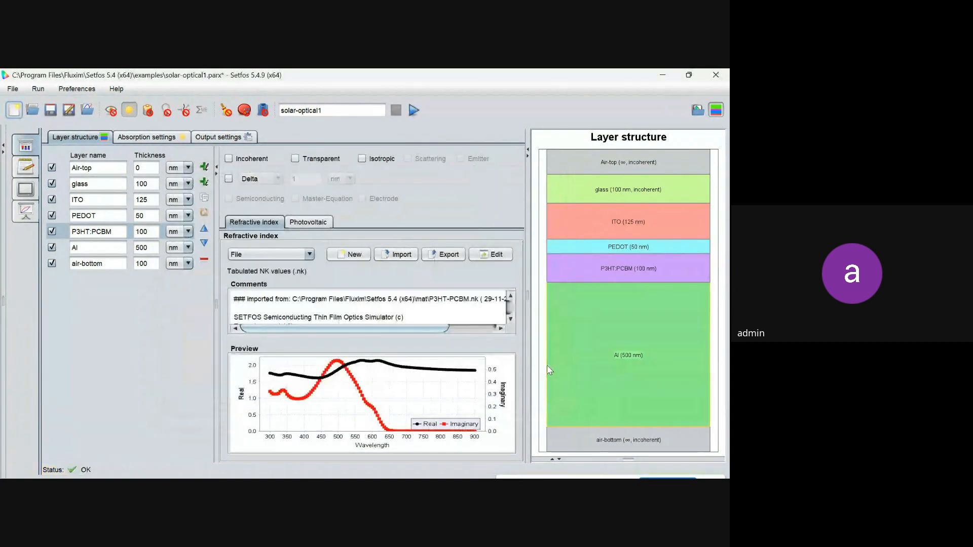
Switch the Al layer's refractive index to File, import Al.nk, and run the absorption simulation.
click(96, 218)
click(96, 232)
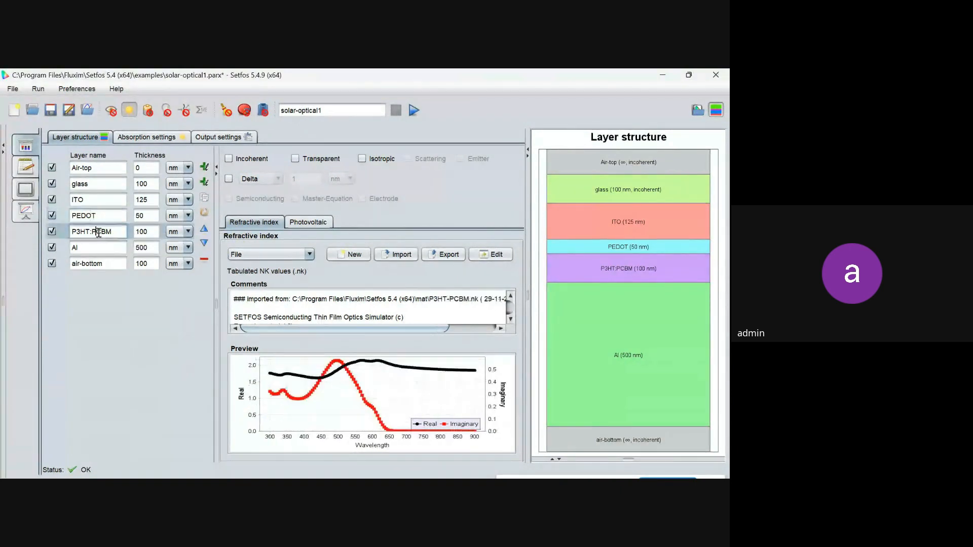
click(91, 198)
click(91, 248)
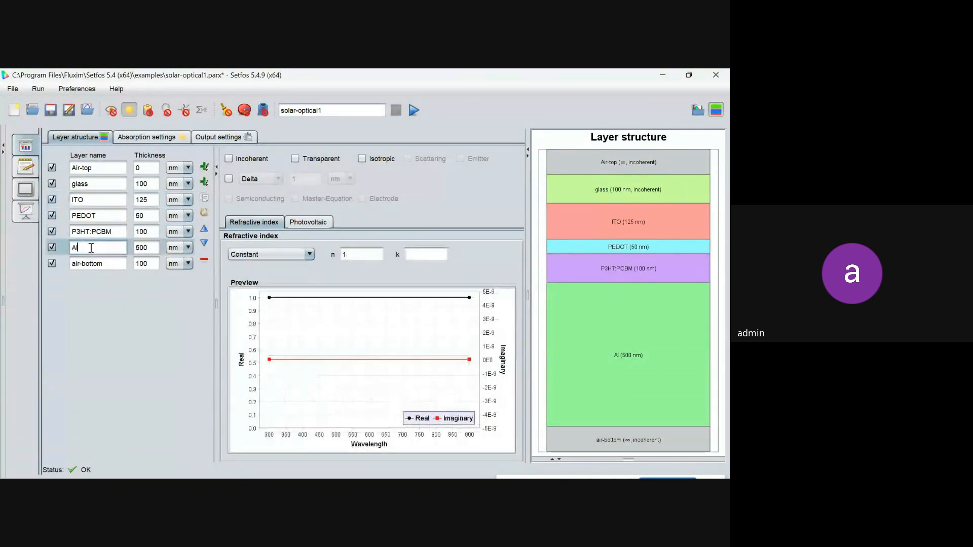
click(267, 253)
click(268, 292)
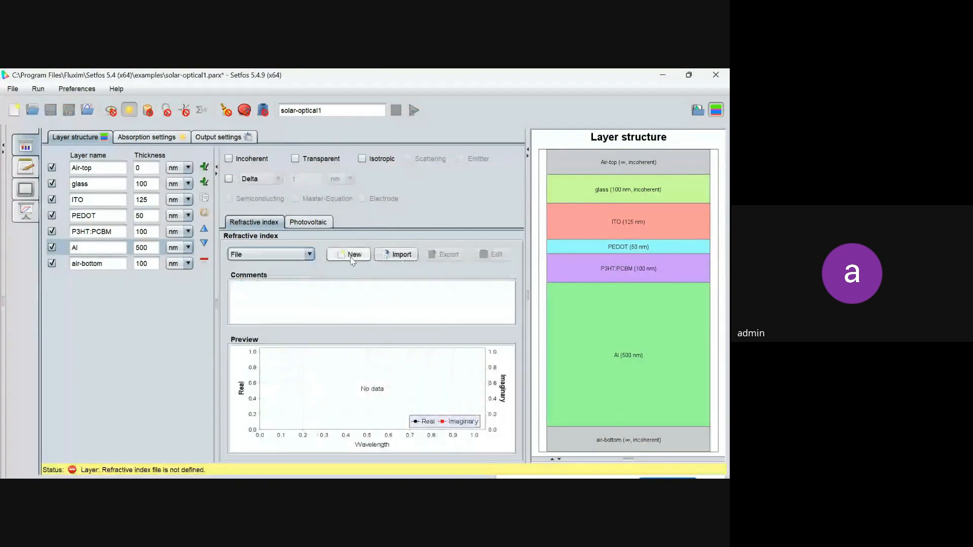
click(397, 254)
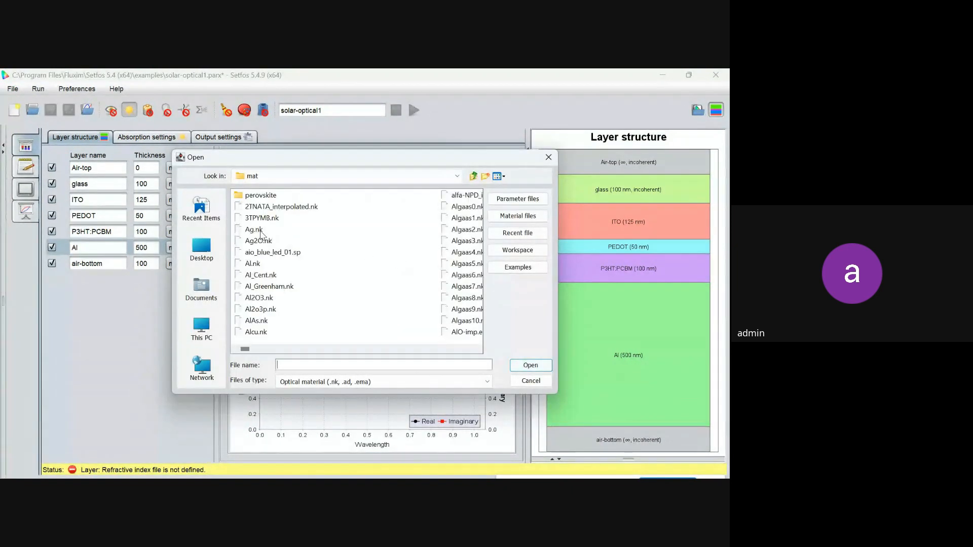
click(256, 263)
click(530, 366)
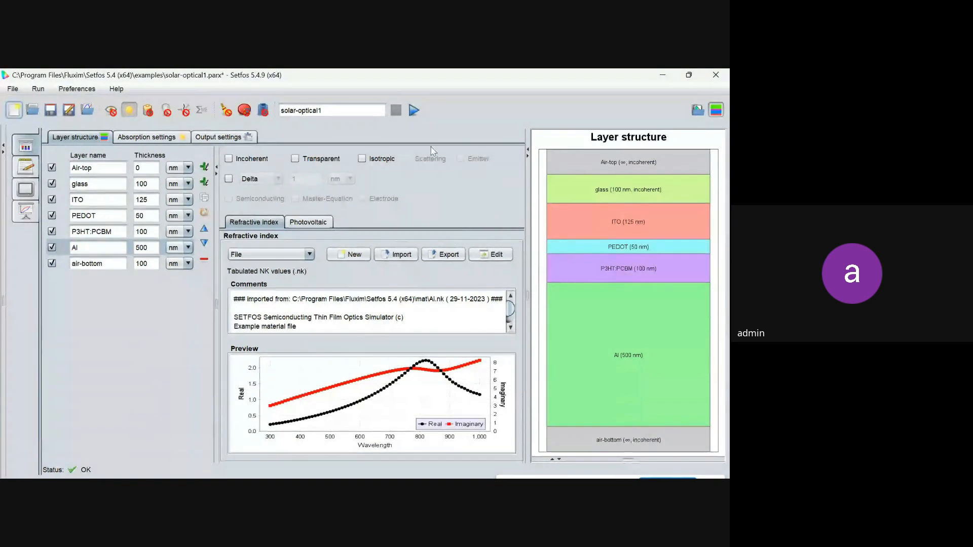
click(414, 112)
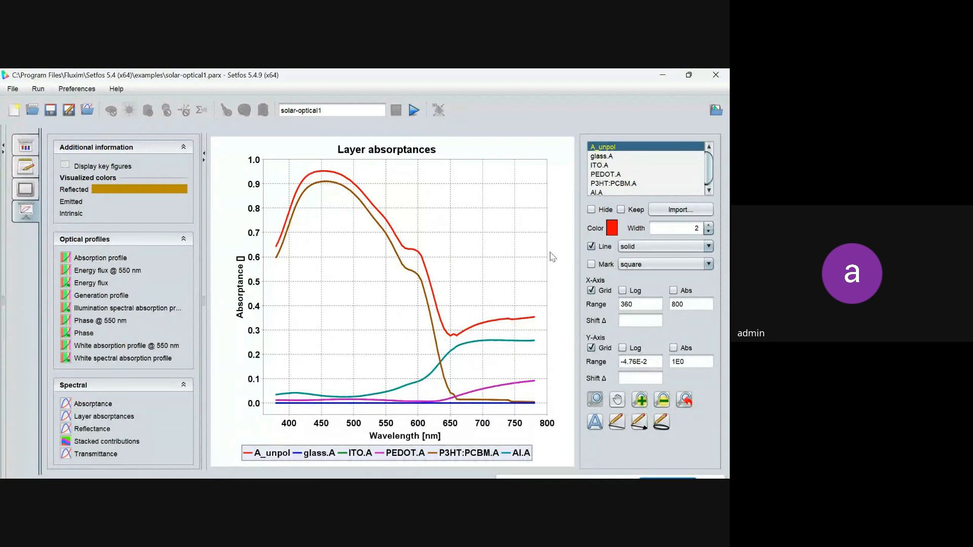
Hide the A_unpol, PEDOT.A, ITO.A and glass.A curves in the Layer absorptances plot.
click(591, 209)
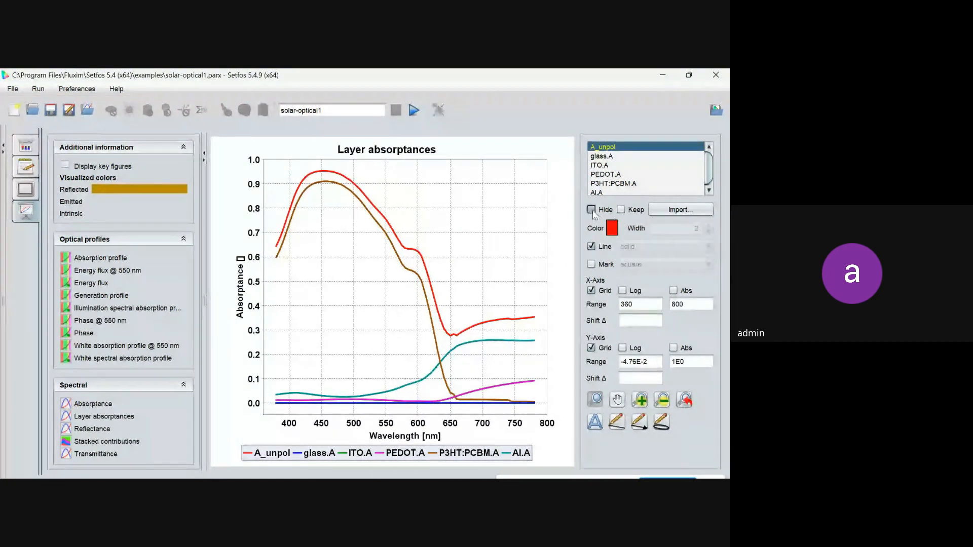
click(591, 210)
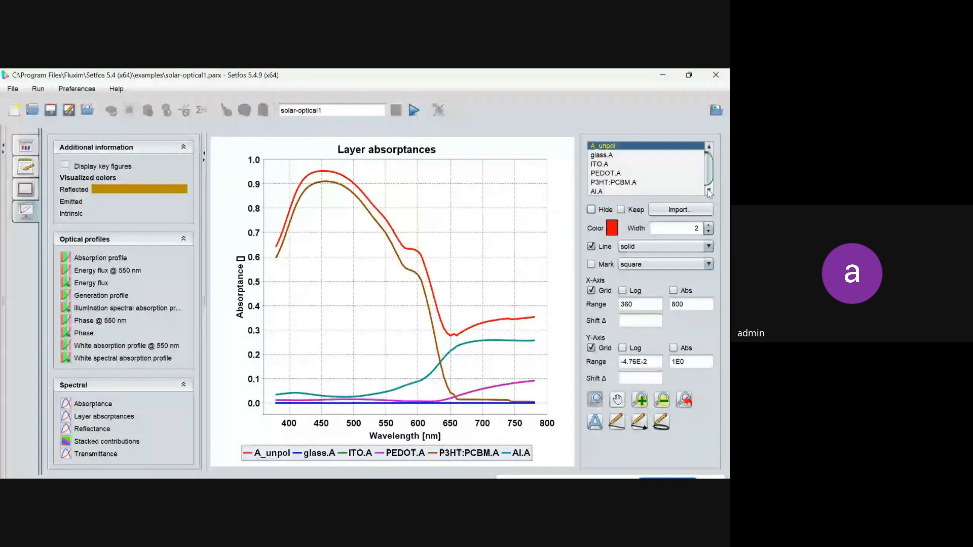
click(591, 210)
click(609, 183)
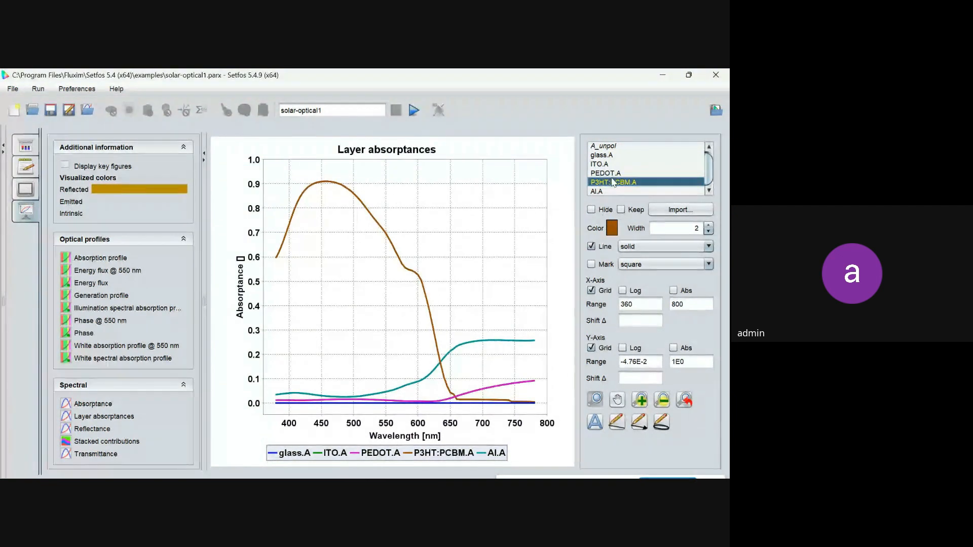
click(606, 174)
click(592, 210)
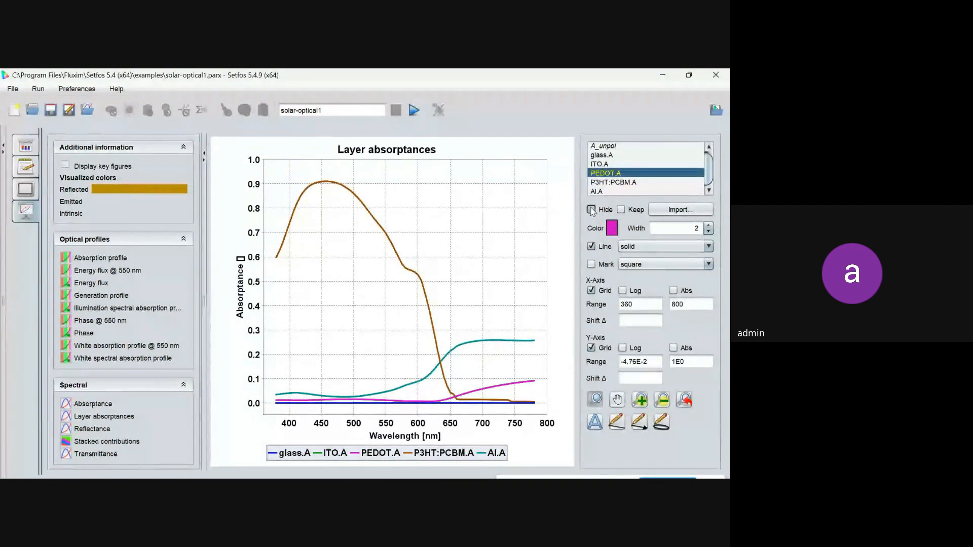
click(605, 165)
click(591, 210)
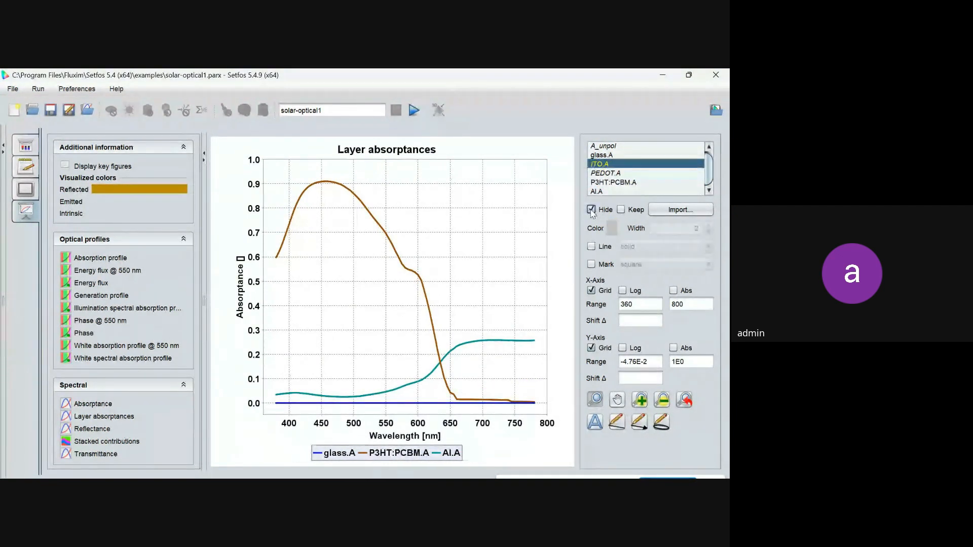
click(601, 155)
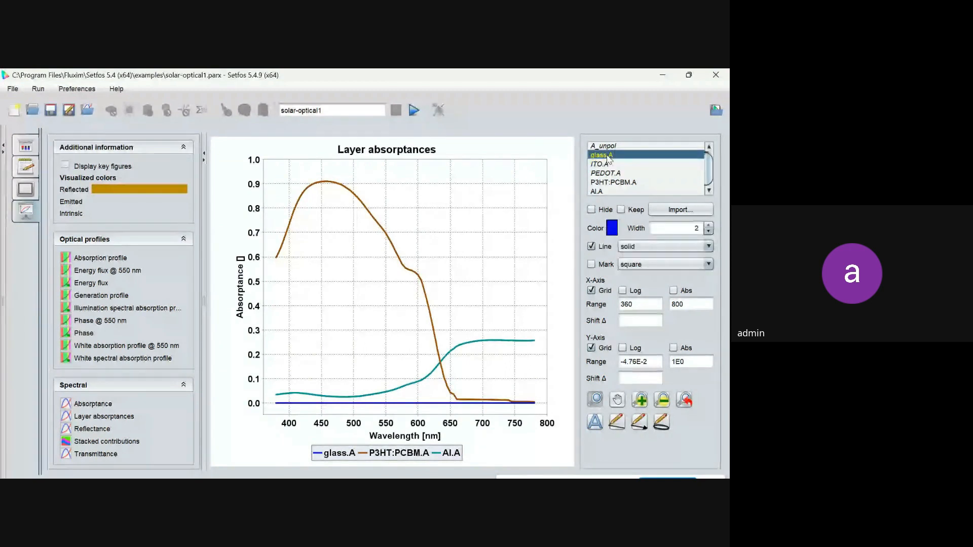
click(591, 210)
Hide the Al.A curve in the Layer absorptances plot and select the P3HT:PCBM.A curve.
click(605, 189)
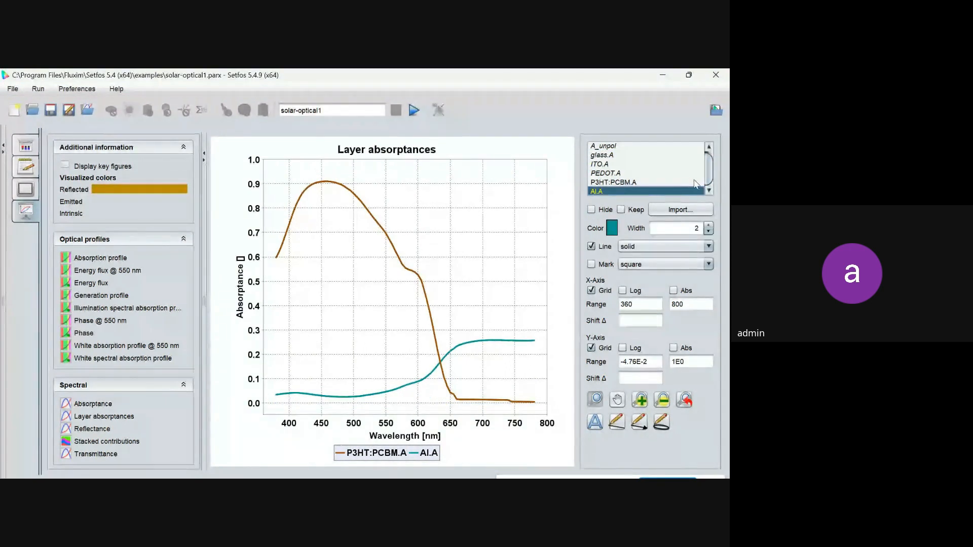
click(652, 182)
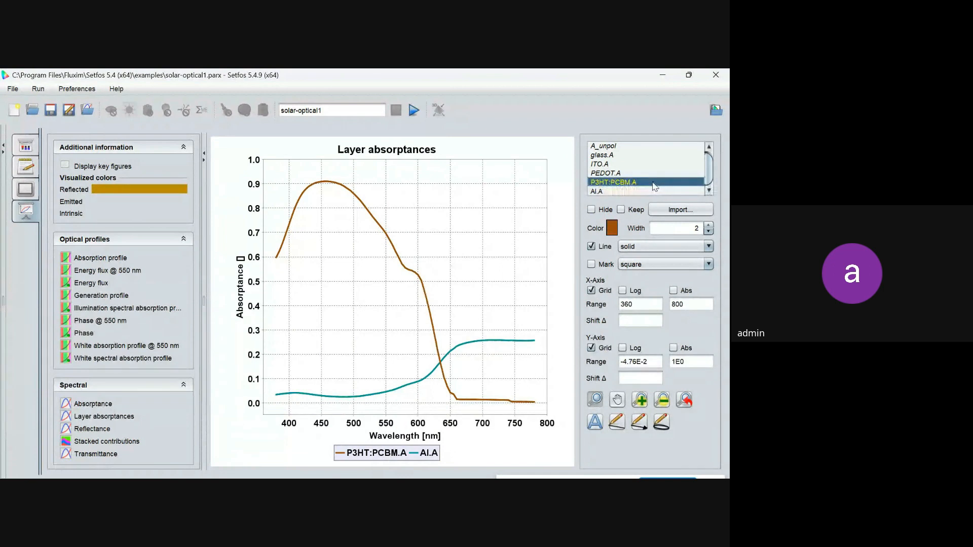
click(616, 157)
click(604, 167)
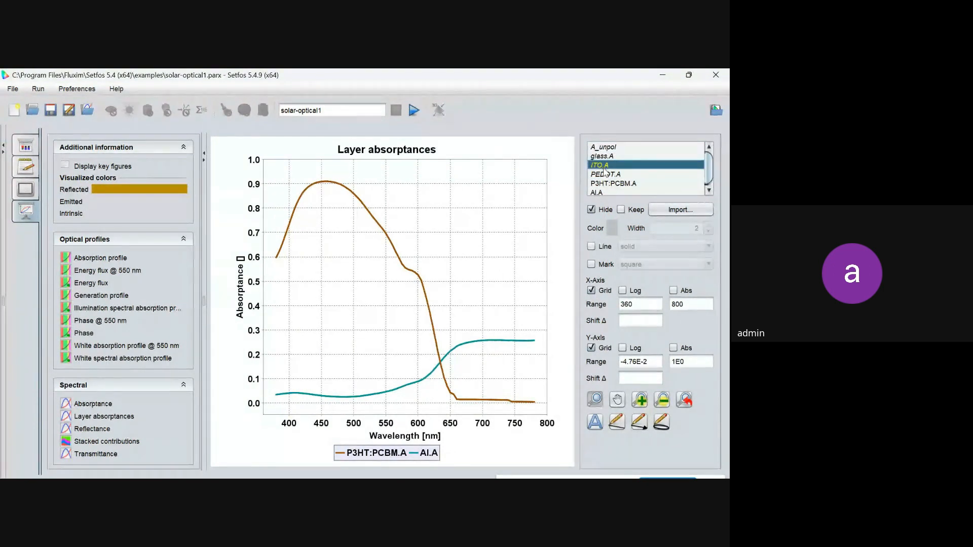
click(605, 175)
click(606, 184)
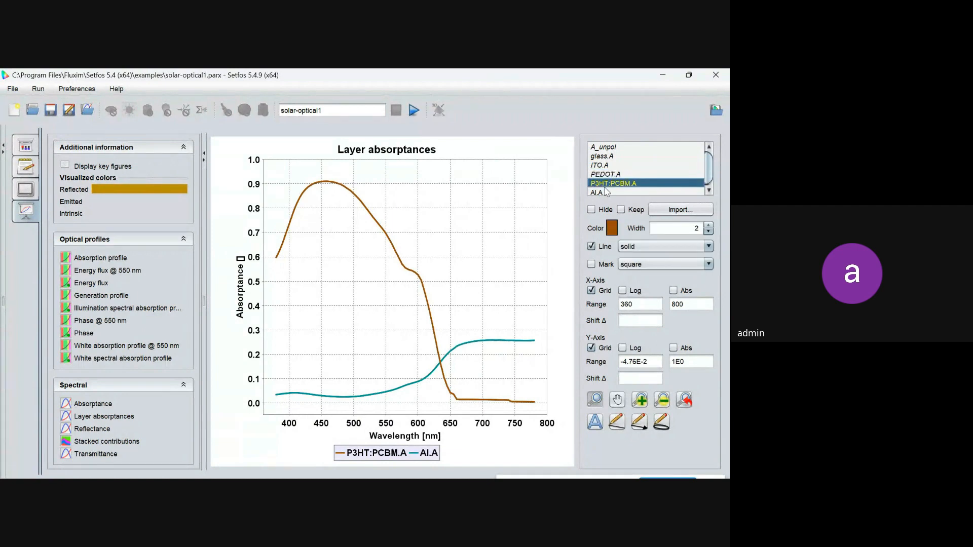
click(603, 194)
click(592, 210)
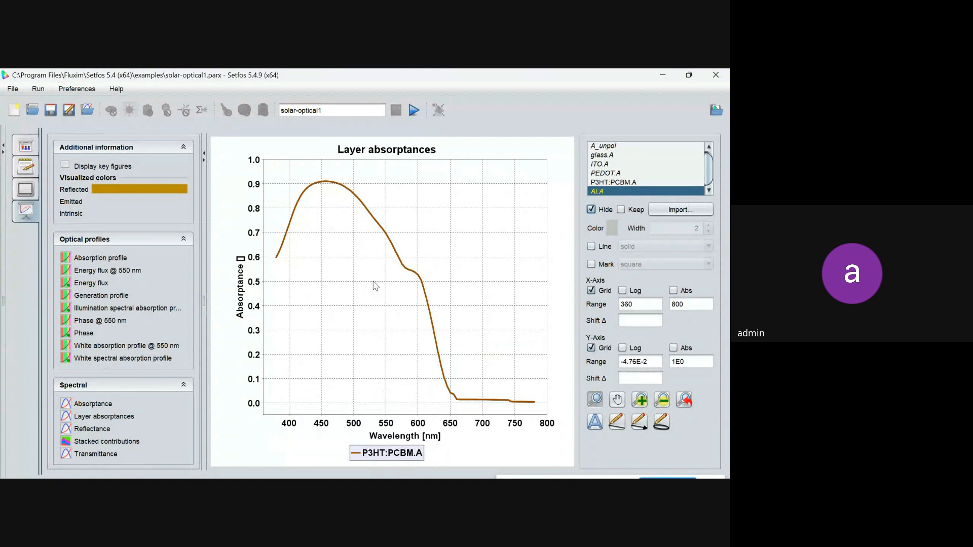
click(608, 173)
click(614, 184)
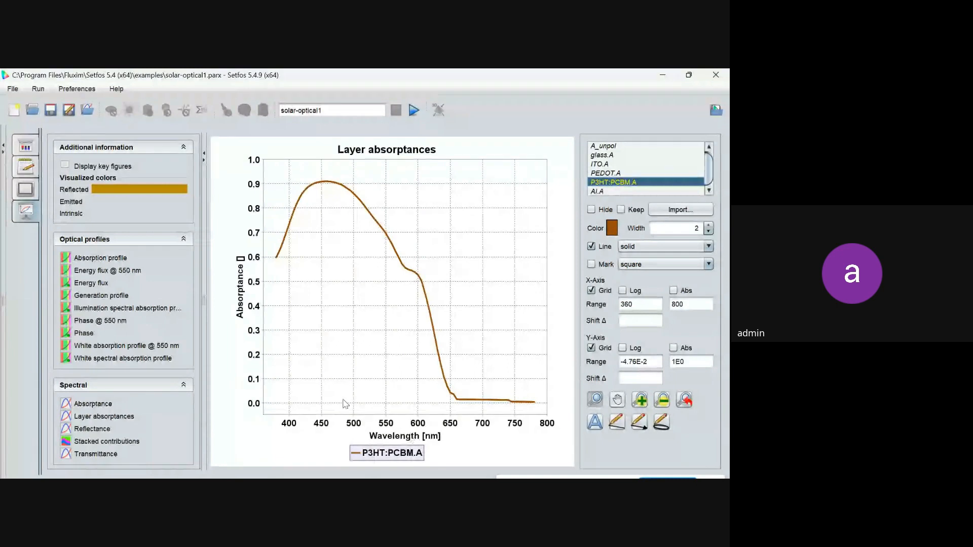
Review the wavelength sweep limits in the absorption settings and browse the available illumination spectrum files without loading one.
click(25, 167)
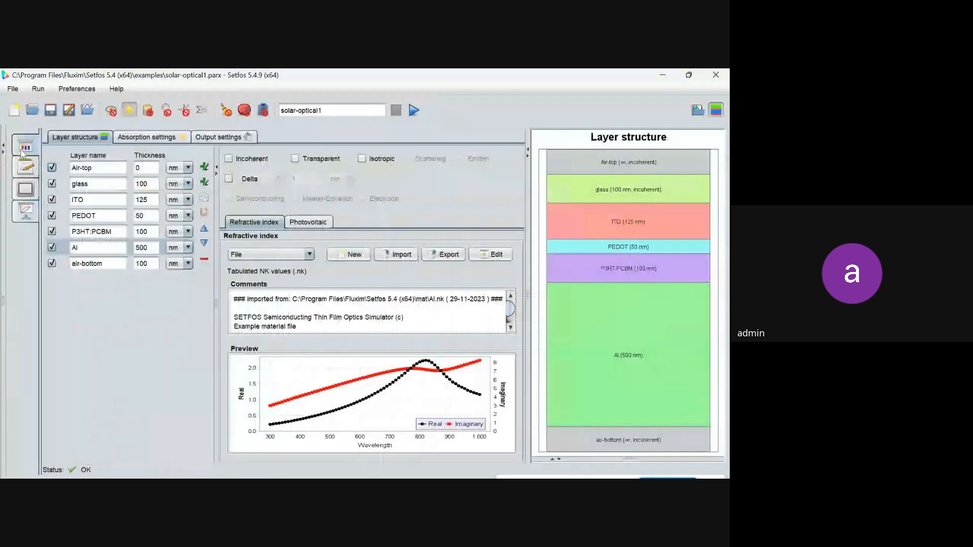
click(148, 137)
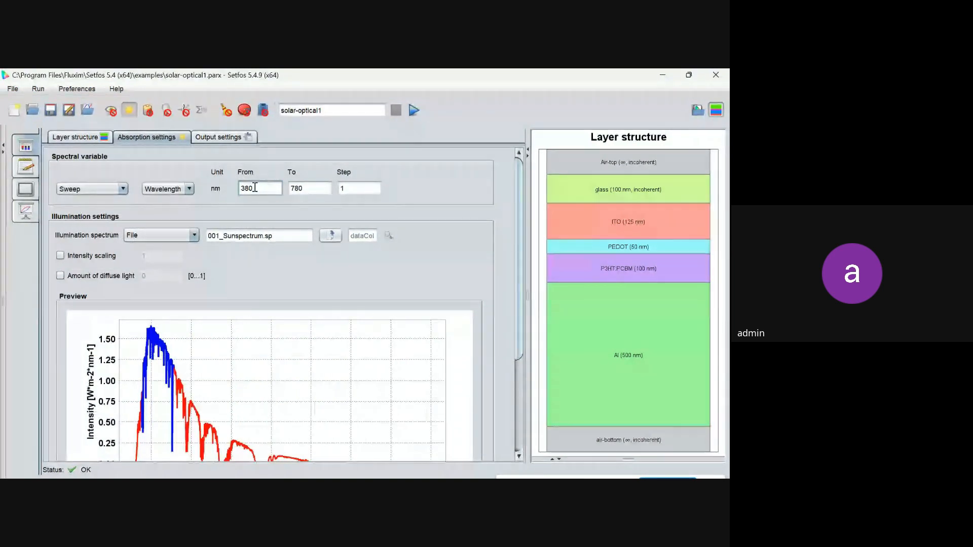
click(307, 187)
drag(306, 188, 289, 187)
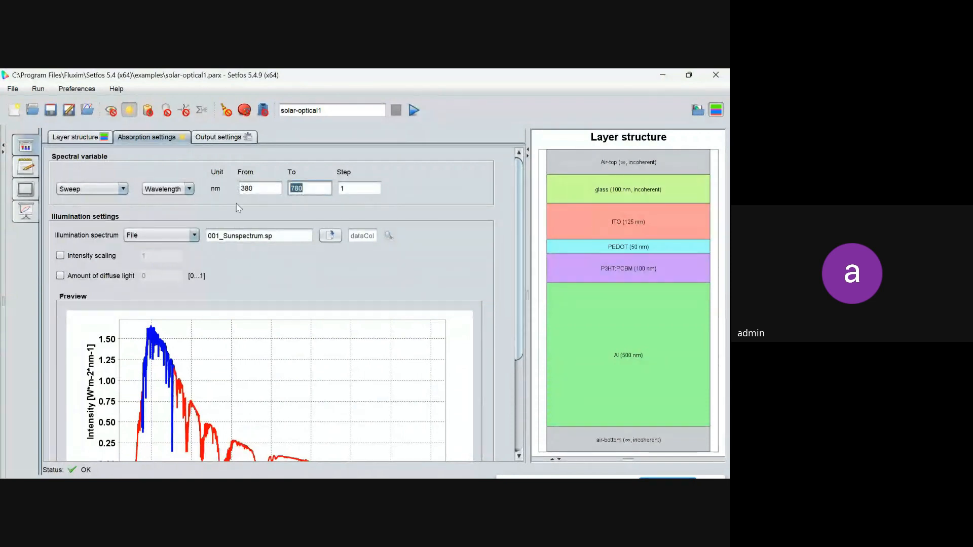
click(245, 188)
click(293, 189)
click(330, 236)
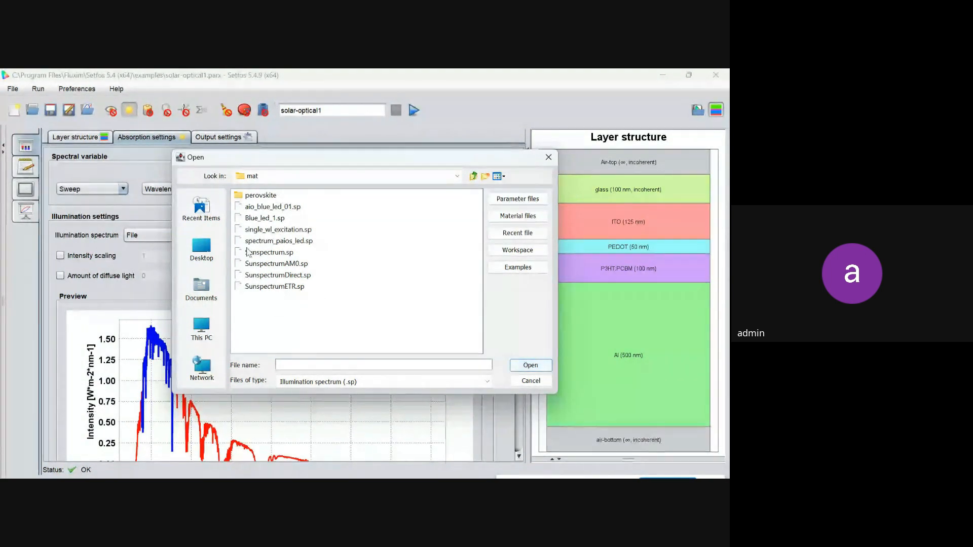
click(549, 157)
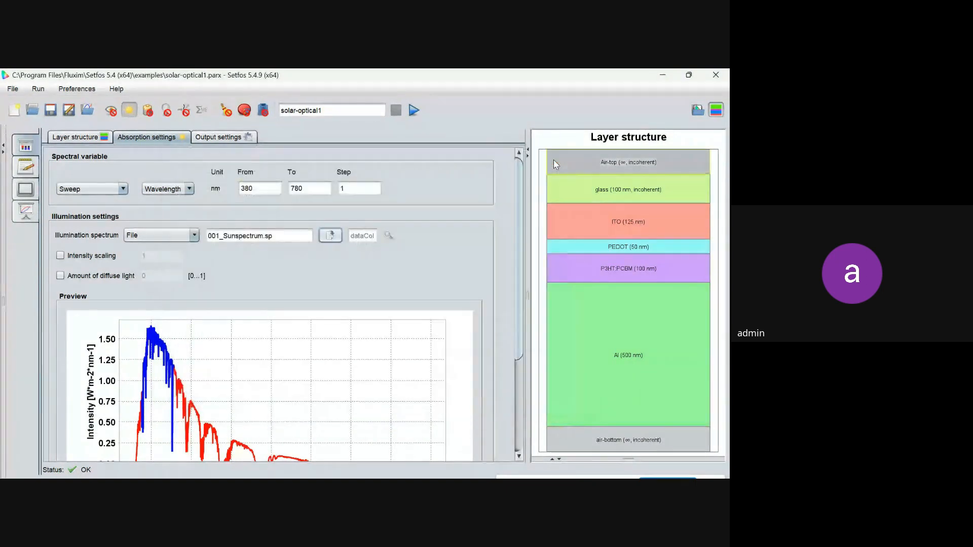
Try the Location and Time illumination spectrum, inspect its parameters, and switch the spectrum source back to File.
click(182, 235)
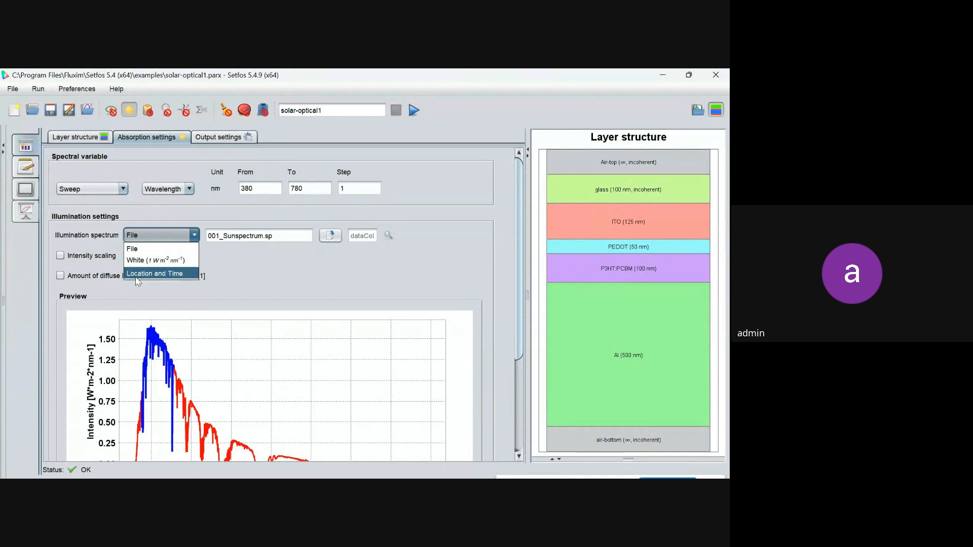
click(170, 278)
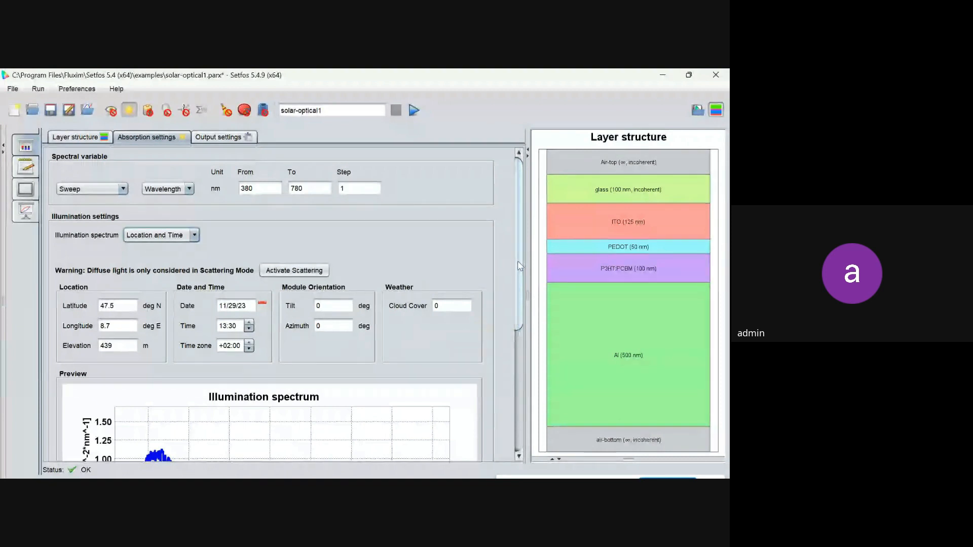
drag(518, 260, 514, 299)
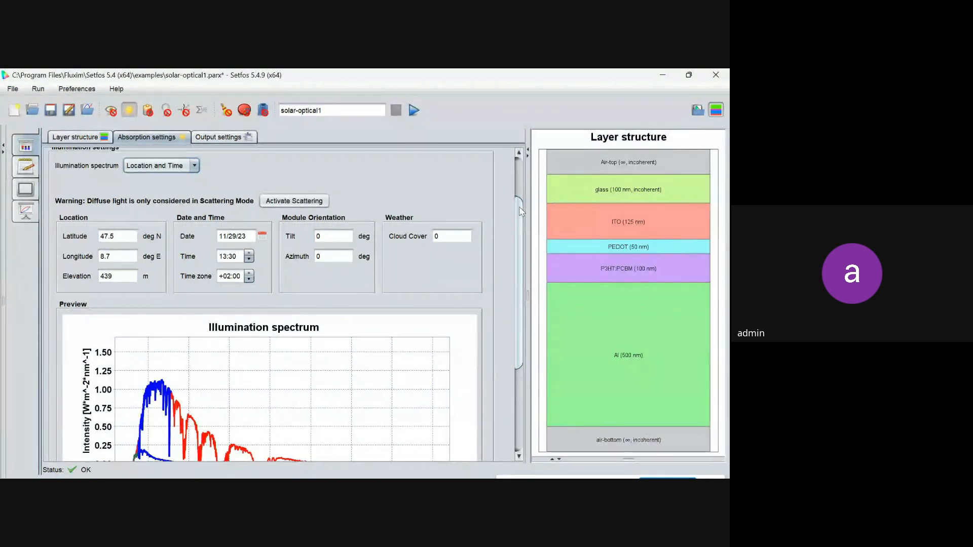
drag(519, 205, 520, 162)
click(166, 235)
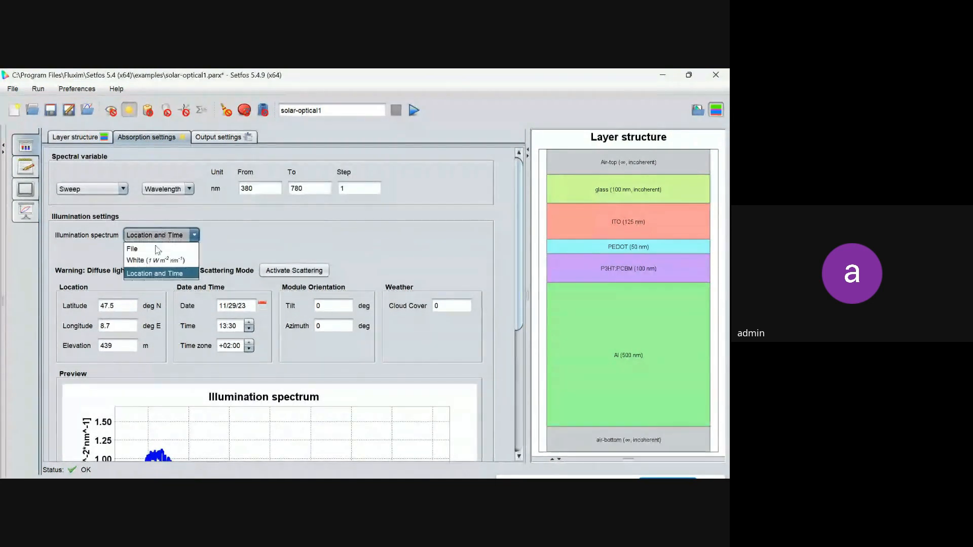
click(154, 250)
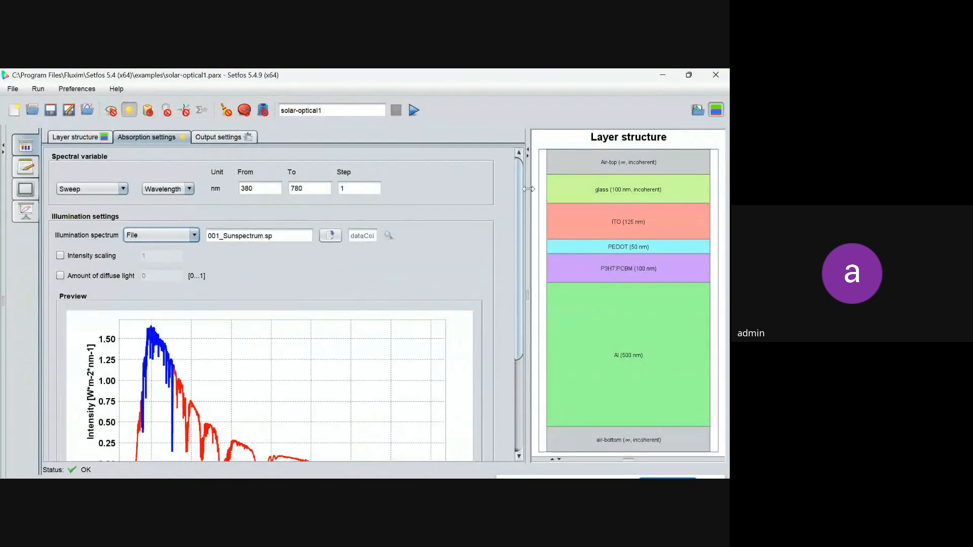
Examine the sun spectrum preview and display the Absorption profile plot across the layers.
drag(518, 195, 522, 273)
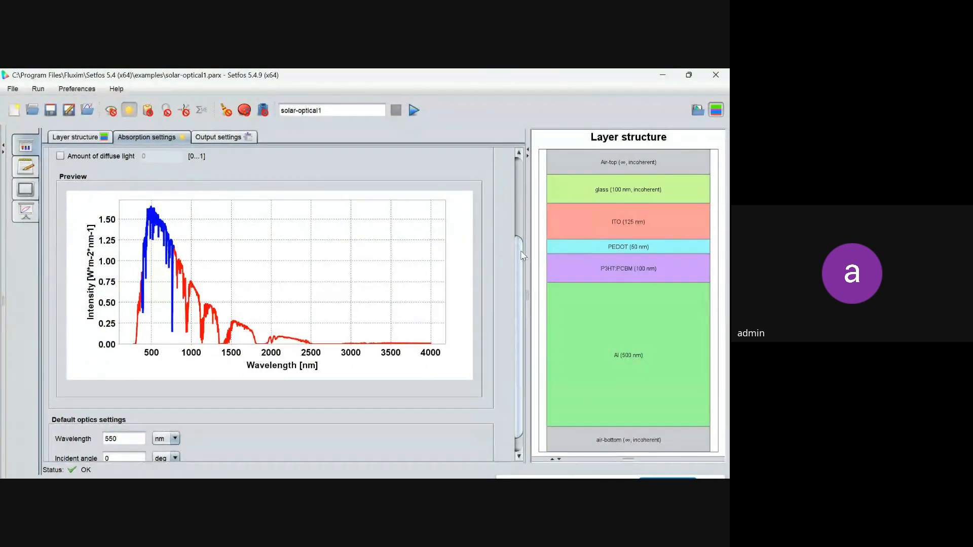
drag(521, 251, 513, 174)
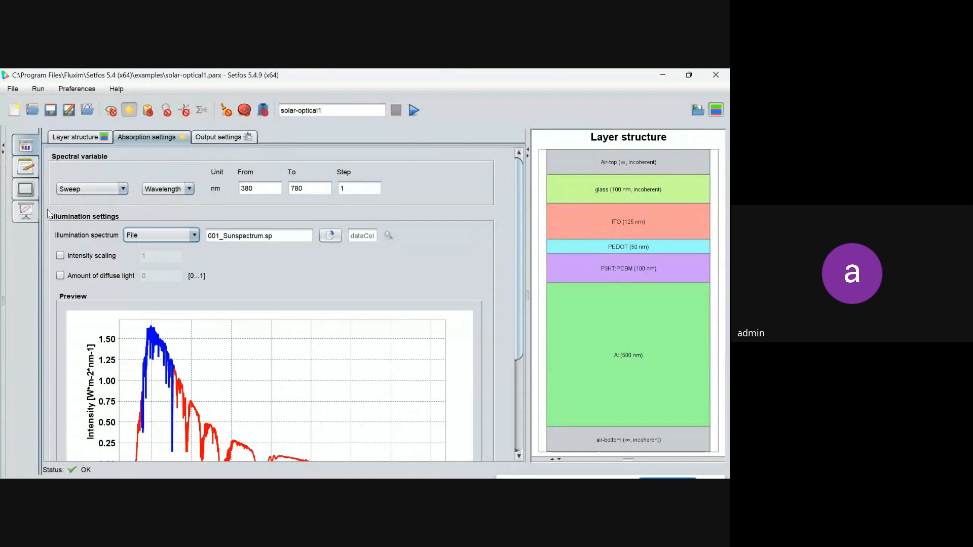
click(23, 213)
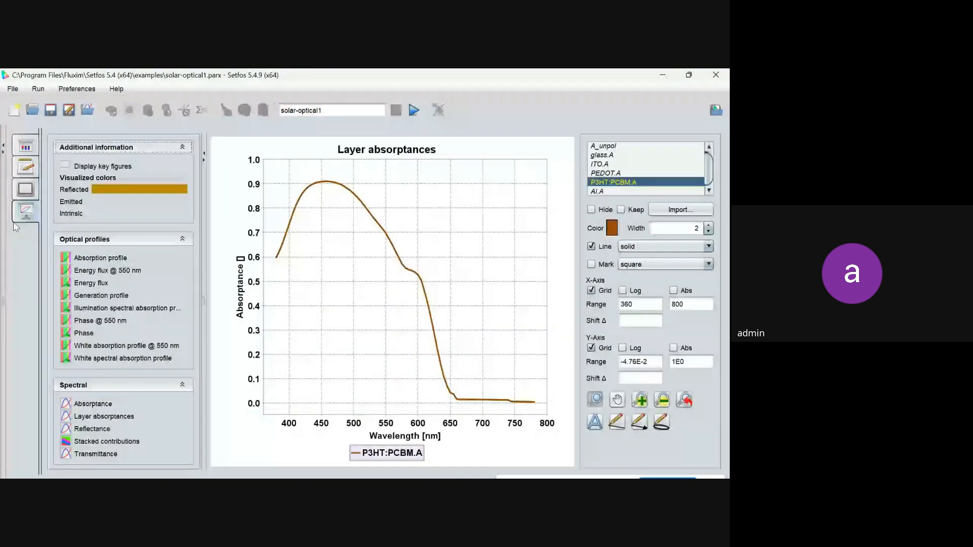
click(98, 259)
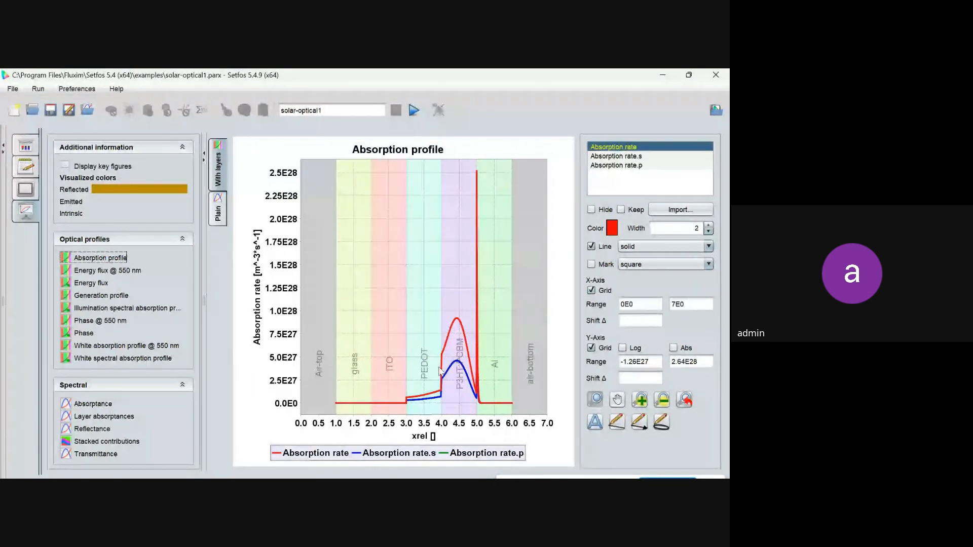
Enable the parameter sweep and choose the P3HT:PCBM layer's thickness as the sweep parameter.
click(25, 147)
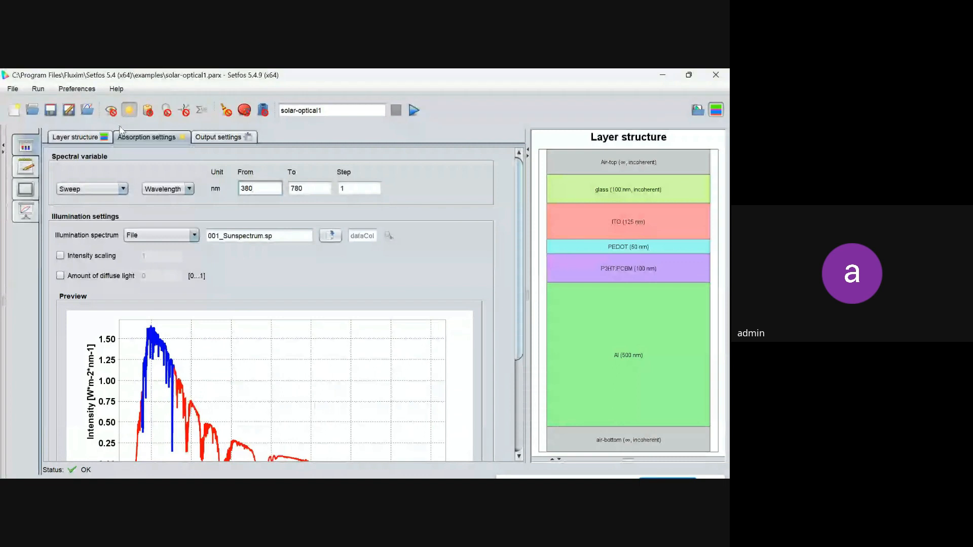
click(227, 116)
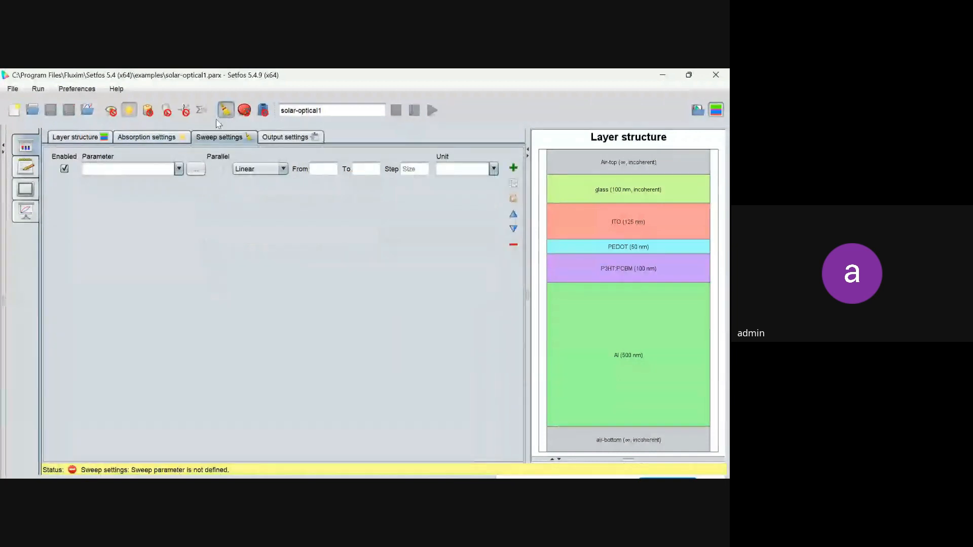
click(196, 169)
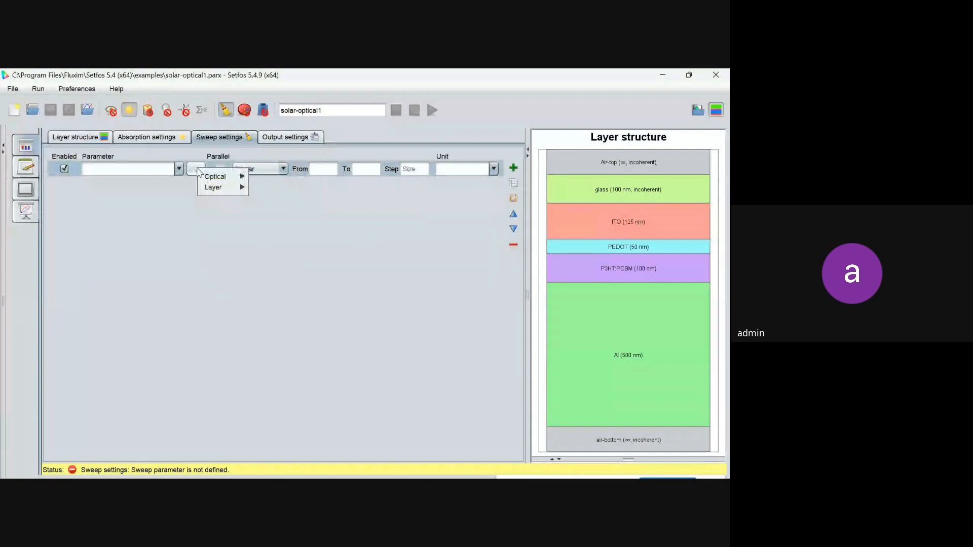
mouse_move(217, 180)
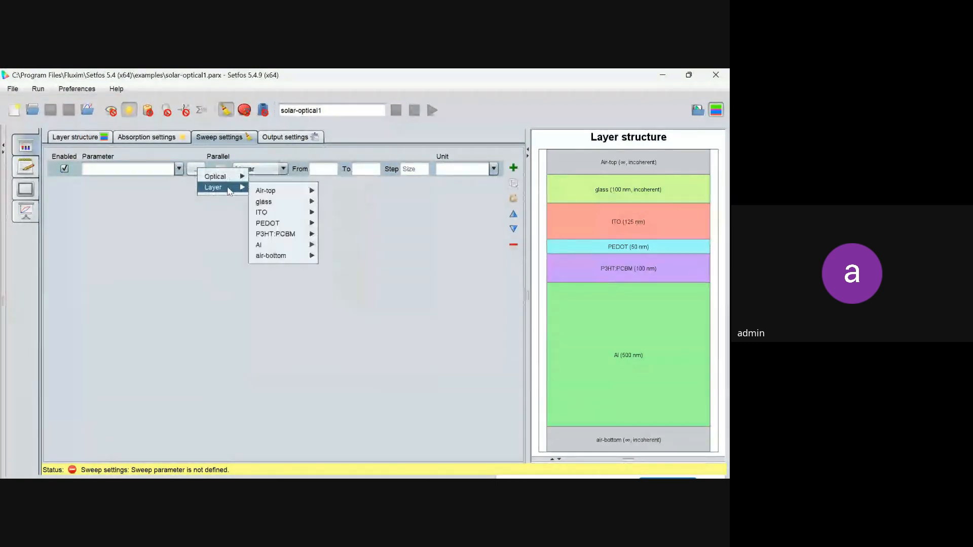
mouse_move(286, 234)
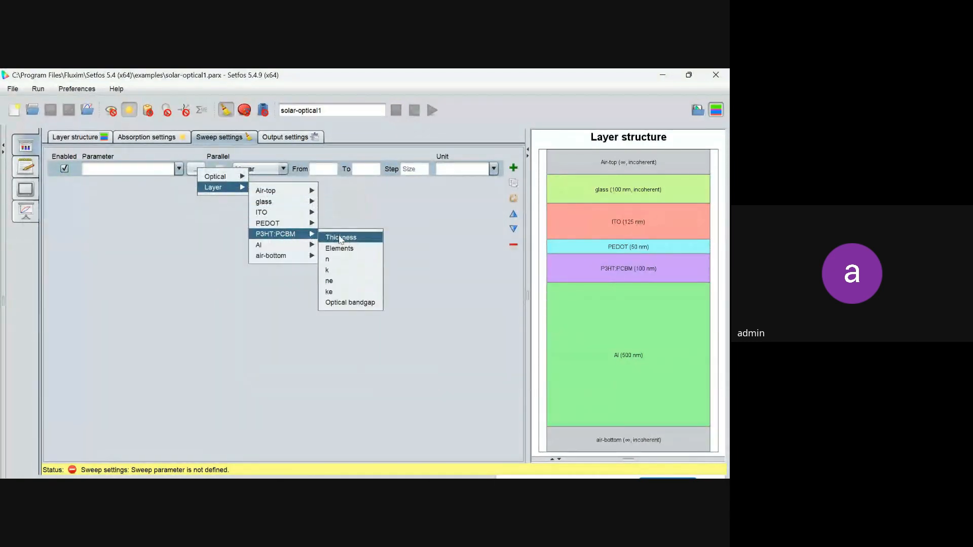
click(357, 240)
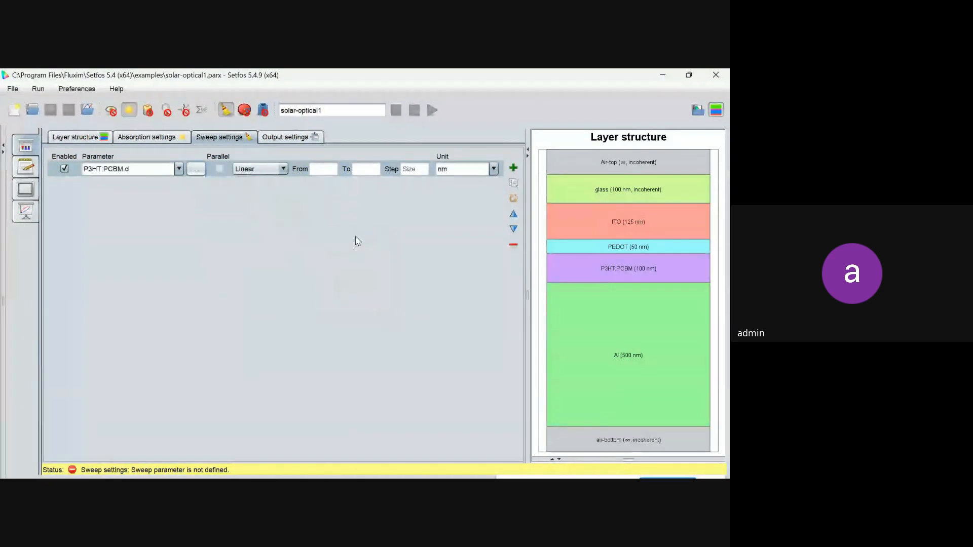
Set the linear P3HT:PCBM thickness sweep from 50 to 150 nm with a step of 10 and run the simulation.
click(75, 137)
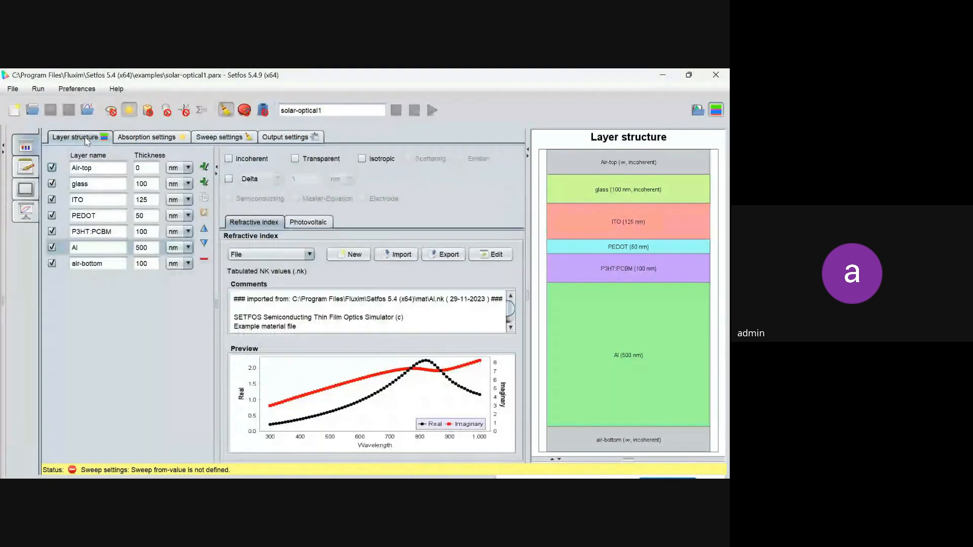
click(238, 138)
click(331, 169)
text(500)
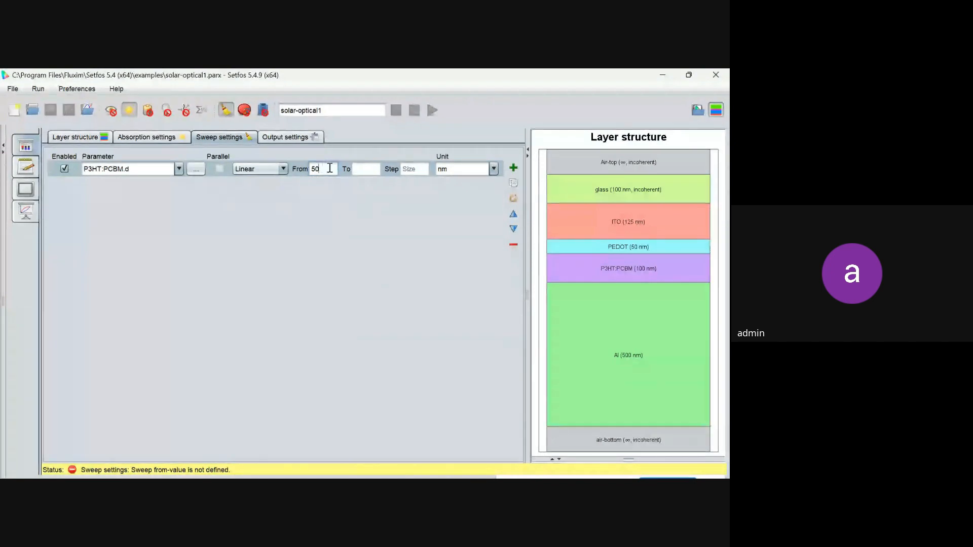
click(379, 173)
text(150)
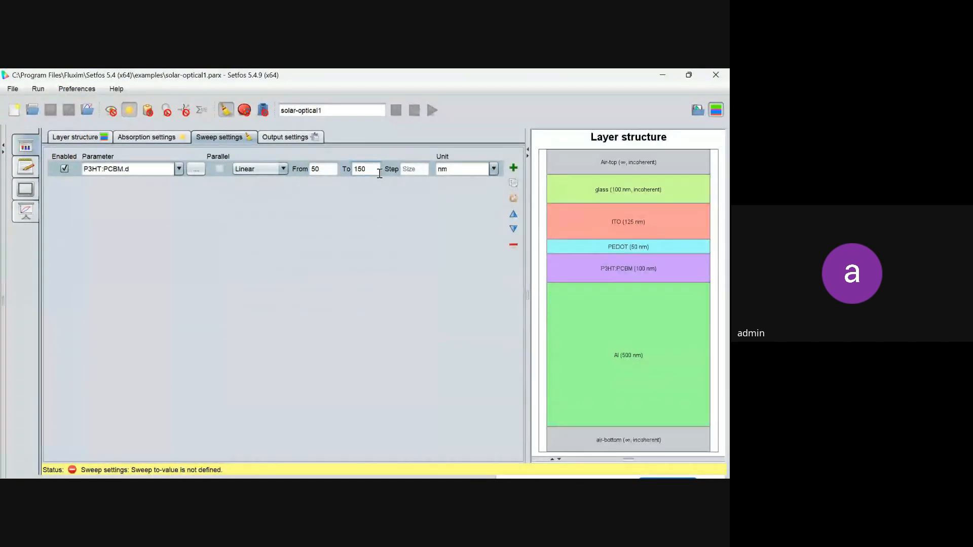
click(417, 168)
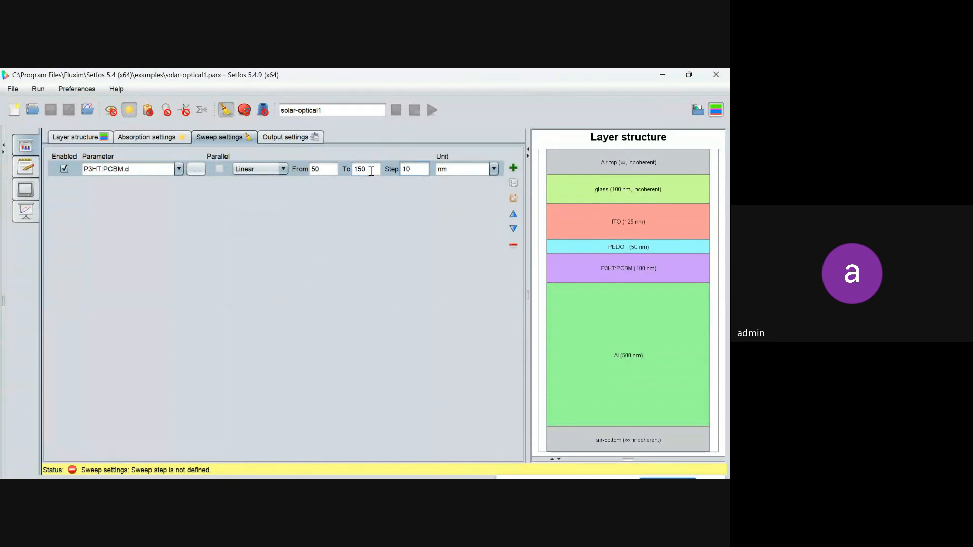
click(325, 171)
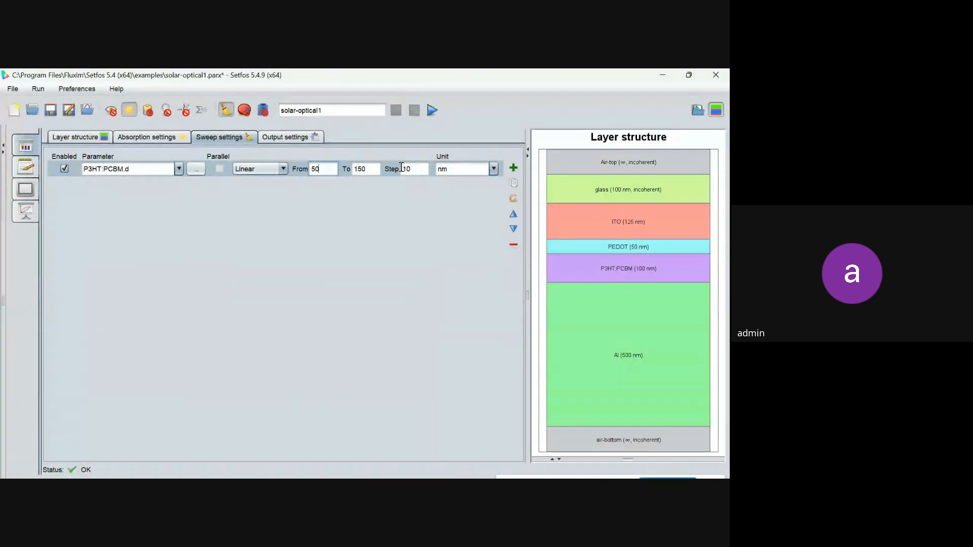
click(416, 170)
click(432, 111)
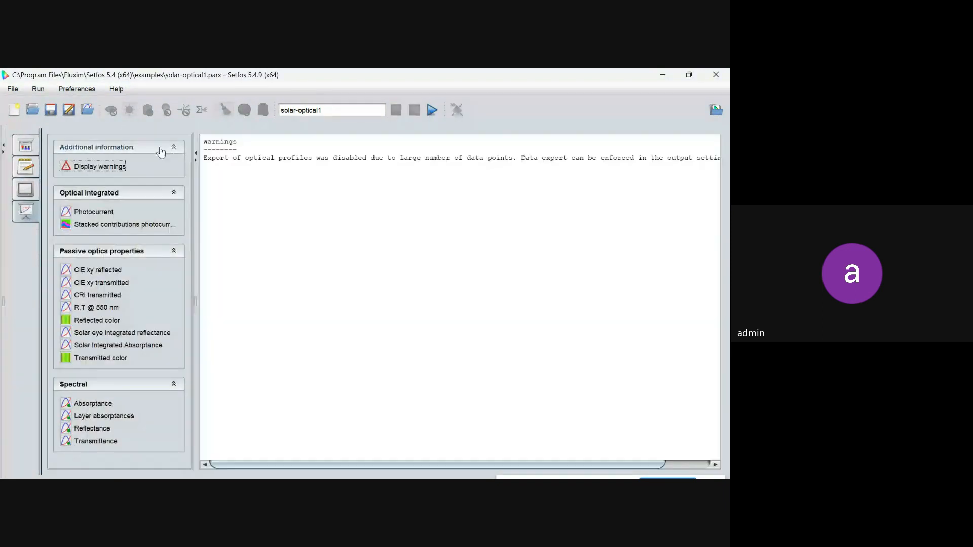
Examine the spectral Absorptance plot at different P3HT:PCBM thicknesses and the Layer absorptances plot at 50 nm.
click(84, 403)
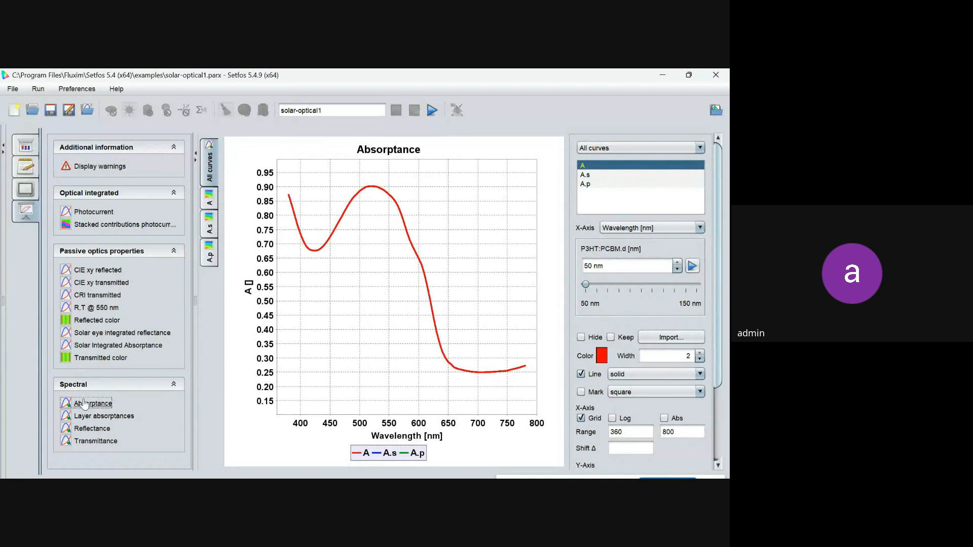
drag(587, 289, 620, 287)
drag(633, 285, 585, 286)
click(95, 415)
drag(585, 284, 554, 283)
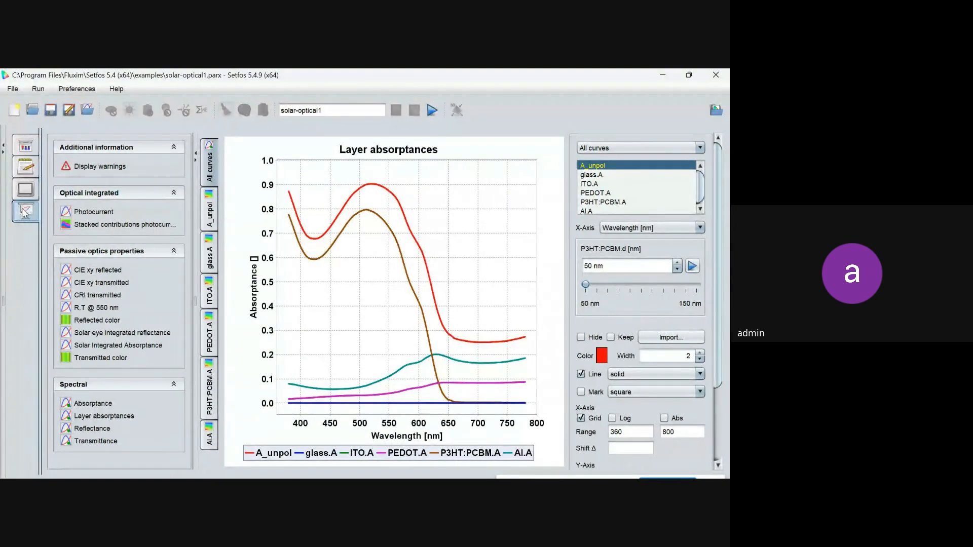
Recheck the layer structure and examine the Photocurrent and Stacked contributions photocurrent plots against P3HT:PCBM thickness.
click(25, 167)
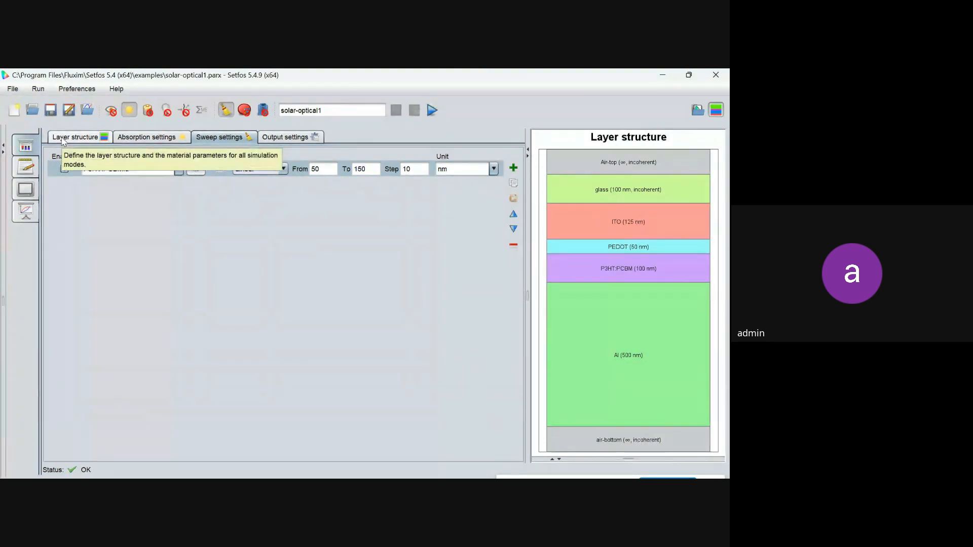
click(63, 142)
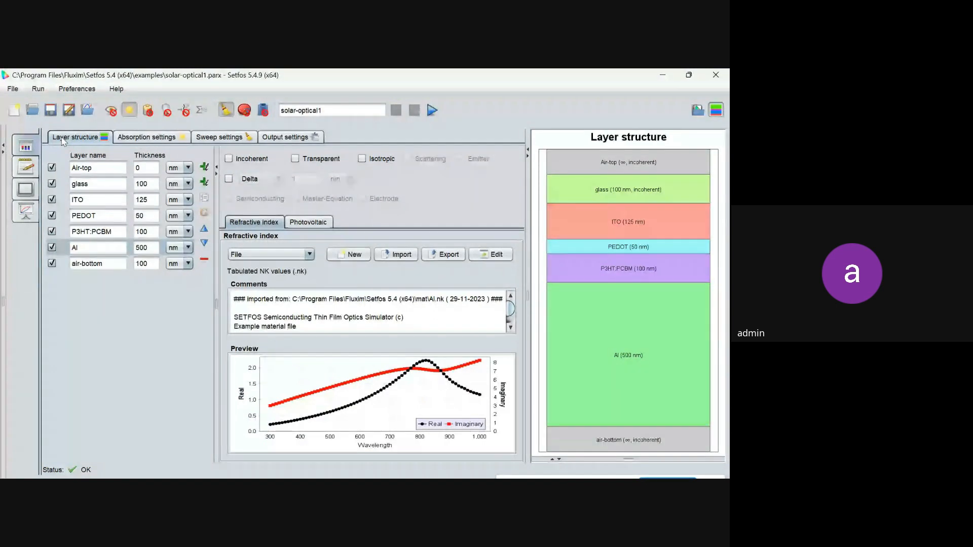
click(25, 212)
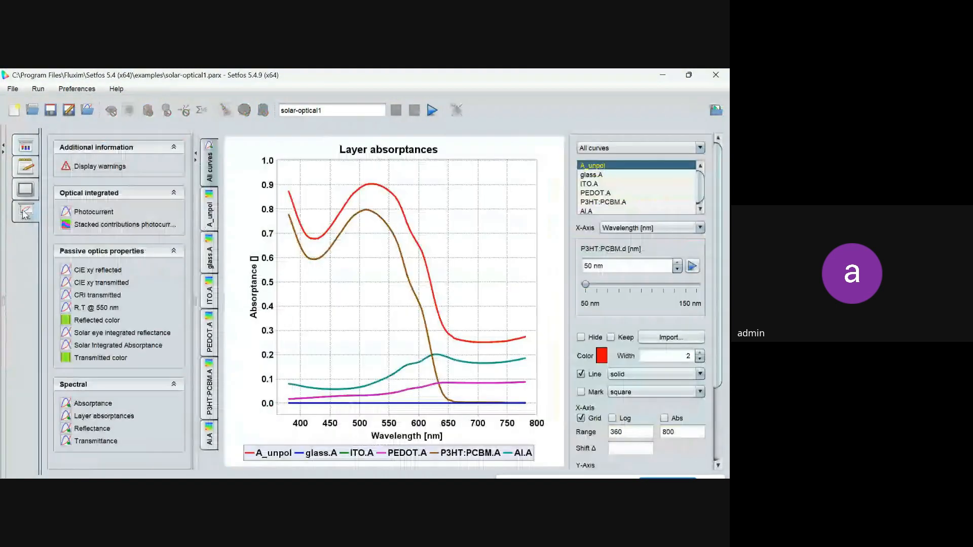
click(89, 213)
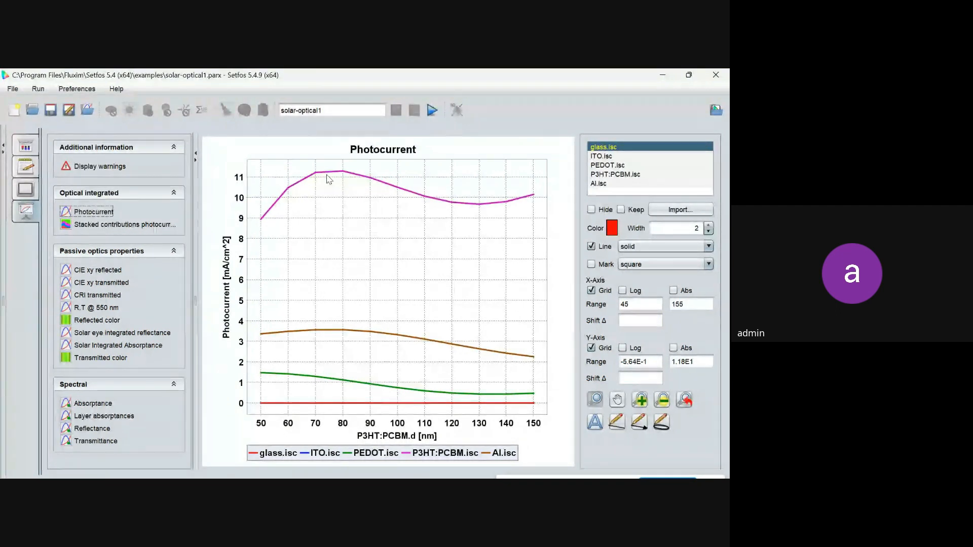
click(111, 226)
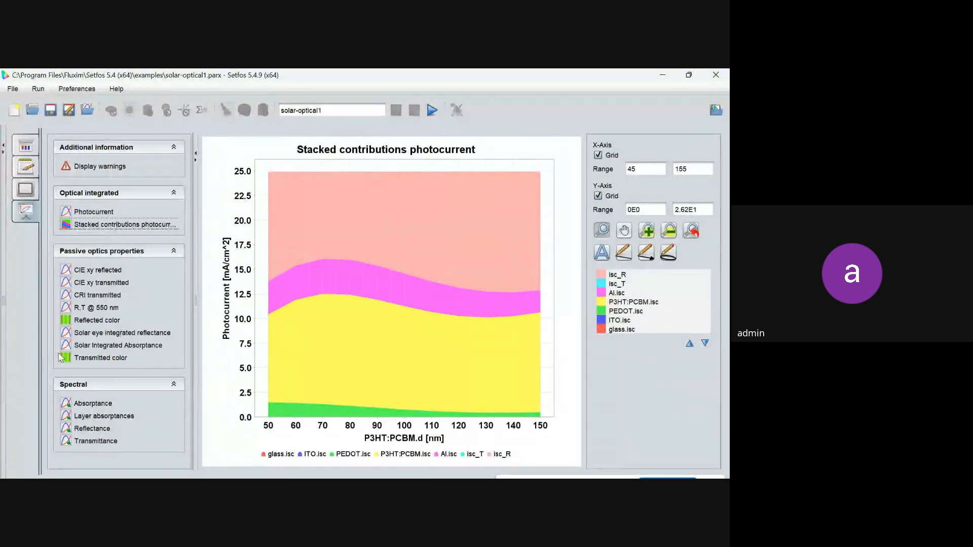
Examine the Reflectance spectrum and compare the Transmittance spectrum at P3HT:PCBM thicknesses from 50 to 150 nm.
click(101, 430)
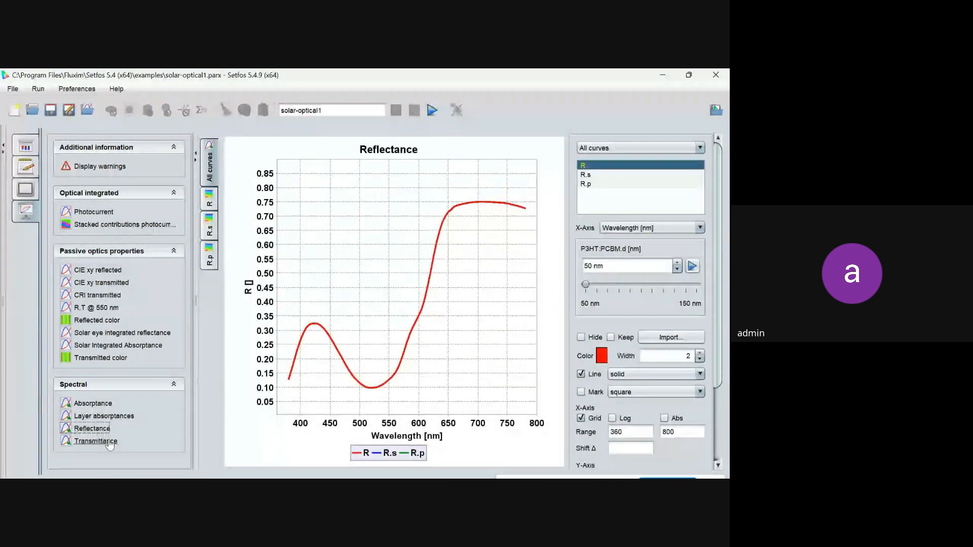
click(110, 442)
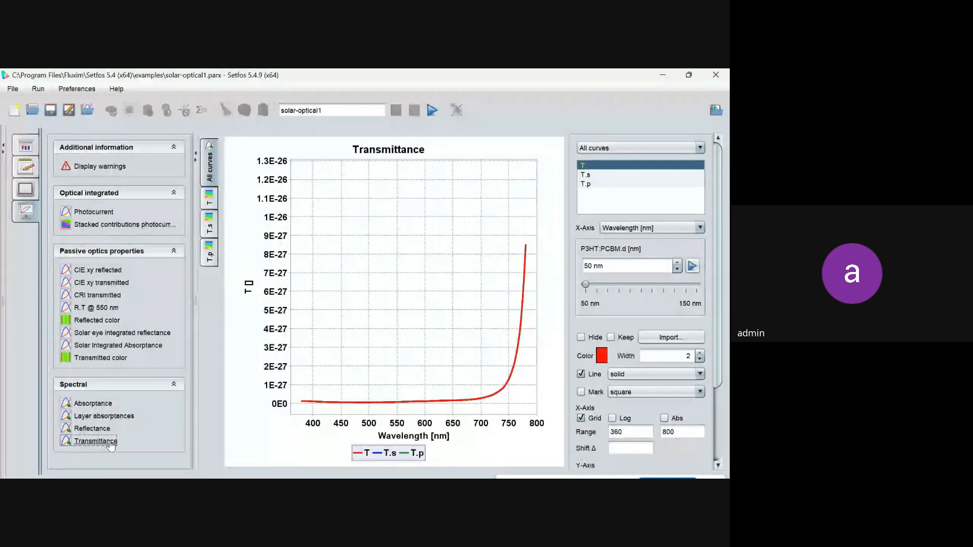
drag(586, 288, 715, 289)
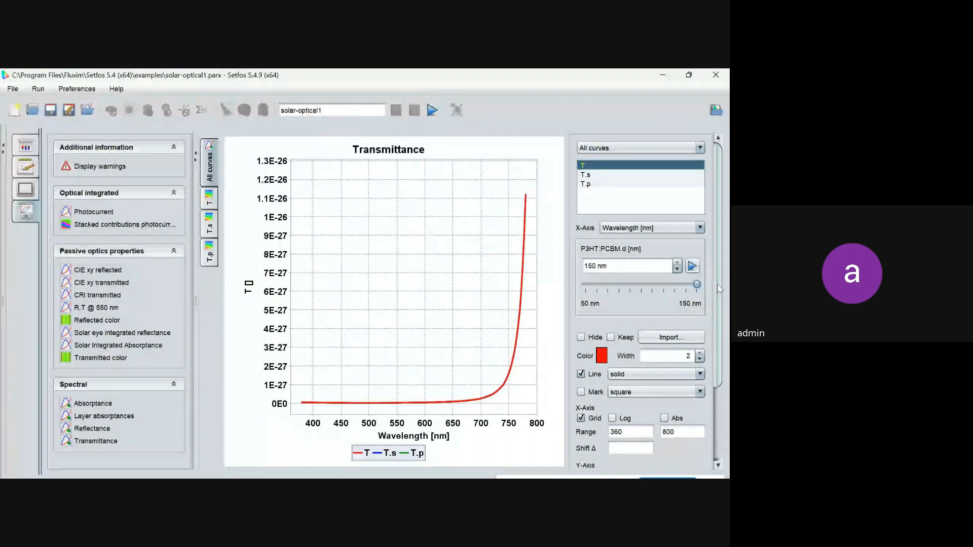
Enable the drift-diffusion simulation mode and review its steady-state general settings.
click(25, 147)
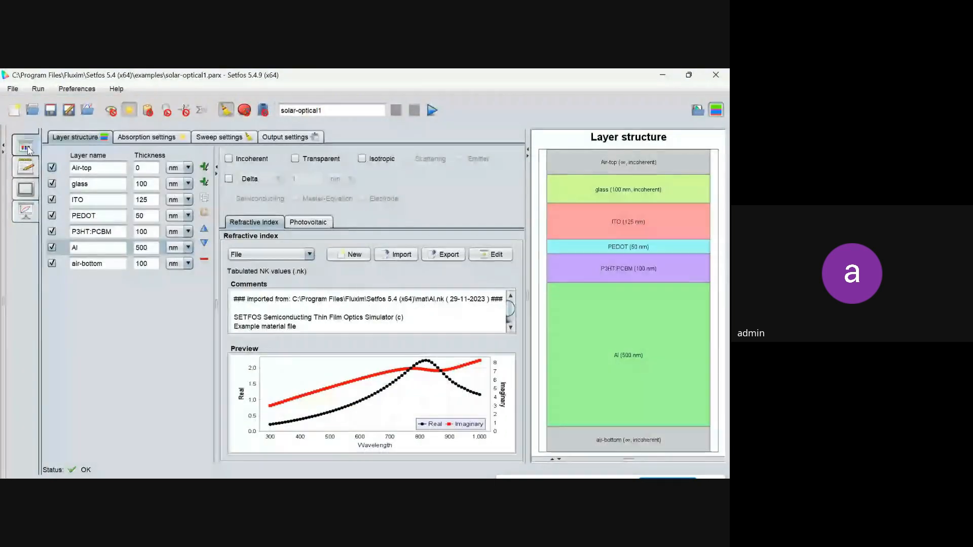
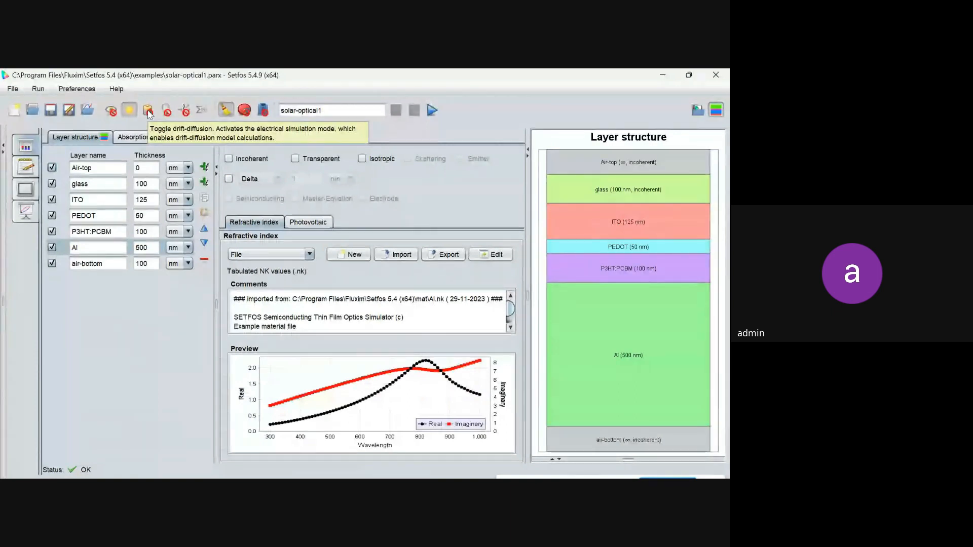
click(147, 111)
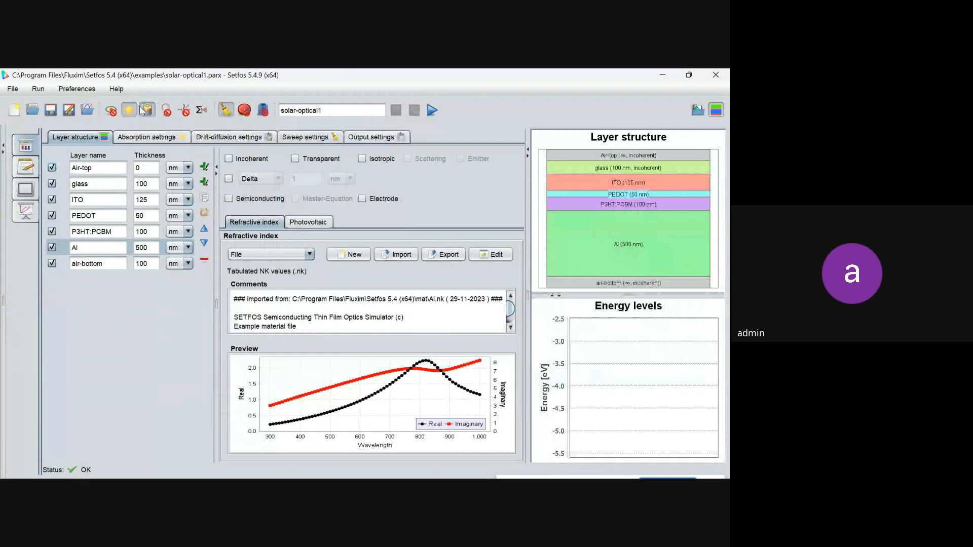
click(219, 136)
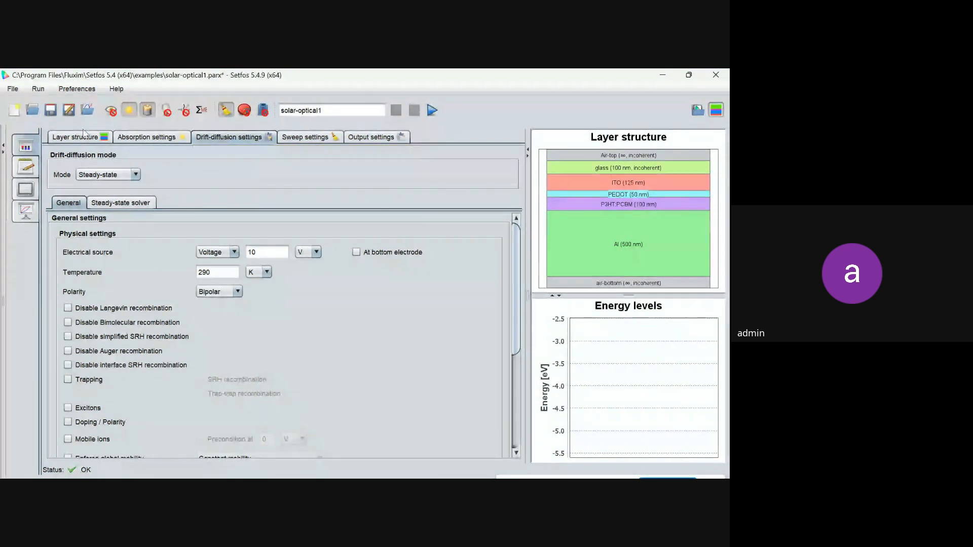
click(77, 136)
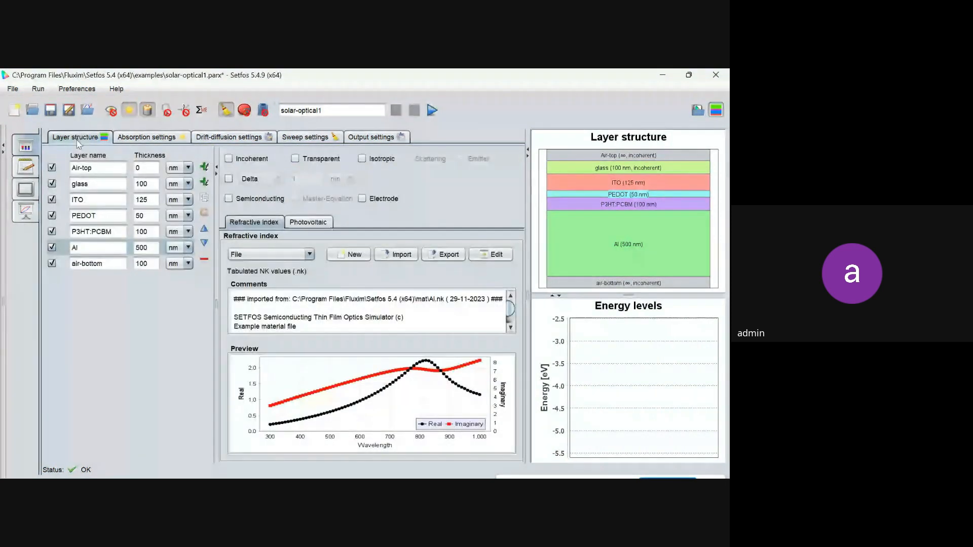
Define the P3HT:PCBM layer as semiconducting and show its electrical material parameters.
click(88, 215)
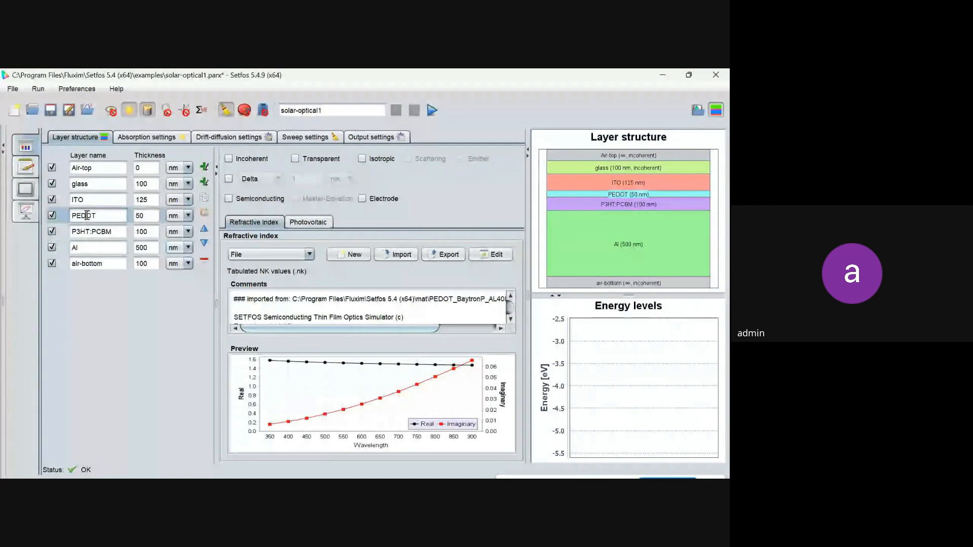
click(88, 232)
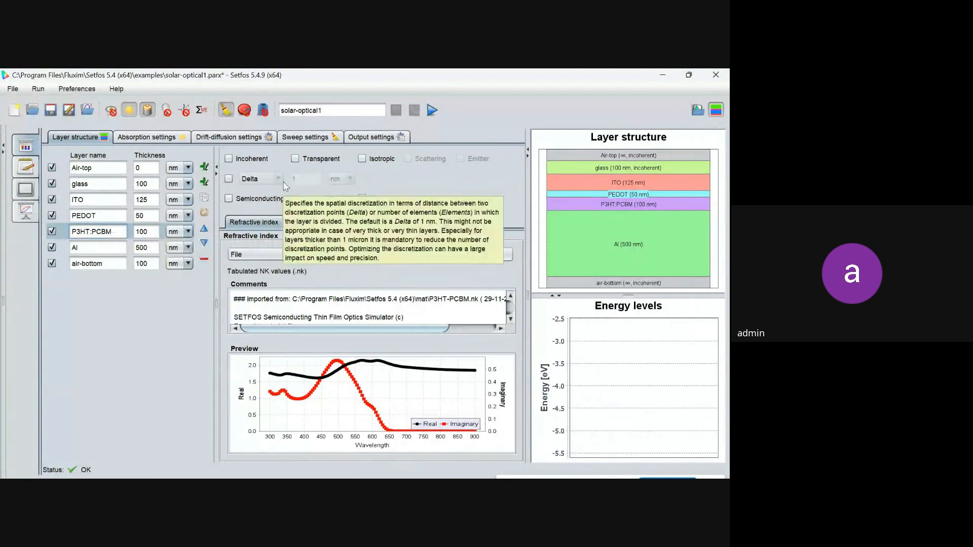
click(227, 199)
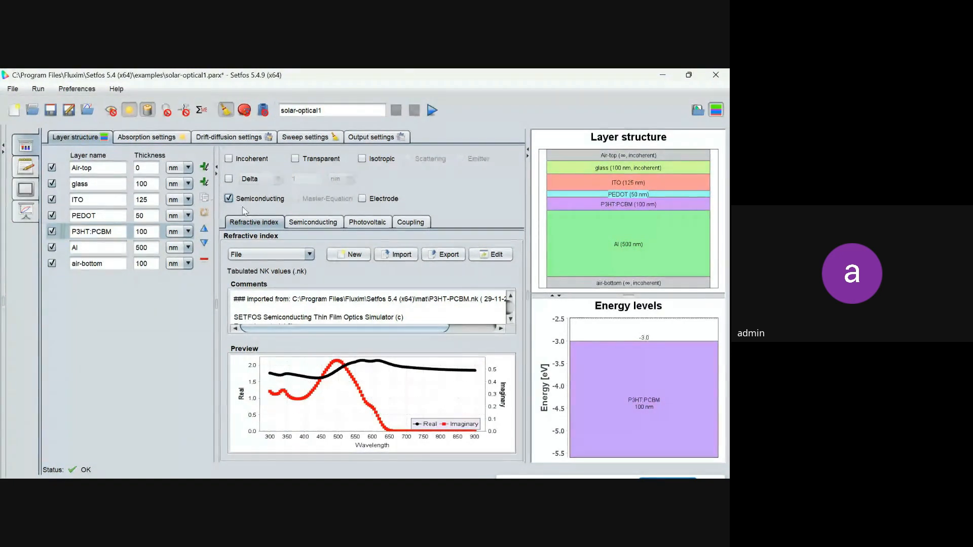
click(308, 224)
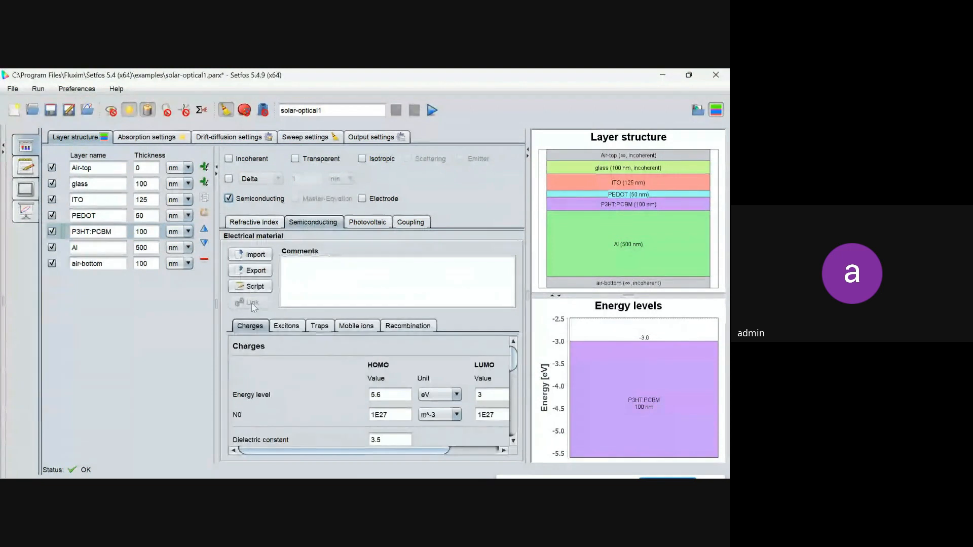
click(229, 199)
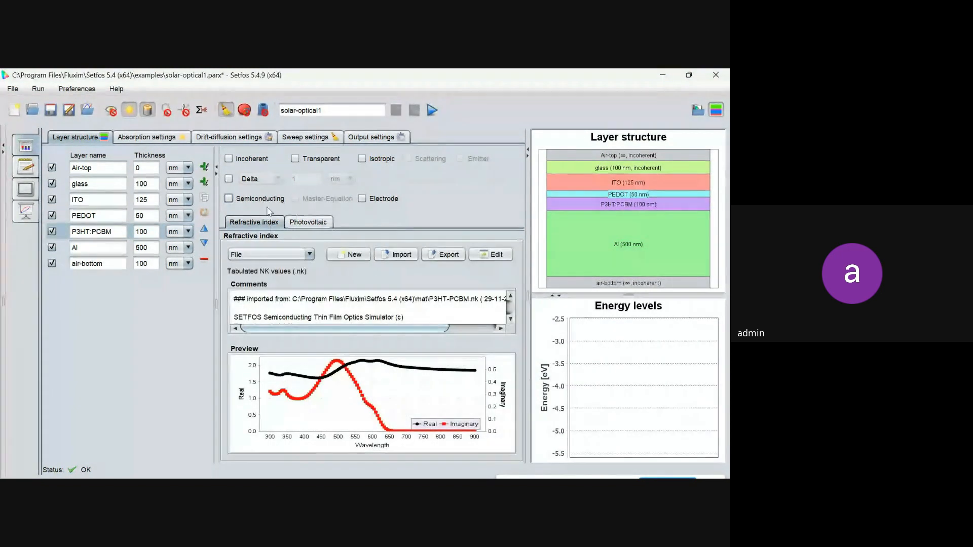
click(229, 199)
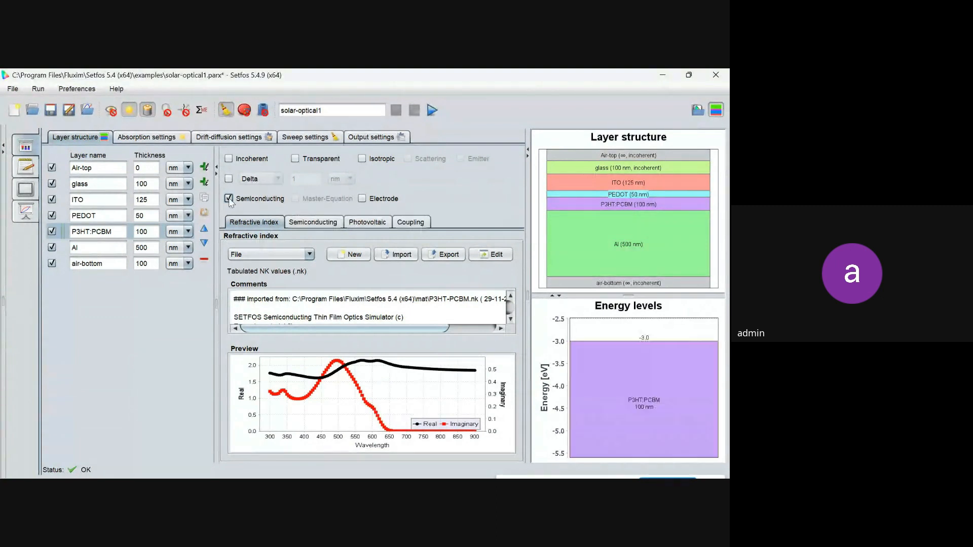
click(313, 223)
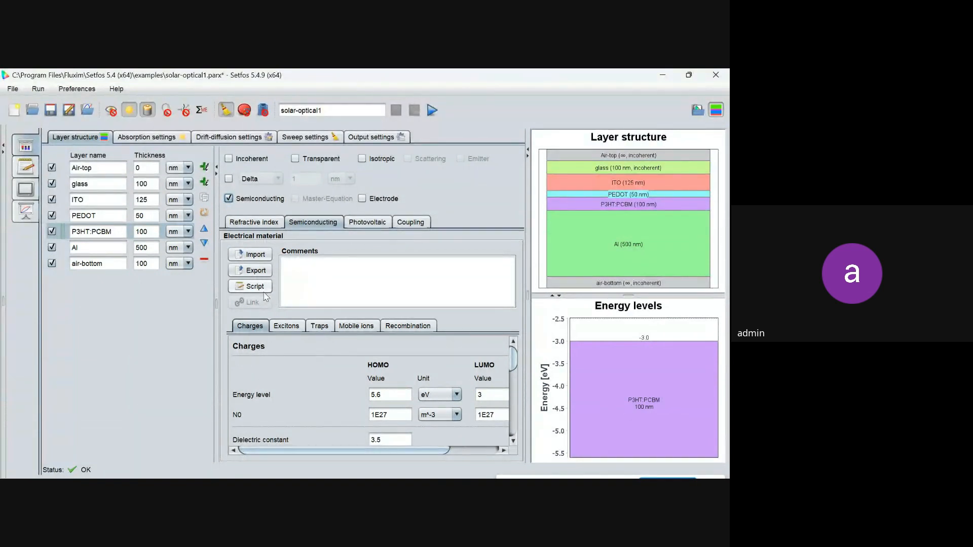
Define the ITO and Al layers as electrodes.
click(91, 202)
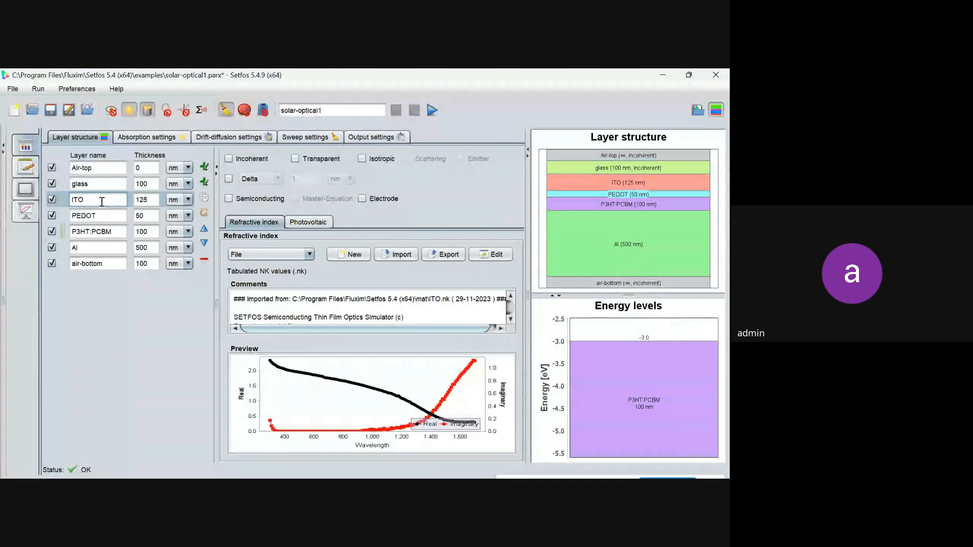
click(363, 199)
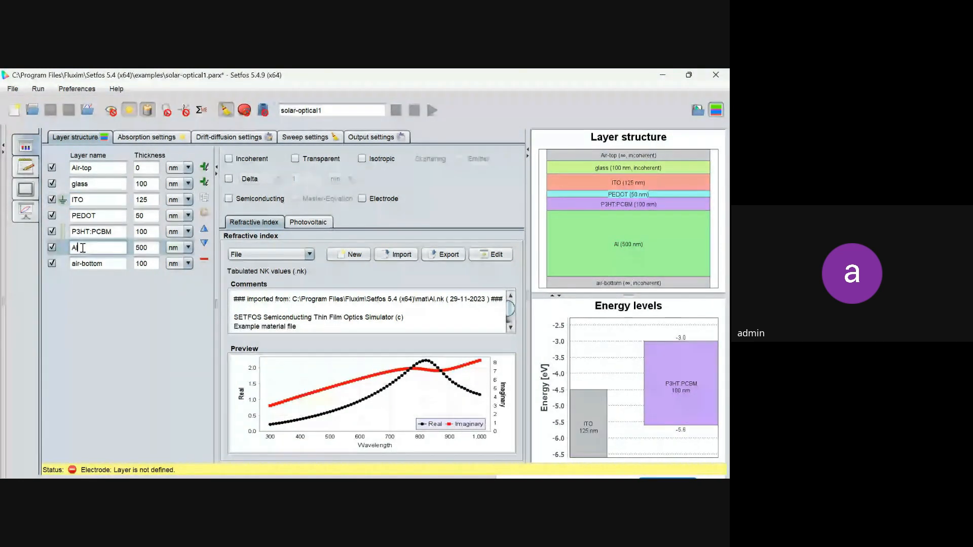
click(364, 199)
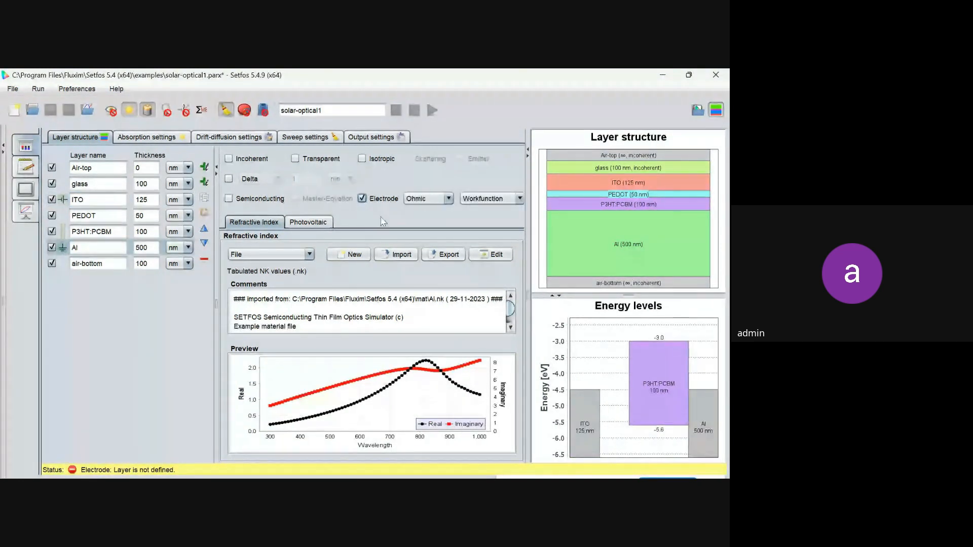
Remove the electrode definition from the ITO layer and define the PEDOT layer as the electrode instead.
click(106, 215)
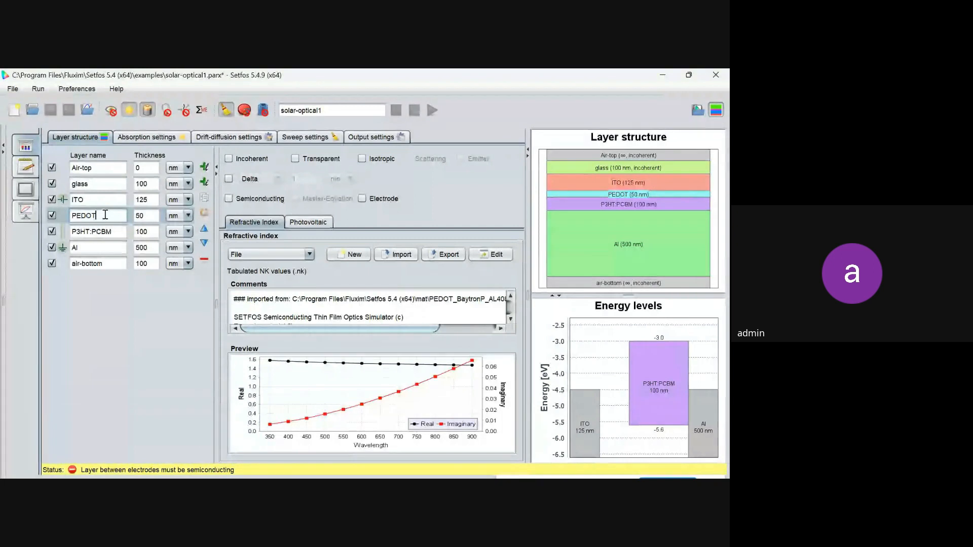
click(100, 200)
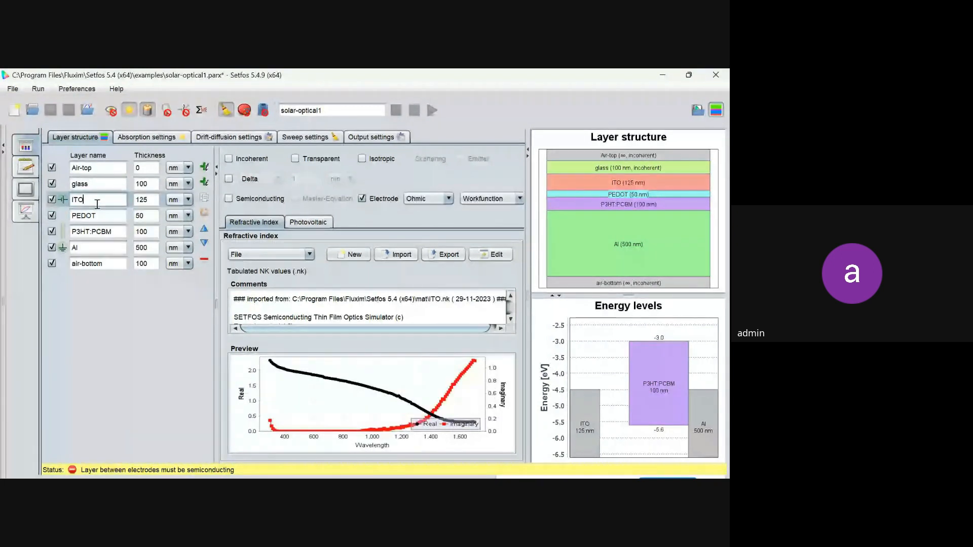
click(362, 198)
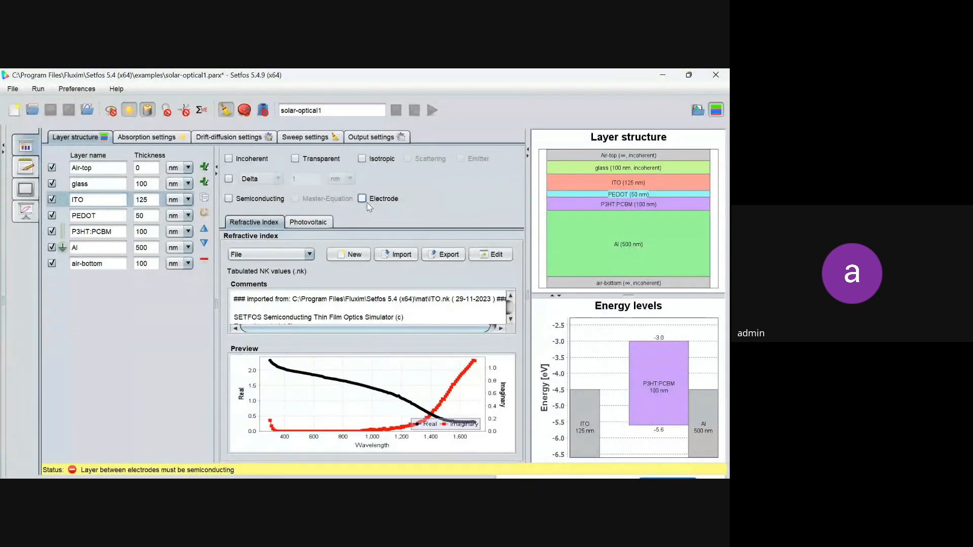
click(98, 215)
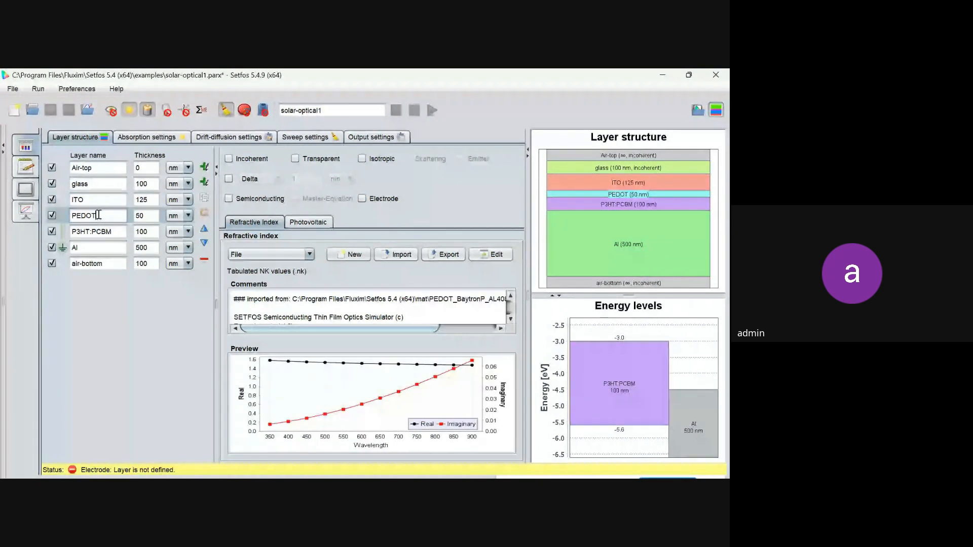
click(362, 198)
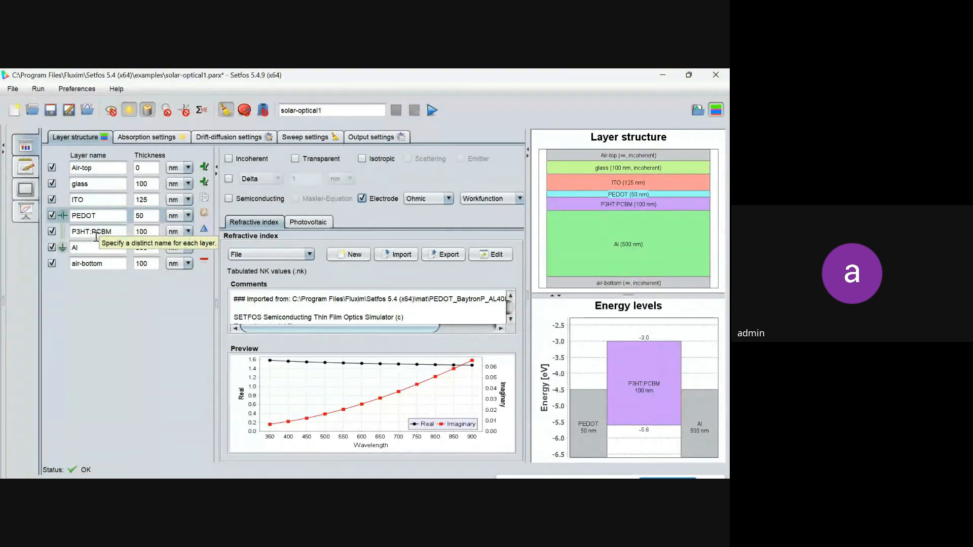
click(96, 236)
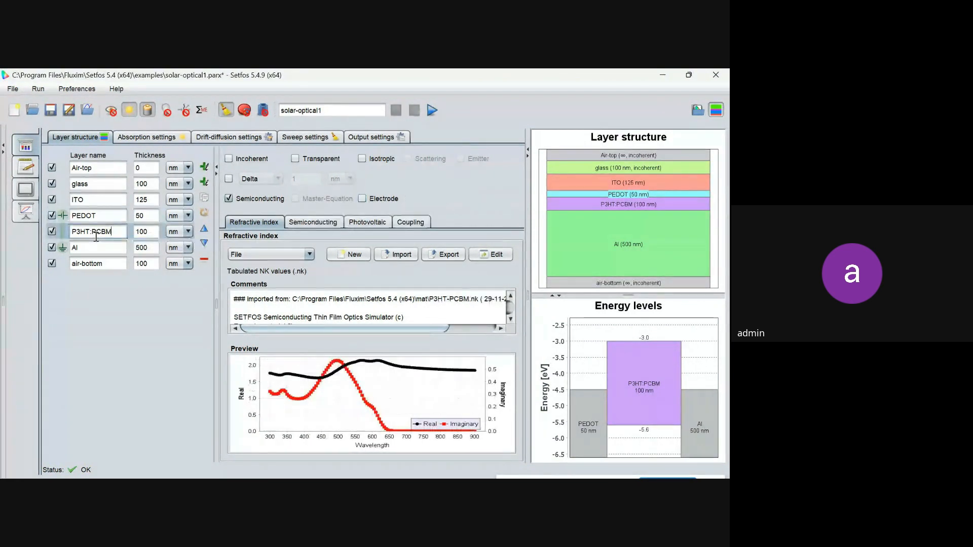
Review the PEDOT electrode's contact type and boundary condition options, and widen the layer settings to show its workfunction value.
click(86, 216)
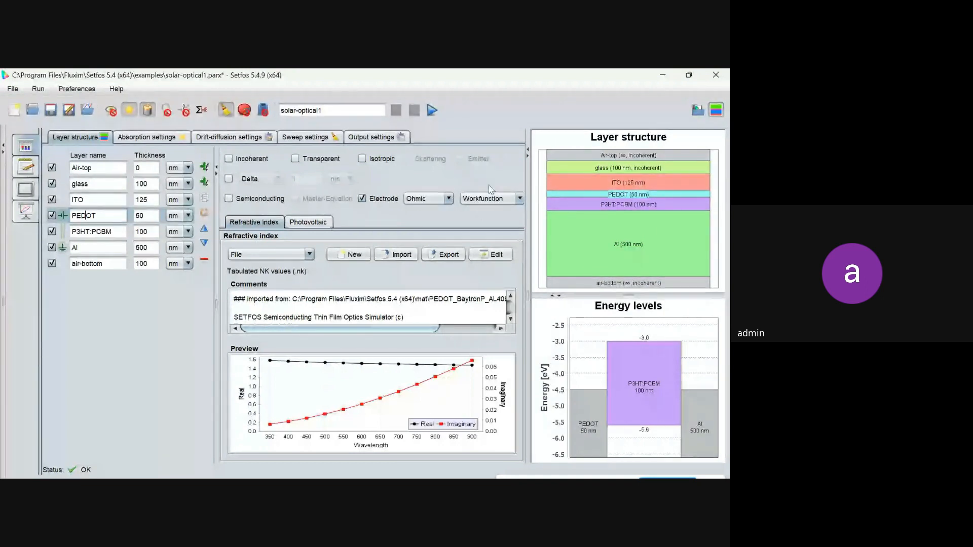
click(431, 199)
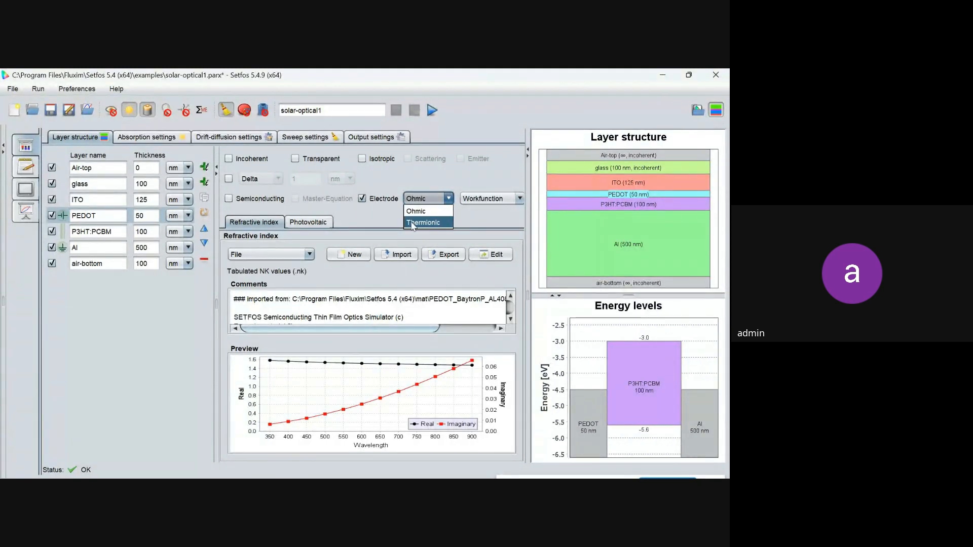
click(497, 199)
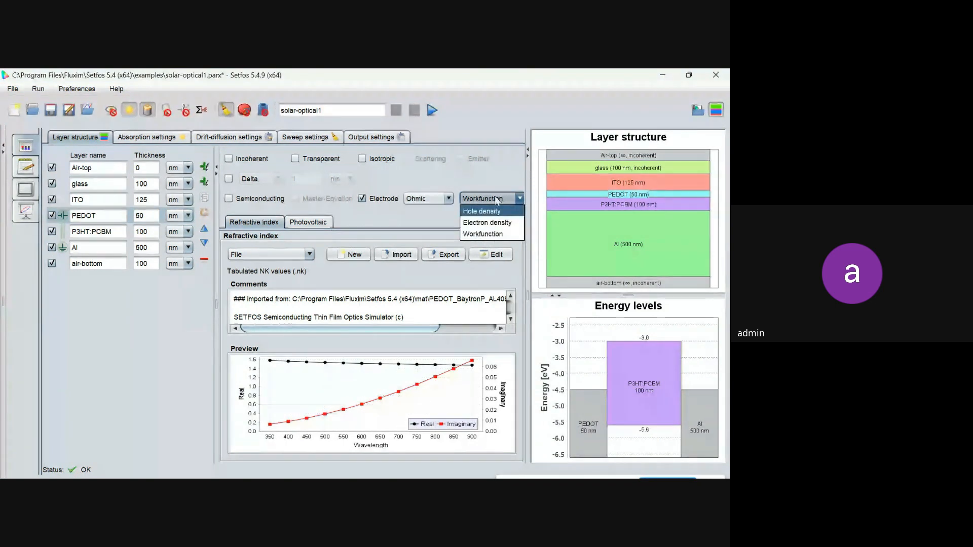
click(497, 199)
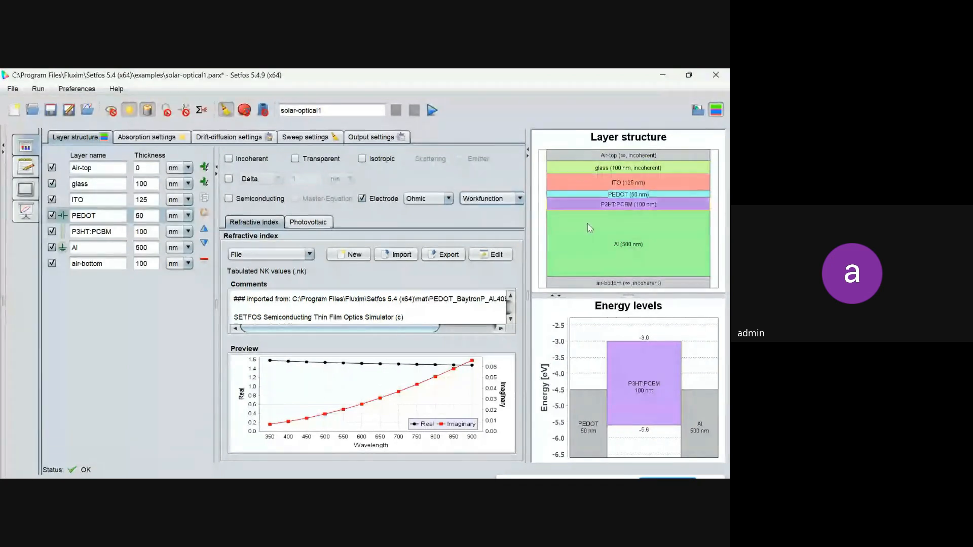
click(720, 113)
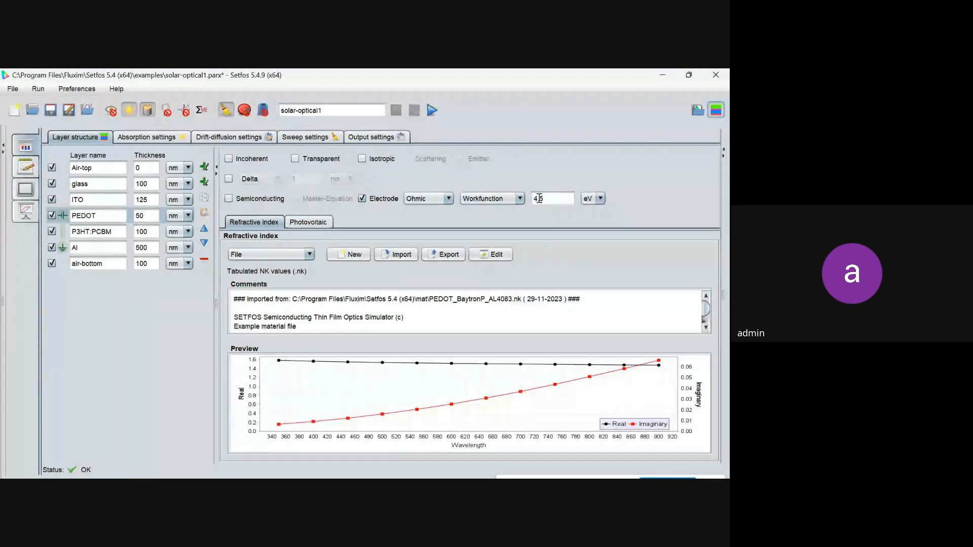
Set the PEDOT electrode's workfunction to 4.0 eV.
click(549, 199)
key(BackSpace)
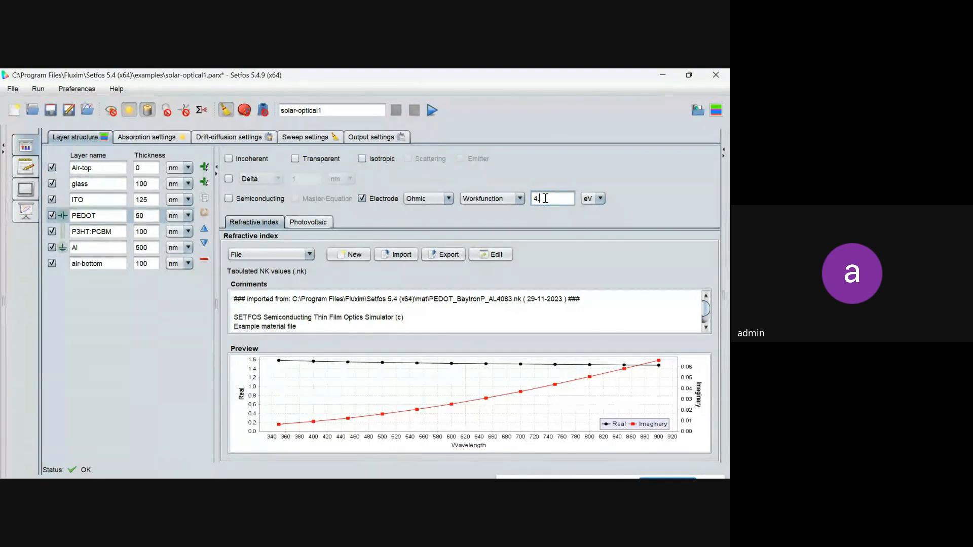
text(0)
click(113, 248)
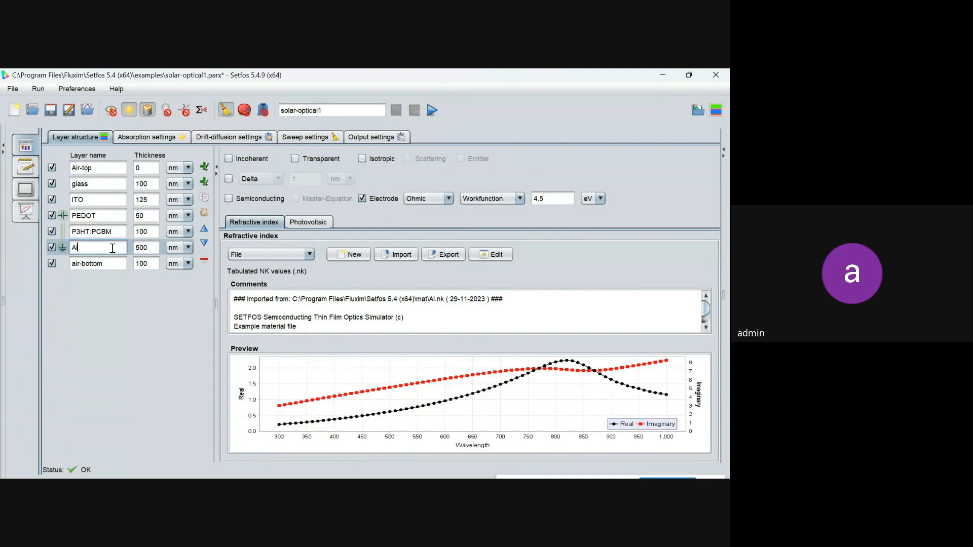
Set the PEDOT electrode's workfunction to 4.8 eV.
click(109, 215)
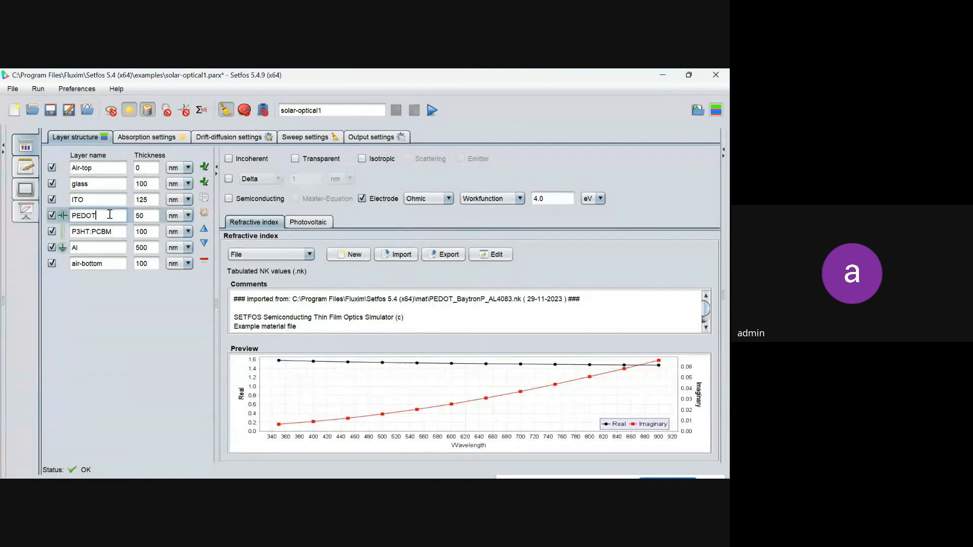
click(558, 198)
key(BackSpace)
key(BackSpace)
text(.8)
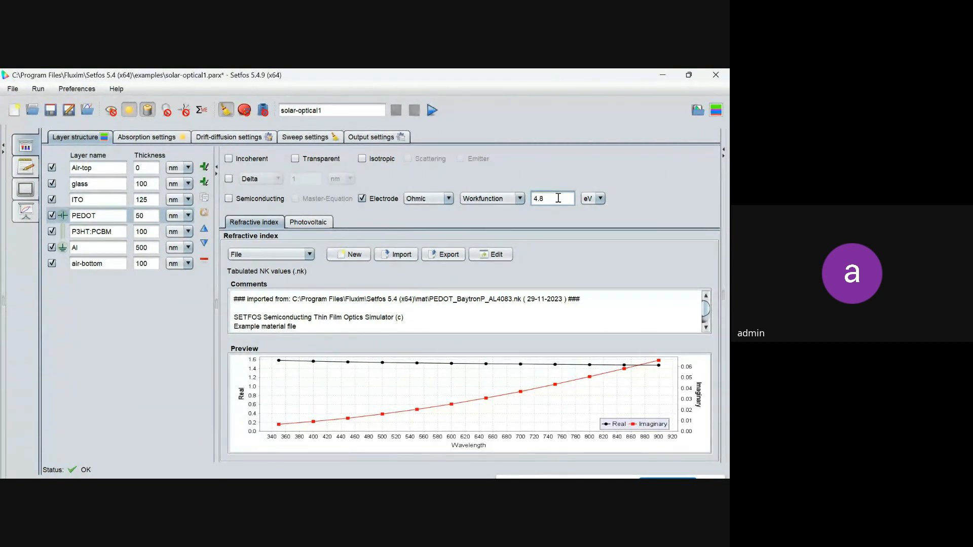
Edit the workfunction value of the Al electrode.
click(97, 248)
click(549, 200)
key(BackSpace)
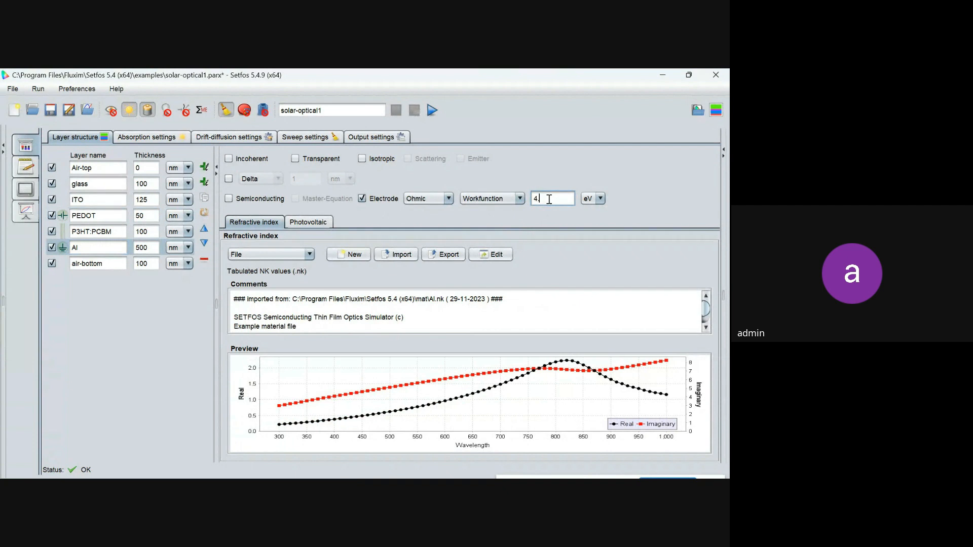
Review the drift-diffusion simulation modes and the electrical source, temperature and polarity options of the steady-state settings.
click(94, 233)
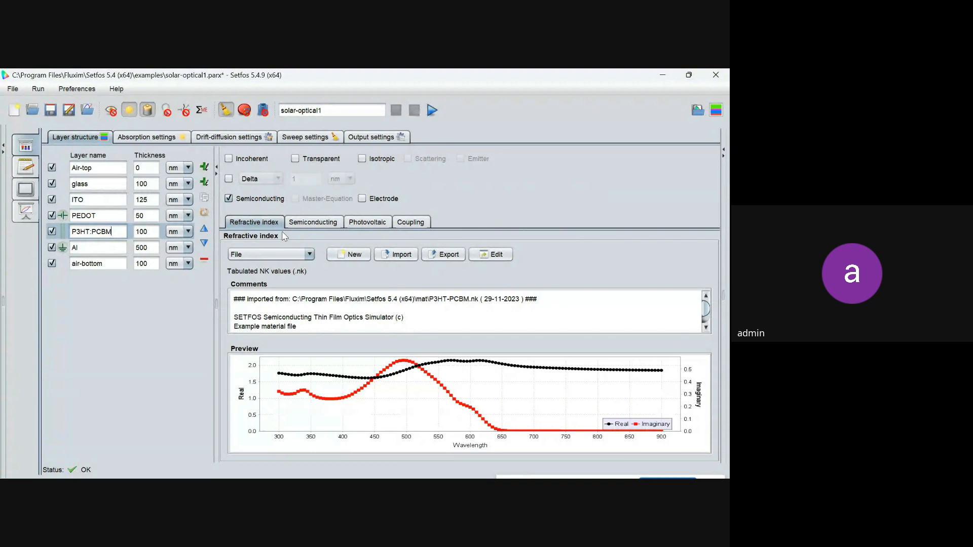
click(211, 141)
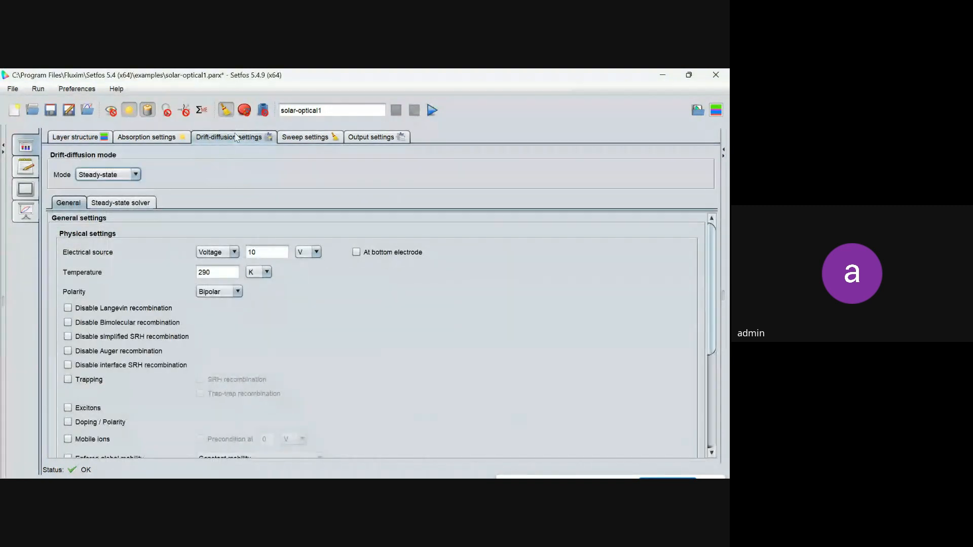
click(128, 176)
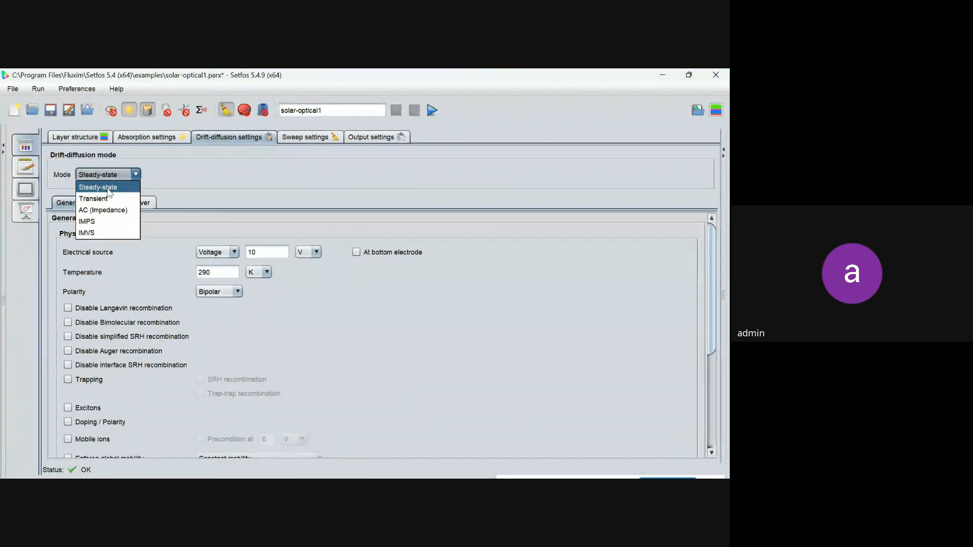
click(125, 190)
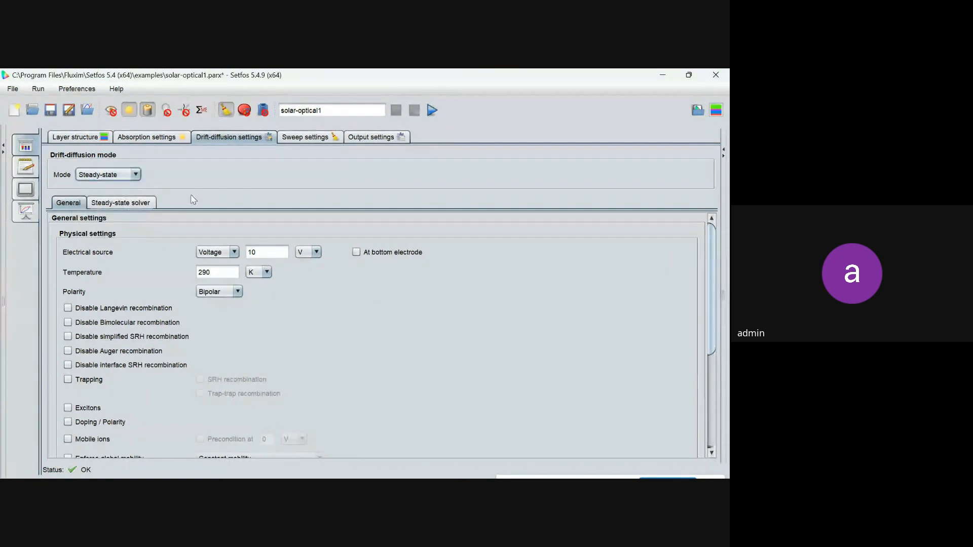
click(218, 252)
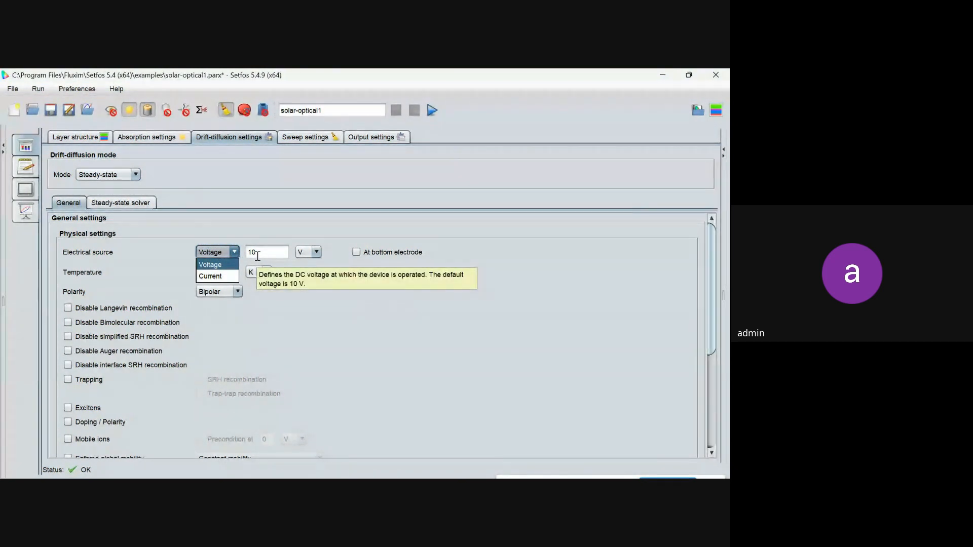
click(257, 256)
click(217, 276)
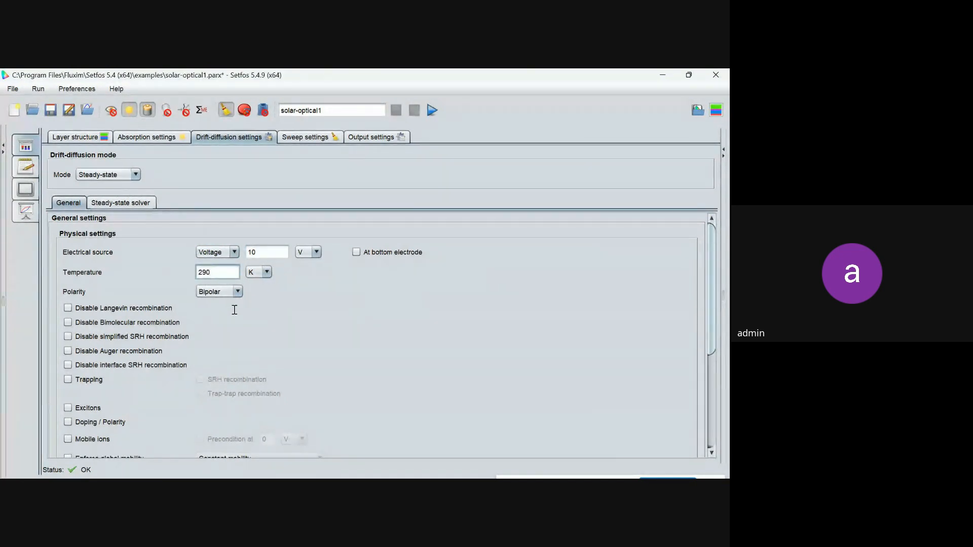
click(219, 293)
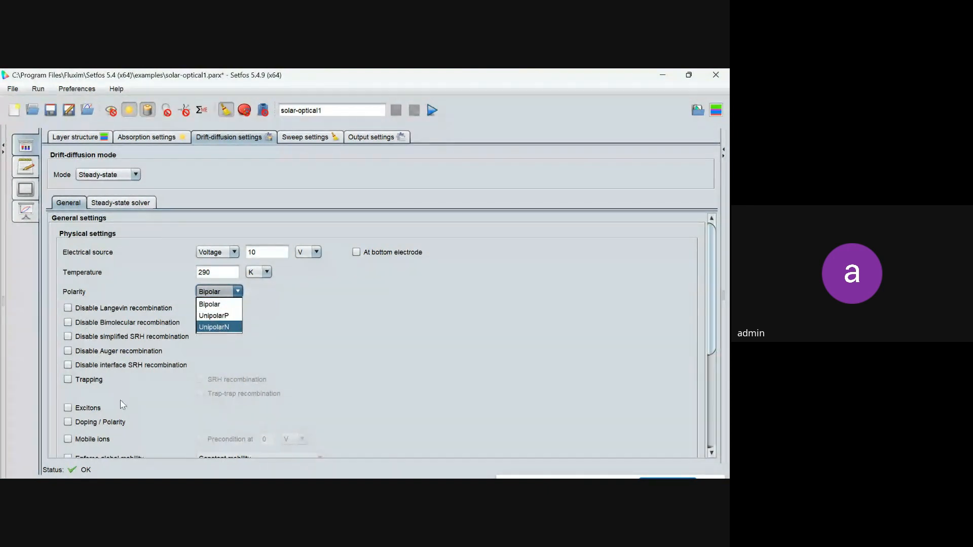
click(145, 254)
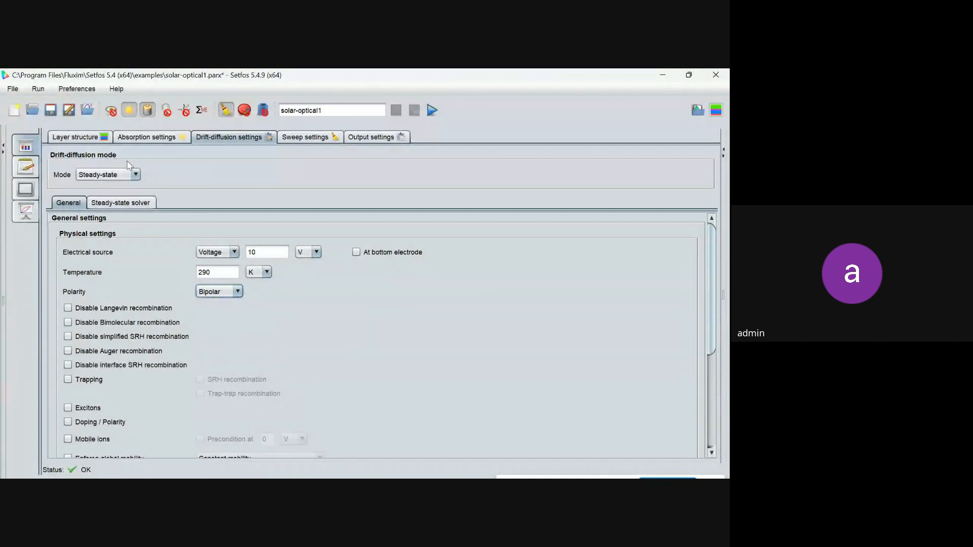
Set the P3HT:PCBM layer's HOMO energy level to 5.2 eV and its LUMO energy level to 3.7 eV.
click(77, 137)
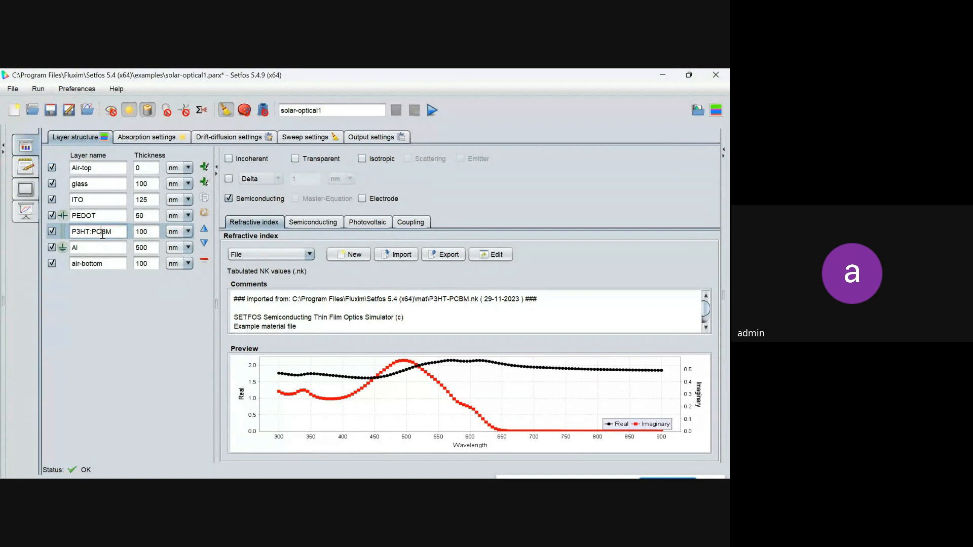
click(308, 223)
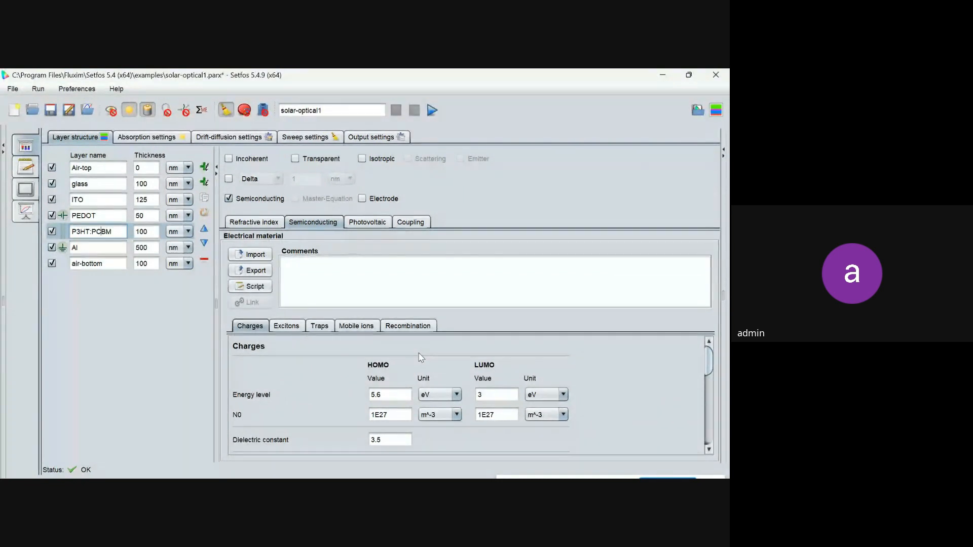
drag(711, 361, 708, 361)
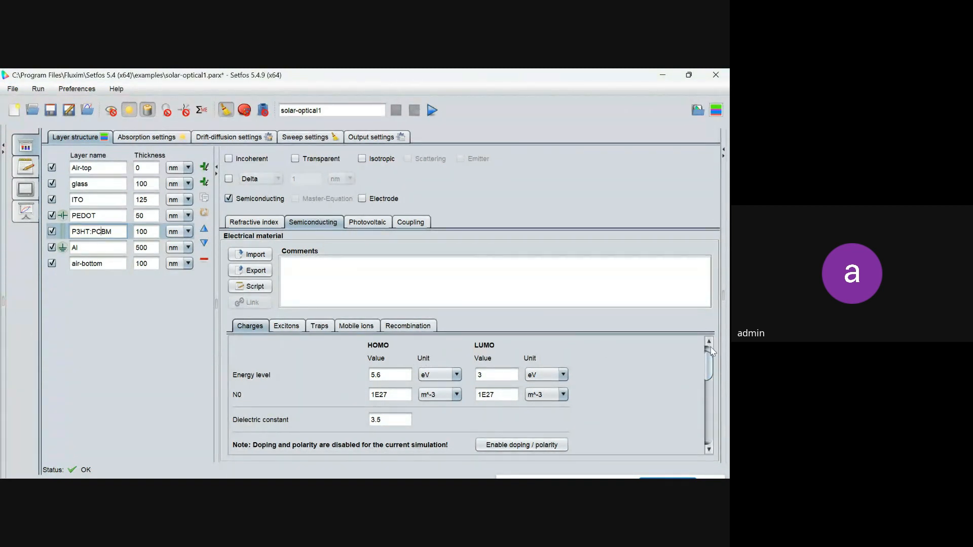
scroll(711, 351, up, 2)
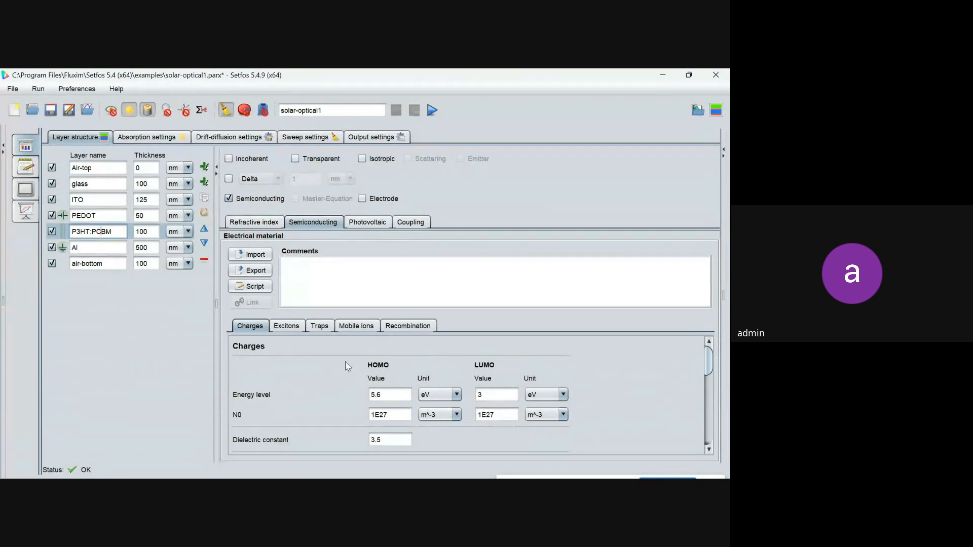
drag(383, 394, 373, 394)
click(500, 395)
click(395, 392)
key(BackSpace)
click(498, 392)
text(.7)
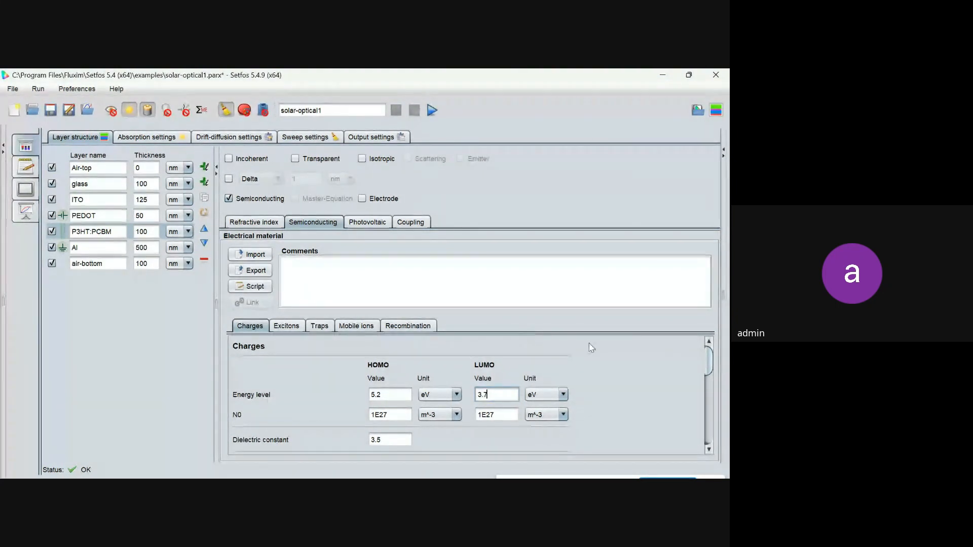
Enable constant acceptor doping of 1e16 m^-3 and donor doping for the P3HT:PCBM layer.
drag(707, 354, 708, 366)
click(393, 368)
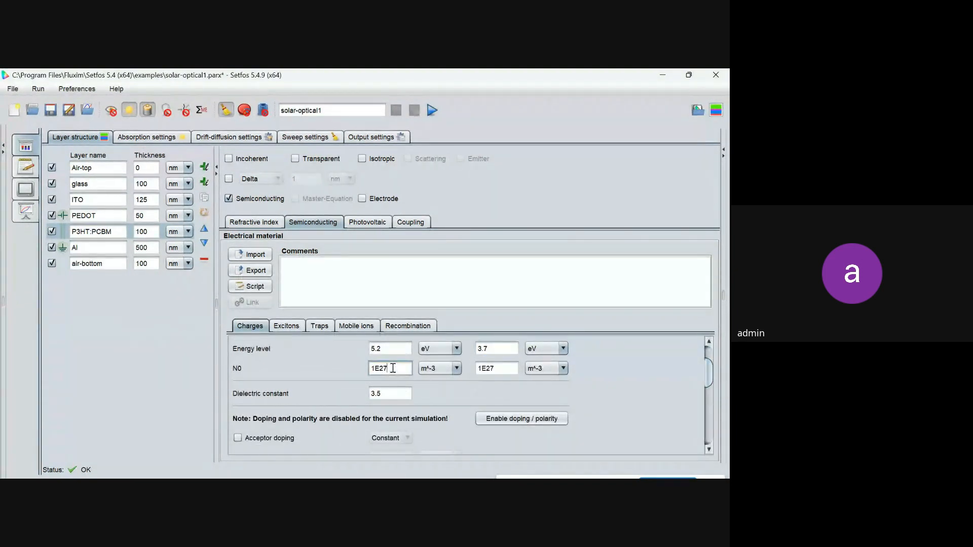
click(508, 365)
click(385, 395)
drag(708, 372, 708, 390)
click(240, 386)
click(398, 408)
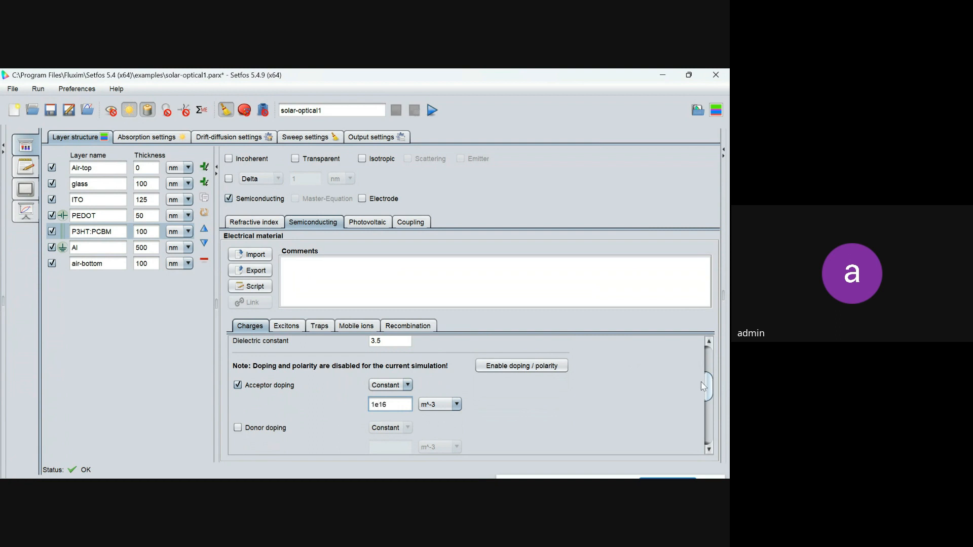
drag(711, 390, 708, 399)
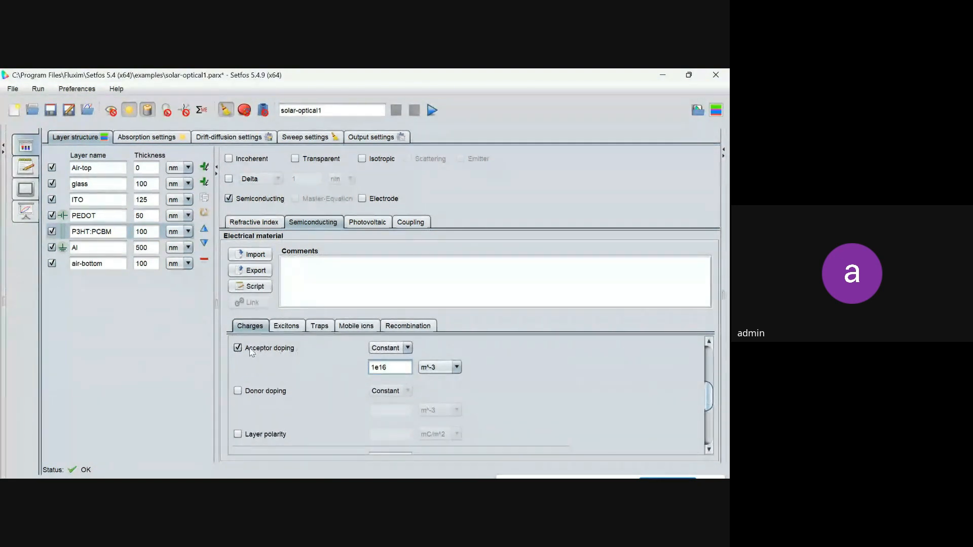
click(237, 392)
Review the constant electron and hole mobility values and the available mobility models for the P3HT:PCBM layer.
drag(708, 393, 706, 418)
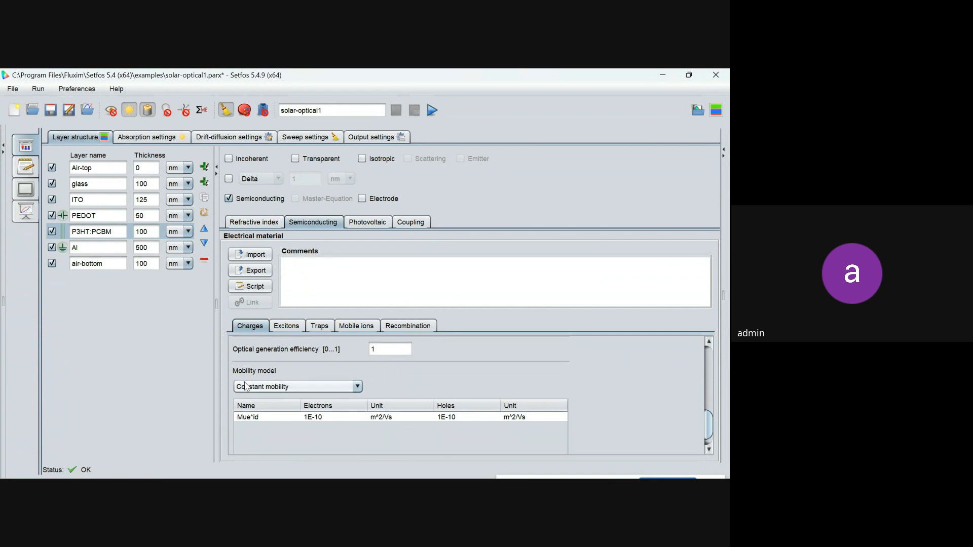
double_click(323, 417)
double_click(459, 417)
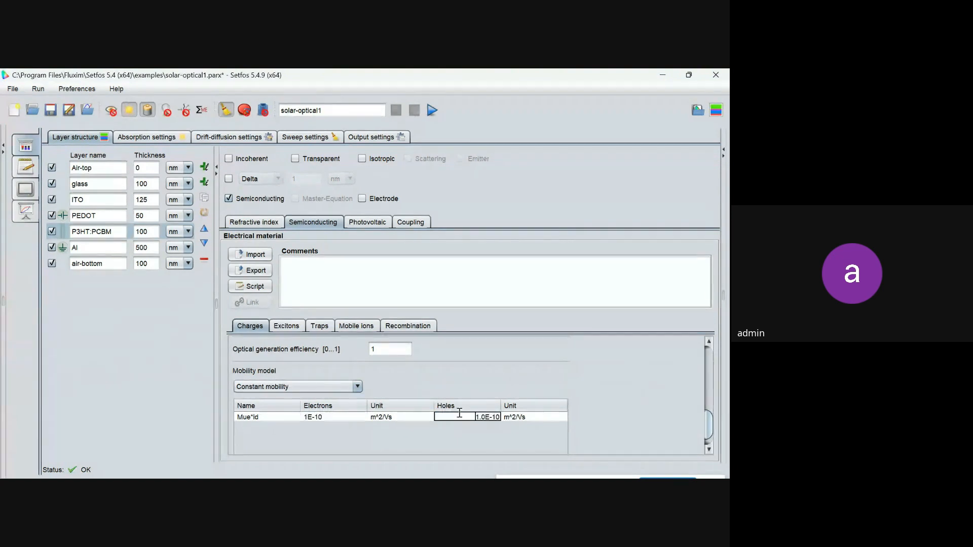
click(312, 386)
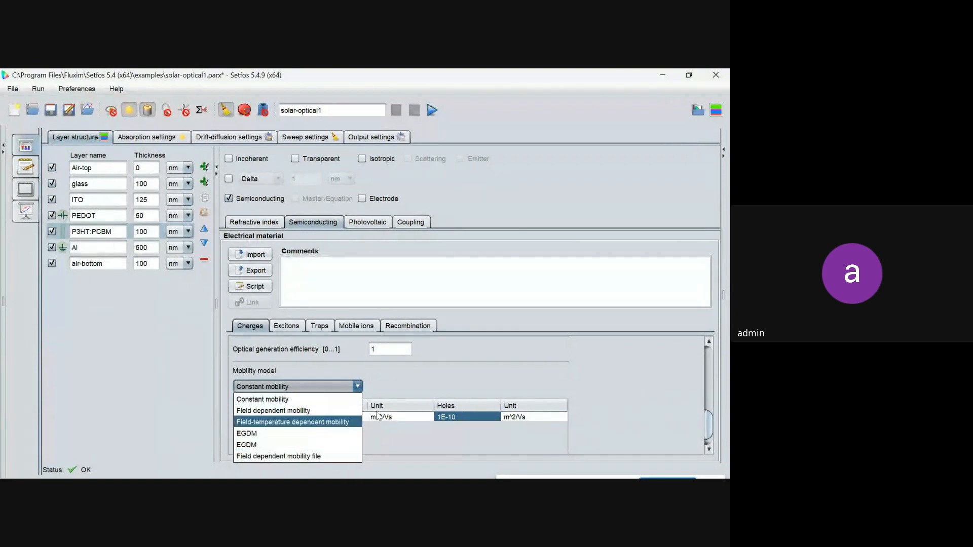
click(433, 401)
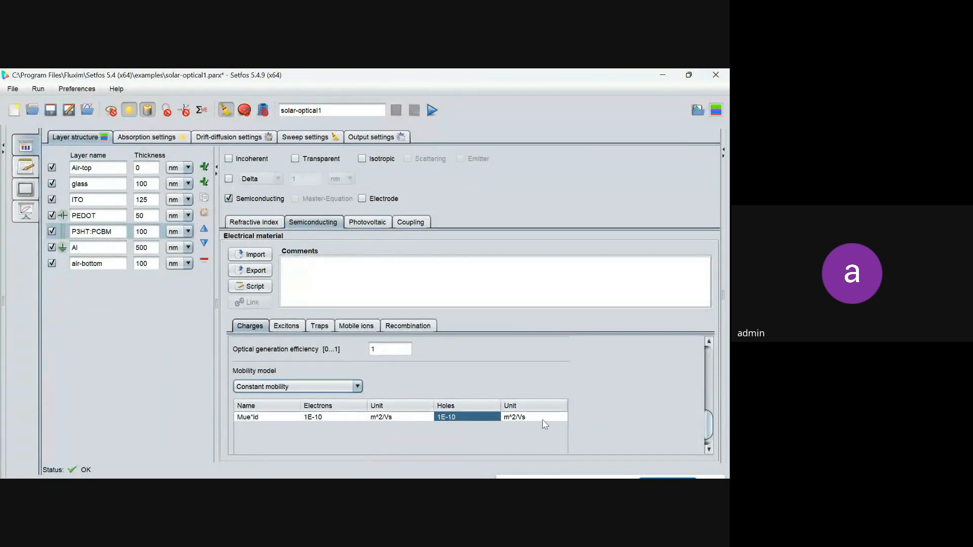
Try the field dependent and field-temperature dependent mobility models for the P3HT:PCBM layer and restore constant mobility.
click(271, 387)
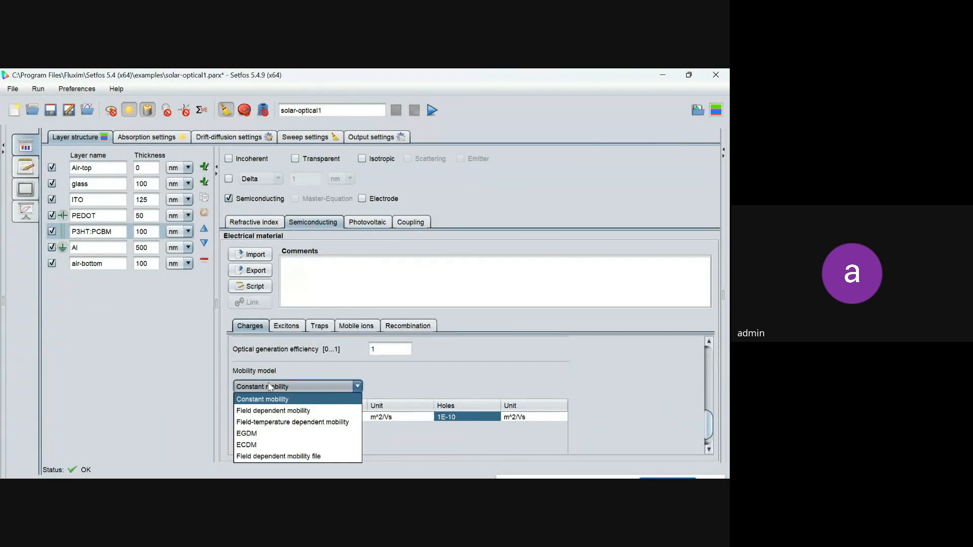
click(264, 412)
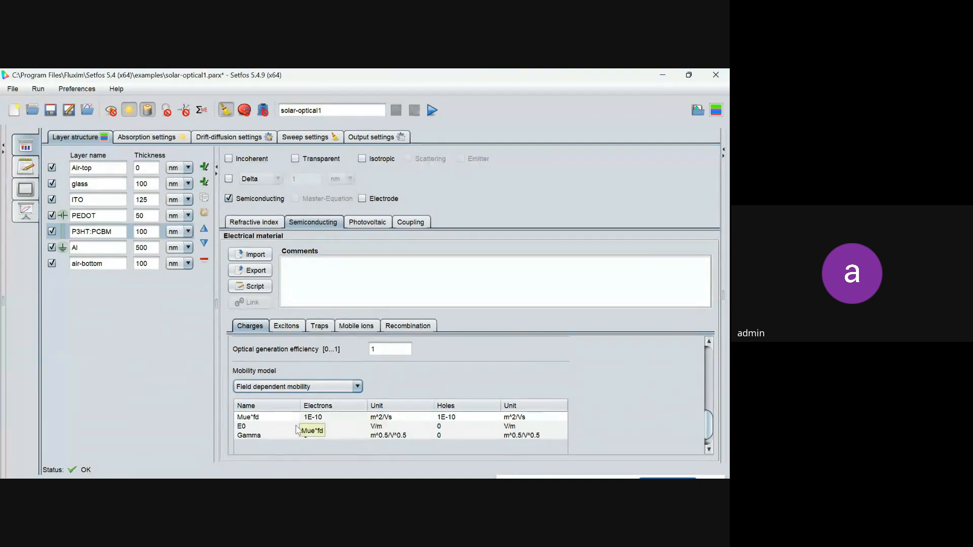
click(312, 390)
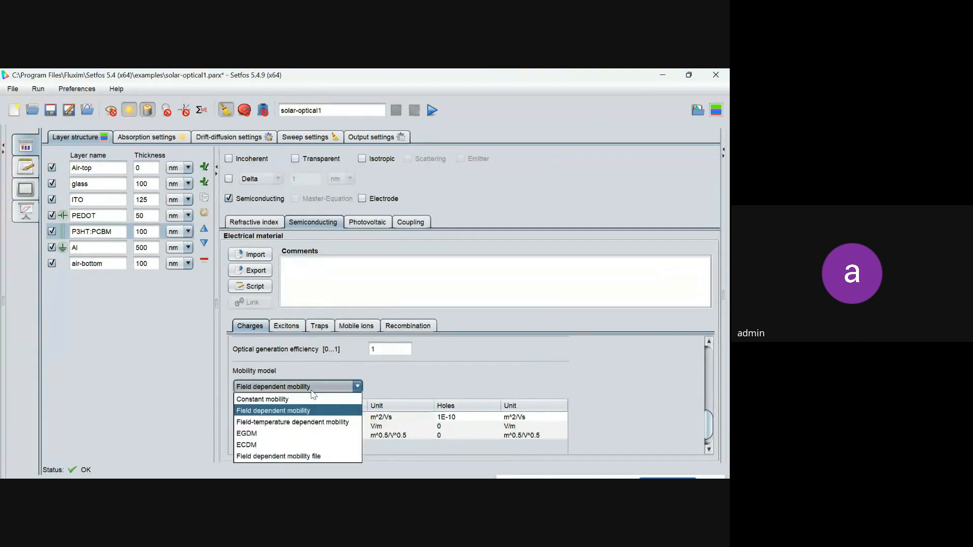
click(303, 423)
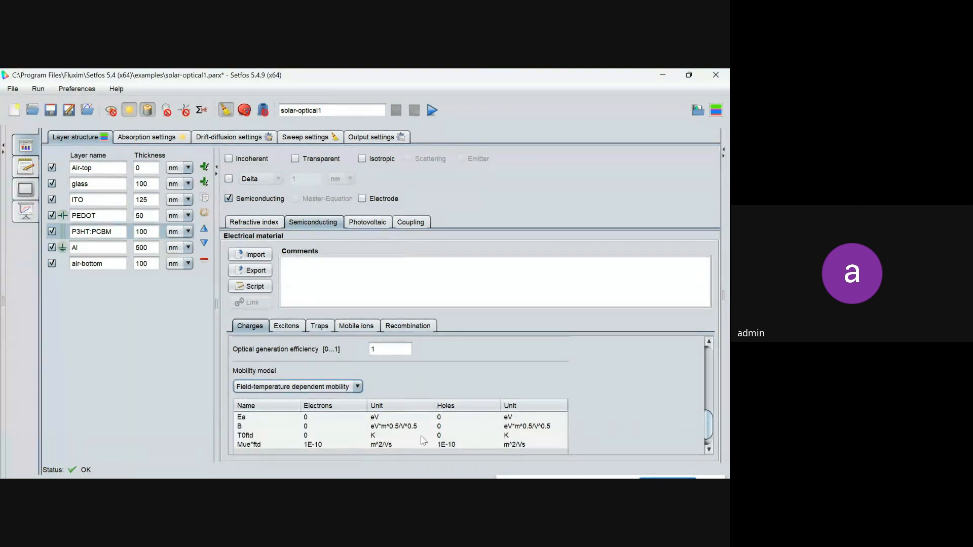
click(304, 387)
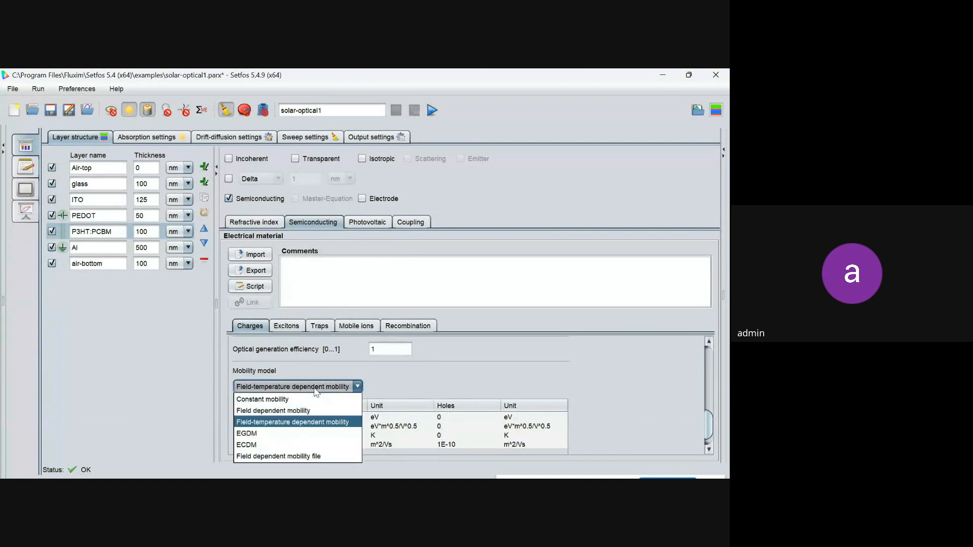
click(257, 401)
Add an exciton to the P3HT:PCBM layer, examine its decay, generation and diffusion parameters, and delete it.
click(287, 326)
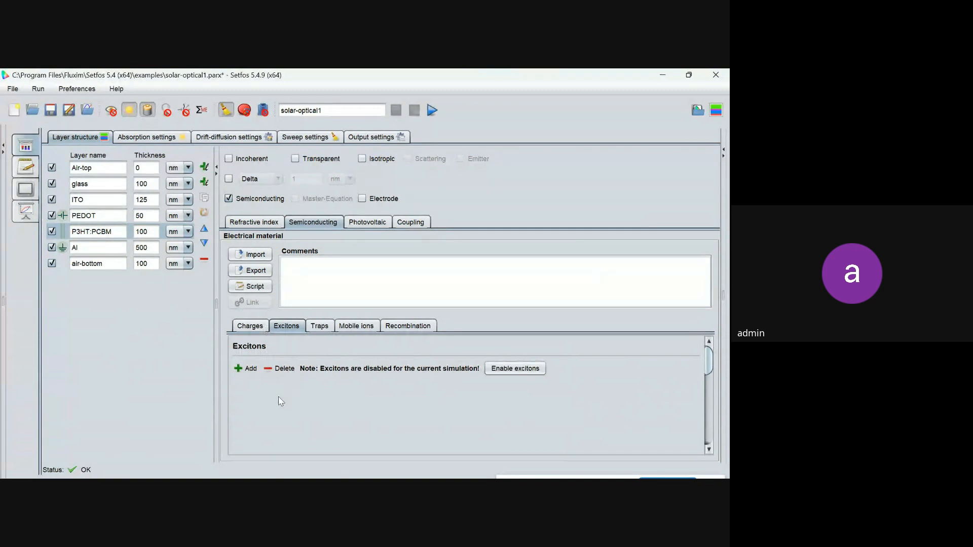
click(249, 370)
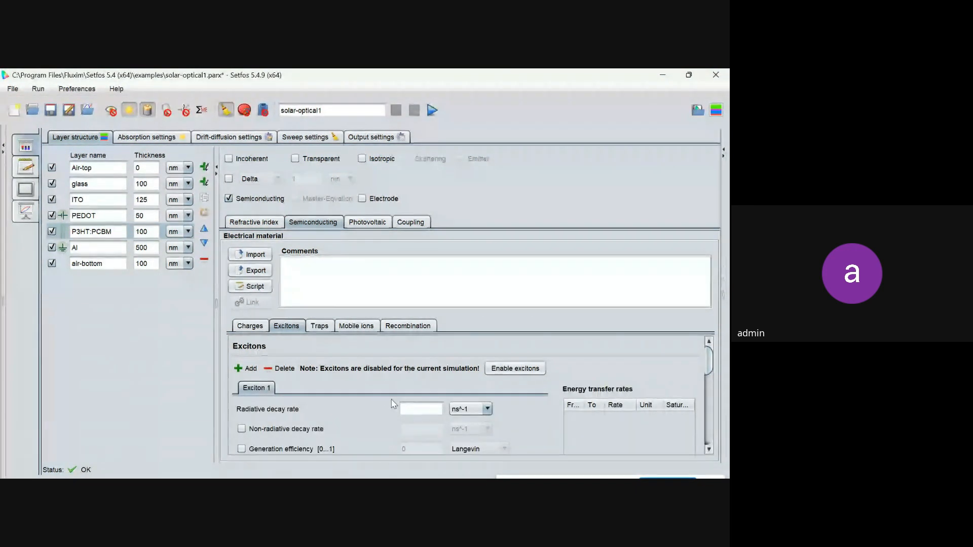
click(423, 409)
drag(706, 365, 707, 393)
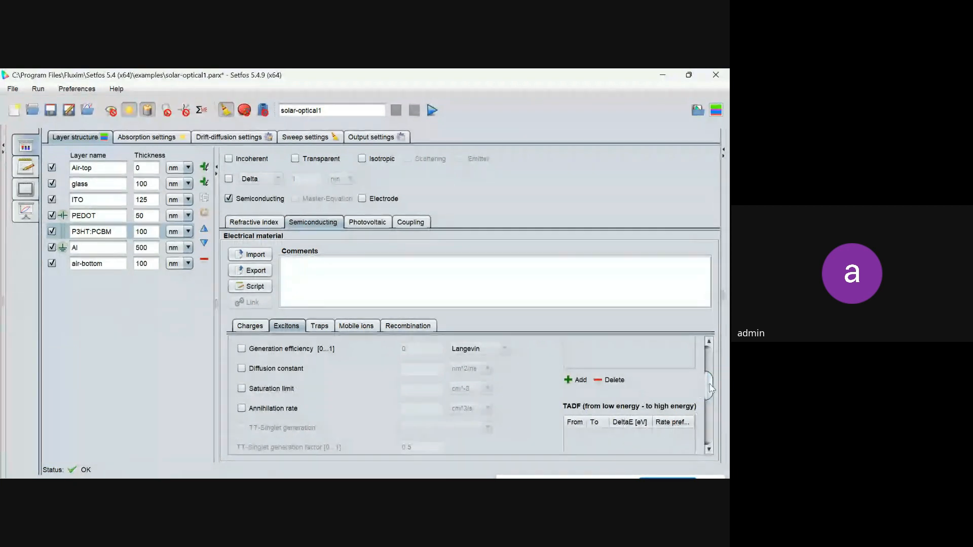
drag(707, 384, 709, 370)
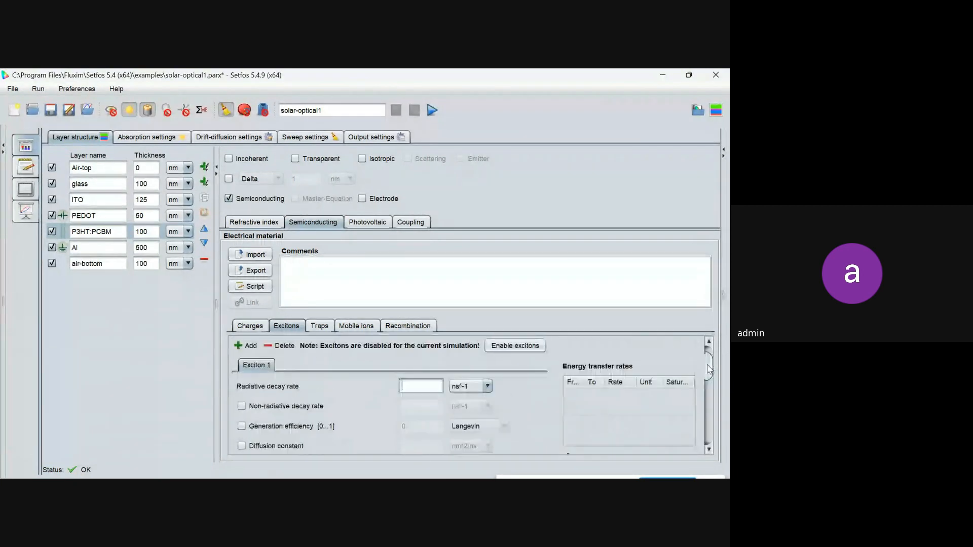
click(271, 348)
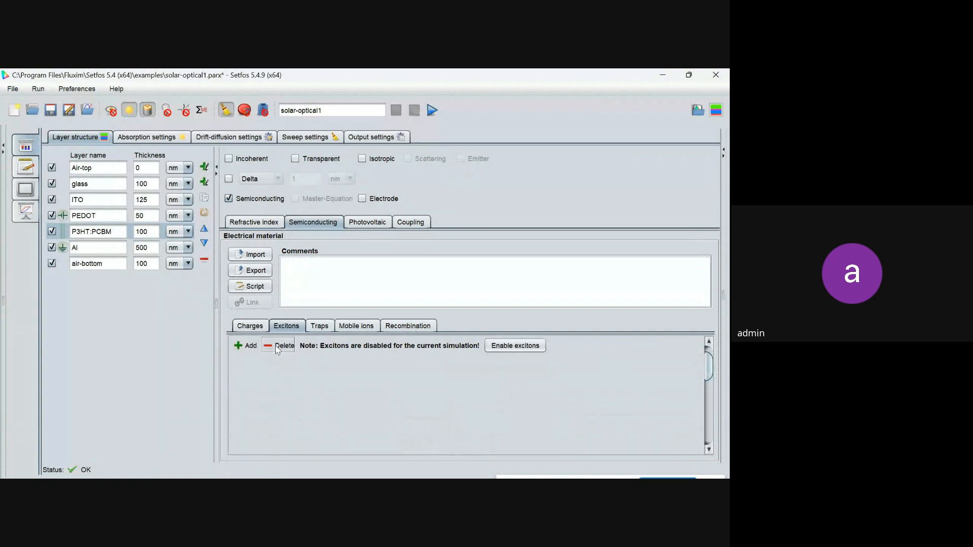
Enable trapping, SRH recombination and trap-trap recombination for the P3HT:PCBM material.
click(319, 329)
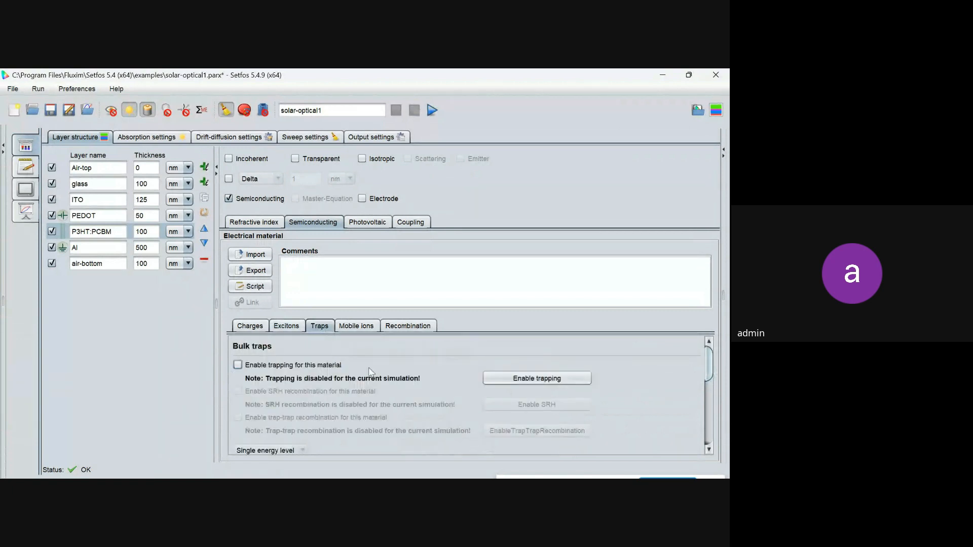
click(238, 365)
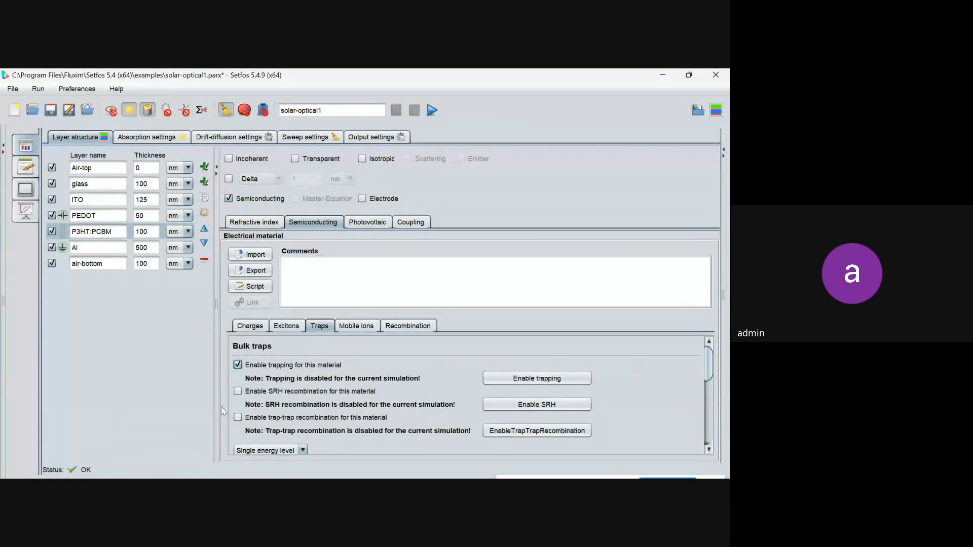
click(237, 391)
click(237, 417)
drag(706, 363, 706, 388)
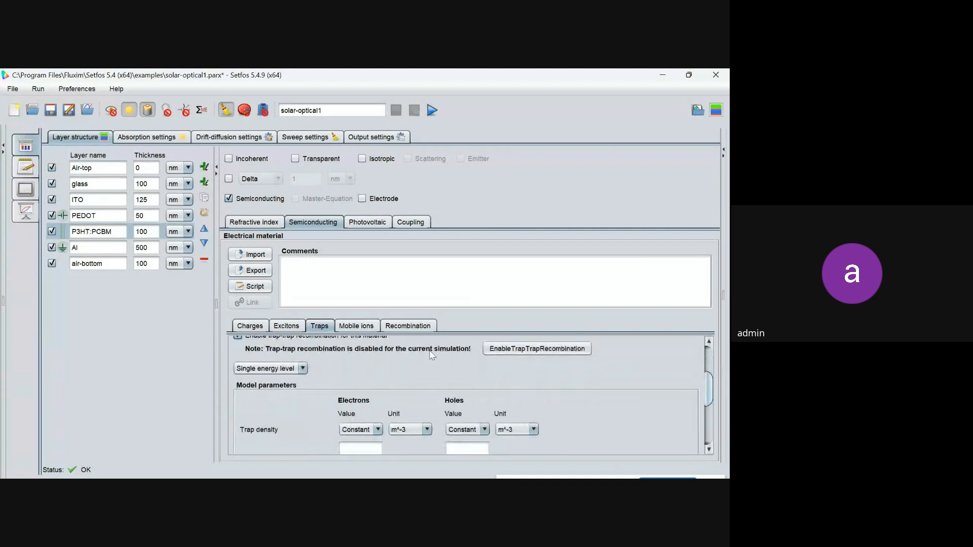
Compare the Exponential DOS and Gaussian DOS trap parameters and return the trap distribution to Single energy level.
click(277, 367)
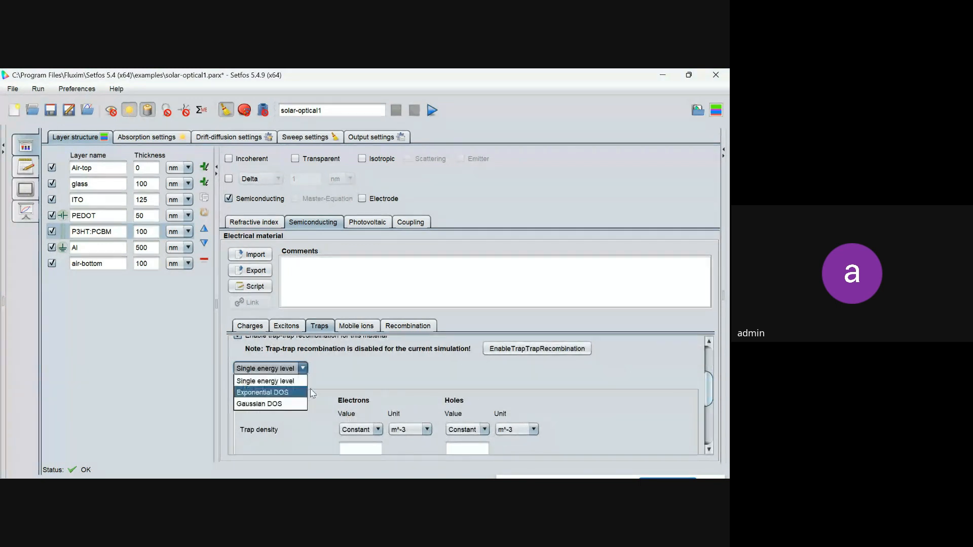
click(265, 394)
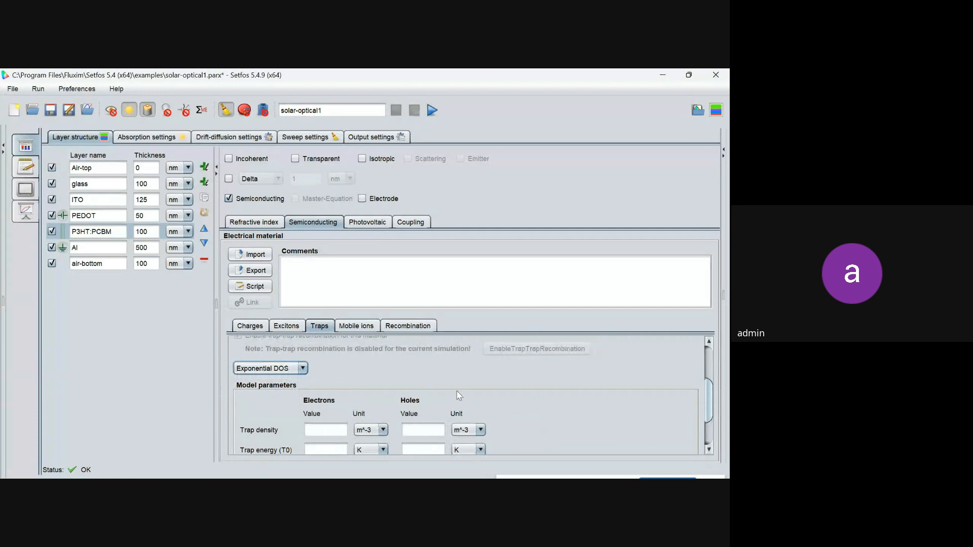
click(272, 369)
click(261, 405)
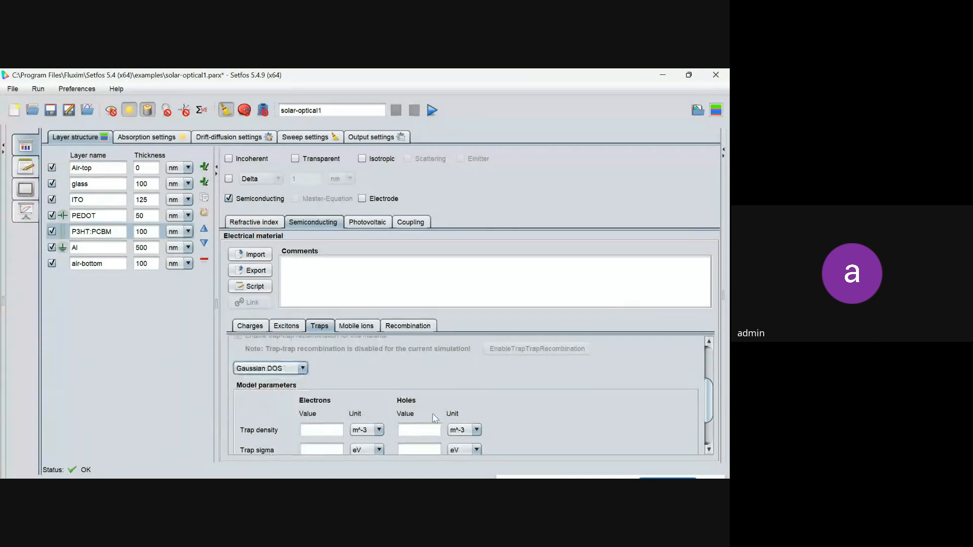
drag(709, 399, 707, 409)
click(298, 356)
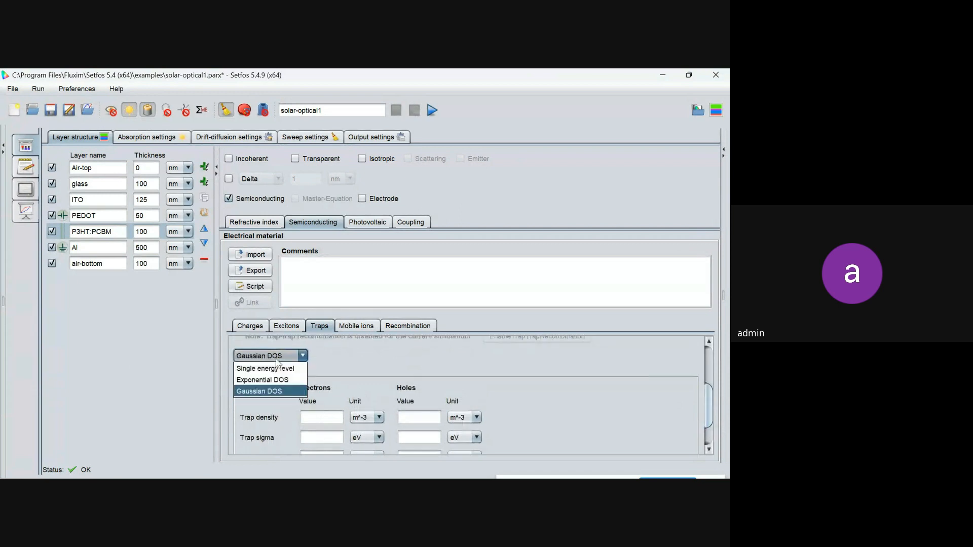
click(263, 380)
click(256, 356)
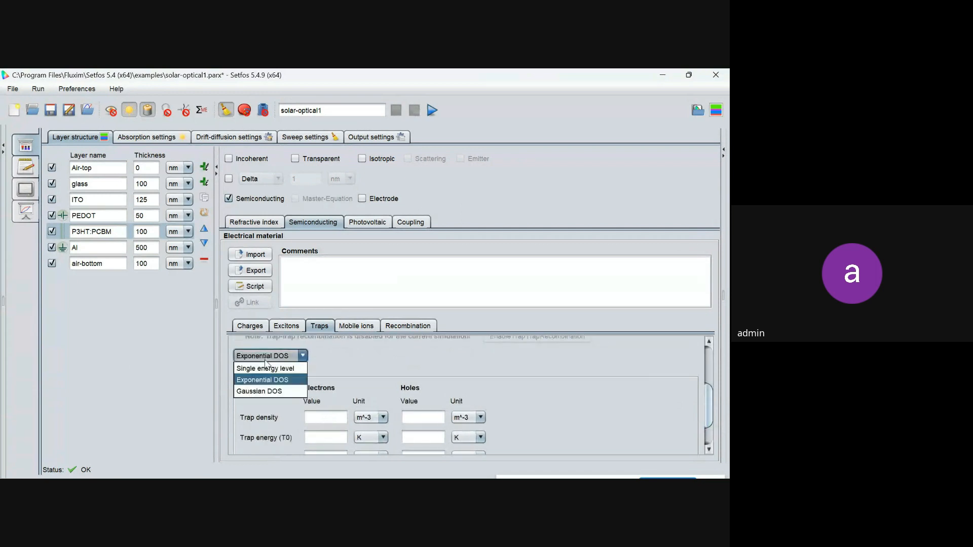
click(262, 369)
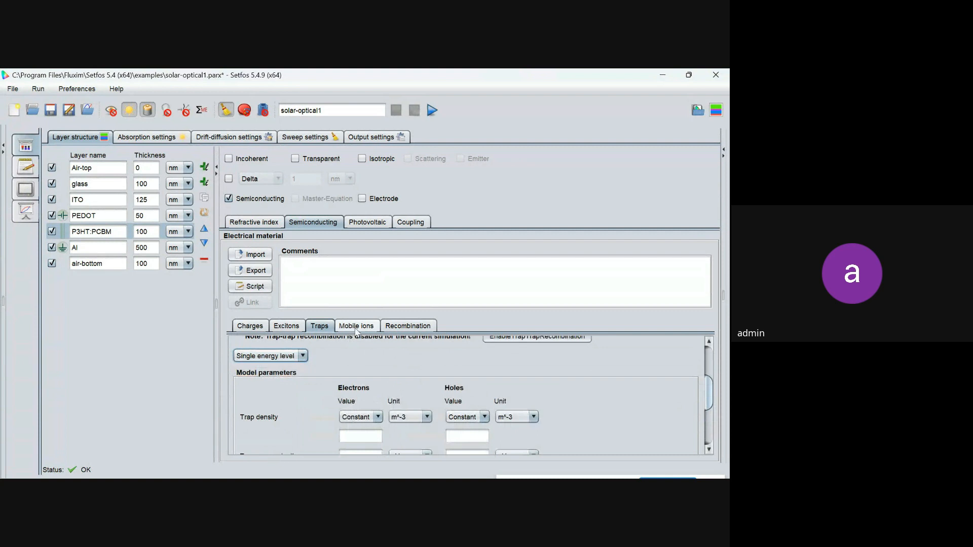
Disable SRH recombination and trapping for the P3HT:PCBM material.
click(709, 360)
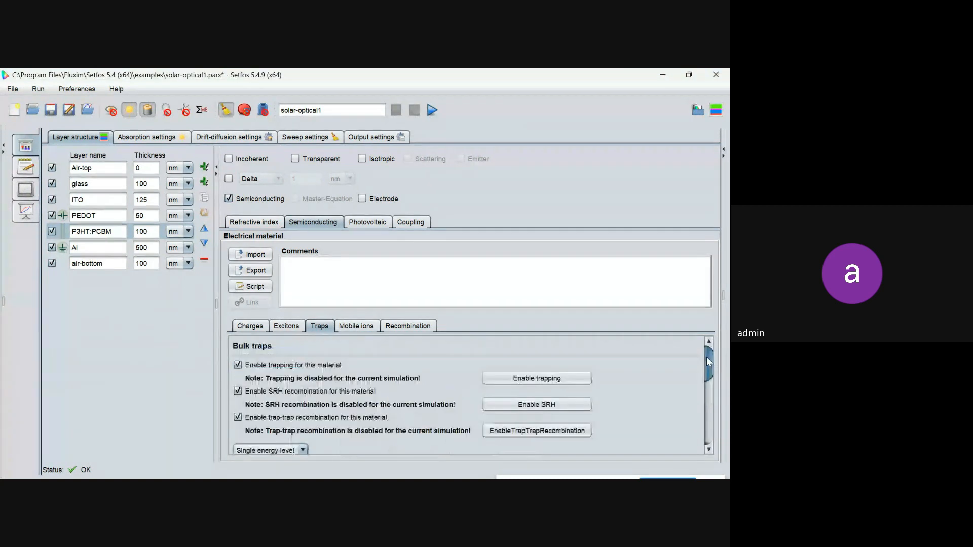
click(237, 391)
click(238, 365)
Enable mobile ions for the P3HT:PCBM material, examine the anion and cation mobility and density settings, and disable them.
click(352, 329)
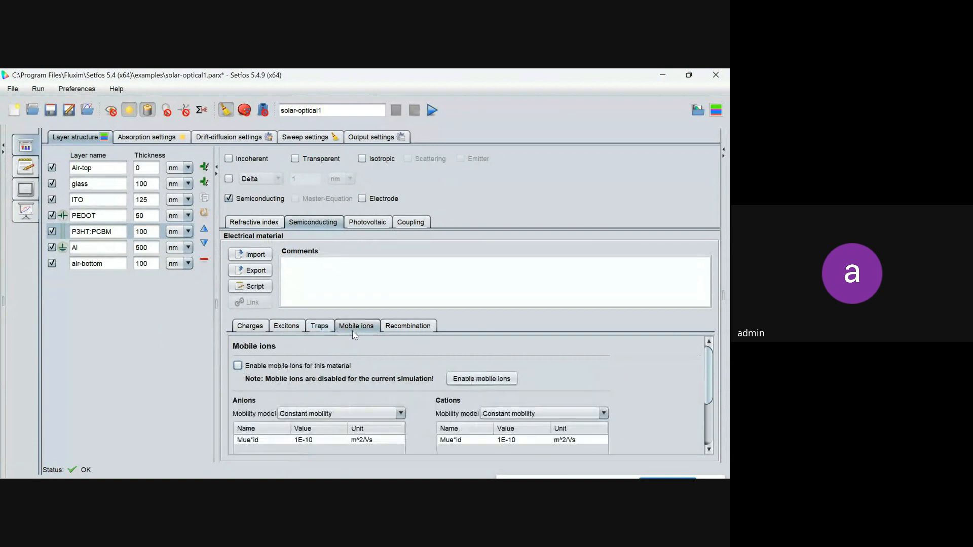
click(238, 366)
drag(710, 368, 707, 379)
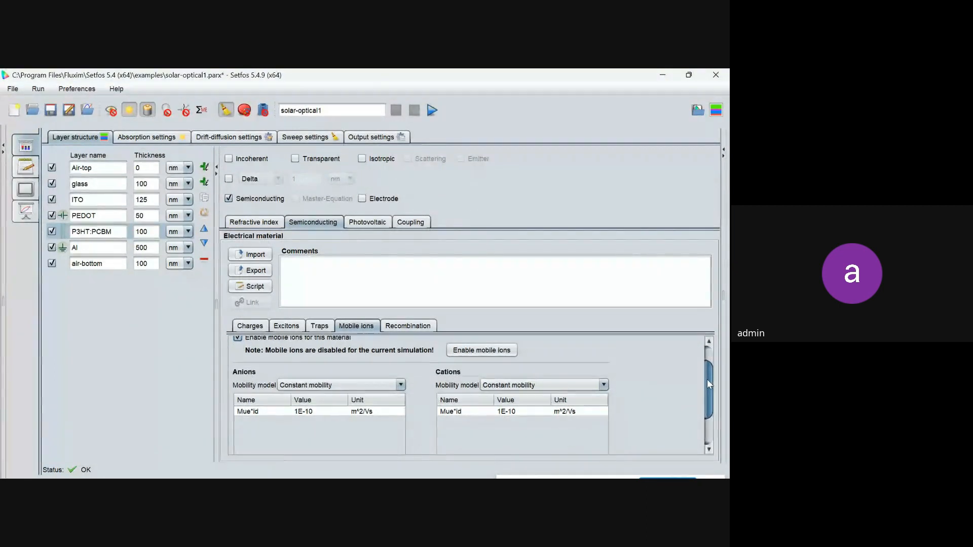
click(307, 388)
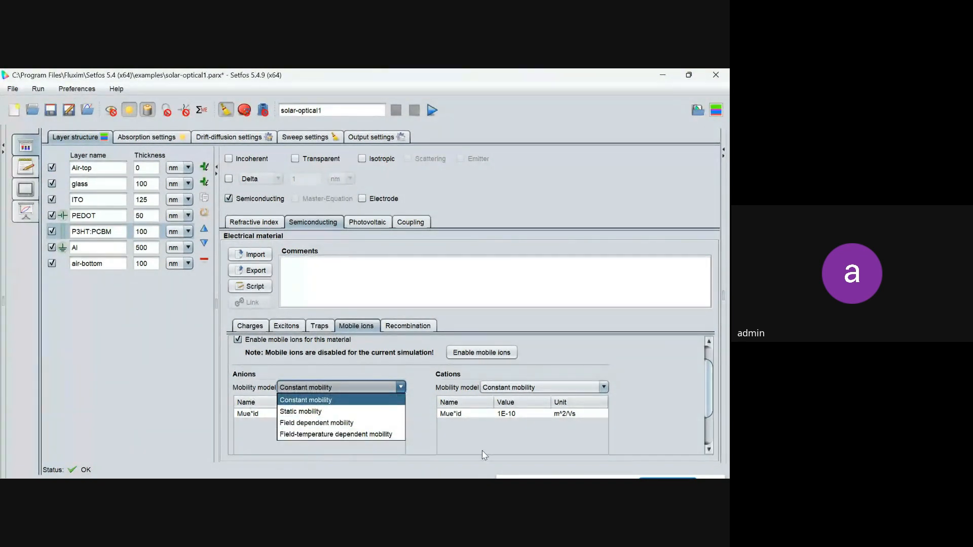
drag(708, 393, 708, 421)
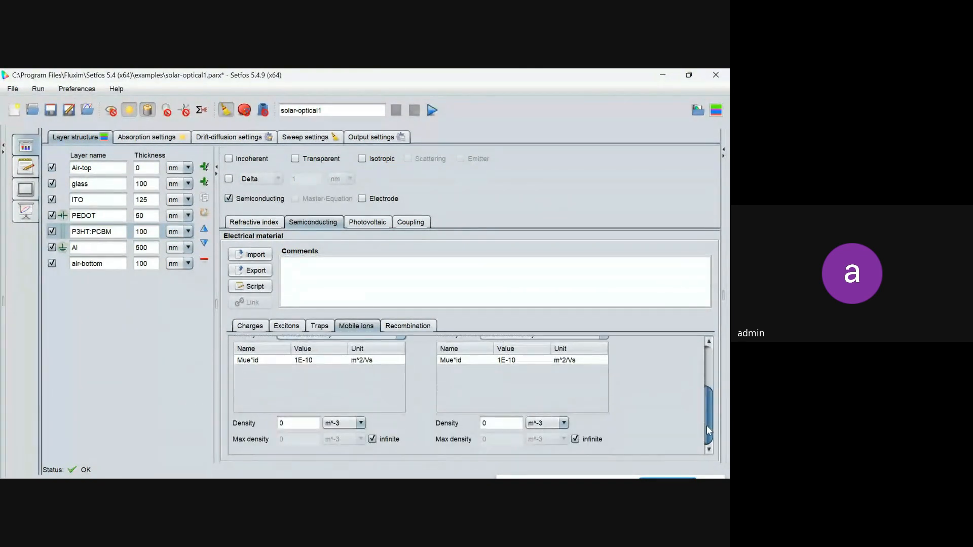
click(287, 424)
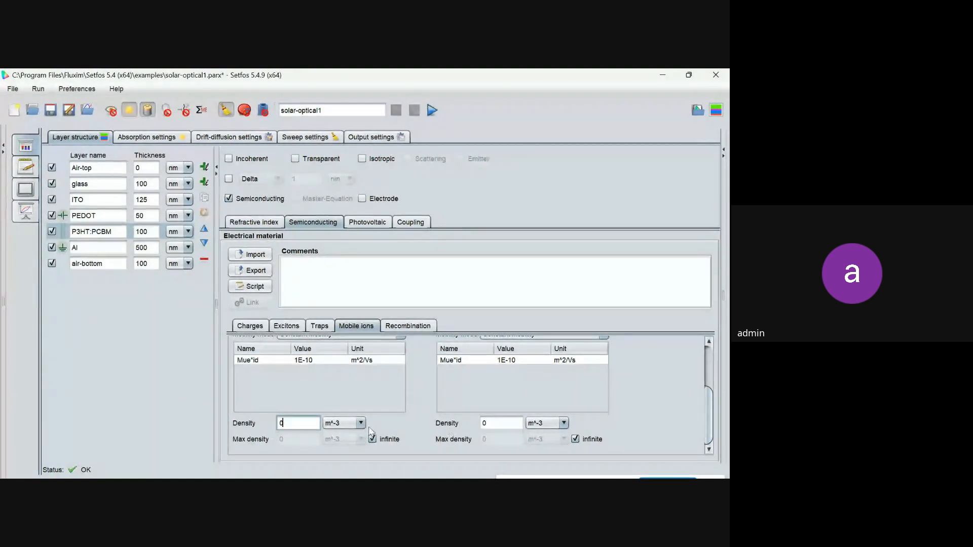
click(708, 368)
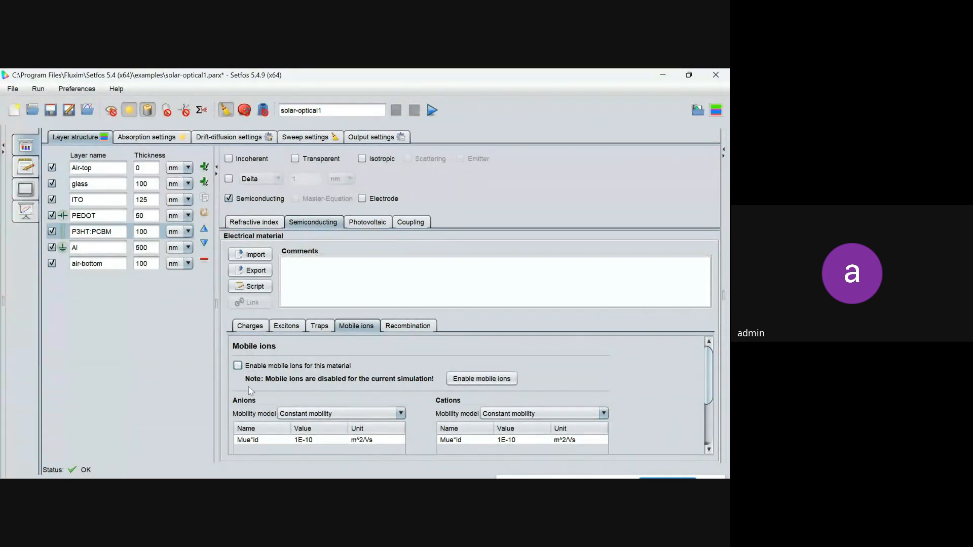
Review the bulk recombination models with Langevin kept, and enable impact ionization for the P3HT:PCBM layer.
click(400, 329)
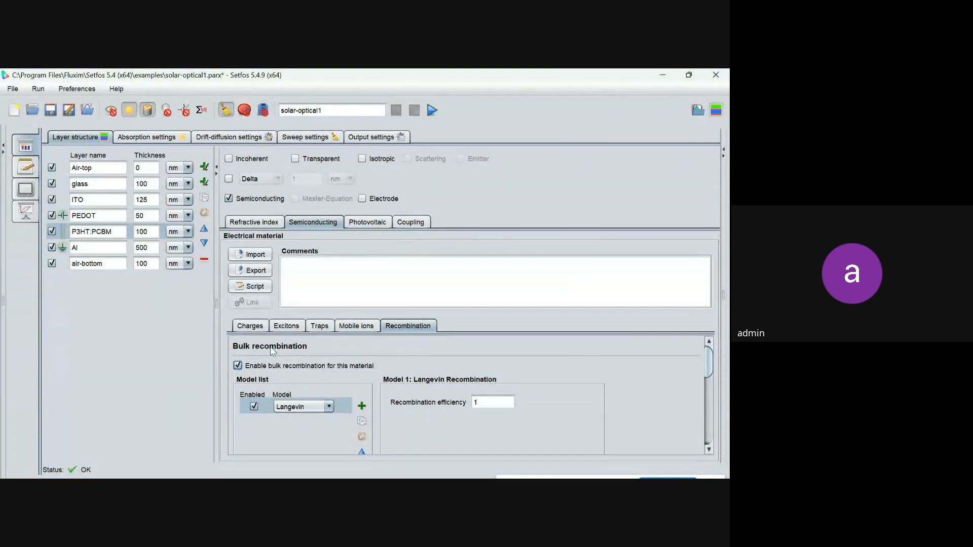
click(311, 407)
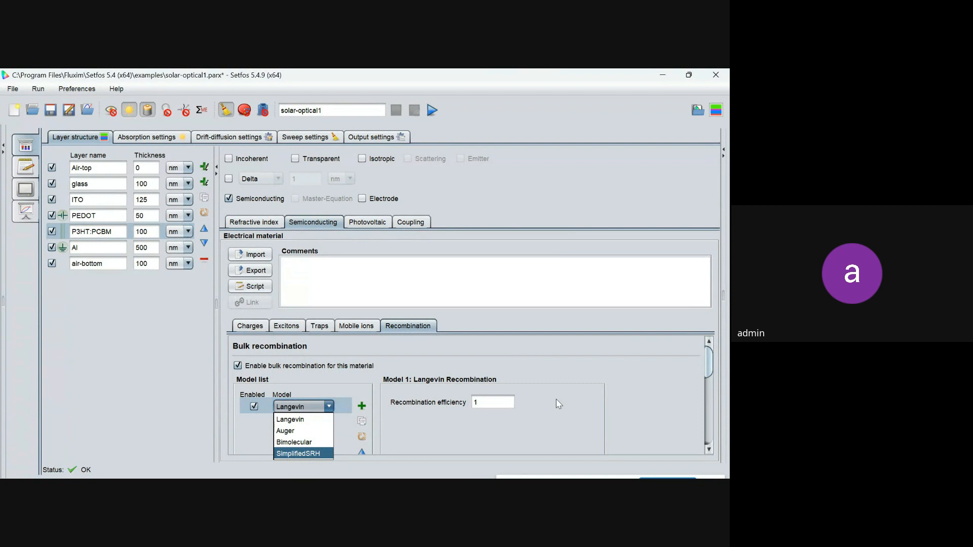
click(471, 407)
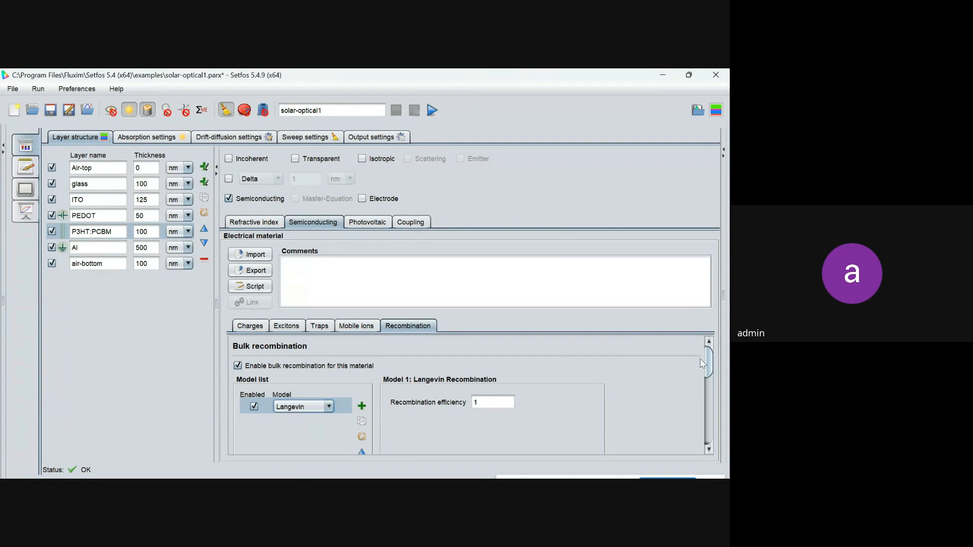
drag(708, 360, 708, 412)
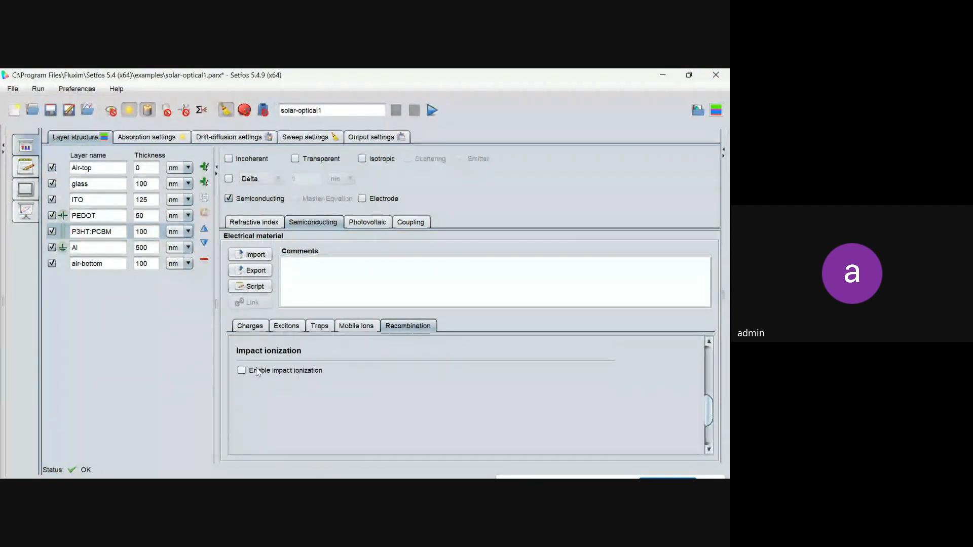
click(242, 371)
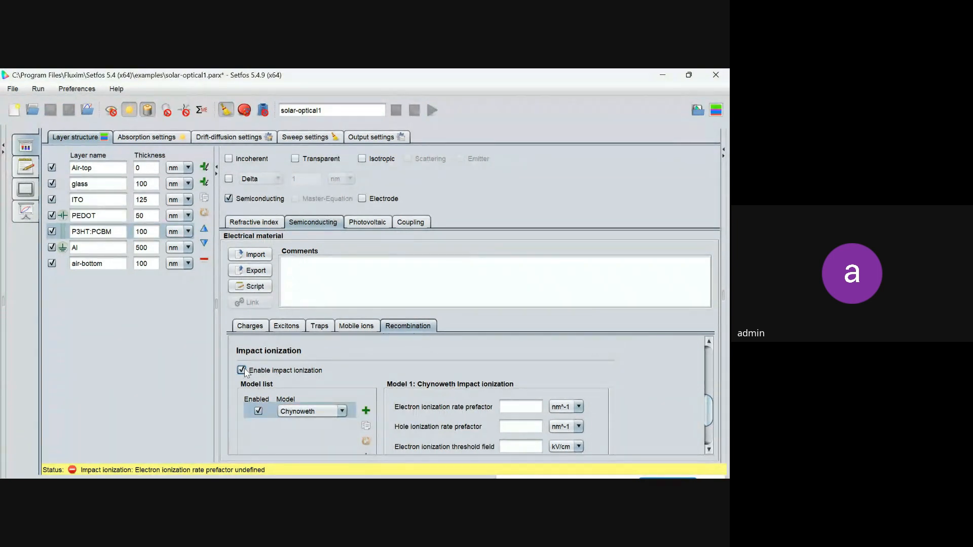
Compare the Thornber and ChynowethLinear impact ionization parameters for P3HT:PCBM and return the model to Chynoweth.
drag(708, 408, 708, 415)
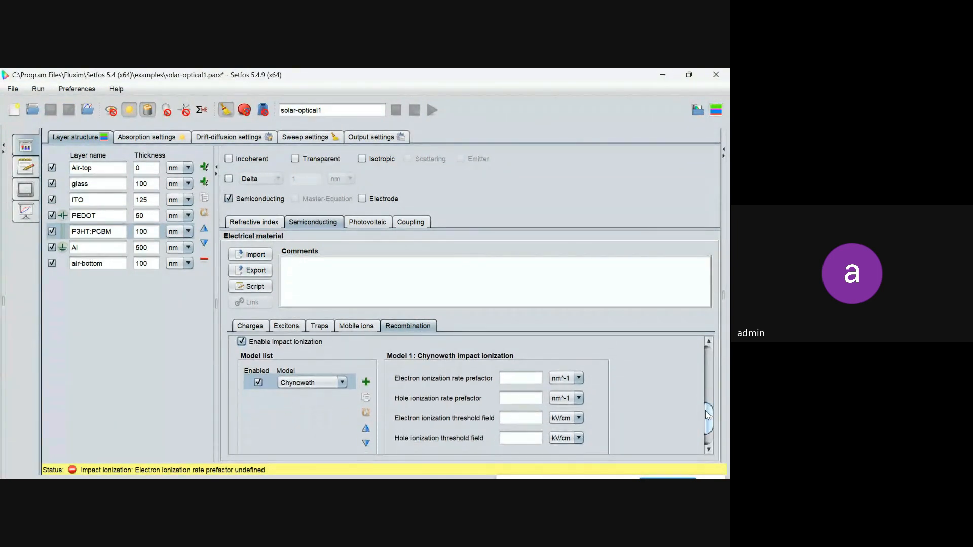
click(297, 386)
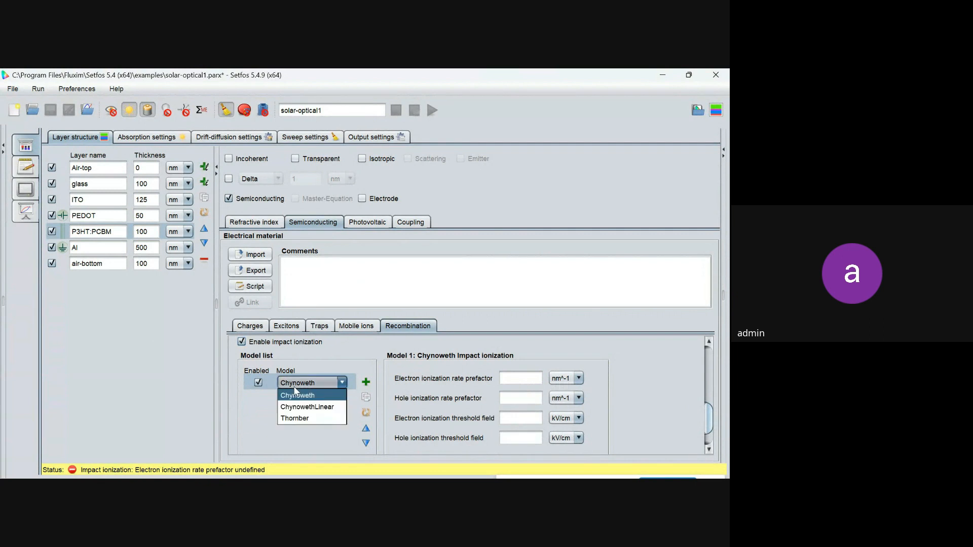
click(312, 418)
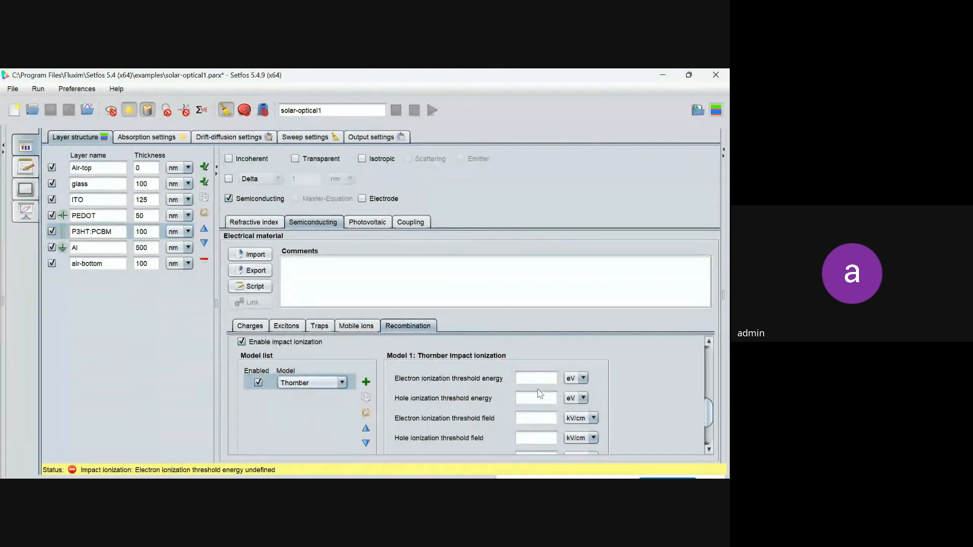
click(310, 388)
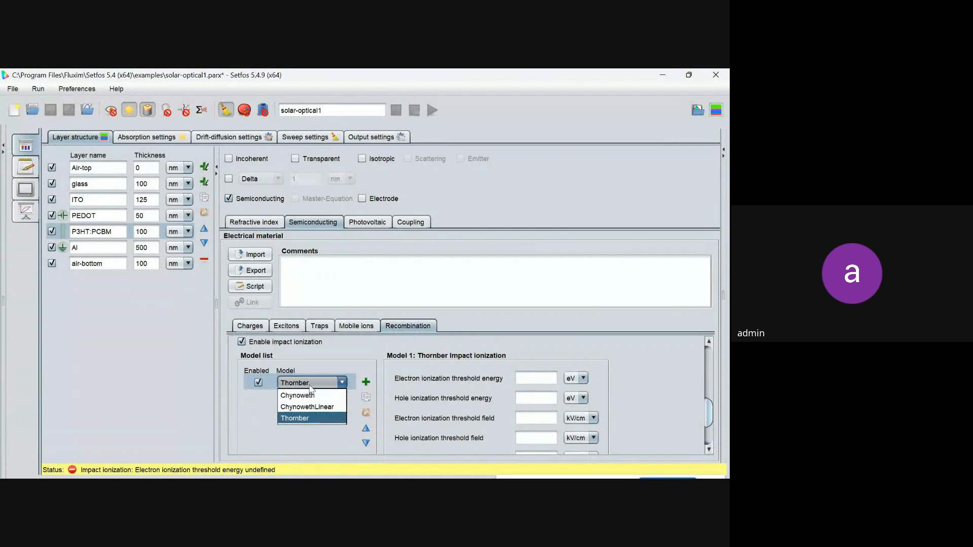
click(312, 406)
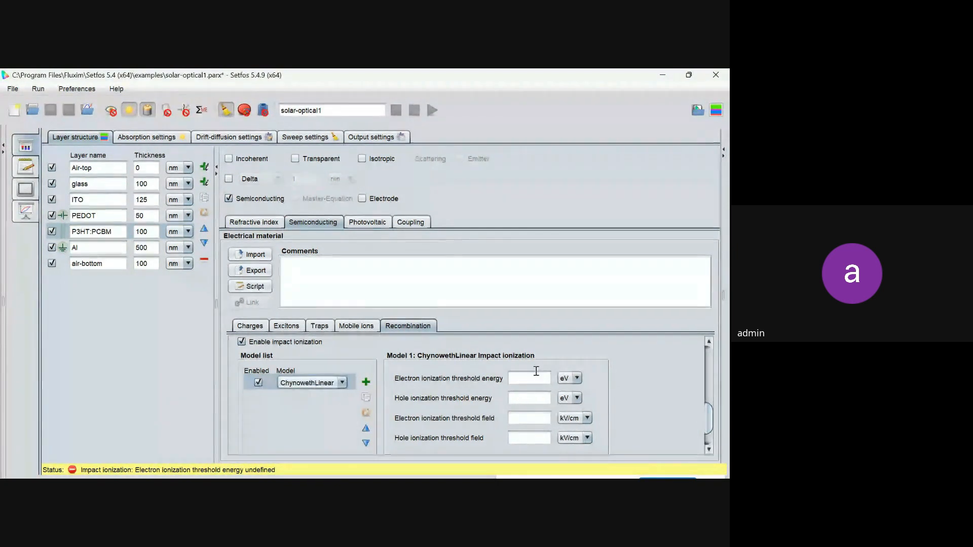
click(307, 384)
click(301, 394)
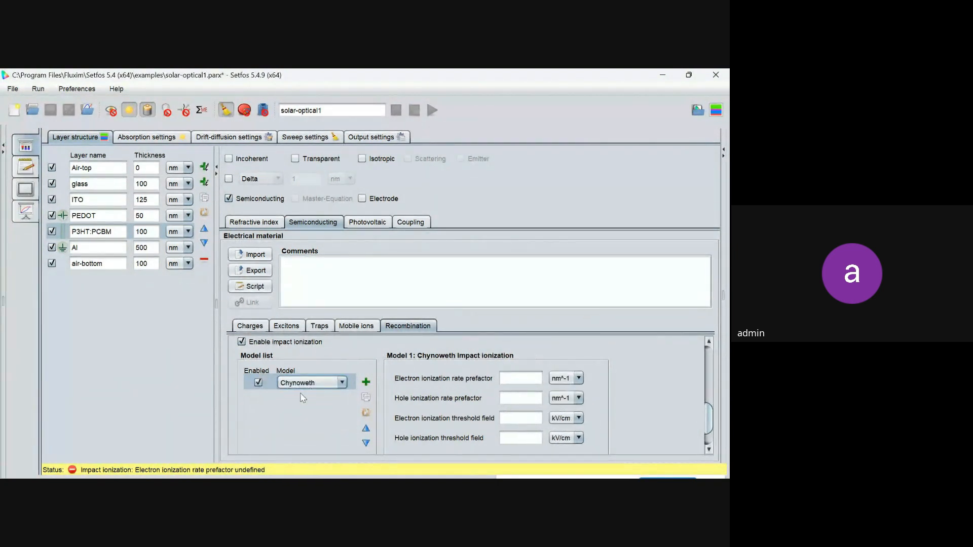
Disable impact ionization and bulk recombination for the P3HT:PCBM material.
click(242, 342)
scroll(708, 361, up, 10)
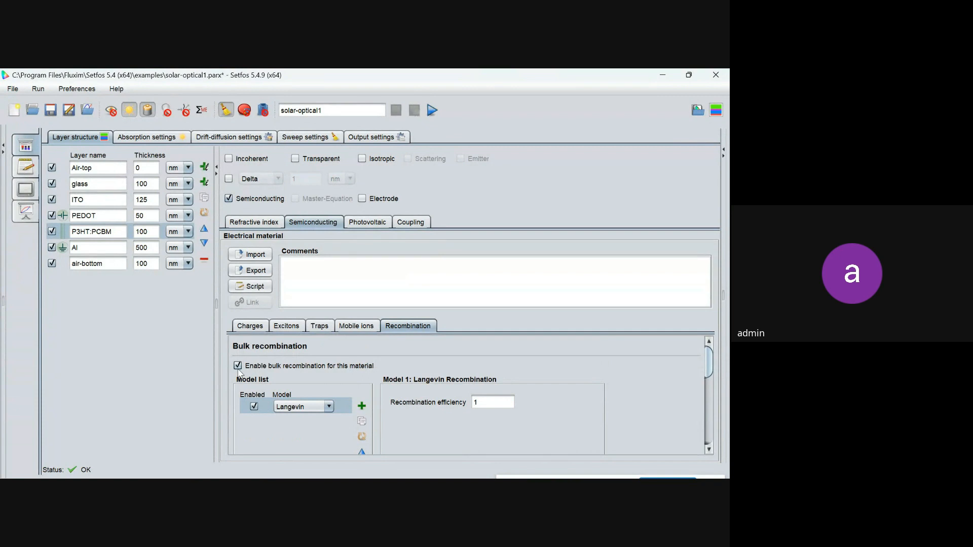
click(237, 366)
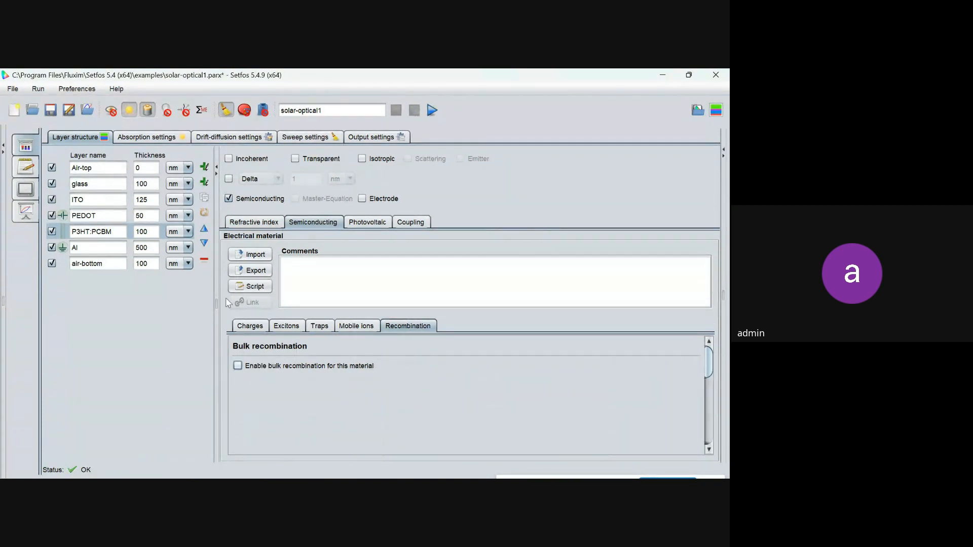
Import the electrical material file P3HT-PCBM.em from the mat folder into the P3HT:PCBM layer.
click(245, 258)
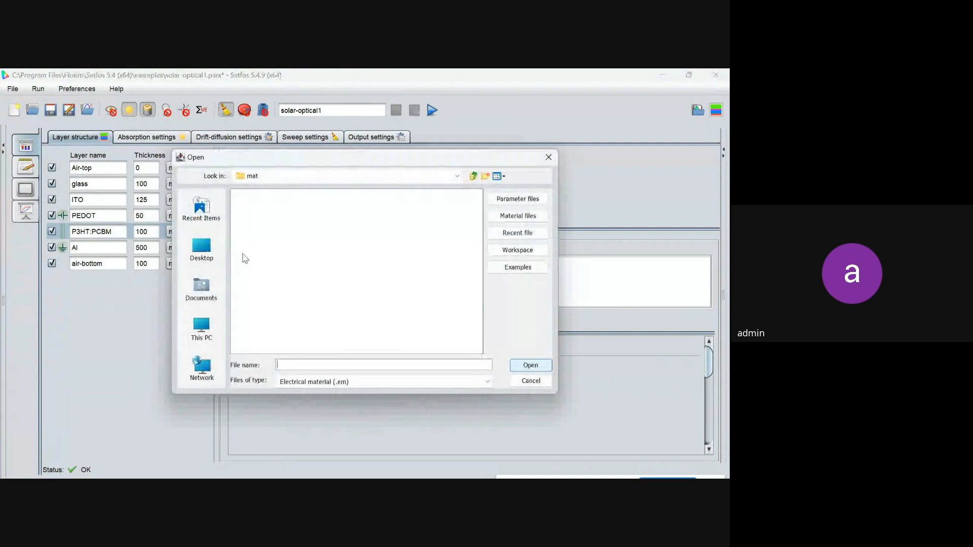
drag(360, 166, 251, 98)
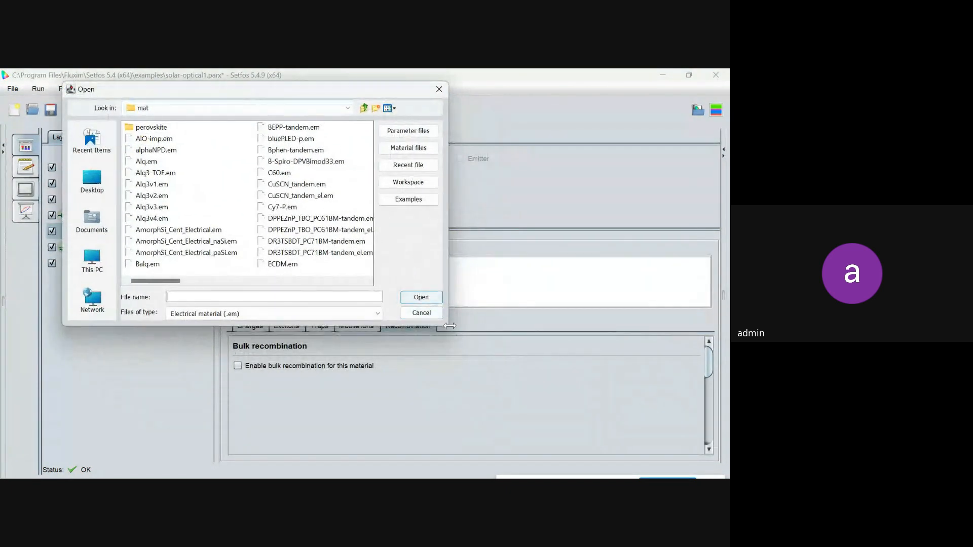
drag(448, 328, 729, 475)
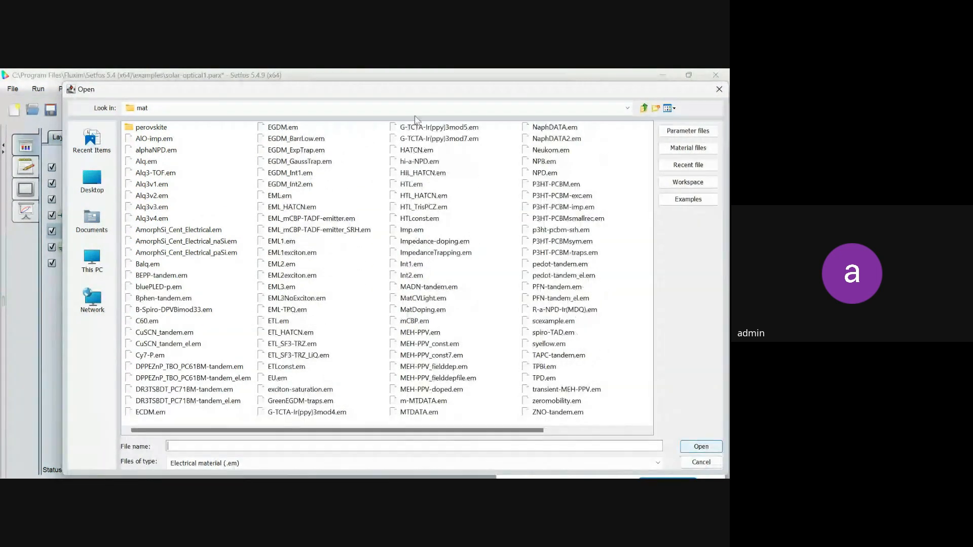
drag(366, 91, 322, 80)
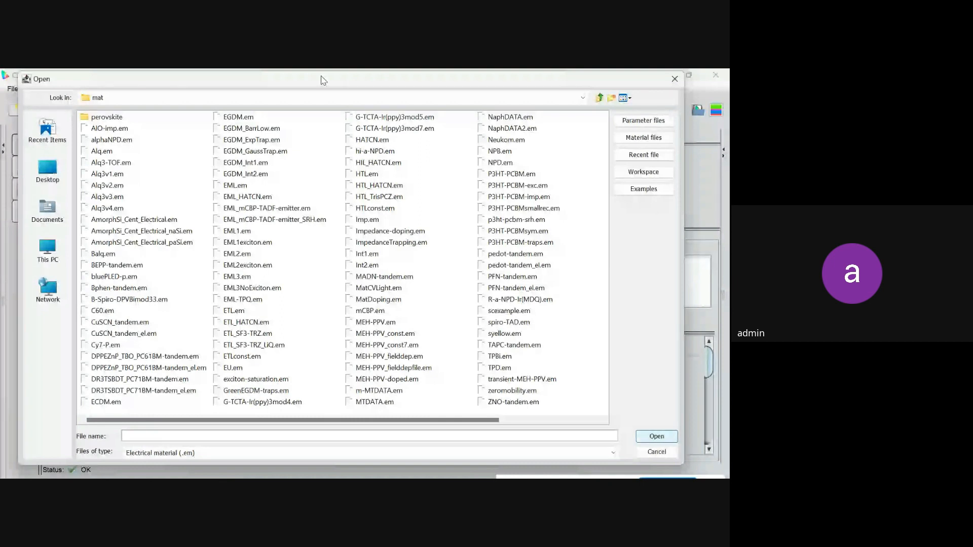
click(127, 269)
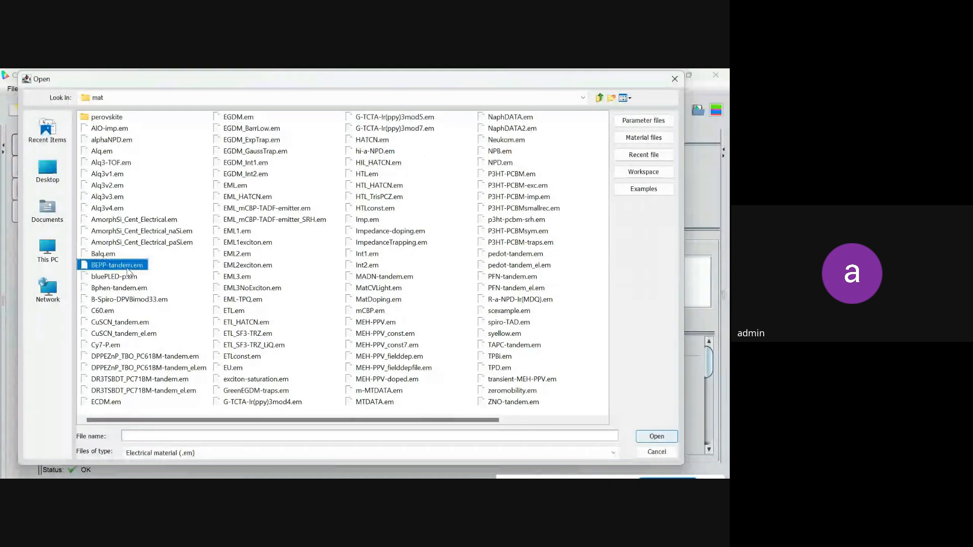
key(p)
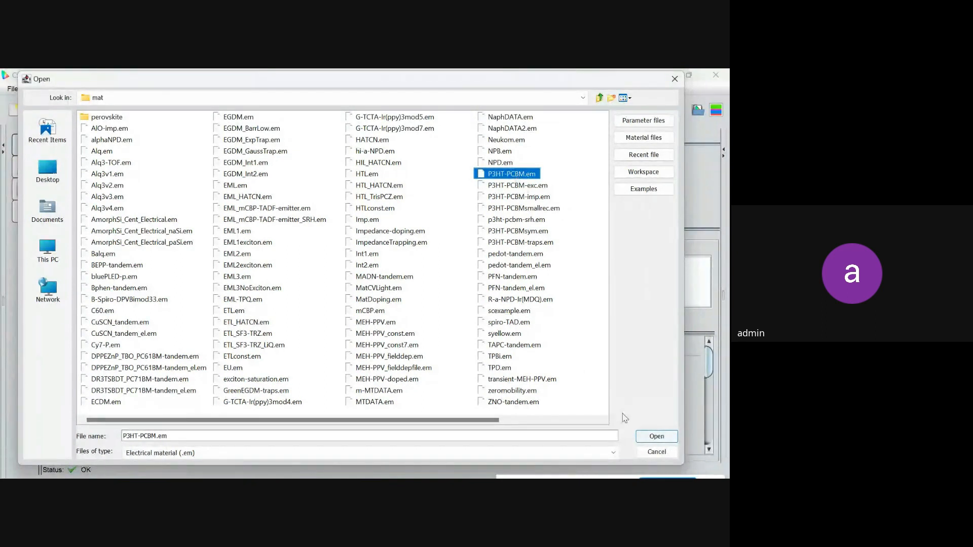
click(655, 438)
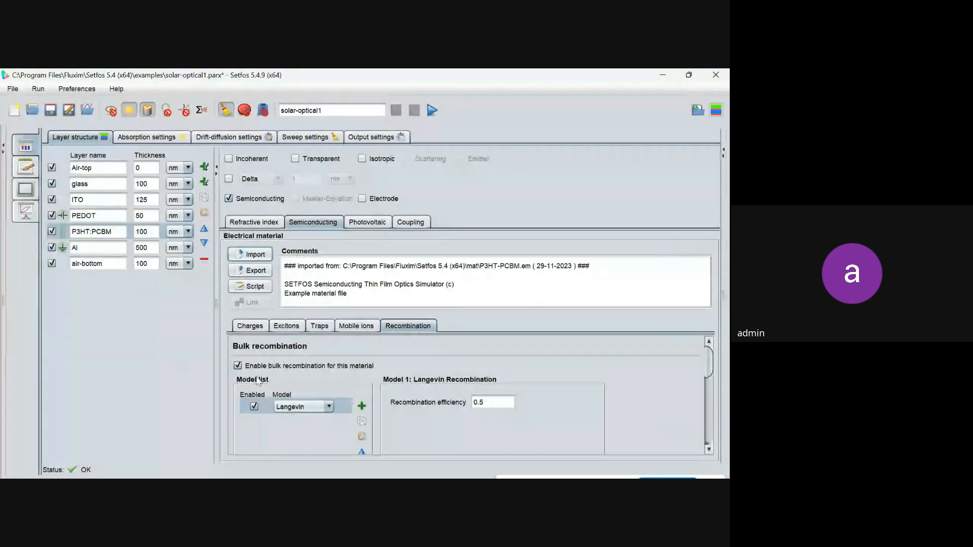
Review the imported material's charge parameters and its script, examining energy levels, dielectric constant, N0, mobility and recombination entries.
click(250, 326)
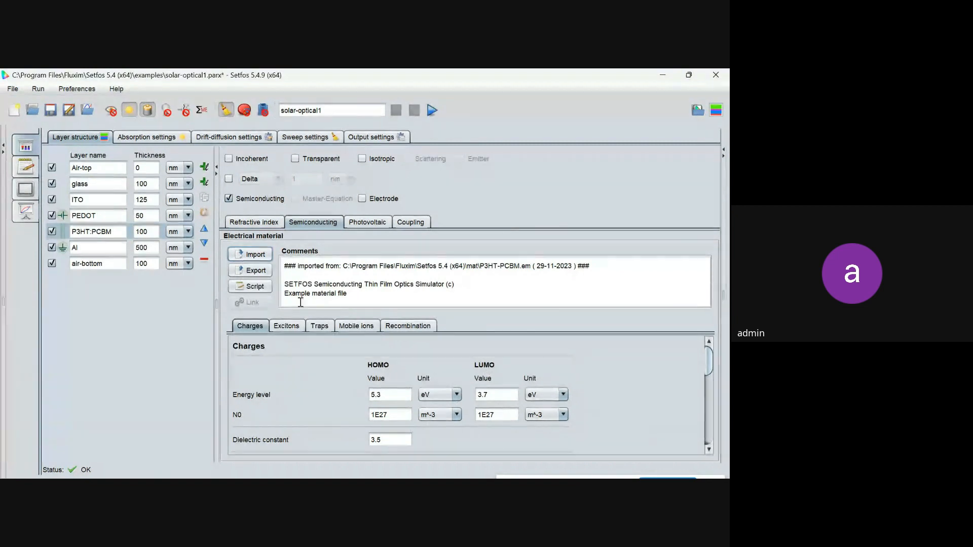
click(251, 286)
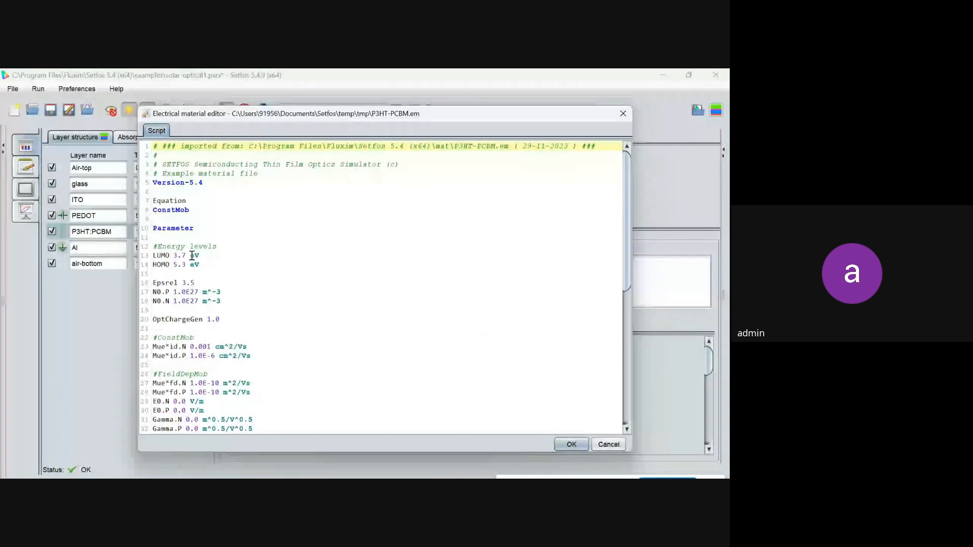
drag(200, 265, 161, 258)
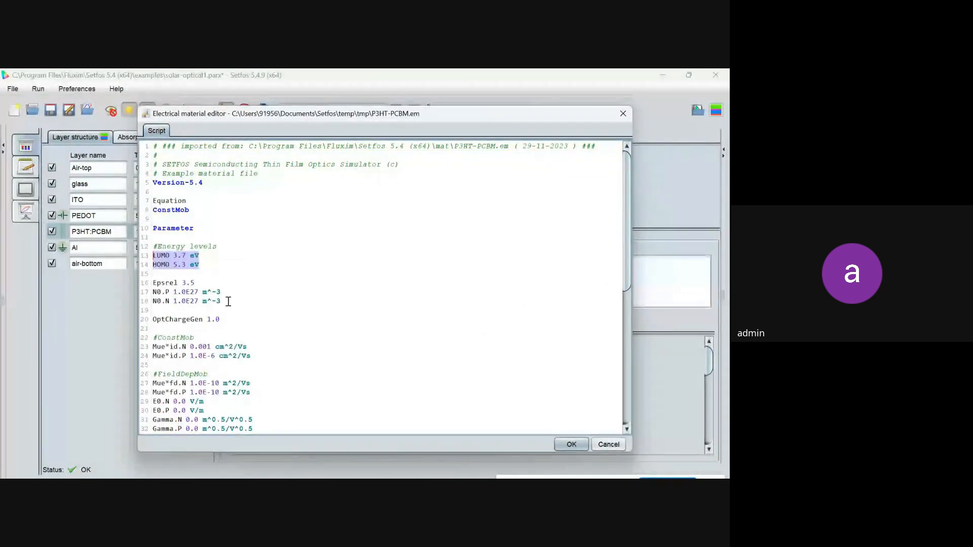
click(198, 282)
drag(198, 283, 151, 283)
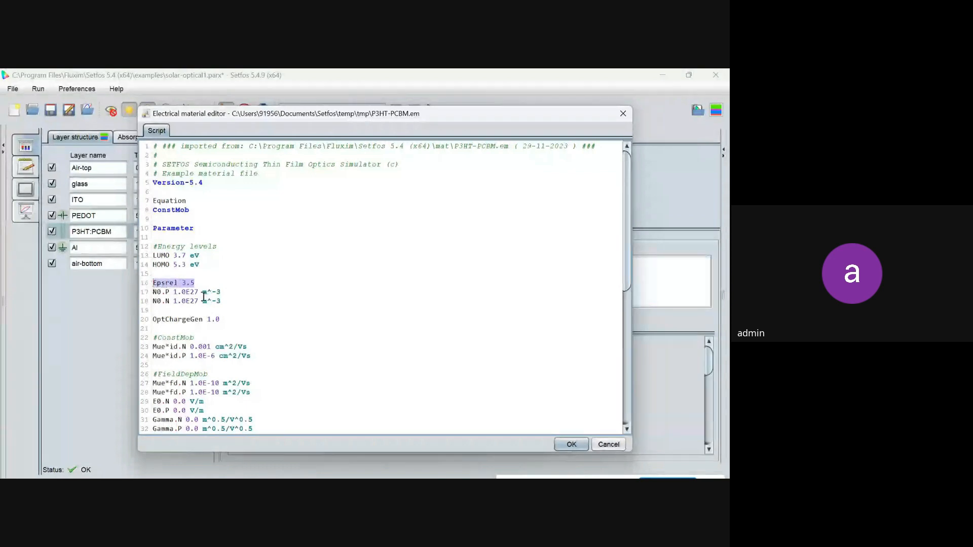
drag(234, 300, 153, 282)
drag(248, 322, 252, 356)
click(158, 347)
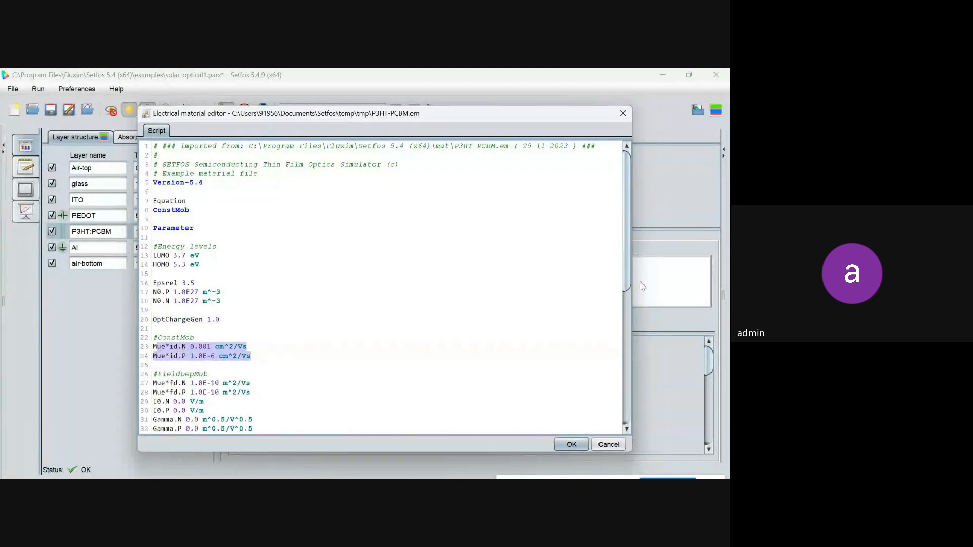
drag(627, 282, 610, 425)
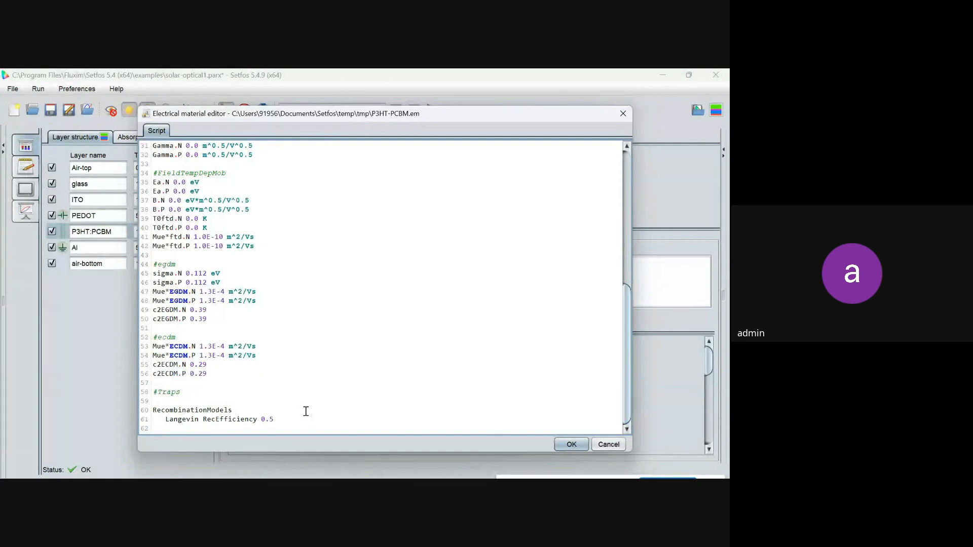
click(571, 446)
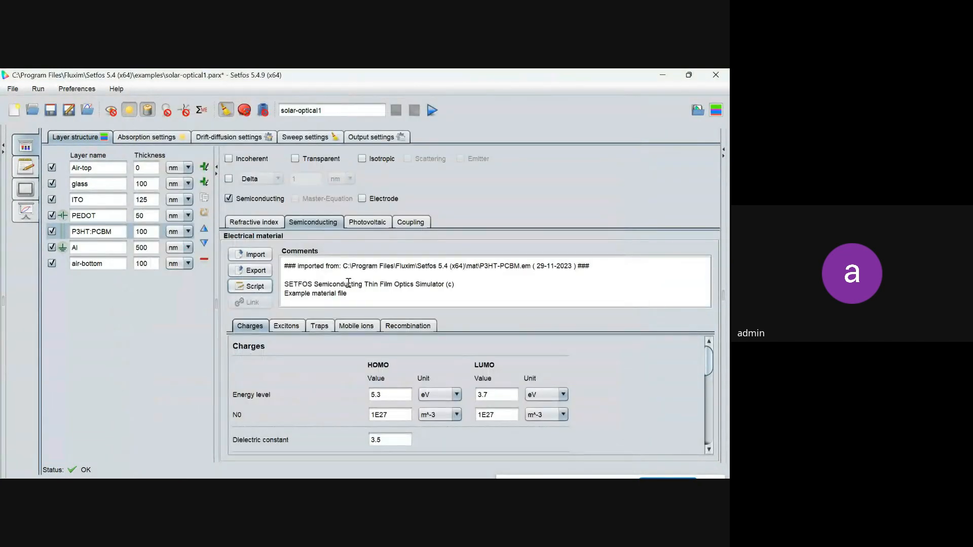
Rename the simulation as solar-optical1-electrical and run it.
click(360, 114)
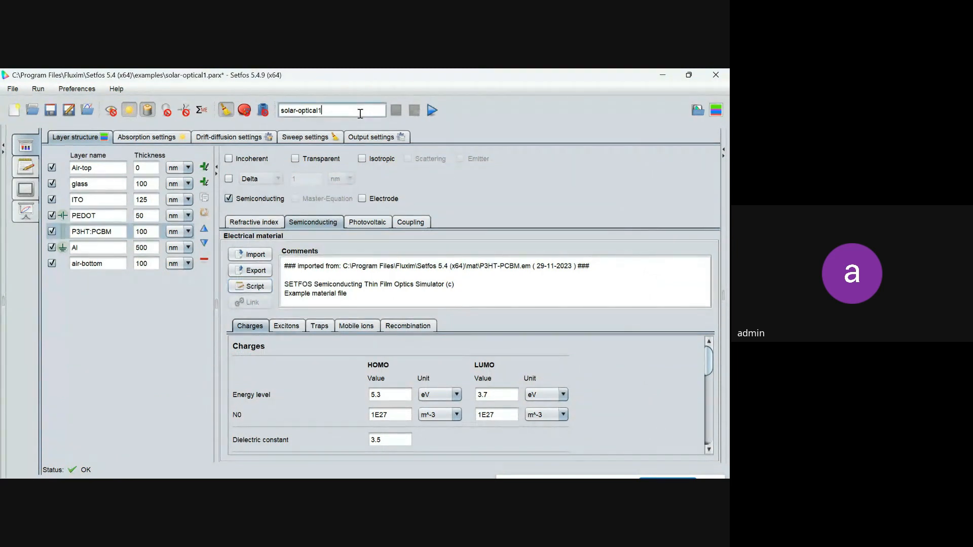
text(-electrical)
click(433, 111)
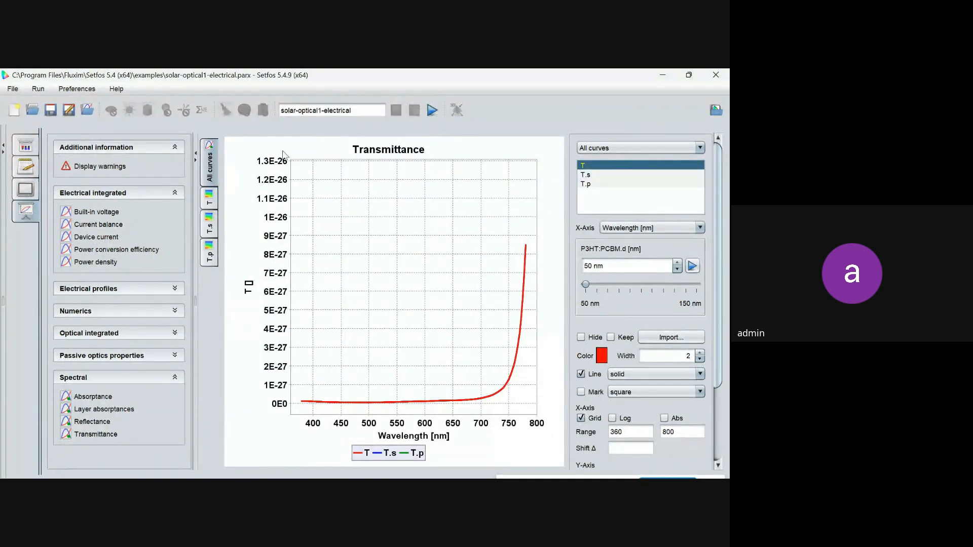
Examine the device current and power conversion efficiency plots against P3HT:PCBM thickness, and return to the simulation setup.
click(93, 237)
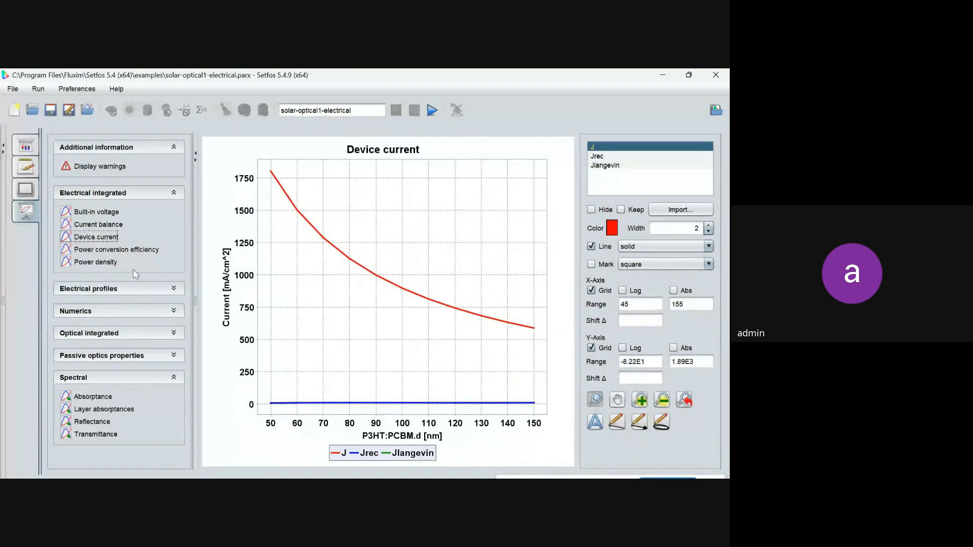
click(126, 250)
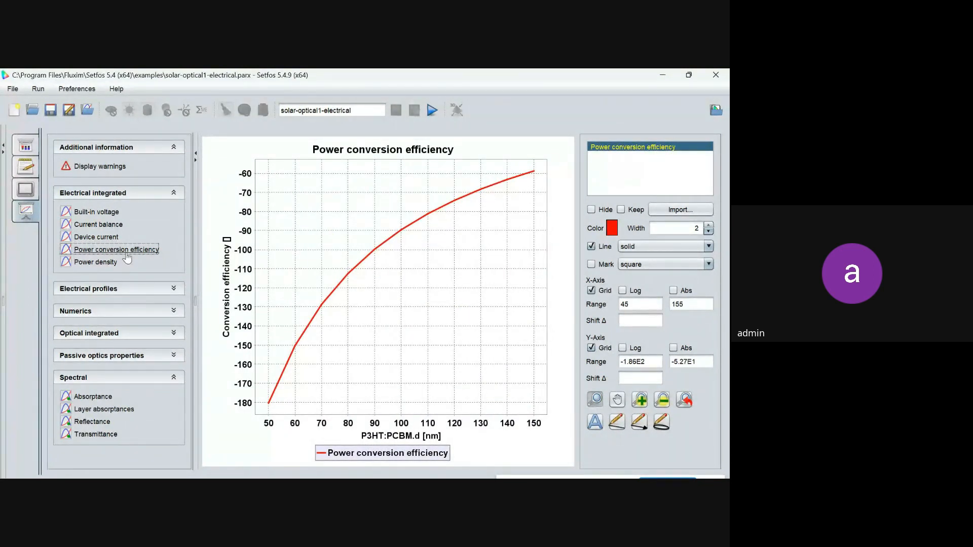
click(24, 144)
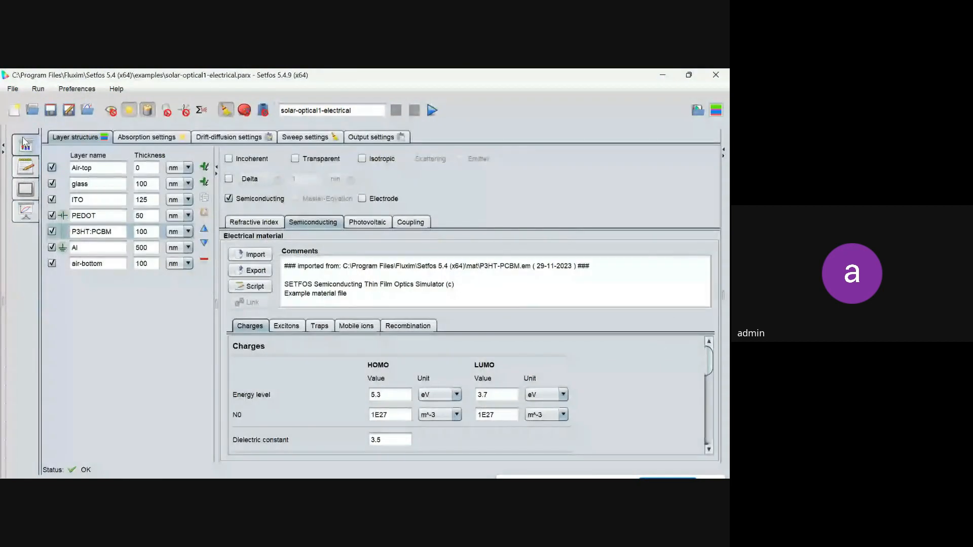
Clear the electrical source voltage value in the drift-diffusion general settings.
click(218, 140)
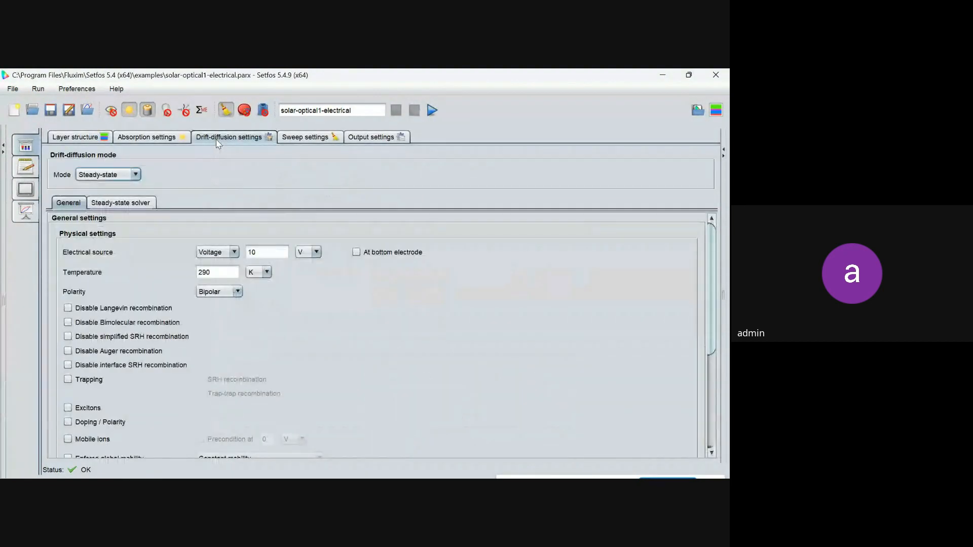
click(258, 252)
key(BackSpace)
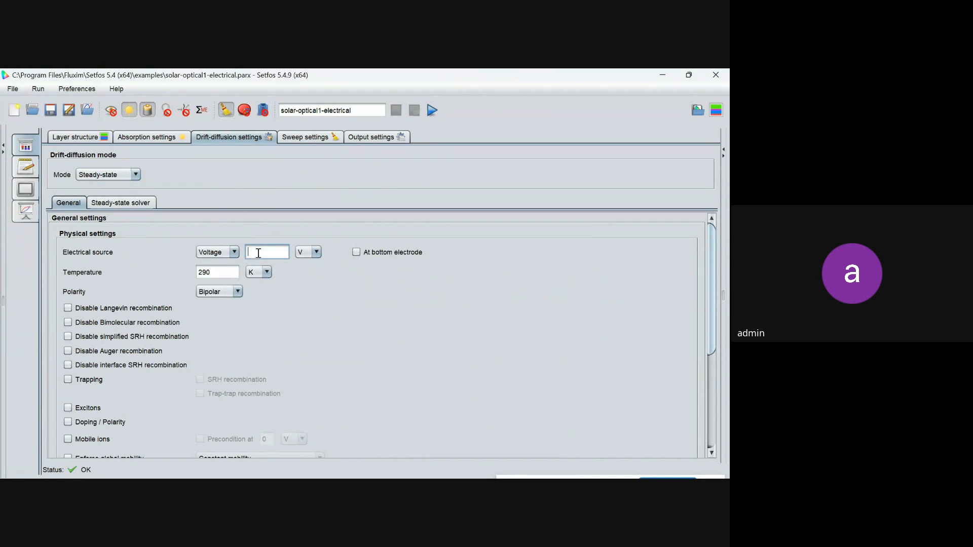
Add a second sweep, place it above the P3HT:PCBM.d sweep, and assign it the electrical Voltage parameter.
click(323, 138)
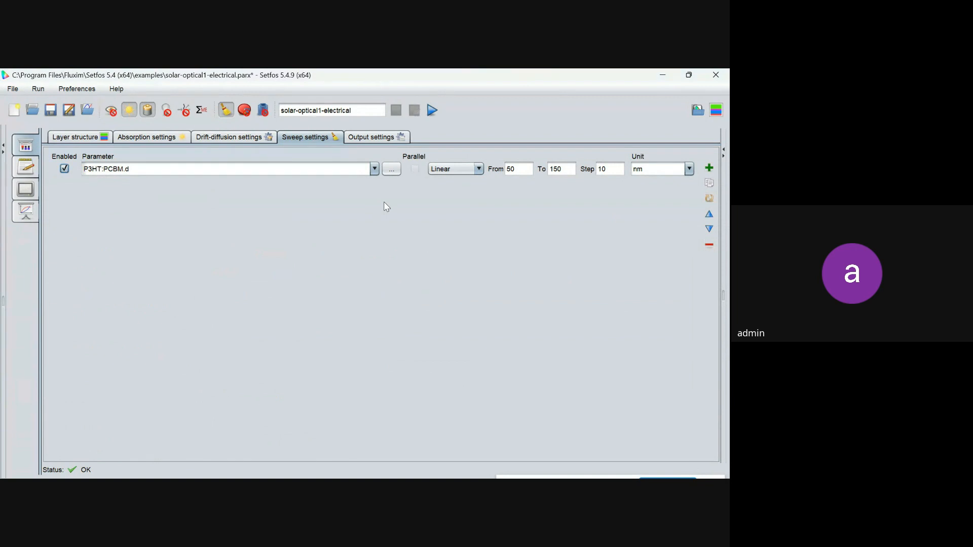
click(709, 168)
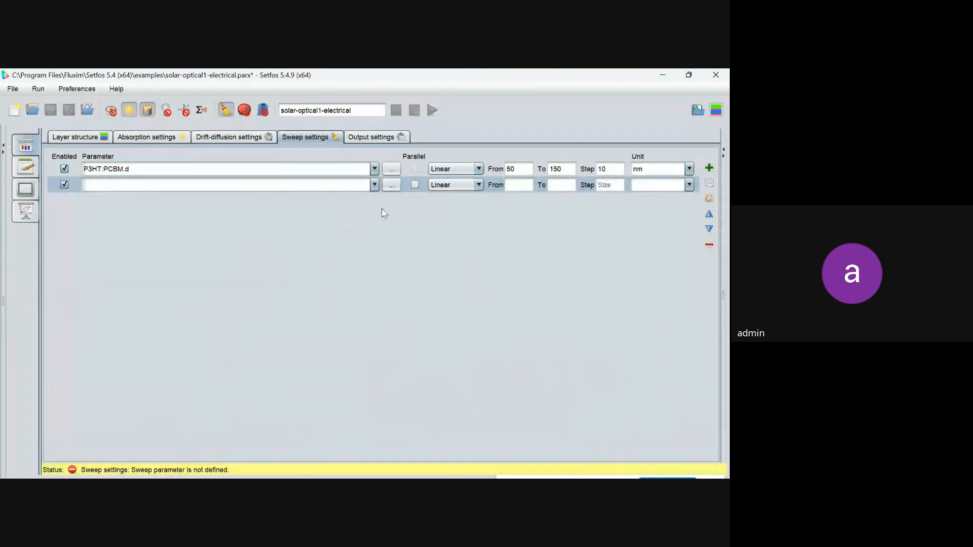
click(709, 215)
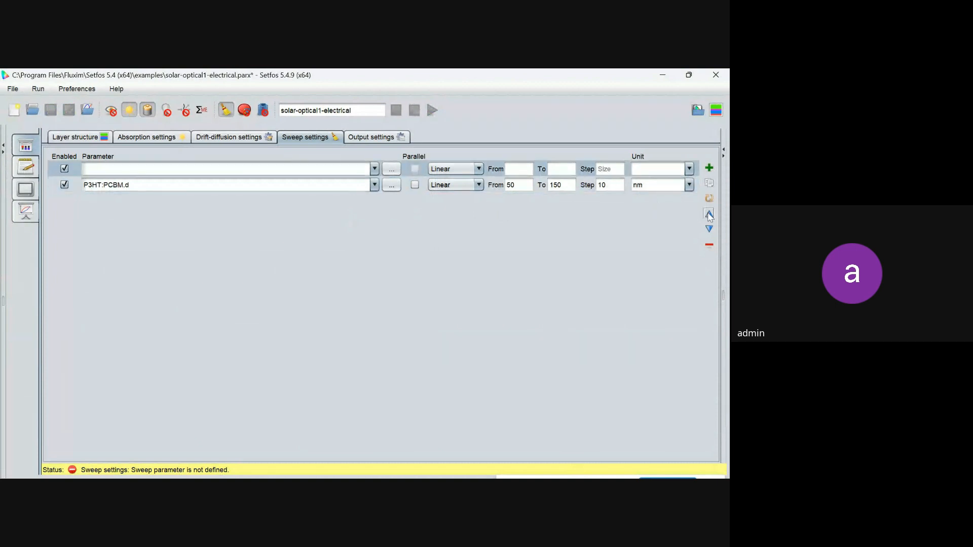
click(391, 169)
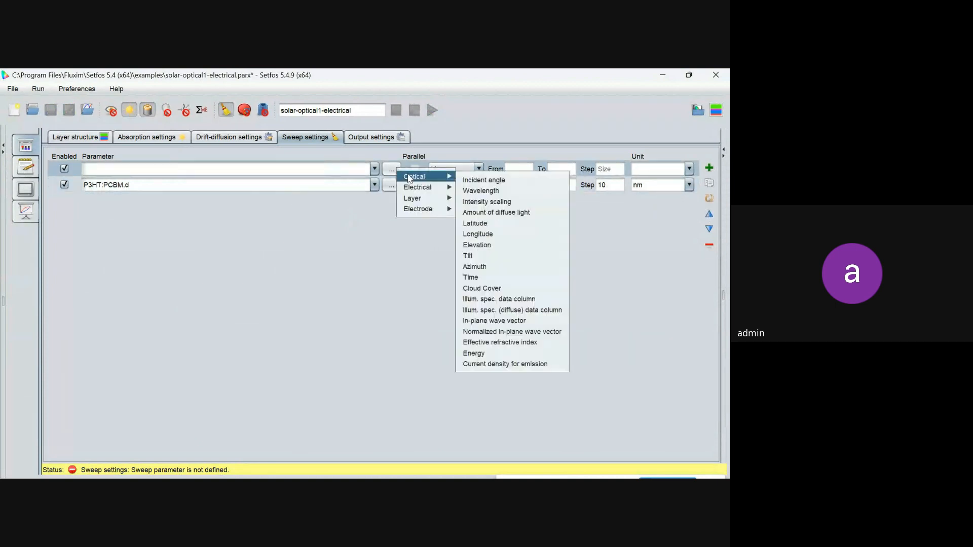
mouse_move(417, 187)
click(474, 192)
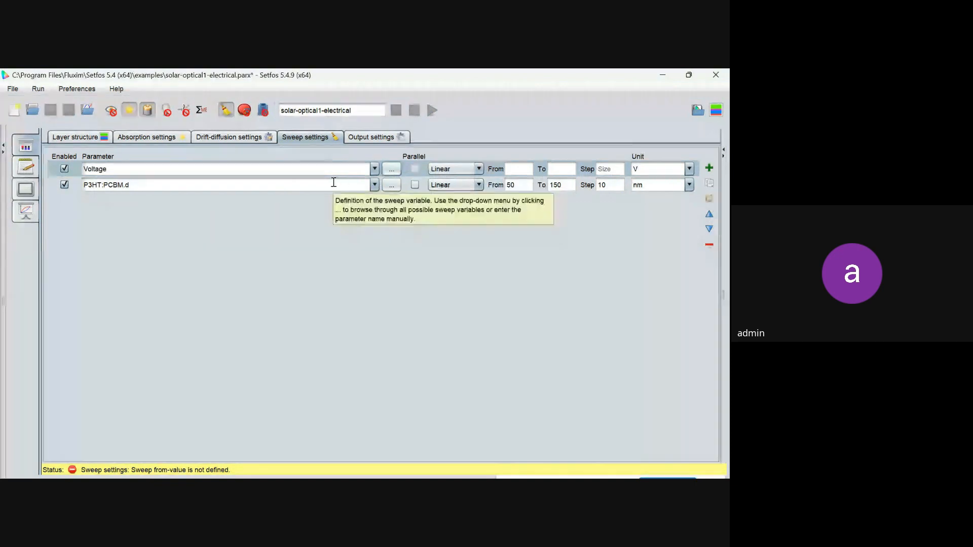
Set the Voltage sweep to run linearly from -1 to 1 V in steps of 0.1 V.
click(512, 169)
text(-)
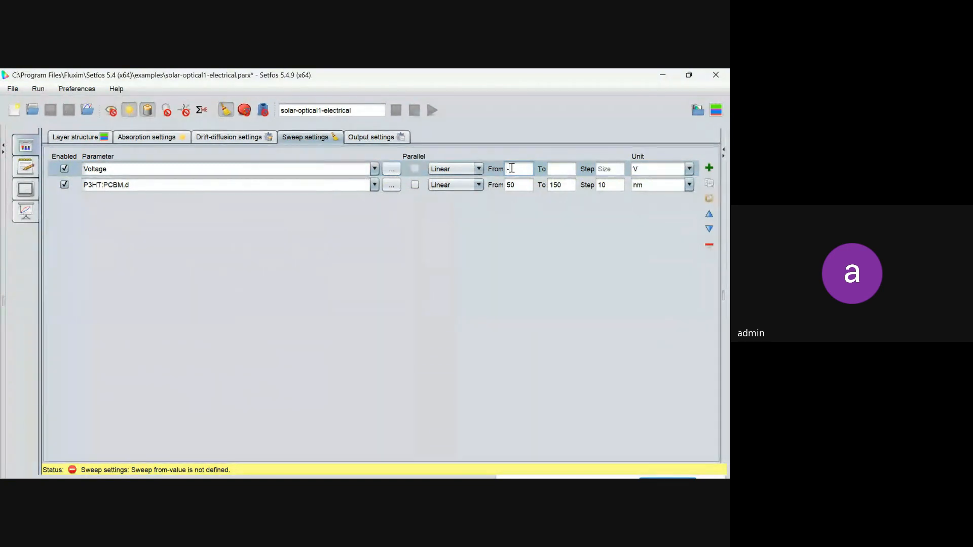
text(1)
click(558, 169)
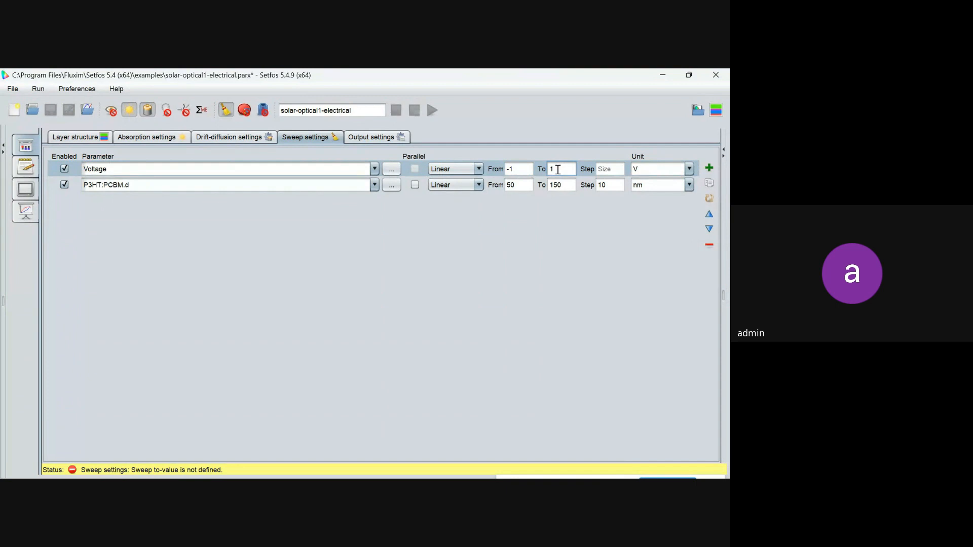
text(1)
click(618, 170)
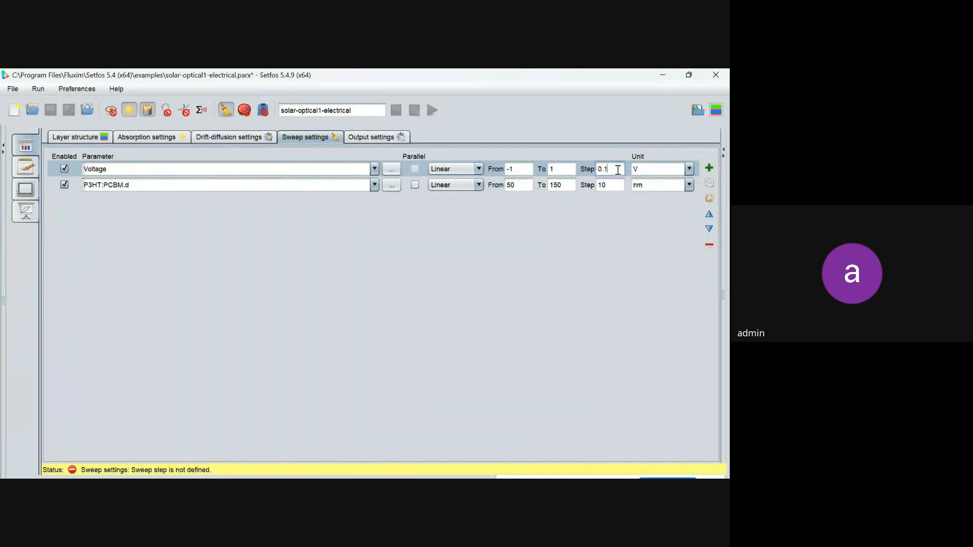
click(563, 169)
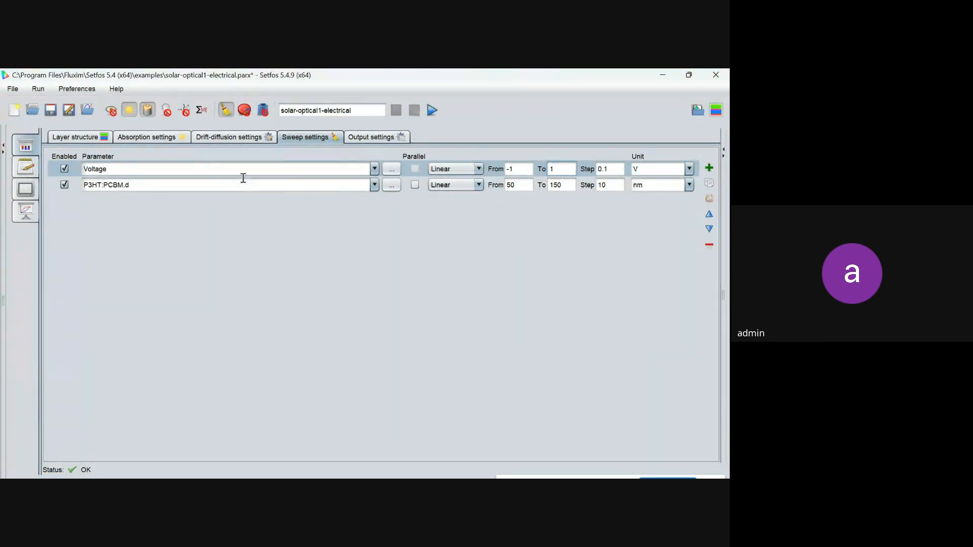
Move the Voltage sweep below the P3HT:PCBM.d sweep and run the simulation.
click(215, 167)
click(708, 230)
click(432, 111)
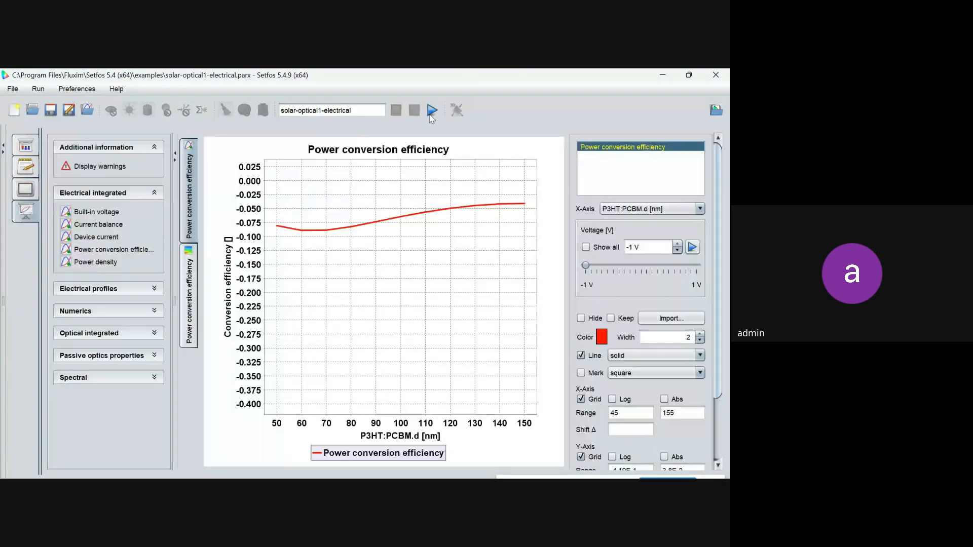
Examine the device current against P3HT:PCBM thickness from -1 to 1 V and compare it with the power conversion efficiency plot.
click(96, 237)
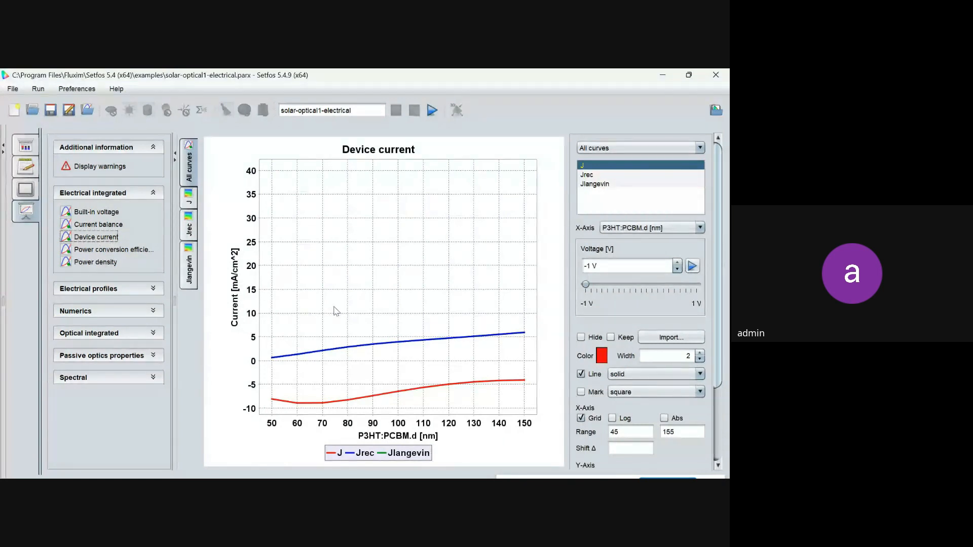
drag(587, 286, 707, 290)
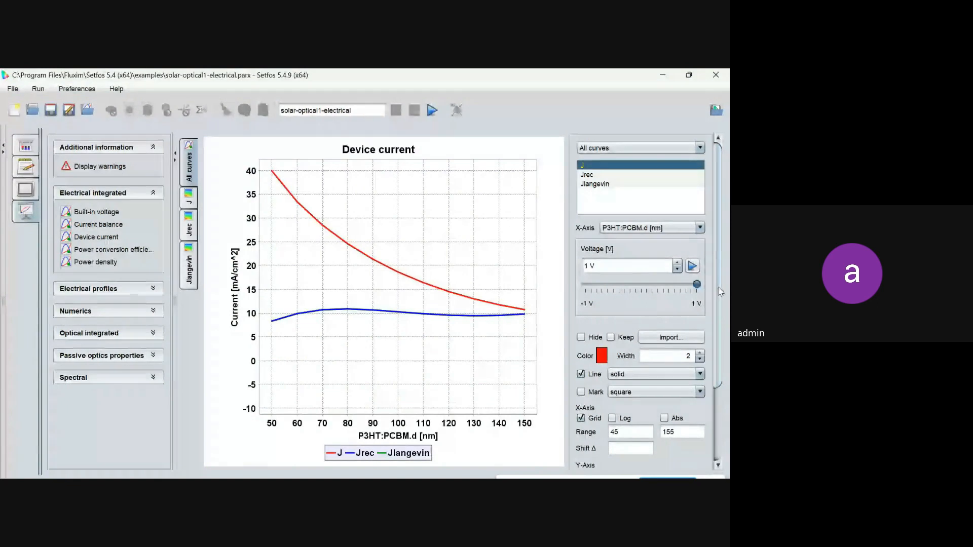
click(87, 250)
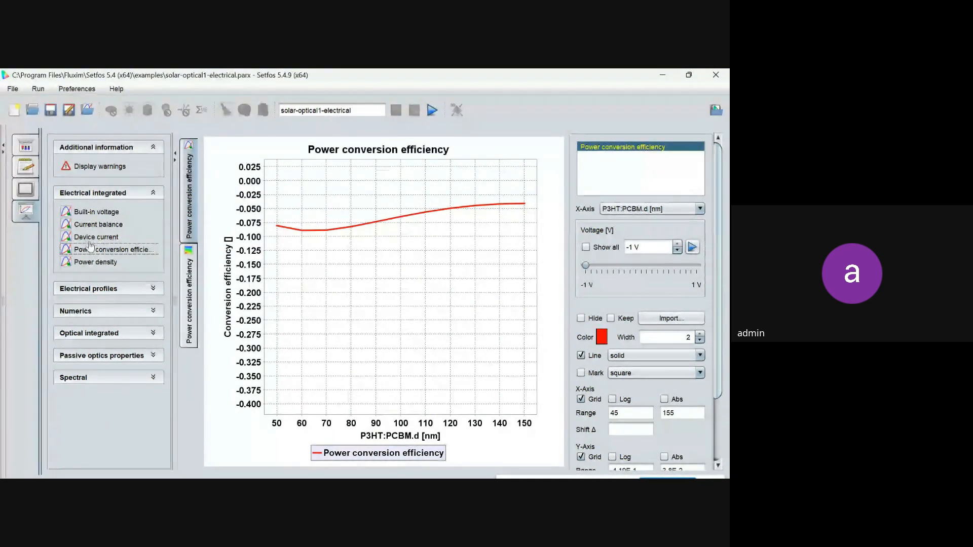
click(90, 238)
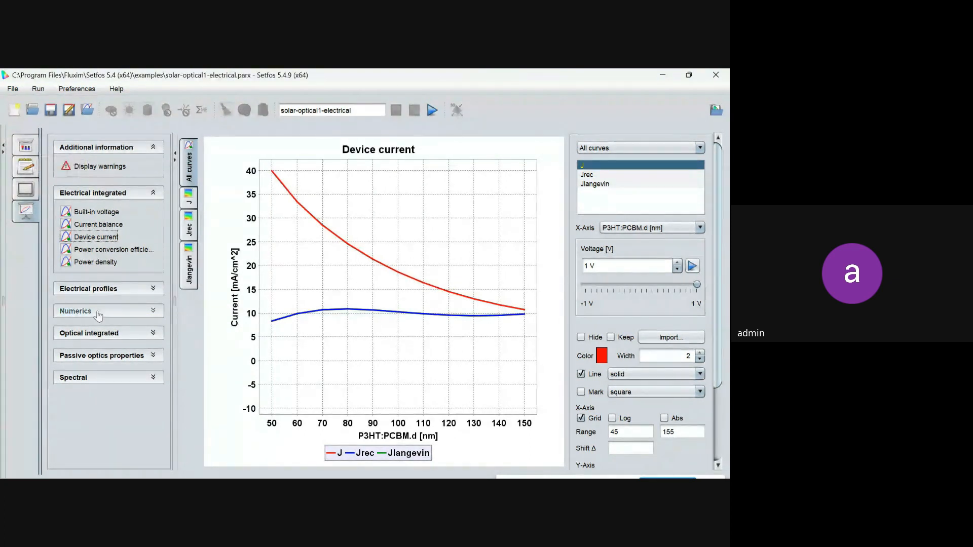
Display the band diagram from the electrical profiles.
click(98, 290)
click(87, 309)
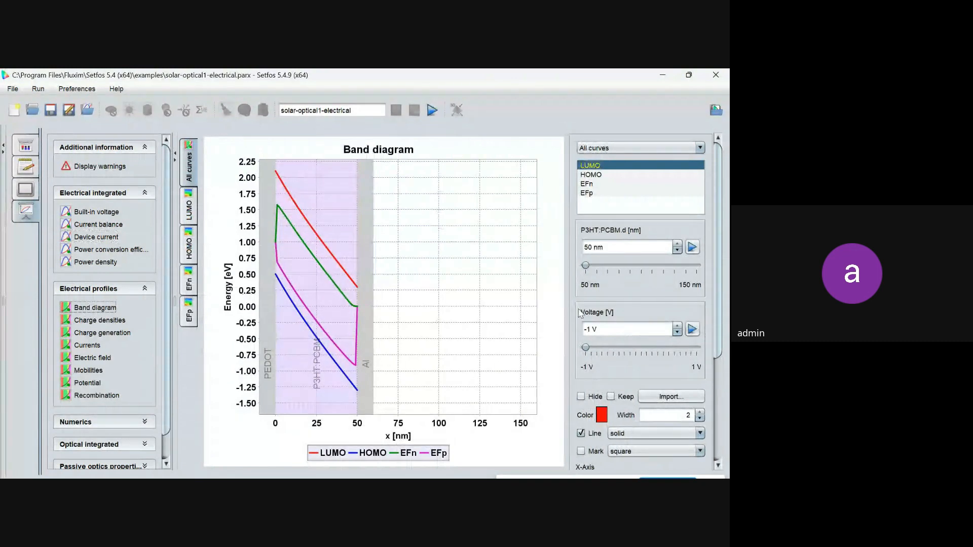
Examine the band diagram with the P3HT:PCBM thickness swept to 150 nm and the voltage swept to 1 V.
drag(586, 265, 698, 265)
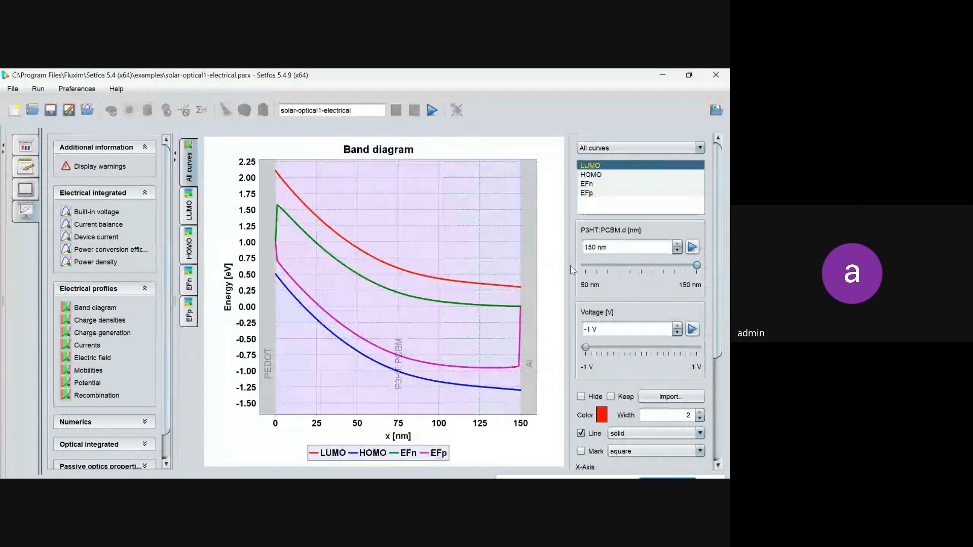
drag(588, 349, 701, 348)
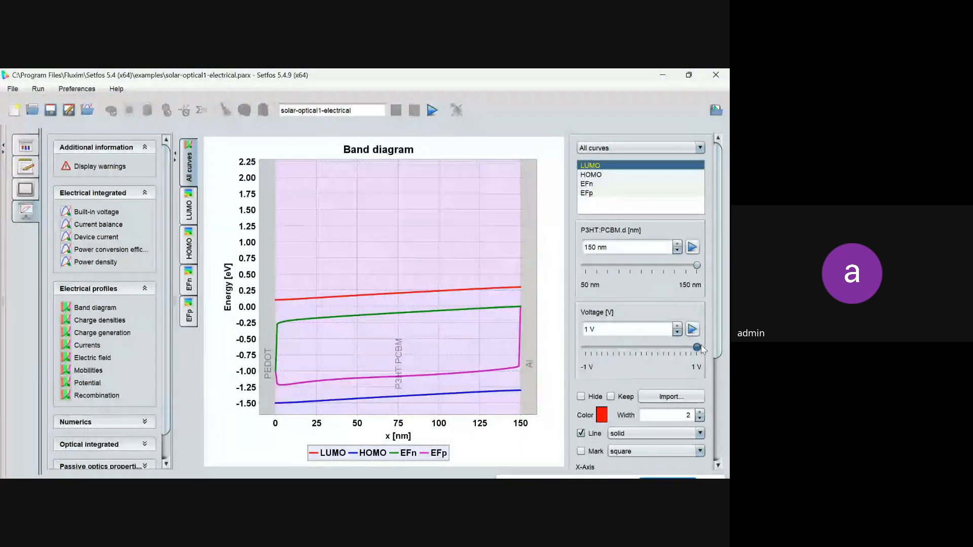
mouse_move(697, 349)
mouse_down()
mouse_move(556, 346)
mouse_move(727, 343)
mouse_move(619, 347)
mouse_move(554, 334)
mouse_move(704, 335)
mouse_up()
mouse_move(699, 268)
mouse_down()
mouse_move(630, 265)
mouse_move(697, 264)
mouse_up()
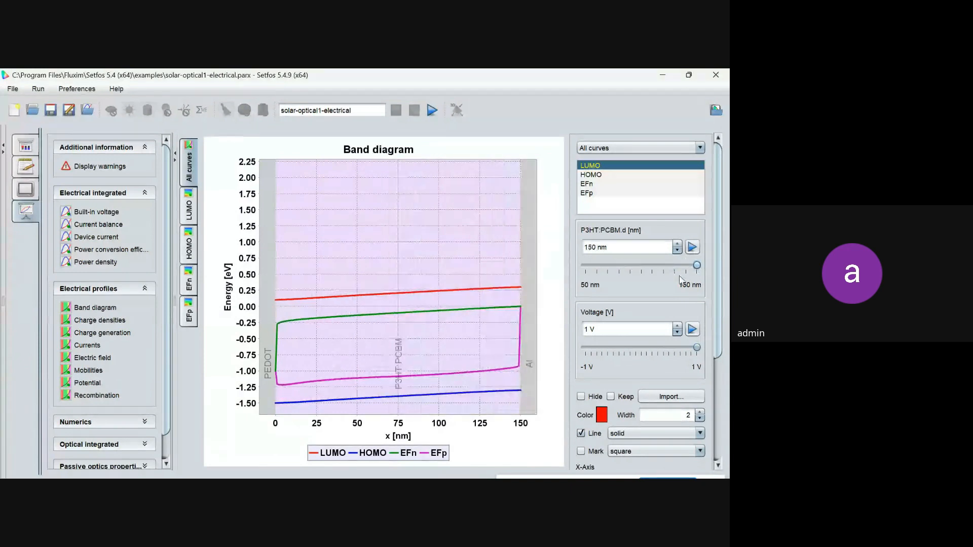
Examine the charge density profile at 150 nm thickness and the recombination profile at 150 nm and 1 V.
click(92, 325)
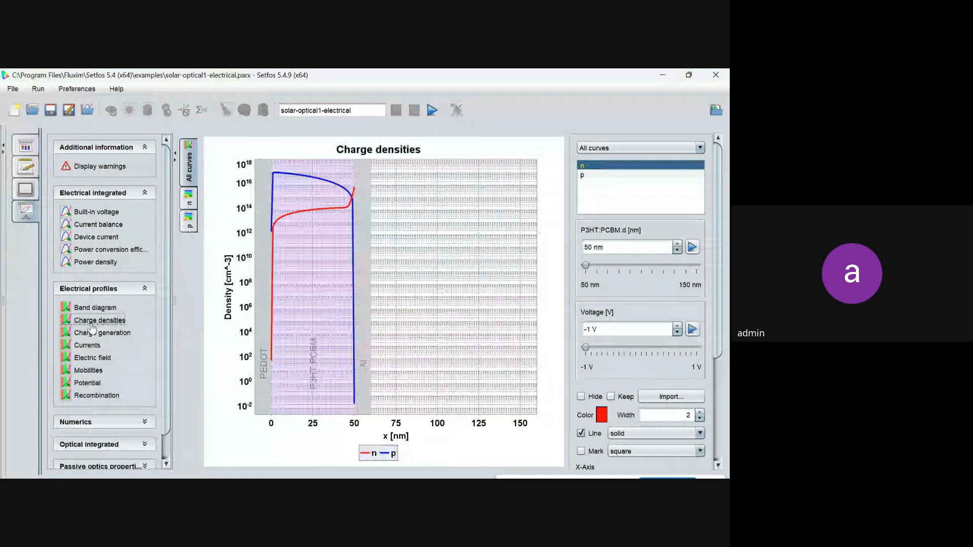
drag(586, 265, 719, 264)
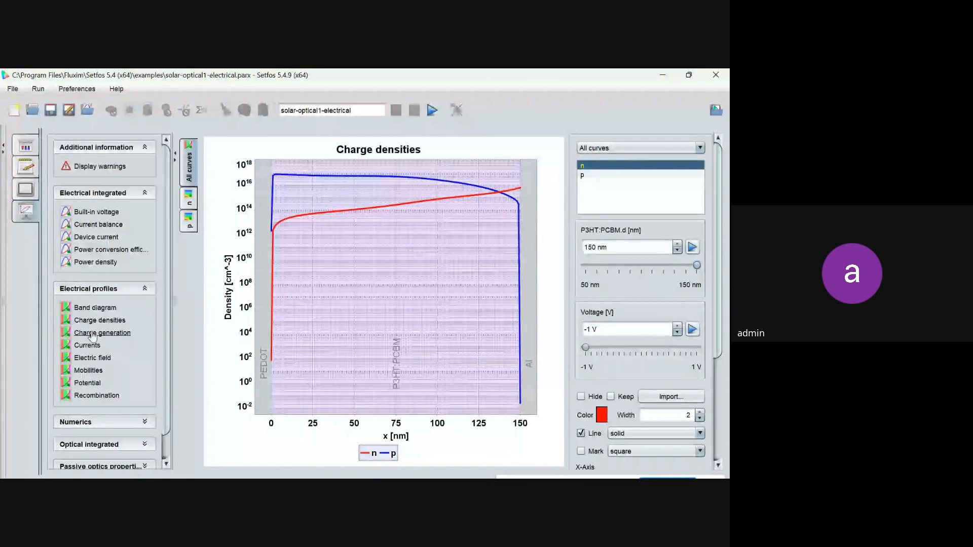
click(91, 396)
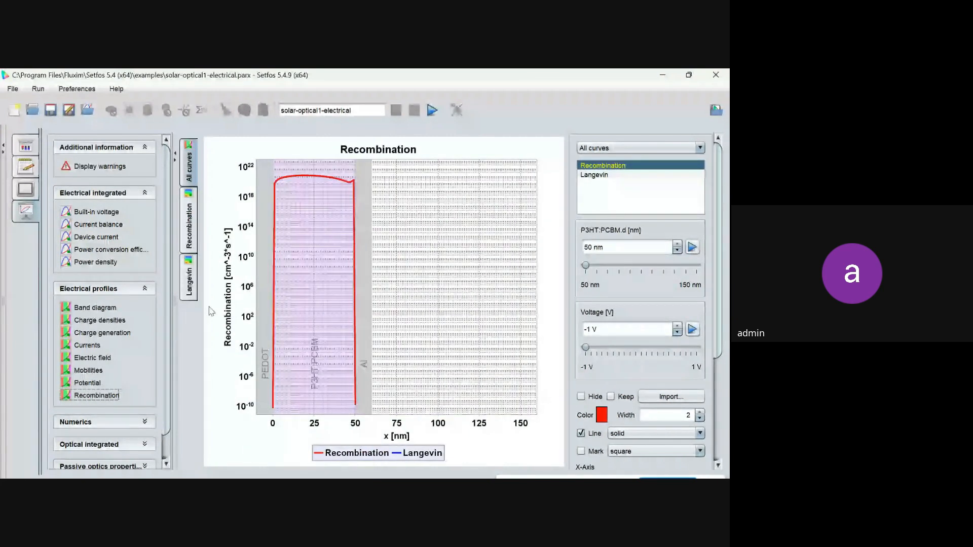
drag(587, 266, 700, 266)
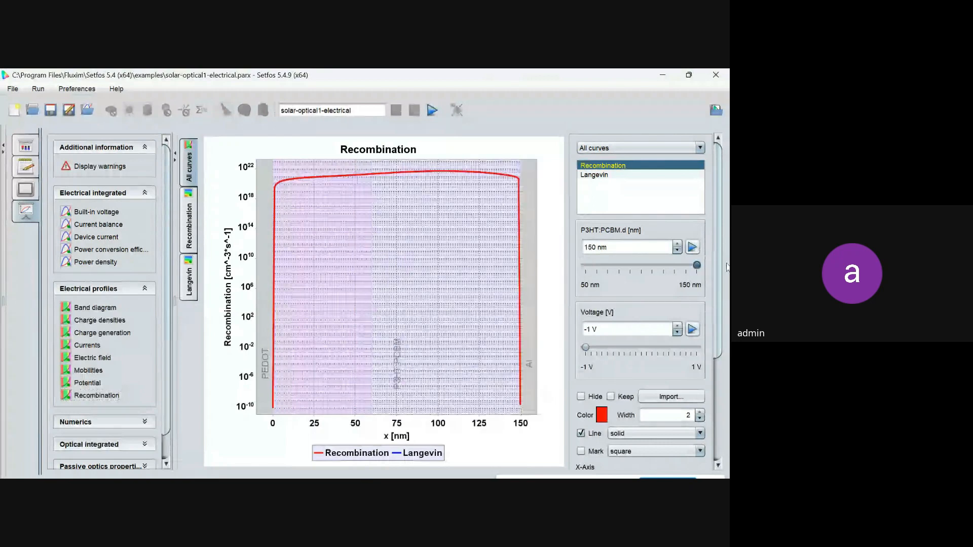
click(597, 175)
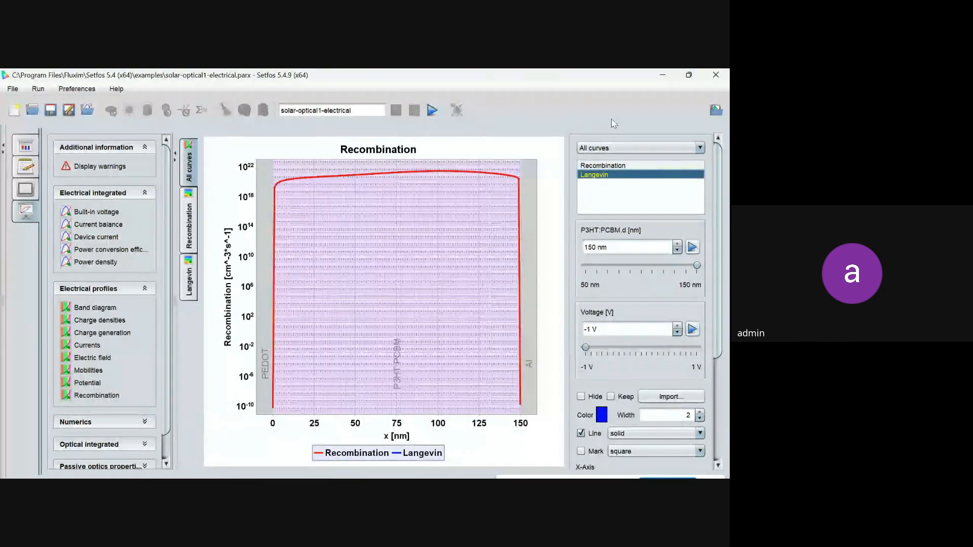
drag(586, 347, 729, 324)
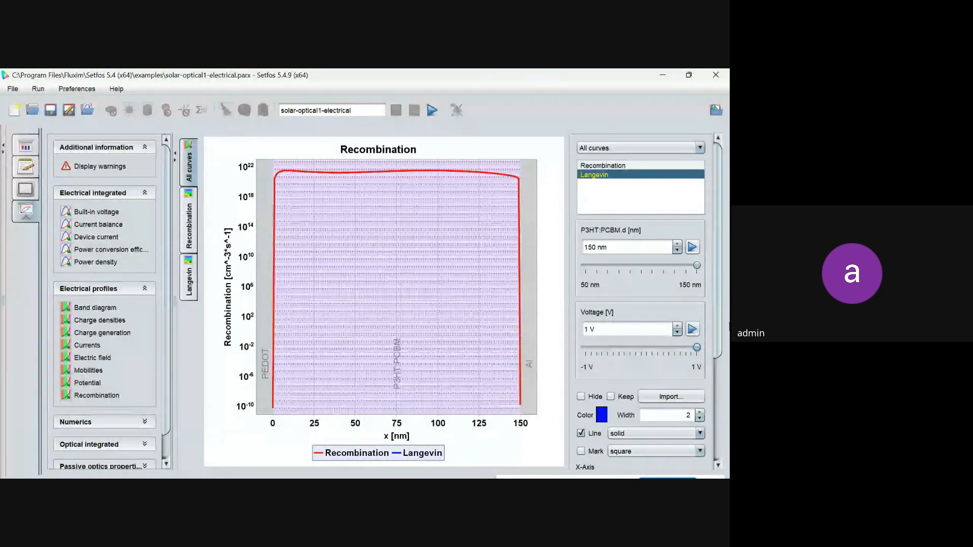
Examine power density against P3HT:PCBM thickness and collapse the electrical integrated and electrical profiles result groups.
click(102, 264)
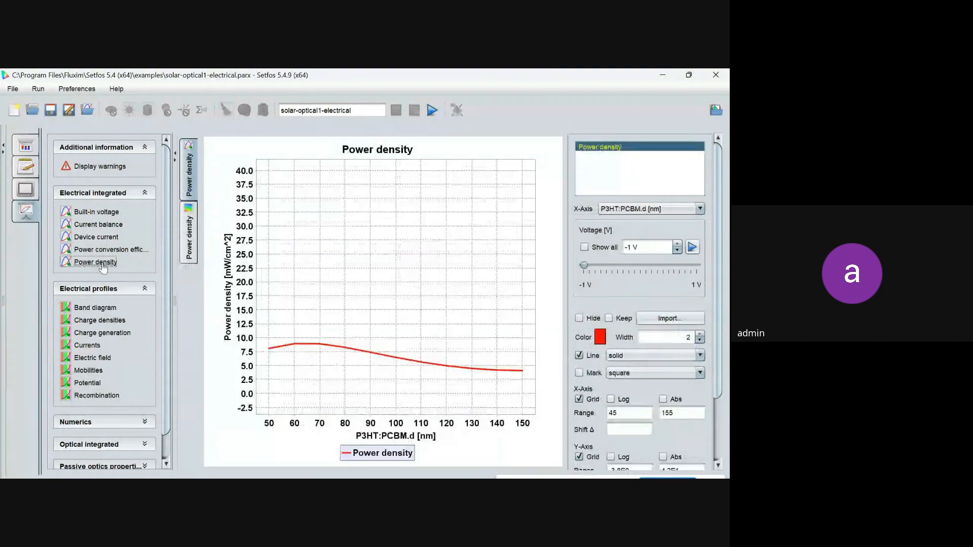
drag(586, 265, 524, 250)
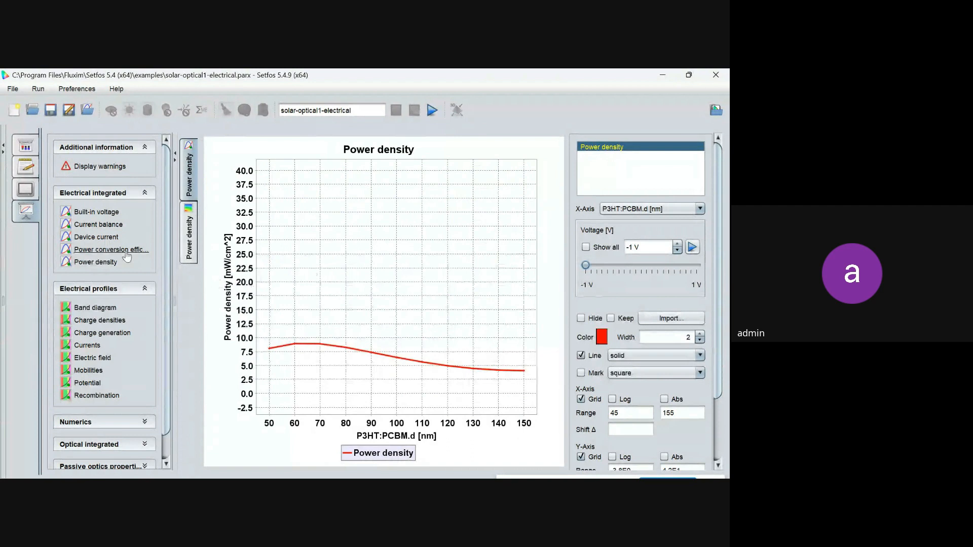
click(88, 193)
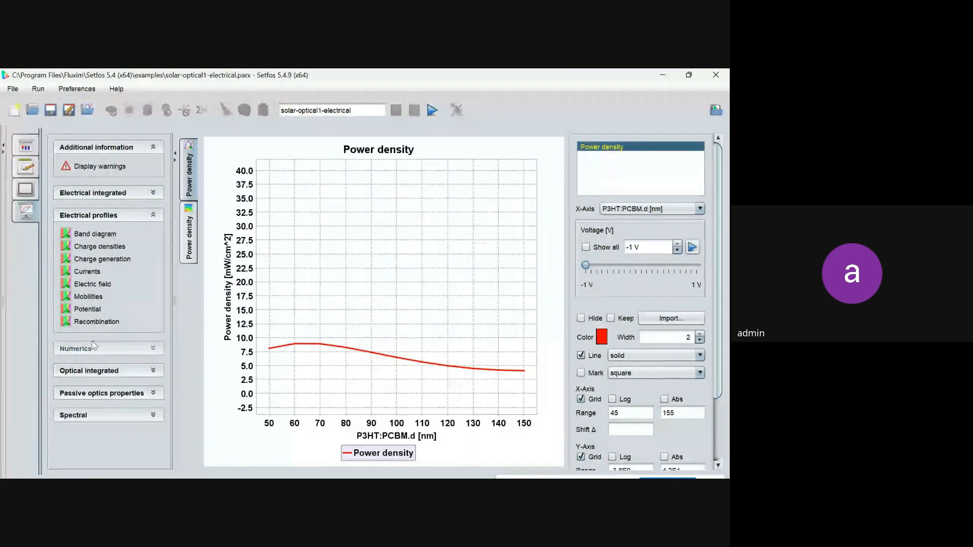
click(84, 216)
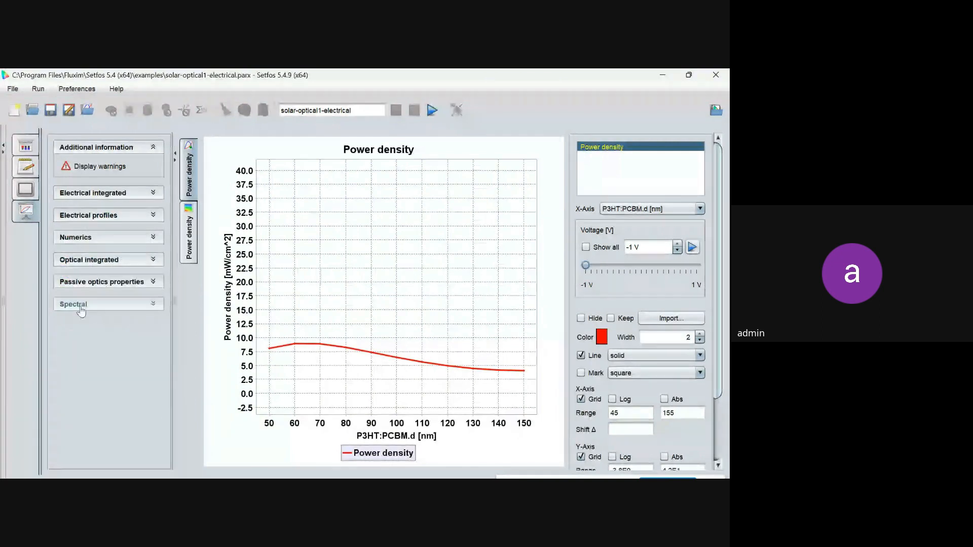
Examine the spectral absorptance, layer absorptances, reflectance and transmittance, moving the transmittance plot to 100 nm thickness and varying its voltage.
click(80, 305)
click(83, 321)
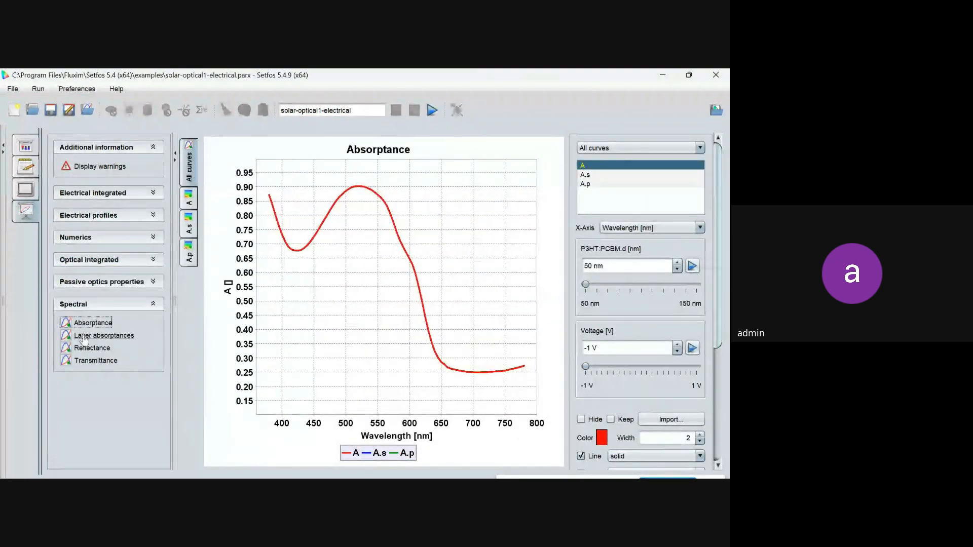
click(84, 337)
click(96, 349)
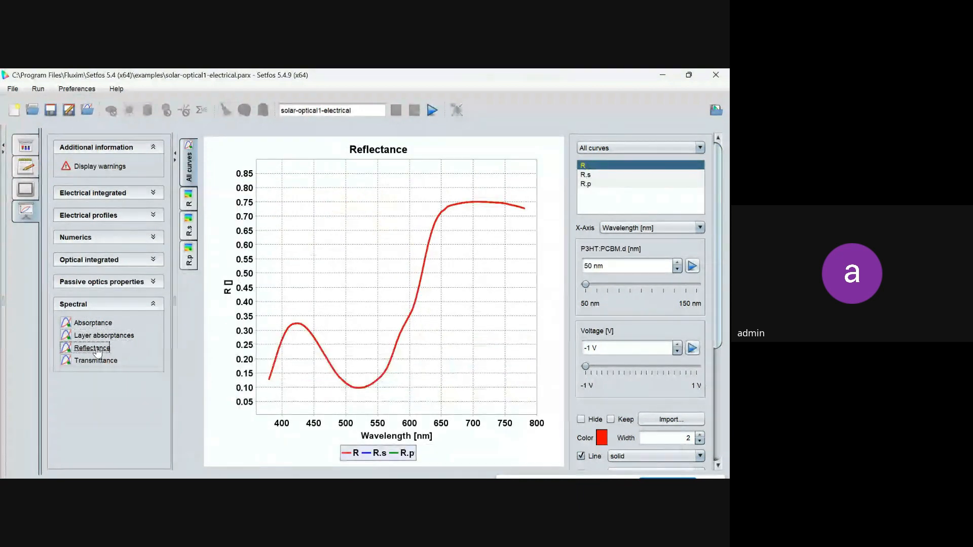
click(99, 361)
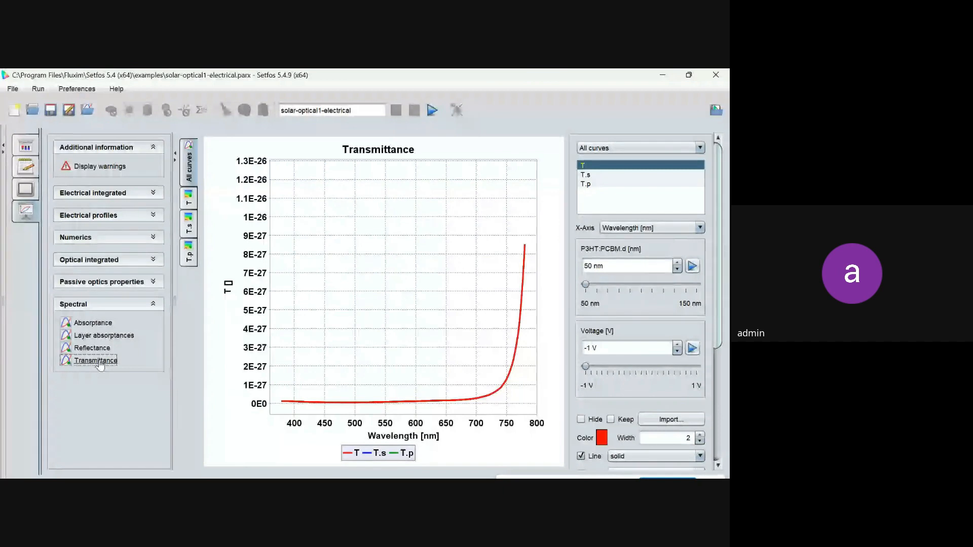
drag(585, 285, 641, 283)
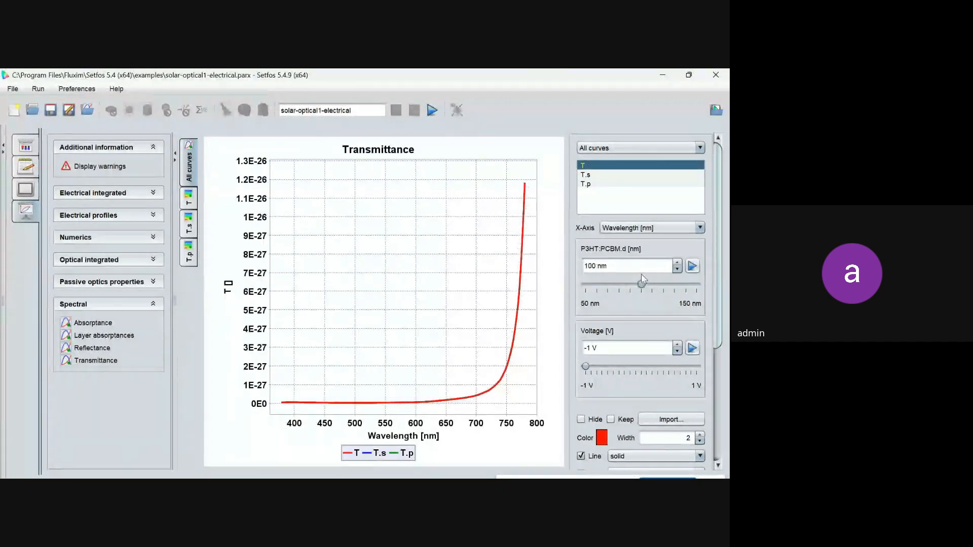
drag(587, 367, 621, 362)
Return to the simulation setup's layer structure and set the drift-diffusion mode to Transient.
click(22, 148)
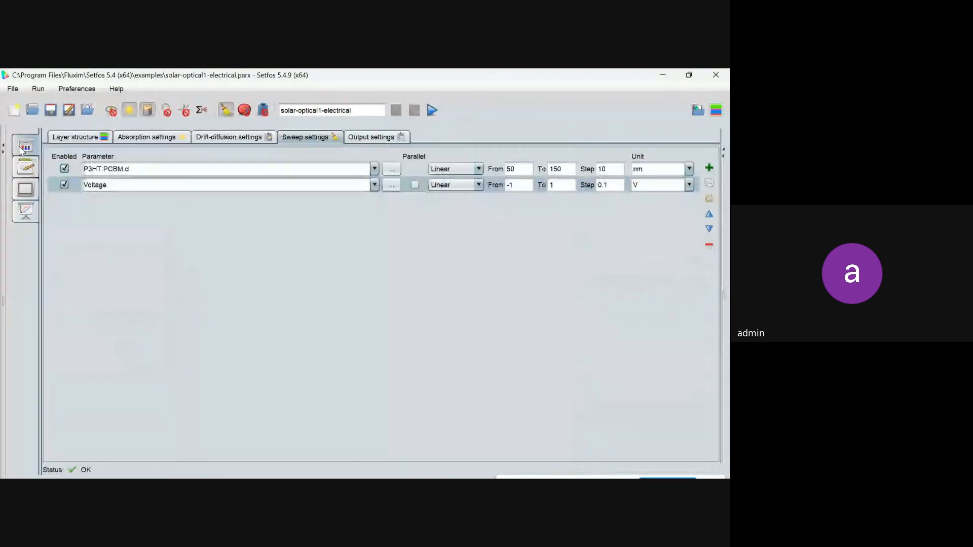
click(69, 137)
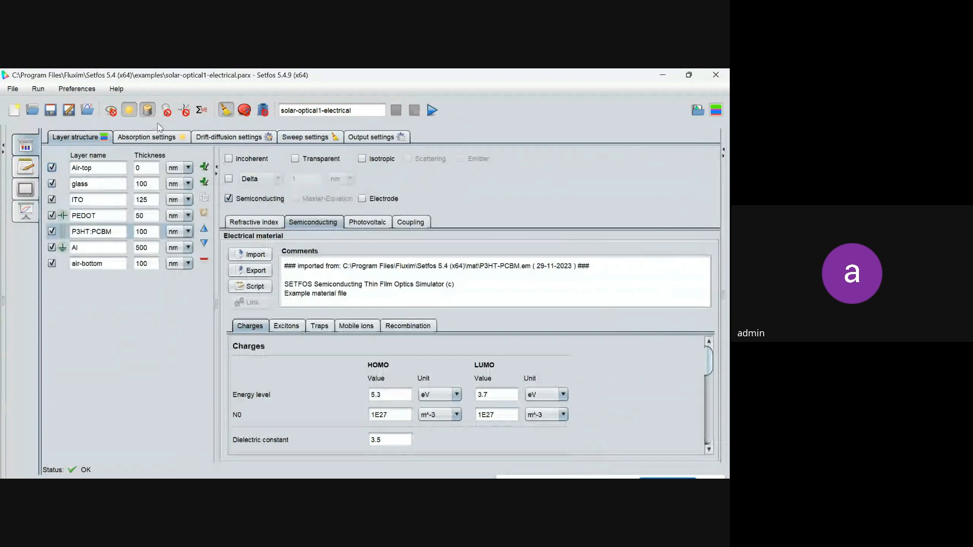
click(221, 137)
click(107, 175)
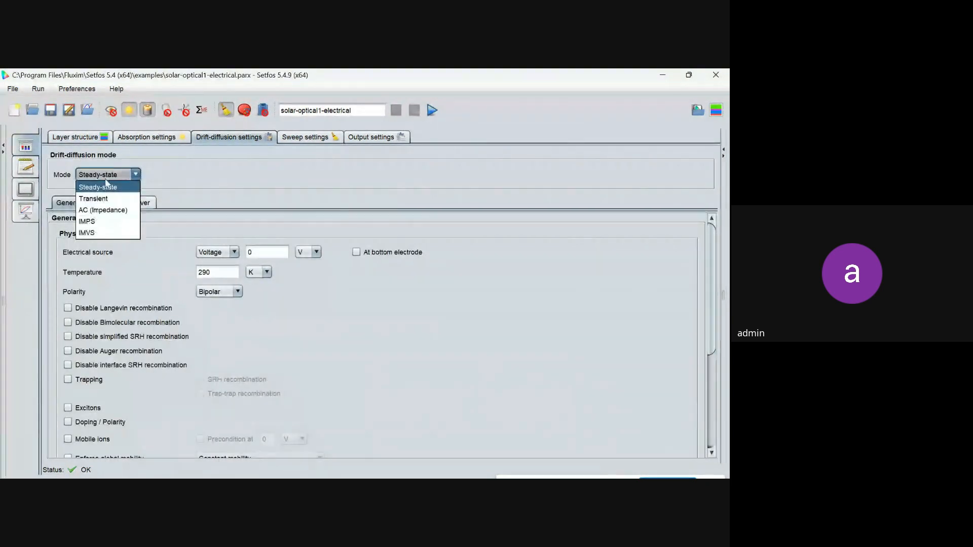
click(104, 199)
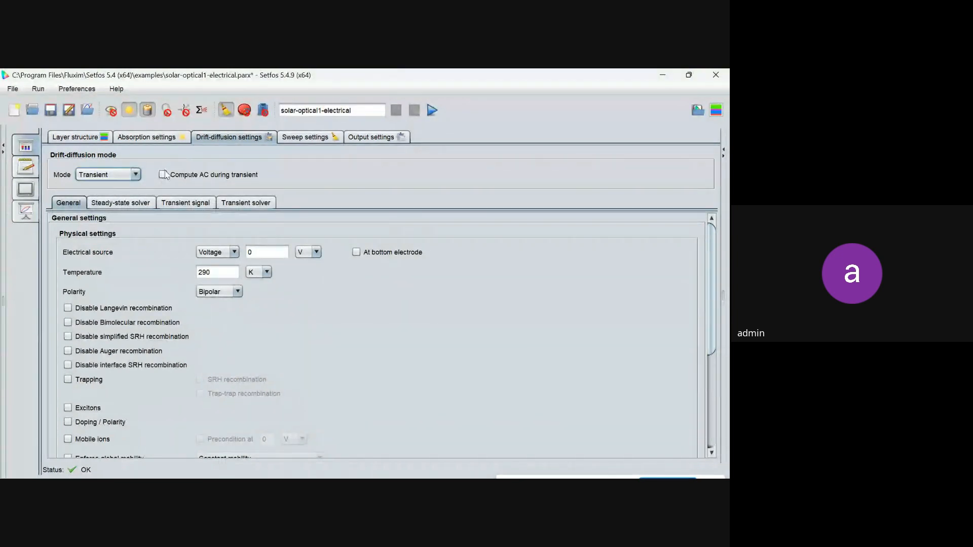
Enable AC computation during the transient and review the electrical, illumination and temperature signal settings and the transient solver settings.
click(162, 174)
click(200, 205)
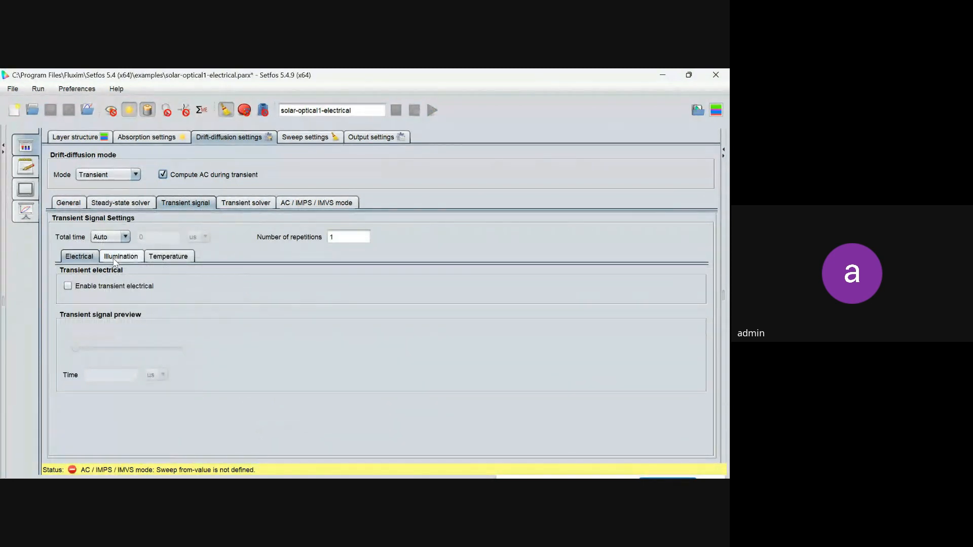
click(114, 259)
click(167, 257)
click(248, 204)
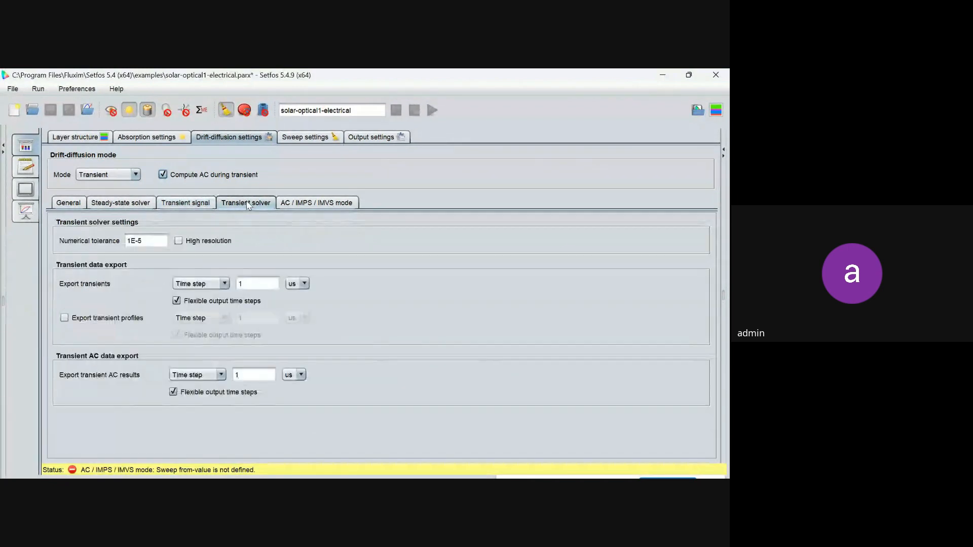
Review the AC / IMPS / IMVS frequency sweep settings and set the drift-diffusion mode to AC (Impedance).
click(319, 203)
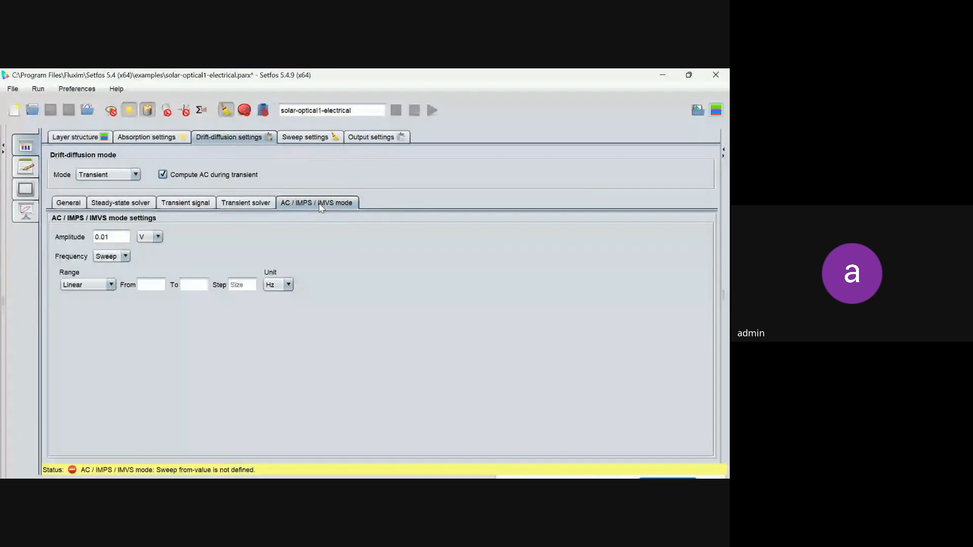
click(135, 174)
click(103, 211)
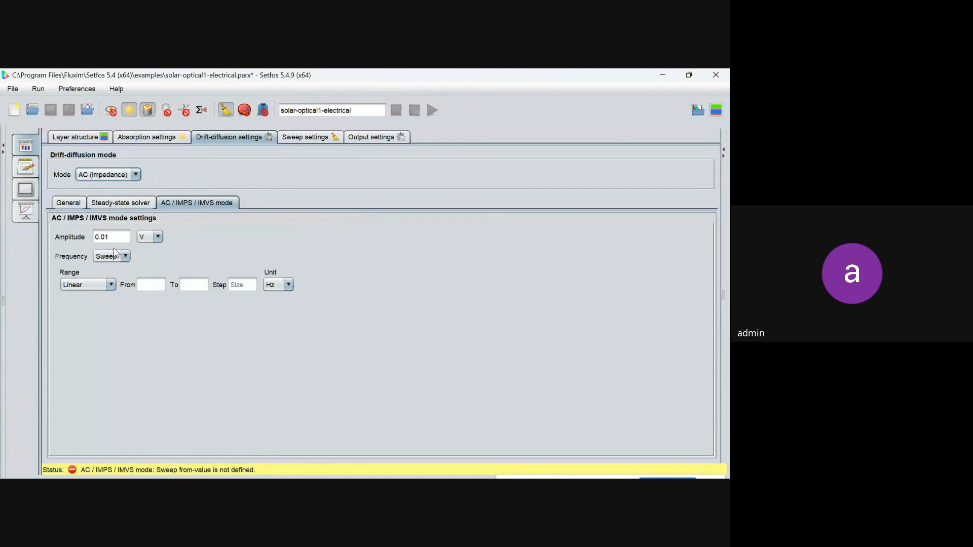
Open the fullsolarcellbilayer-iv example from the examples folder and show its layer structure.
click(696, 110)
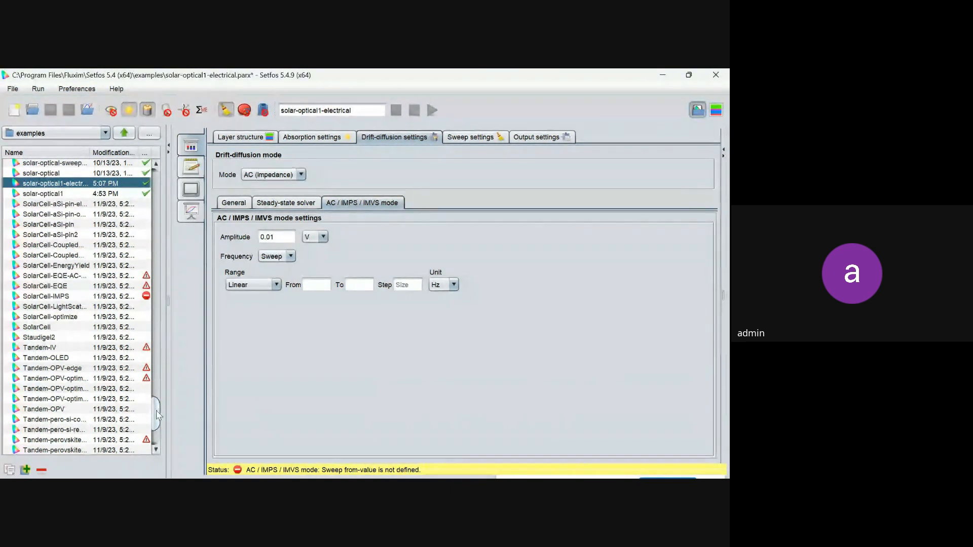
drag(155, 410, 151, 272)
double_click(65, 253)
click(370, 297)
click(65, 277)
double_click(65, 276)
click(224, 138)
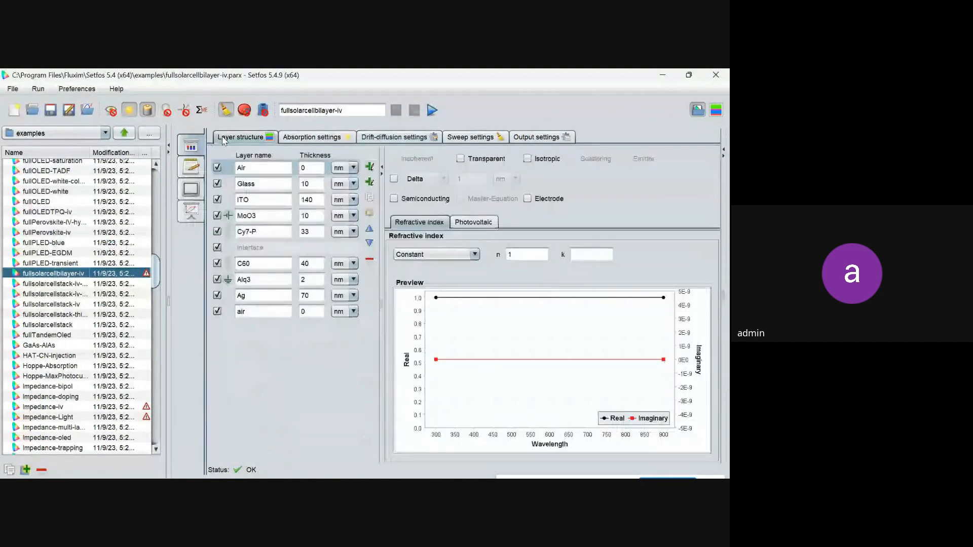
Show the layer stack and energy level diagrams and inspect the Glass, ITO, MoO3, Cy7-P and interface layer properties.
click(716, 110)
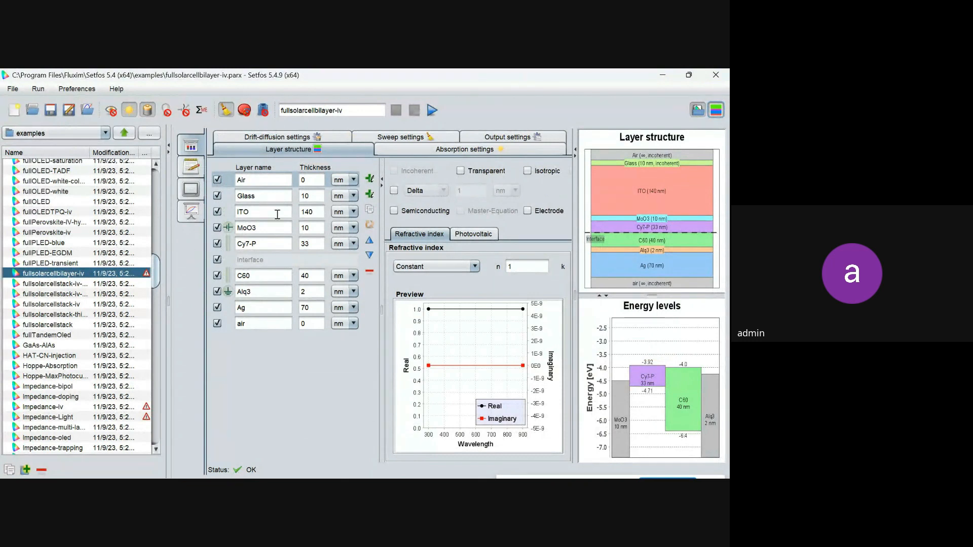
click(261, 228)
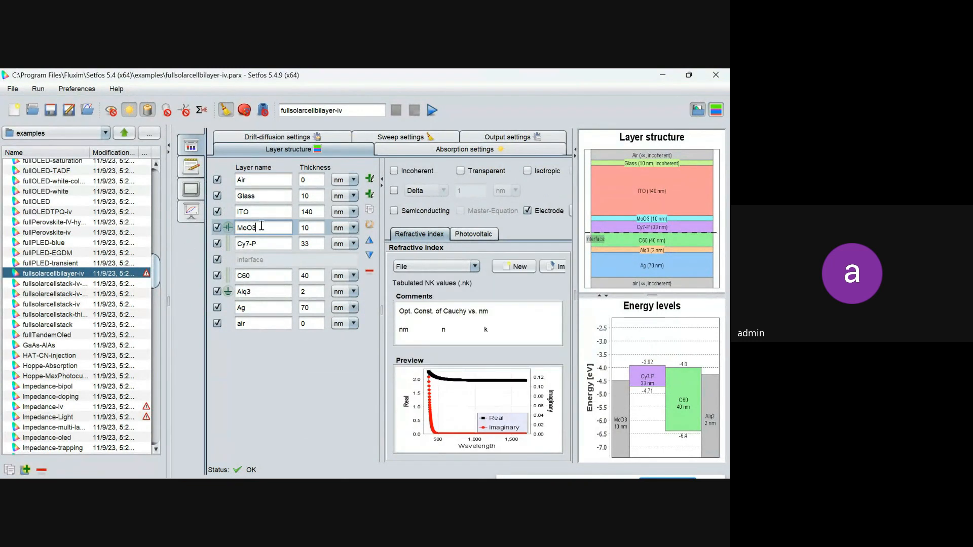
click(255, 197)
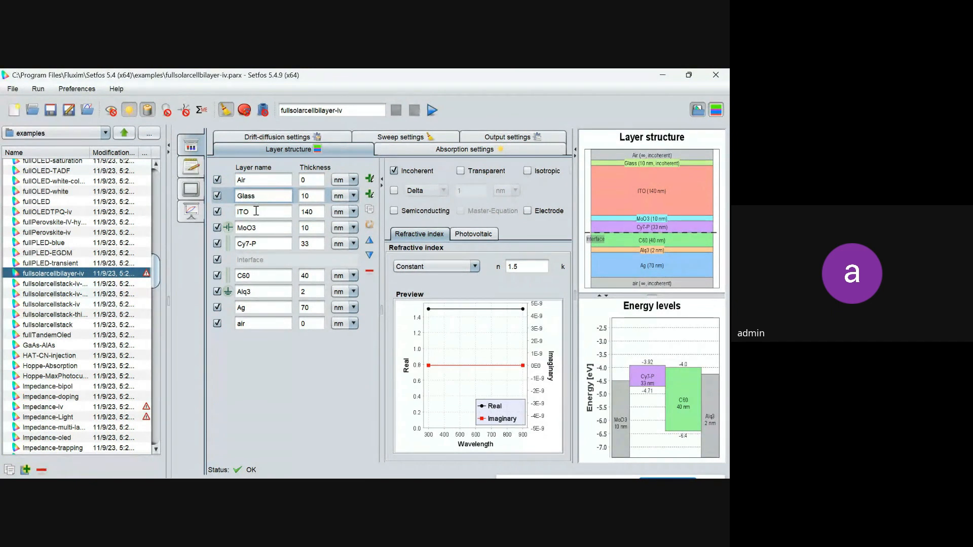
click(256, 212)
click(256, 228)
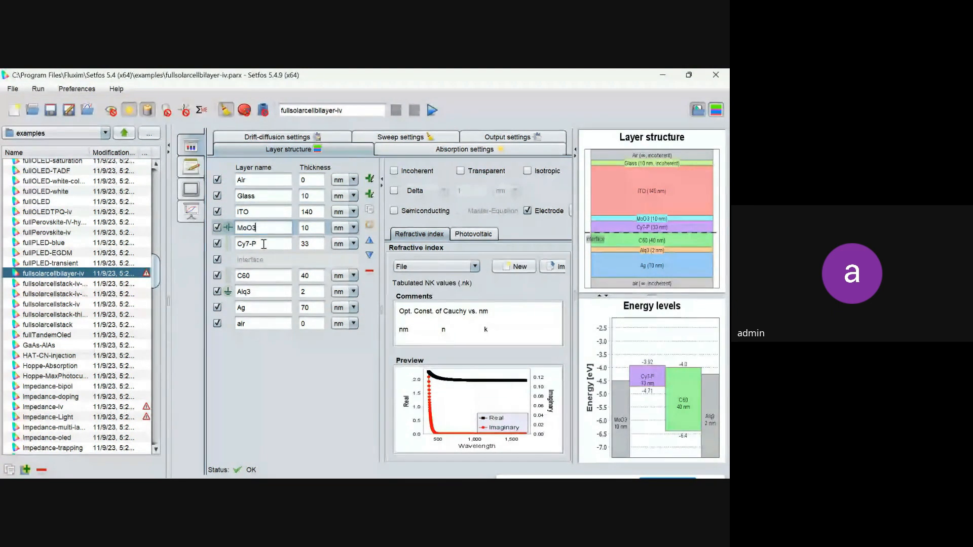
click(261, 247)
click(259, 261)
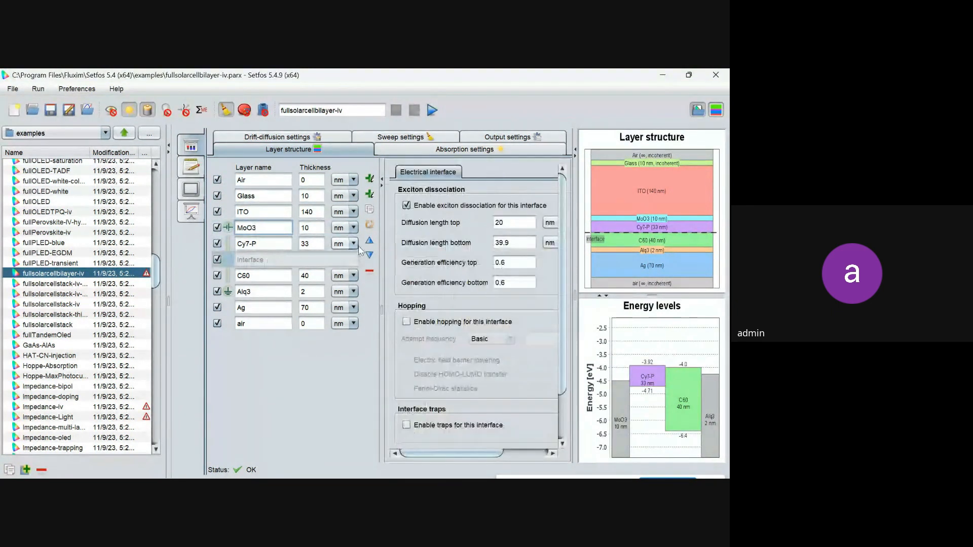
Hide the example file list, review the interface's hopping, trap and recombination options, and select the C60 layer.
click(698, 110)
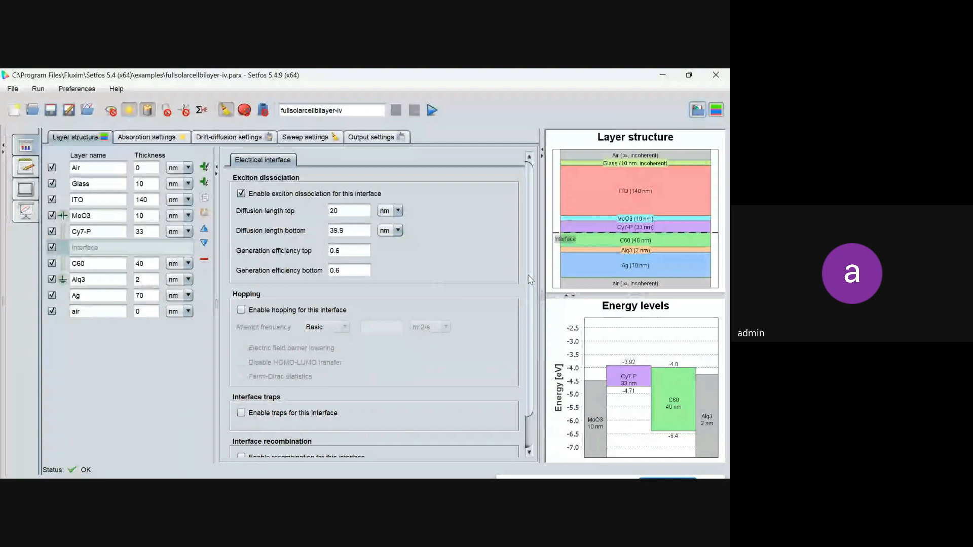
drag(528, 276, 528, 311)
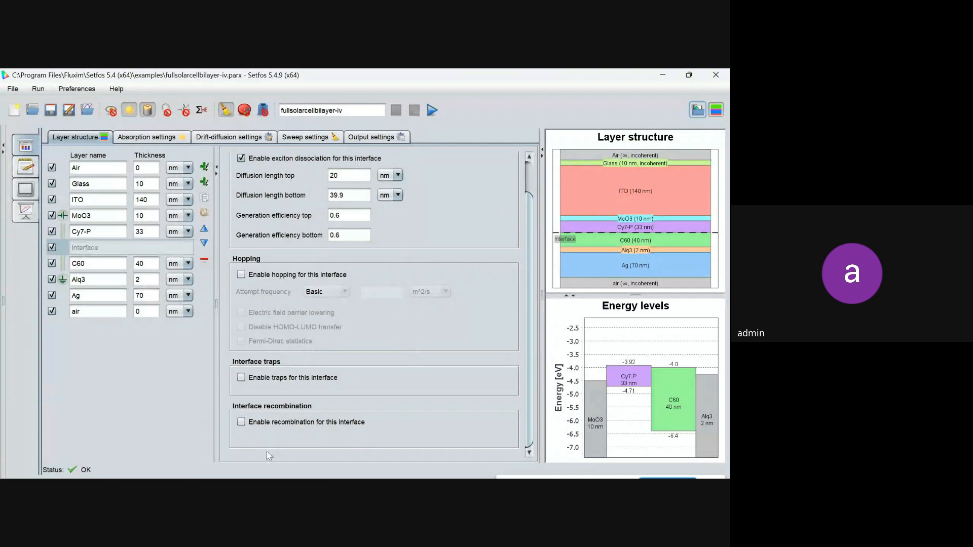
click(88, 265)
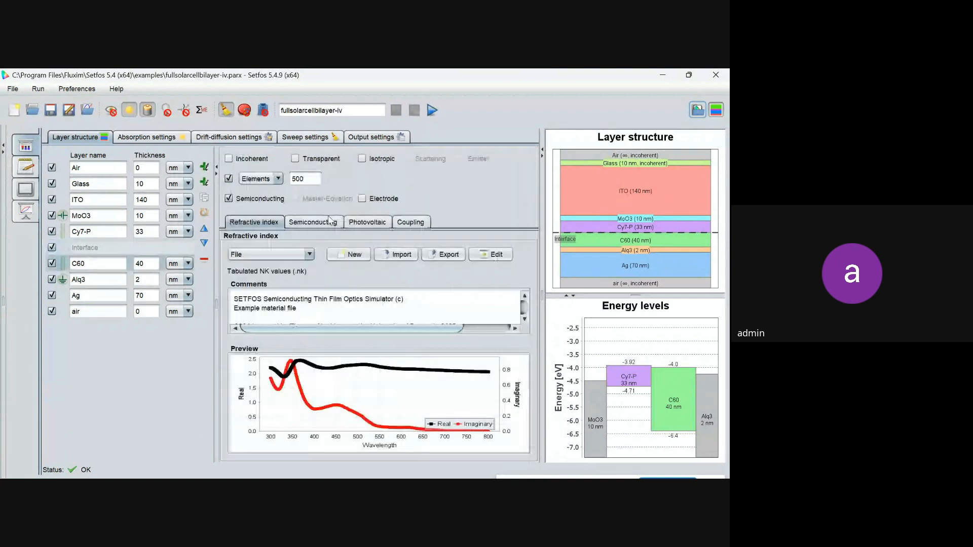
Review the Alq3 layer and the voltage sweep settings, and run the bilayer solar cell simulation.
click(85, 283)
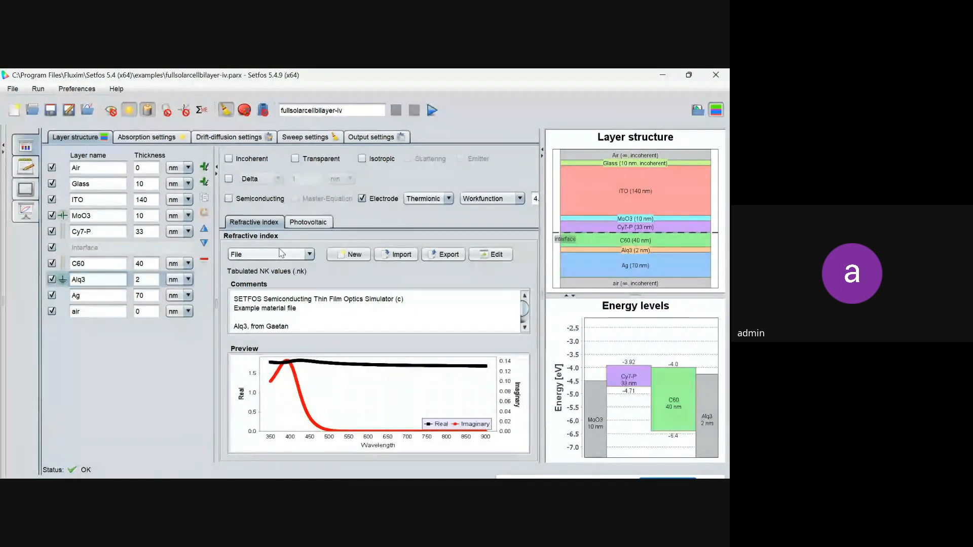
click(305, 137)
click(135, 171)
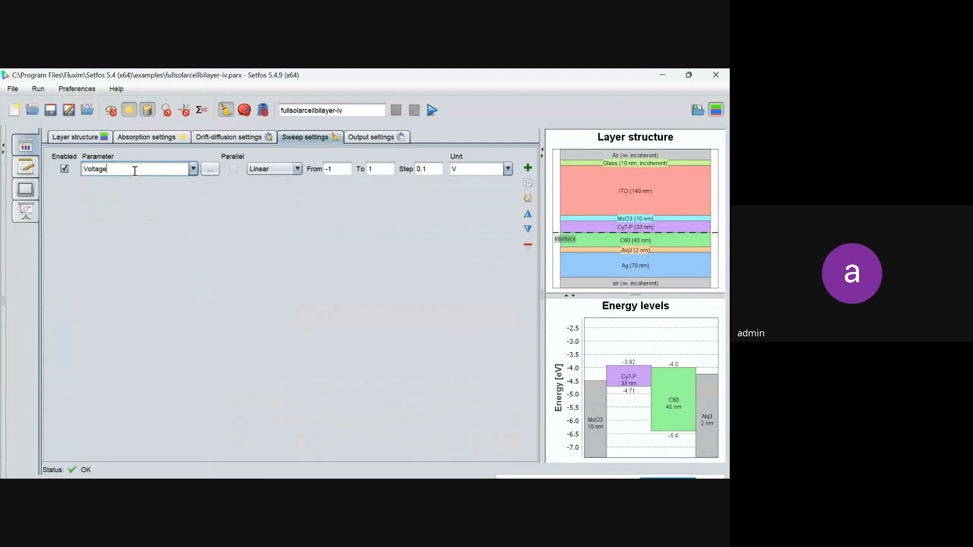
click(339, 170)
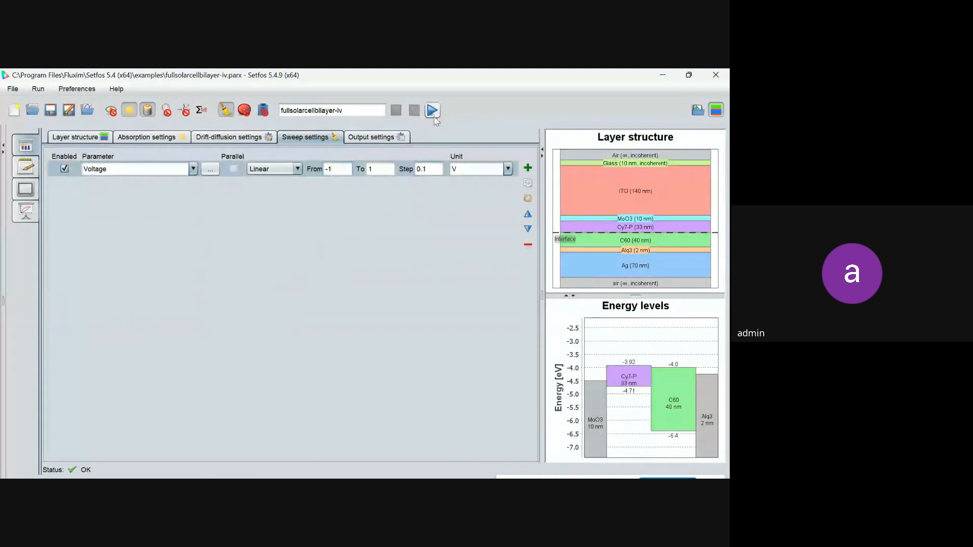
click(432, 111)
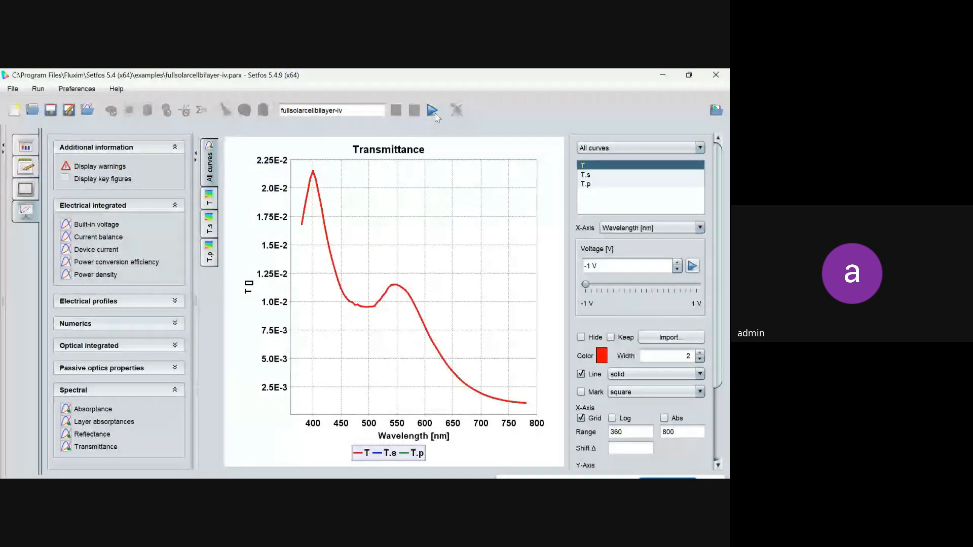
Display the electrical IV key figures and go through them line by line from V_oc to the maximum power conversion efficiency.
click(117, 181)
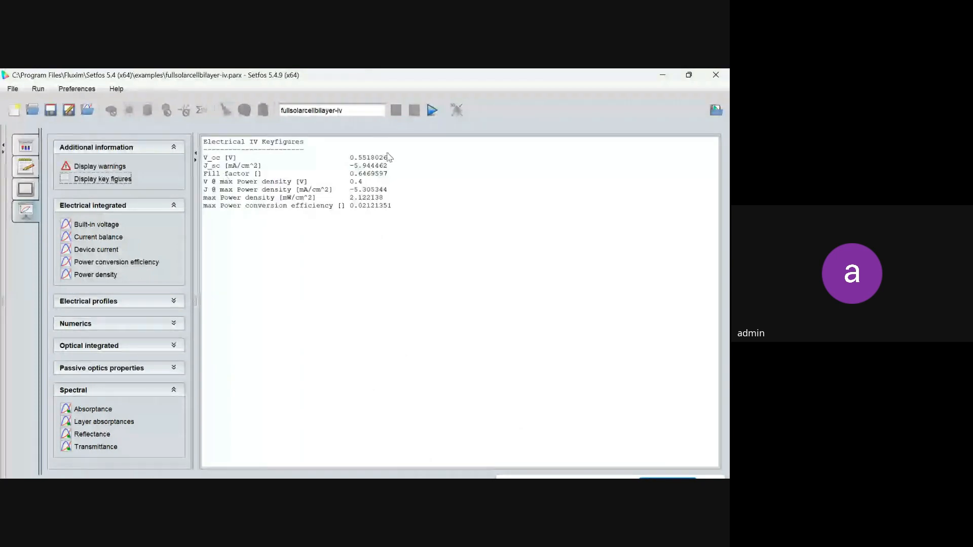
drag(388, 157, 199, 161)
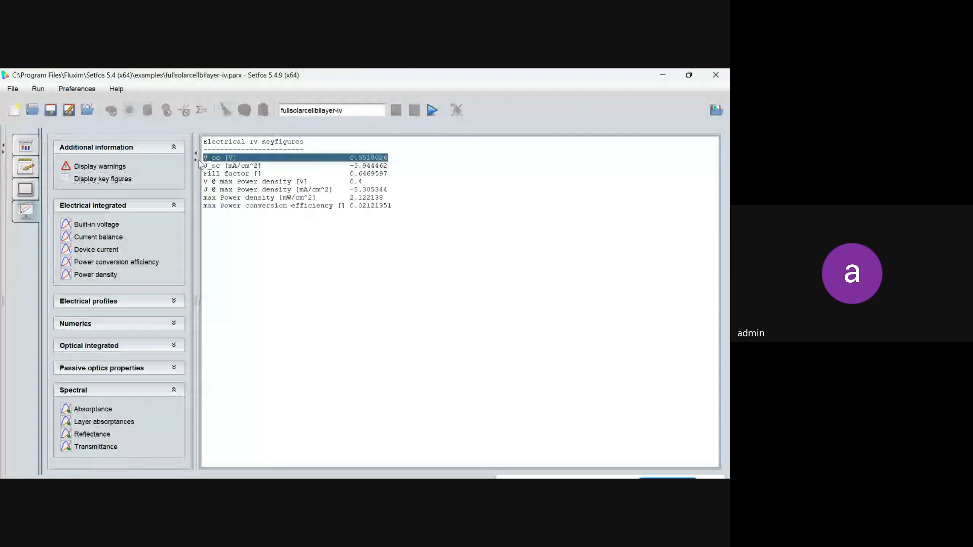
click(391, 168)
drag(392, 169, 196, 171)
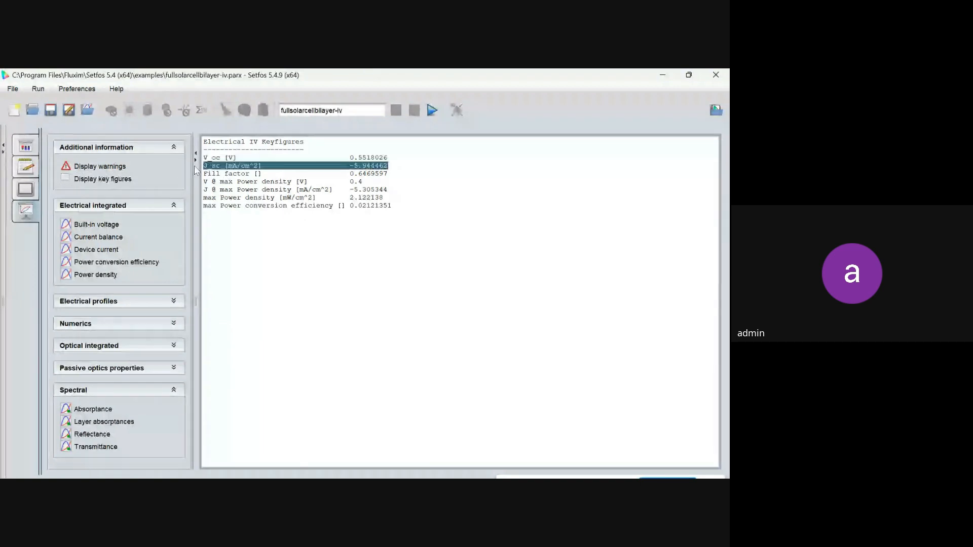
drag(389, 173, 187, 180)
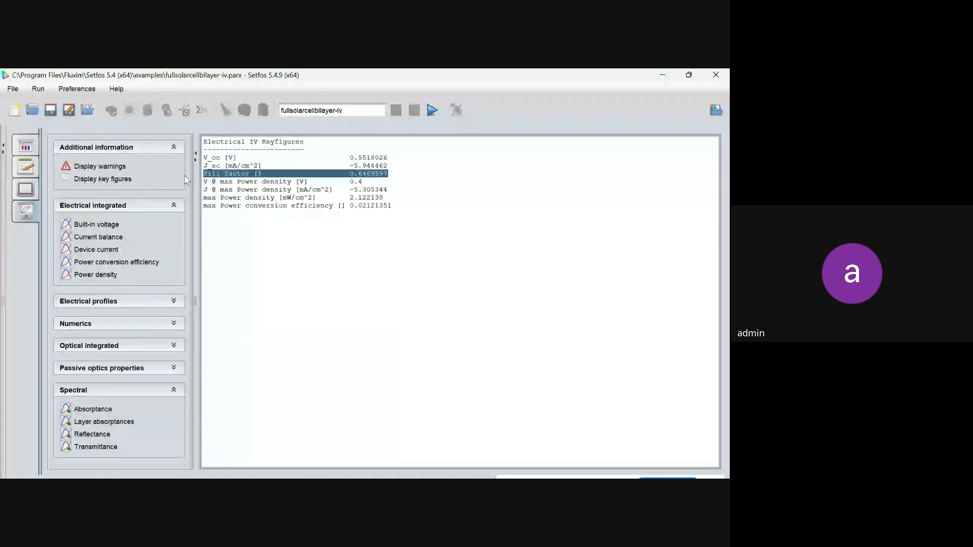
click(381, 183)
drag(381, 183, 186, 185)
drag(387, 191, 186, 192)
drag(386, 199, 194, 205)
drag(397, 208, 203, 208)
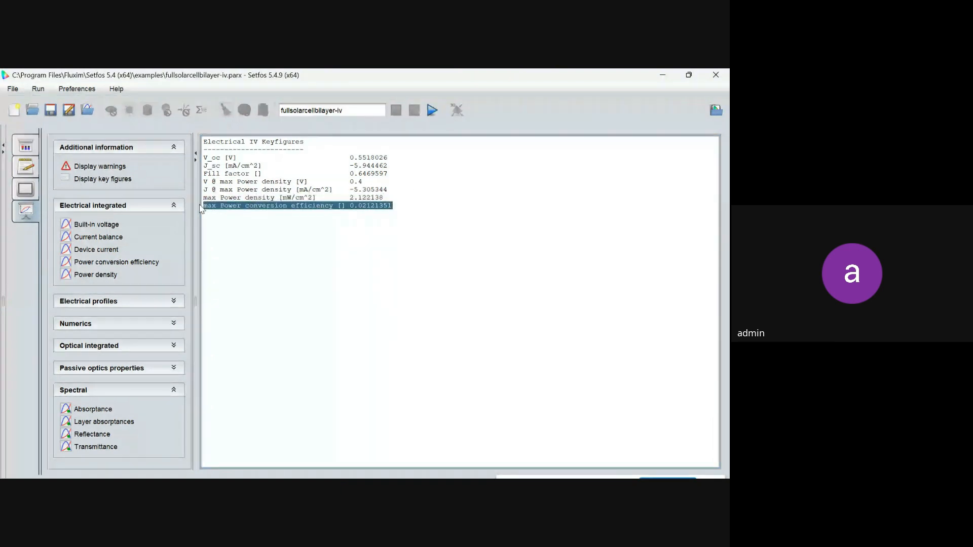
Show the device current plot and temporarily hide the Jlangevin, J and Jrec curves one at a time to compare them.
click(96, 252)
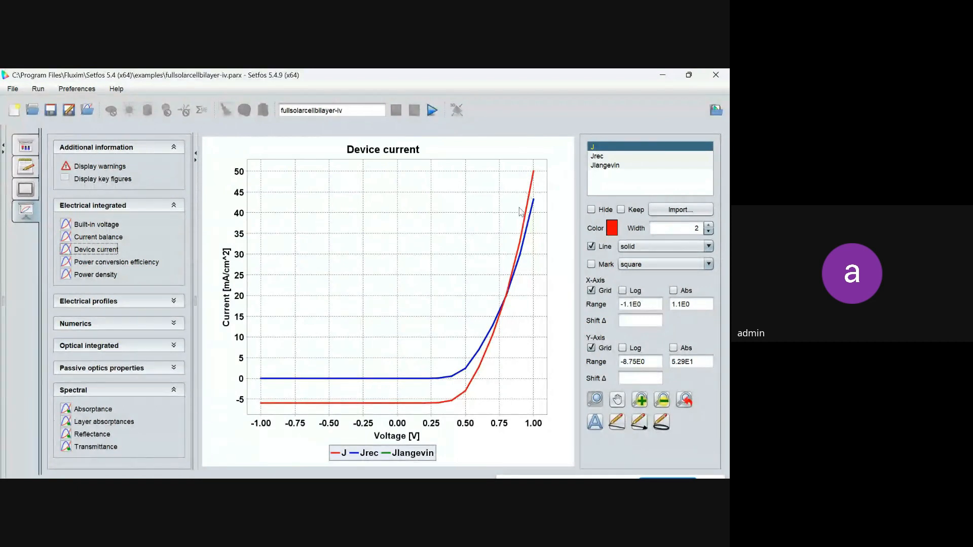
click(597, 157)
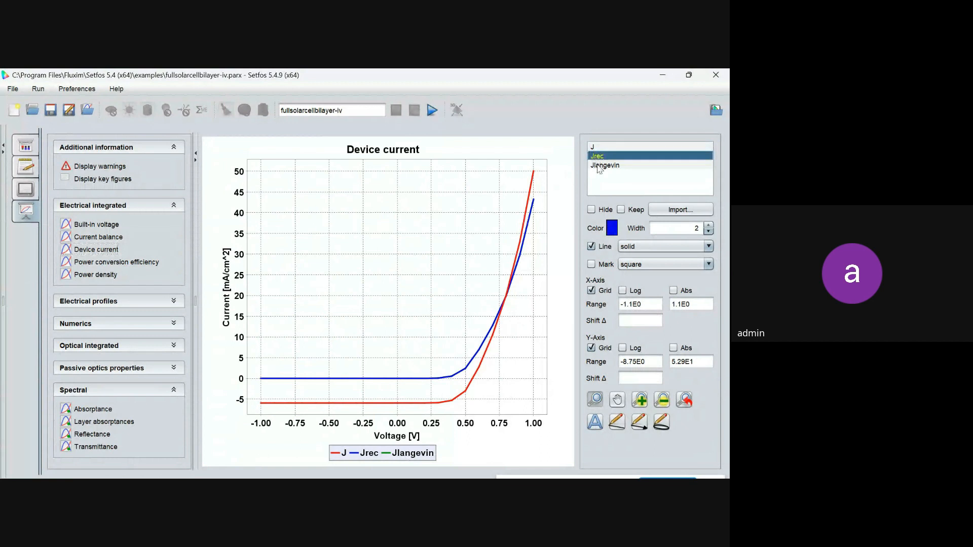
click(601, 166)
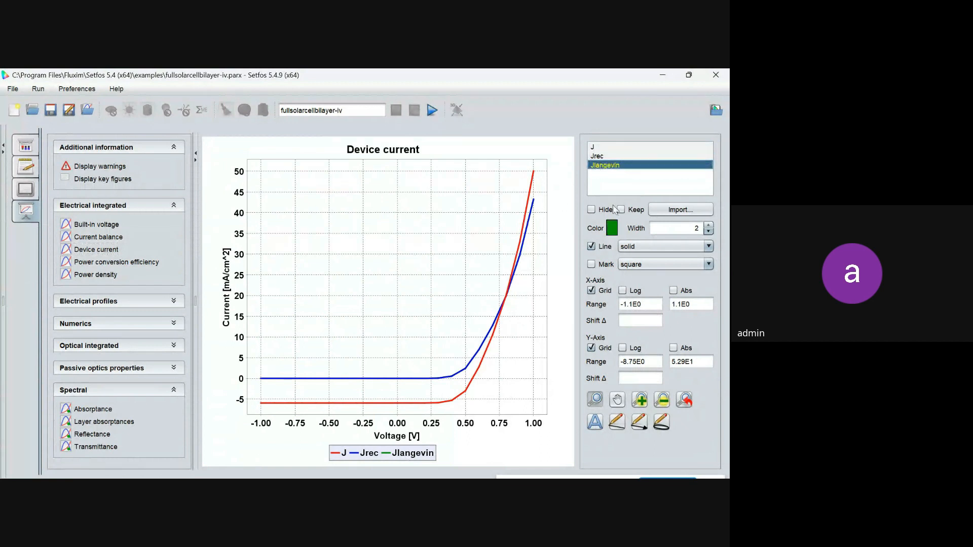
click(592, 210)
click(591, 209)
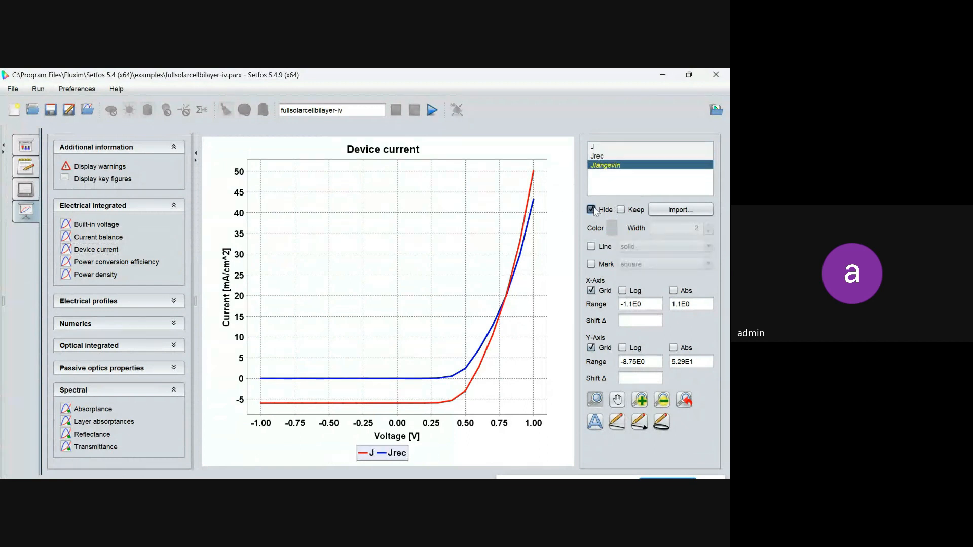
click(598, 148)
click(591, 210)
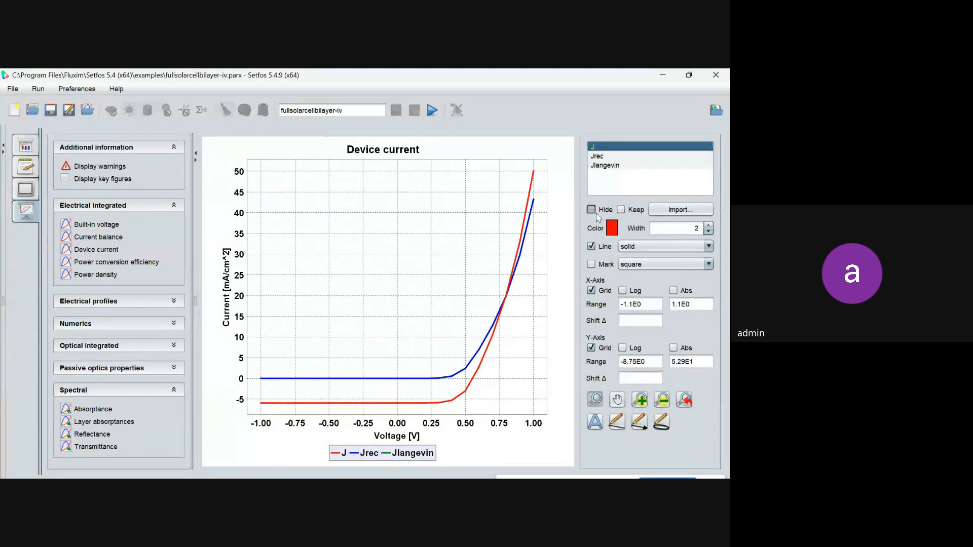
click(591, 209)
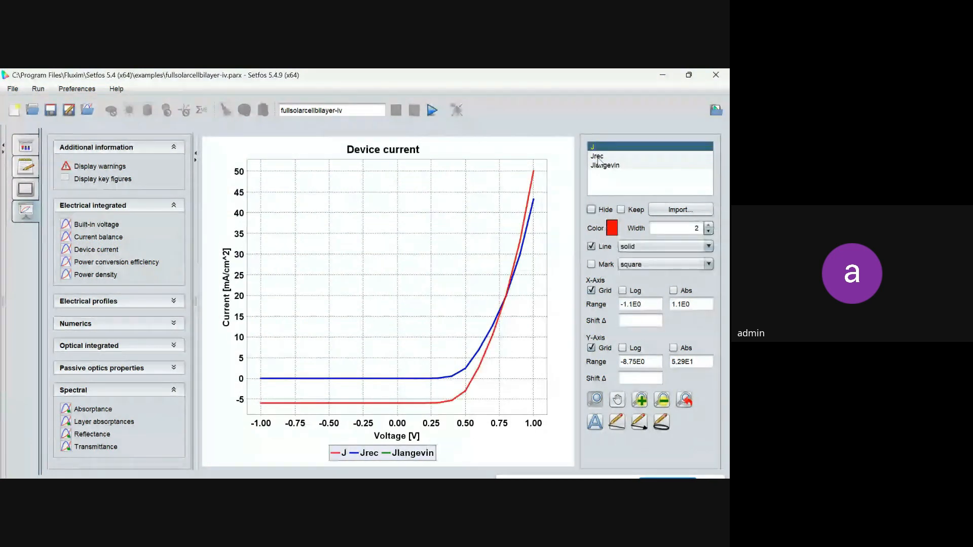
click(598, 157)
click(592, 210)
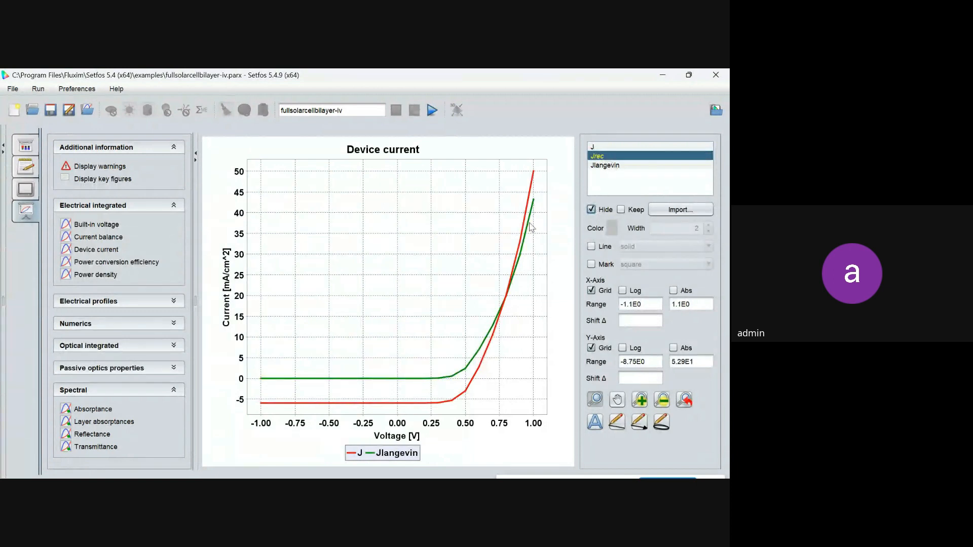
click(592, 210)
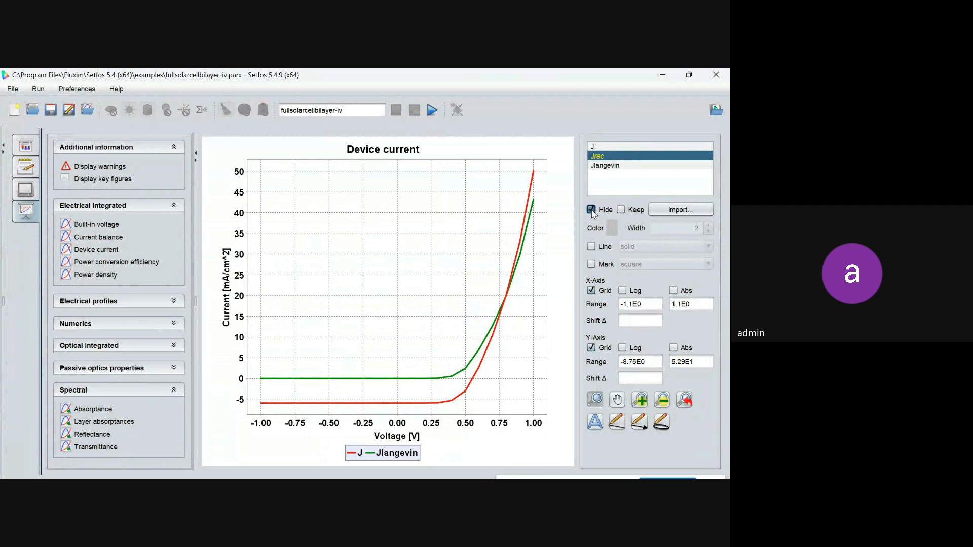
Save the visible device current data to the Desktop as a text file named iv.
right_click(286, 287)
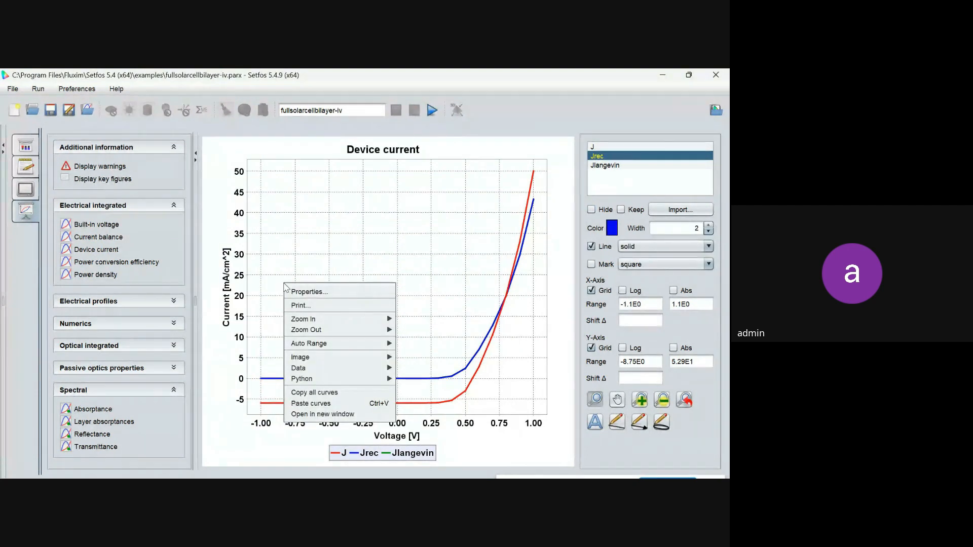
mouse_move(370, 386)
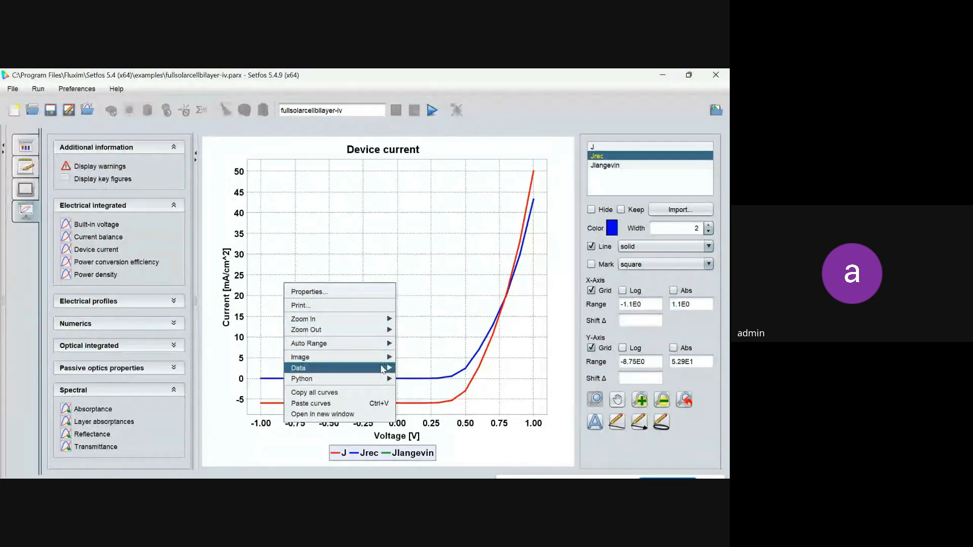
mouse_move(384, 361)
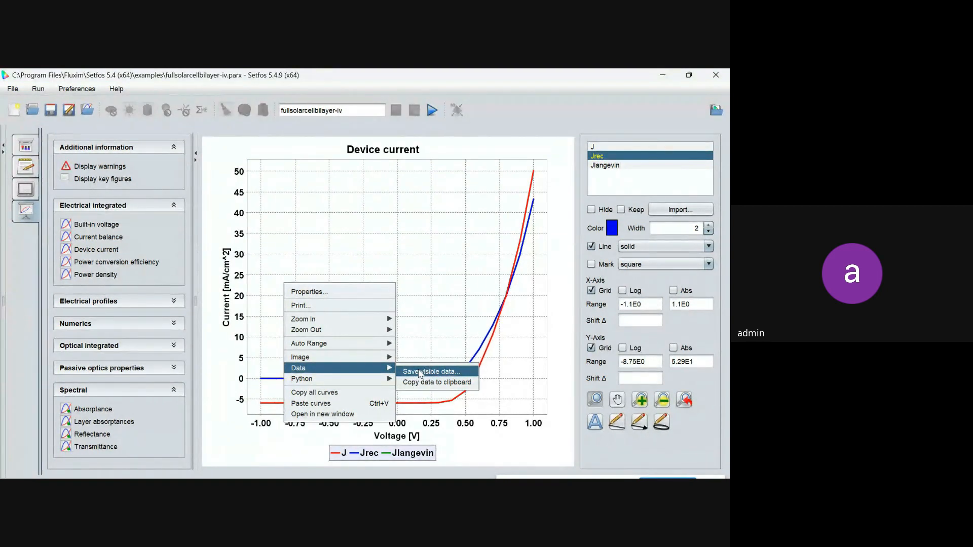
click(436, 371)
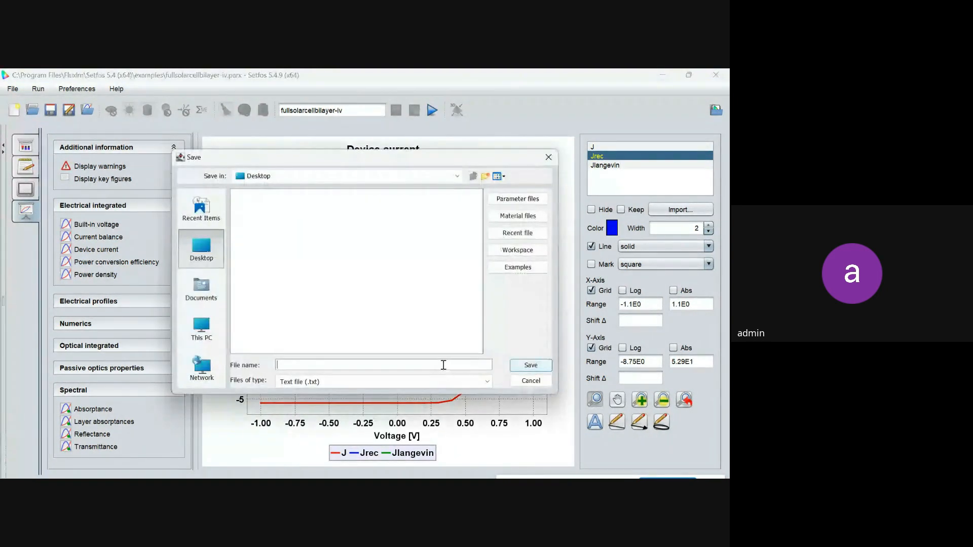
click(386, 382)
click(385, 386)
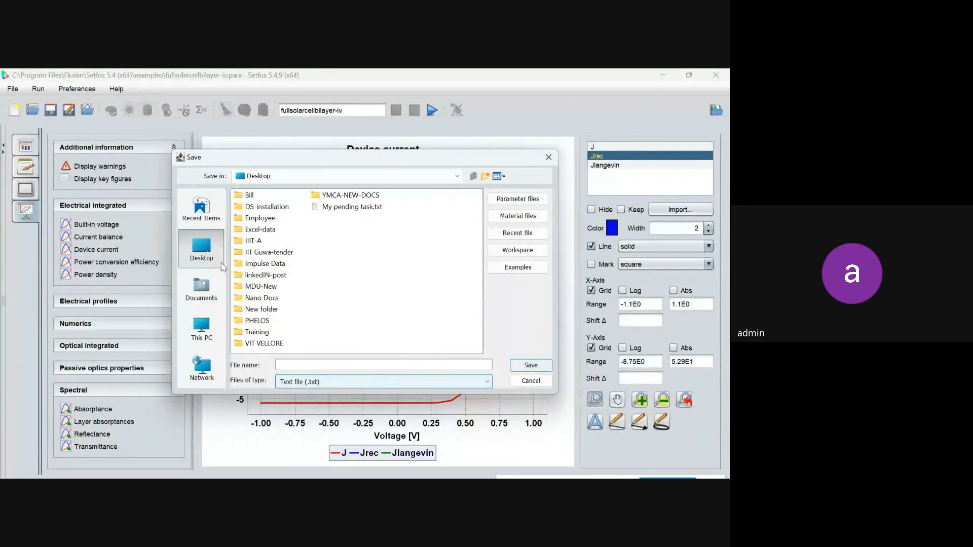
click(312, 364)
text(iv)
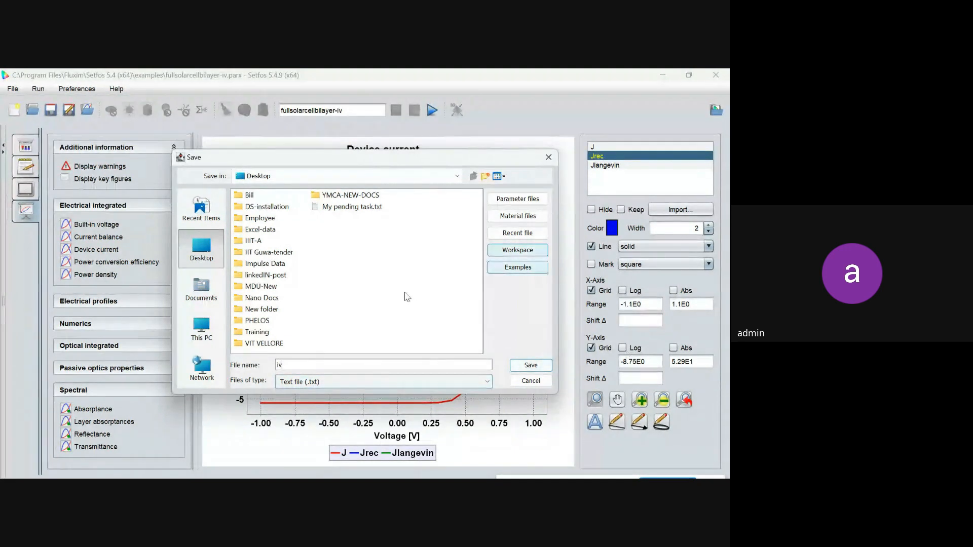
click(529, 365)
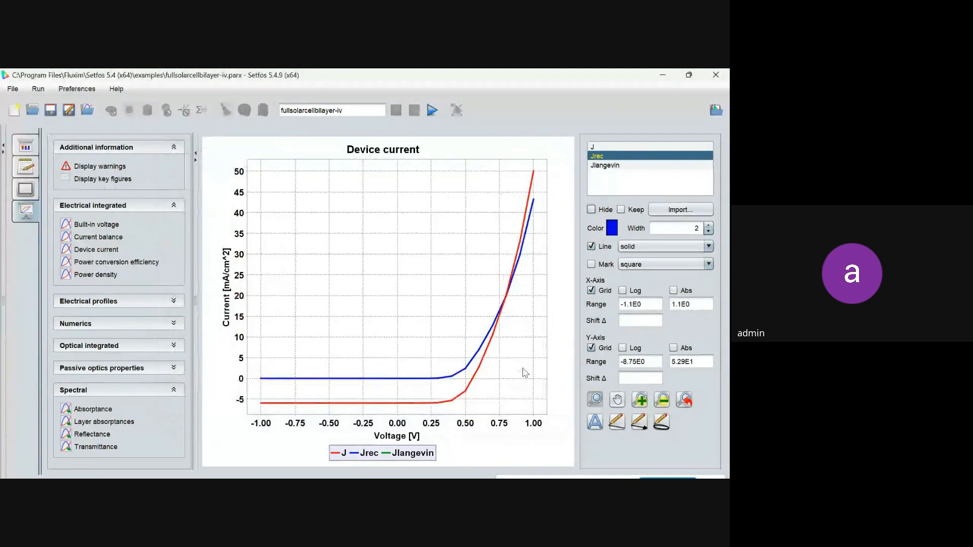
Open the exported iv file from the desktop in Notepad, examine its voltage and current columns, and return to Setfos.
click(655, 75)
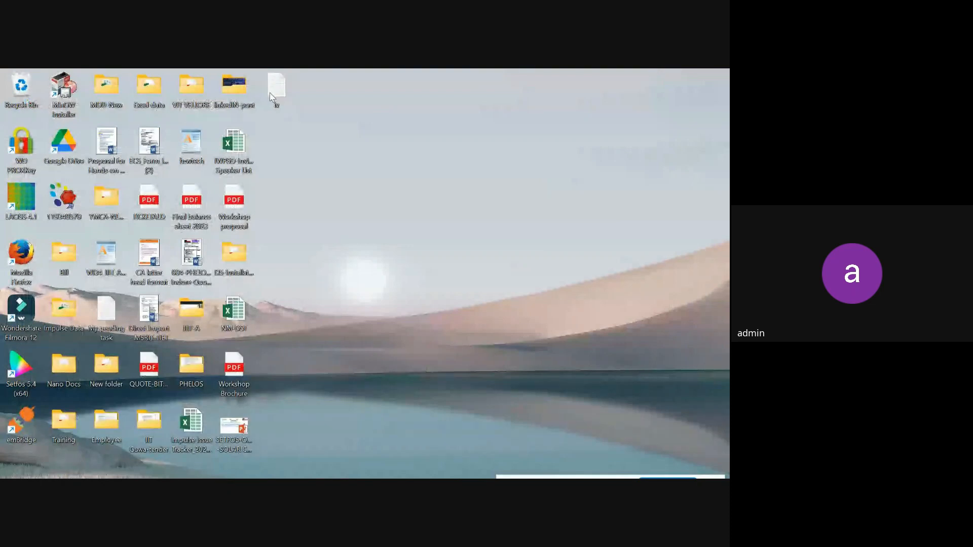
double_click(276, 92)
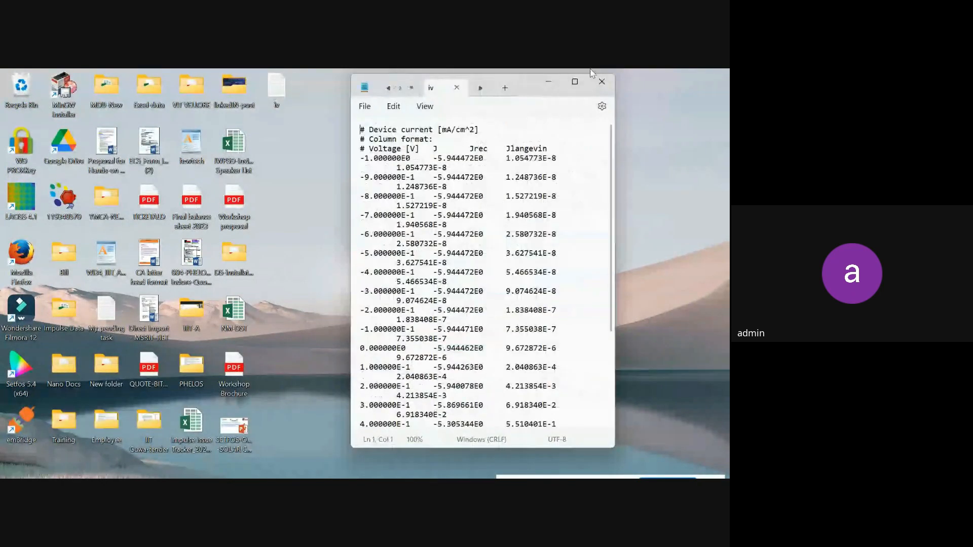
click(576, 82)
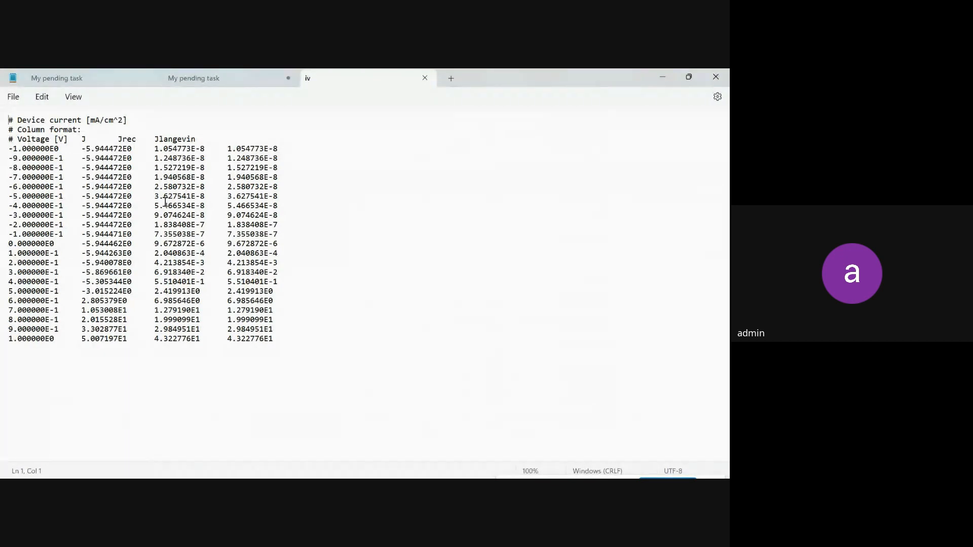
click(662, 77)
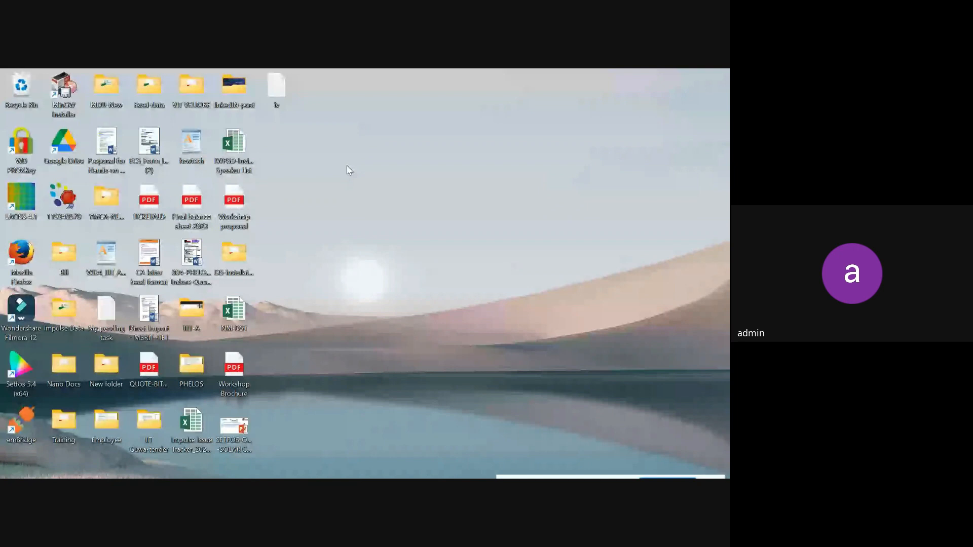
click(515, 466)
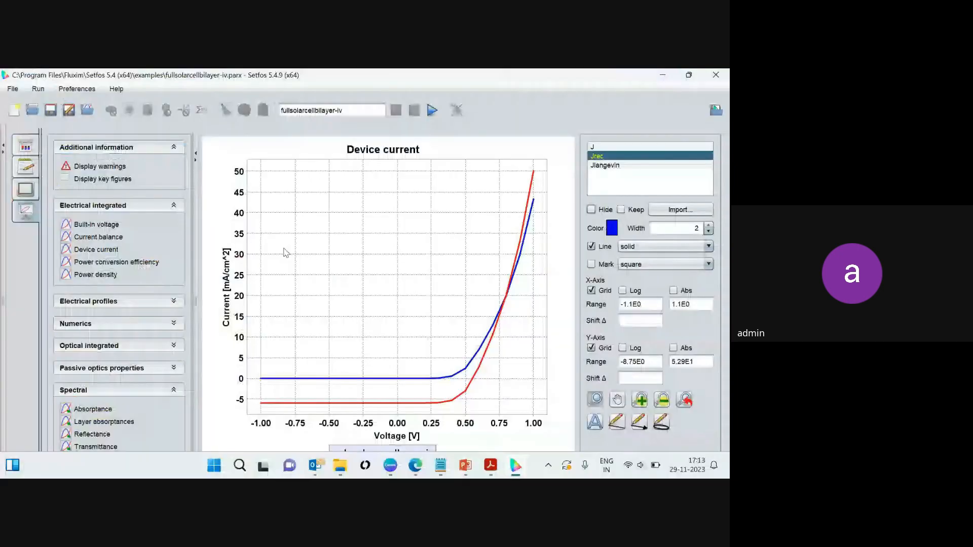
Open the fullsolarcellstack-iv-darkcurrent example from the examples list and show the P3HT-PCBM layer's properties.
click(26, 146)
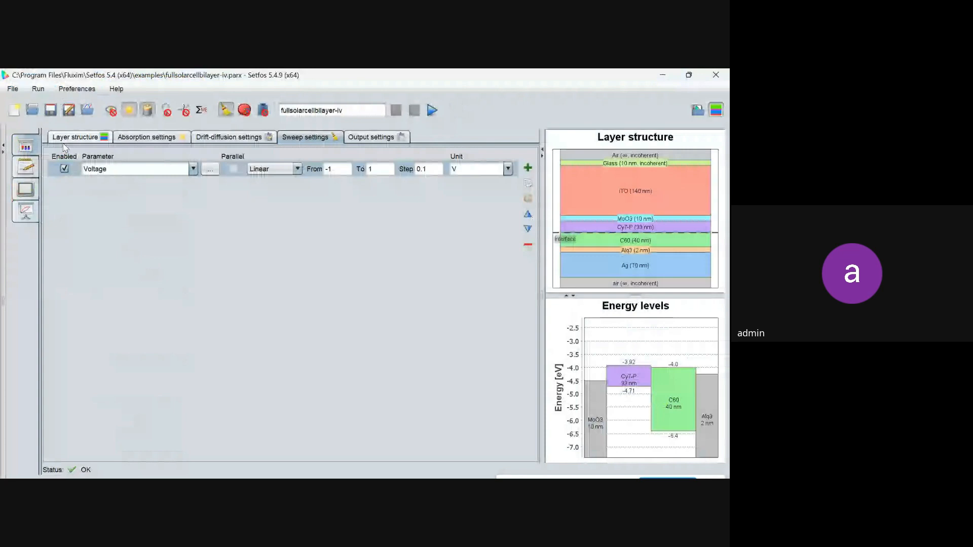
click(65, 144)
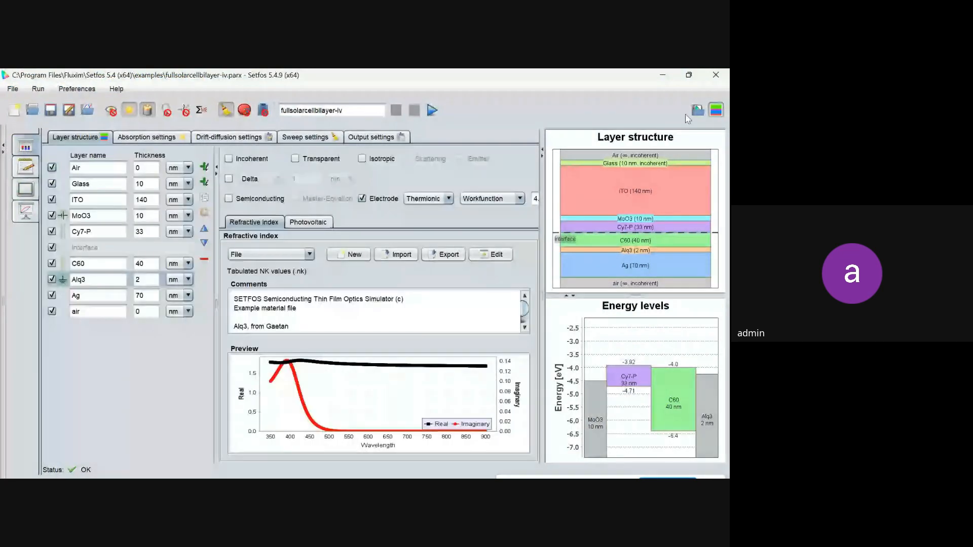
click(697, 110)
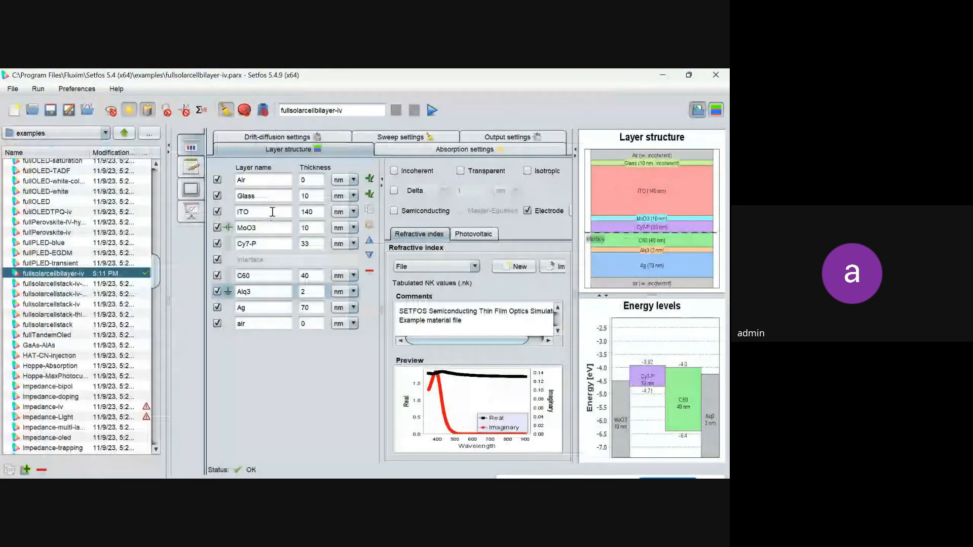
click(53, 284)
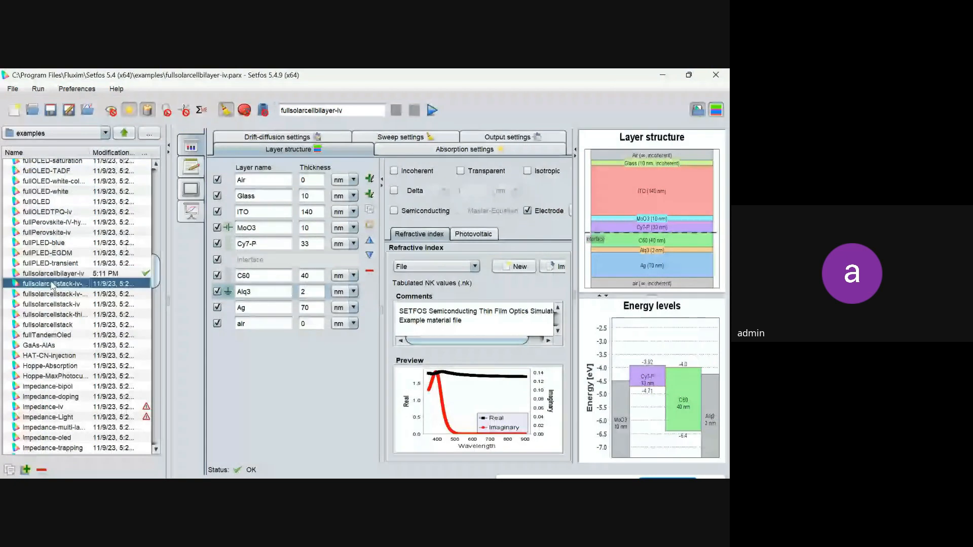
double_click(53, 284)
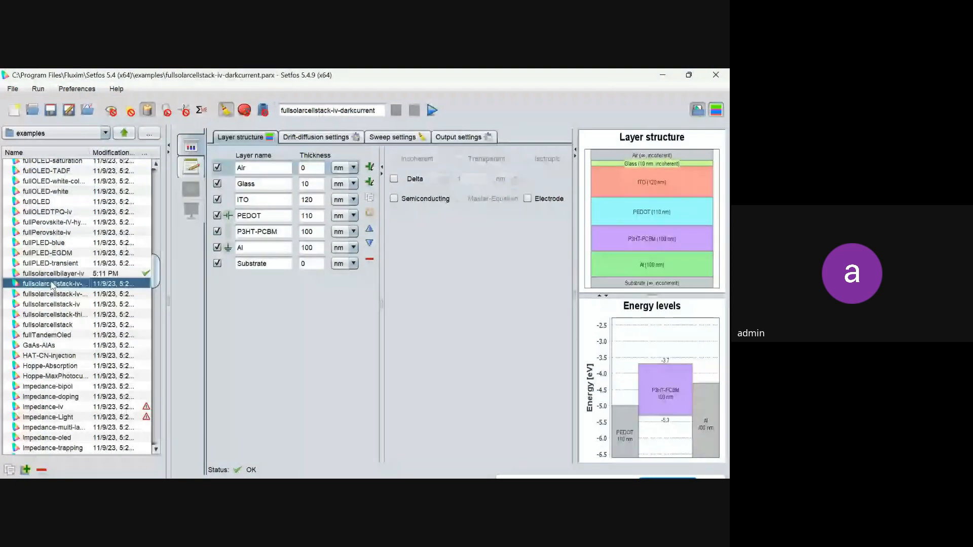
click(248, 233)
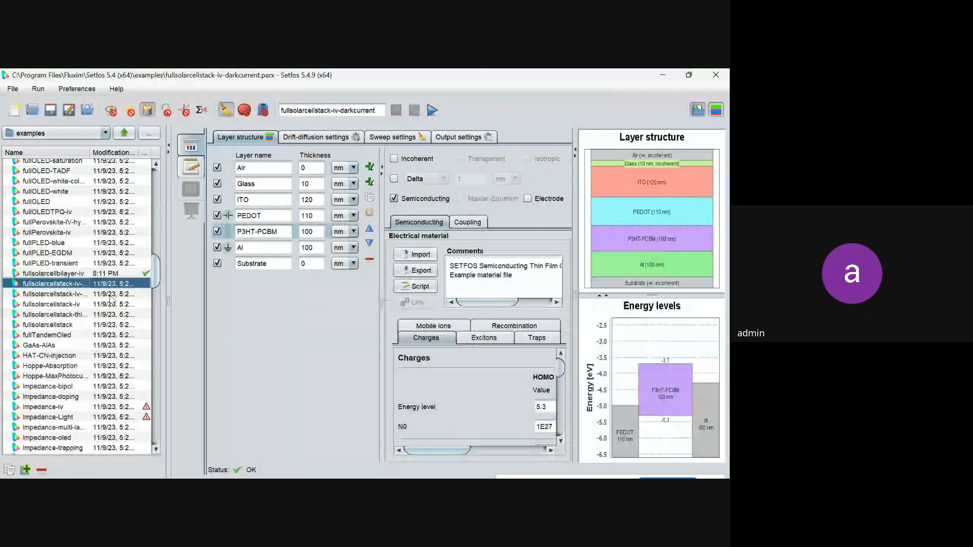
Browse the Perovskite-IV, Perovskite-transientPL and Perovskite-transientVP examples, viewing each layer structure and selecting the TaTm layer in the last one.
drag(155, 285, 155, 338)
scroll(82, 328, down, 5)
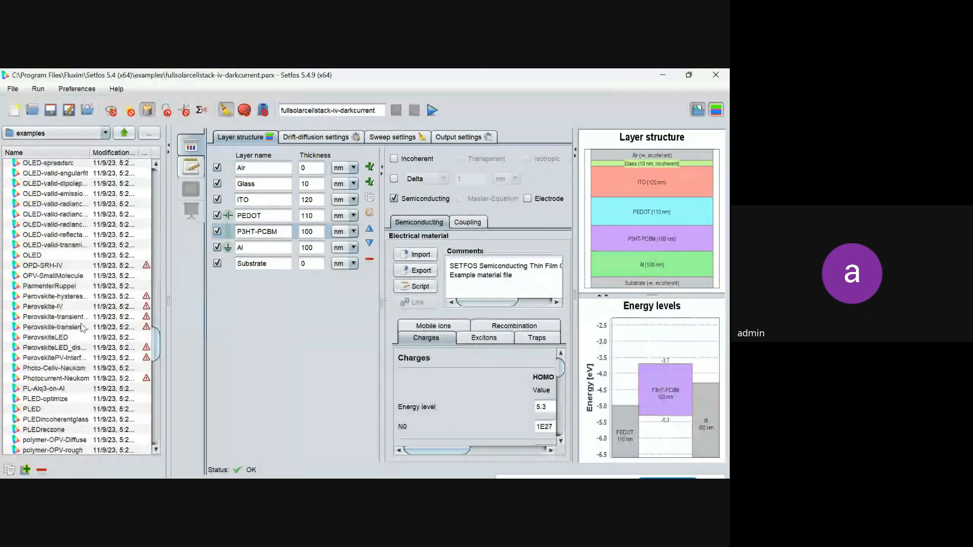
double_click(51, 307)
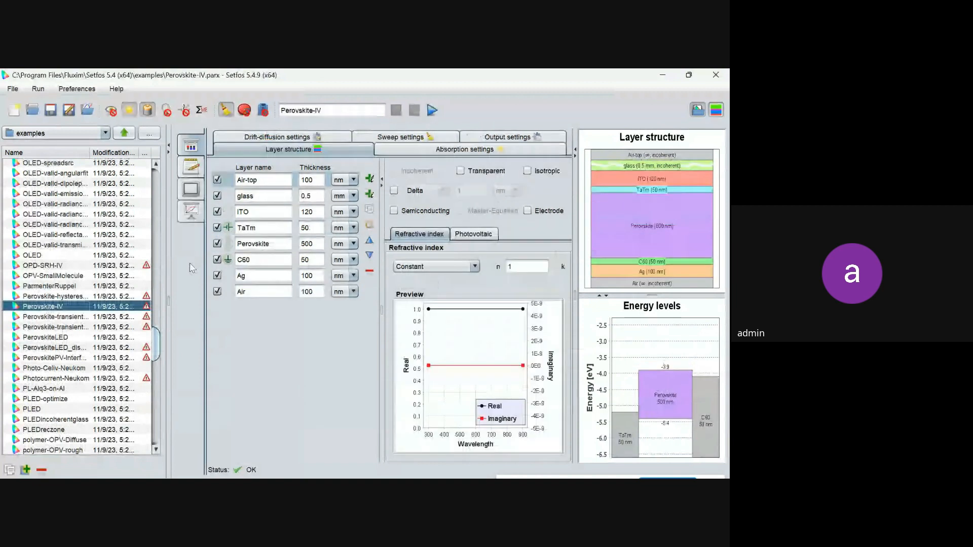
double_click(57, 318)
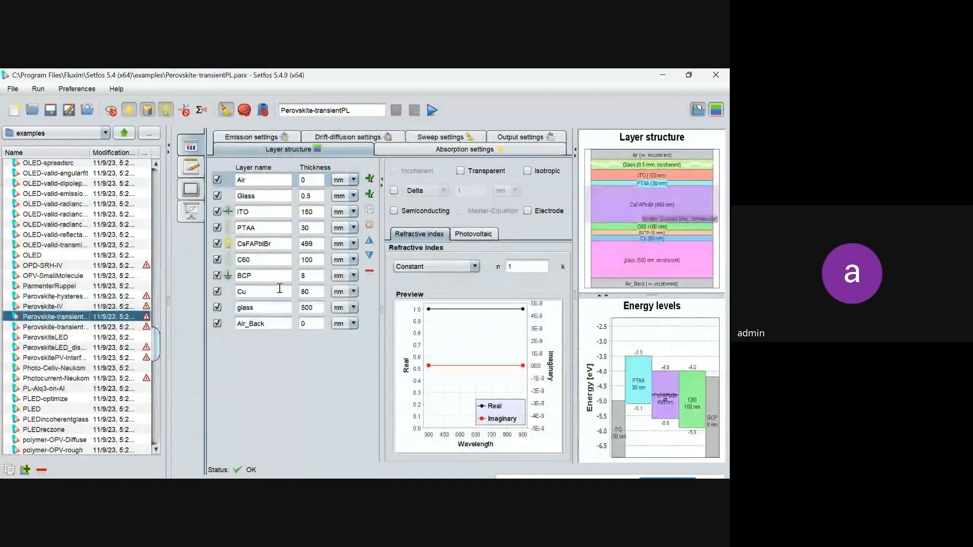
click(61, 329)
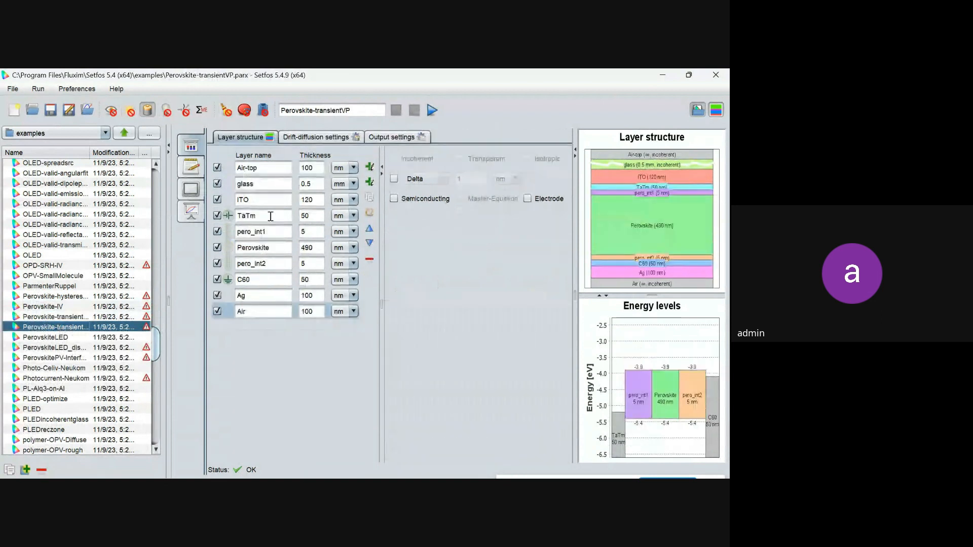
click(271, 216)
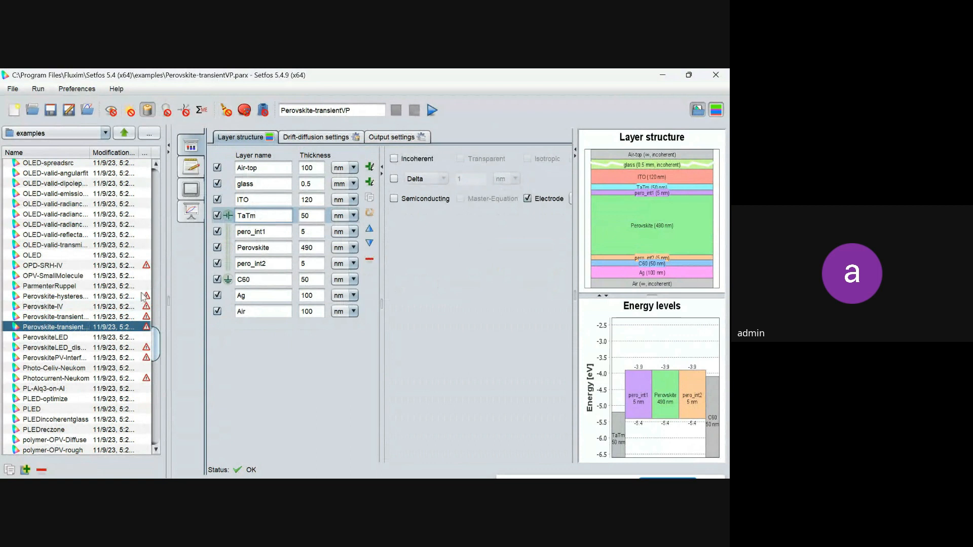
Open the PerovskitePV-InterfaceRecombSweep-iv example, hide the file list, and review its layers and interfaces from ITO to Ag.
click(59, 358)
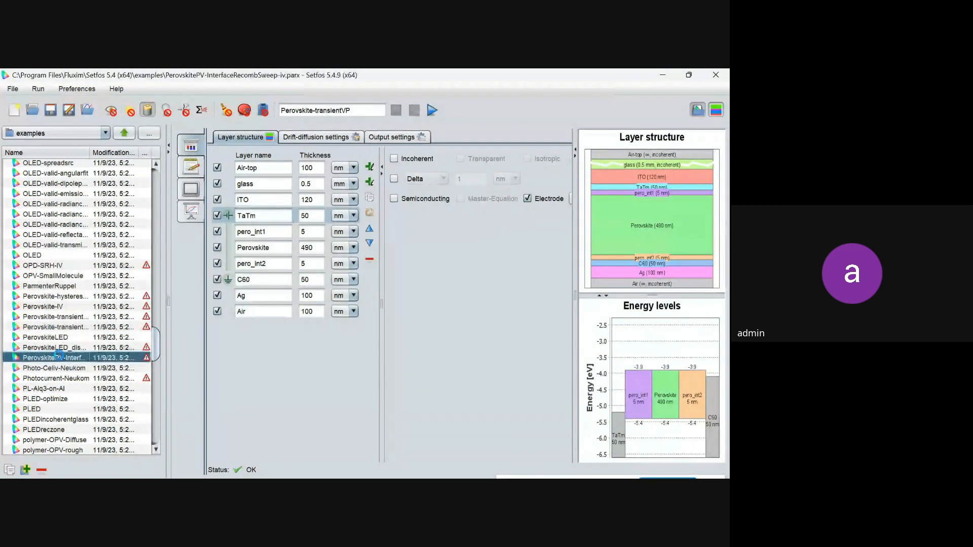
click(697, 113)
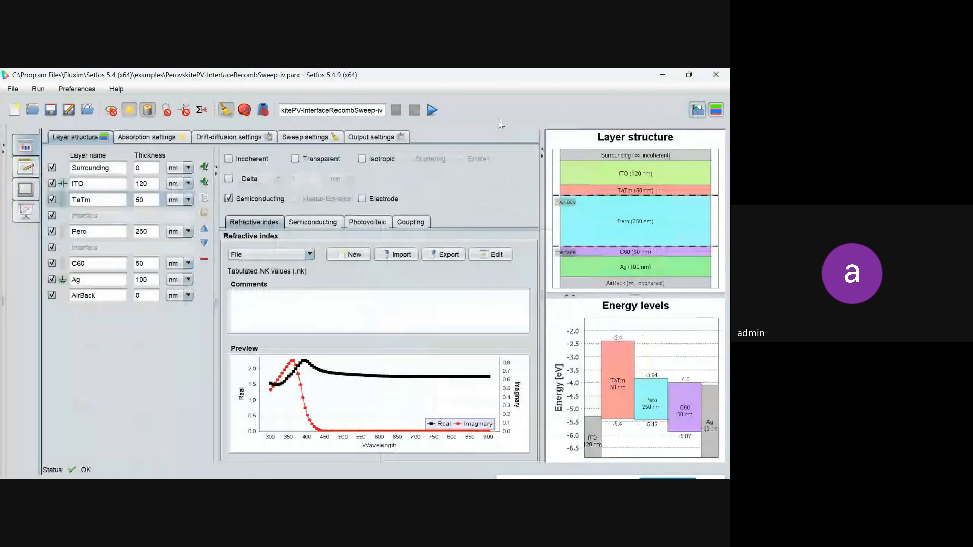
click(102, 183)
click(99, 199)
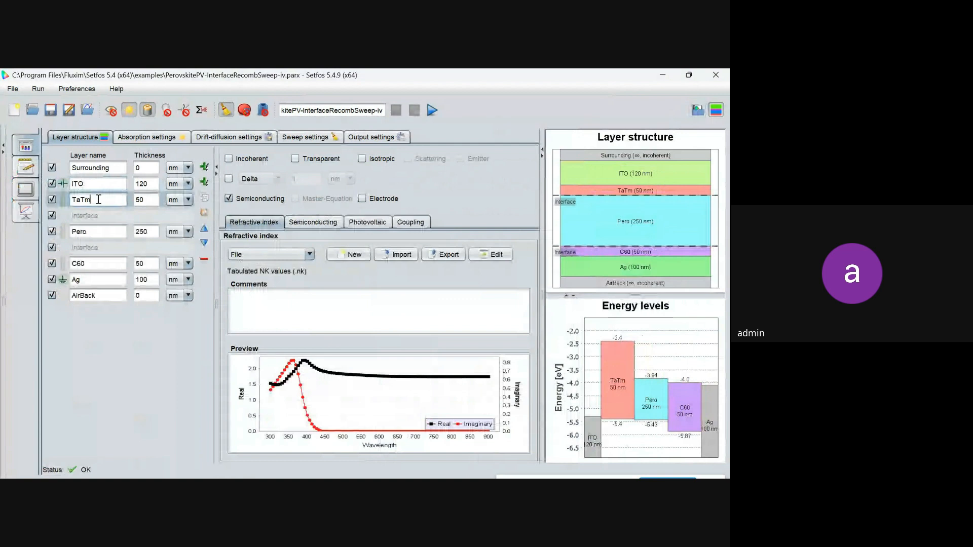
click(97, 218)
click(95, 231)
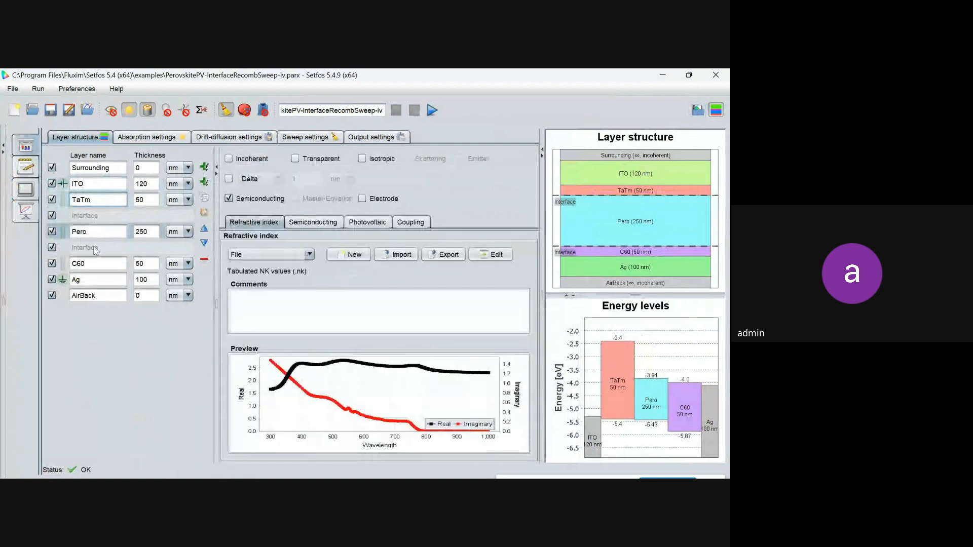
click(93, 247)
click(95, 262)
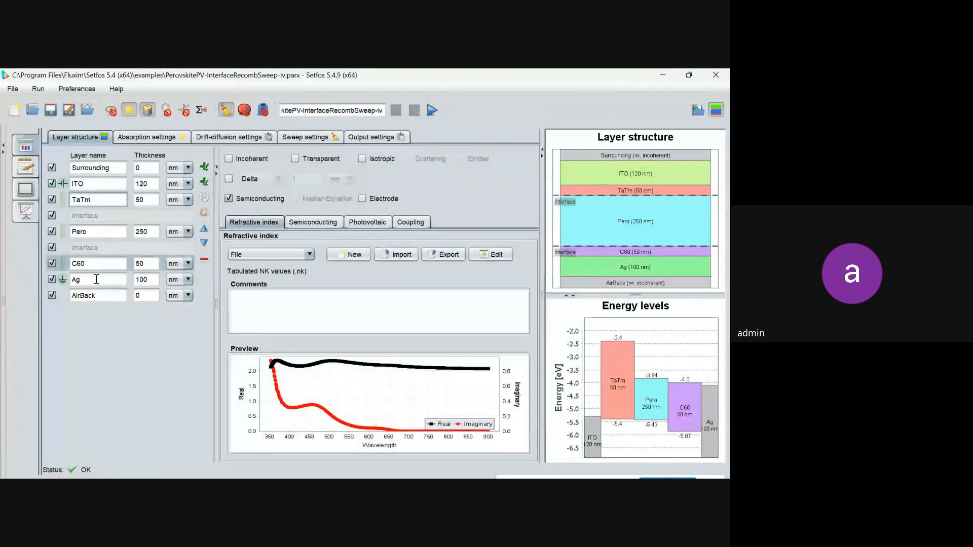
click(96, 280)
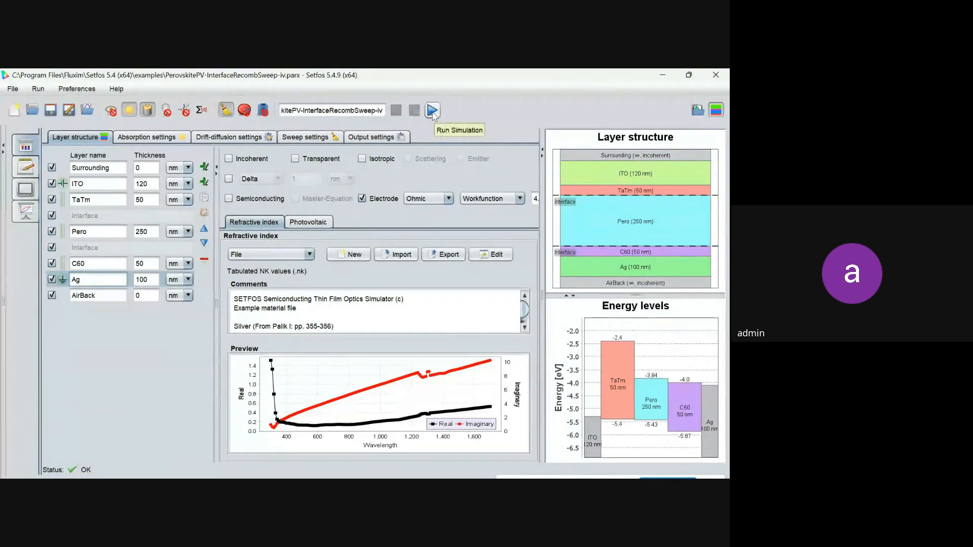
Review the sweep settings for voltage and interface trap densities, and run the simulation.
click(311, 138)
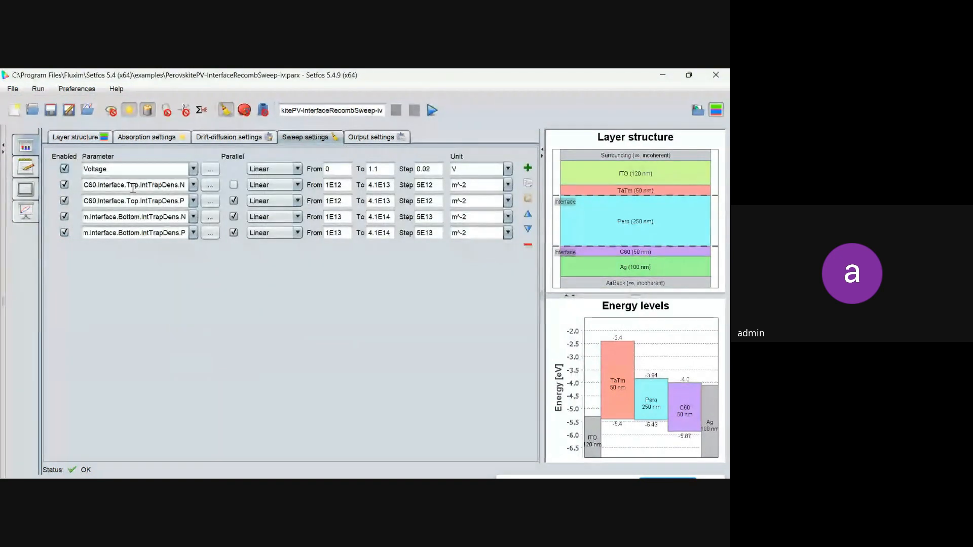
click(152, 201)
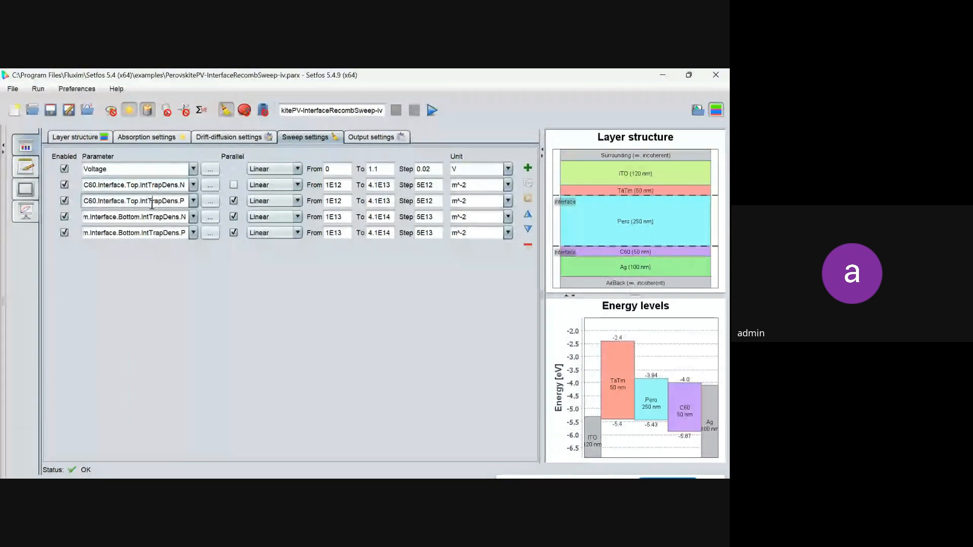
click(432, 110)
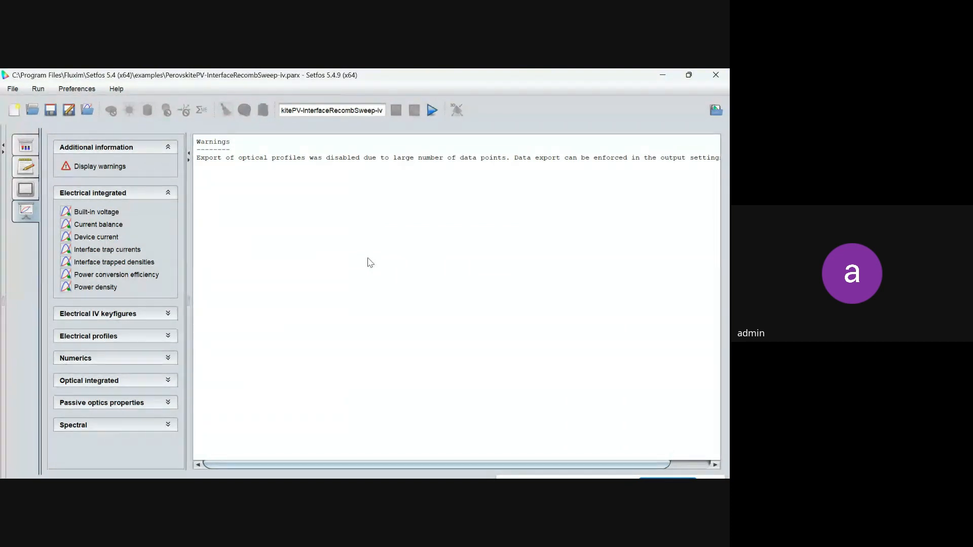
Show the device current plot and raise the C60 top-interface trap density to 4.1E9 cm^-2 to compare the current curves.
click(102, 238)
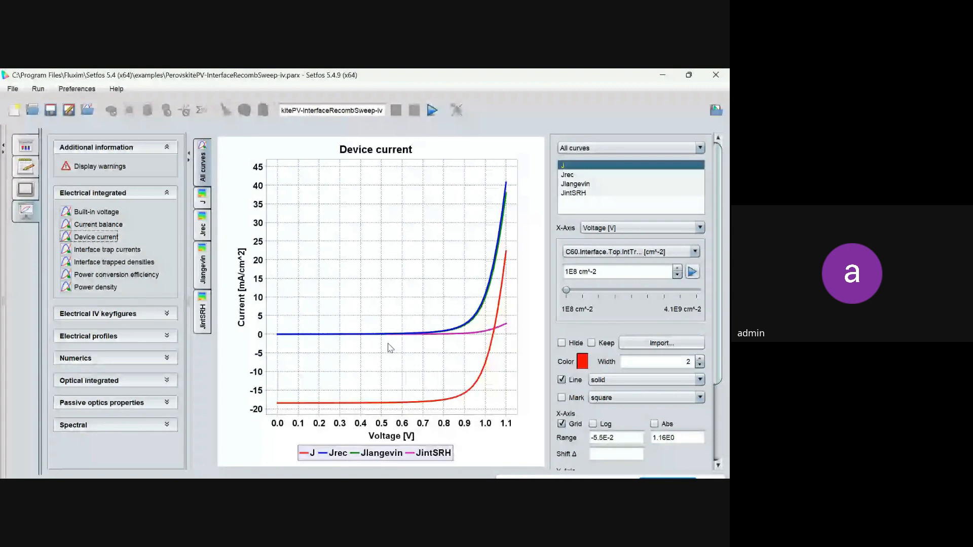
click(567, 291)
drag(566, 291, 708, 293)
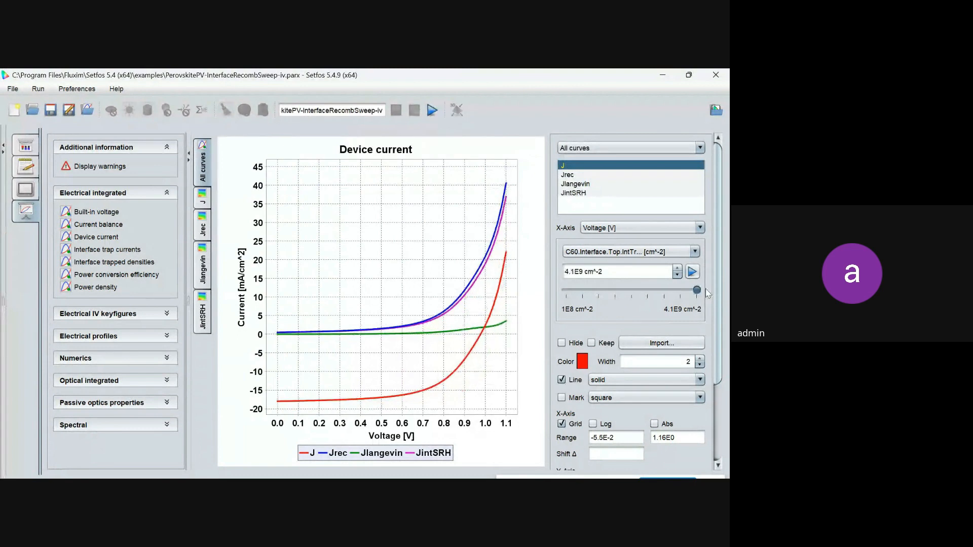
click(581, 185)
click(567, 175)
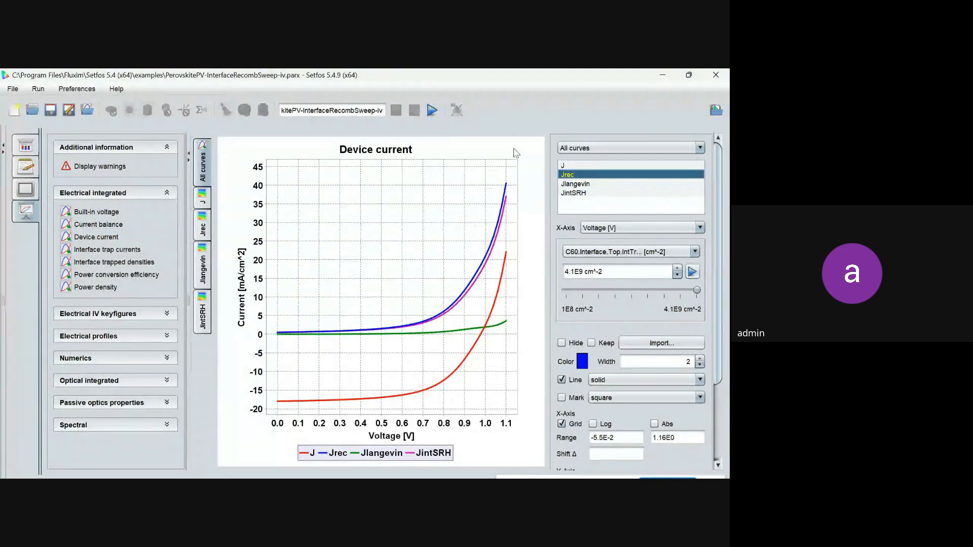
Switch the device current plot's sweep parameter to the TaTm bottom interface, return to the C60 top interface, and set it to 4.1E9 cm^-2.
click(613, 252)
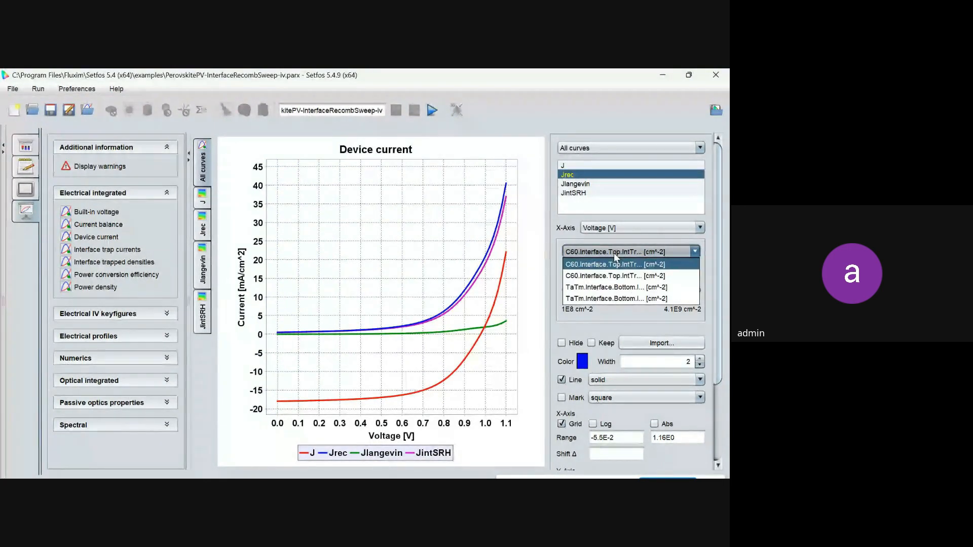
click(587, 287)
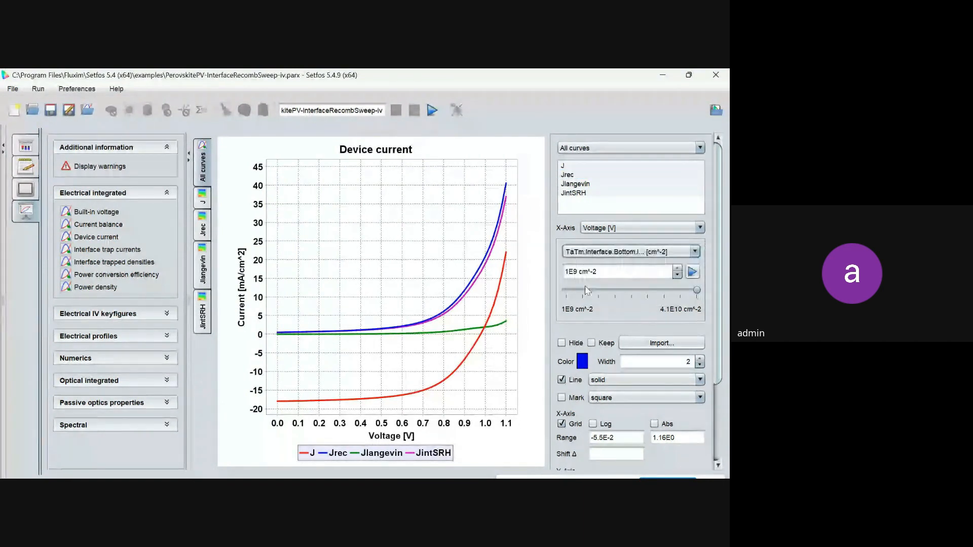
click(604, 252)
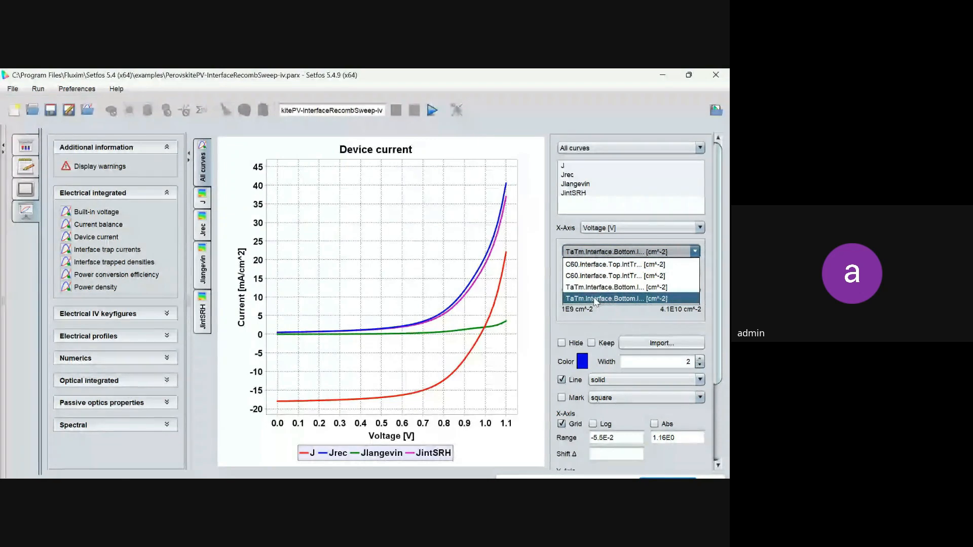
click(592, 275)
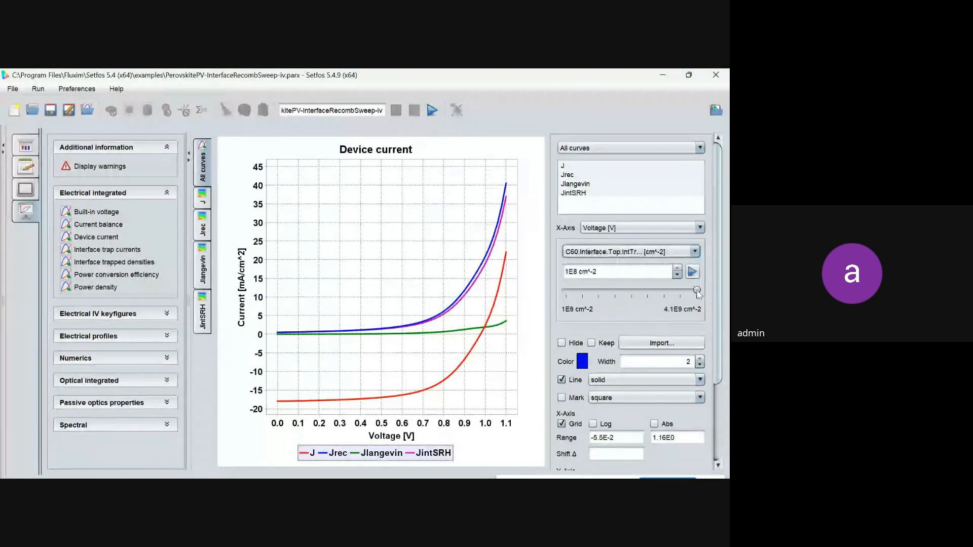
drag(630, 299, 717, 296)
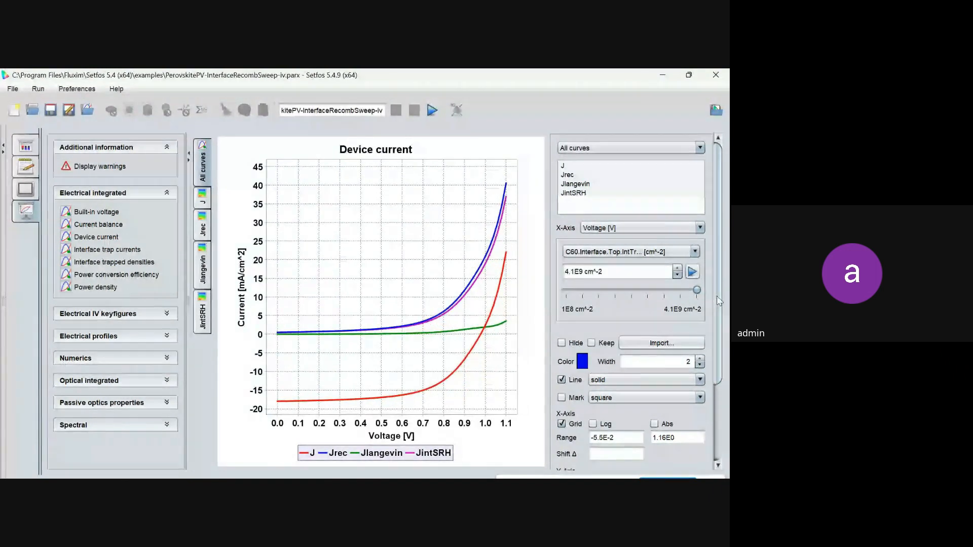
View the interface trap currents and power density plots, raising the C60 top-interface trap density to 4.1E9 cm^-2 in each.
click(96, 251)
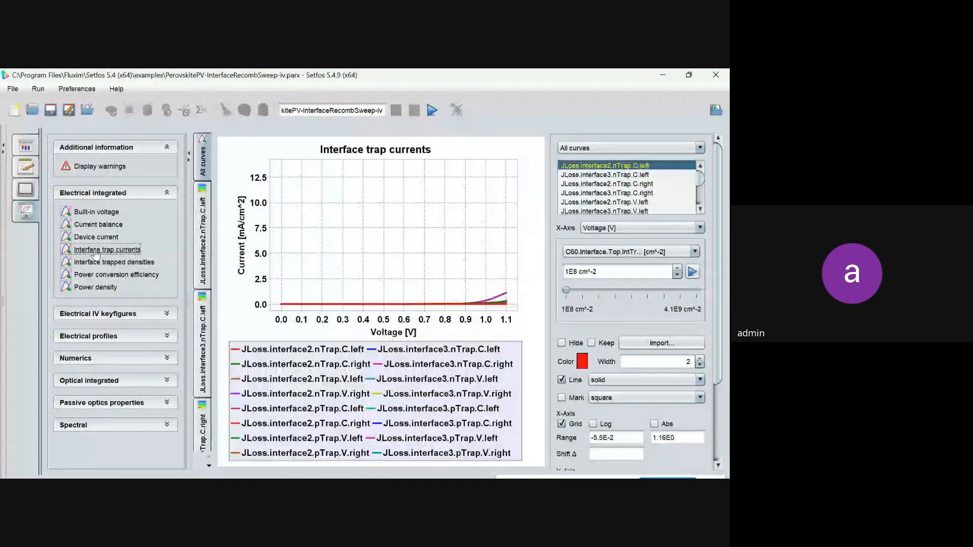
drag(567, 290, 697, 290)
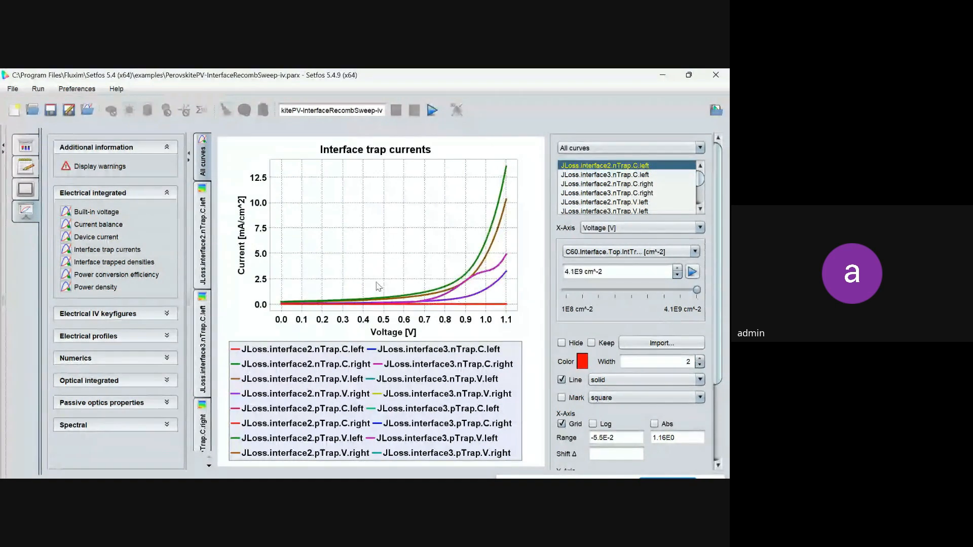
click(85, 288)
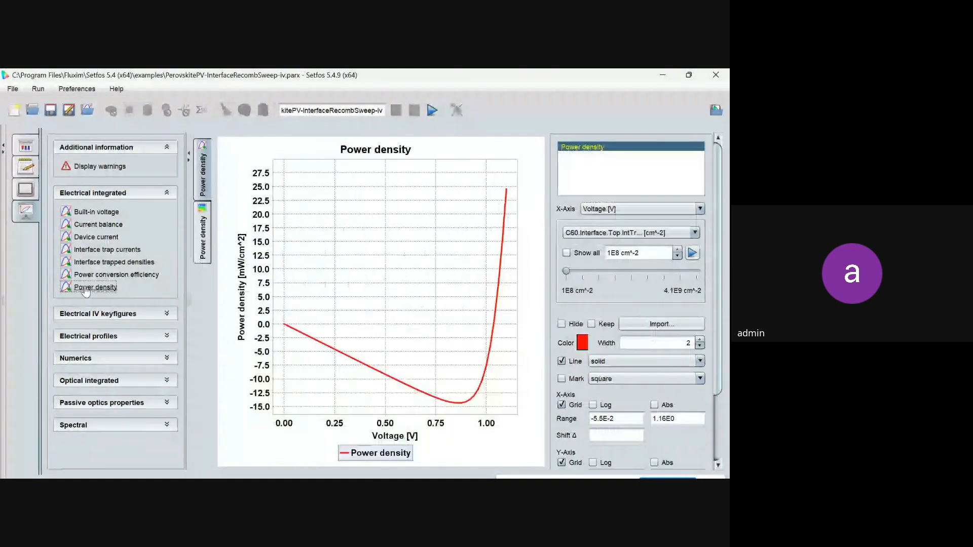
drag(568, 272, 699, 271)
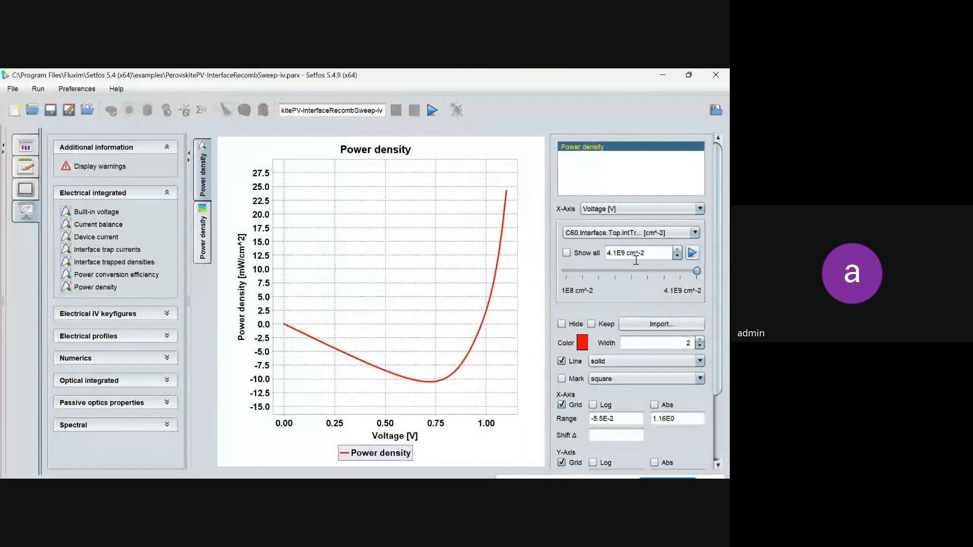
Review the IV key figures against trap density: fill factor, current at max power density, open circuit voltage, short circuit current and max power density.
click(102, 314)
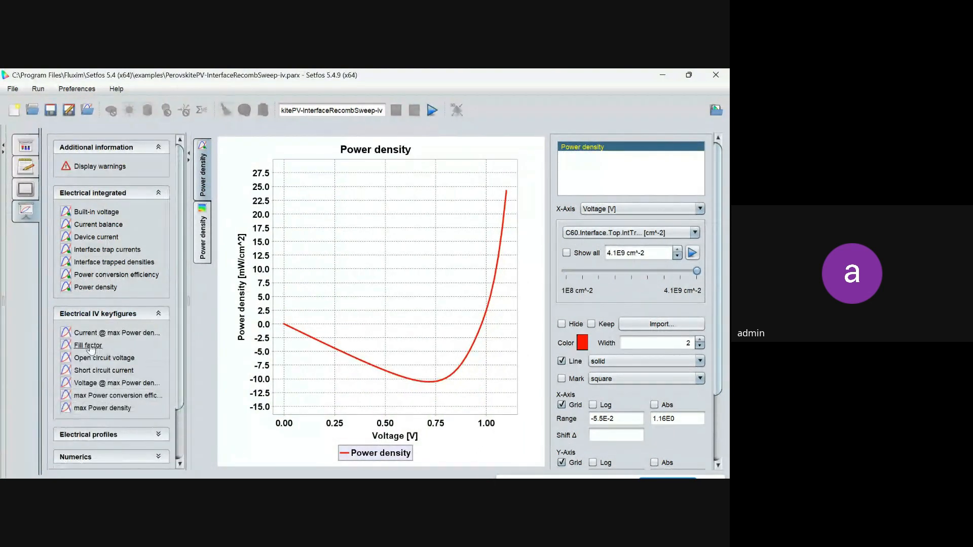
click(89, 346)
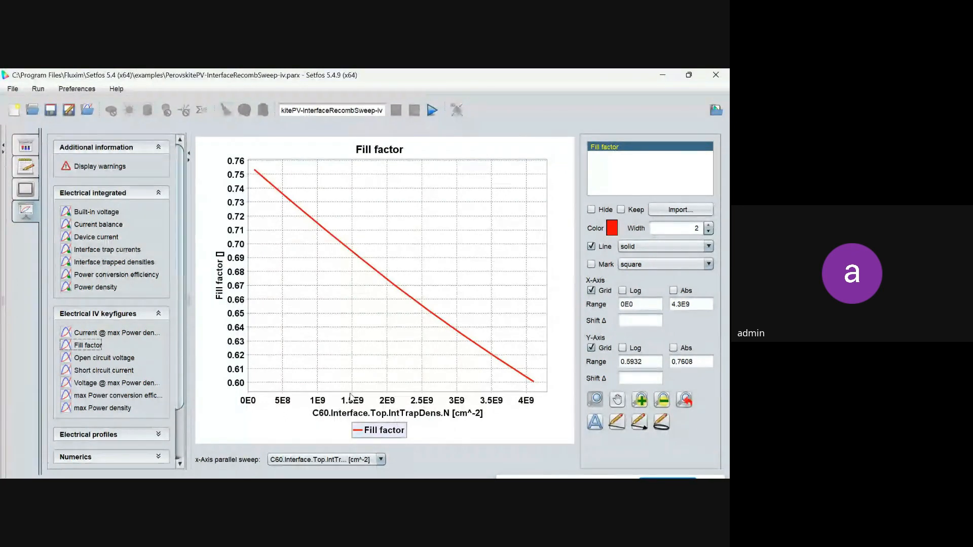
click(101, 334)
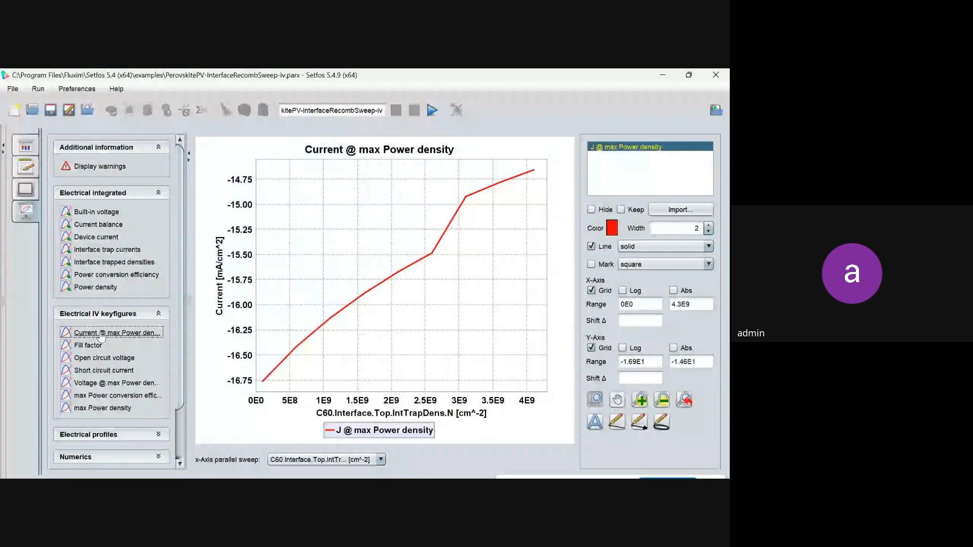
click(103, 358)
click(103, 370)
click(101, 408)
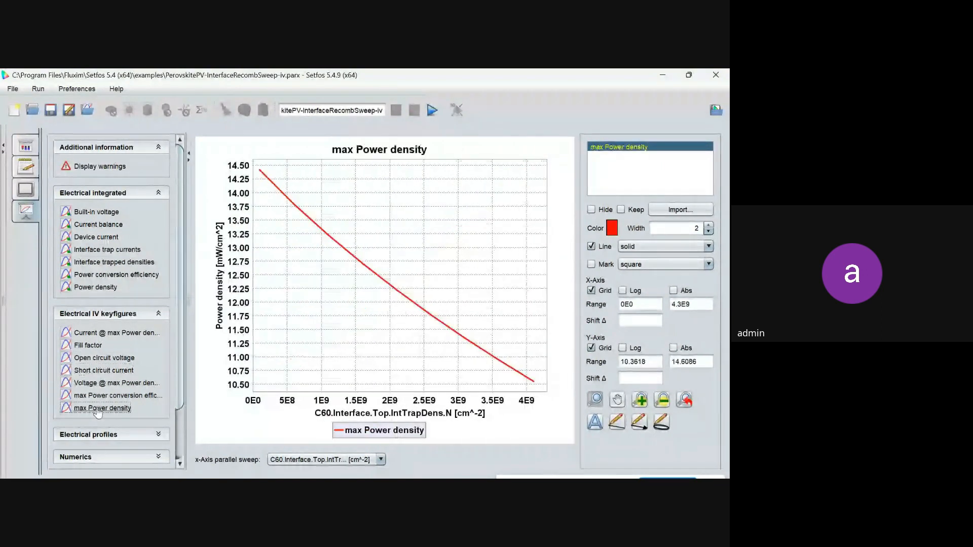
click(122, 315)
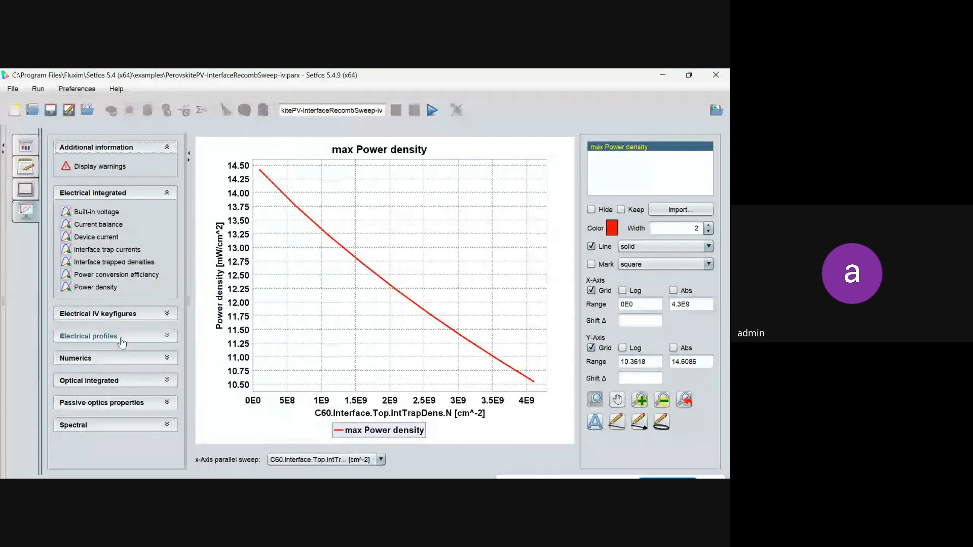
Show the band diagram at 1.1 V and 4.1E9 cm^-2 C60 top-interface trap density, and display the LUMO colour map.
click(114, 337)
click(105, 356)
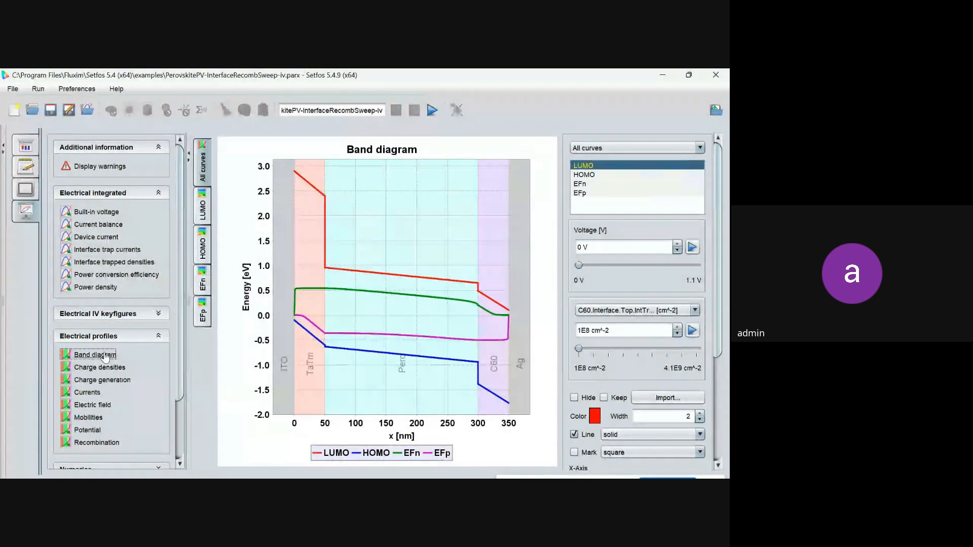
drag(578, 265, 721, 269)
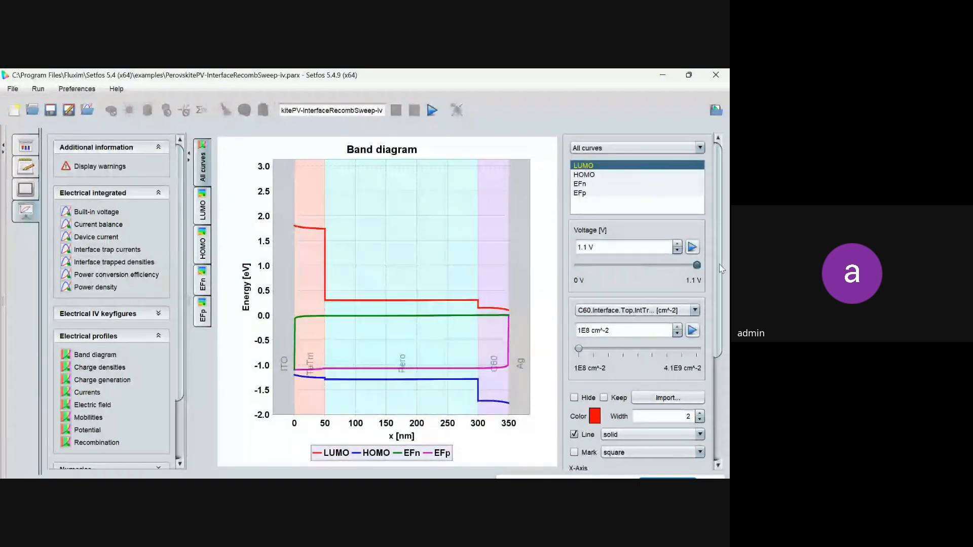
drag(578, 348, 712, 349)
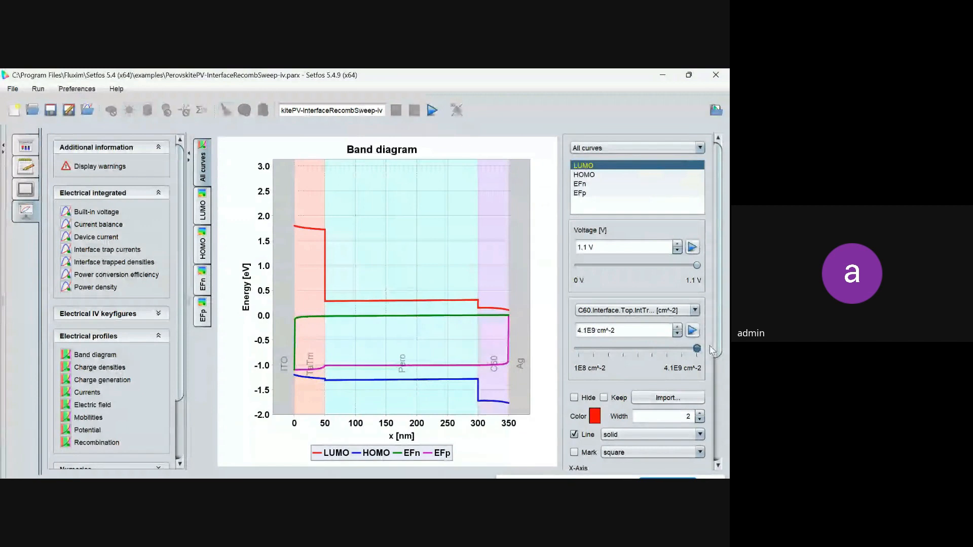
click(203, 219)
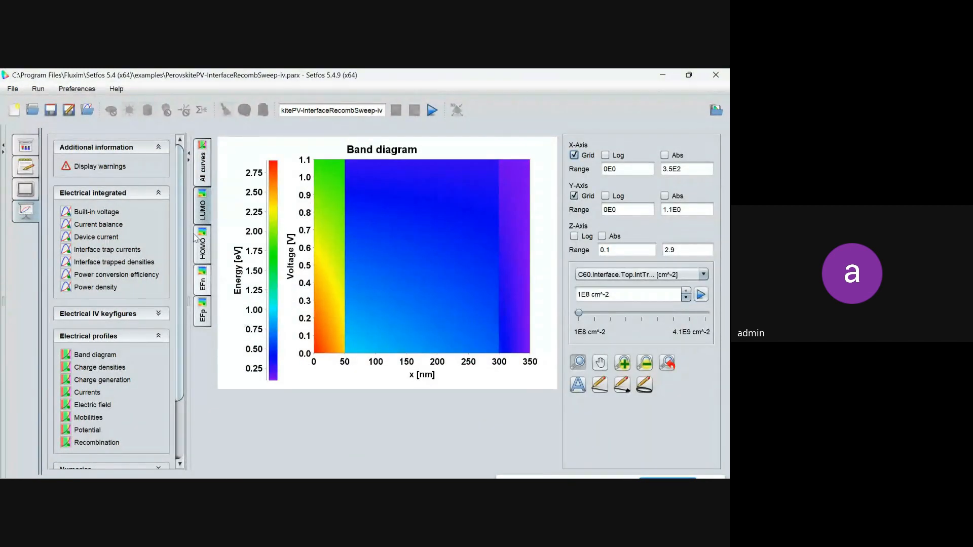
View the band diagram's HOMO, EFn and EFp colour maps over voltage and position.
click(204, 244)
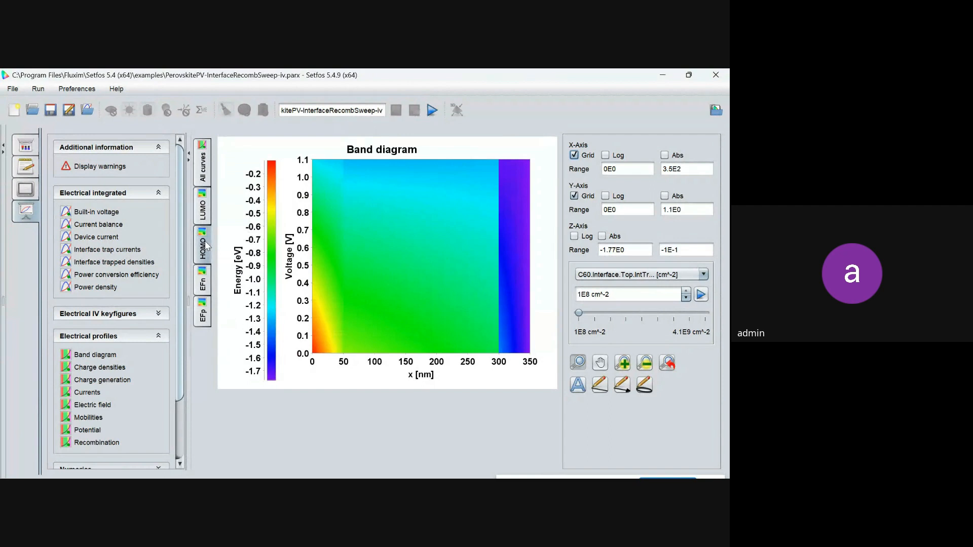
click(201, 286)
click(202, 314)
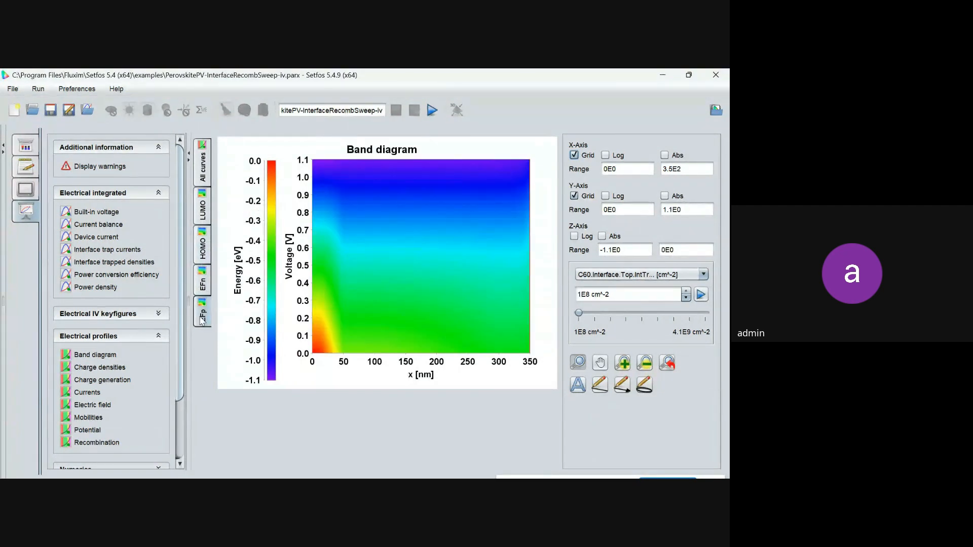
View the electric field and potential profiles, including the potential's colour map over voltage and position.
click(81, 408)
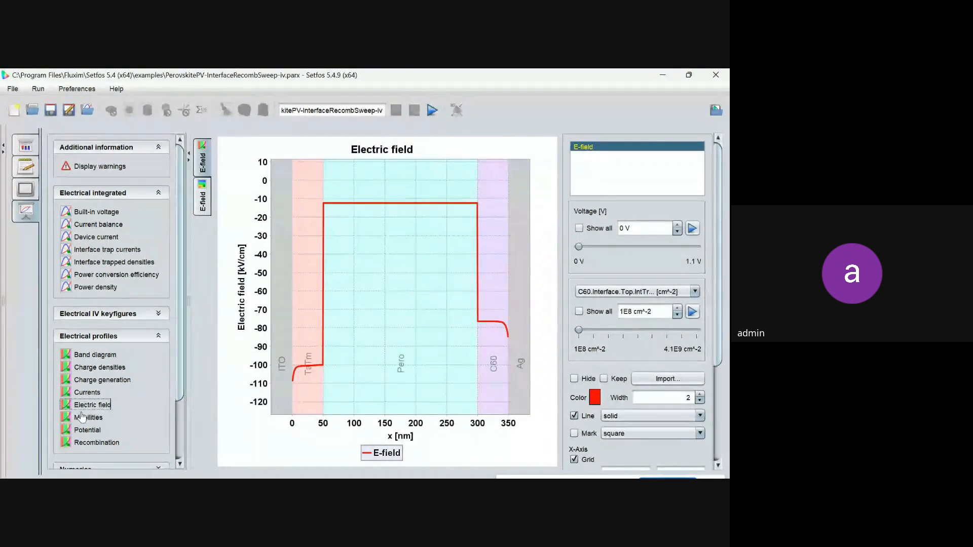
click(85, 431)
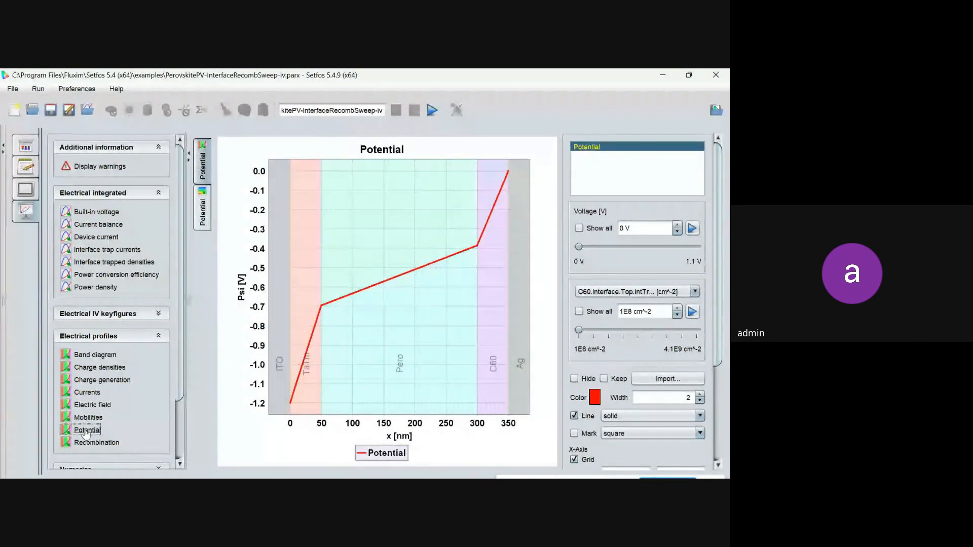
click(202, 213)
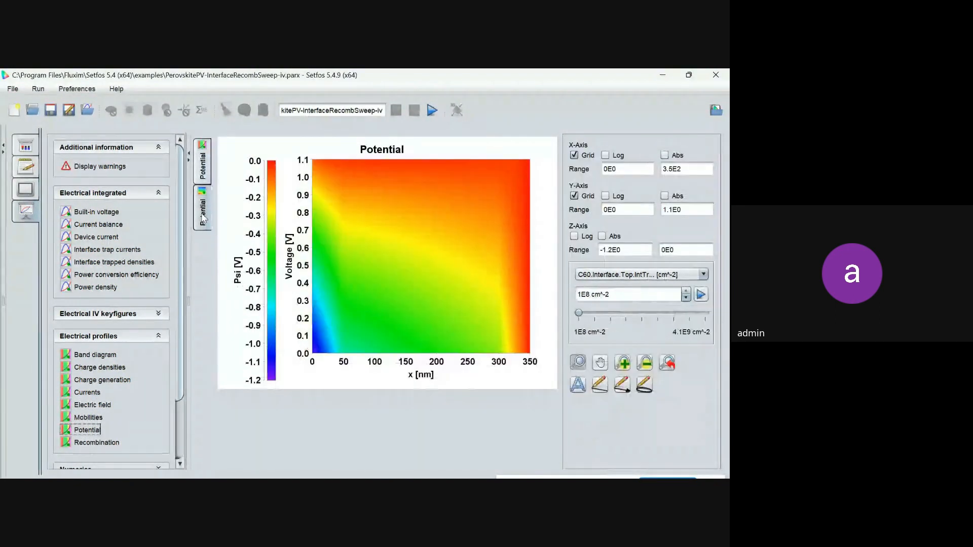
Show the integrated photocurrent plot for the TaTm, Pero and C60 layers.
click(104, 337)
click(99, 381)
click(94, 399)
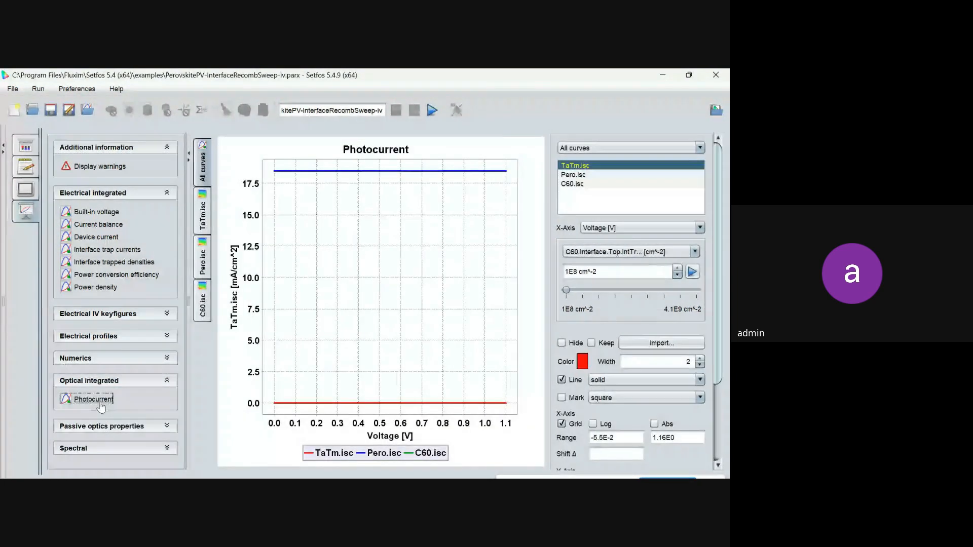
View the spectral absorptance at 1.1 V, and display the transmittance spectrum at 0 V.
click(101, 450)
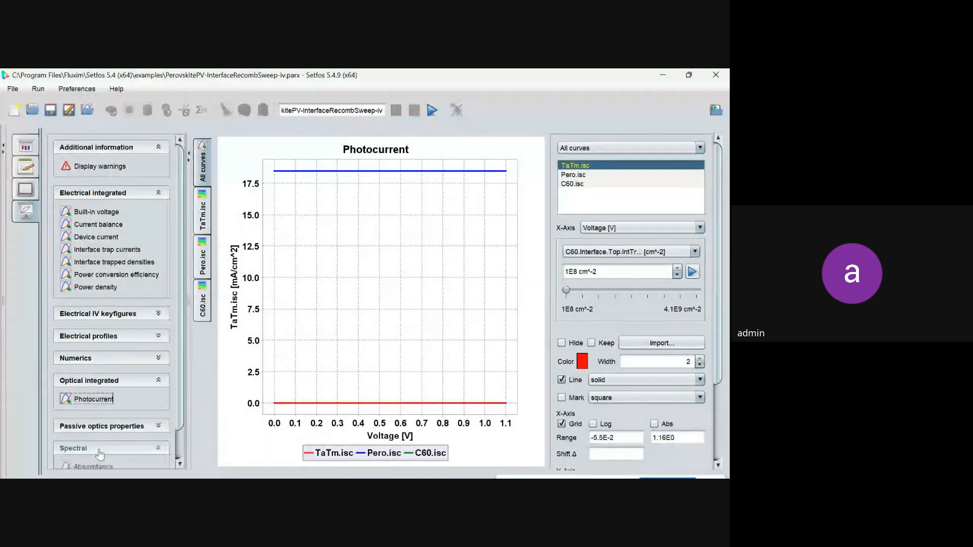
click(100, 467)
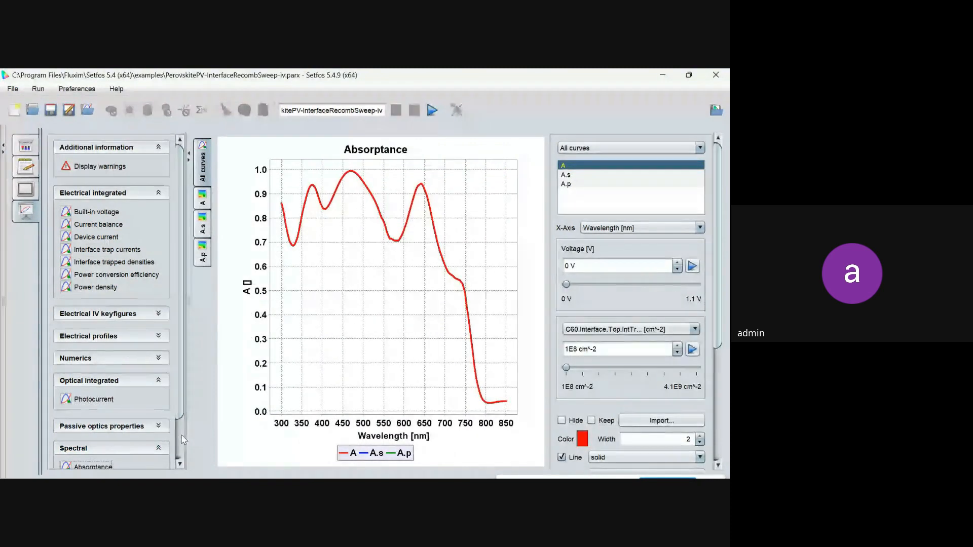
scroll(101, 446, down, 2)
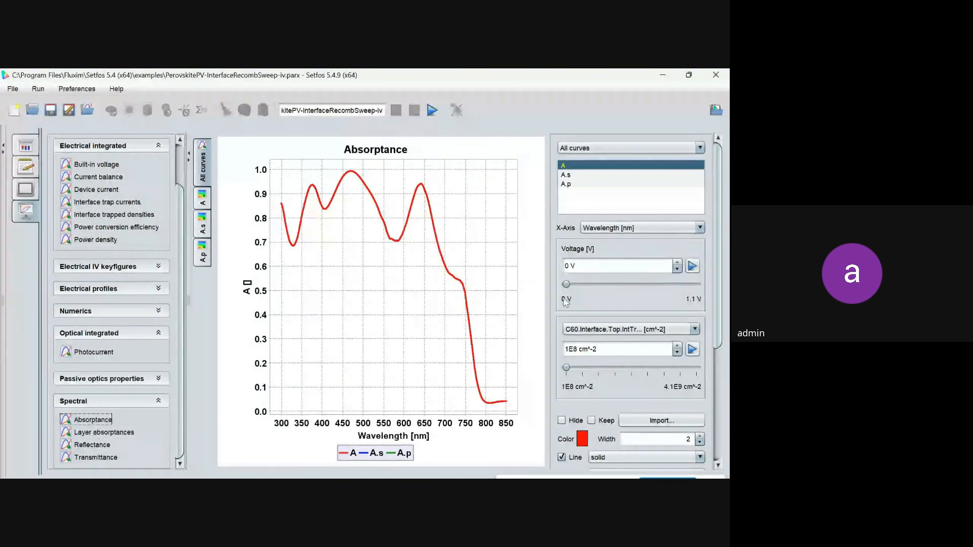
drag(568, 285, 699, 286)
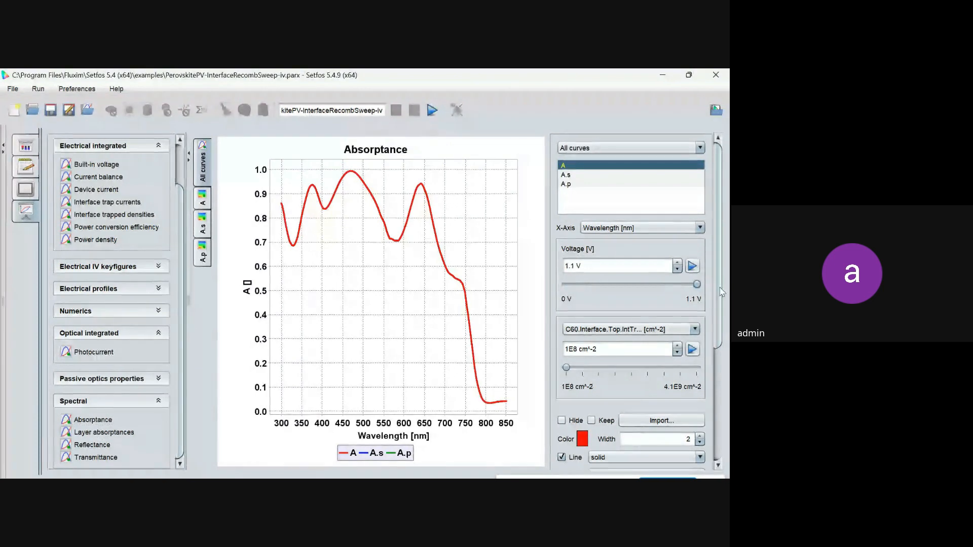
click(97, 457)
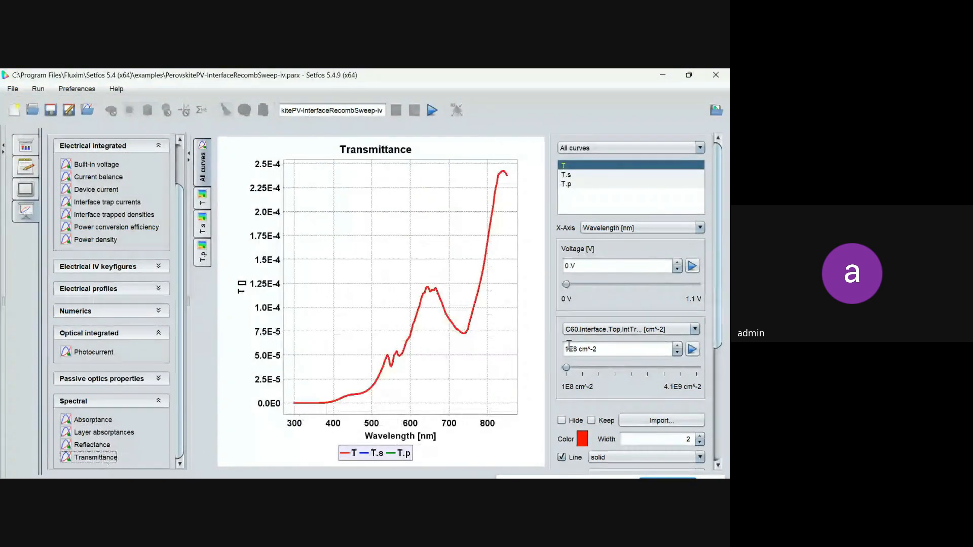
click(567, 285)
mouse_move(567, 286)
mouse_down()
mouse_move(683, 285)
mouse_move(560, 284)
mouse_up()
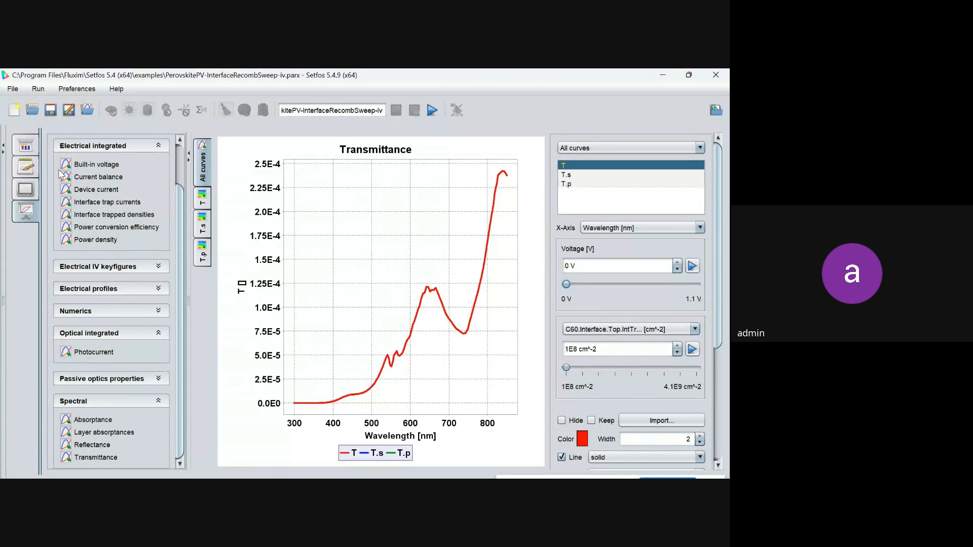
Bring up the examples list and browse past Scattering-QD to the SolarCell-EQE-AC-Vbias example.
click(716, 110)
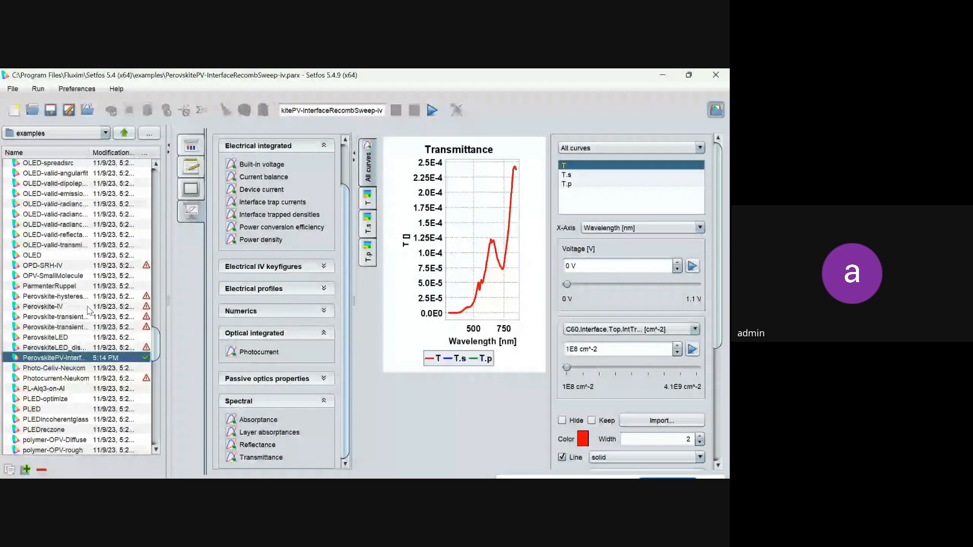
drag(154, 343, 155, 385)
click(53, 330)
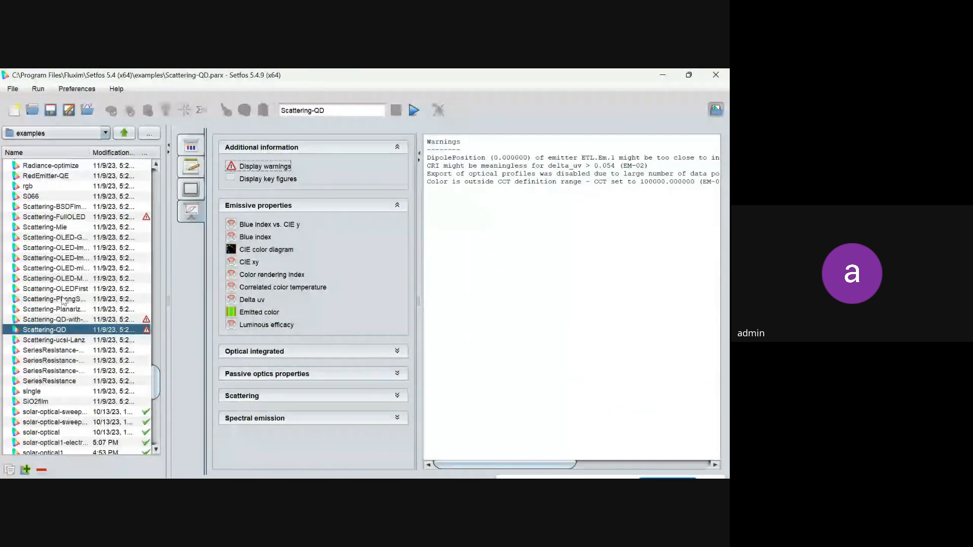
drag(152, 392, 155, 412)
click(57, 351)
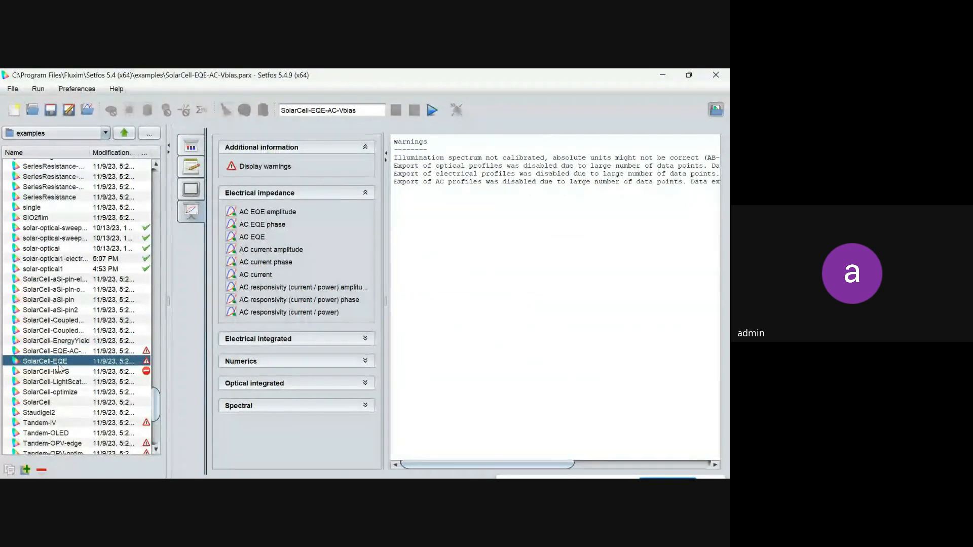
Display the SolarCell-EQE layer structure, look at SolarCell-EQE-AC-Vbias for comparison, and return to SolarCell-EQE.
click(191, 147)
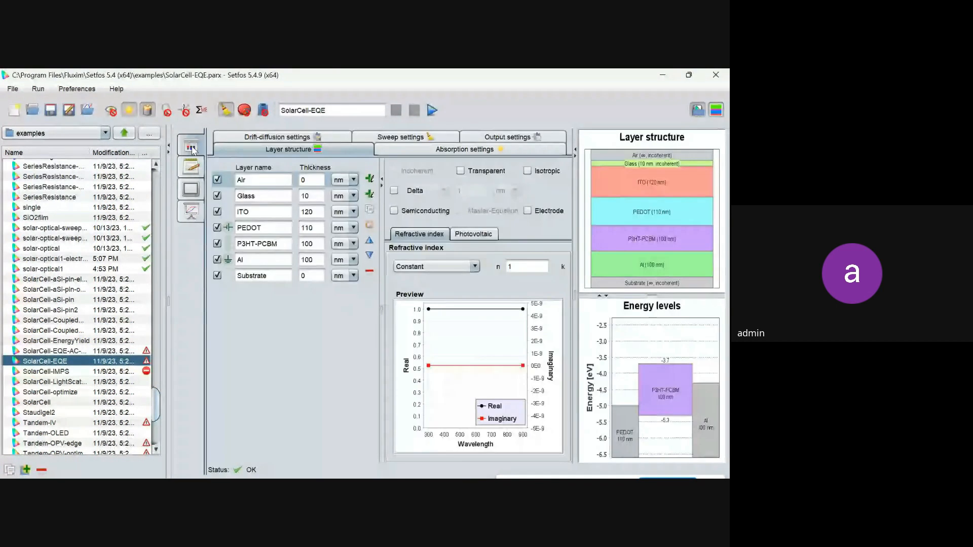
click(56, 351)
click(56, 351)
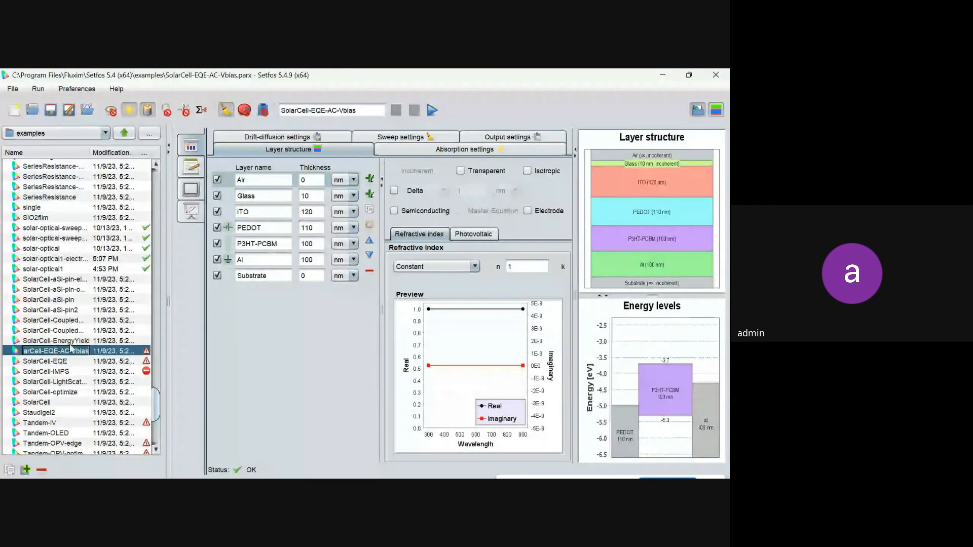
click(37, 363)
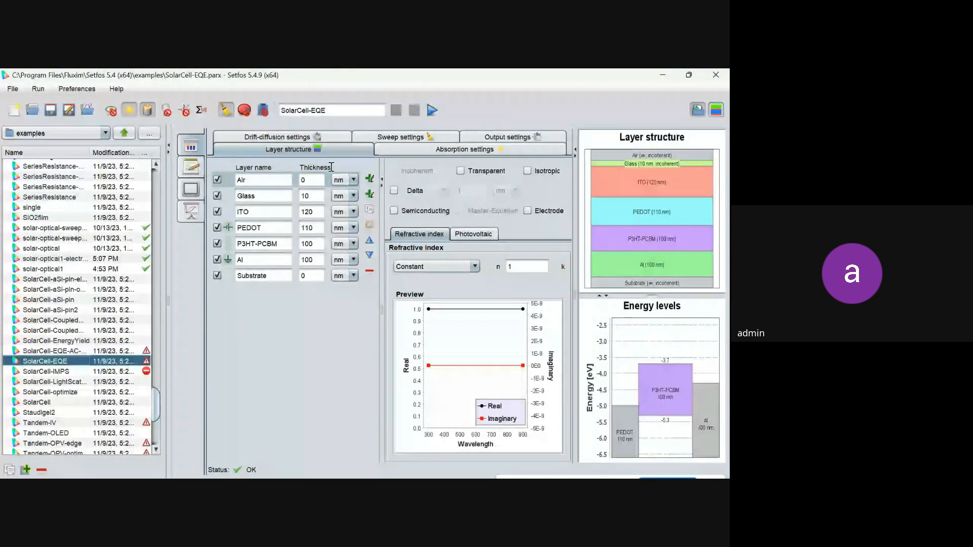
Run the SolarCell-EQE simulation and display its external quantum efficiency plot, hiding the examples list to enlarge it.
click(432, 111)
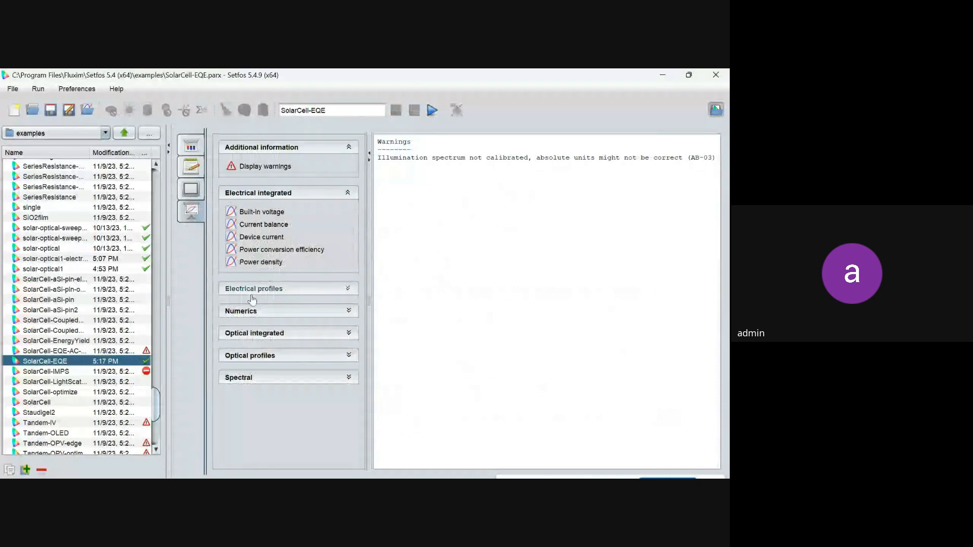
click(254, 359)
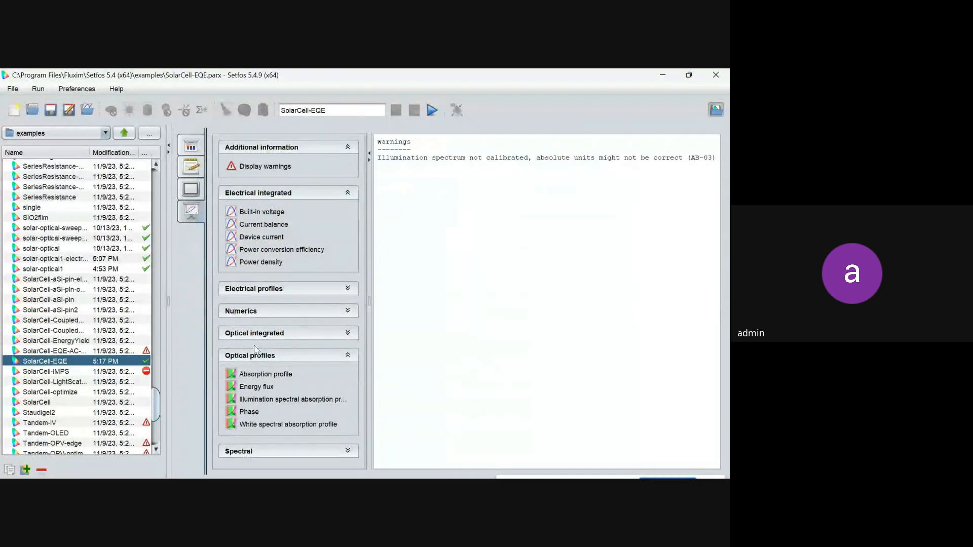
click(254, 338)
click(256, 355)
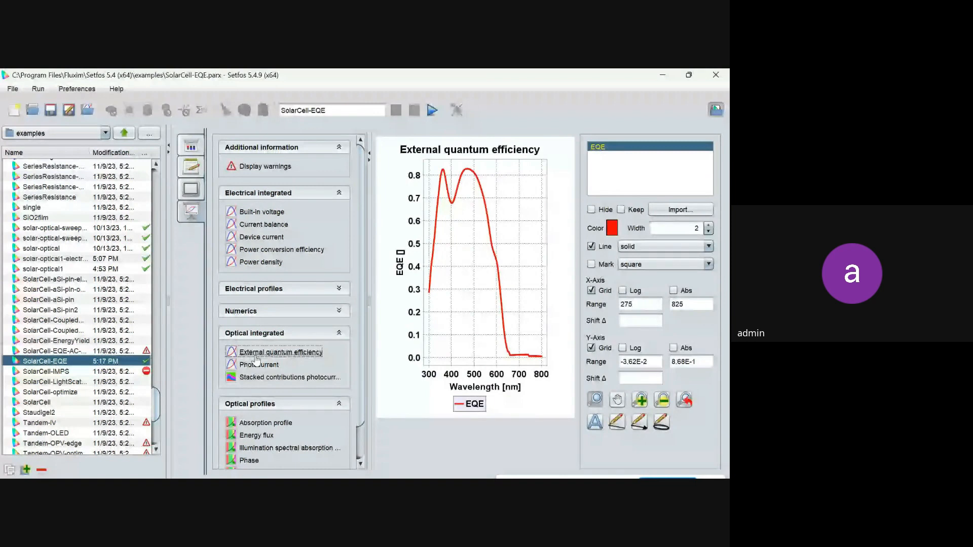
click(717, 110)
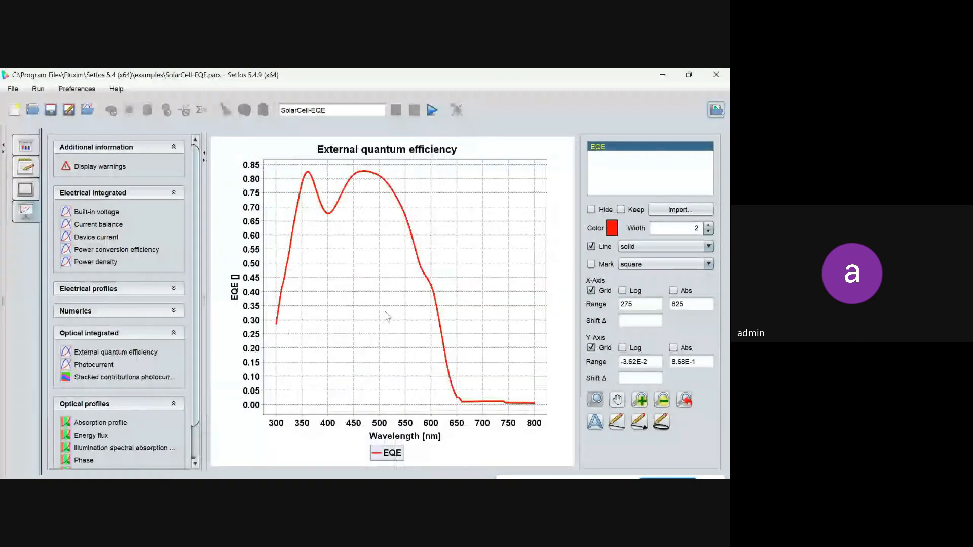
click(717, 110)
click(716, 110)
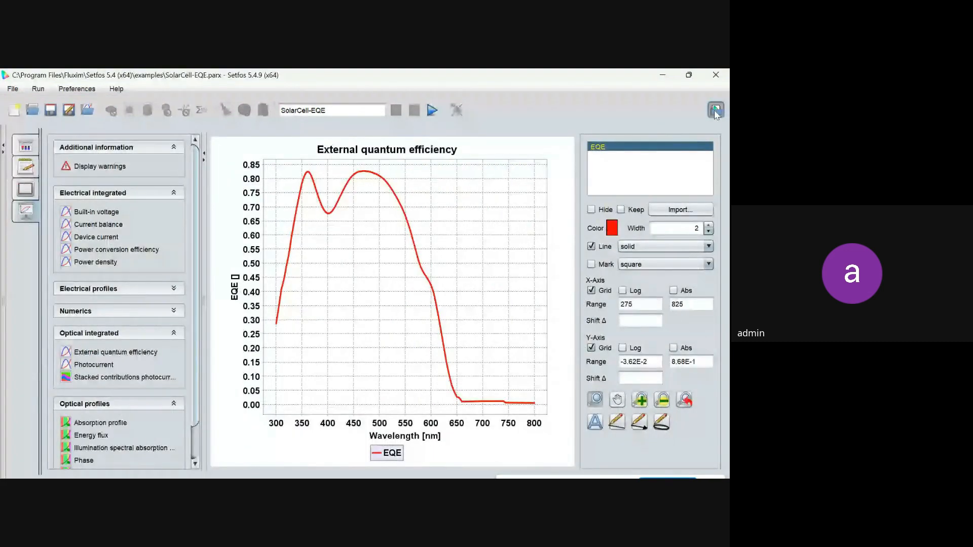
Return to the device setup and examples list, look at SolarCell-EnergyYield, and open the Tandem-IV example with the list hidden.
click(716, 110)
click(192, 146)
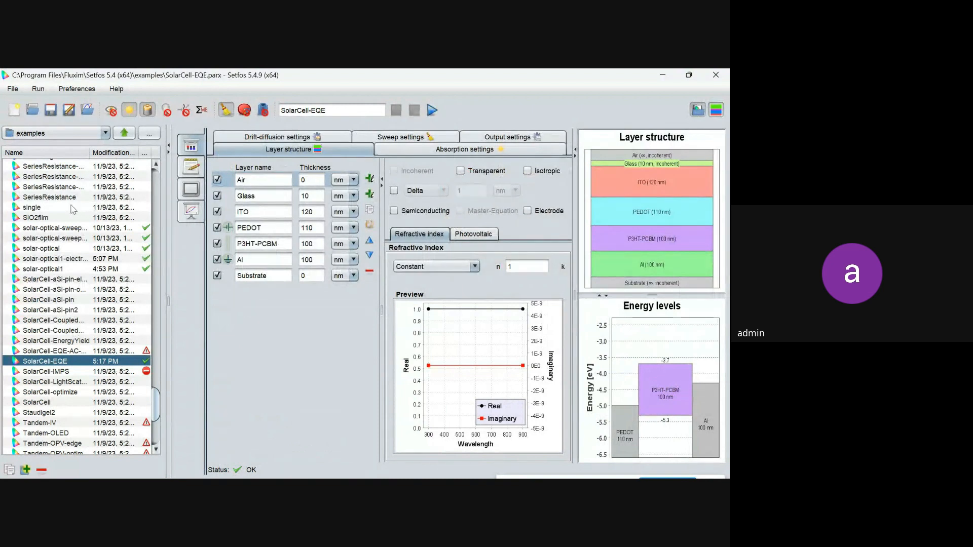
click(57, 341)
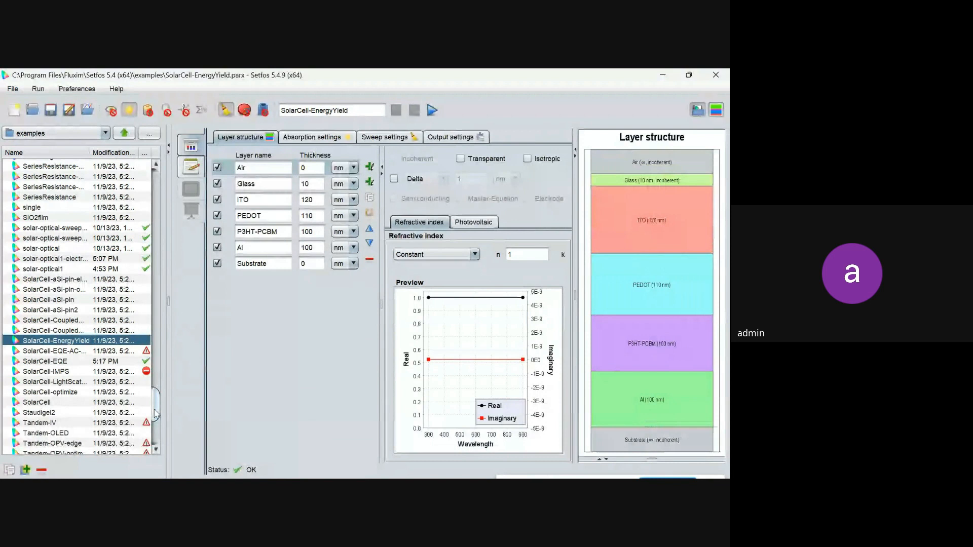
scroll(155, 414, down, 1)
click(31, 419)
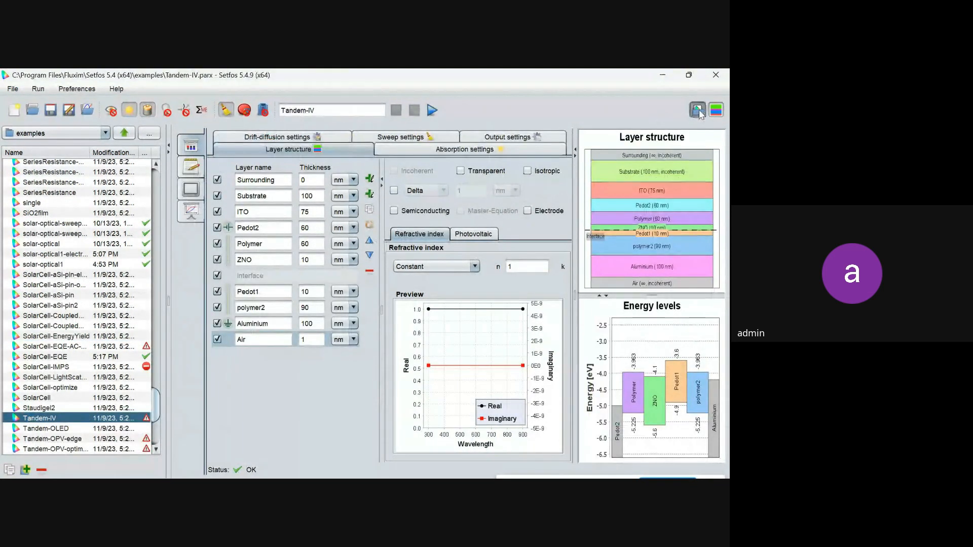
click(698, 110)
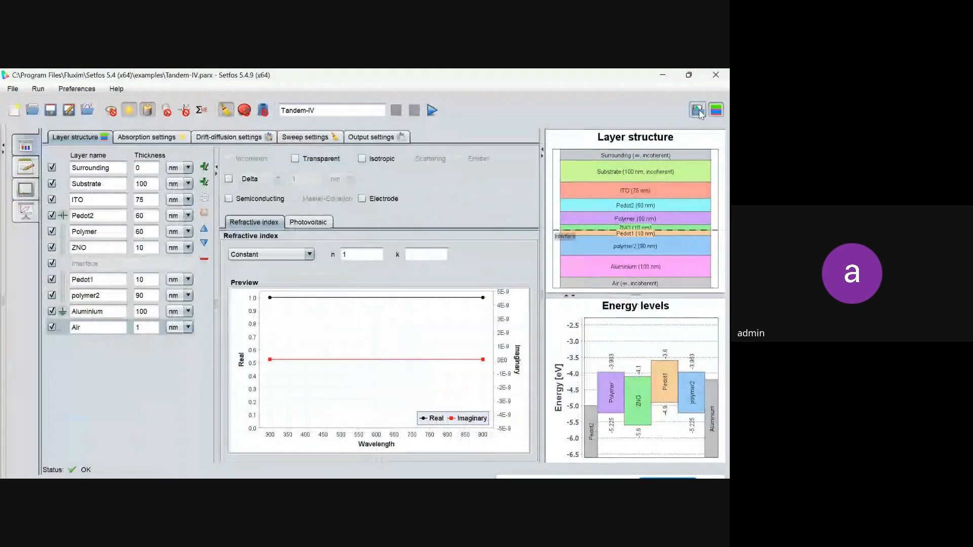
Examine the Tandem-IV layers from Pedot2 through Polymer, ZNO, the interface, Pedot1 and polymer2 to Aluminium.
click(101, 219)
click(100, 233)
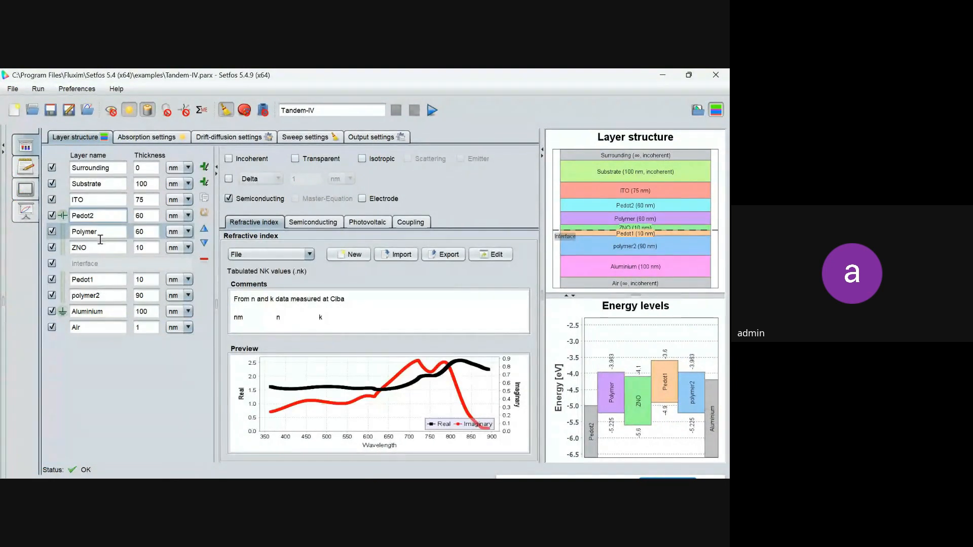
click(99, 247)
click(102, 264)
click(102, 280)
click(103, 295)
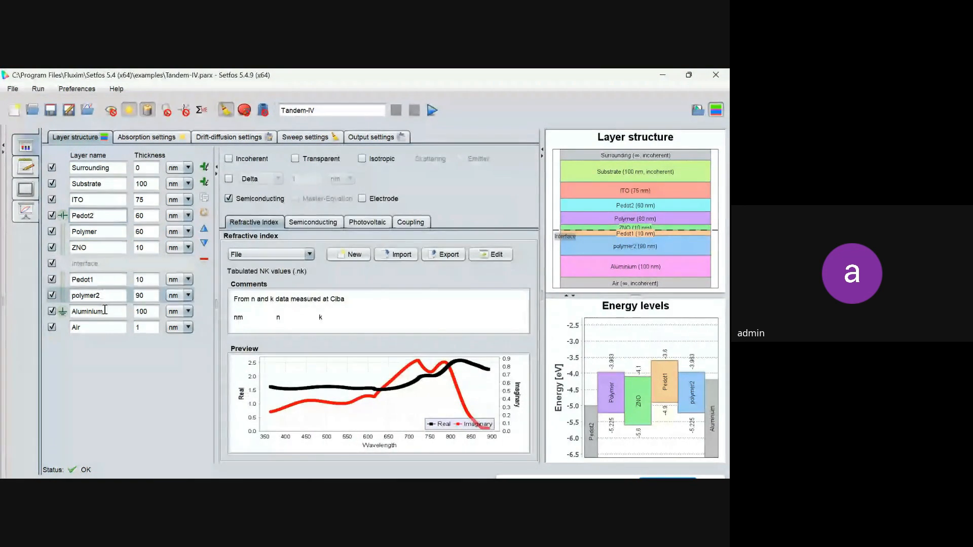
click(104, 311)
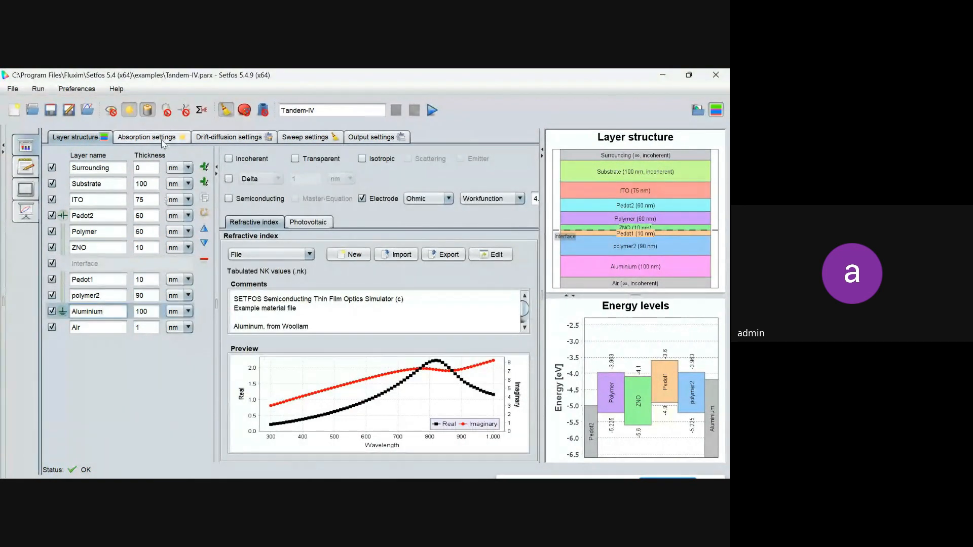
Review the absorption and drift-diffusion settings of the Tandem-IV device.
click(162, 141)
click(228, 137)
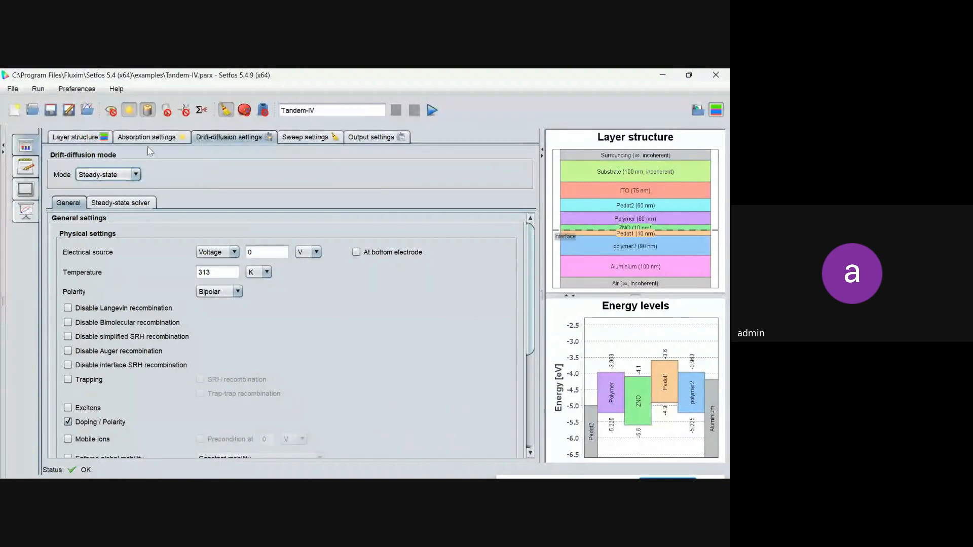
click(148, 139)
click(245, 139)
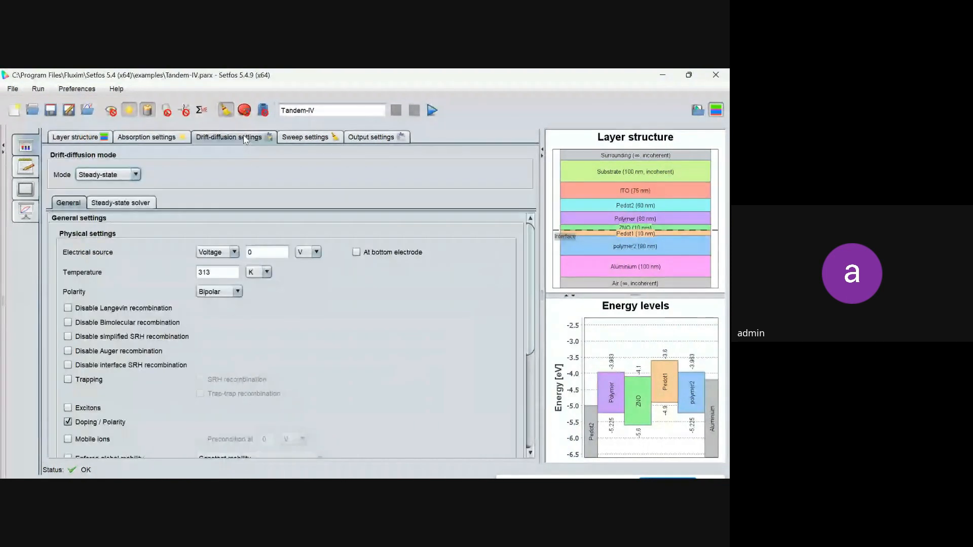
drag(530, 236, 521, 198)
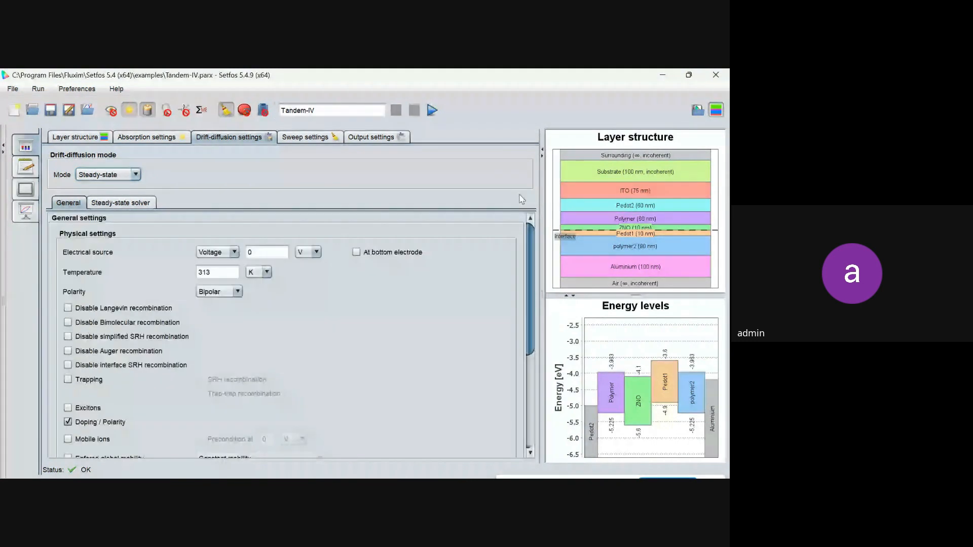
Check the Tandem-IV voltage sweep settings and run the simulation.
click(305, 137)
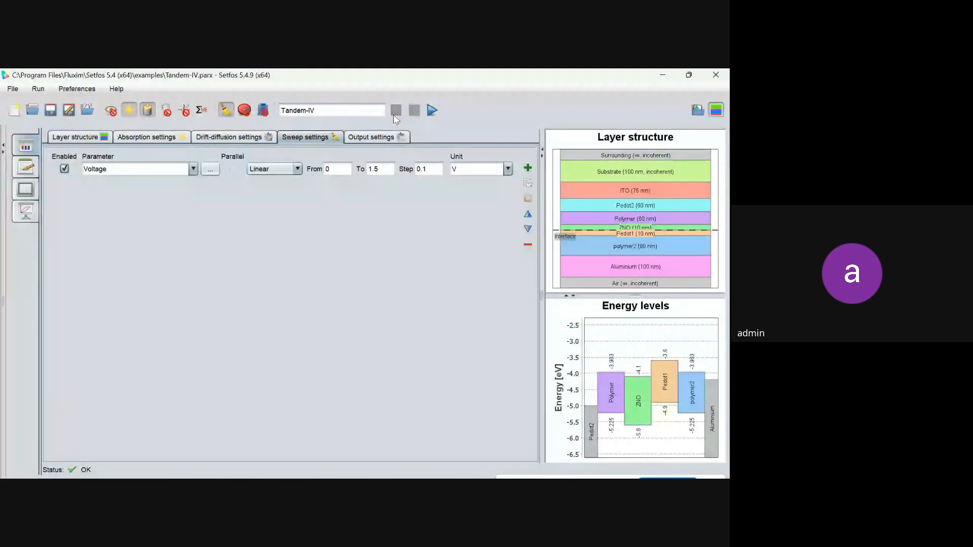
click(432, 110)
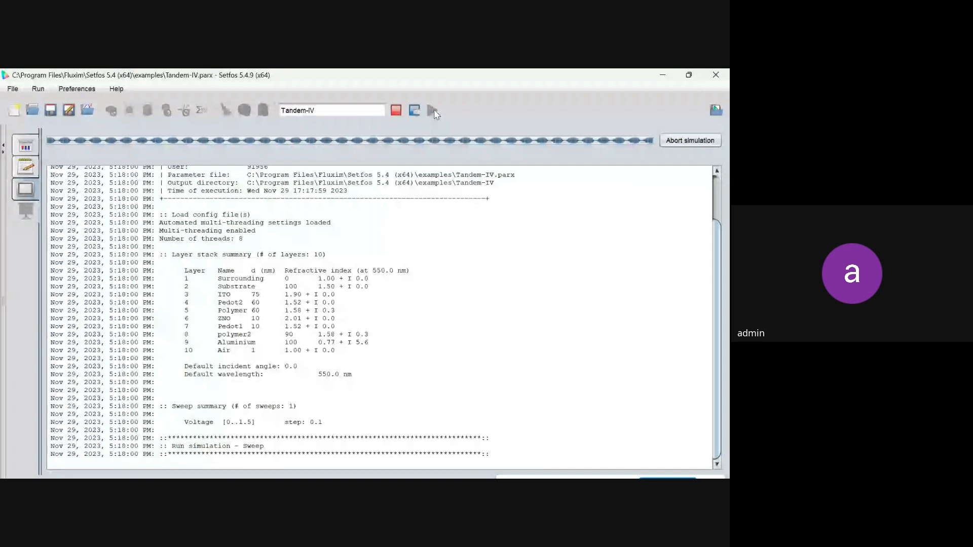
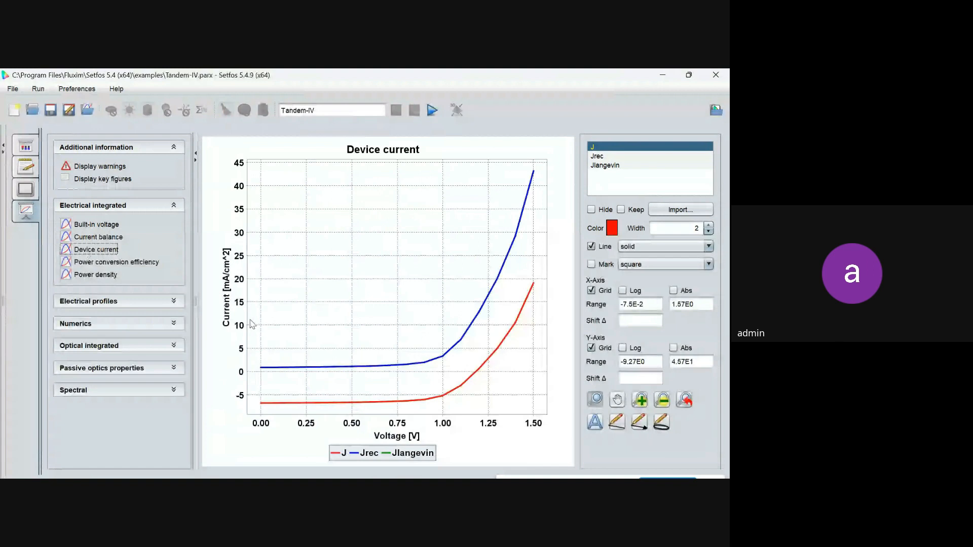
Display the Tandem-IV electrical key figures, highlight the listed values, and bring back the examples list.
click(102, 178)
drag(398, 209, 199, 160)
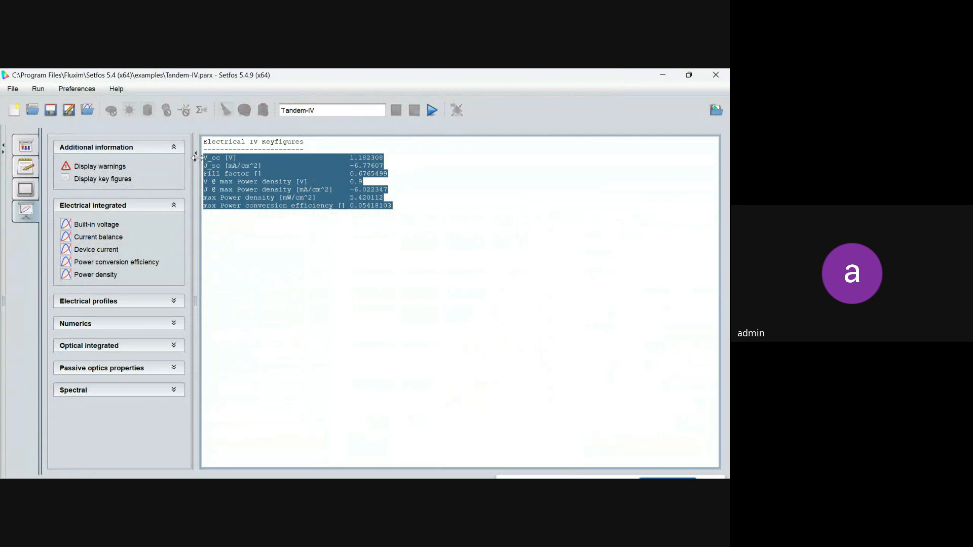
click(718, 110)
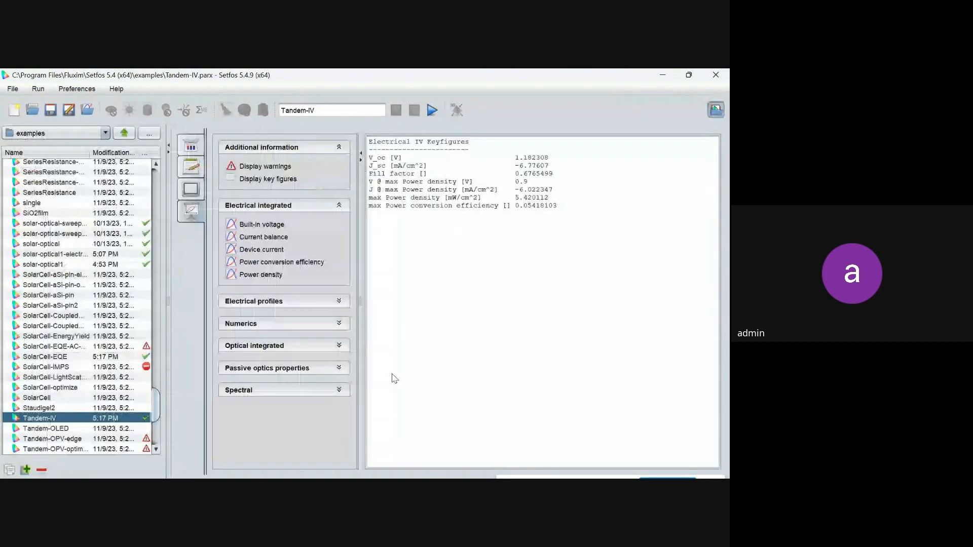
Switch to the Edge browser and look at the Fluxim home page and its web address.
mouse_move(415, 465)
click(344, 402)
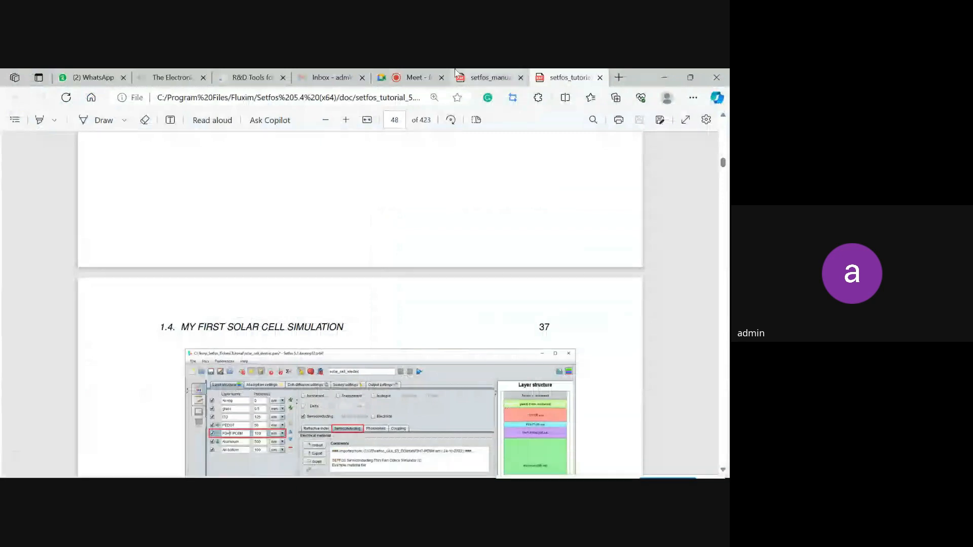
click(247, 73)
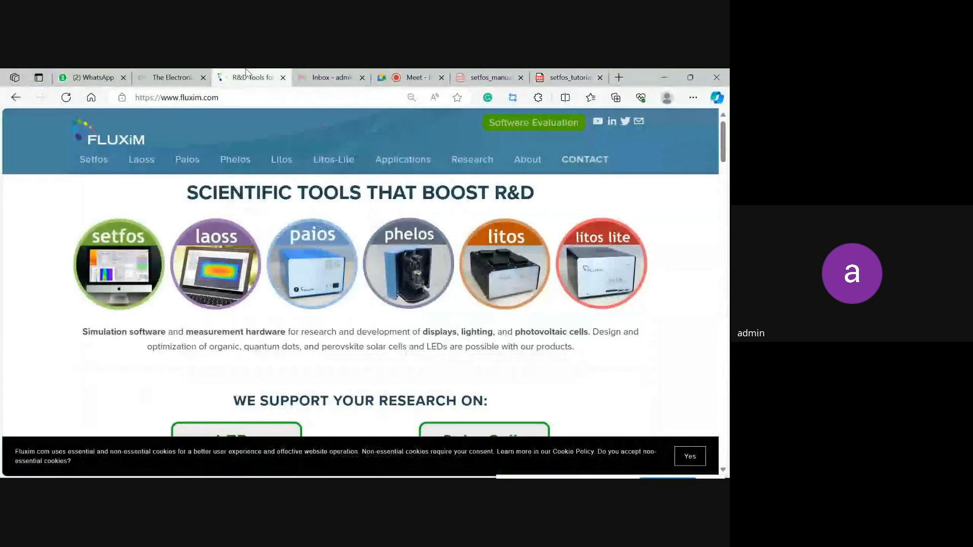
click(195, 98)
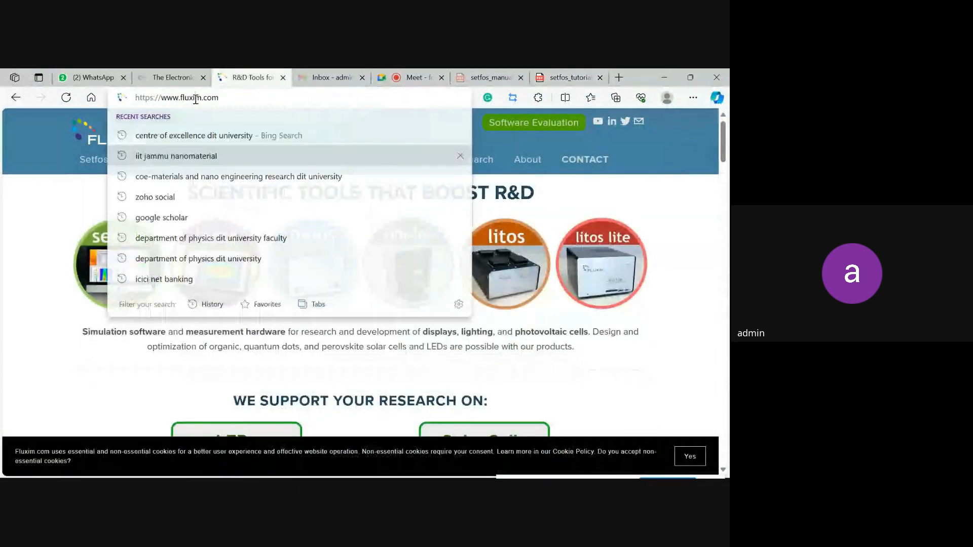
click(55, 193)
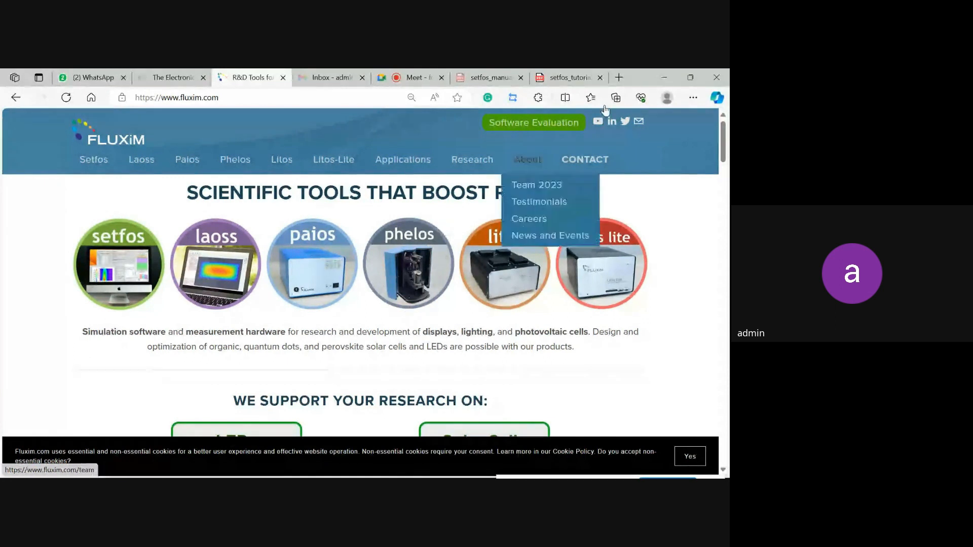
Open YouTube in a new browser tab and search for "impulse technology innovate your research".
click(619, 77)
text(y)
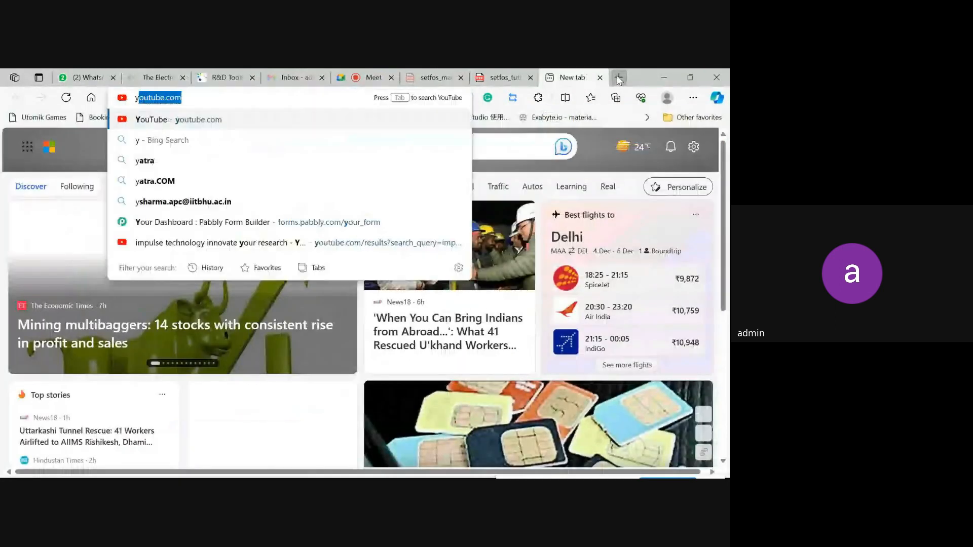
key(Return)
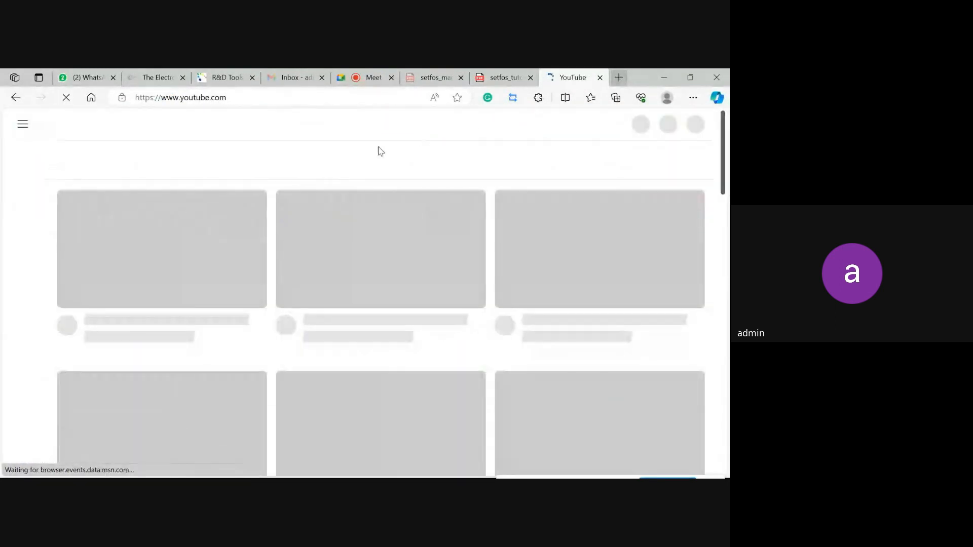
click(237, 122)
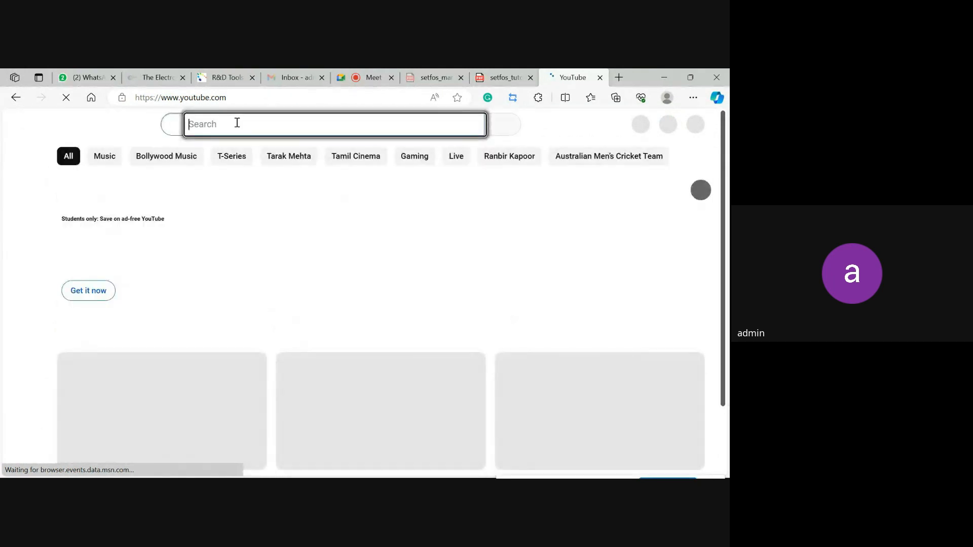
text(imp)
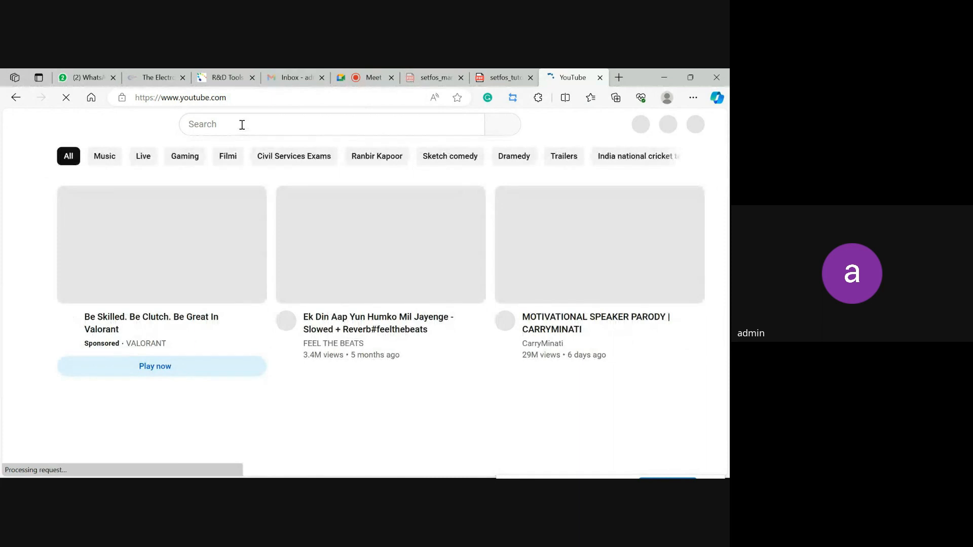
click(242, 125)
text(impuls)
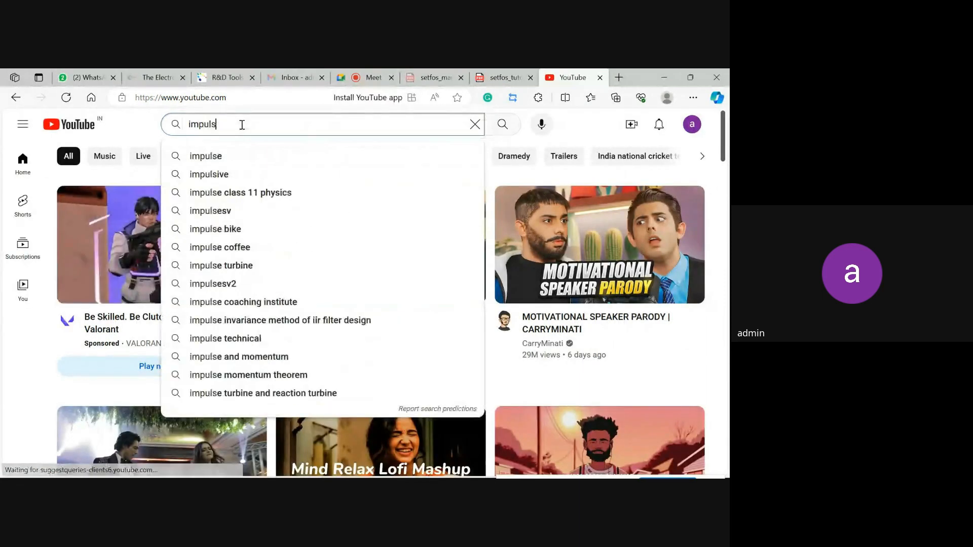
text(e tec)
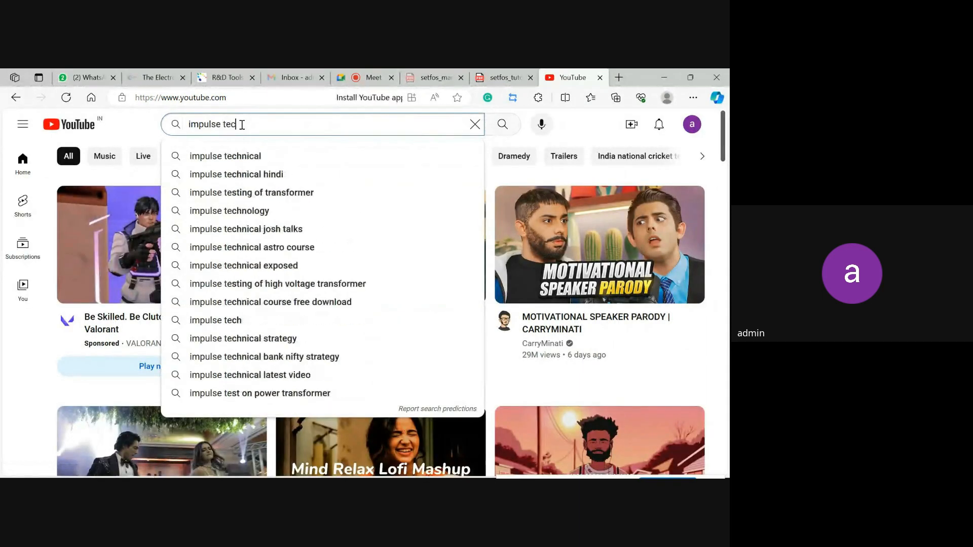
text(hnology)
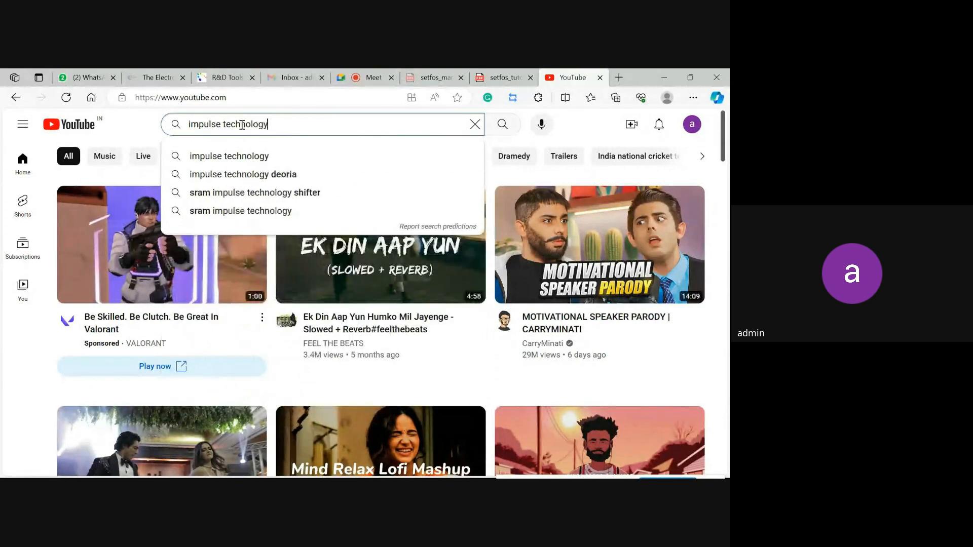
text( inn)
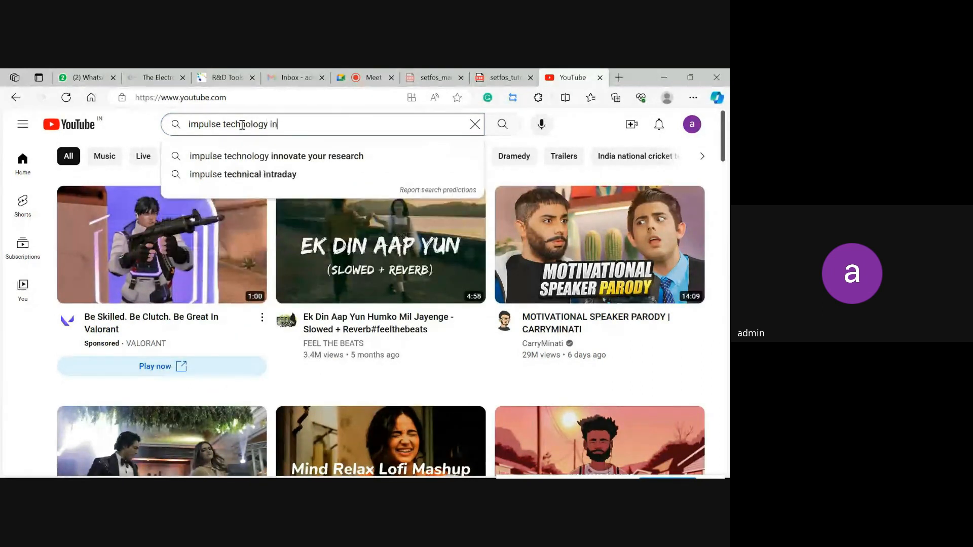
key(Down)
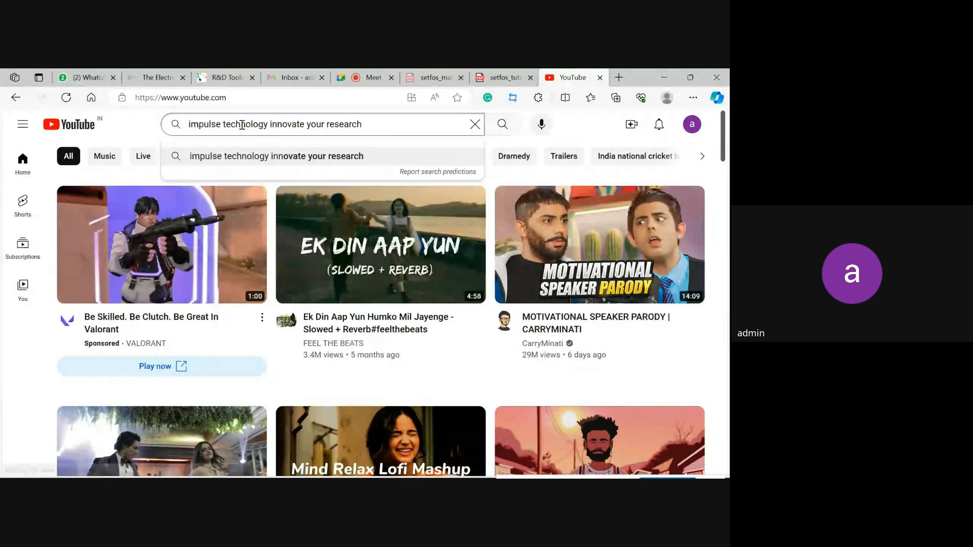
key(Return)
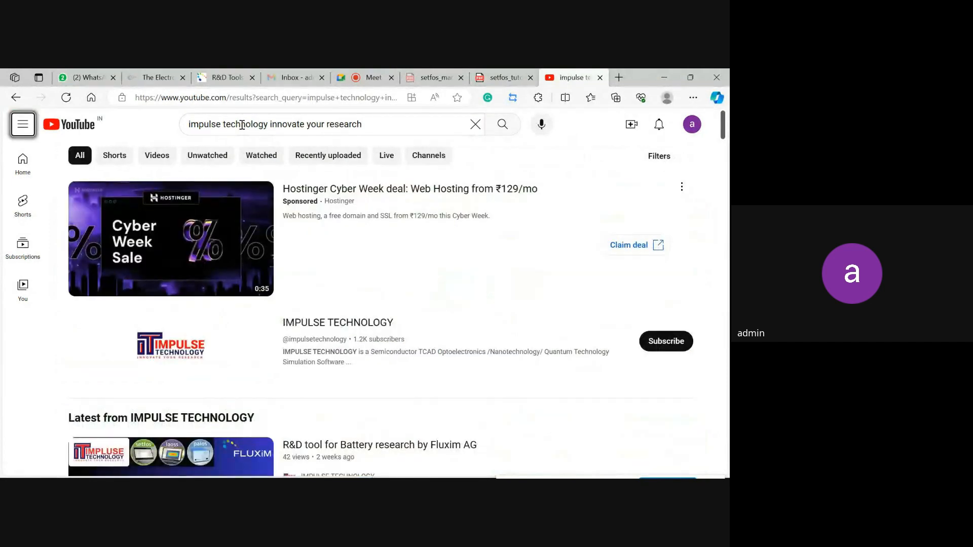
Open the IMPULSE TECHNOLOGY channel and browse its uploaded videos.
click(120, 355)
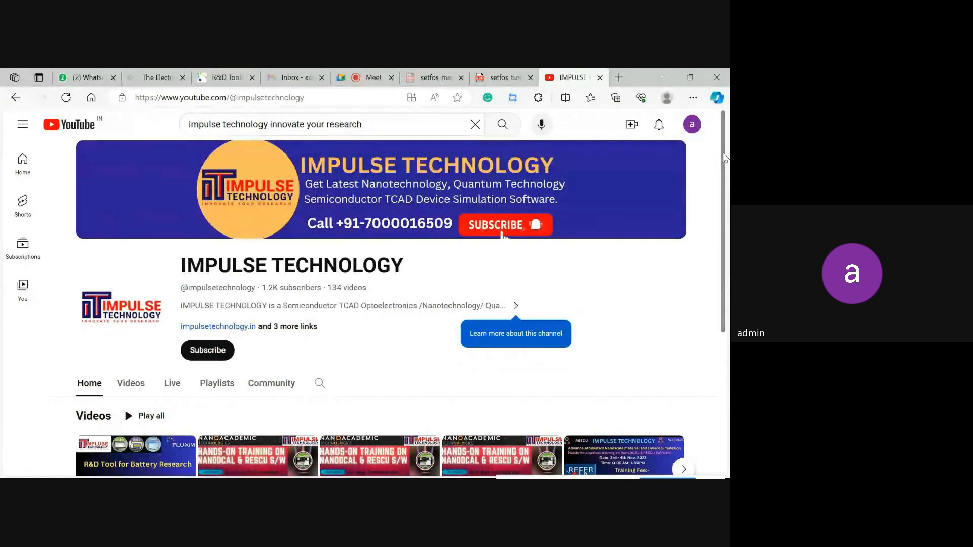
drag(723, 159, 721, 224)
click(135, 283)
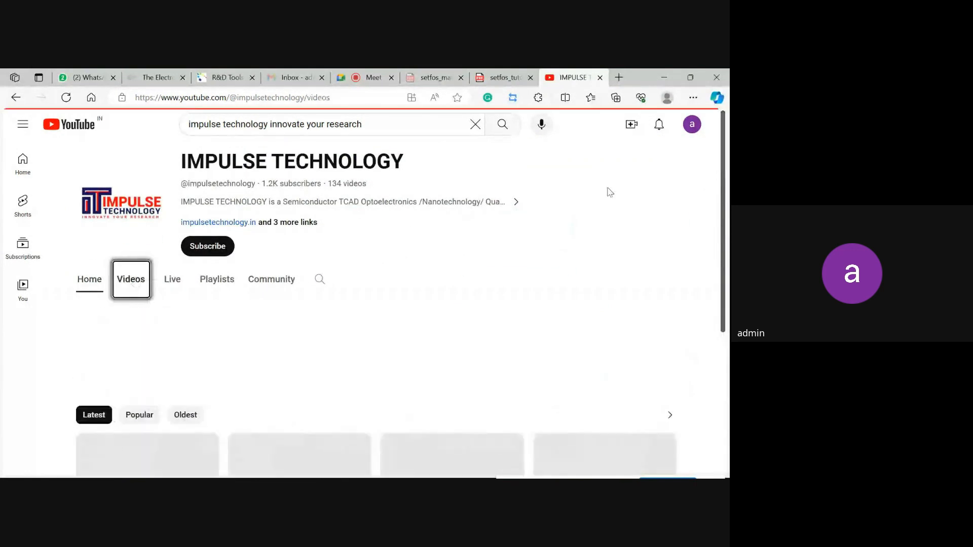
drag(724, 167, 729, 445)
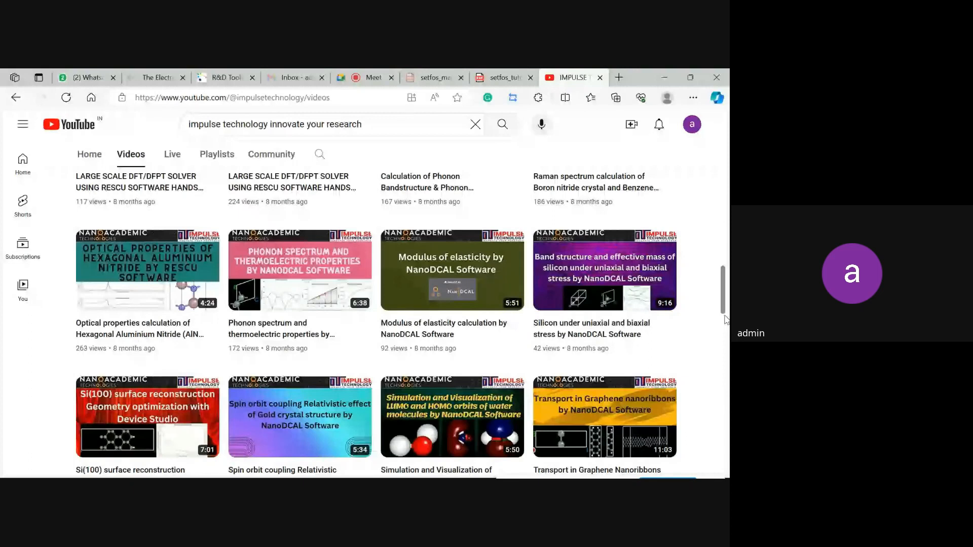
drag(726, 319, 721, 171)
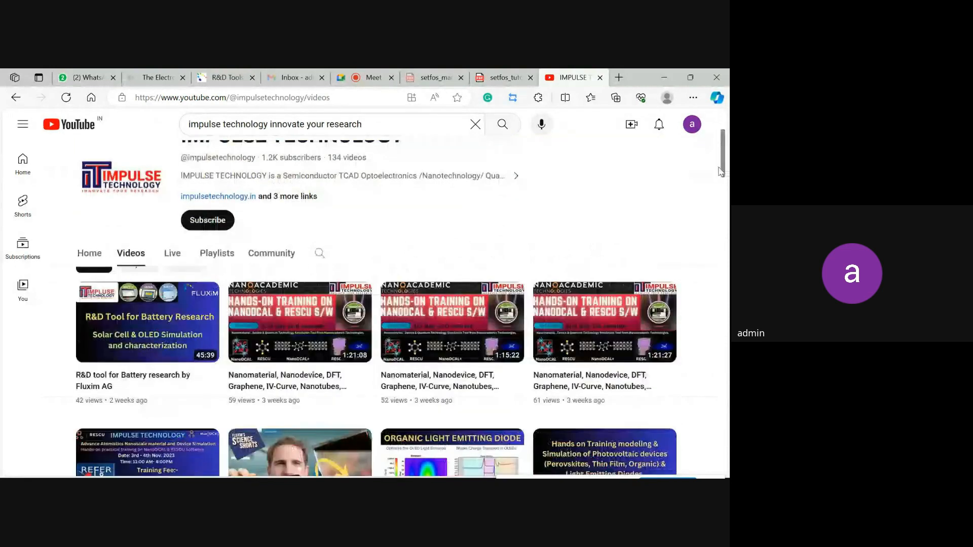
View the channel's playlists, open the full SETFOS playlist, and look through its videos to the end.
click(217, 218)
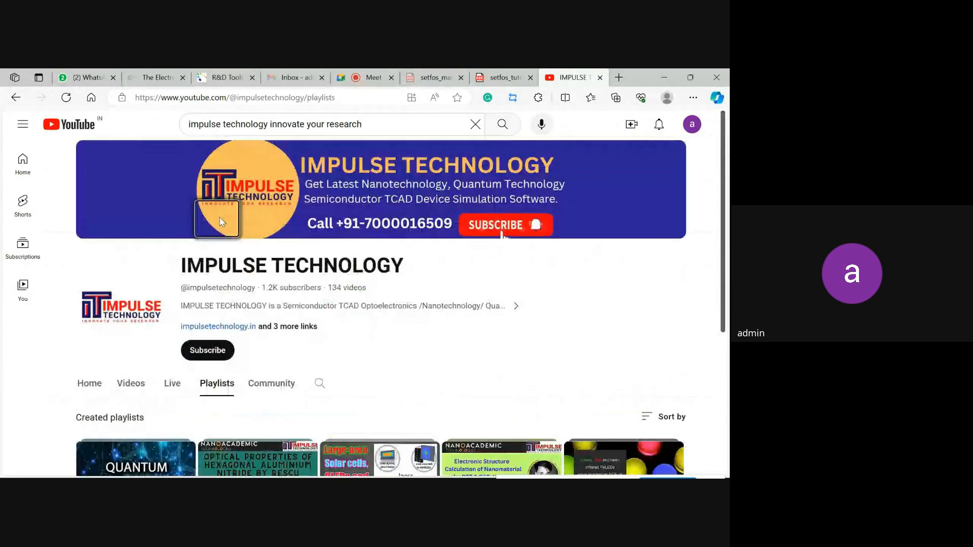
scroll(722, 315, down, 4)
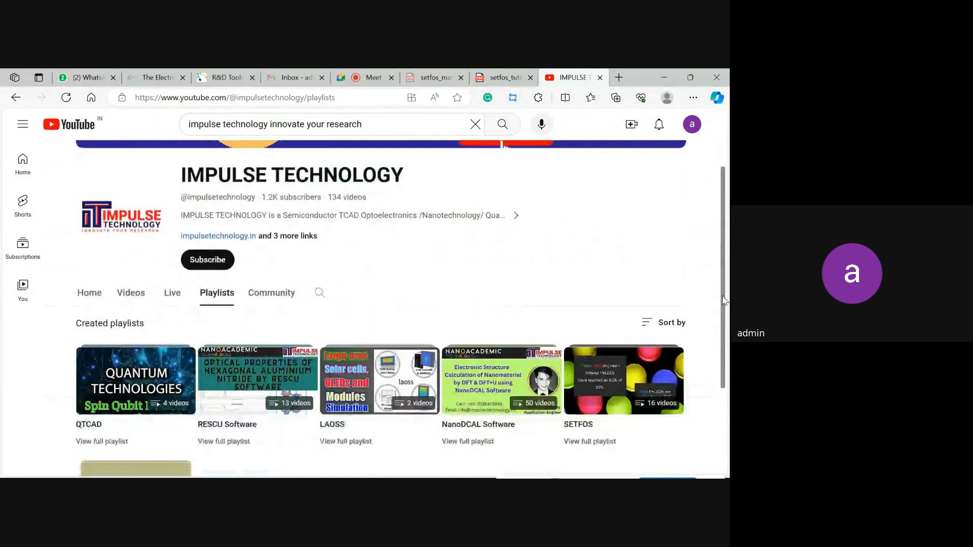
scroll(727, 358, down, 1)
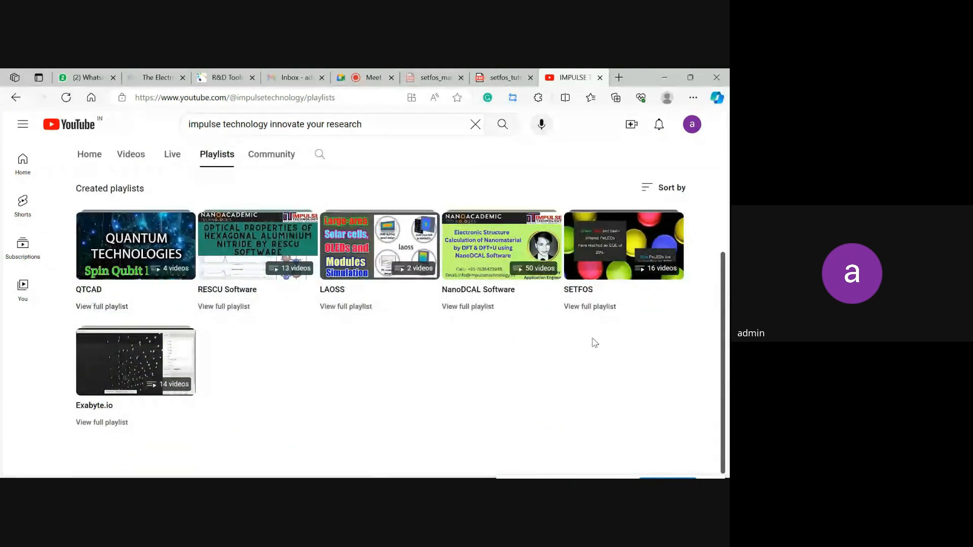
click(583, 309)
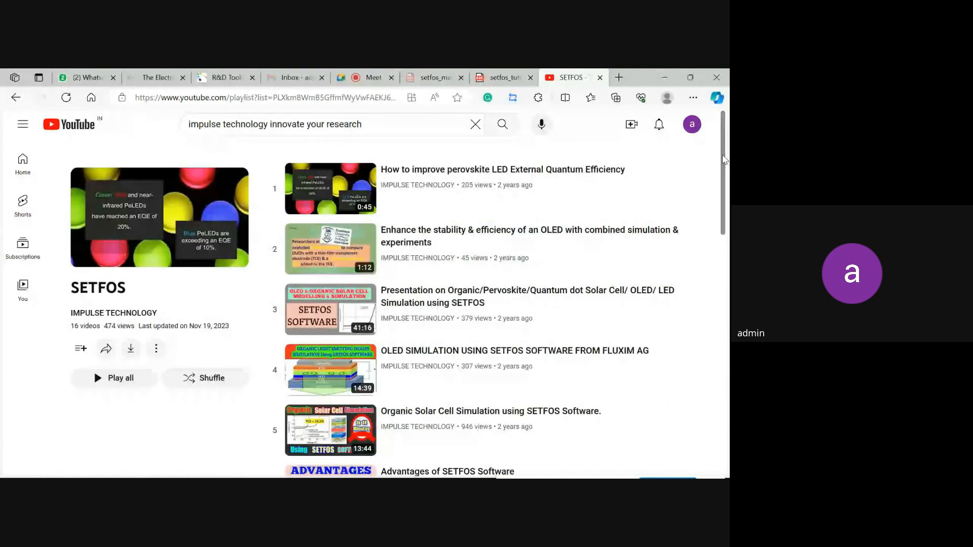
scroll(719, 204, down, 5)
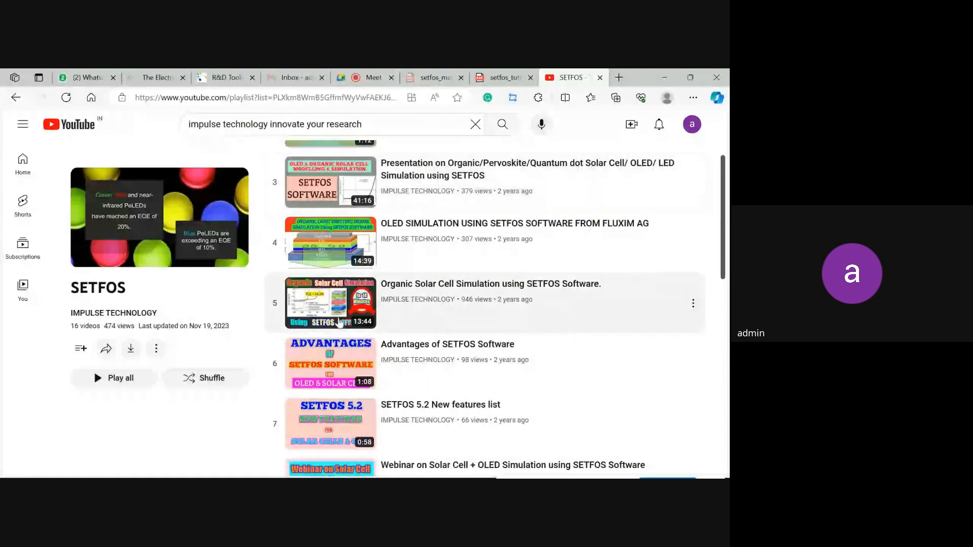
drag(724, 217, 710, 404)
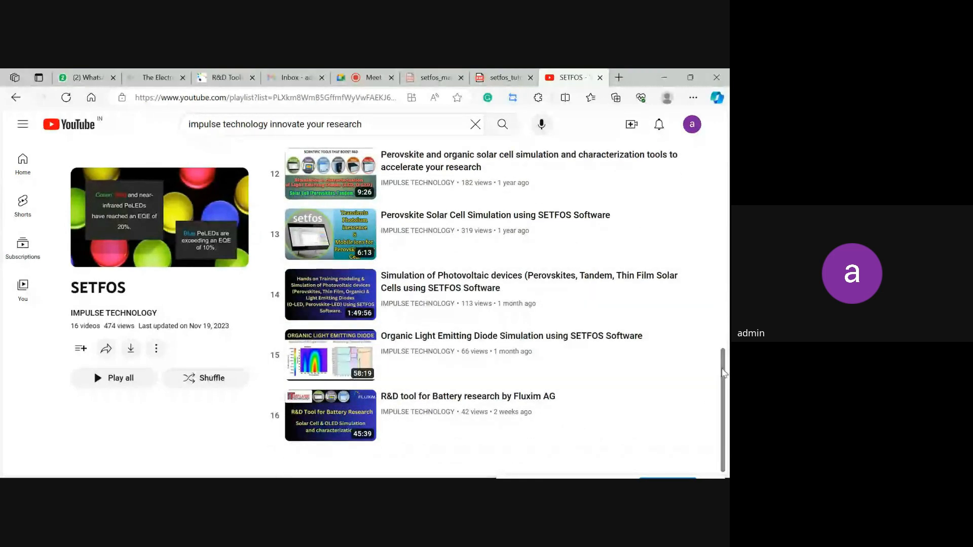
drag(724, 388, 710, 363)
Return to Setfos and show the Tandem-IV device setup with the examples list hidden.
click(664, 77)
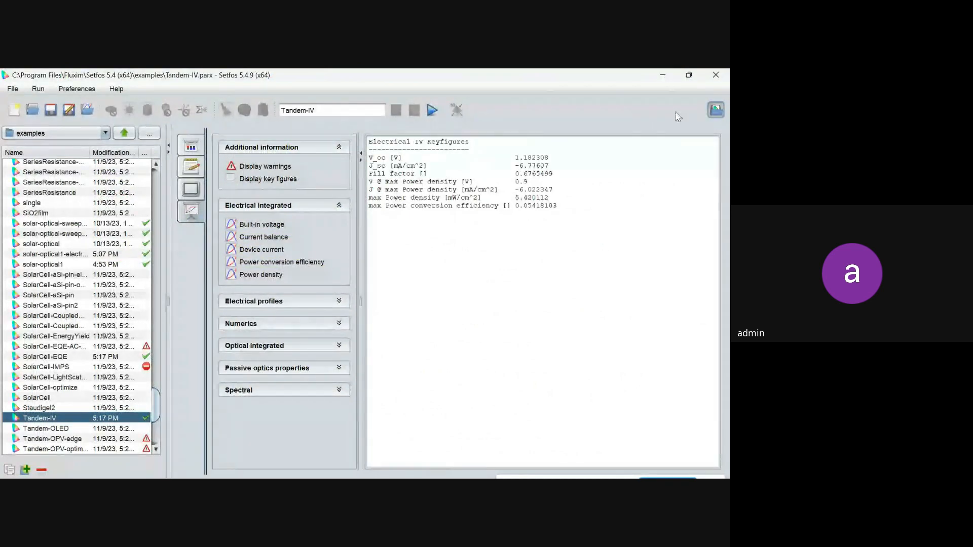
click(190, 147)
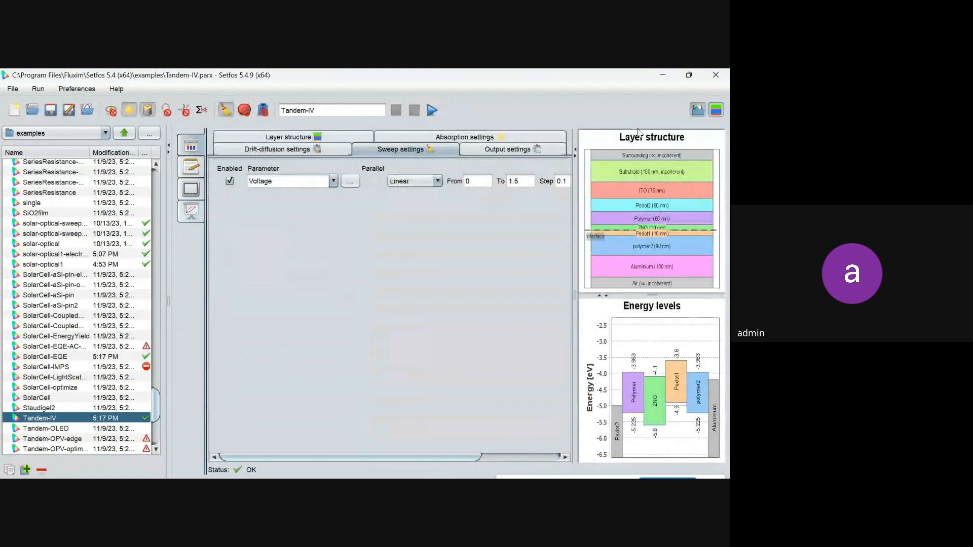
click(698, 110)
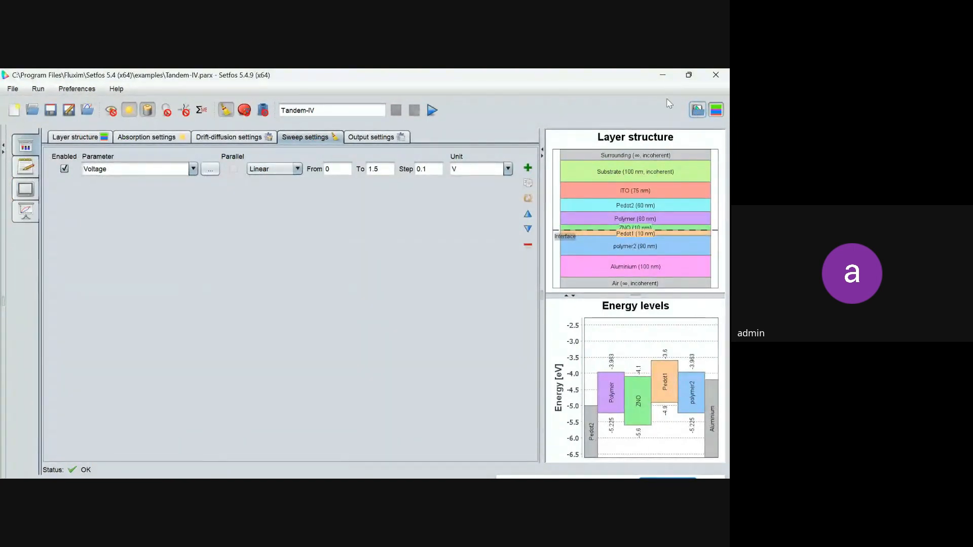
Create a new simulation file and activate the emission module for it.
click(13, 90)
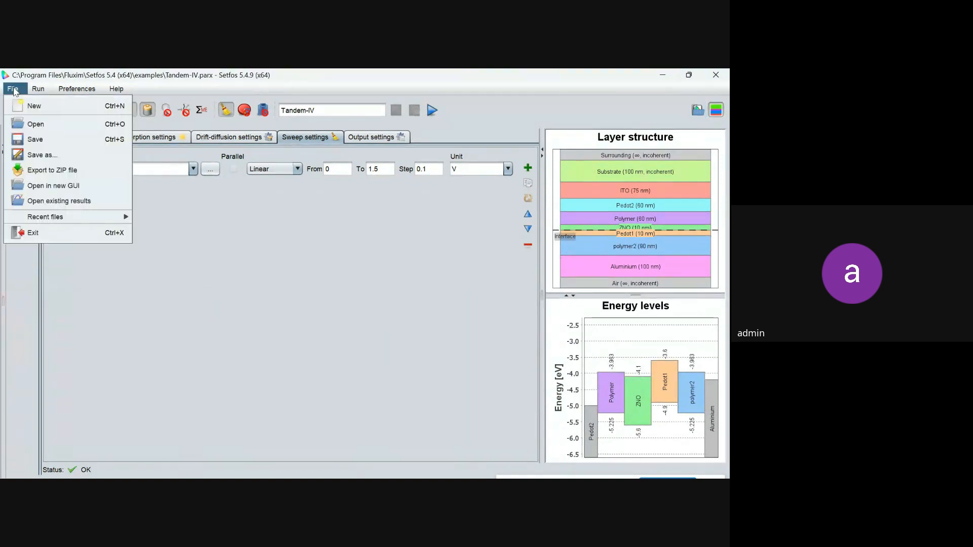
click(31, 106)
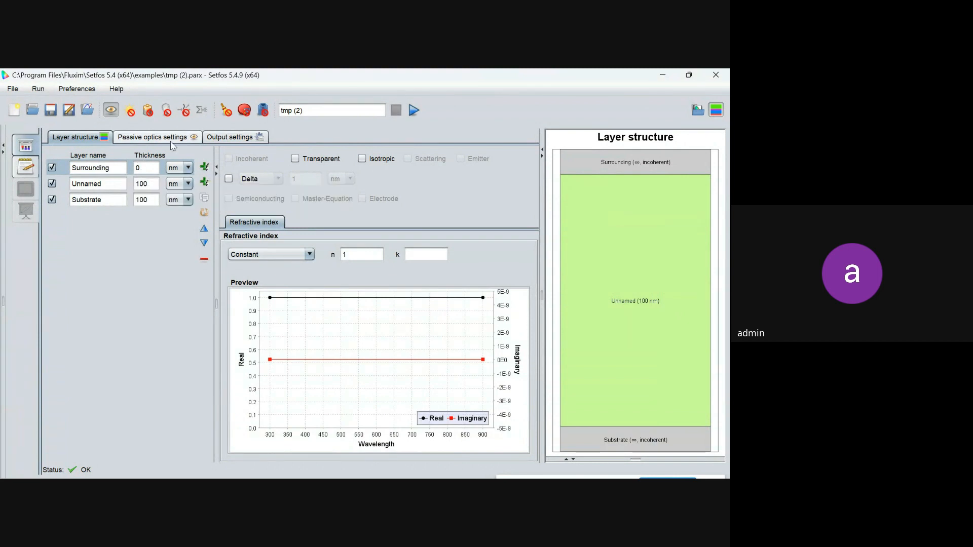
click(165, 113)
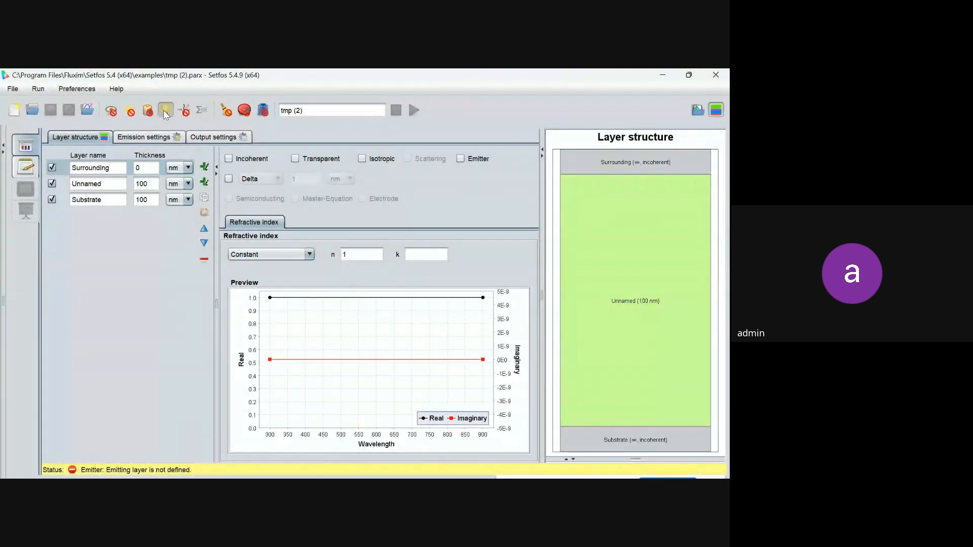
Review the new device's emission settings and go back to the Surrounding layer's name in the layer structure.
click(153, 139)
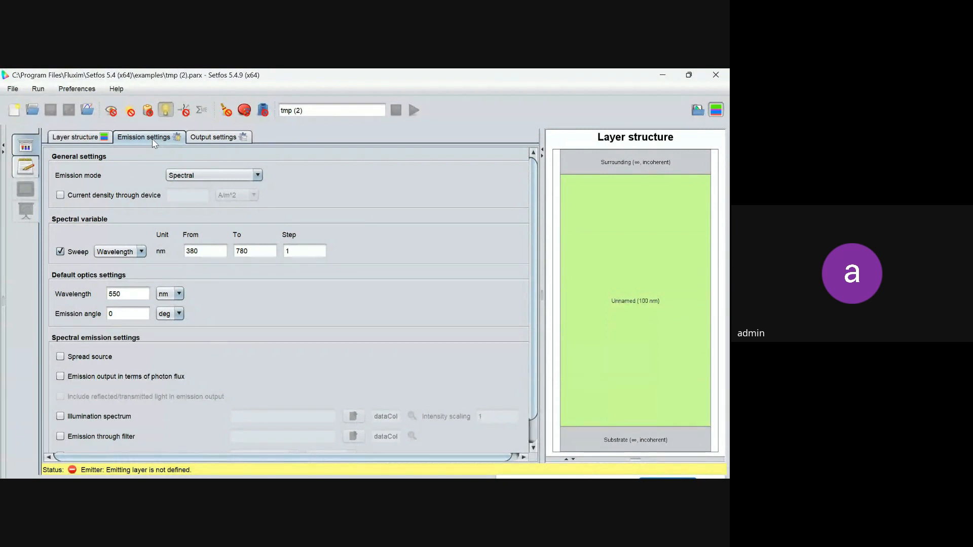
click(66, 138)
click(107, 168)
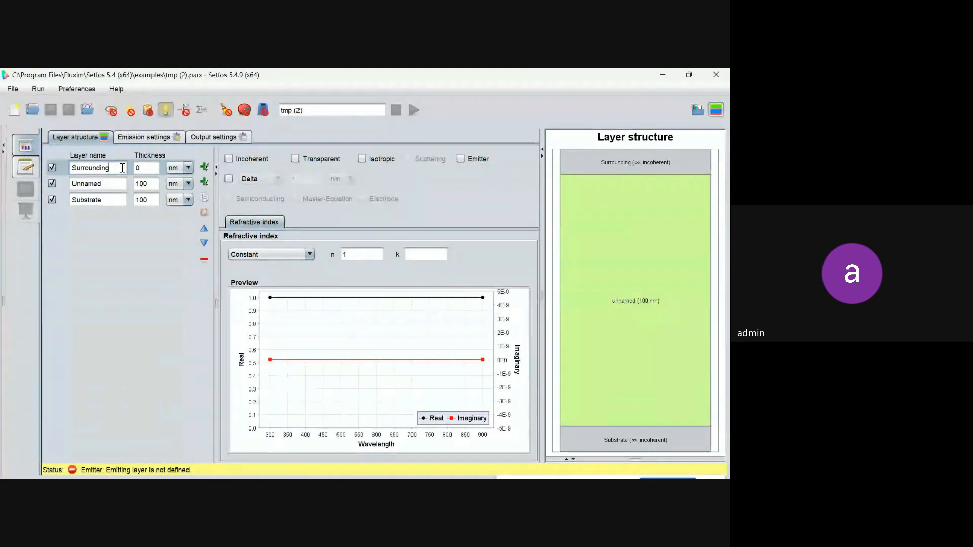
Add four more layers below the unnamed middle layer of the device.
click(88, 184)
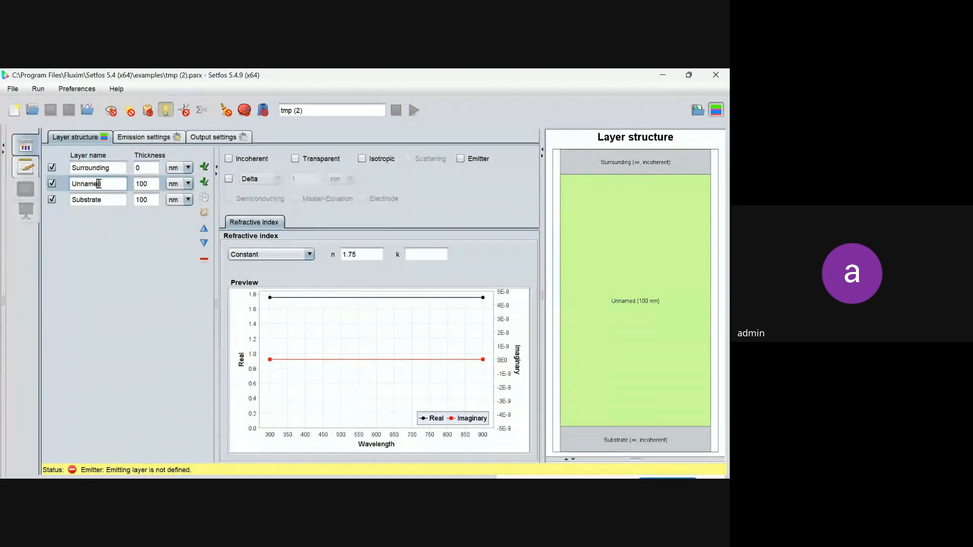
click(204, 168)
click(203, 167)
click(204, 167)
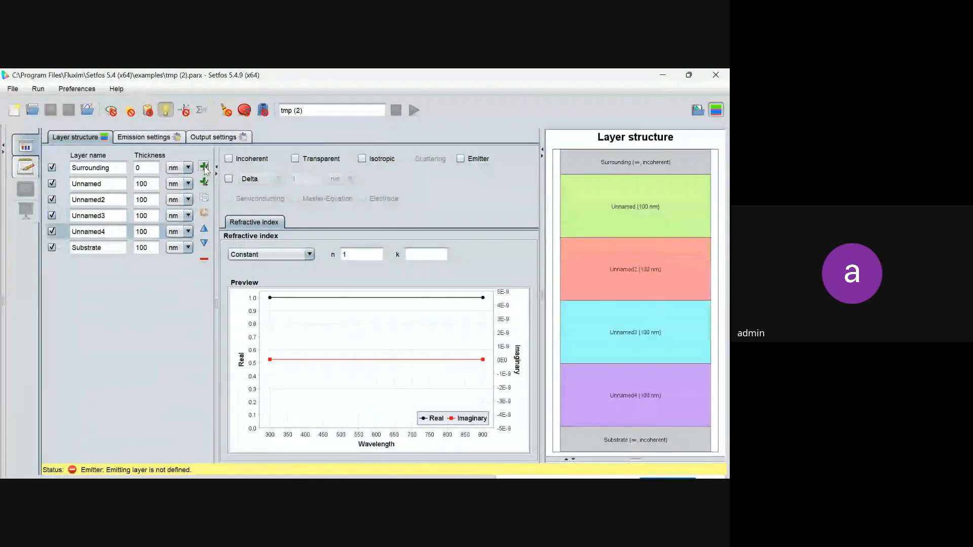
click(204, 169)
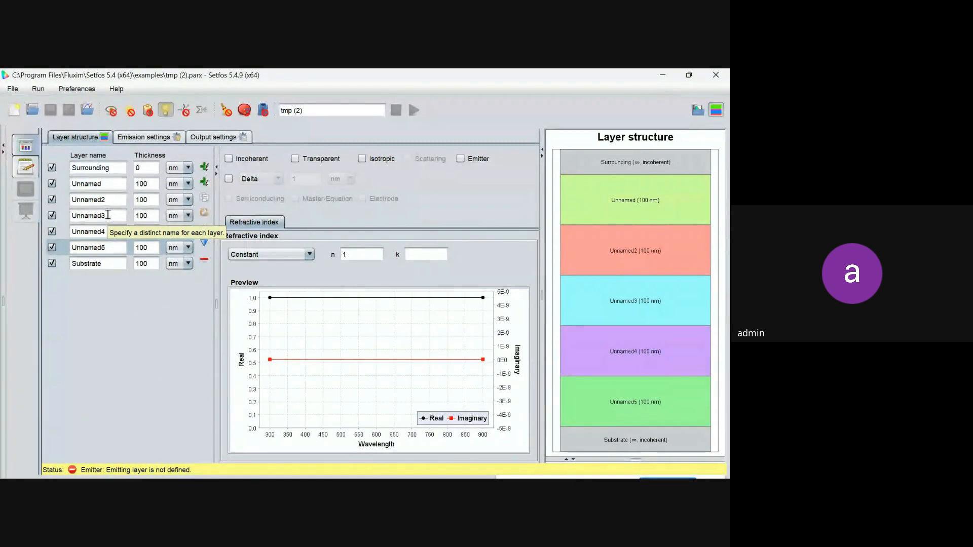
Rename the uppermost layer, Surrounding, as Substrate.
click(118, 169)
key(BackSpace)
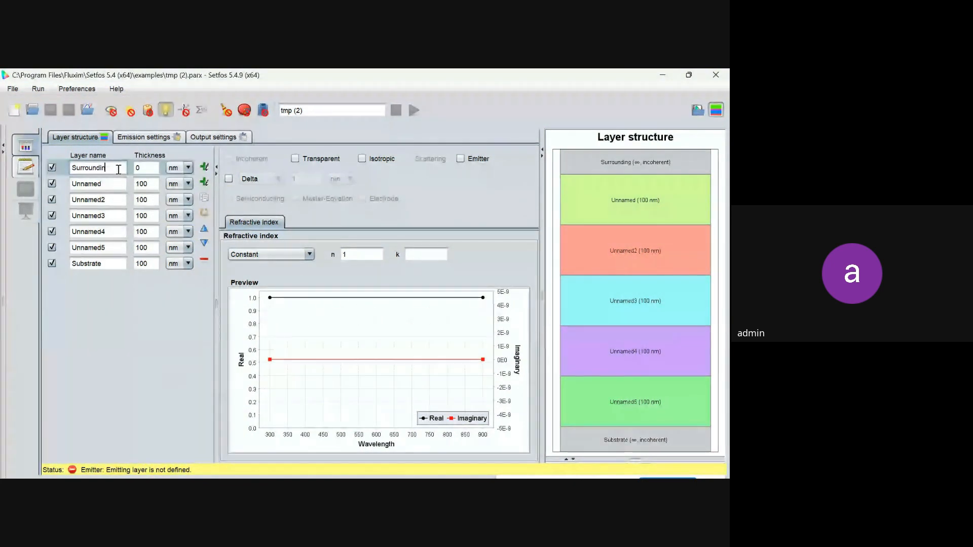
key(BackSpace)
key(BackSpace)
key(BackSpace)
key(BackSpace)
key(BackSpace)
key(BackSpace)
key(BackSpace)
key(BackSpace)
key(BackSpace)
key(BackSpace)
text(Substrate)
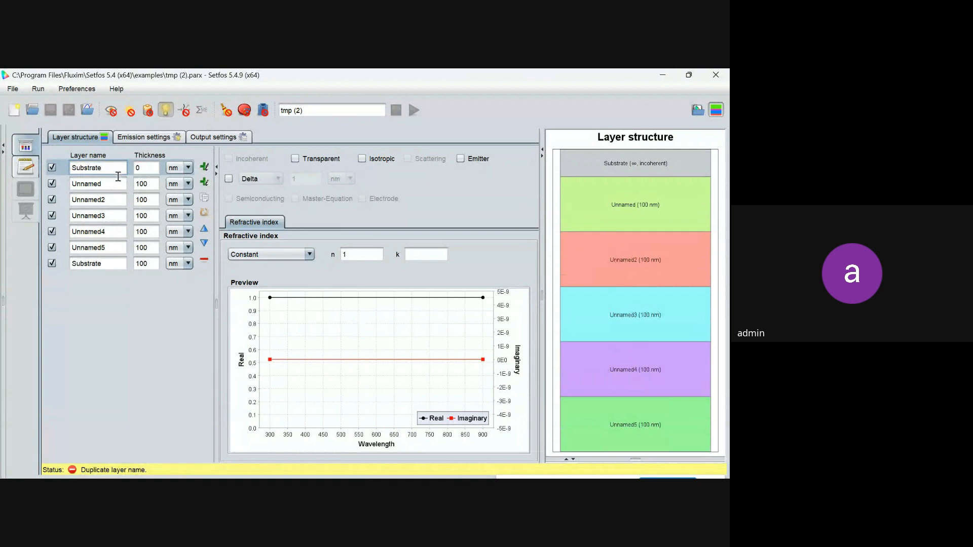
Rename the second layer of the stack as ITO.
click(118, 182)
key(BackSpace)
key(BackSpace)
key(BackSpace)
key(BackSpace)
key(BackSpace)
key(BackSpace)
key(BackSpace)
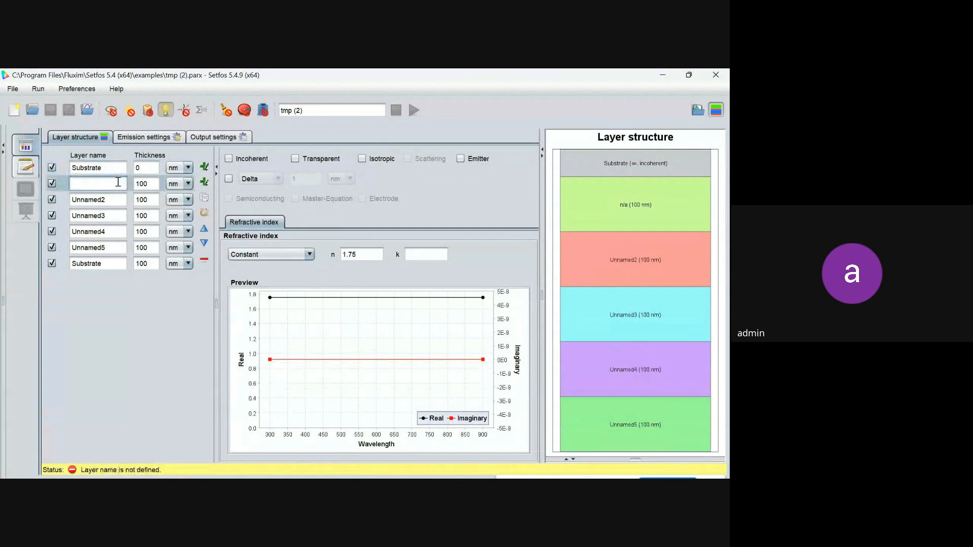
text(ITO)
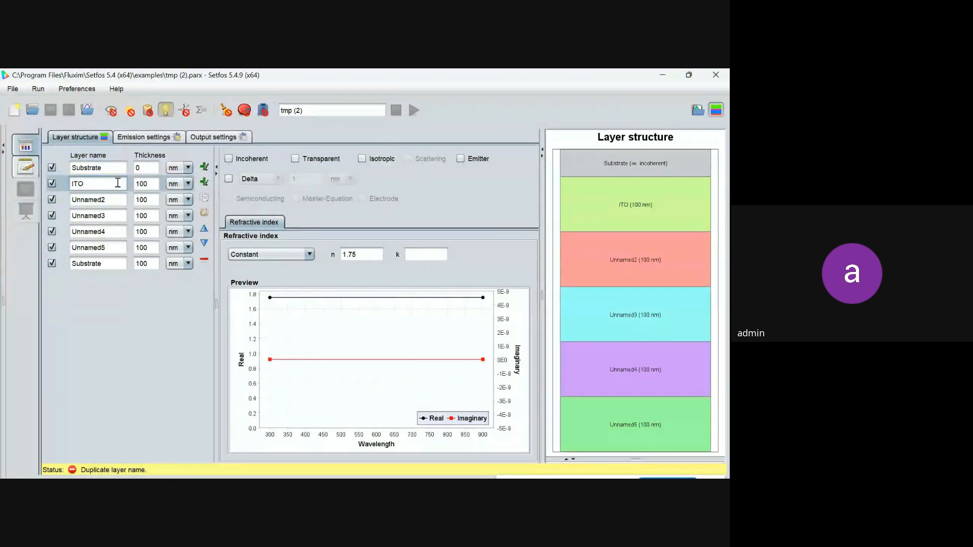
Rename the third layer, Unnamed2, as PEDOT.
click(106, 198)
key(BackSpace)
key(BackSpace)
key(BackSpace)
key(BackSpace)
key(BackSpace)
key(BackSpace)
key(BackSpace)
key(BackSpace)
text(PEDOT)
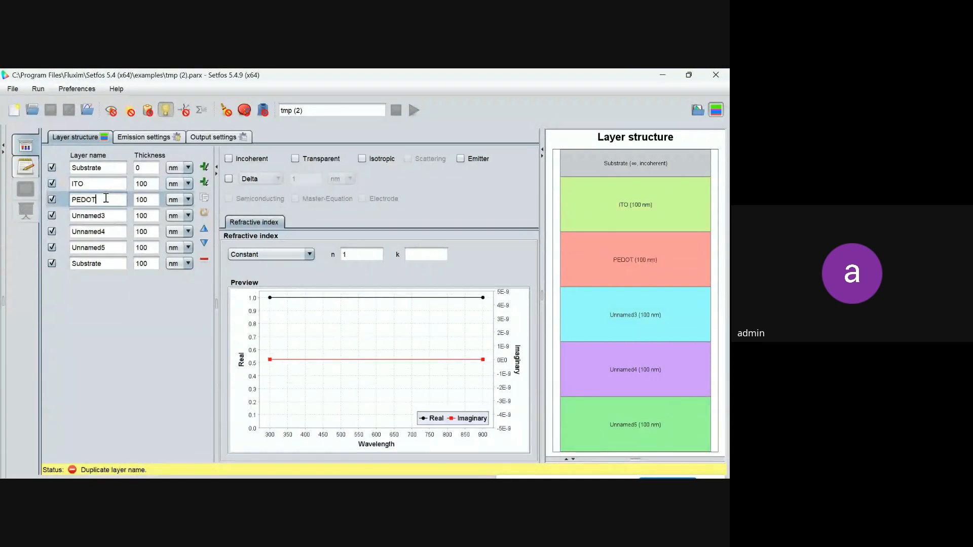
Rename the fourth layer, Unnamed3, as Polymer.
click(109, 218)
key(BackSpace)
key(BackSpace)
key(BackSpace)
key(BackSpace)
key(BackSpace)
key(BackSpace)
key(BackSpace)
key(BackSpace)
text(O)
key(BackSpace)
text(Po)
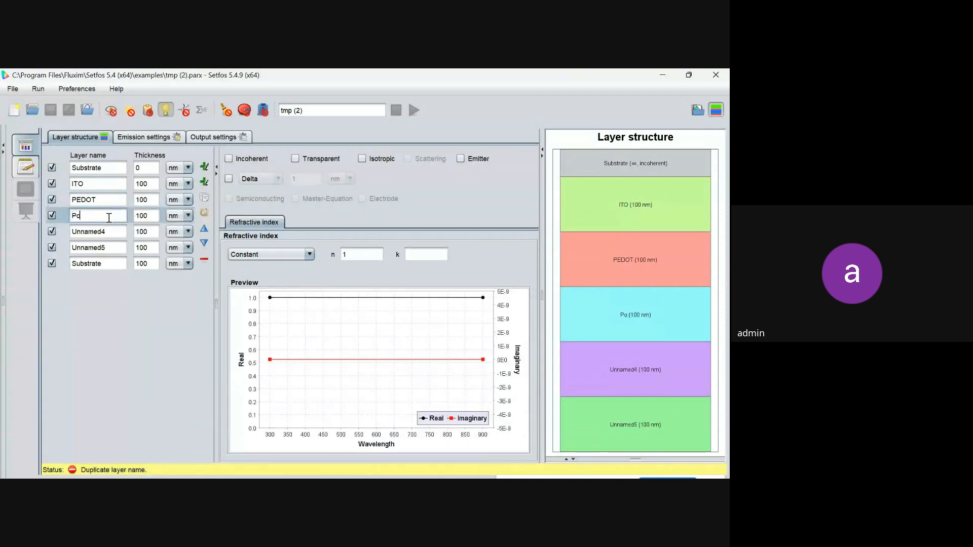
text(lymer)
Rename the fifth layer, Unnamed4, as Calcium.
click(109, 229)
key(BackSpace)
key(BackSpace)
key(BackSpace)
key(BackSpace)
key(BackSpace)
key(BackSpace)
key(BackSpace)
key(BackSpace)
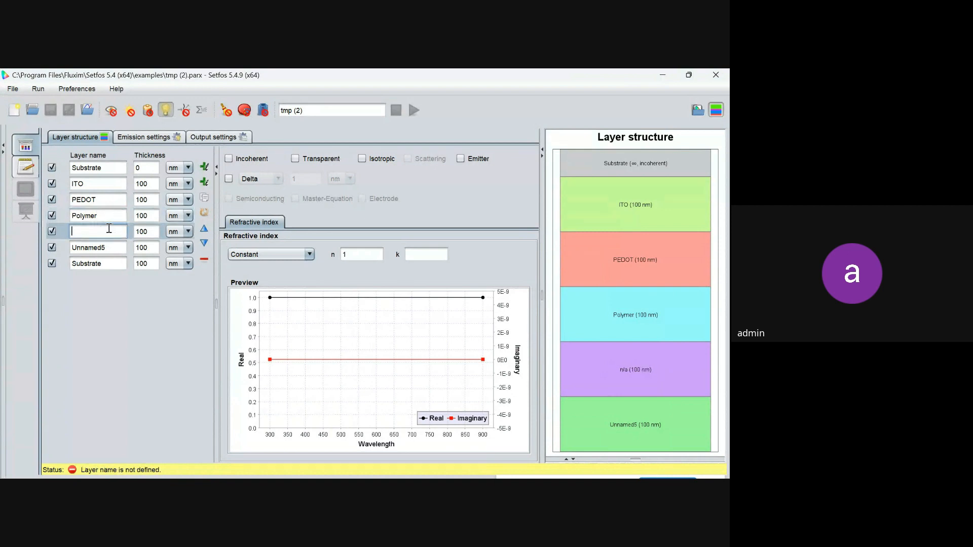
text(Calcium)
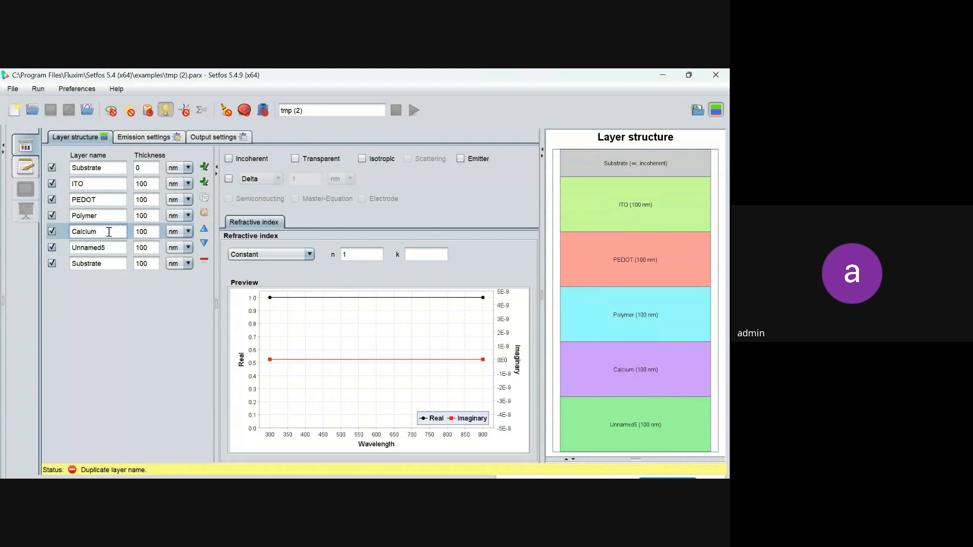
Rename the sixth layer, Unnamed5, as Aluminium.
click(116, 247)
key(BackSpace)
key(BackSpace)
key(BackSpace)
key(BackSpace)
key(BackSpace)
key(BackSpace)
key(BackSpace)
key(BackSpace)
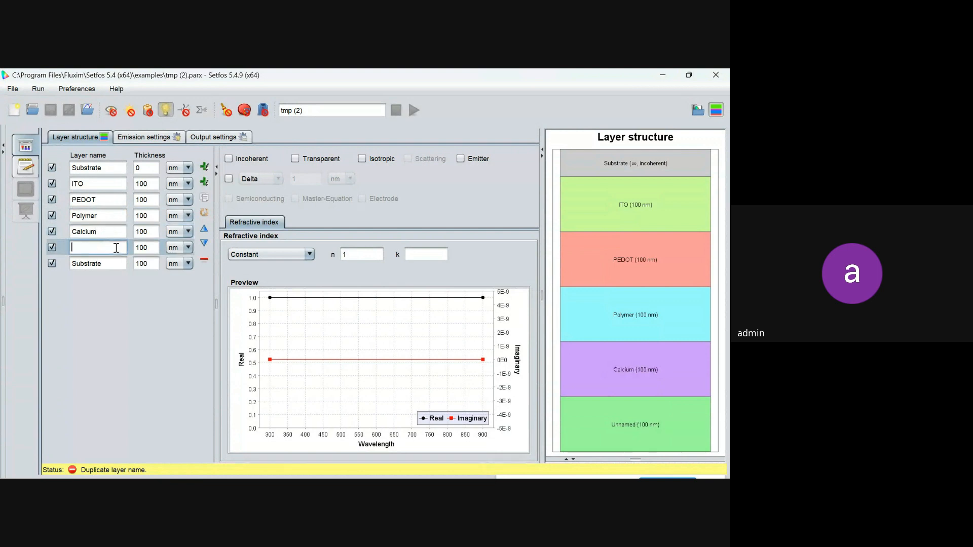
text(Aluminium)
Rename the lowest layer of the stack as Surrounding.
click(118, 264)
key(BackSpace)
key(BackSpace)
key(BackSpace)
key(BackSpace)
key(BackSpace)
key(BackSpace)
key(BackSpace)
key(BackSpace)
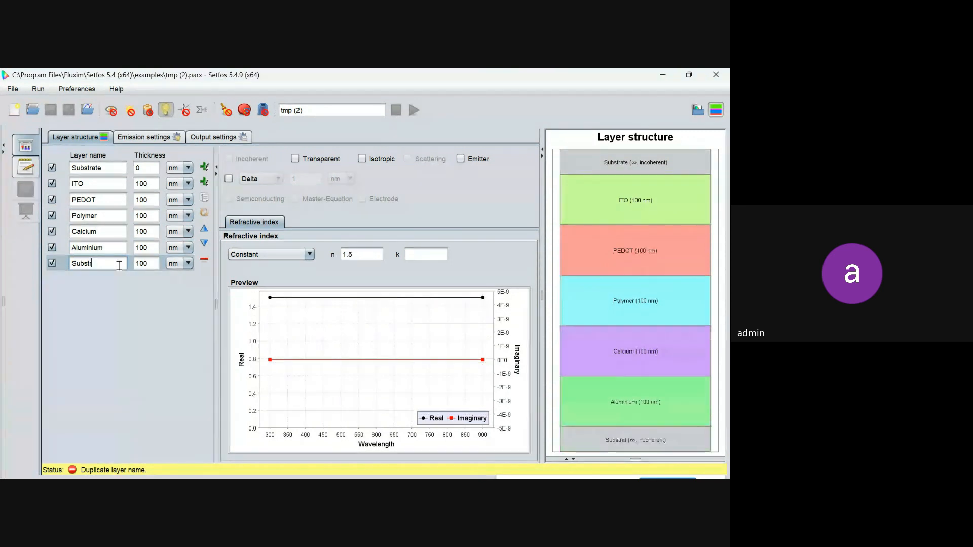
text(urr)
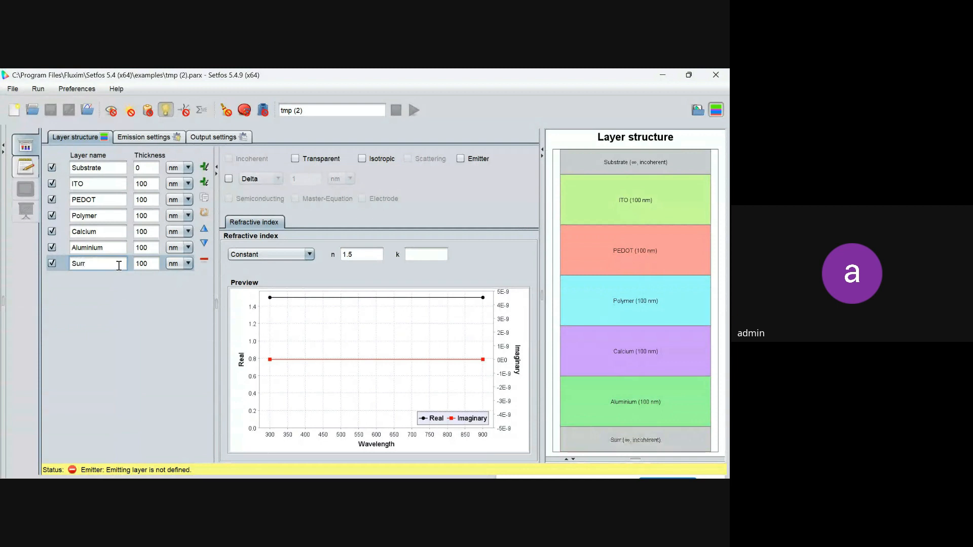
text(ounding)
click(121, 217)
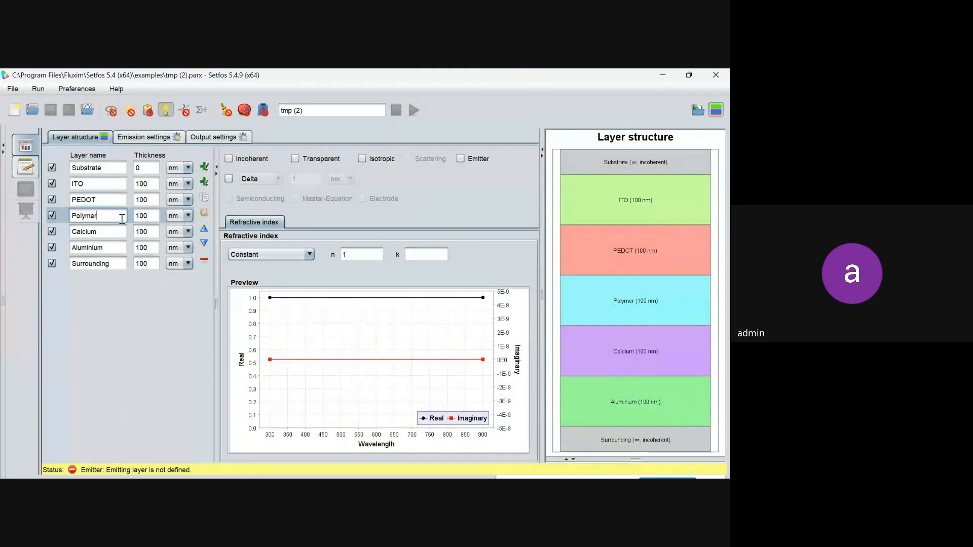
Set the Substrate layer's thickness to 100 nm and the ITO layer's thickness to 10 nm.
click(147, 168)
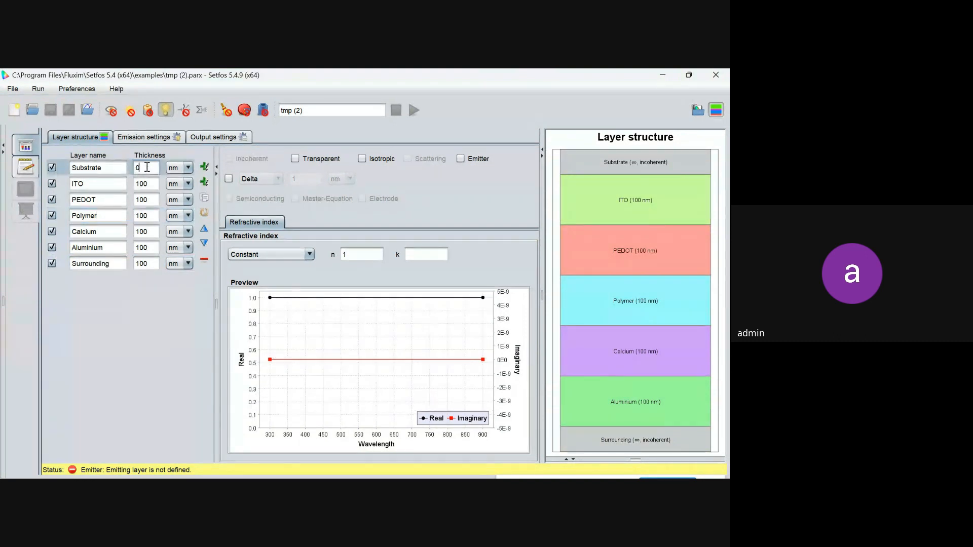
text(100)
click(150, 184)
key(BackSpace)
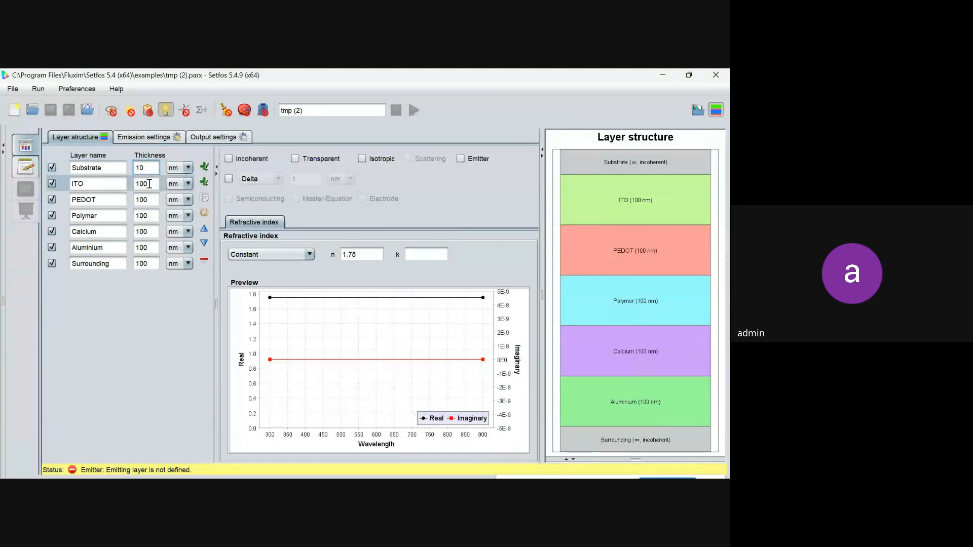
click(150, 184)
key(BackSpace)
click(150, 200)
key(BackSpace)
click(147, 216)
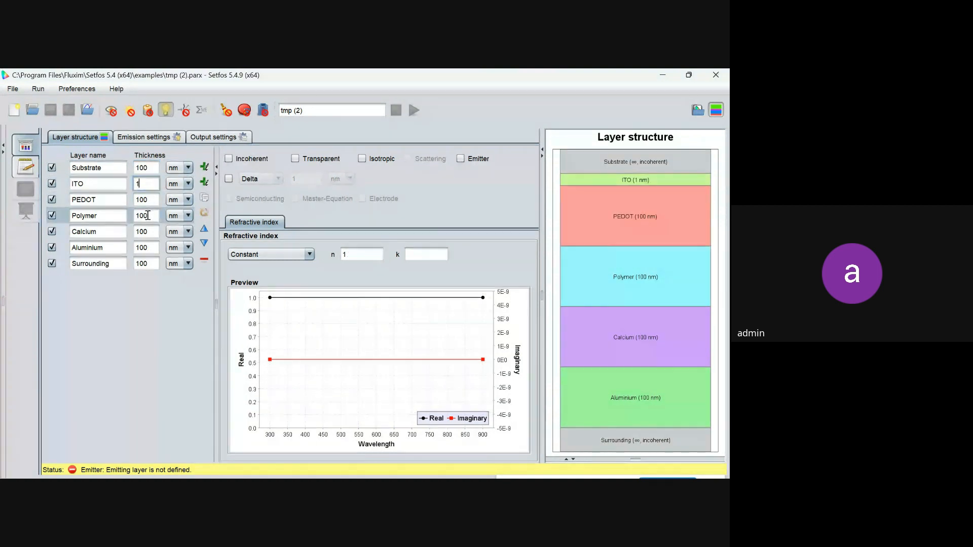
text(0)
Set the thickness of the PEDOT and Polymer layers to 10 nm each.
click(148, 200)
key(BackSpace)
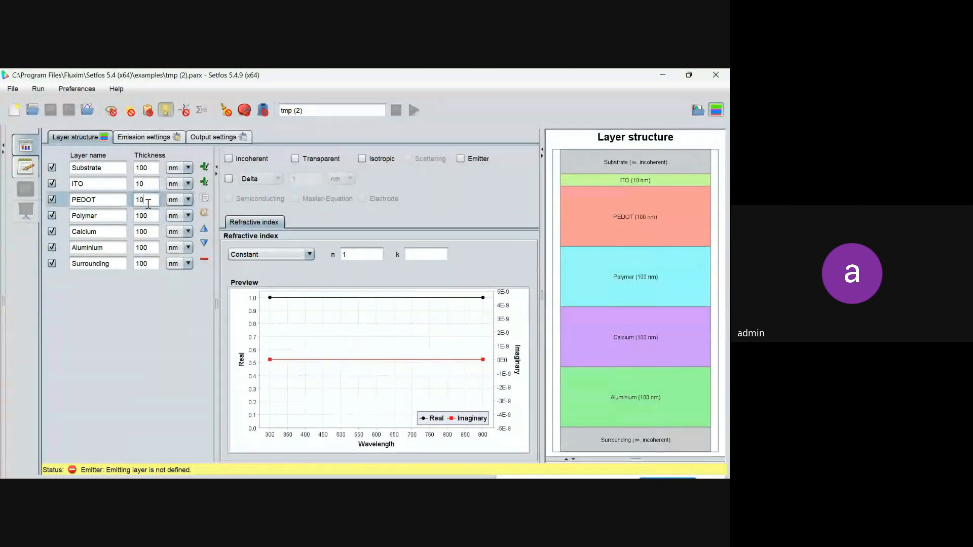
click(148, 216)
double_click(149, 215)
key(BackSpace)
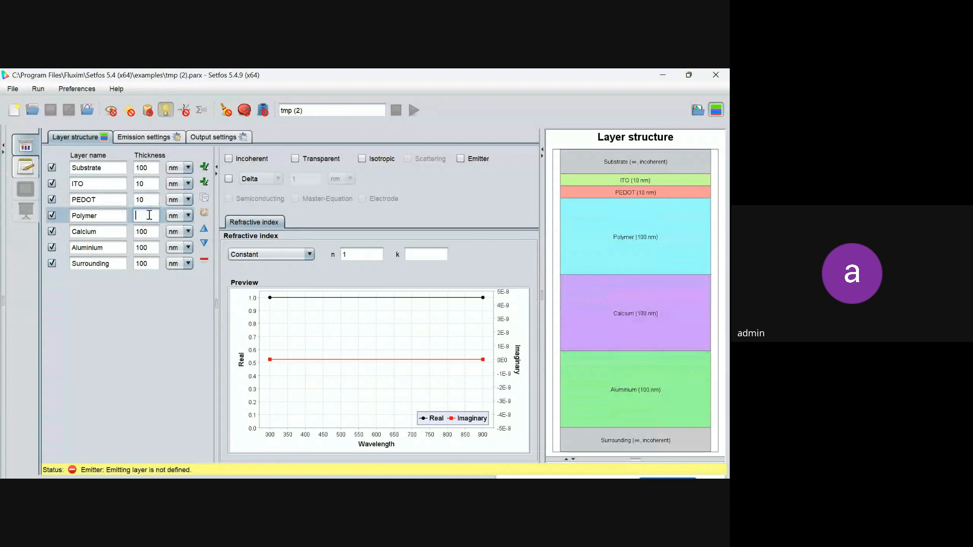
text(10)
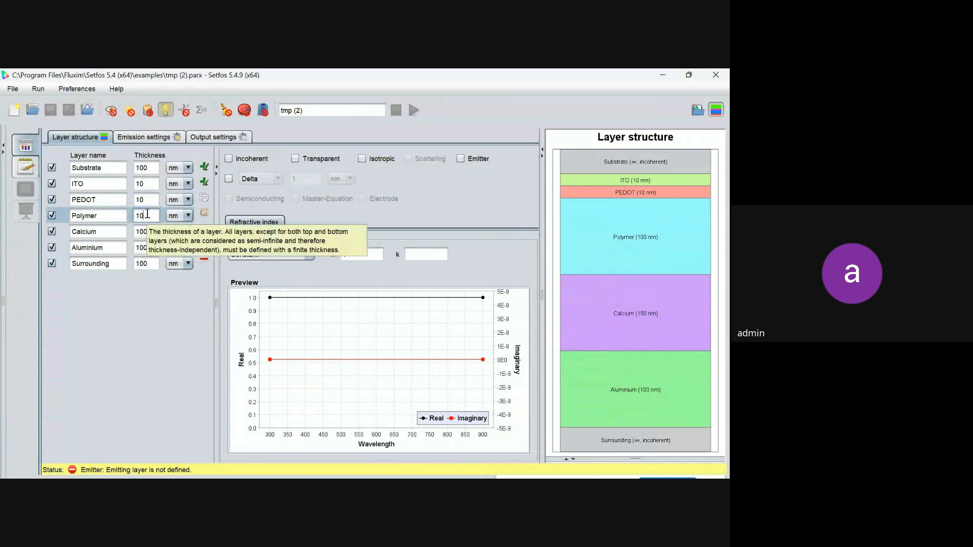
Set the thickness of the Calcium and Aluminium layers to 10 nm each.
click(149, 228)
double_click(149, 230)
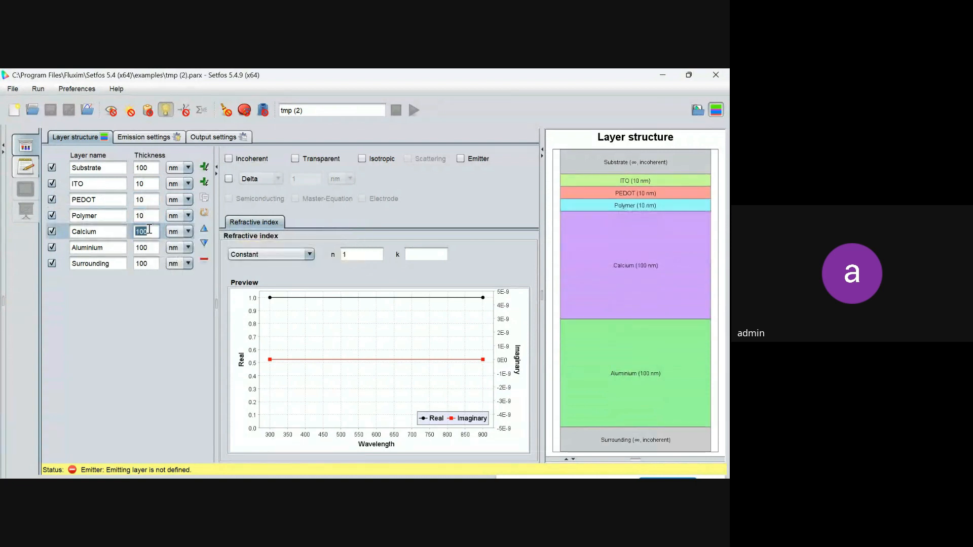
key(BackSpace)
text(10)
click(150, 249)
key(BackSpace)
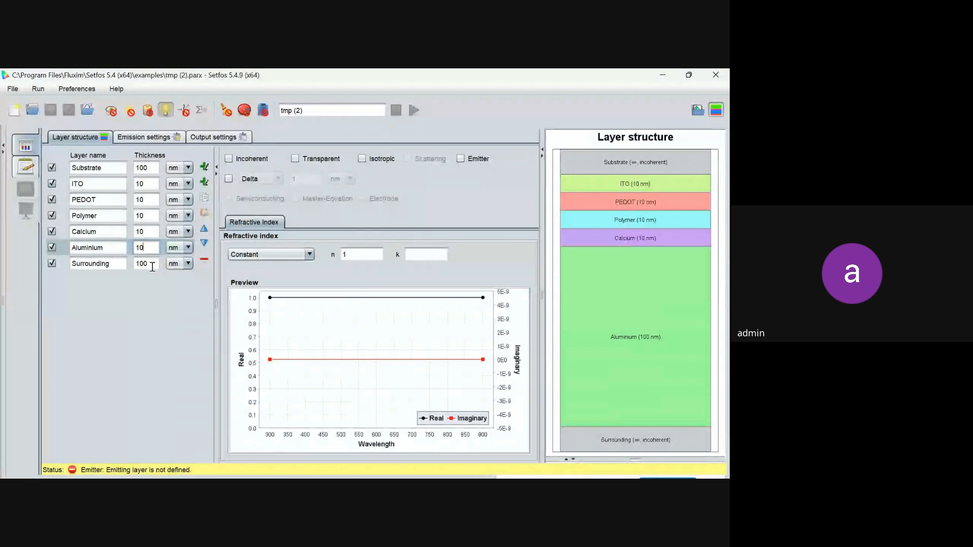
Set the Surrounding layer's thickness to 0 nm and check the properties of the two outer layers.
click(152, 267)
key(BackSpace)
key(BackSpace)
key(BackSpace)
text(0)
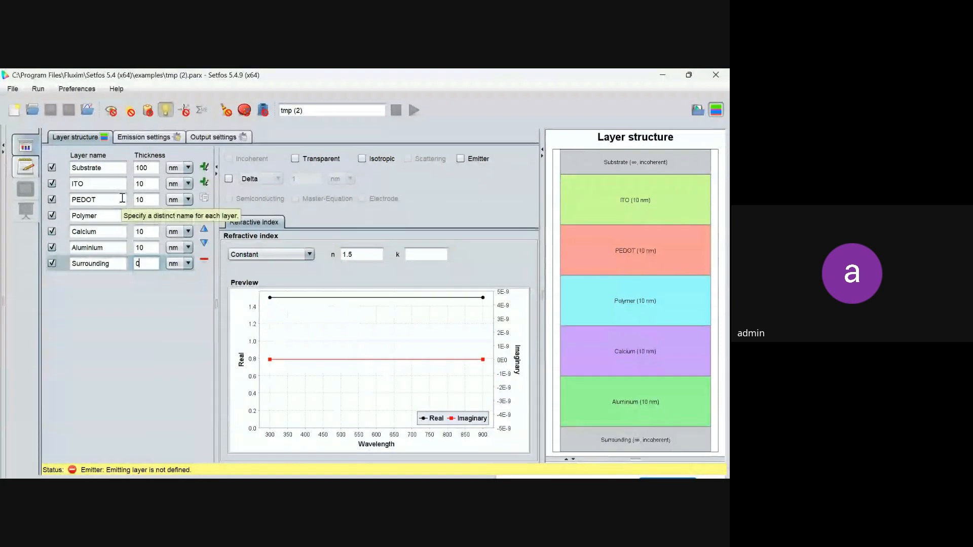
click(101, 163)
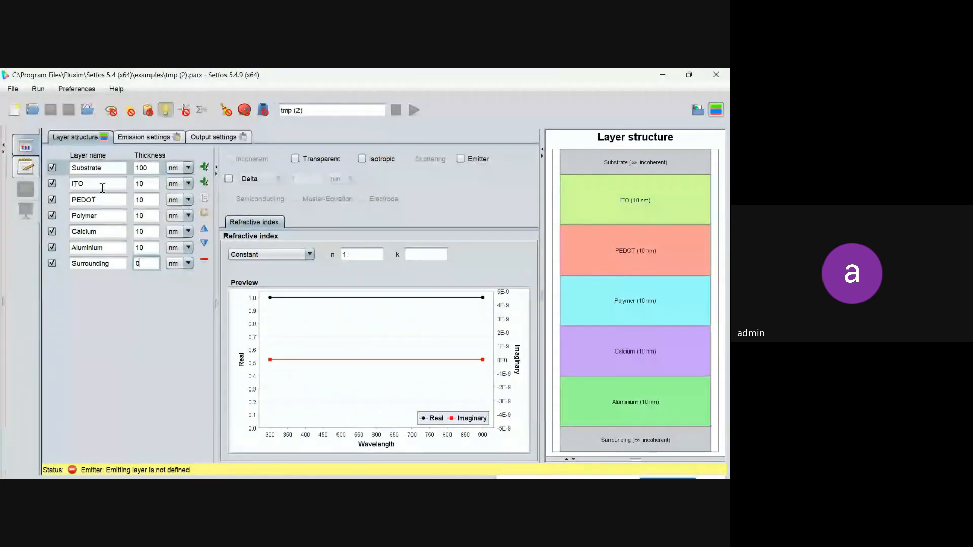
click(114, 263)
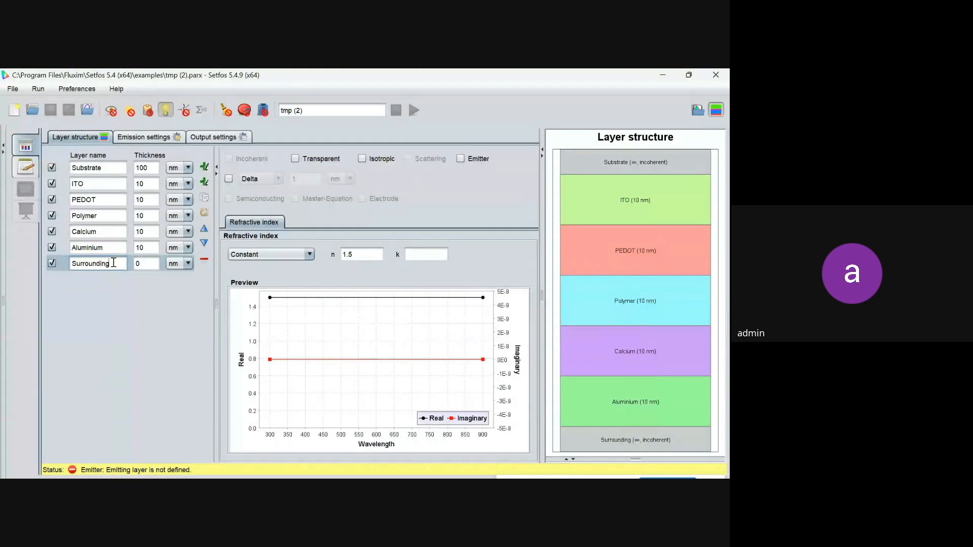
Give the Calcium layer a constant refractive index with n 0.75 and k 2.2.
click(102, 231)
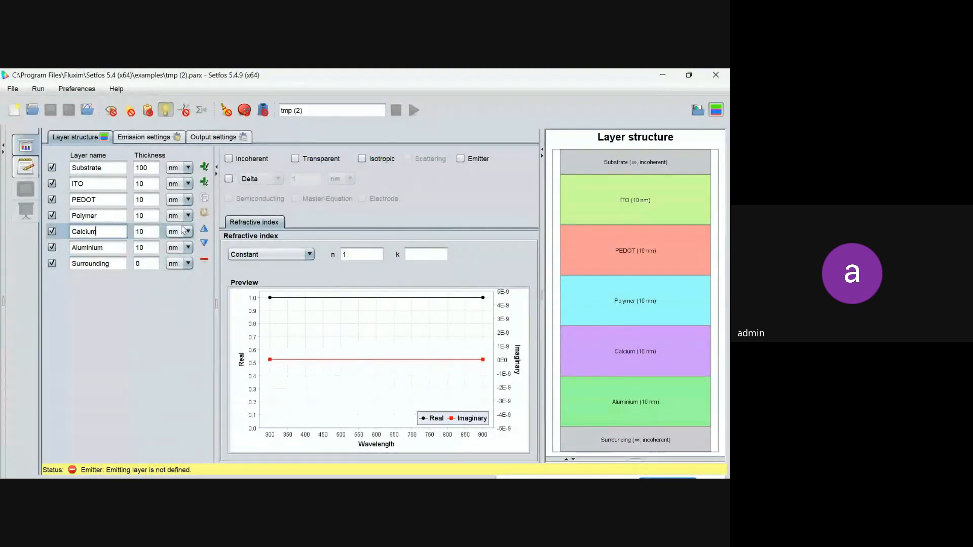
click(363, 255)
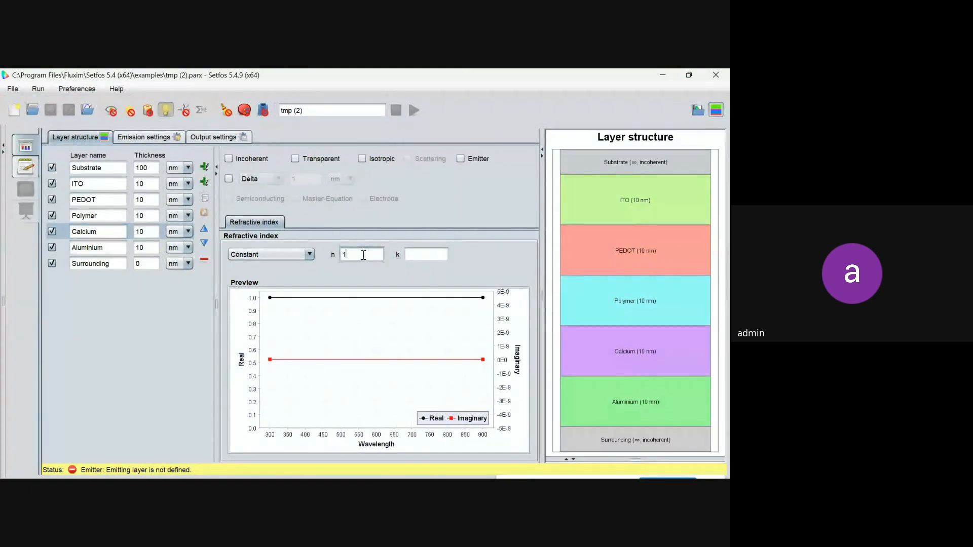
key(BackSpace)
text(0.75)
click(419, 253)
text(2.2)
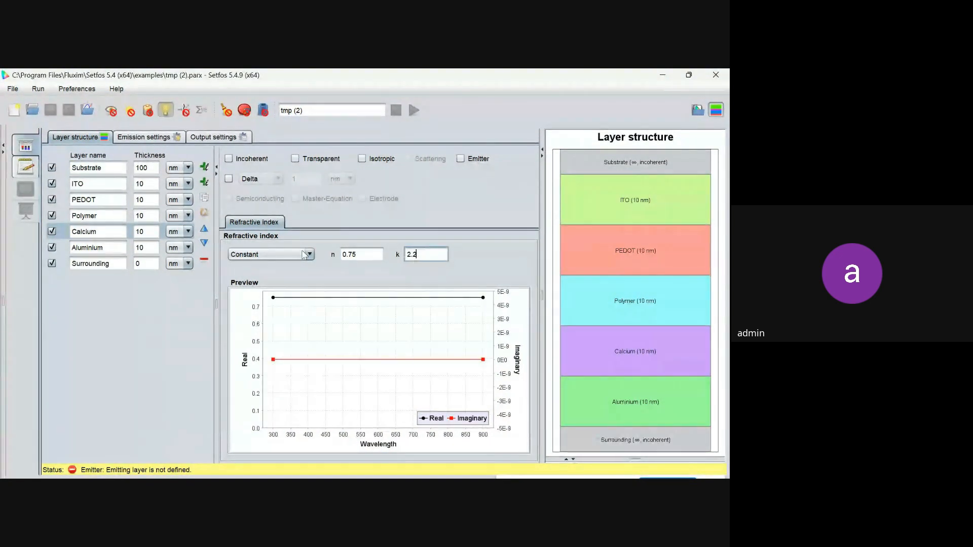
Set the PEDOT layer's constant refractive index n to 1.5.
click(120, 203)
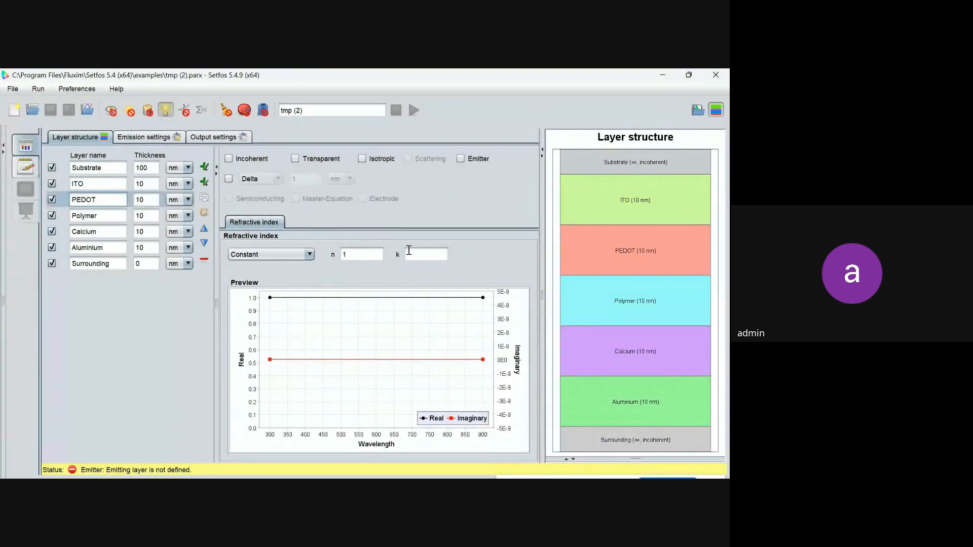
click(375, 254)
text(.5)
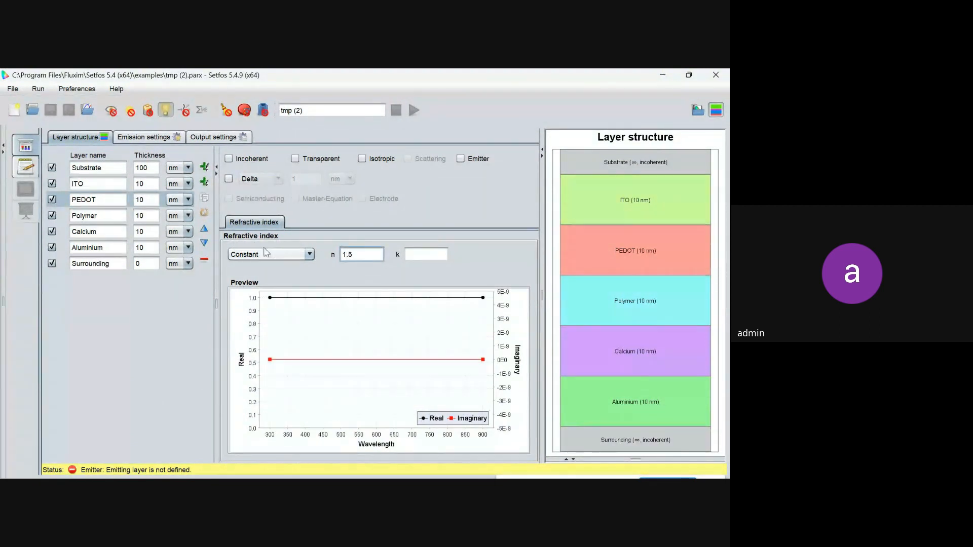
click(104, 218)
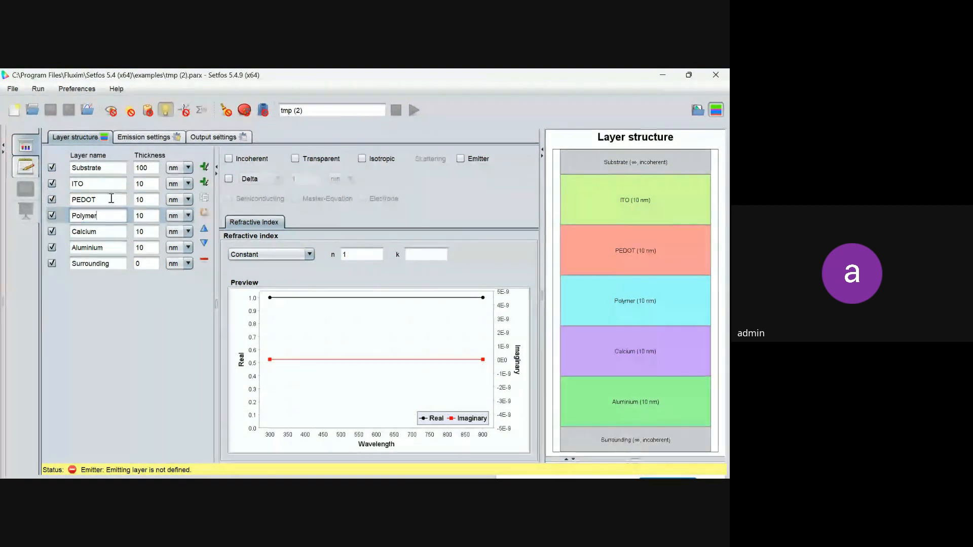
Define the ITO layer's refractive index from a file by importing ITO.nk from the mat folder.
click(105, 184)
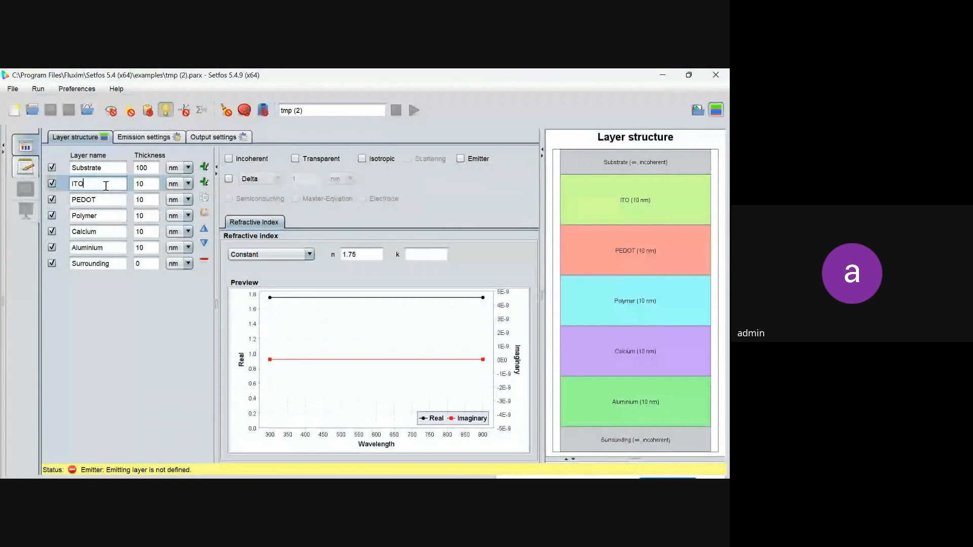
click(262, 254)
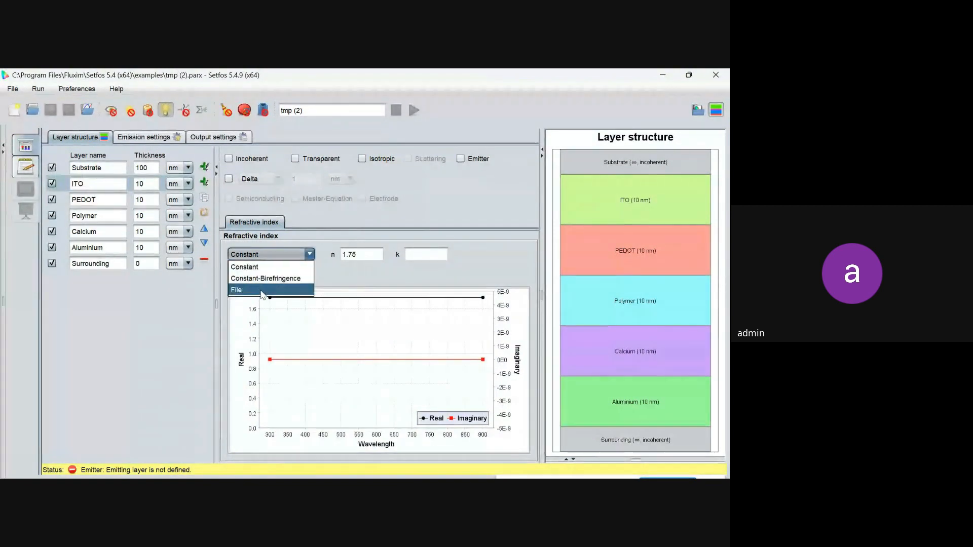
click(262, 290)
click(406, 260)
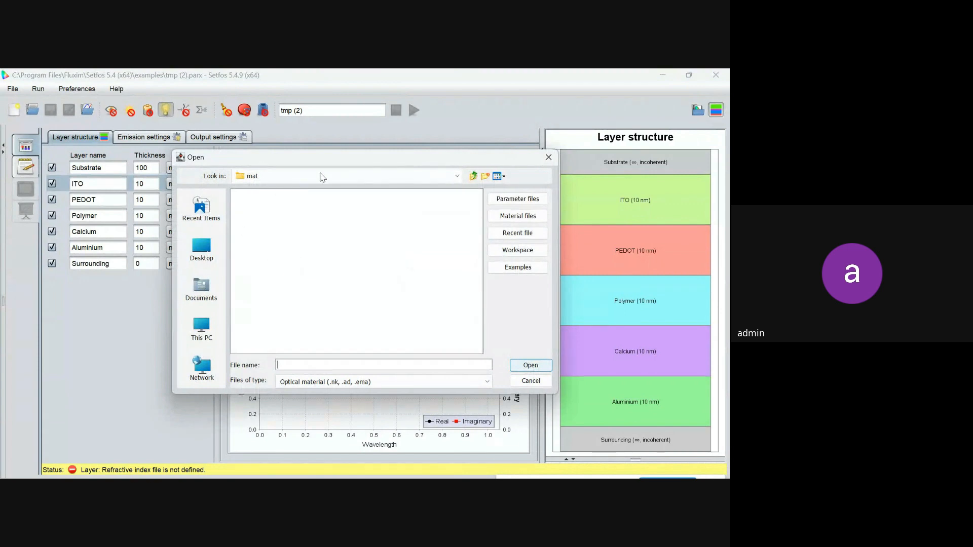
click(250, 240)
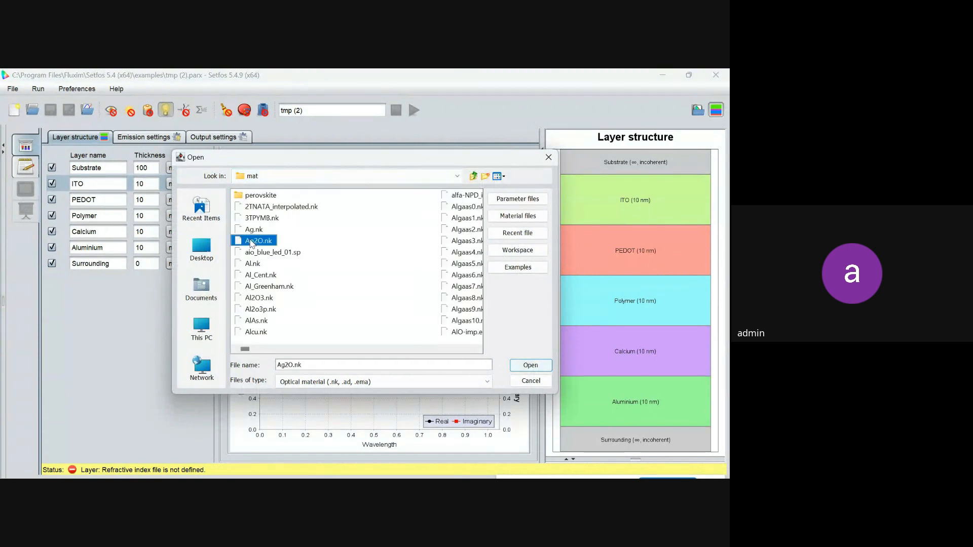
key(i)
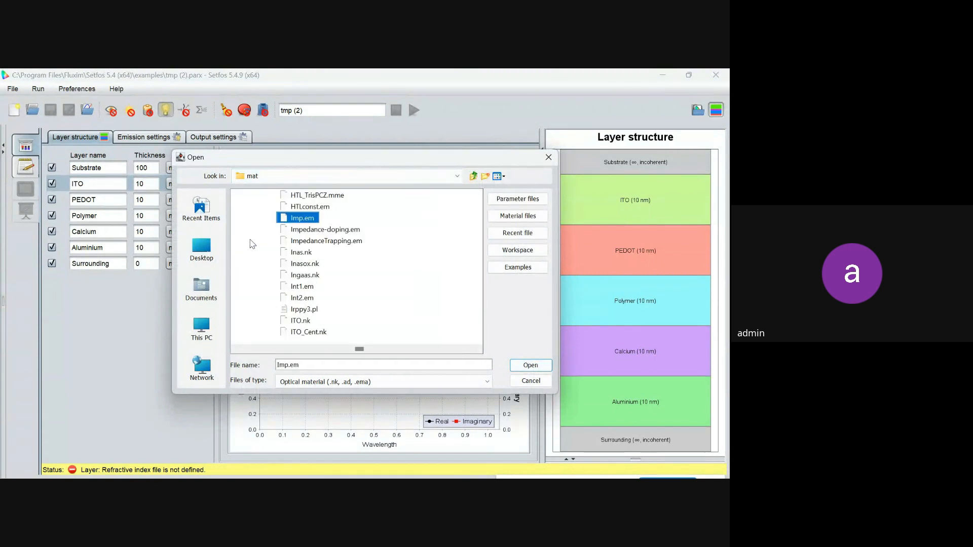
click(301, 320)
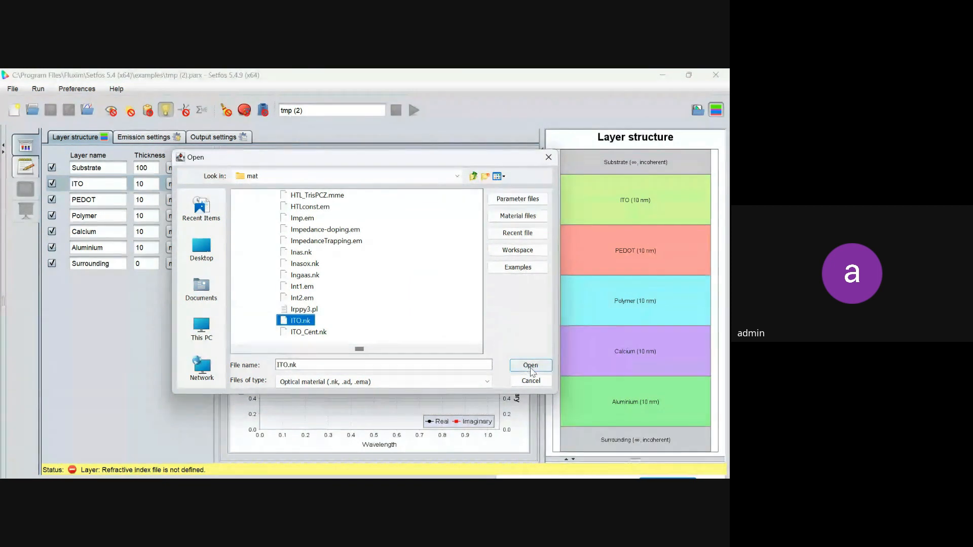
click(531, 368)
Switch the PEDOT layer's refractive index to File and import PEDOT_BaytronP_AL4083.nk from the mat folder.
click(89, 199)
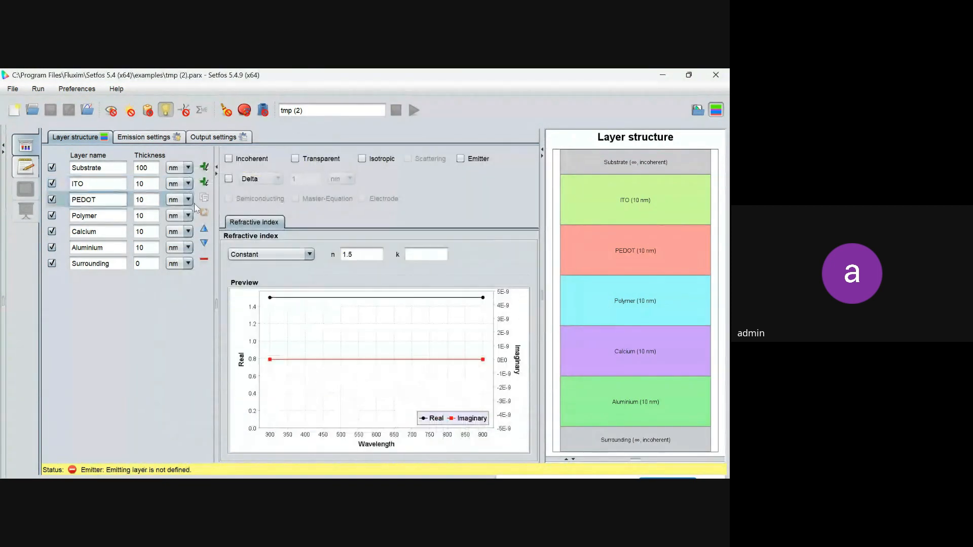
click(296, 255)
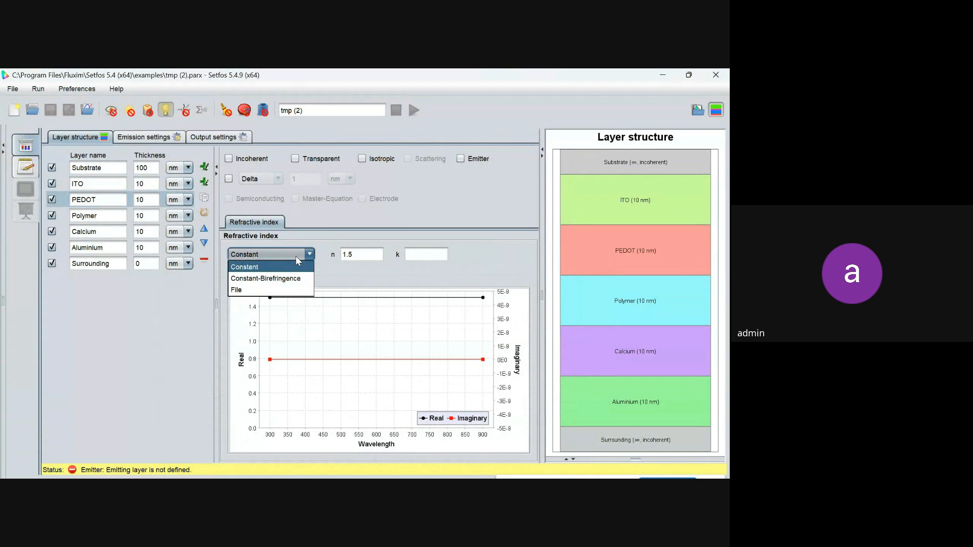
click(251, 293)
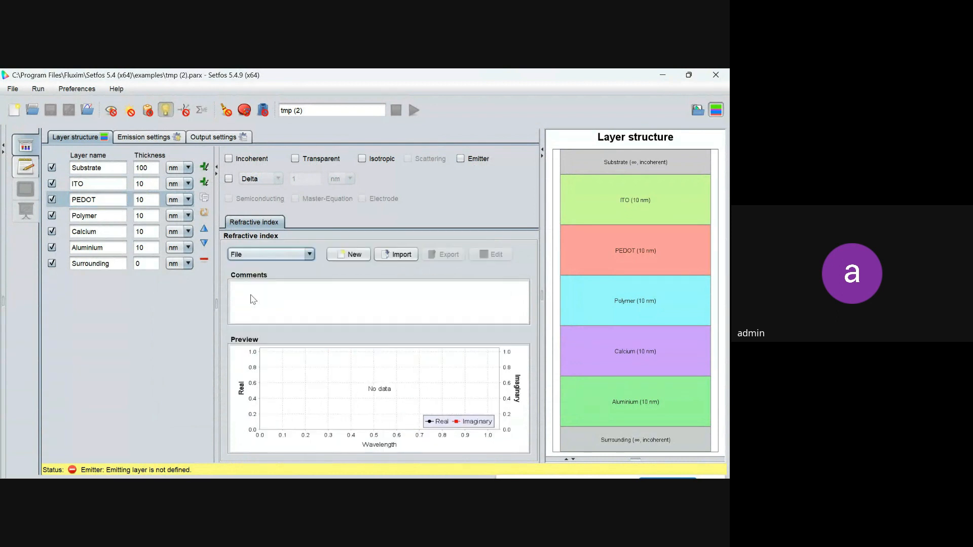
click(402, 255)
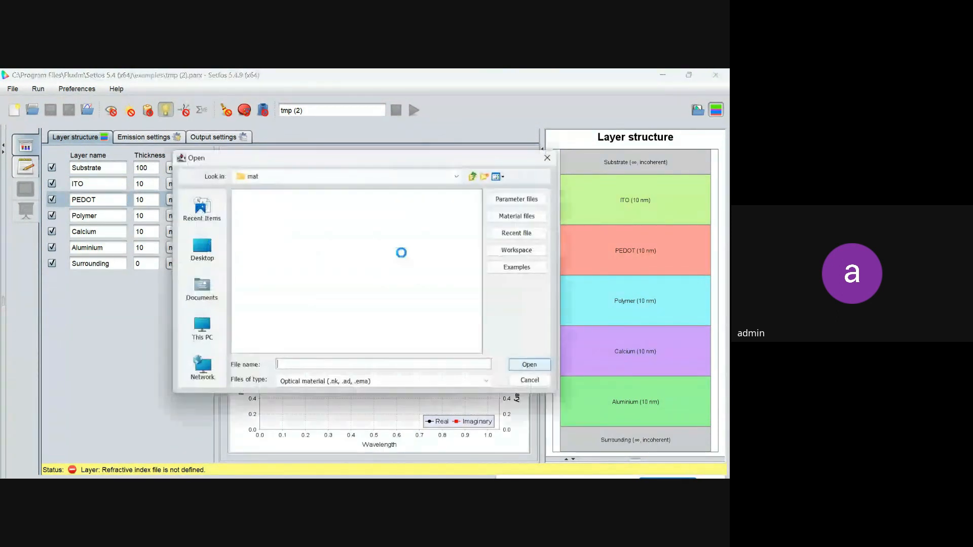
click(253, 241)
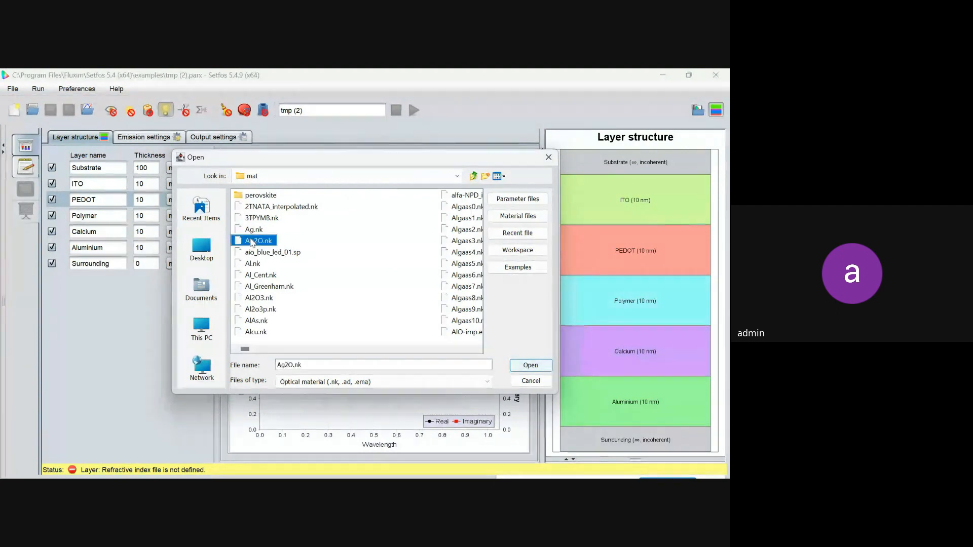
key(p)
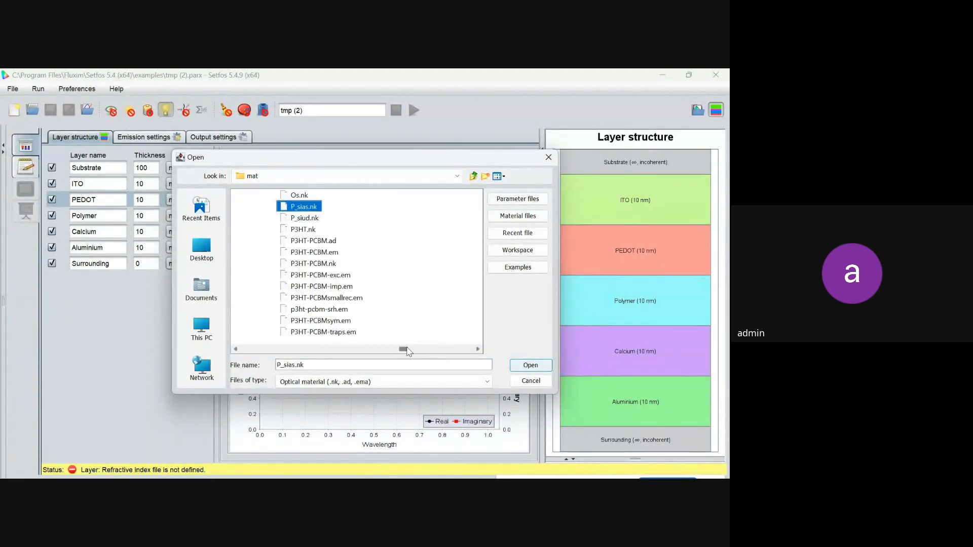
drag(408, 351, 422, 352)
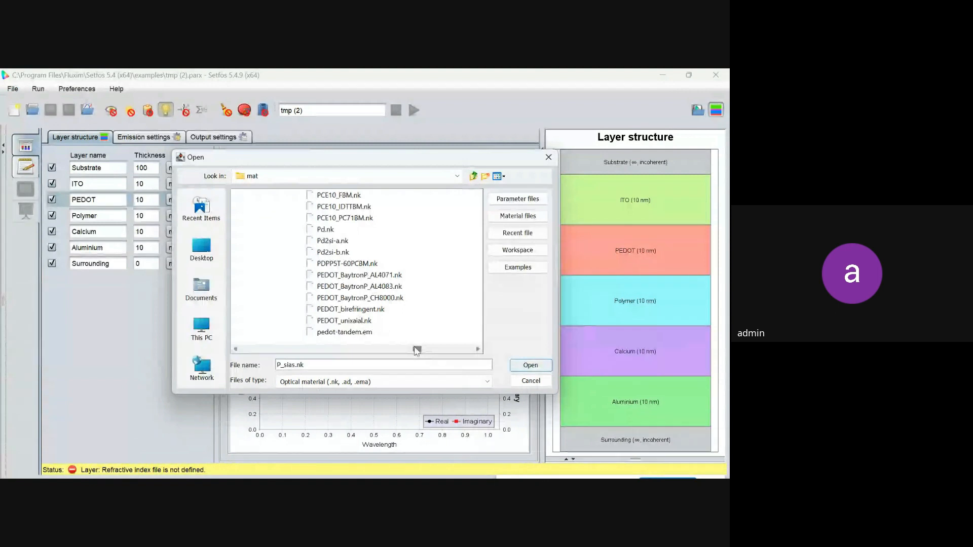
mouse_move(418, 350)
mouse_down()
mouse_move(427, 350)
mouse_move(418, 350)
mouse_up()
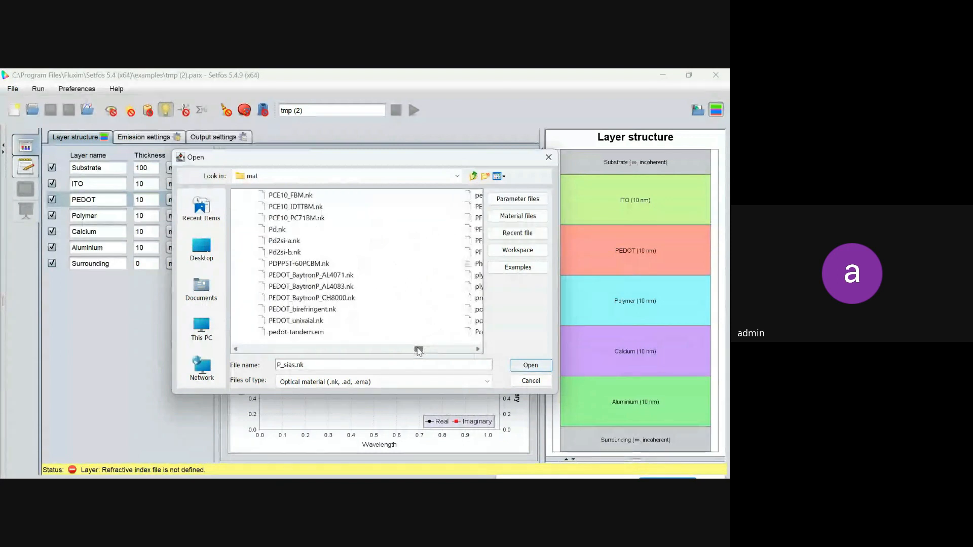
click(335, 276)
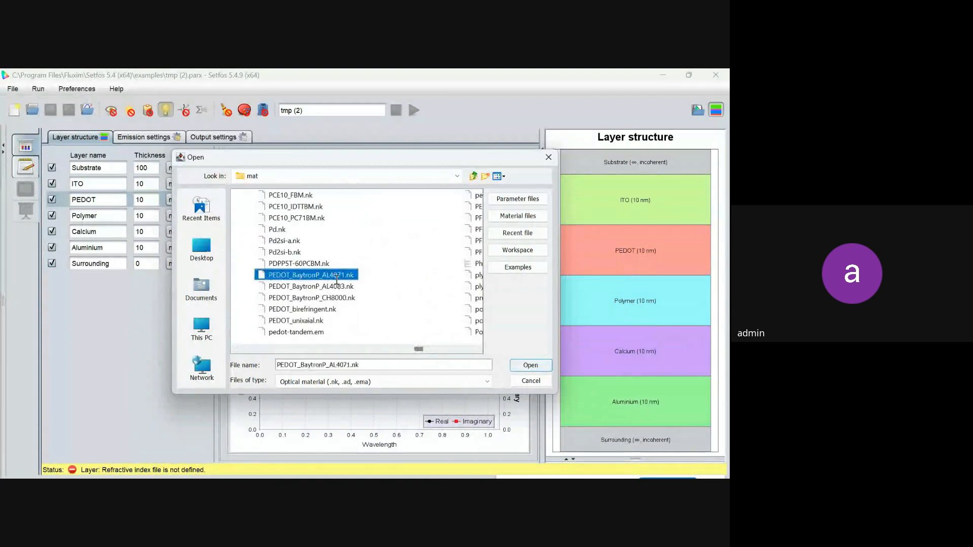
click(337, 287)
click(530, 366)
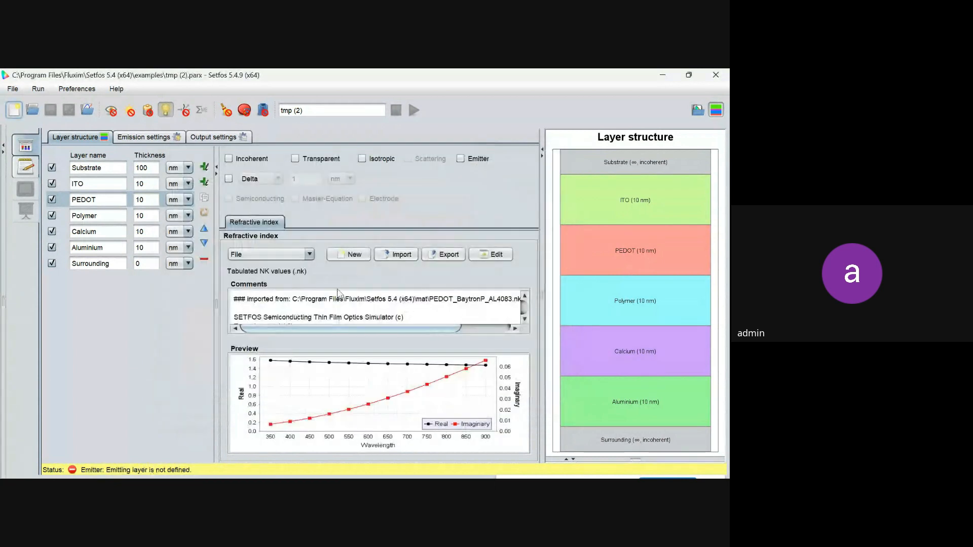
Define the Aluminium layer's refractive index from a file by importing Al.nk.
click(93, 247)
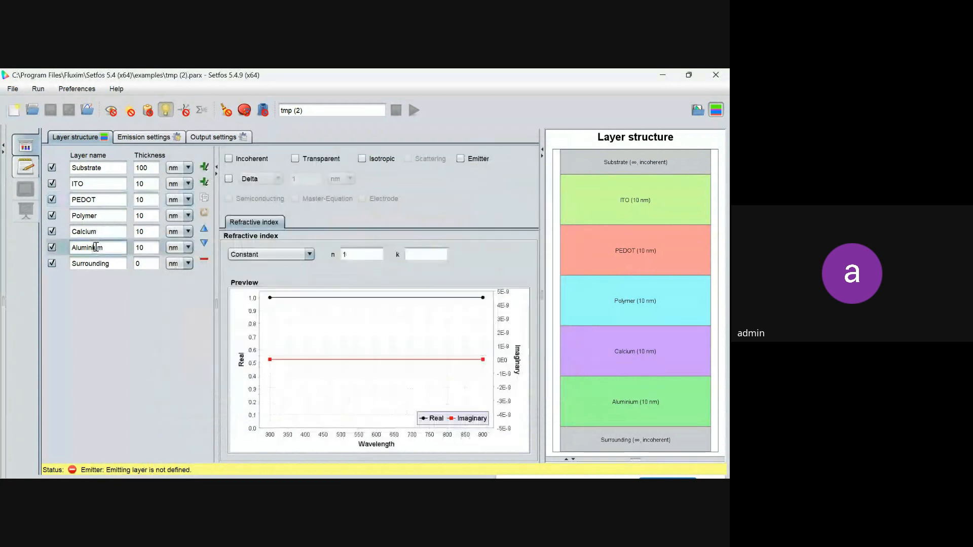
click(275, 255)
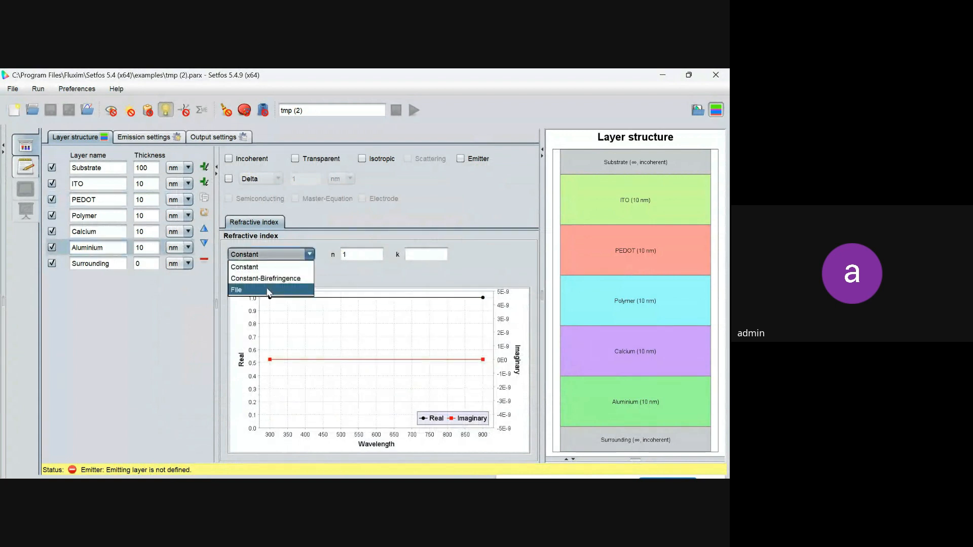
click(269, 290)
click(401, 254)
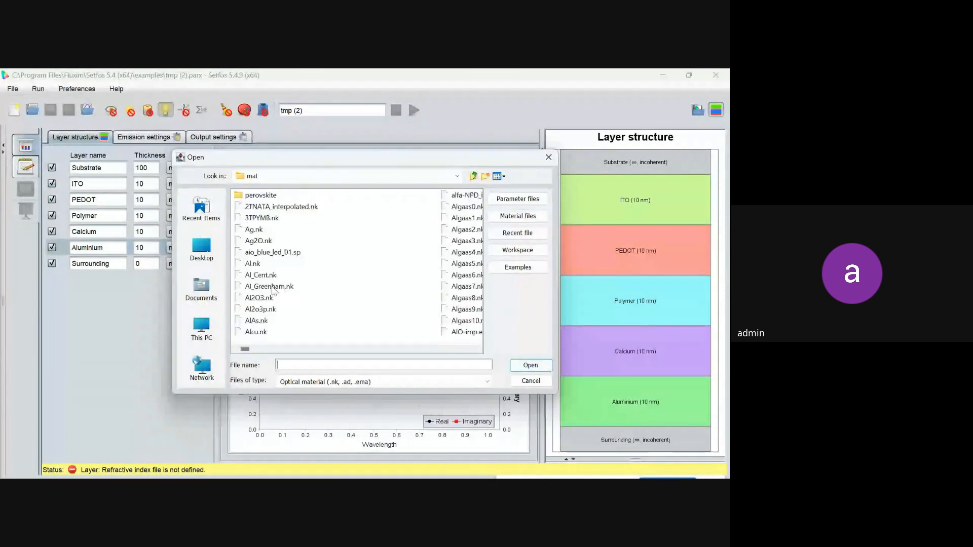
click(260, 230)
click(255, 265)
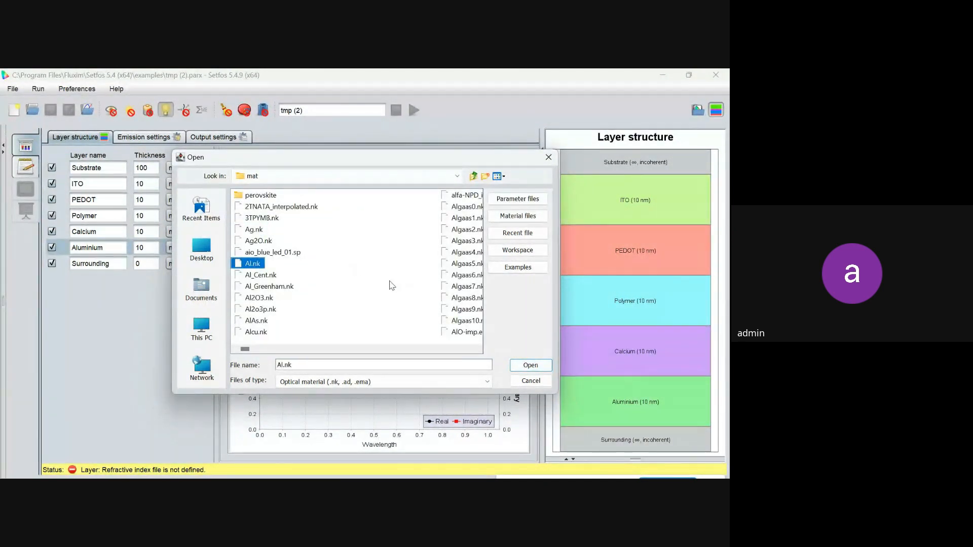
click(531, 365)
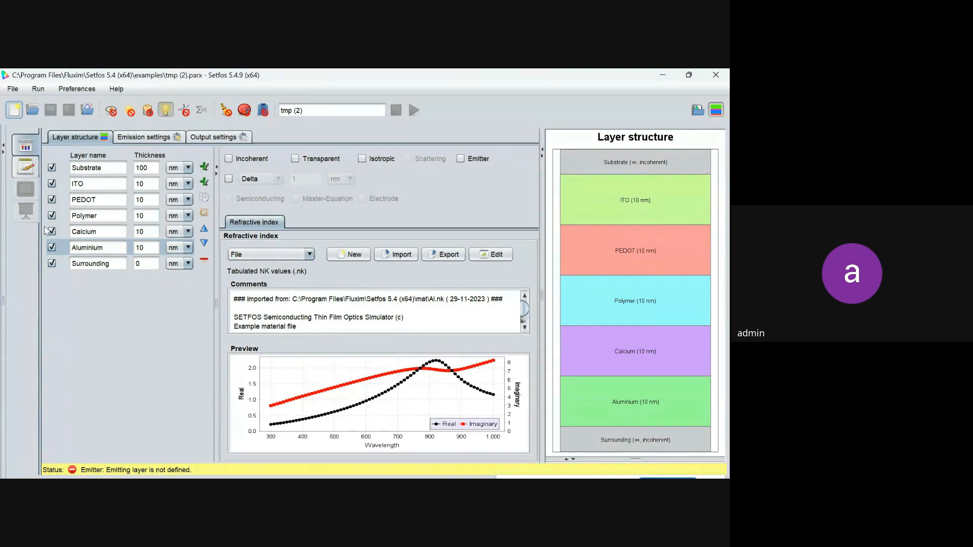
Define the Polymer layer's refractive index from a file by importing PFO.nk from the mat folder.
click(110, 214)
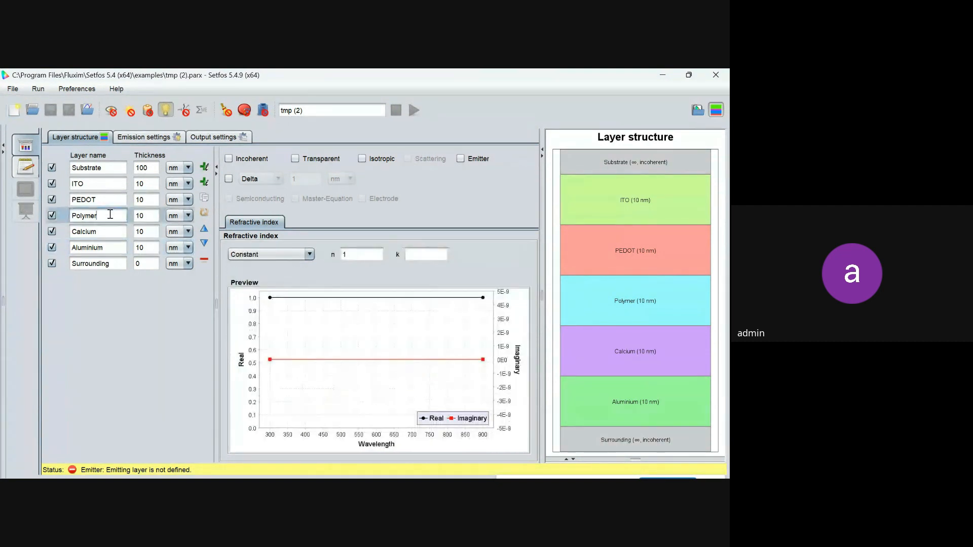
click(272, 254)
click(248, 291)
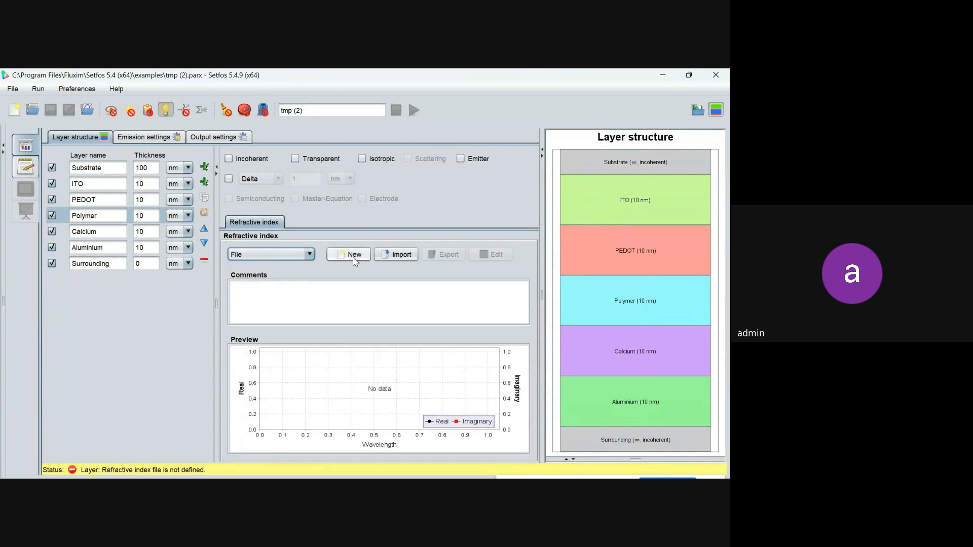
click(395, 255)
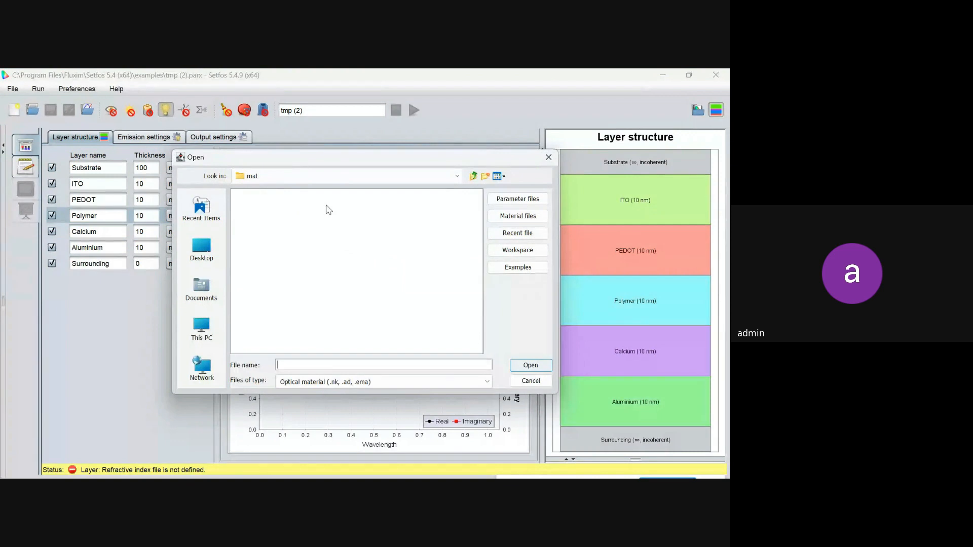
click(249, 232)
key(p)
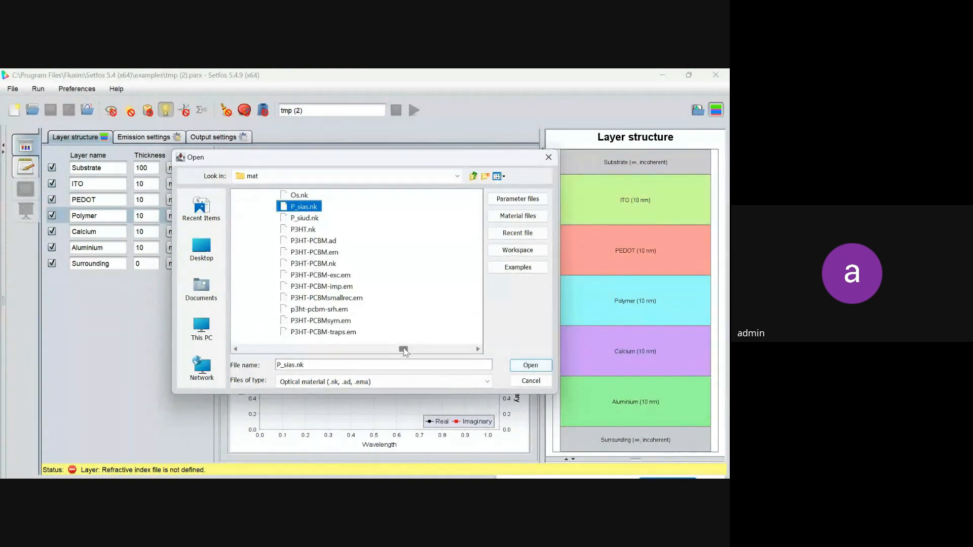
drag(404, 350, 422, 351)
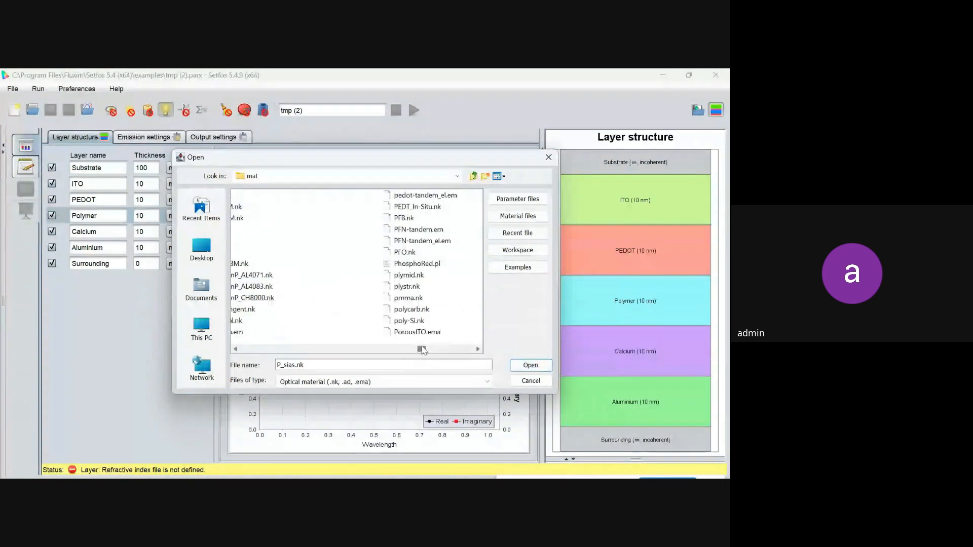
click(405, 252)
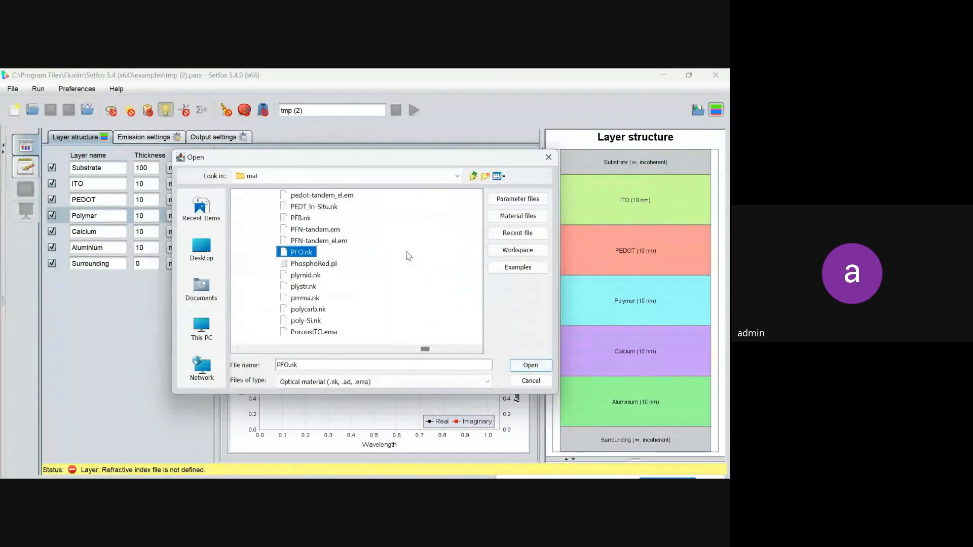
click(532, 365)
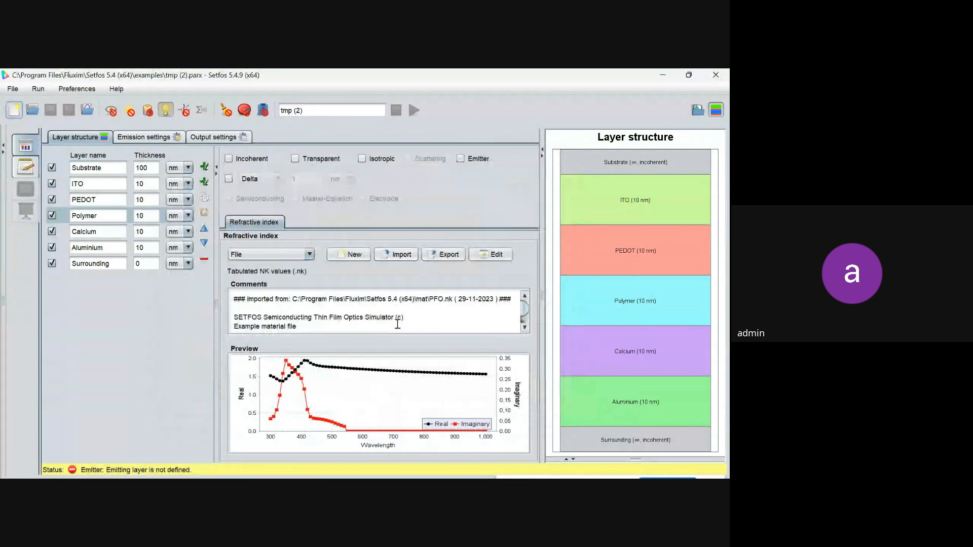
Switch the PEDOT layer's refractive index back to Constant.
click(89, 203)
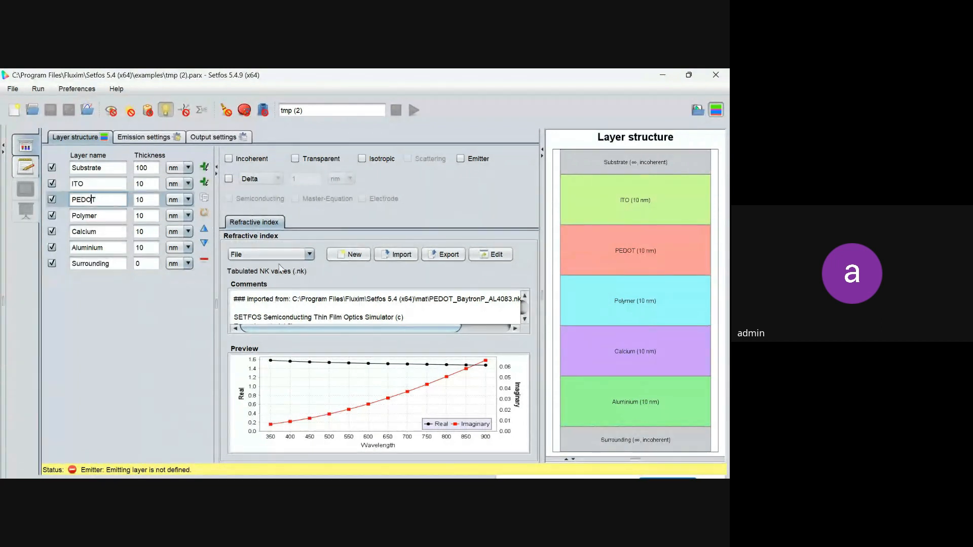
click(262, 255)
click(245, 267)
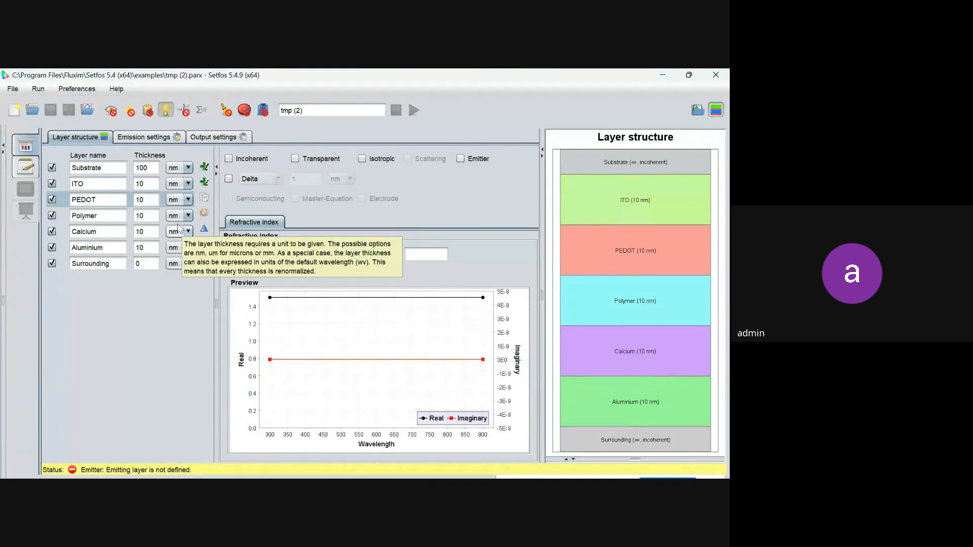
Mark the Polymer layer as an emitter and hide the layer structure diagram.
click(86, 212)
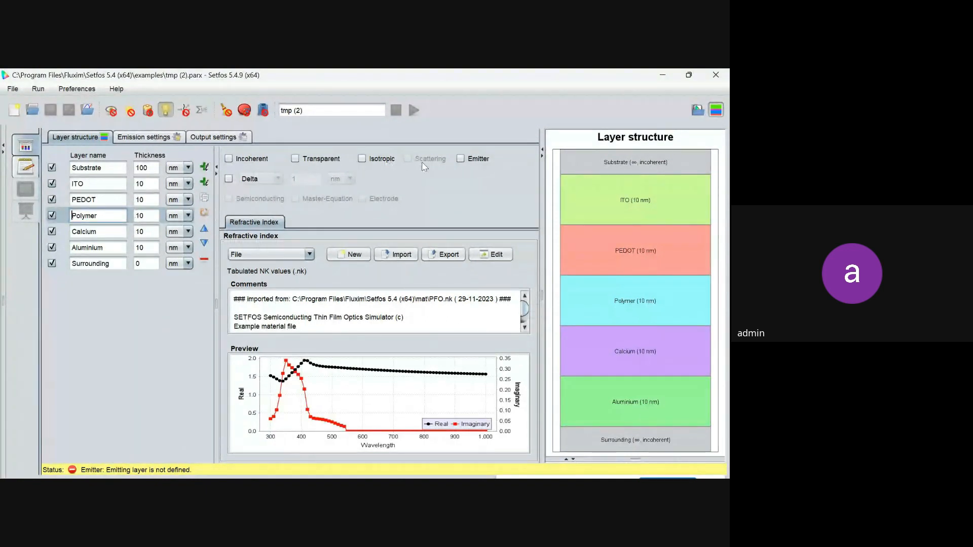
click(460, 159)
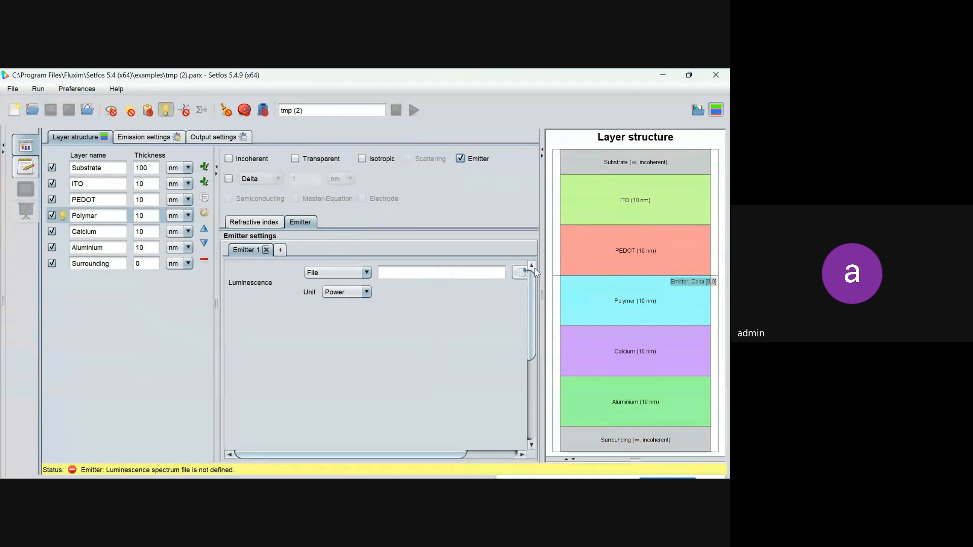
click(715, 109)
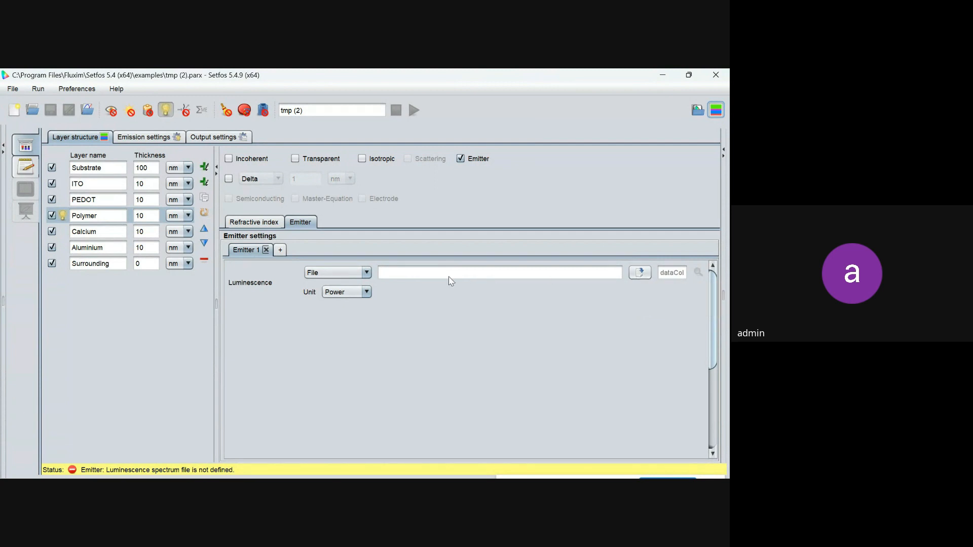
Check the available luminescence types in the Polymer layer's emitter settings.
click(364, 275)
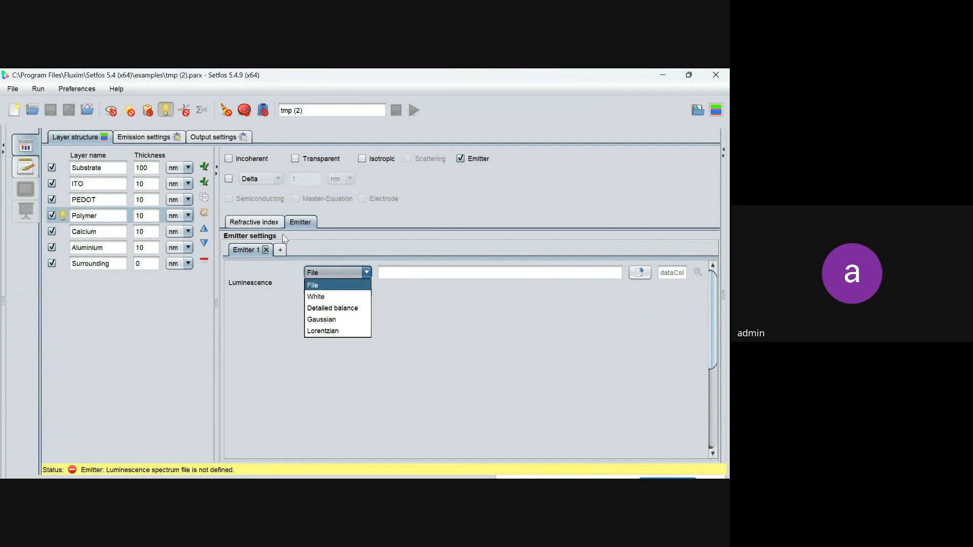
click(266, 223)
click(299, 224)
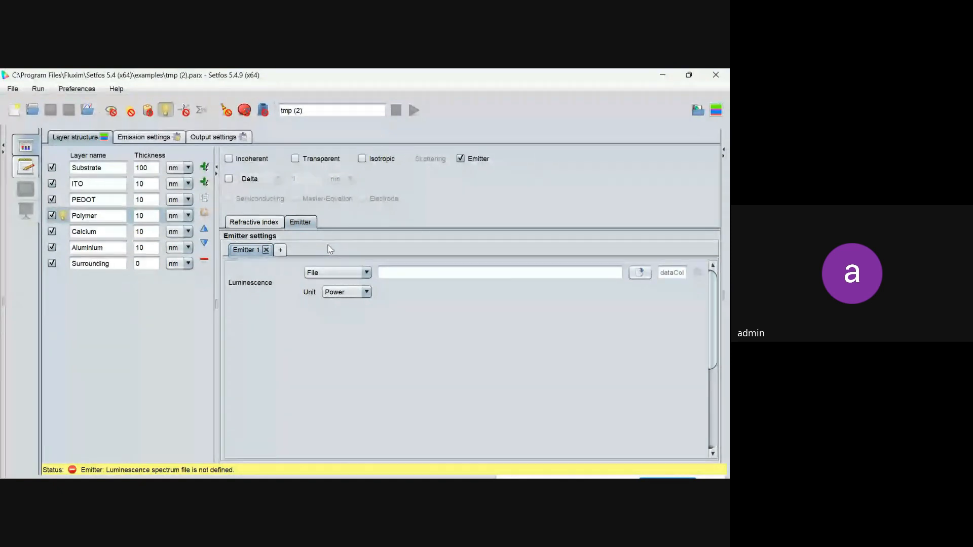
Try the Detailed balance and Gaussian luminescence types for the Polymer emitter and return the type to File.
click(325, 271)
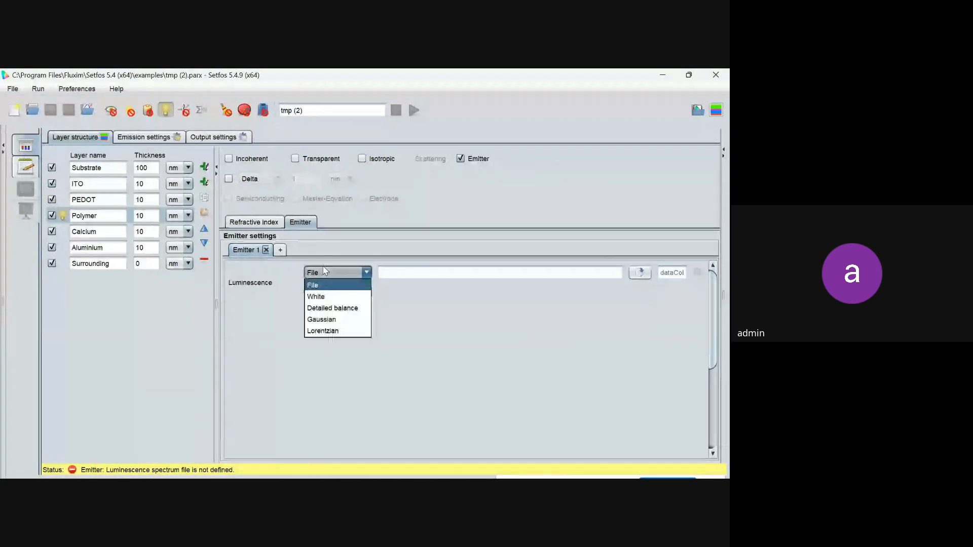
click(335, 309)
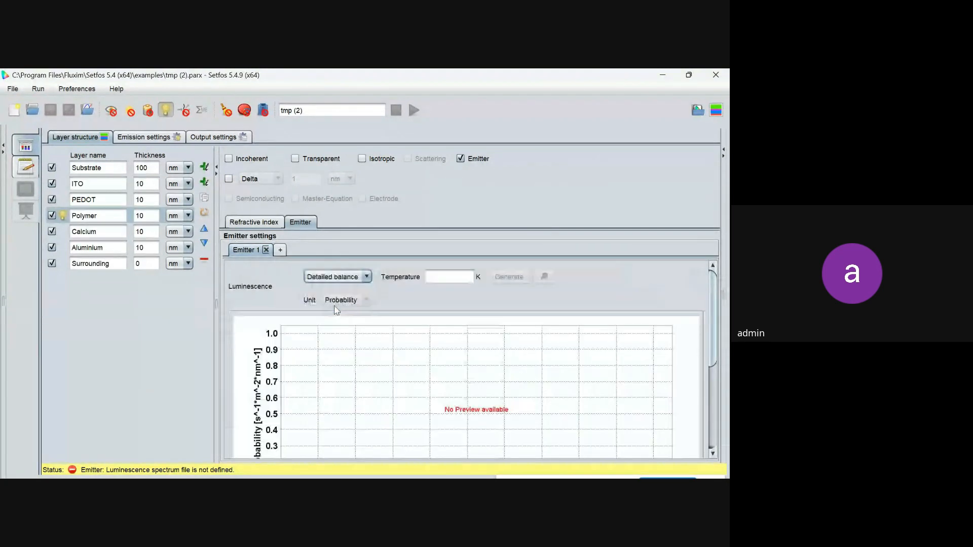
click(337, 277)
click(336, 323)
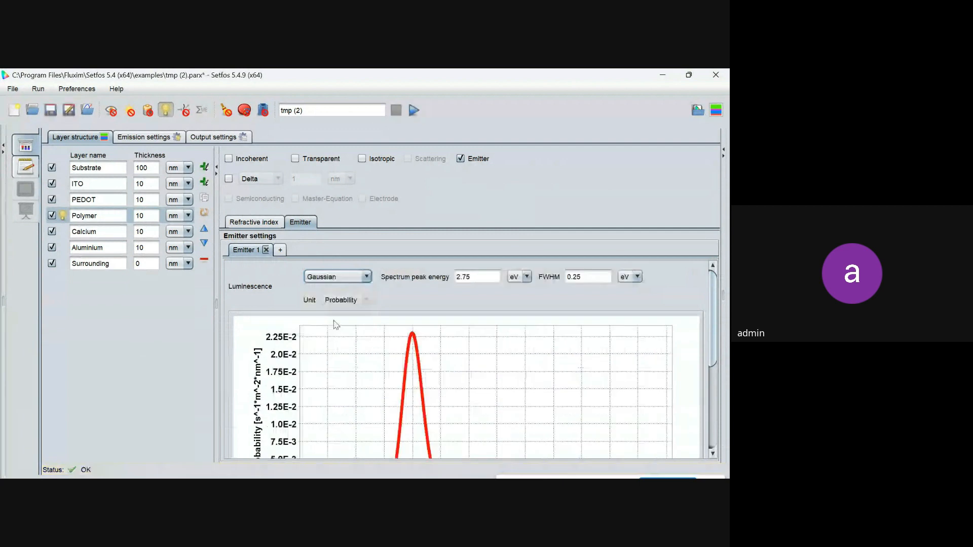
click(337, 276)
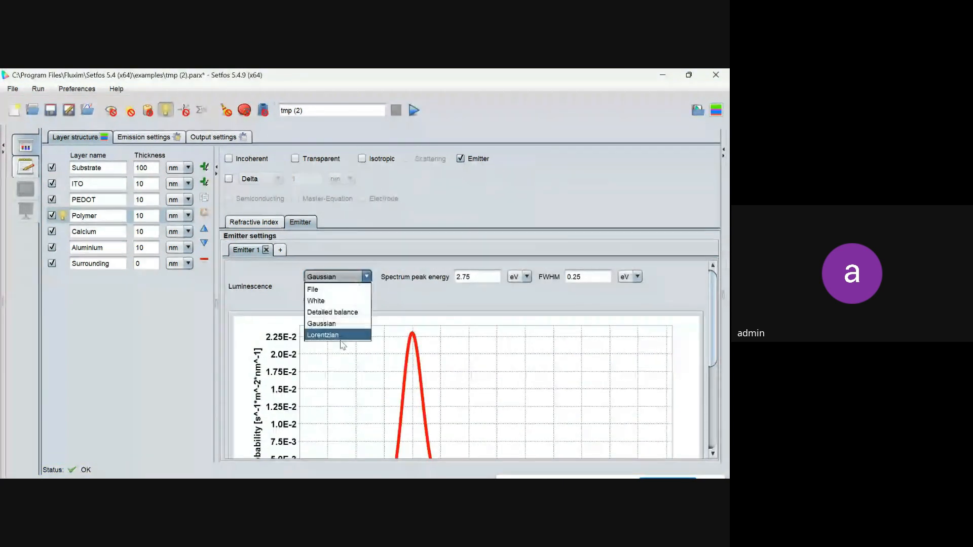
click(330, 293)
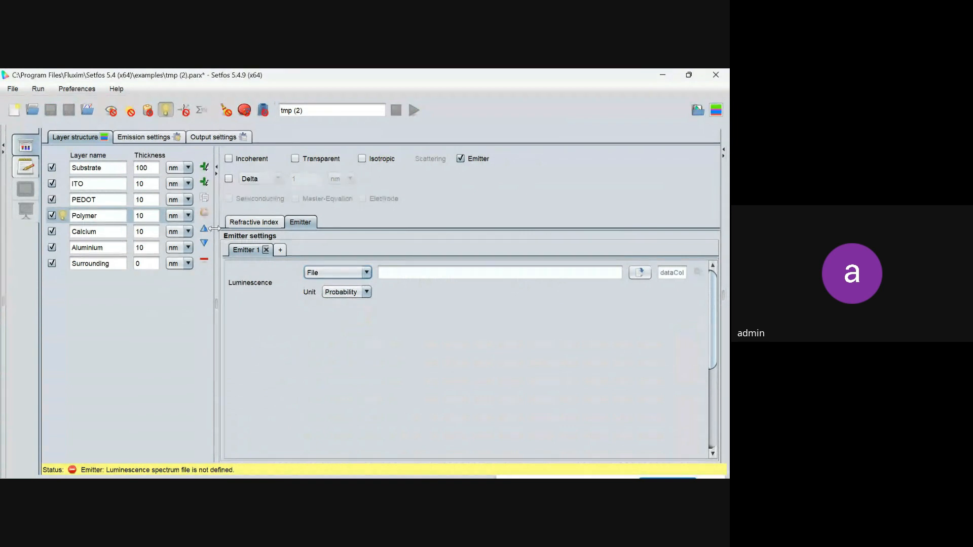
Load DOO-MEH-PPV.pl from the mat folder as the luminescence spectrum of the Polymer layer's emitter.
click(253, 223)
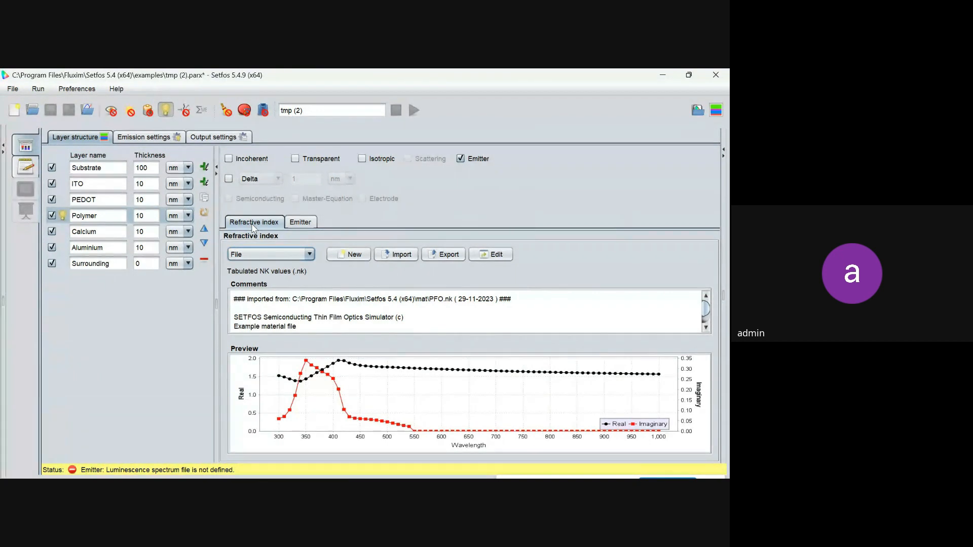
click(299, 224)
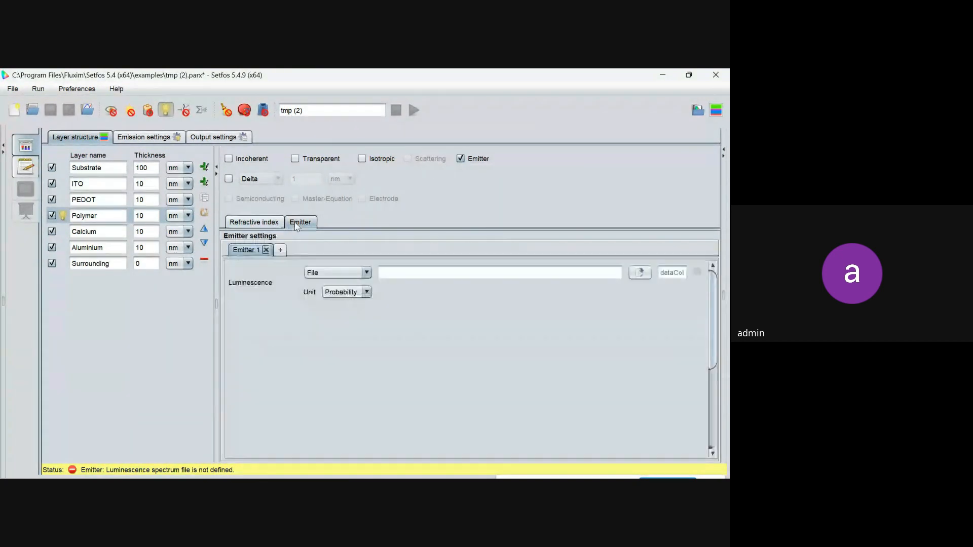
click(339, 273)
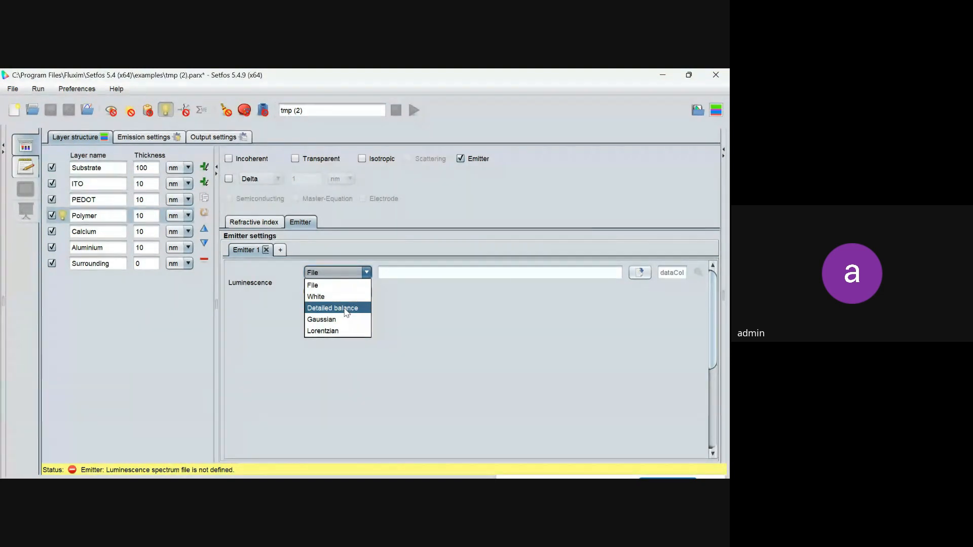
click(638, 275)
click(639, 274)
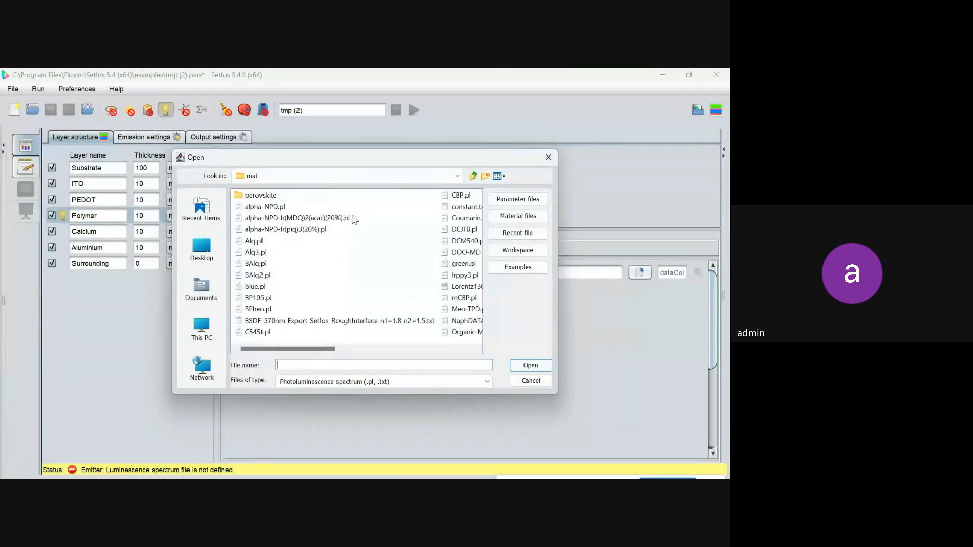
drag(298, 163, 227, 123)
drag(484, 357, 662, 463)
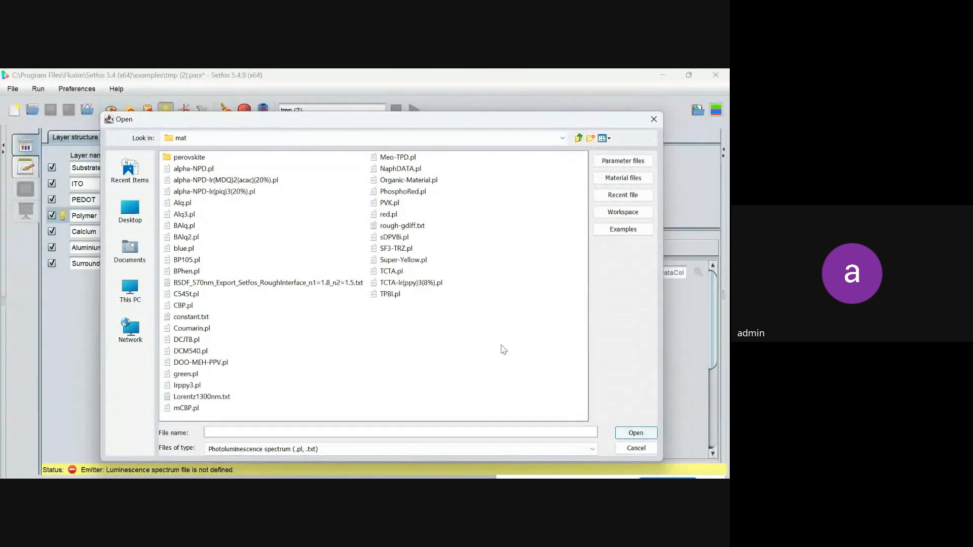
click(183, 363)
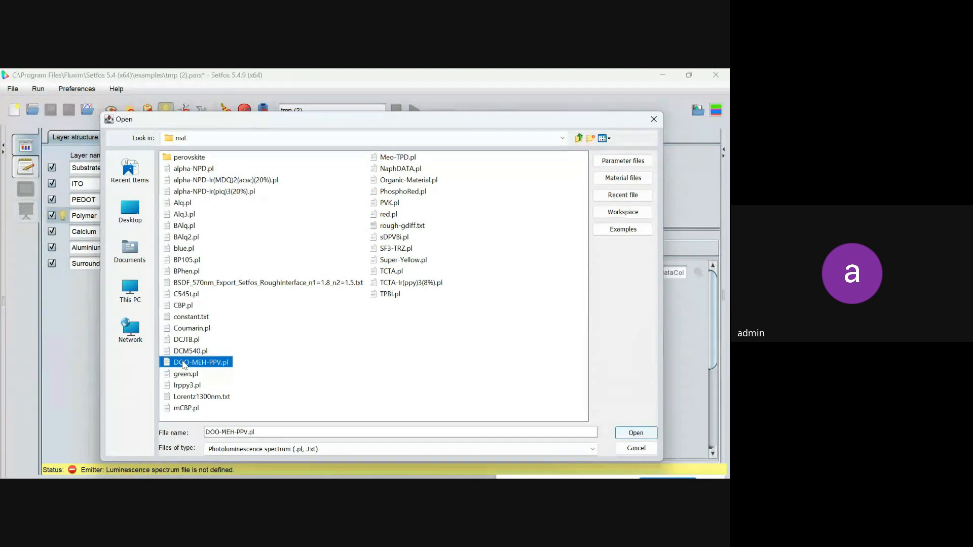
click(629, 437)
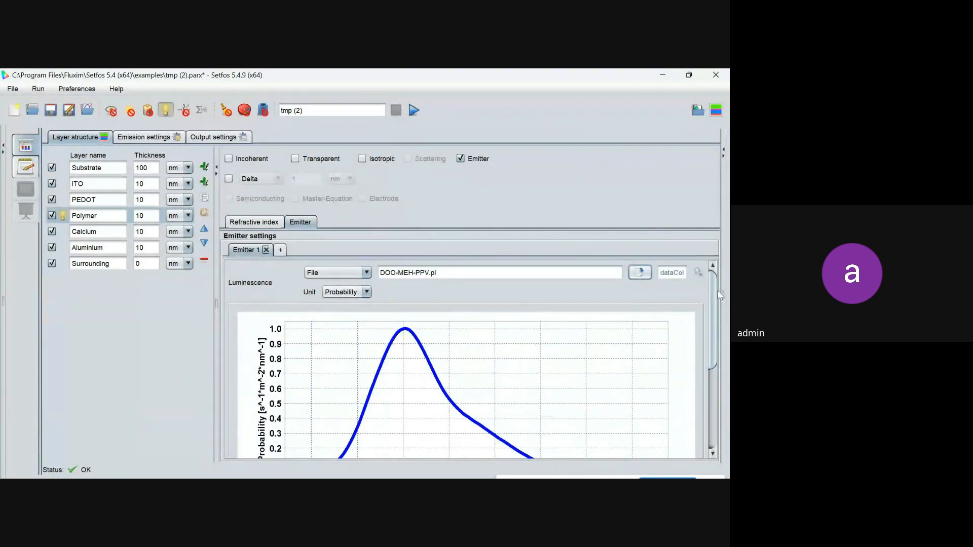
Examine the Polymer layer's luminescence spectrum and compare it with its refractive index curves.
drag(714, 291, 713, 325)
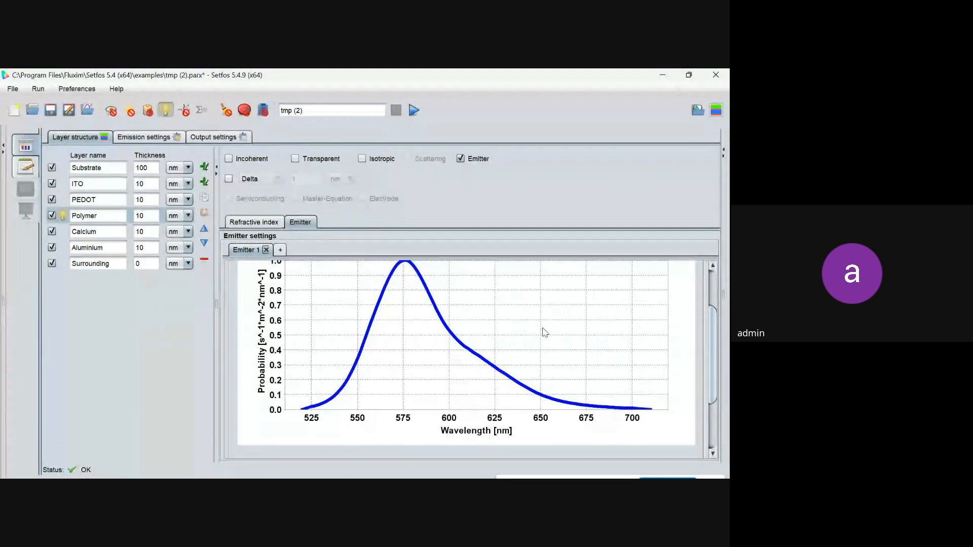
click(266, 219)
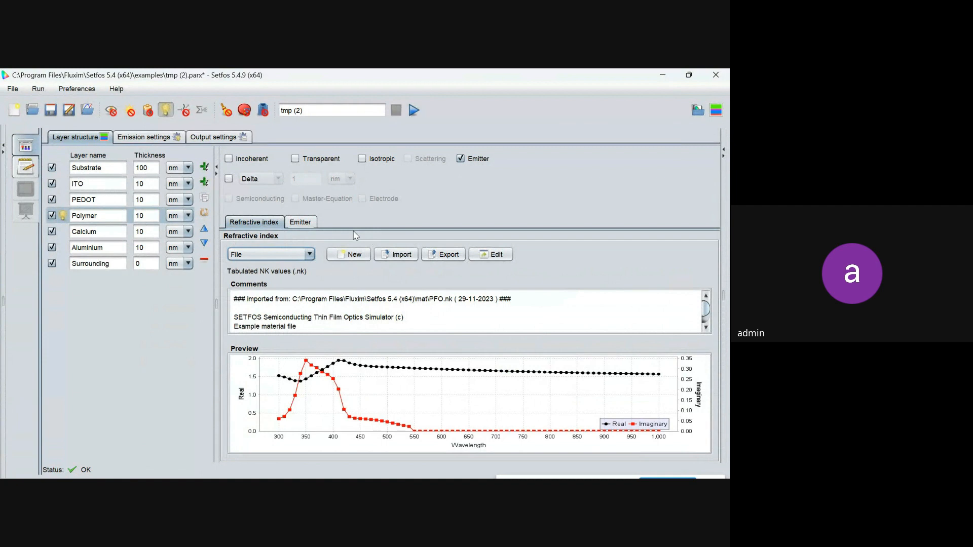
click(311, 229)
click(710, 290)
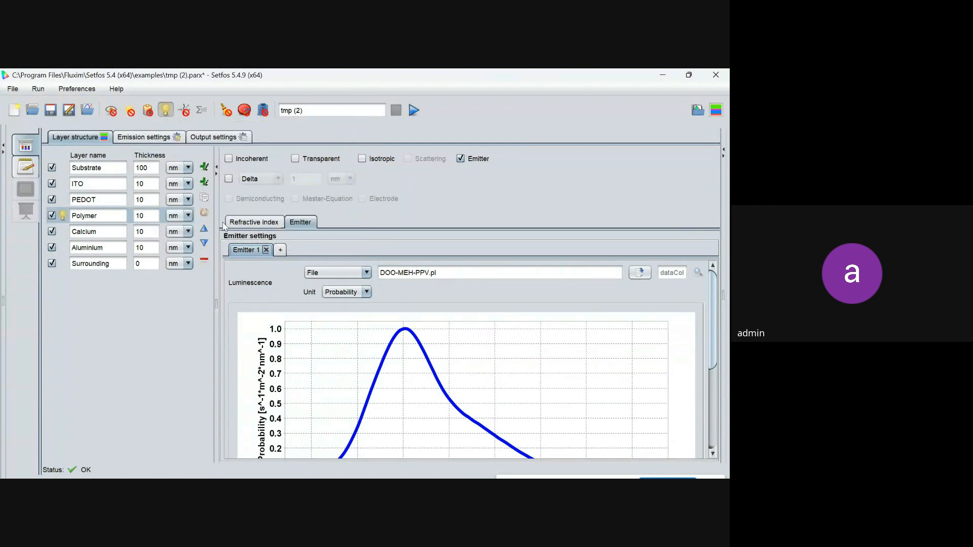
click(234, 224)
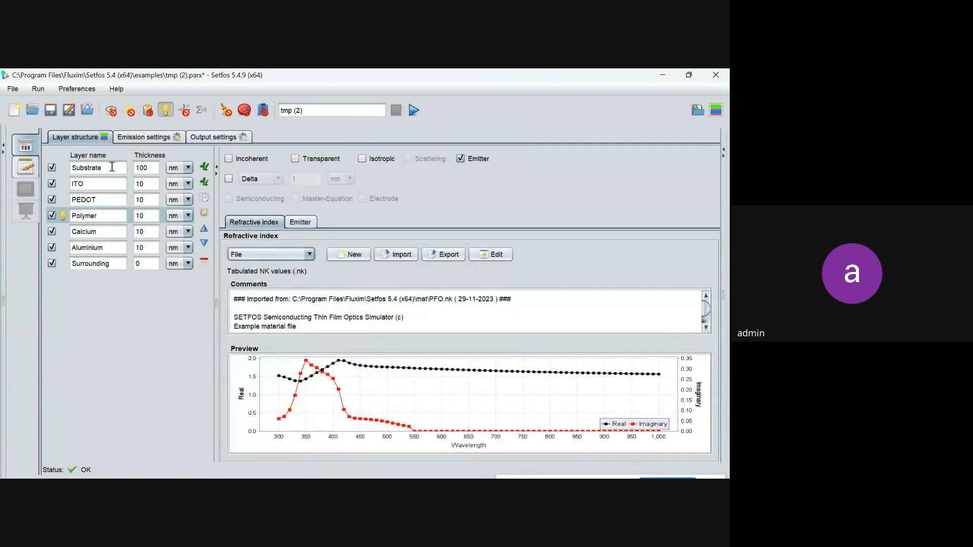
Try the drift-diffusion module, check the options it adds for the PEDOT, Polymer and Calcium layers, and disable it.
click(142, 110)
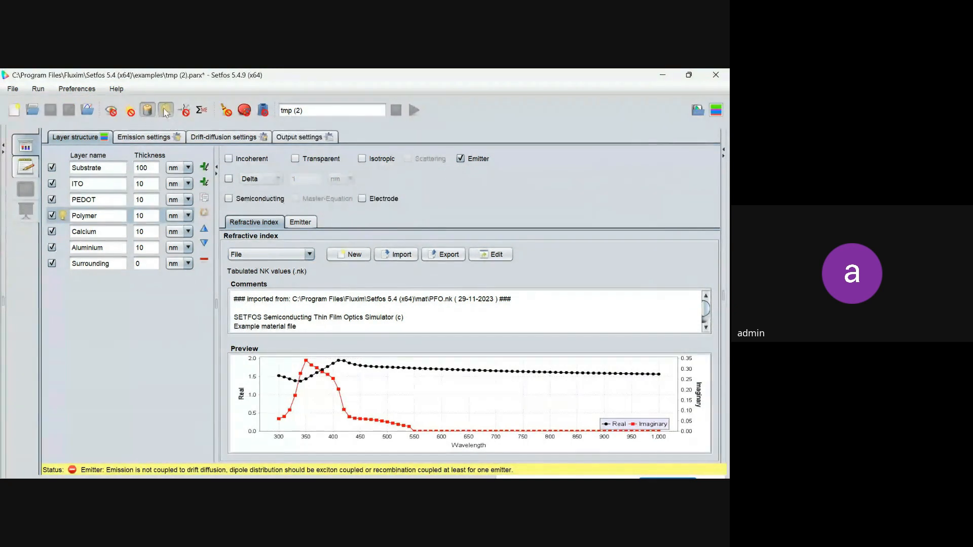
click(97, 199)
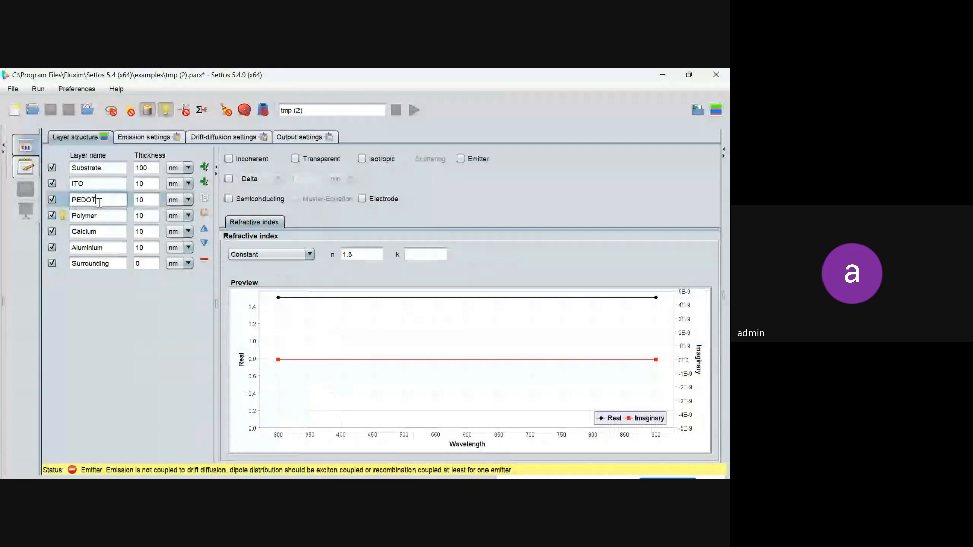
click(99, 213)
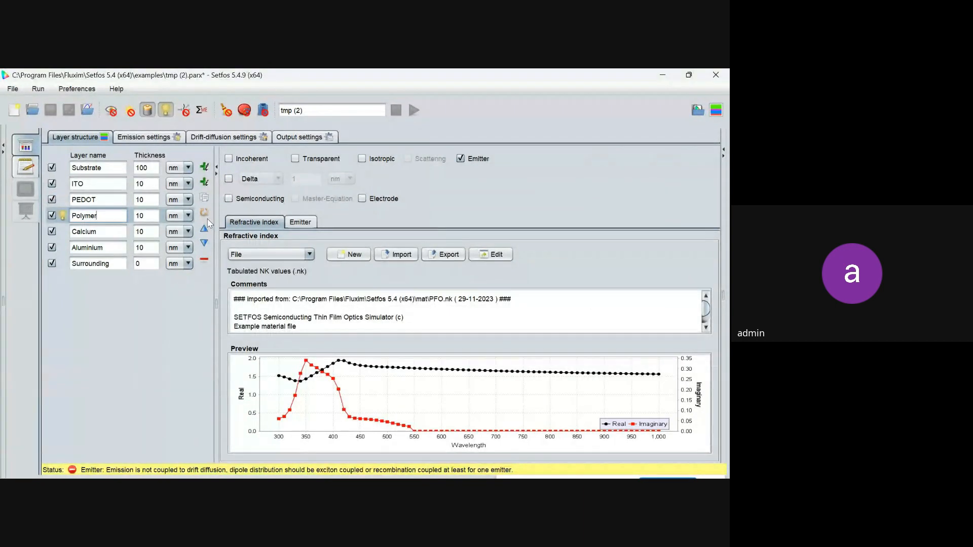
click(104, 231)
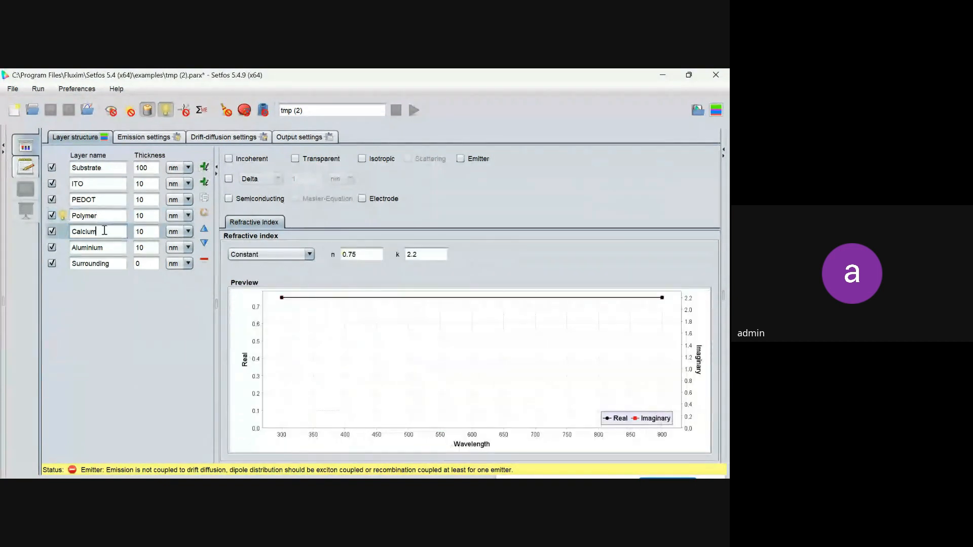
click(104, 216)
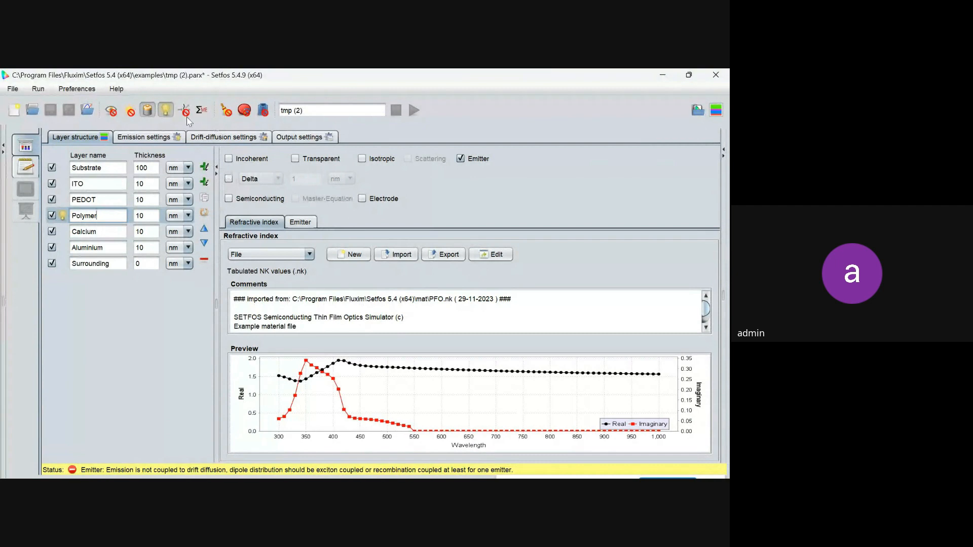
click(146, 112)
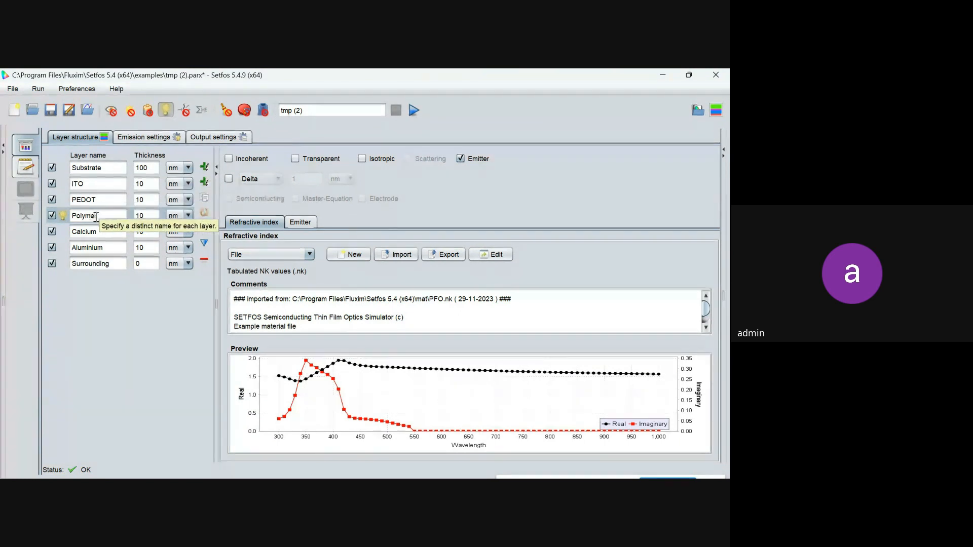
Review the optical properties of the Substrate, ITO and Polymer layers, including the Incoherent option and the Polymer emitter settings.
click(300, 222)
click(248, 222)
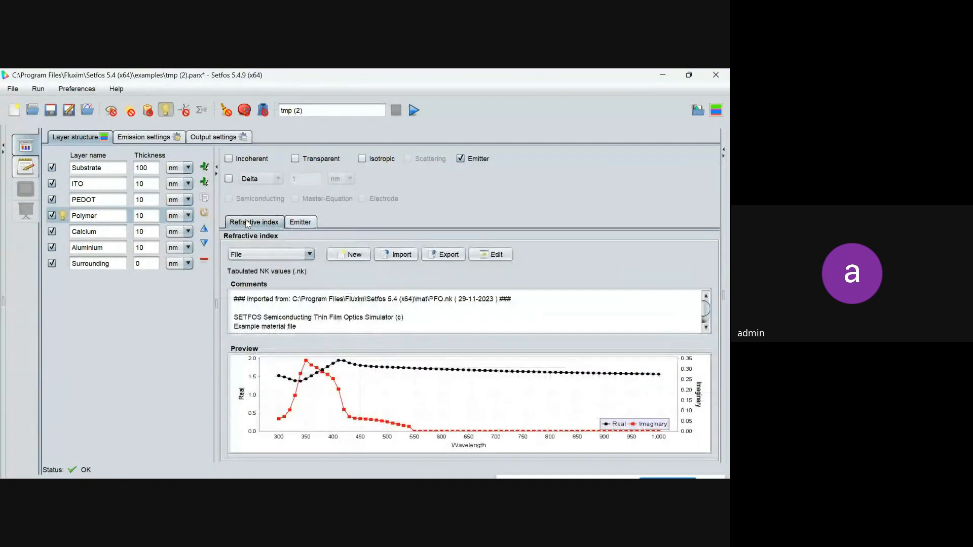
click(229, 160)
click(229, 160)
click(112, 170)
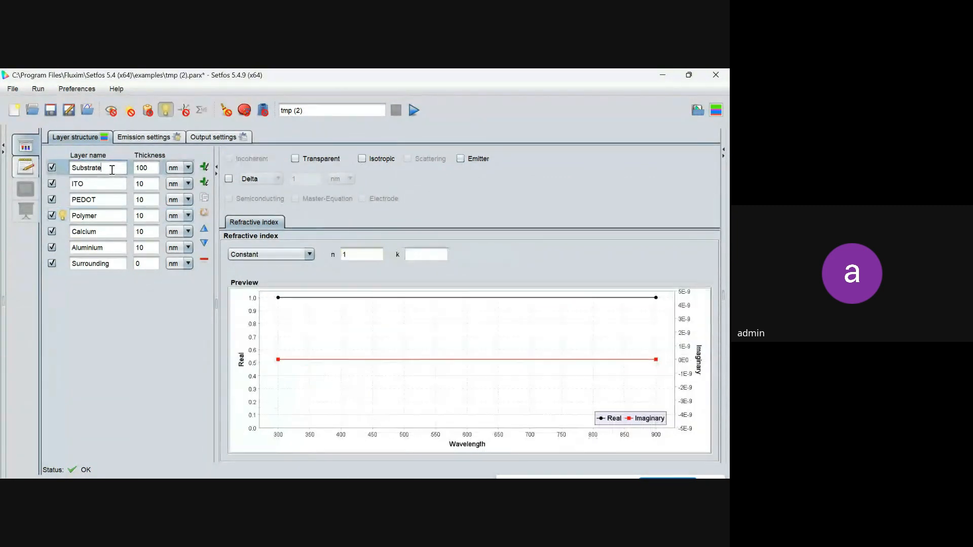
click(108, 189)
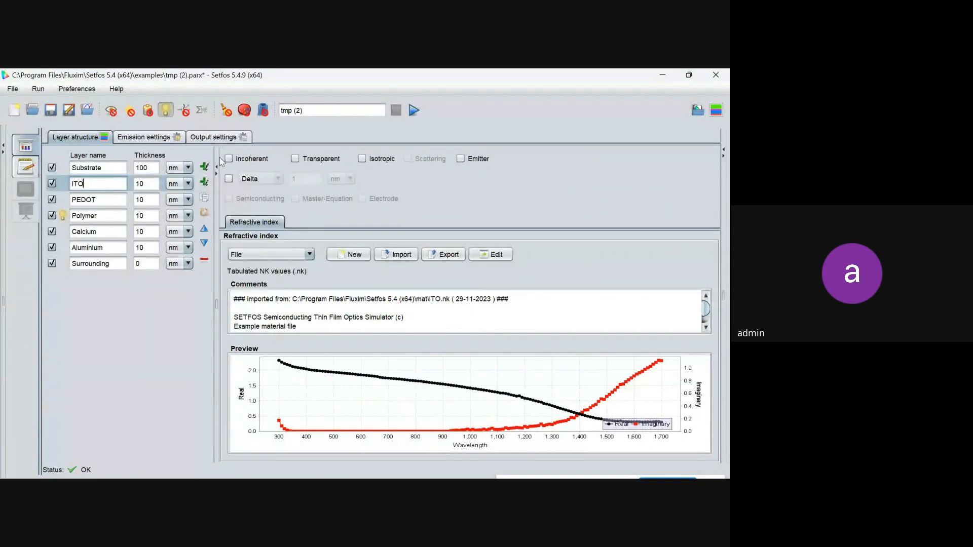
click(95, 216)
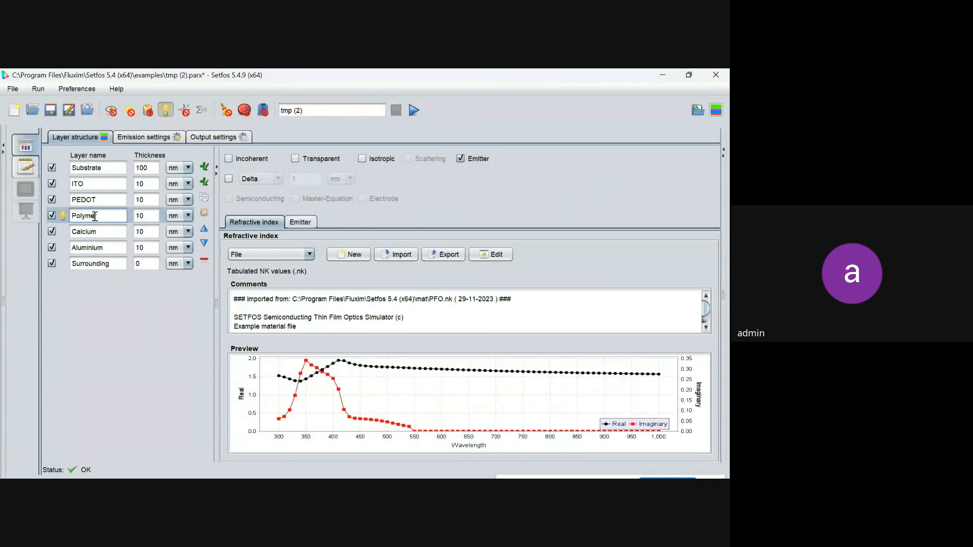
click(305, 221)
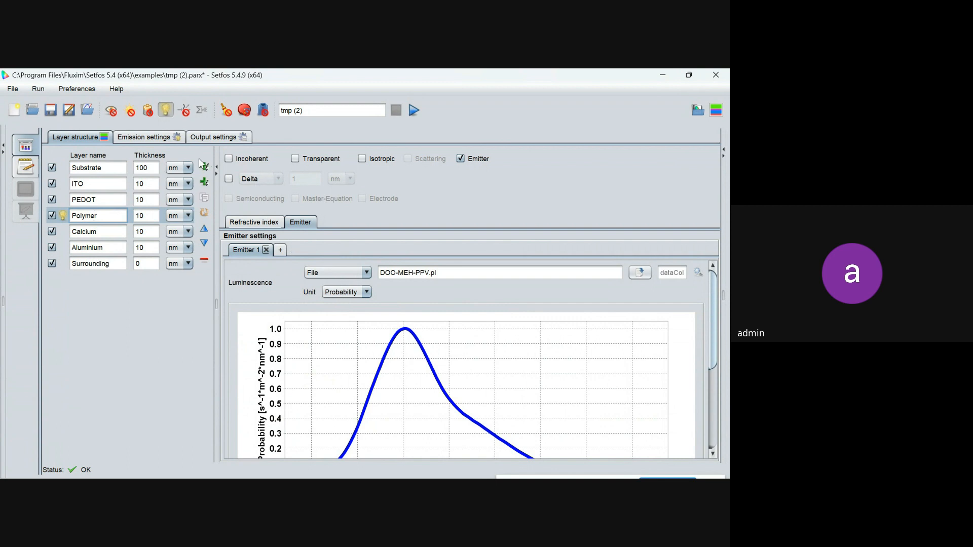
Check the available emission modes and wavelength sweep range, and mark the Polymer layer as Transparent.
click(152, 138)
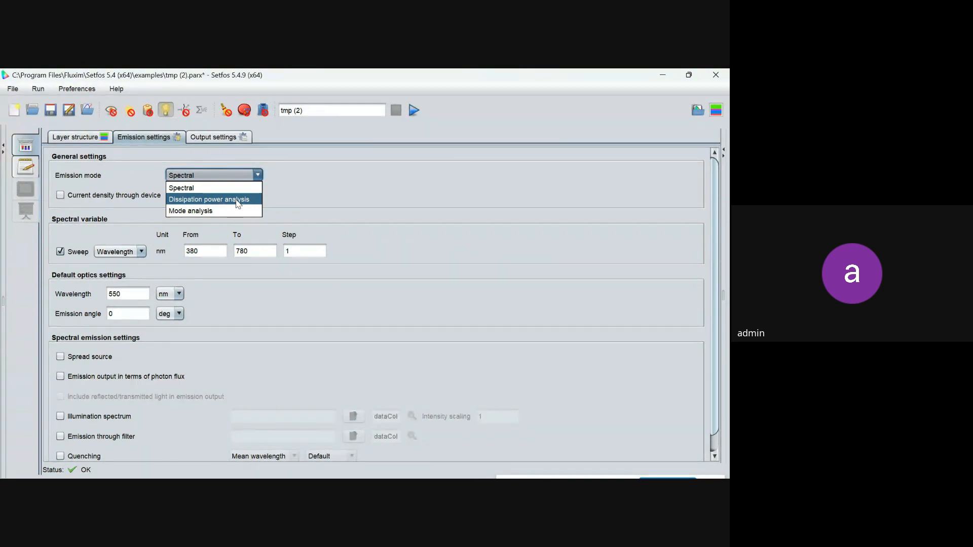
click(208, 249)
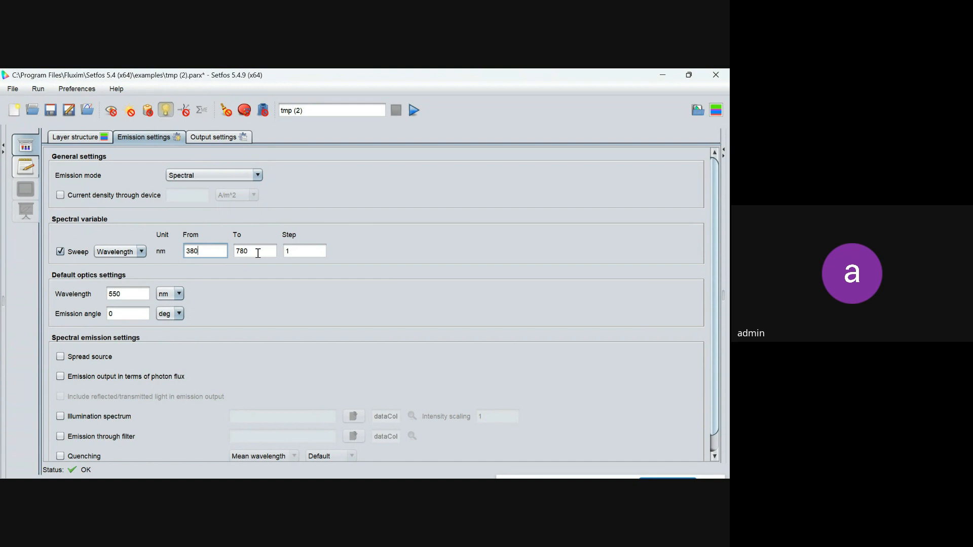
click(76, 137)
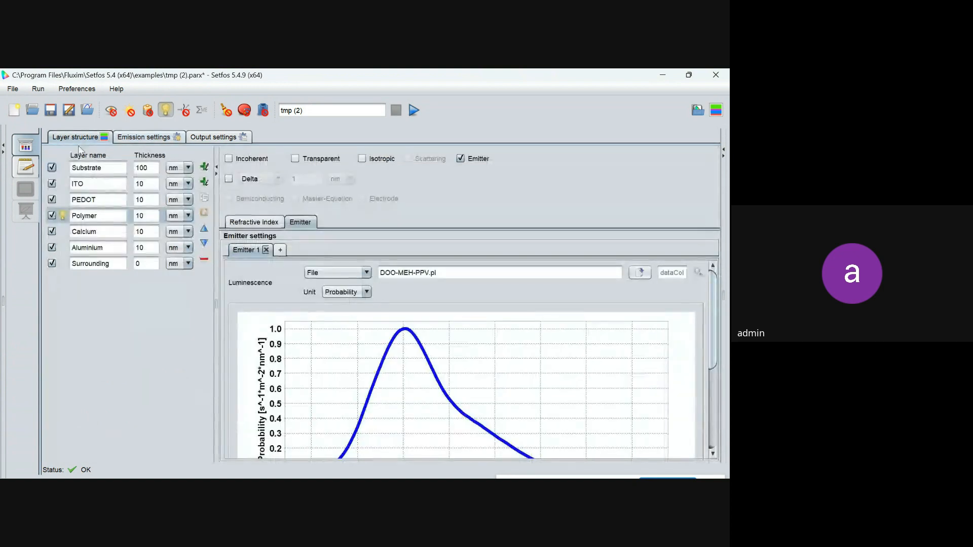
click(311, 163)
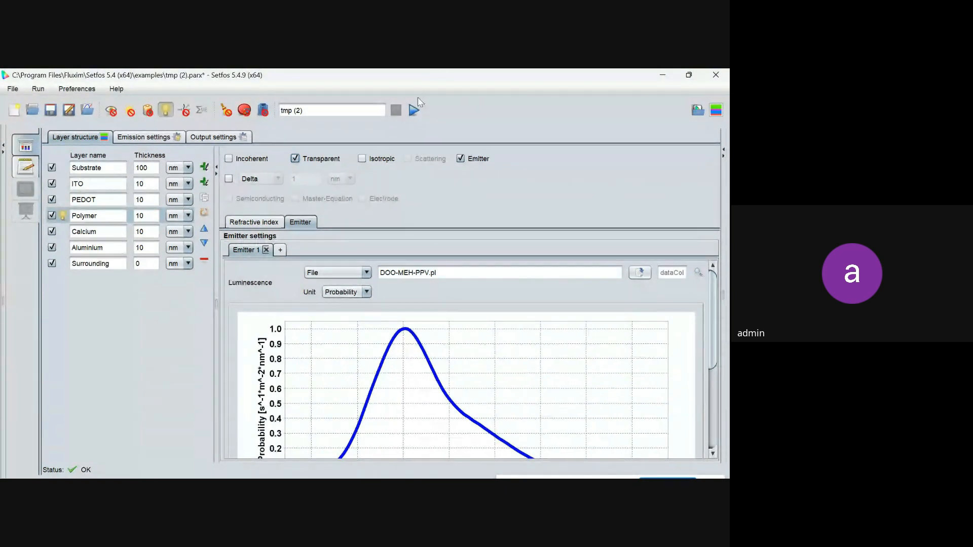
Name the simulation oled-emissive and run it.
click(303, 112)
key(ctrl+a)
key(BackSpace)
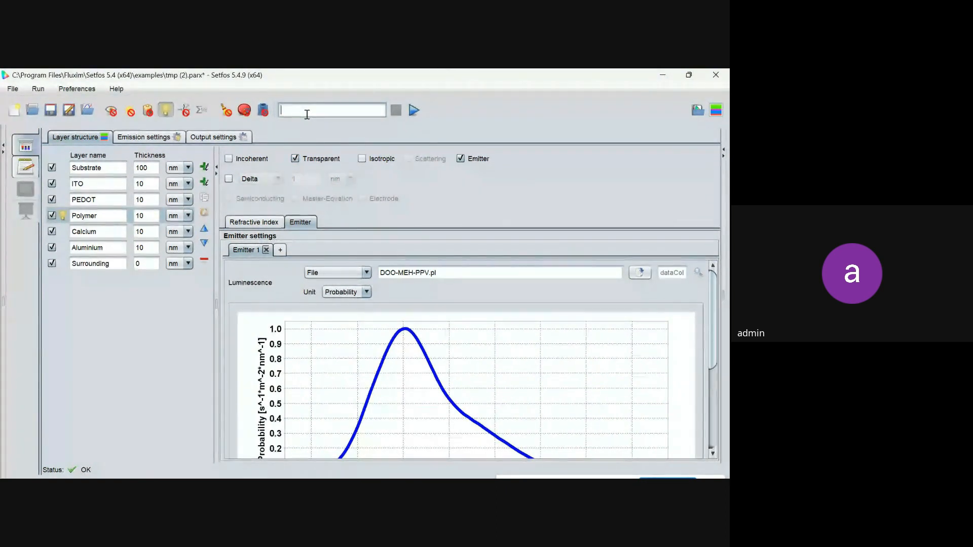
text(Oled-emissive)
click(286, 110)
key(BackSpace)
text(o)
click(413, 112)
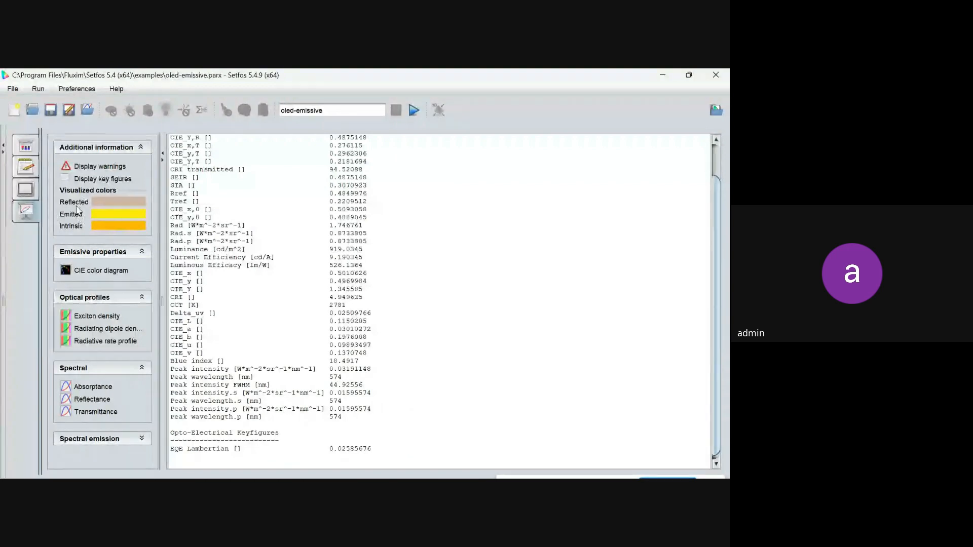
Examine the key figures, including EQE Lambertian, and view the CIE color diagram of the emission.
click(86, 181)
drag(378, 451, 167, 451)
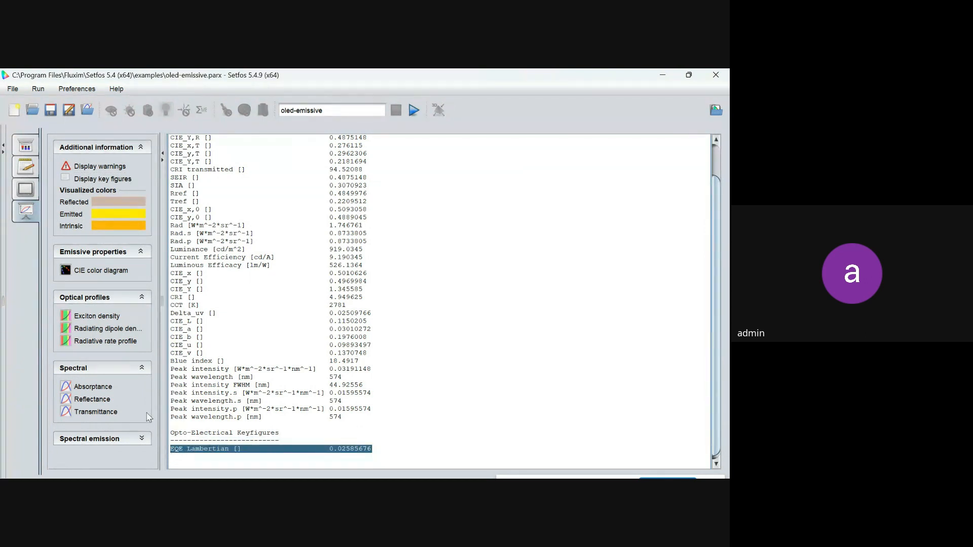
click(83, 272)
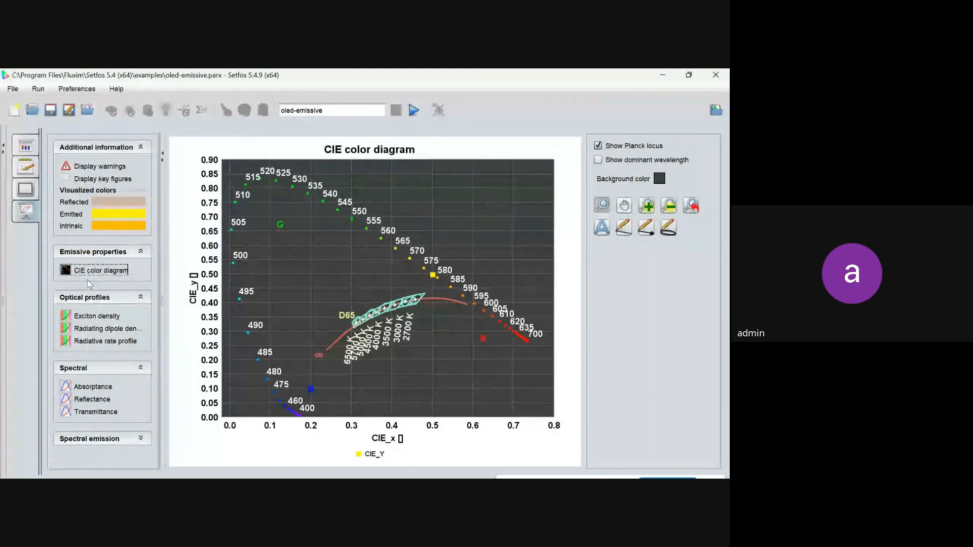
View the exciton density, radiating dipole density and radiative rate profiles, plus the reflectance, absorptance and transmittance spectra.
click(107, 316)
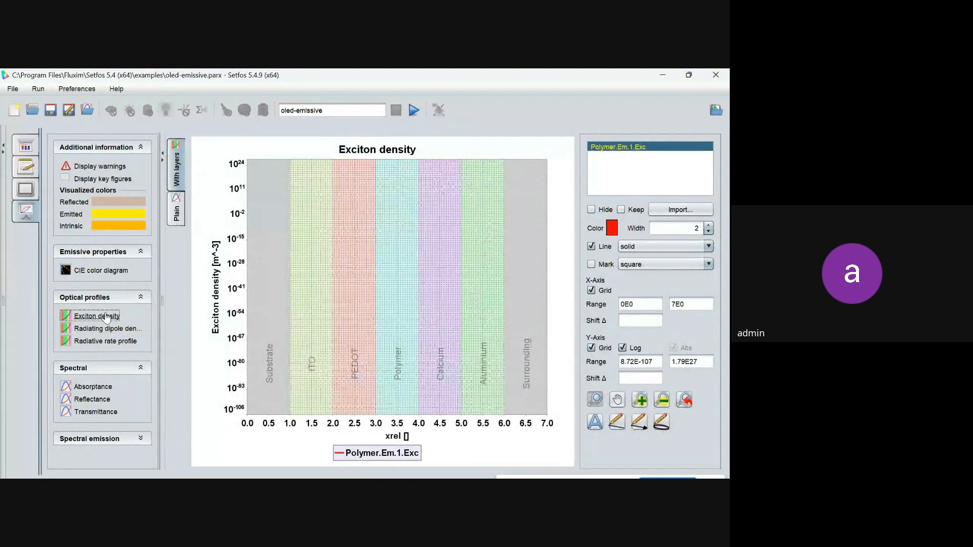
click(107, 330)
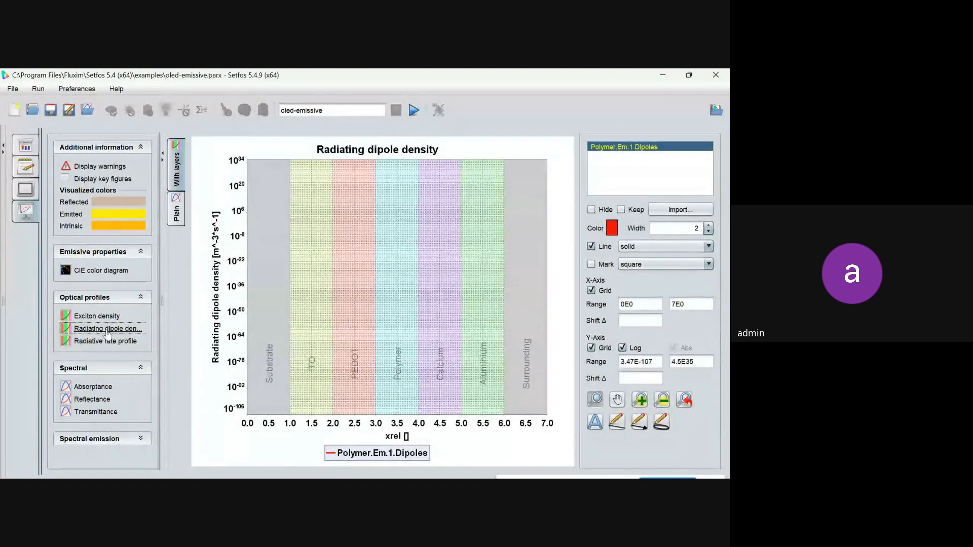
click(107, 344)
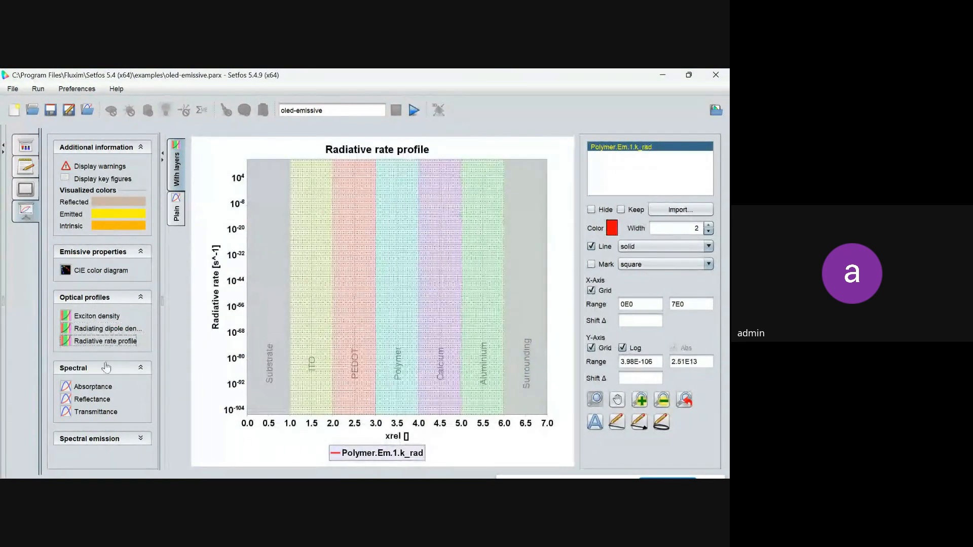
click(99, 399)
click(99, 388)
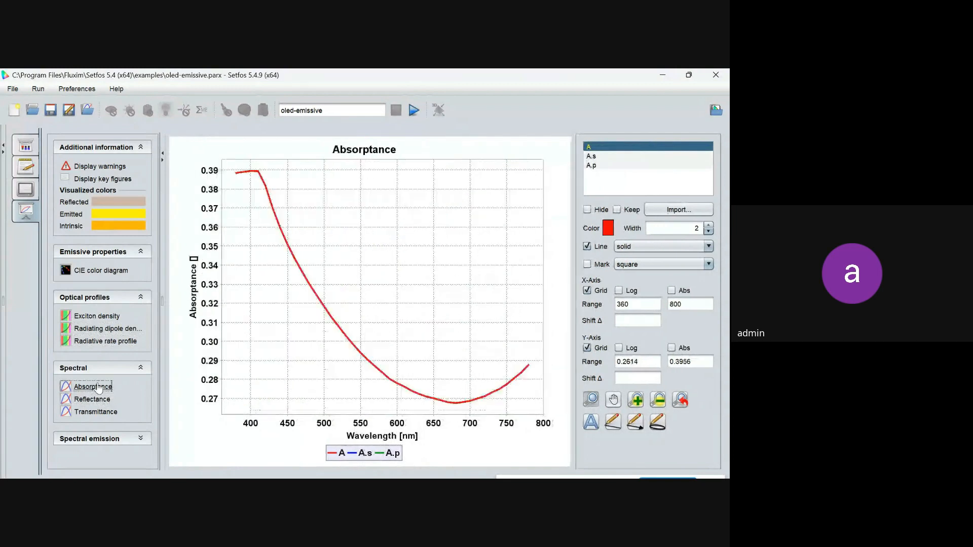
click(95, 411)
Examine the emission, normalized emission and white emission spectra, and return to the emission plot.
click(106, 439)
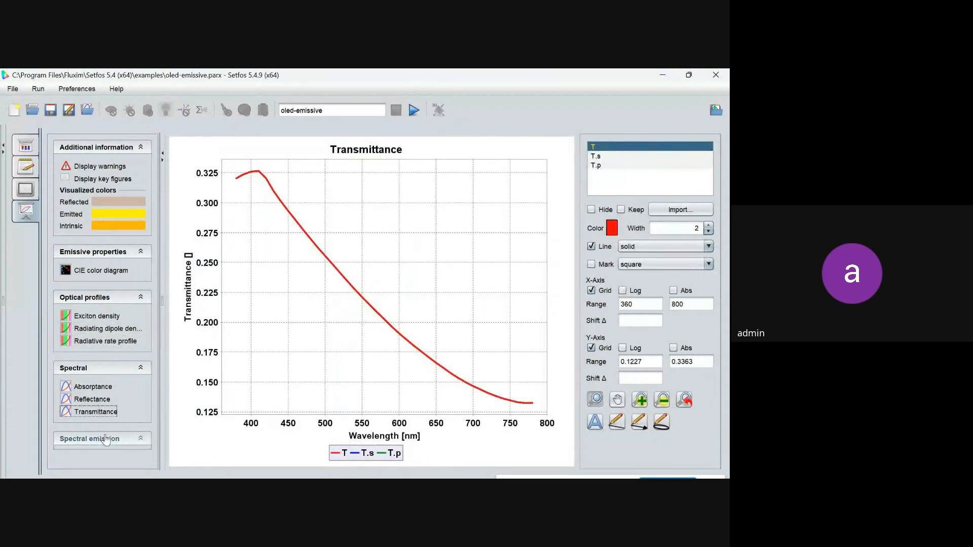
click(87, 457)
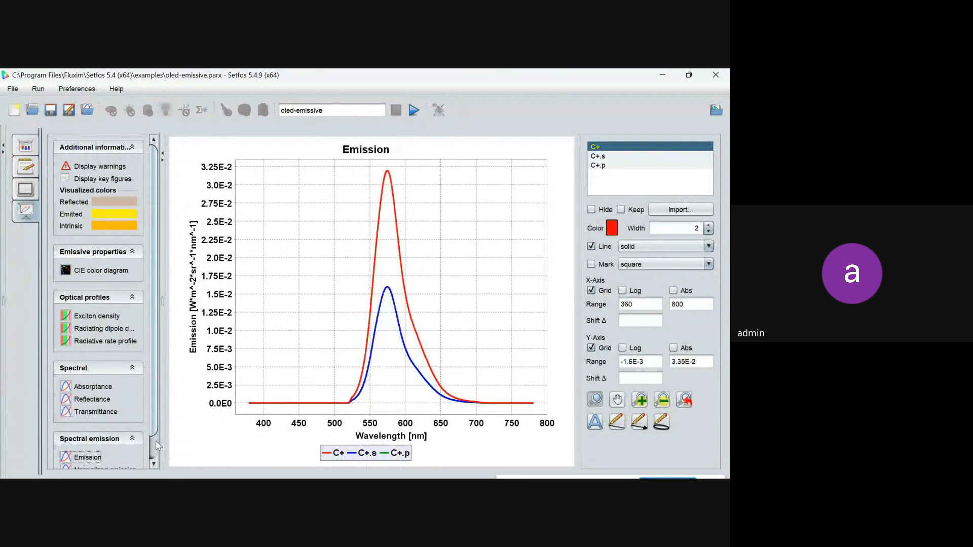
scroll(156, 440, down, 1)
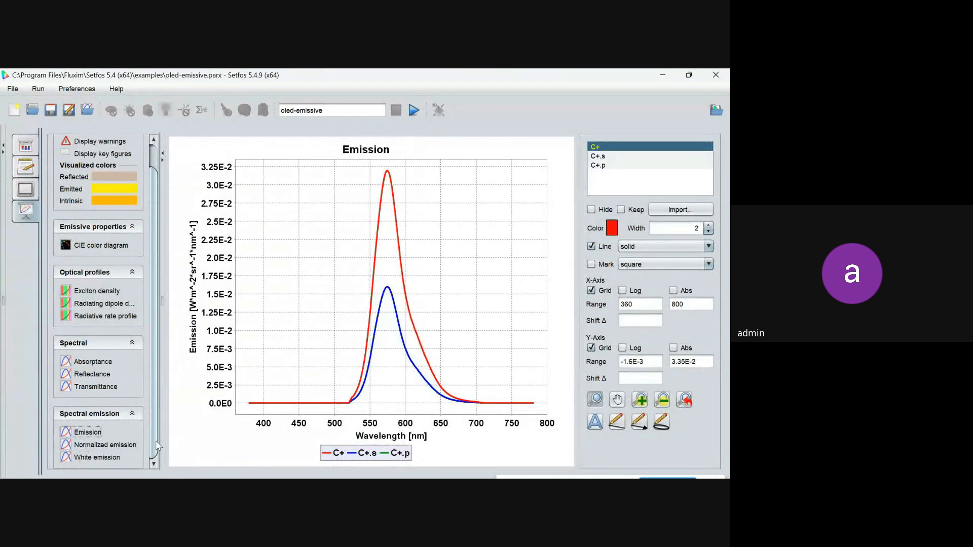
click(104, 445)
click(101, 458)
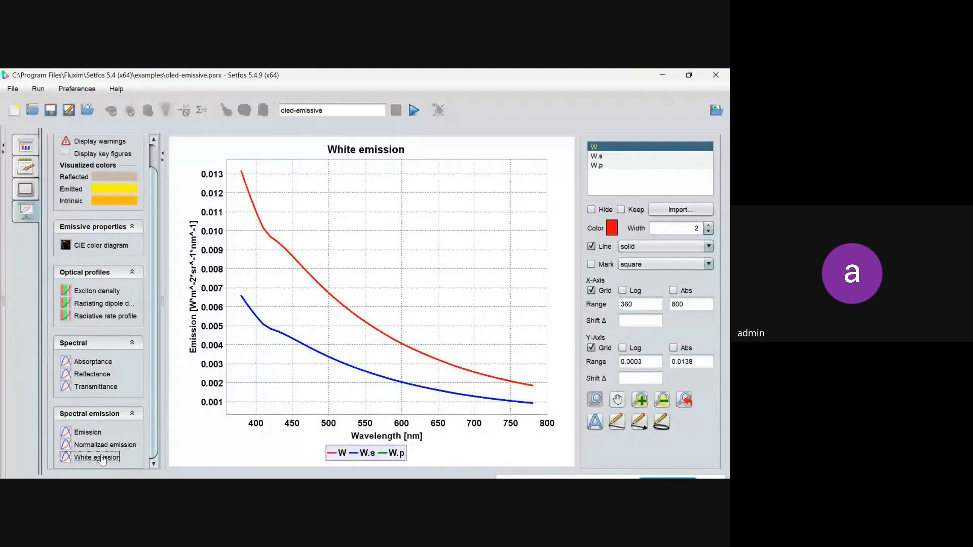
click(95, 433)
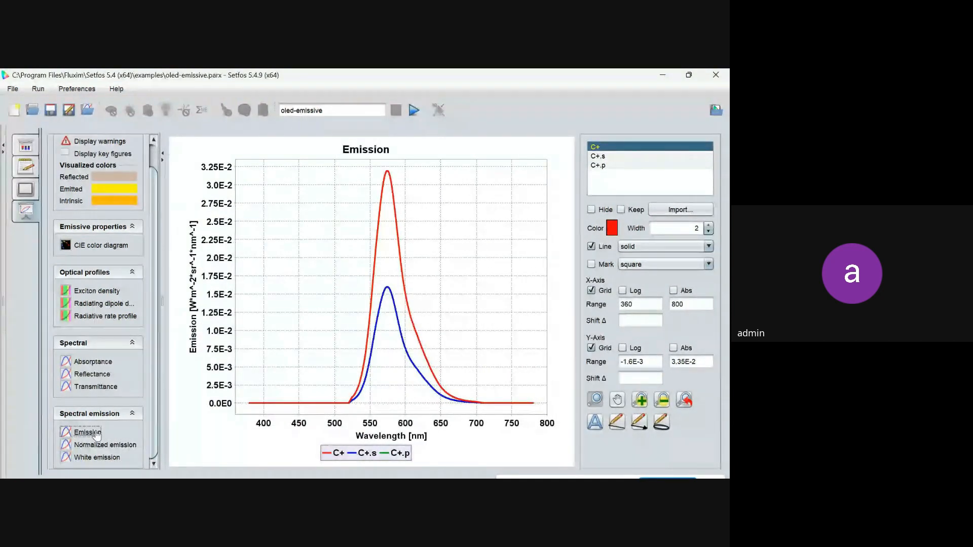
Enable drift-diffusion for the layer stack and mark the ITO and Aluminium layers as Electrode.
click(29, 148)
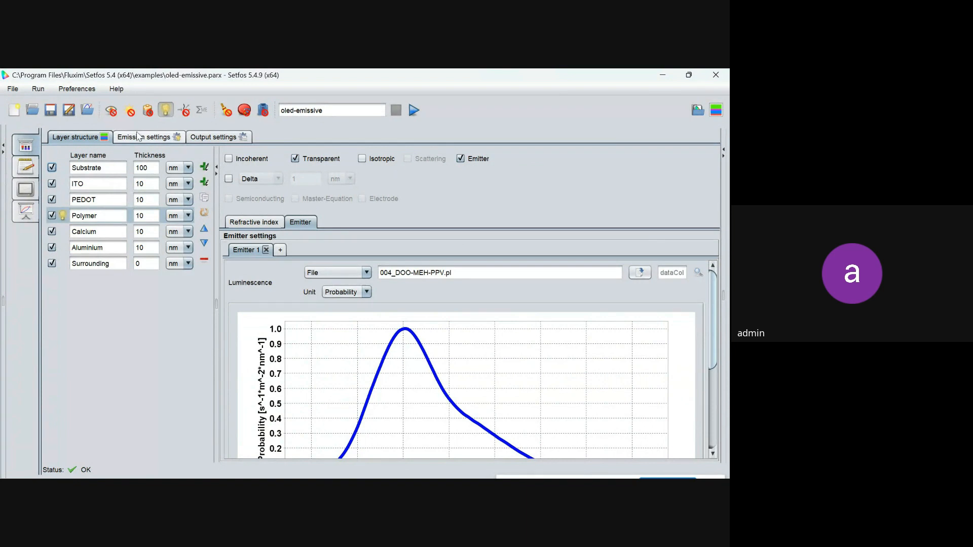
click(144, 111)
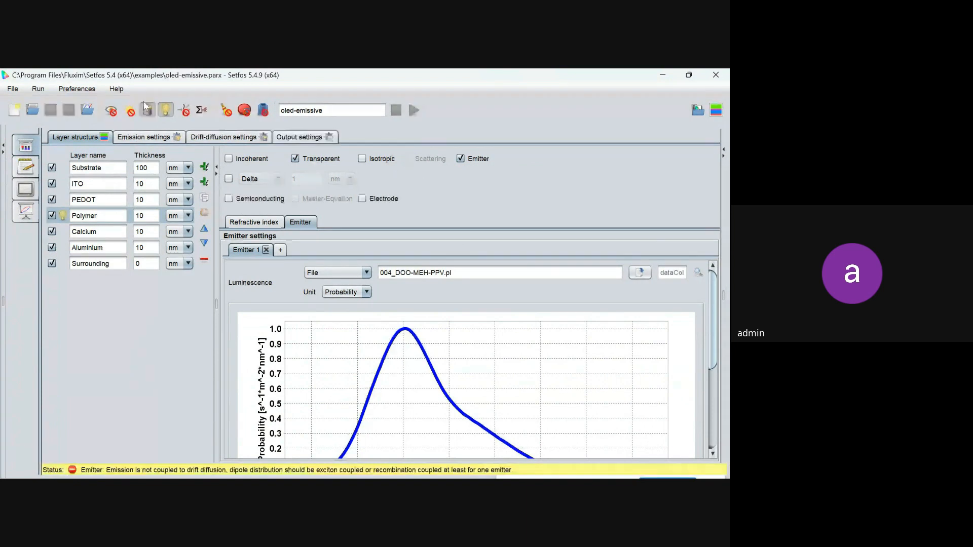
click(111, 183)
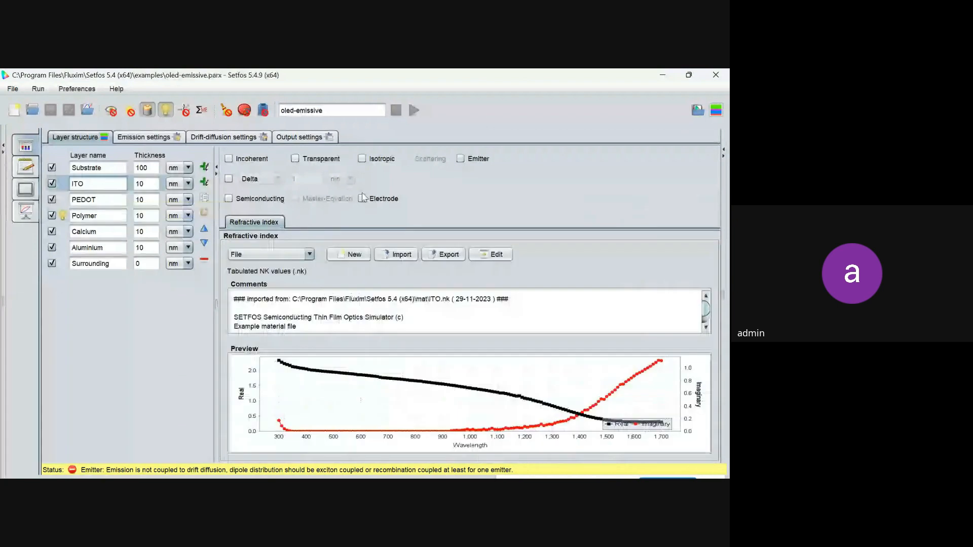
click(362, 198)
click(96, 248)
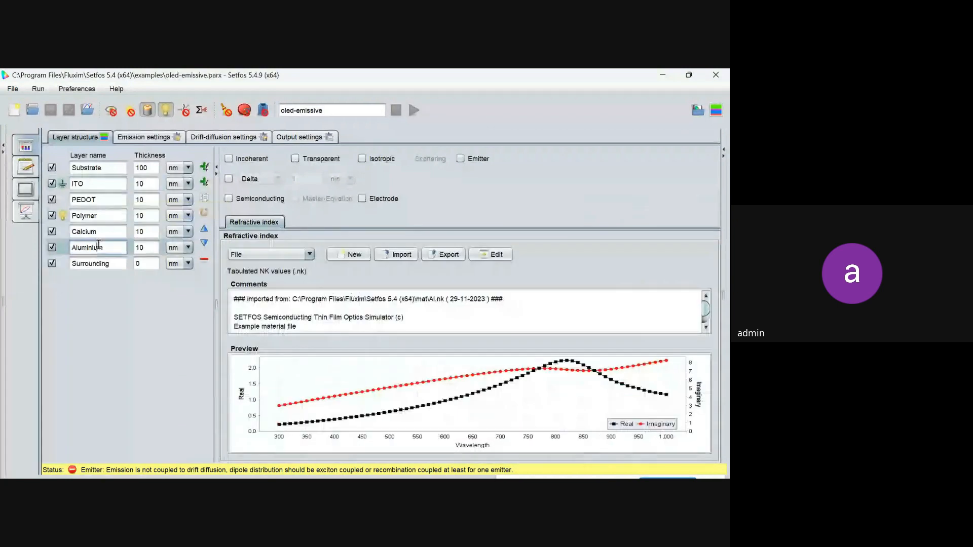
click(362, 198)
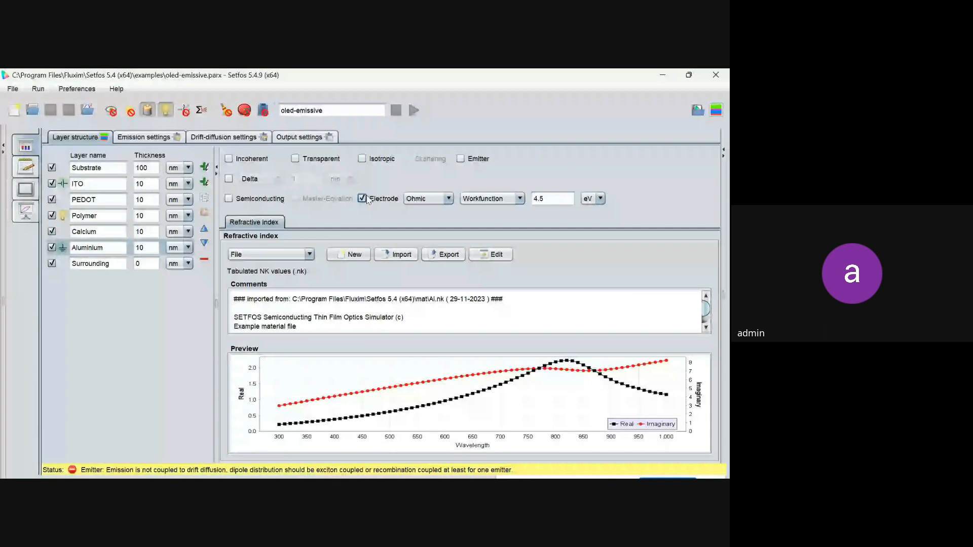
Mark the PEDOT, Calcium and Polymer layers as Semiconducting and show the layer structure diagram.
click(98, 200)
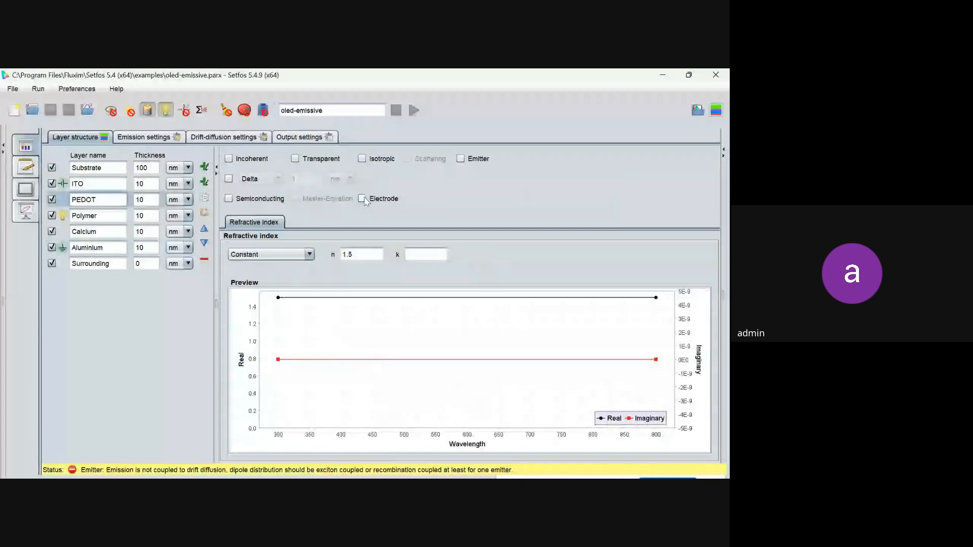
click(235, 203)
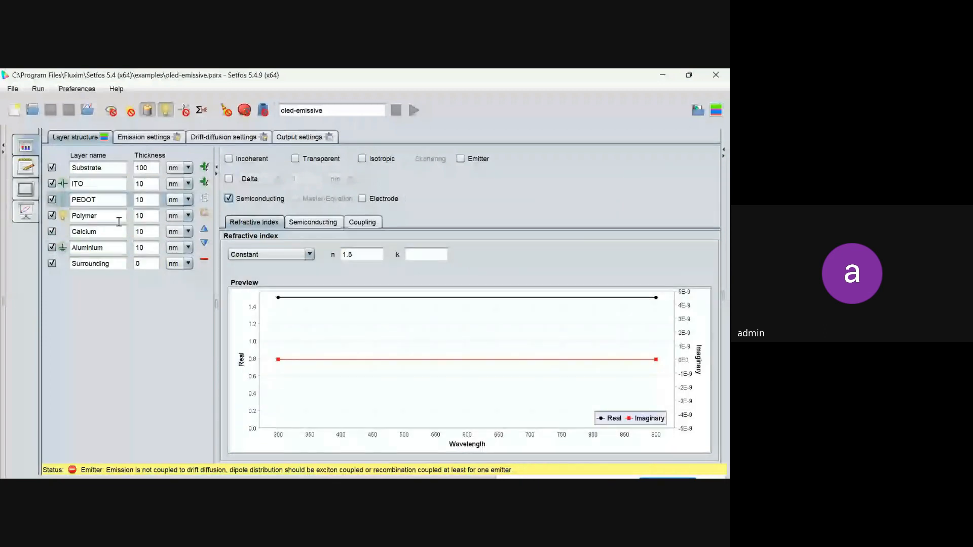
click(85, 218)
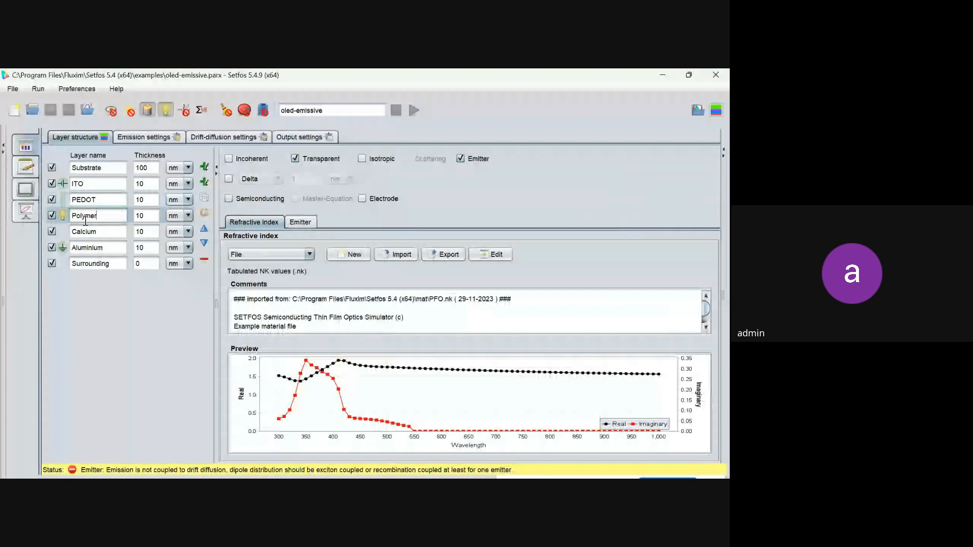
click(87, 232)
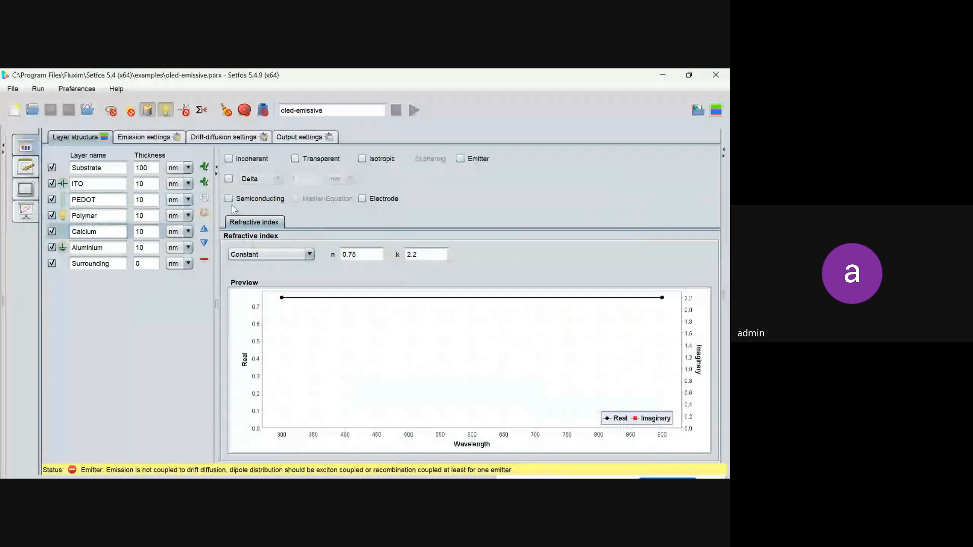
click(232, 200)
click(91, 216)
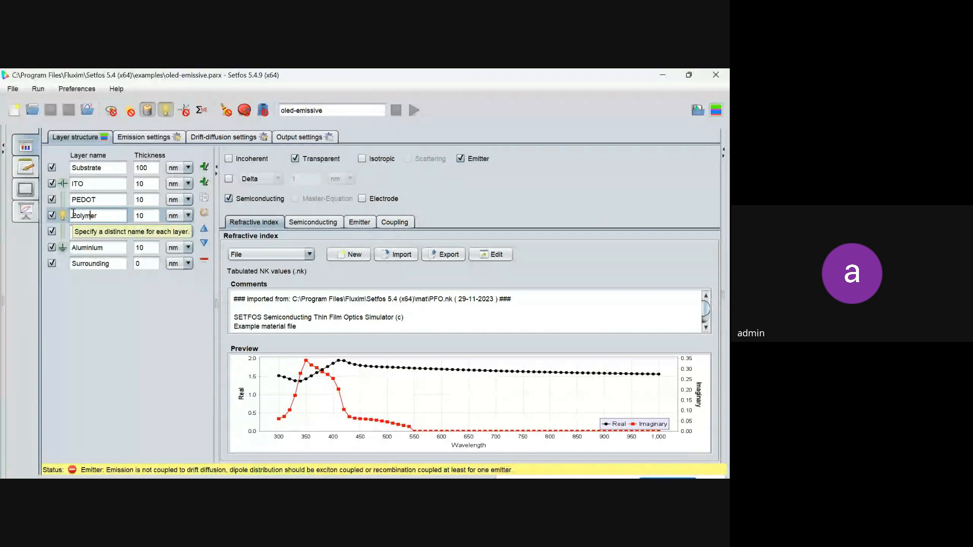
click(716, 110)
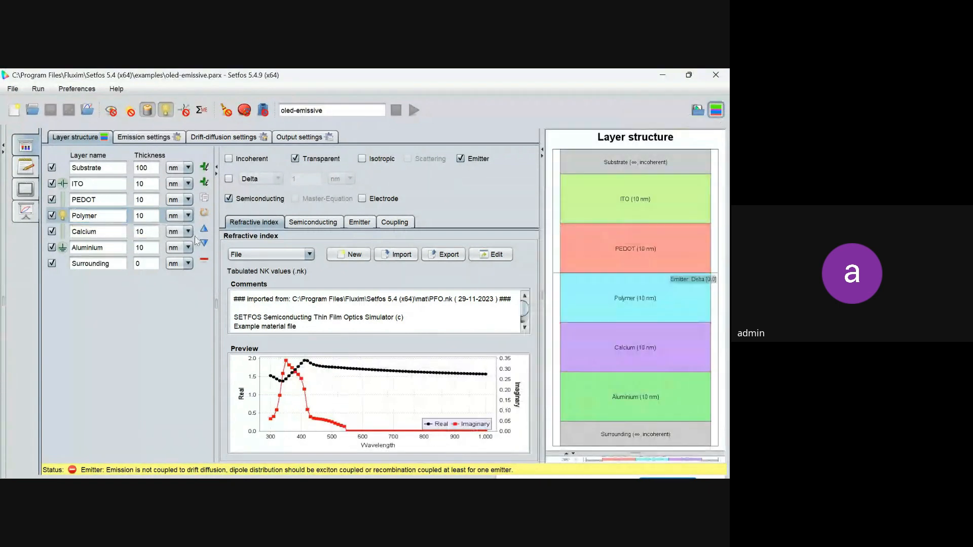
Import the electrical material file pedot-tandem.em into the PEDOT layer's semiconducting properties.
click(86, 198)
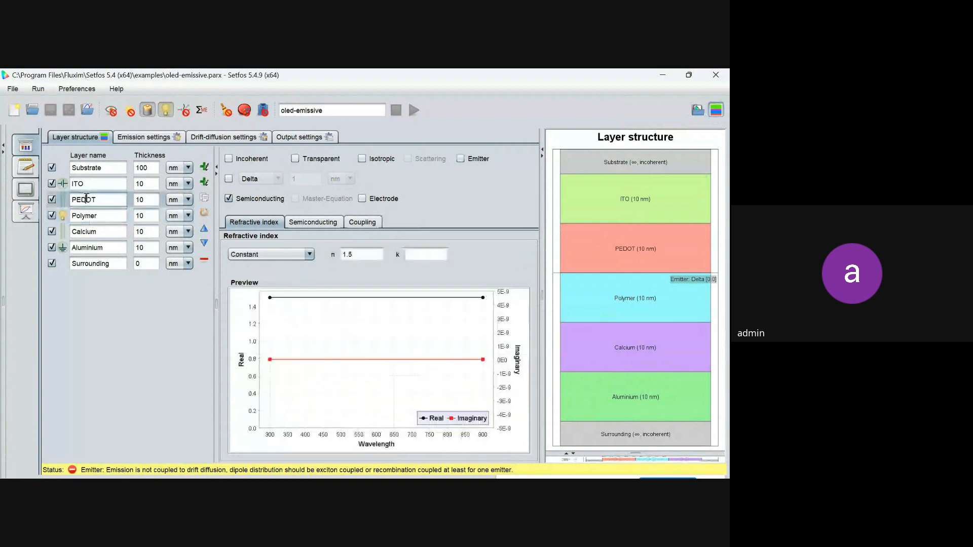
click(318, 227)
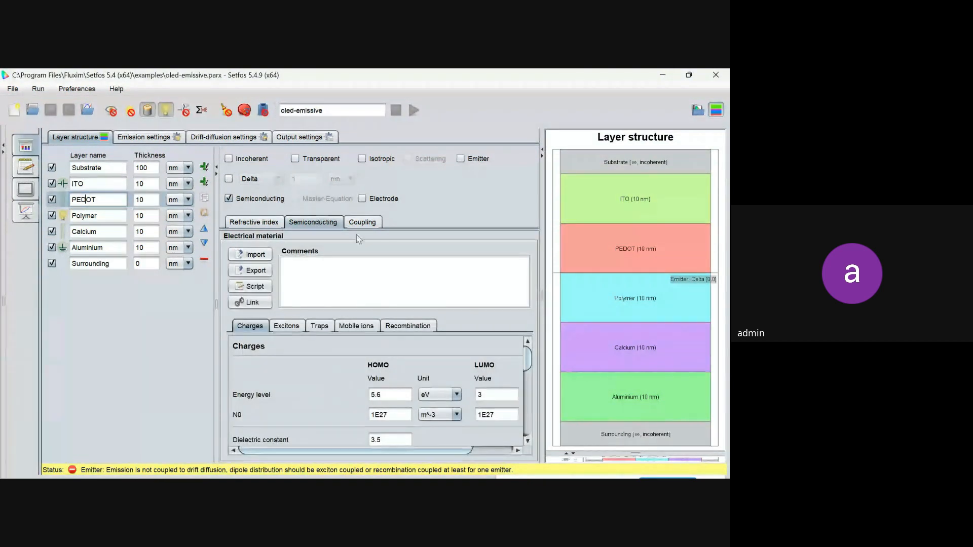
click(252, 259)
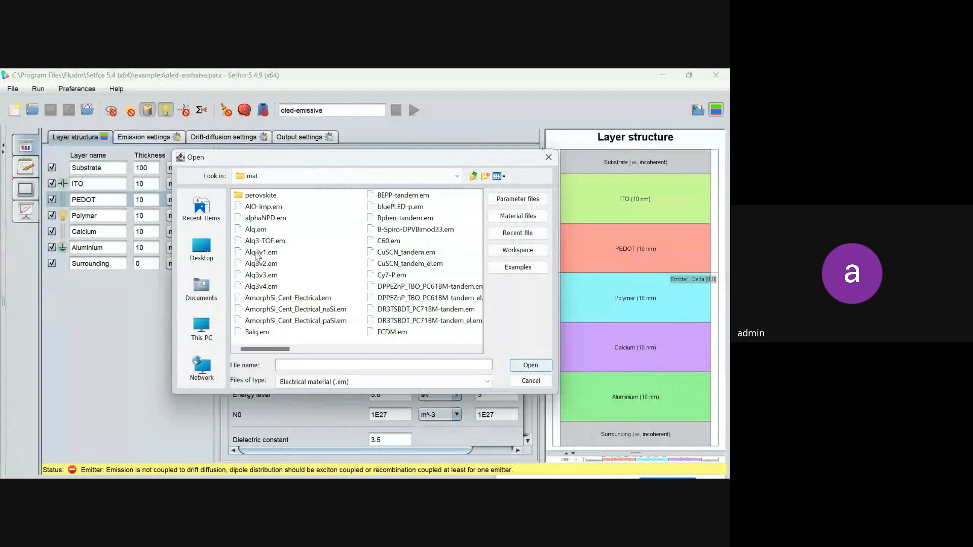
click(264, 255)
key(p)
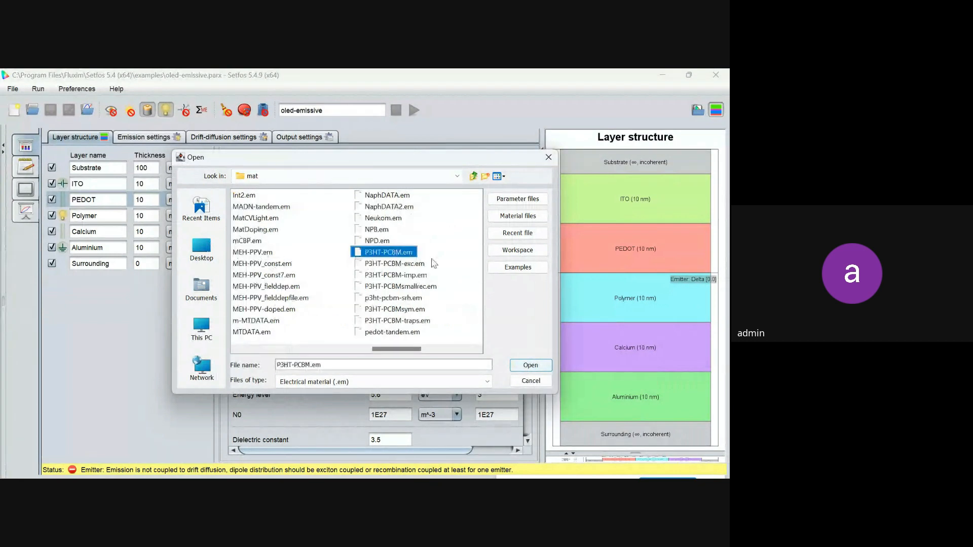
drag(390, 353, 414, 352)
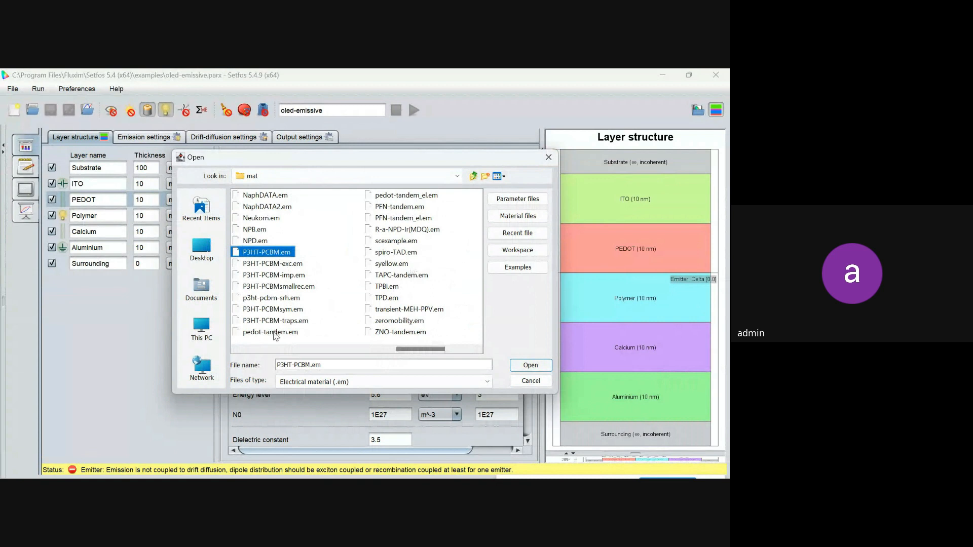
click(273, 334)
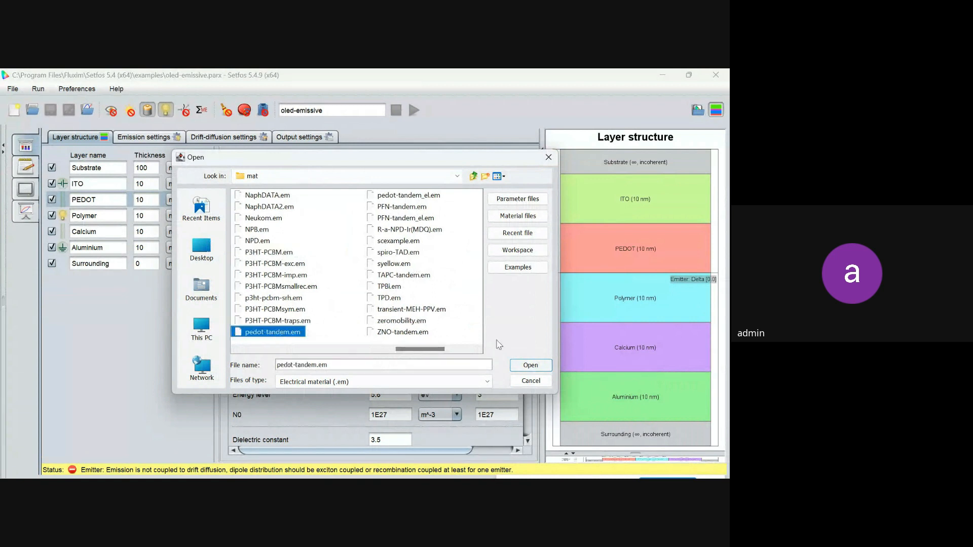
click(531, 364)
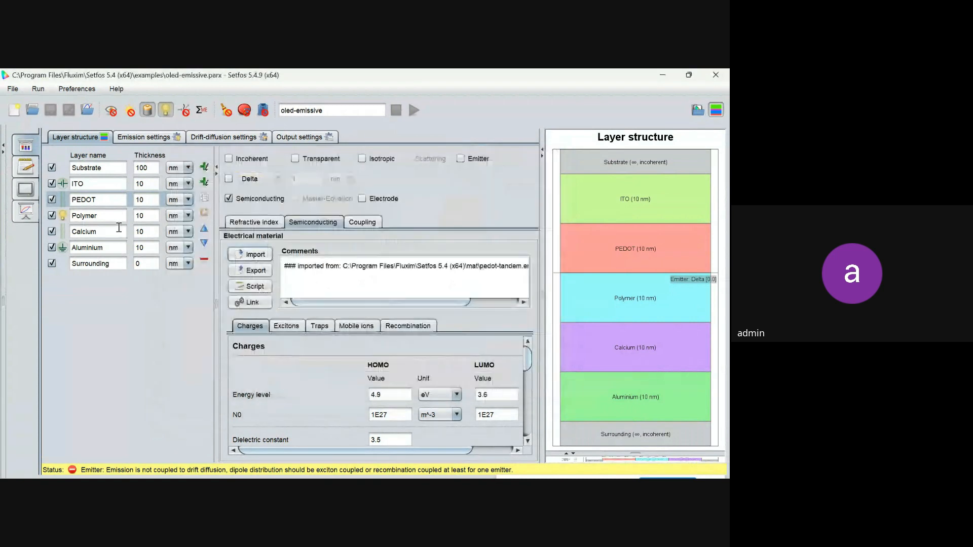
Import the electrical material NPD.em for the Polymer layer and Cy7-P.em for the Calcium layer.
click(86, 212)
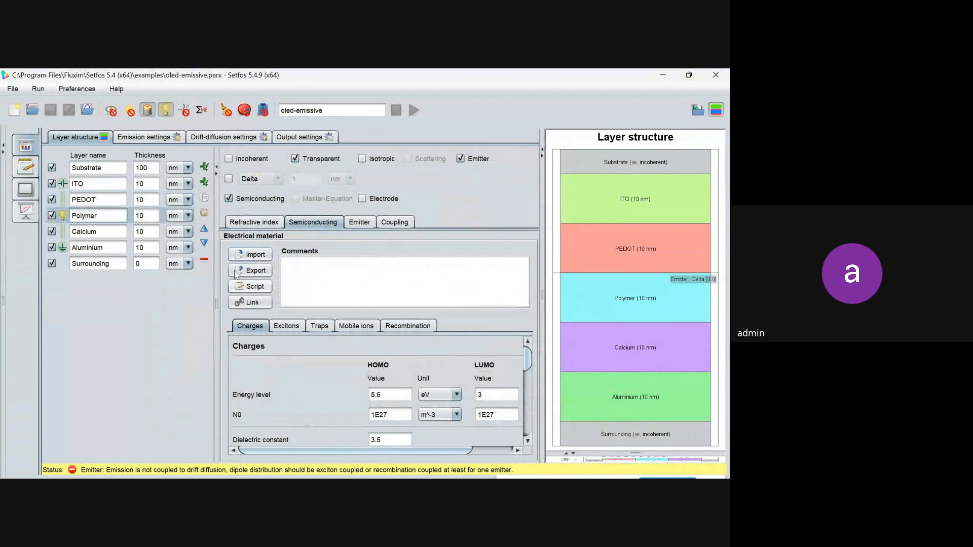
click(255, 256)
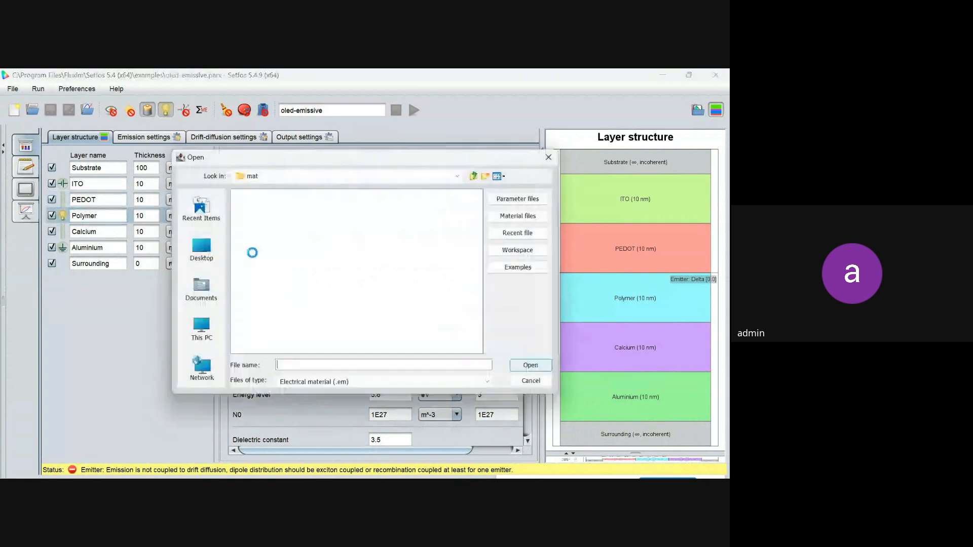
drag(269, 350, 422, 349)
click(280, 242)
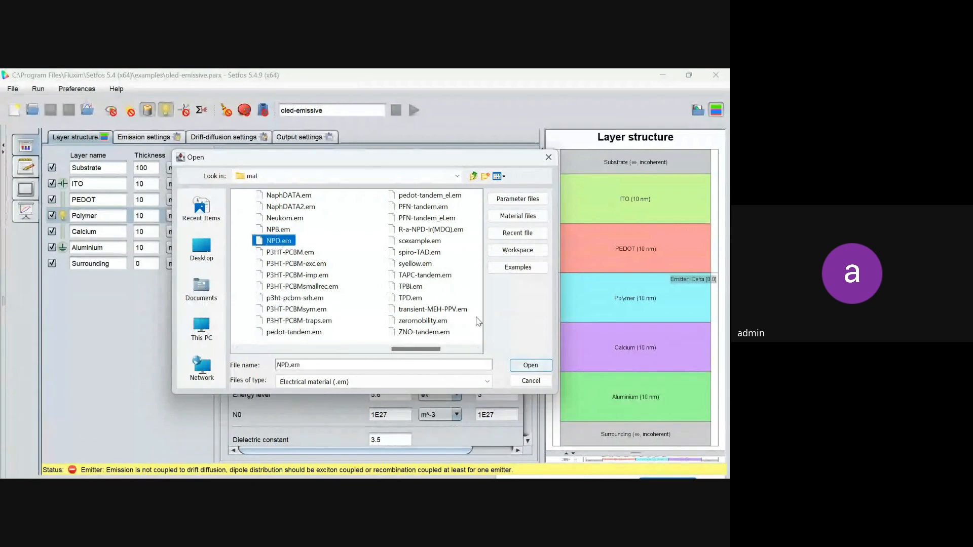
click(522, 366)
click(101, 232)
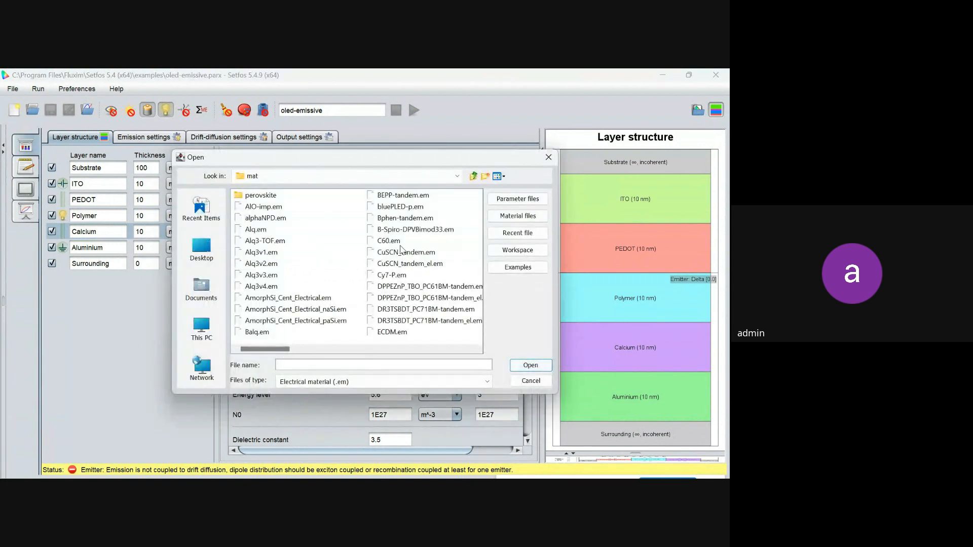
double_click(386, 275)
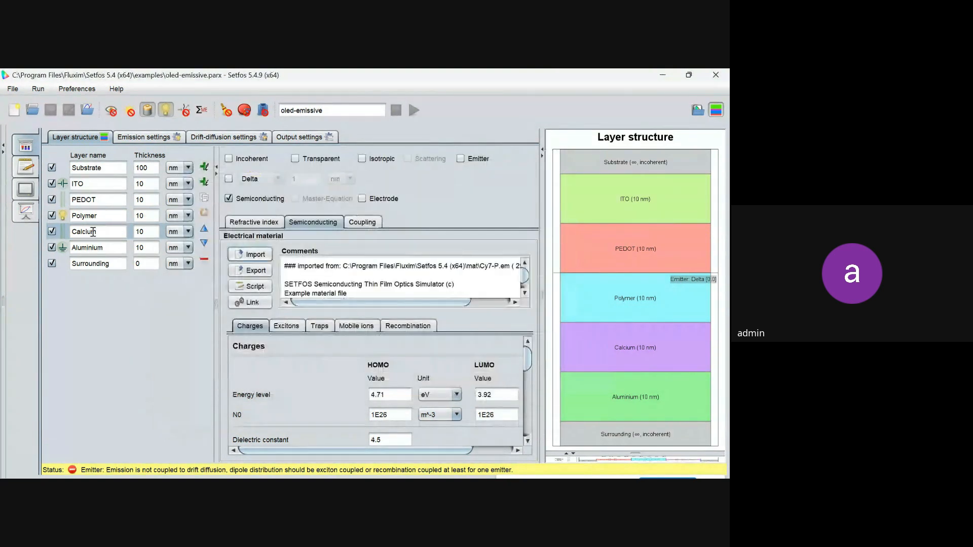
Enable the parameter sweep for the simulation, agreeing to discard the invalid parameters.
click(87, 247)
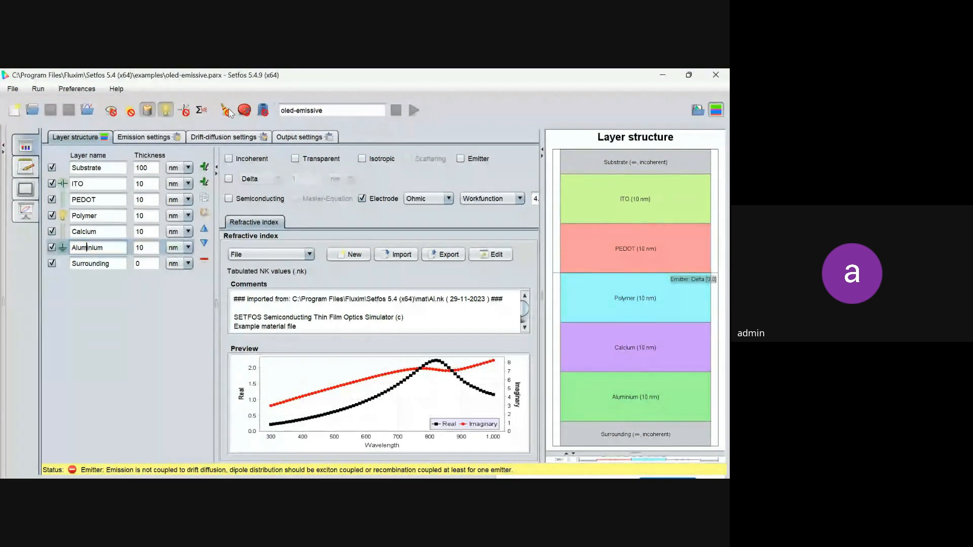
click(227, 111)
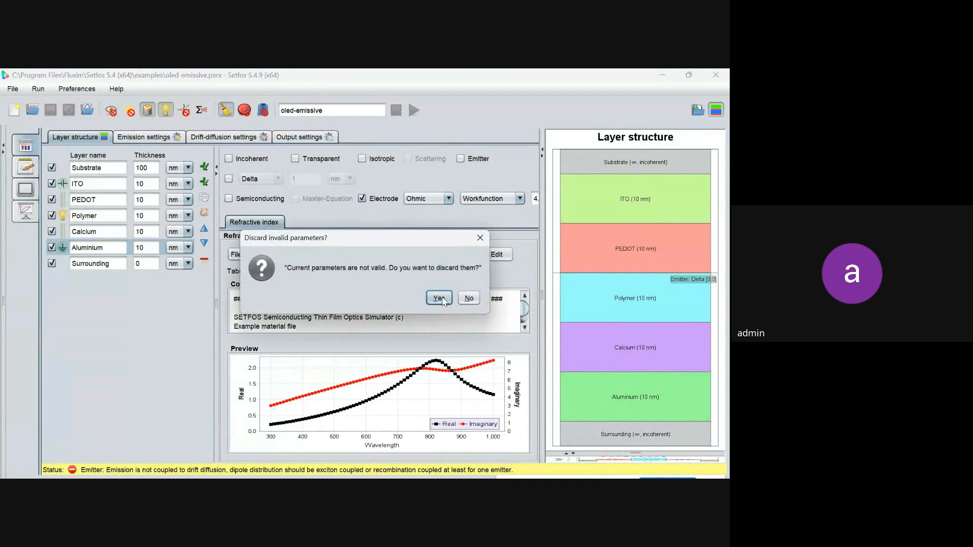
click(439, 298)
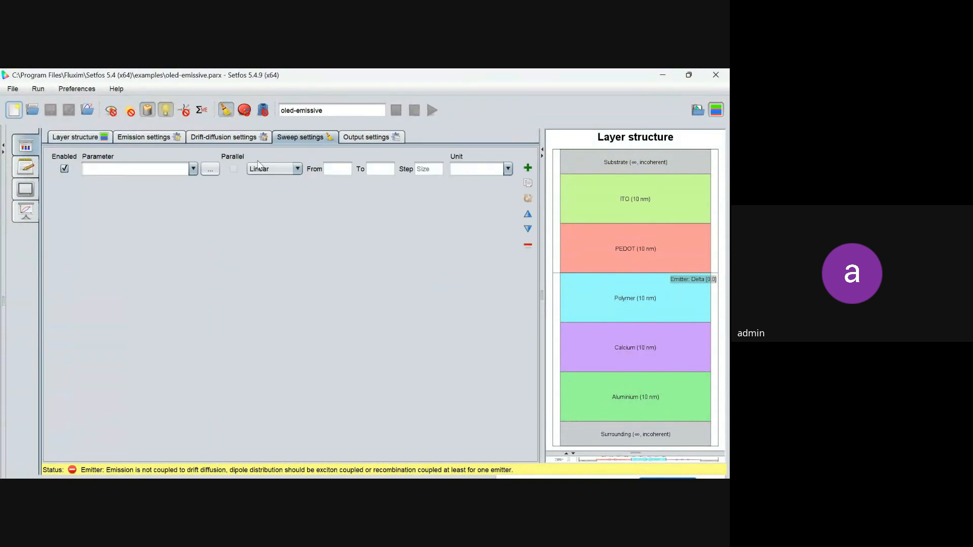
Examine which emitter, layer, electrode and optical parameters are available for the sweep.
click(210, 169)
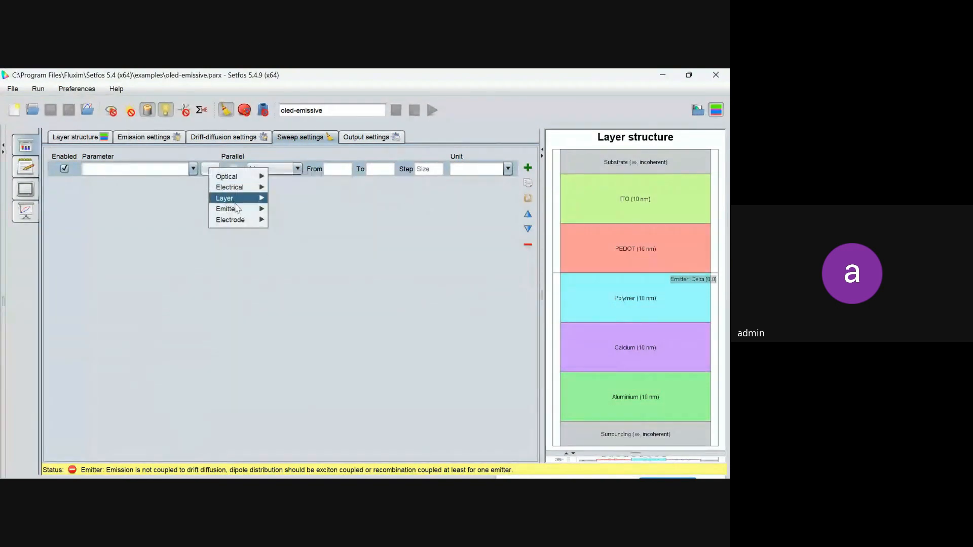
mouse_move(237, 209)
mouse_move(304, 213)
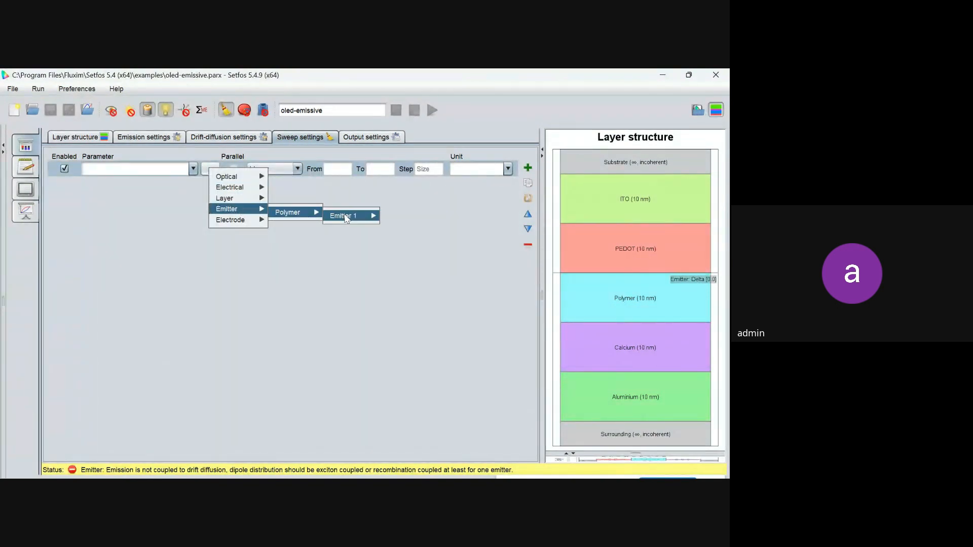
mouse_move(348, 219)
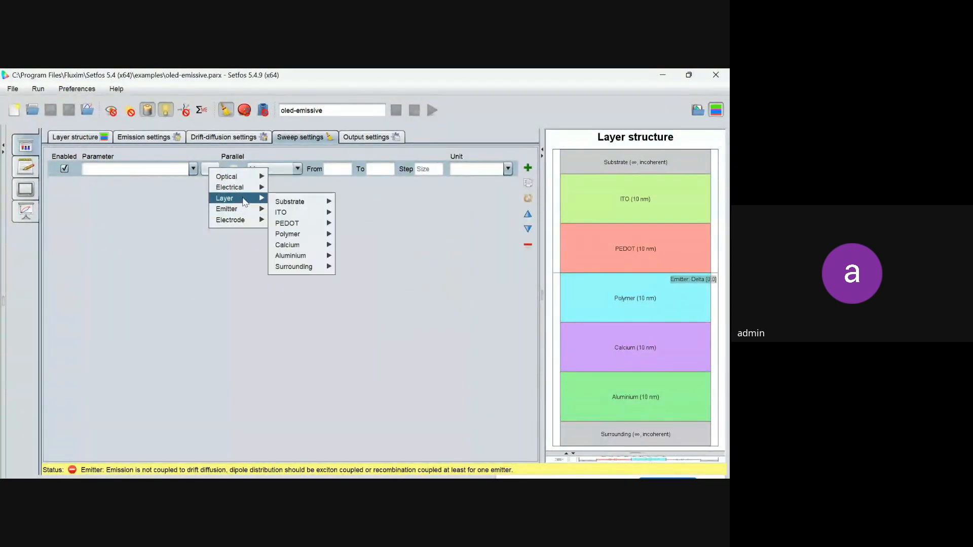
mouse_move(303, 257)
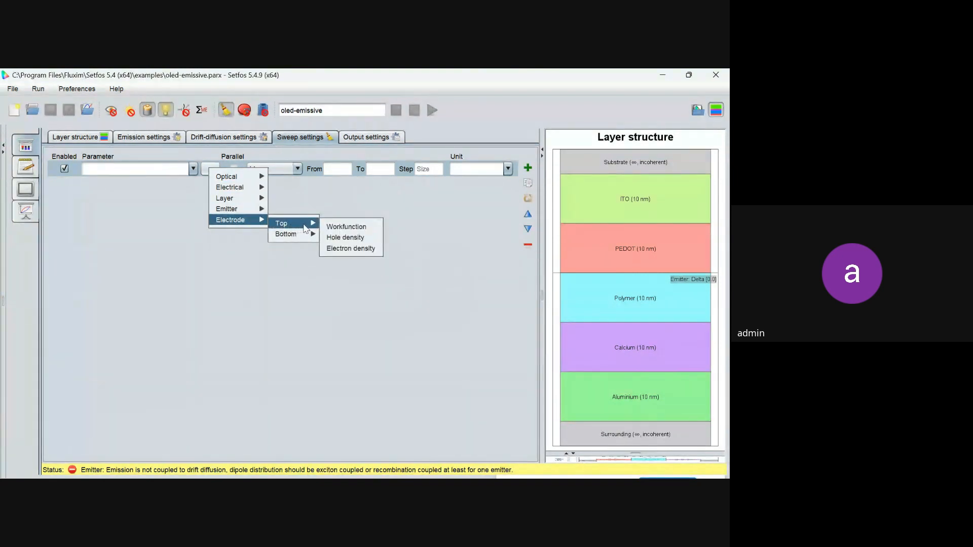
mouse_move(242, 179)
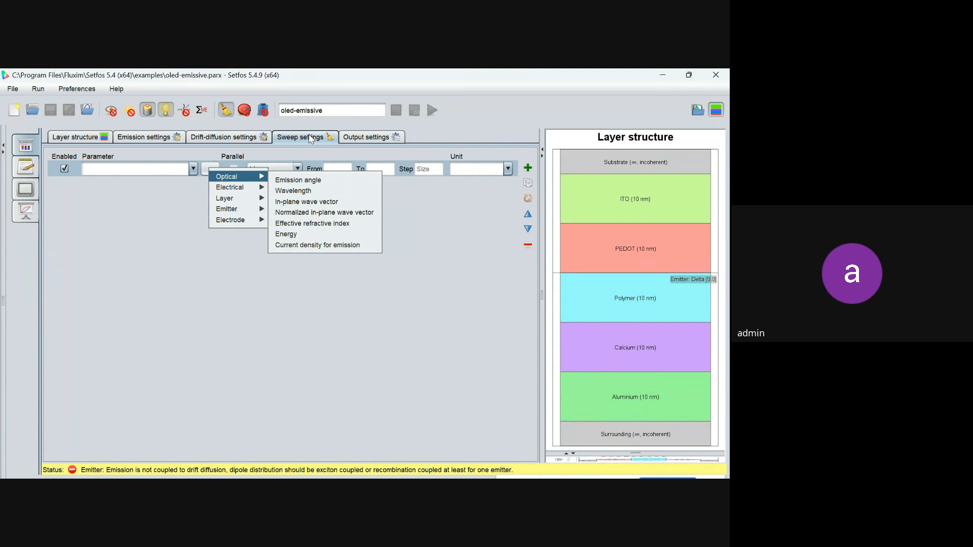
Open the OLED example, discarding the unsaved simulation, look at OLED-valid-transmittance and return to OLED.
click(698, 109)
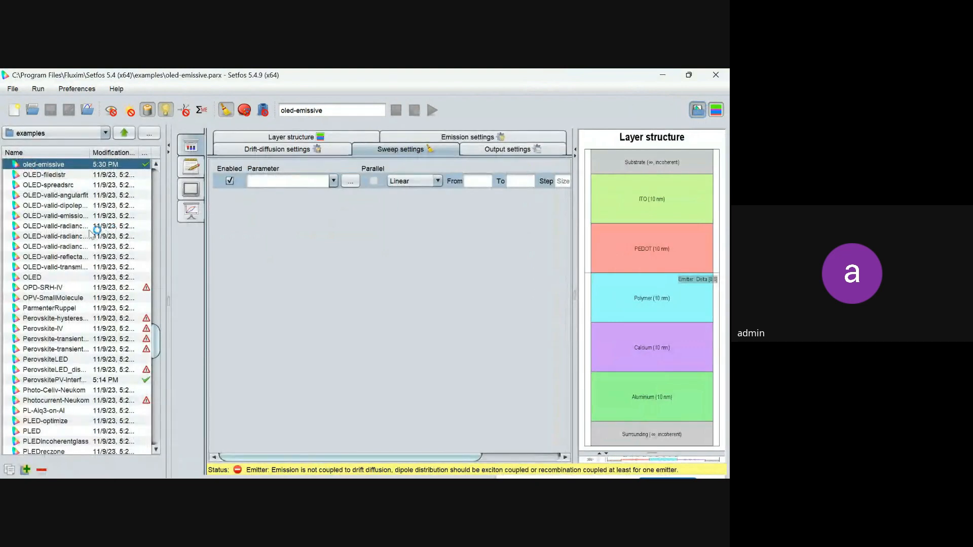
double_click(57, 279)
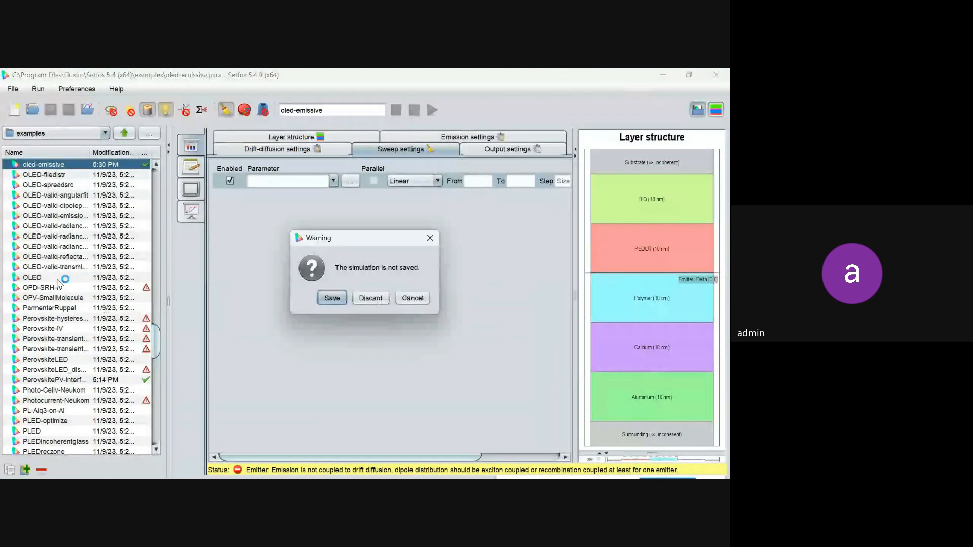
click(370, 298)
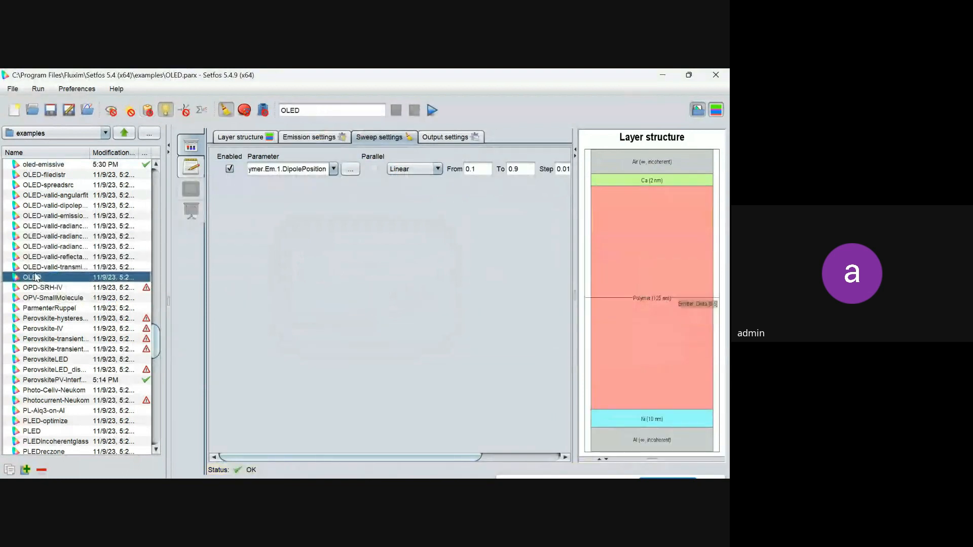
double_click(50, 267)
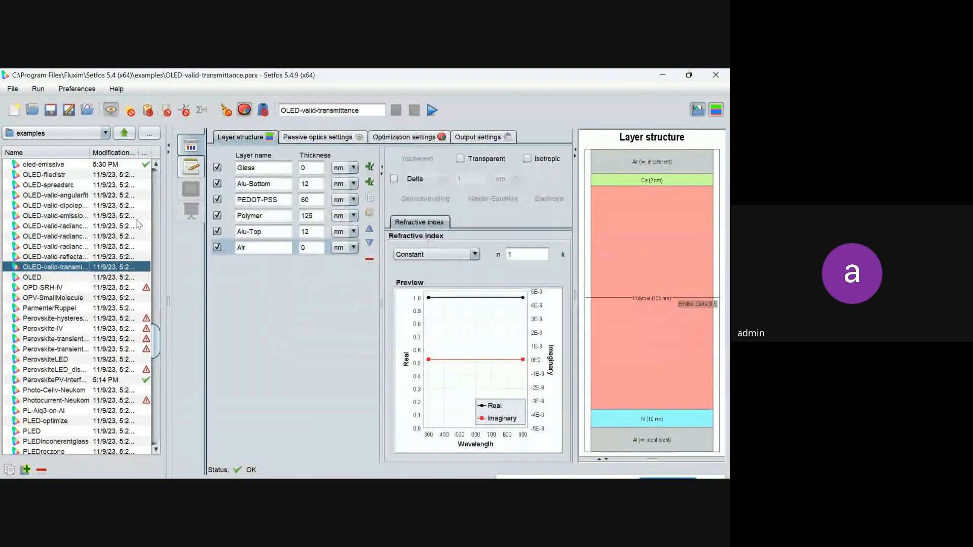
double_click(51, 277)
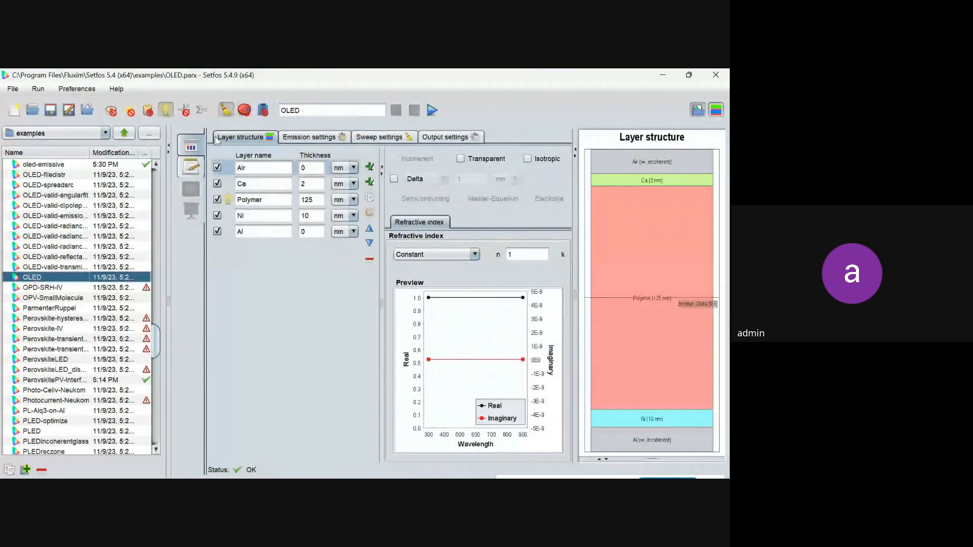
Browse the examples via fullOLED-doped, open the fullOLED example and hide the file browser.
click(156, 180)
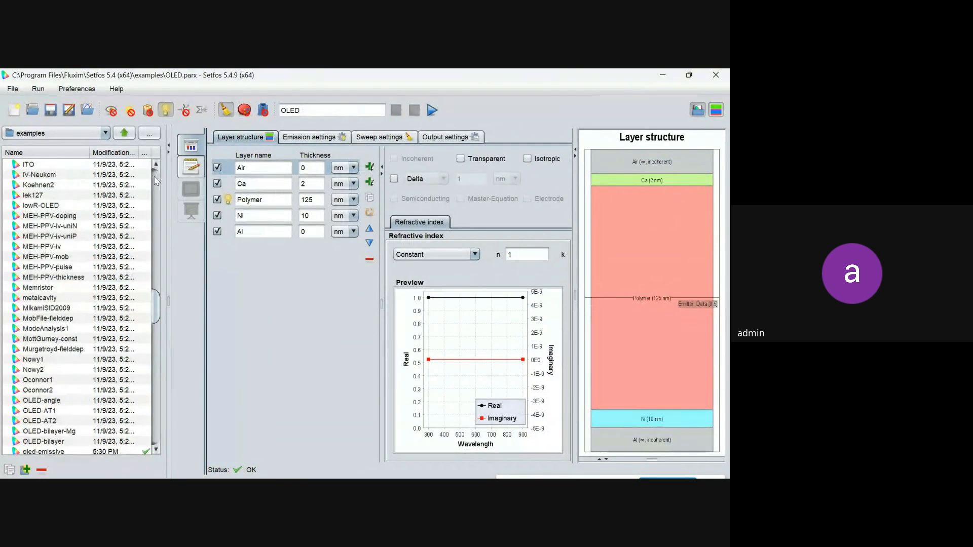
click(156, 200)
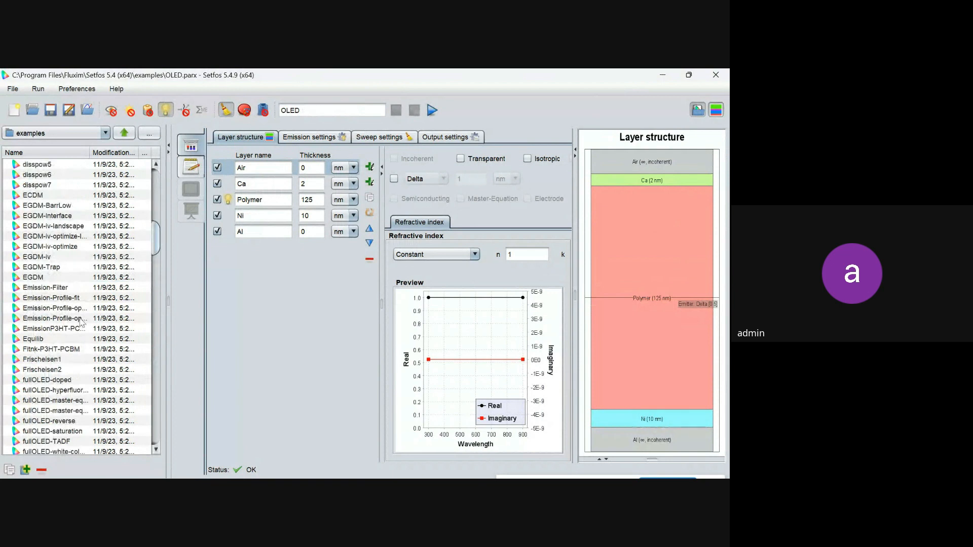
double_click(42, 381)
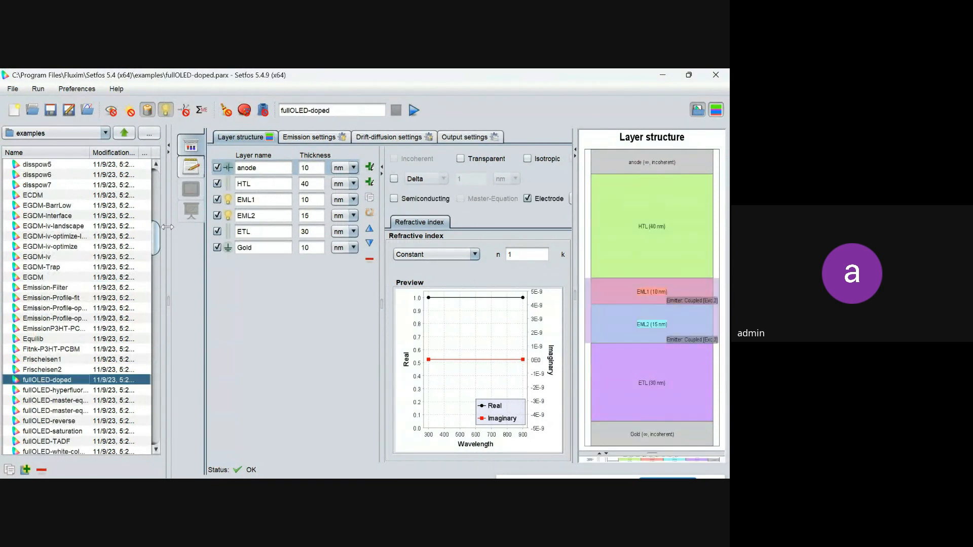
drag(157, 235, 158, 254)
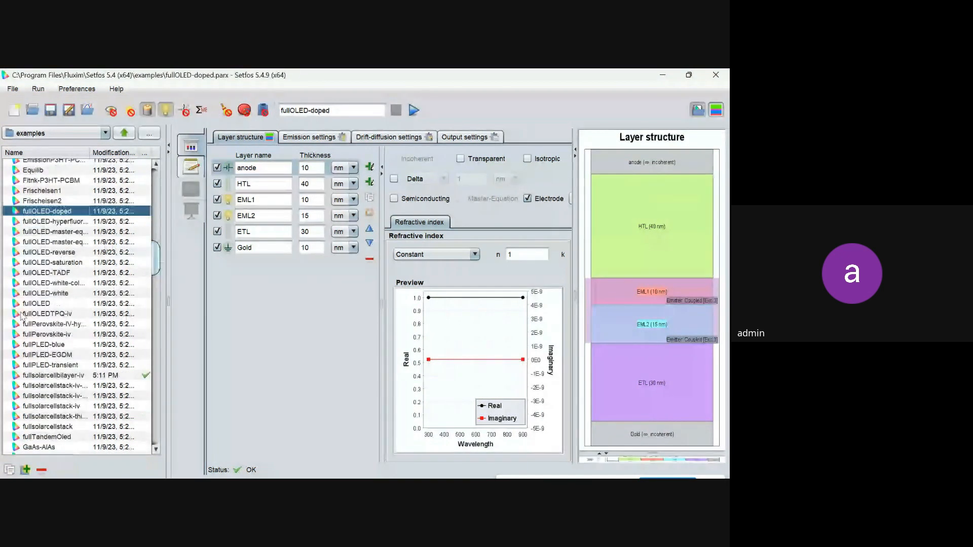
double_click(34, 304)
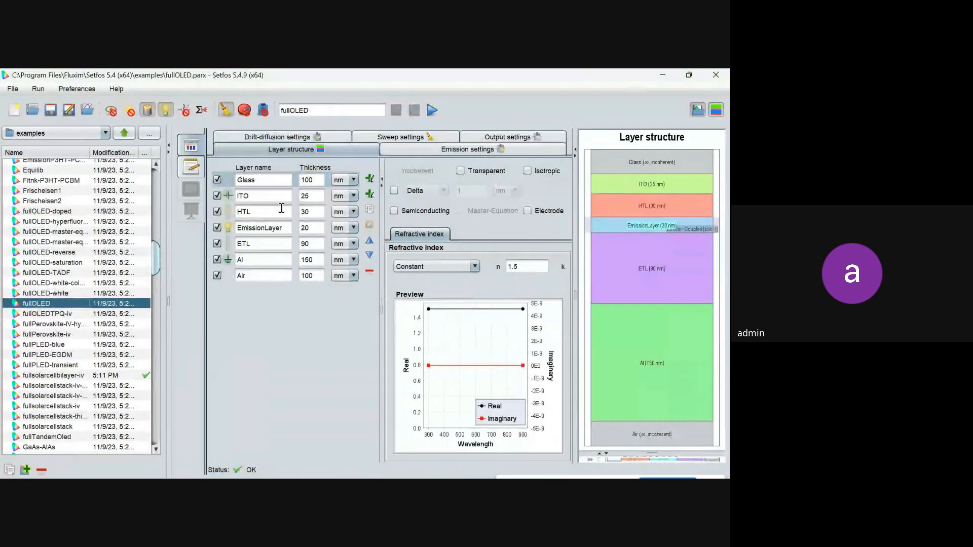
click(697, 109)
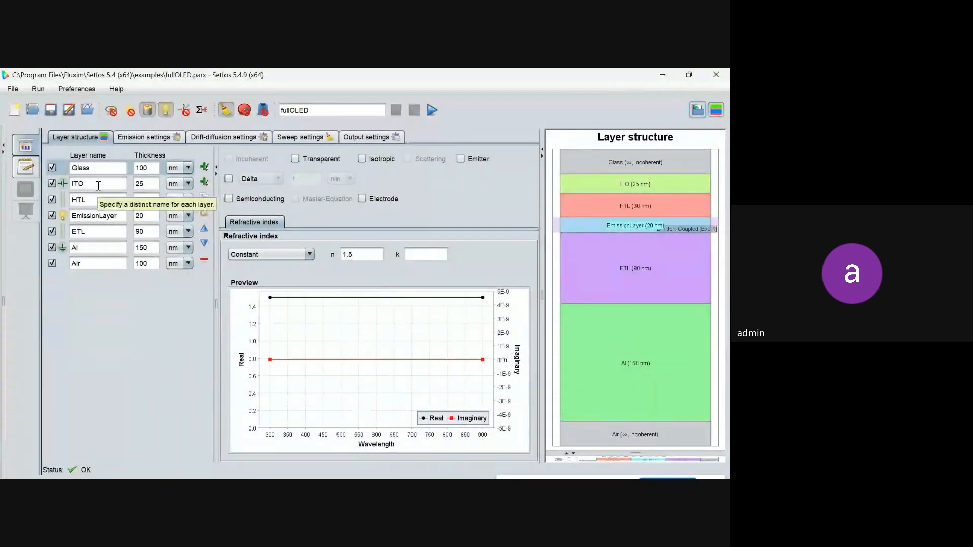
Review the ITO, HTL, EmissionLayer and ETL layers and run the fullOLED simulation.
click(99, 186)
click(93, 201)
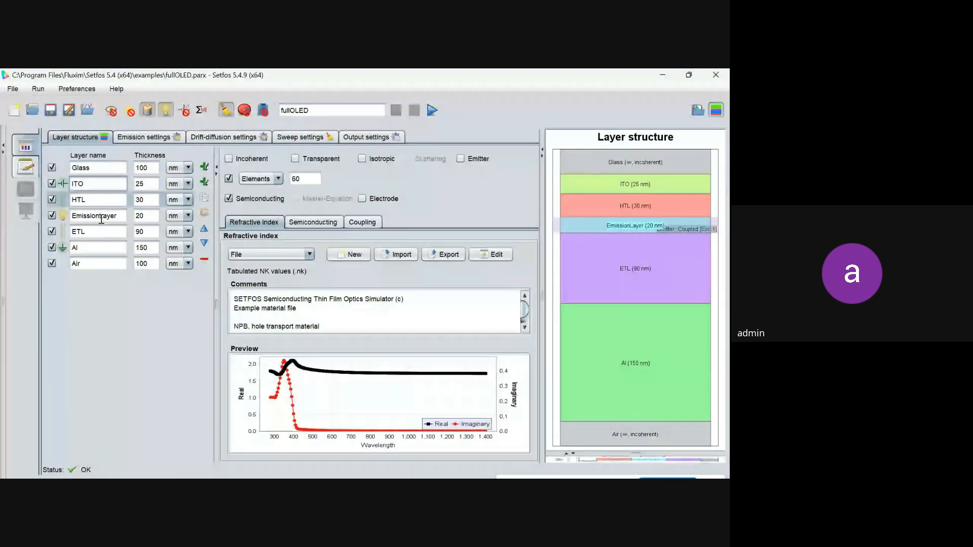
click(102, 215)
click(103, 232)
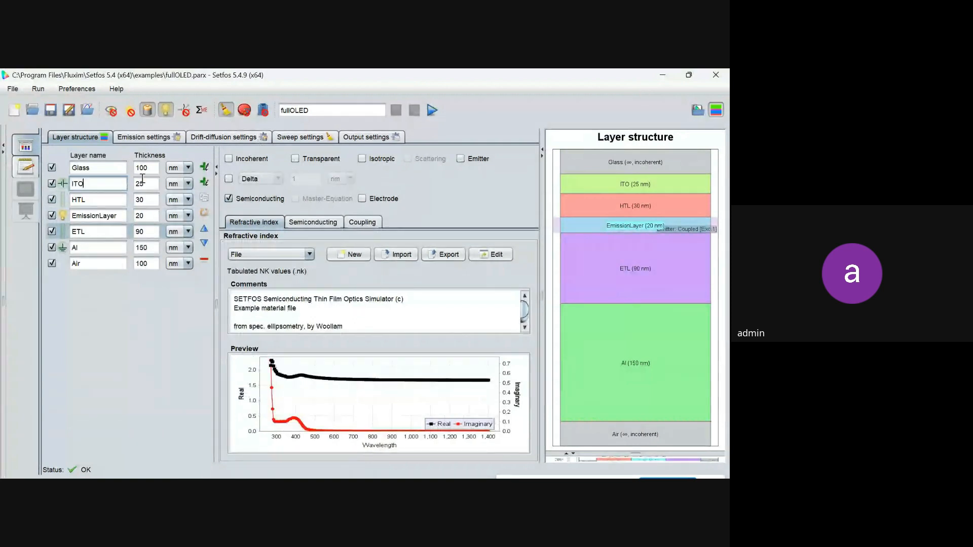
click(433, 111)
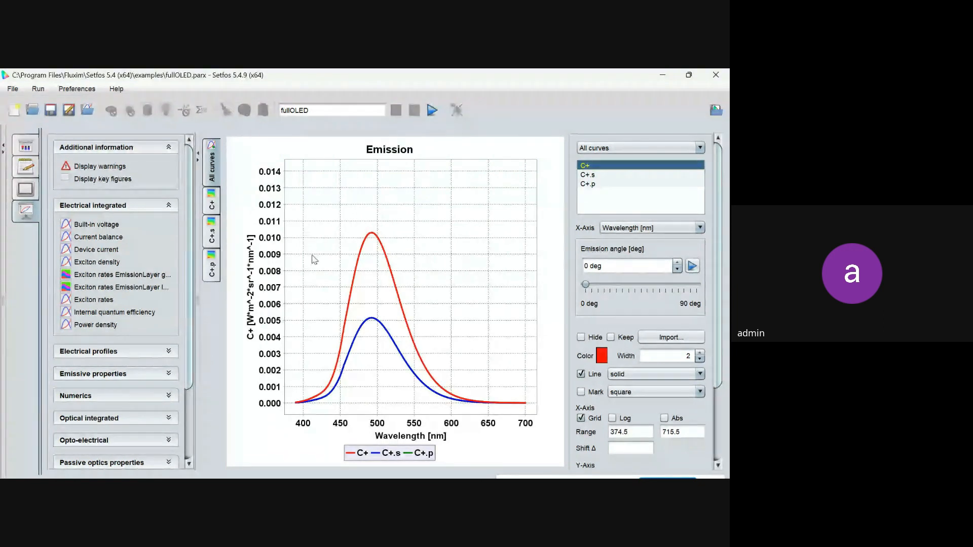
mouse_move(359, 264)
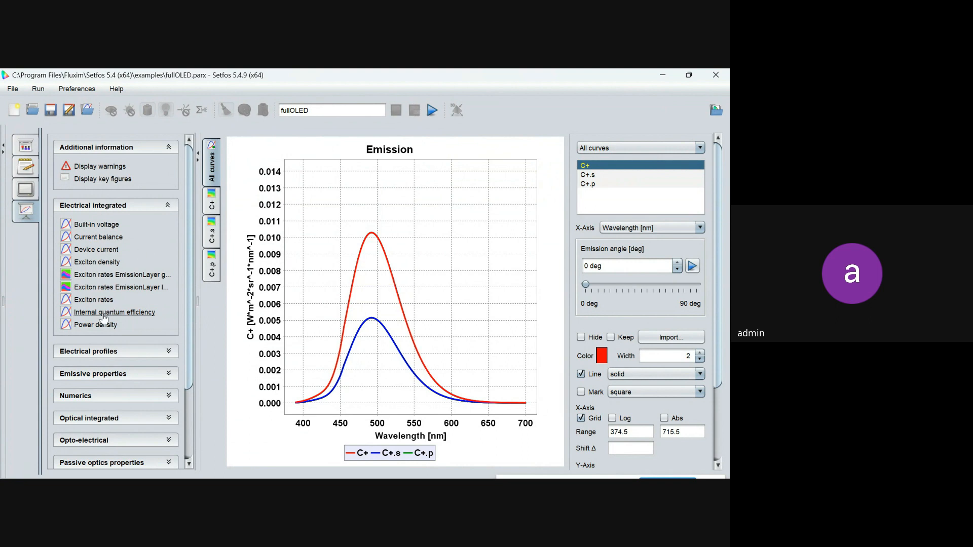
Expand the Electrical profiles and Emissive properties results and display the Luminous efficacy plot.
click(91, 355)
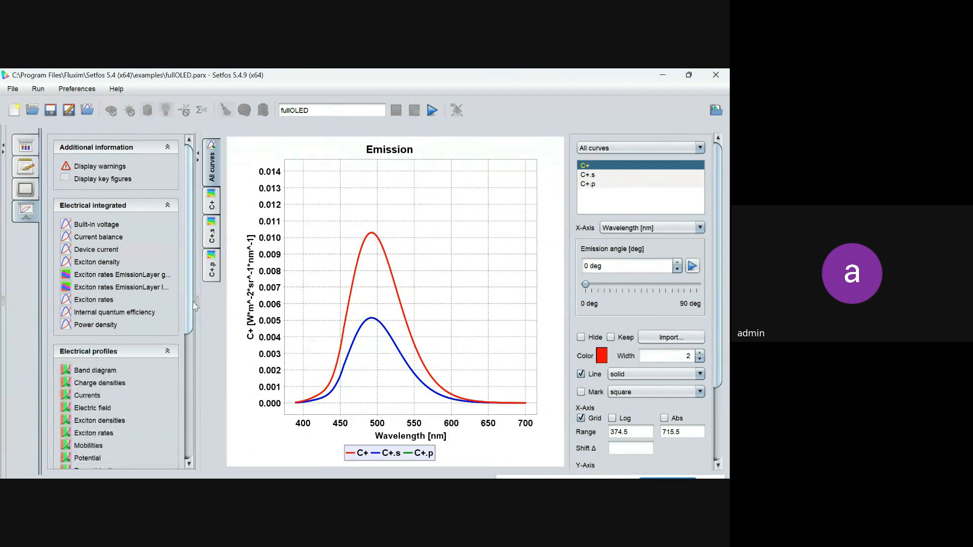
scroll(111, 281, down, 5)
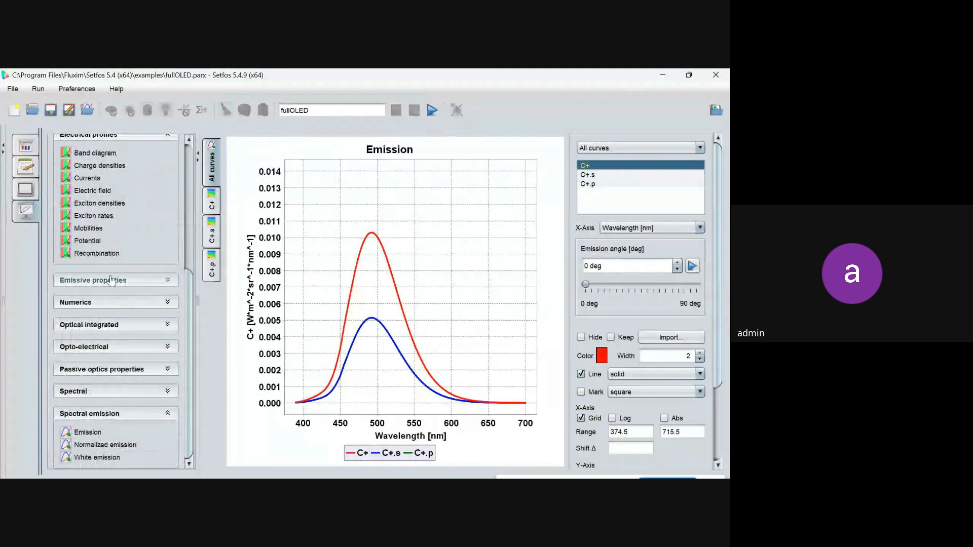
click(111, 280)
click(94, 324)
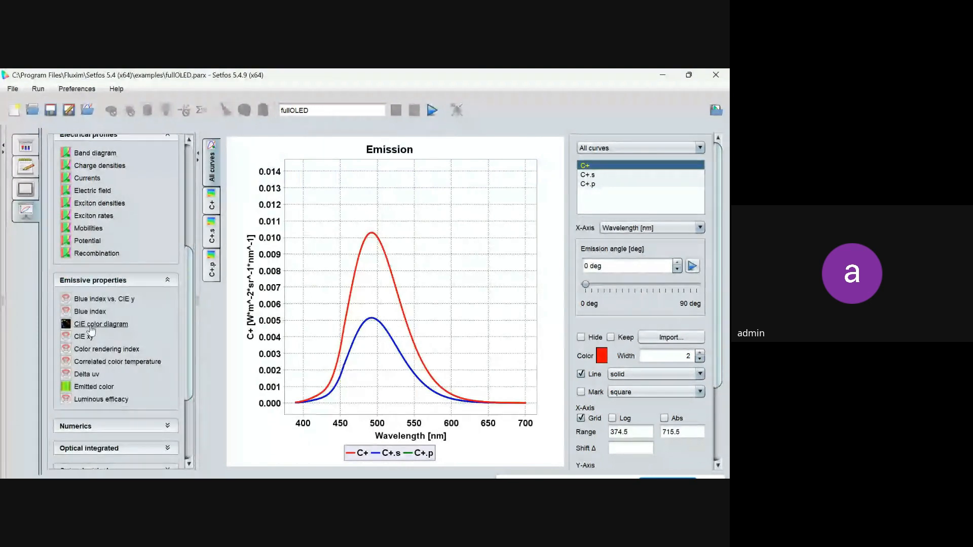
click(93, 400)
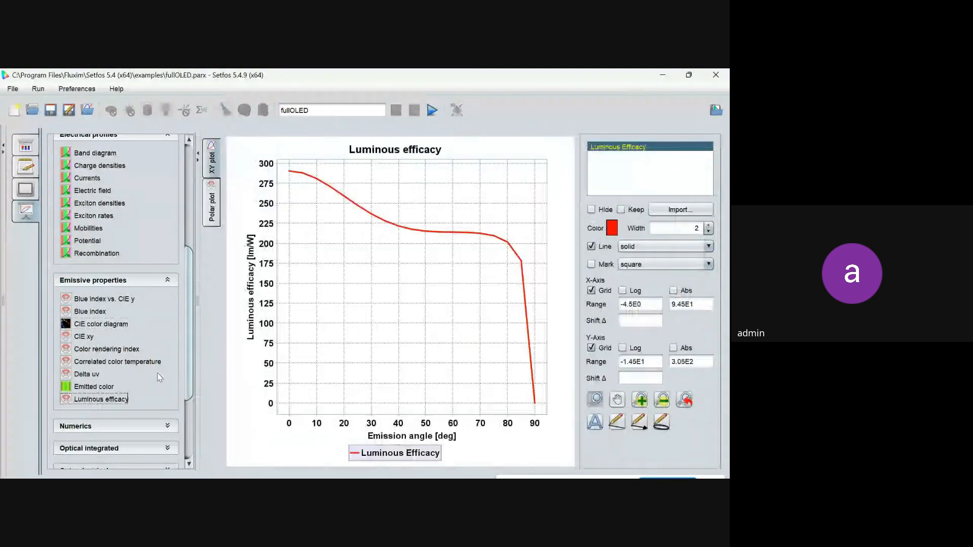
Expand the Opto-electrical and Optical integrated results and view the Current efficiency, Luminance and Radiance plots.
scroll(192, 383, down, 1)
scroll(192, 384, down, 3)
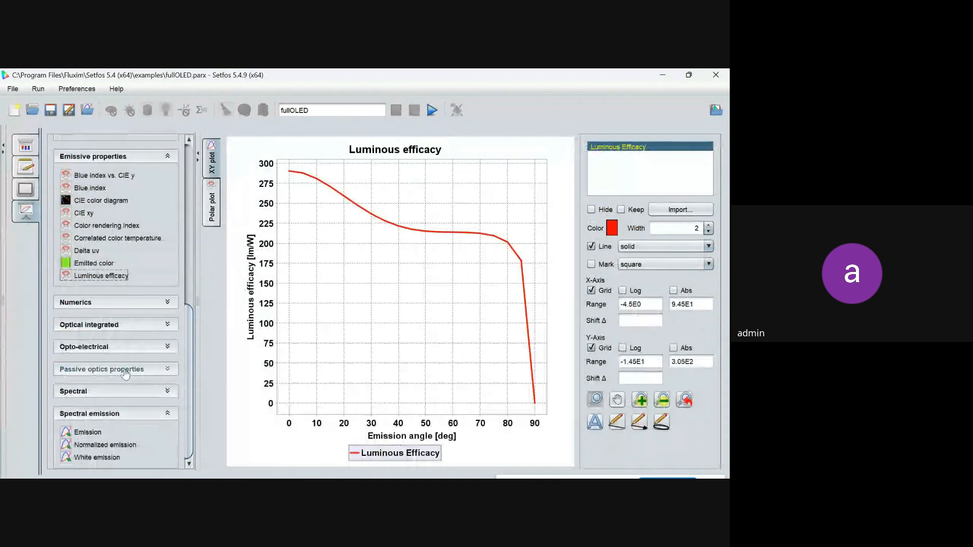
click(109, 348)
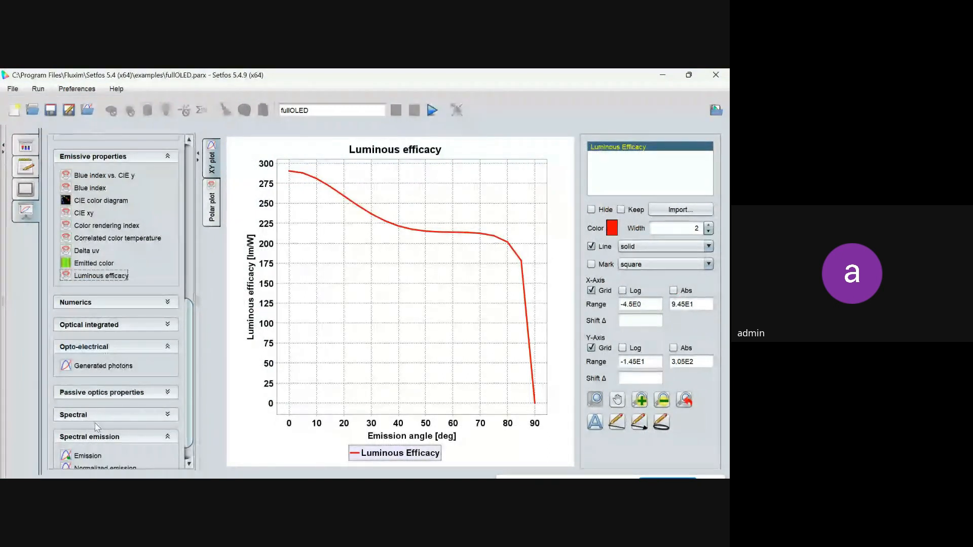
click(88, 325)
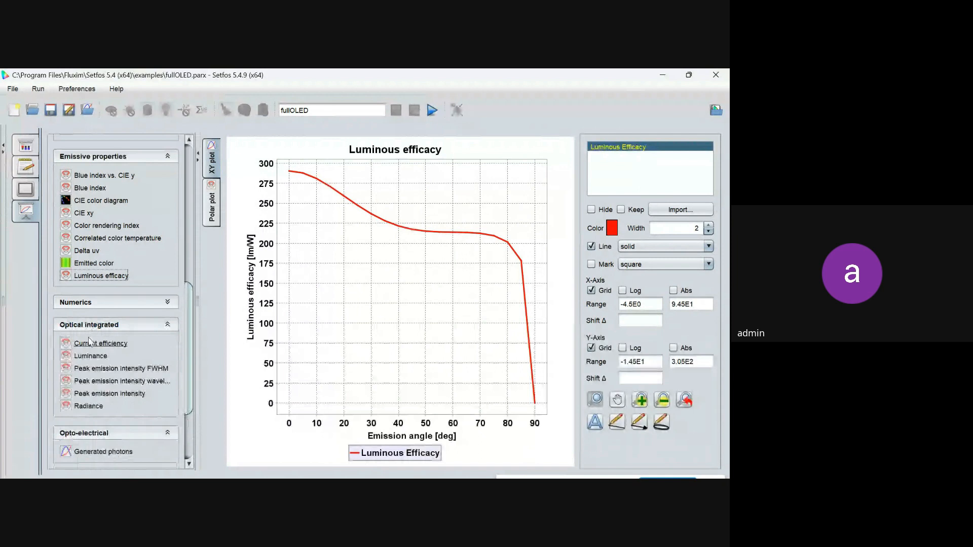
click(90, 344)
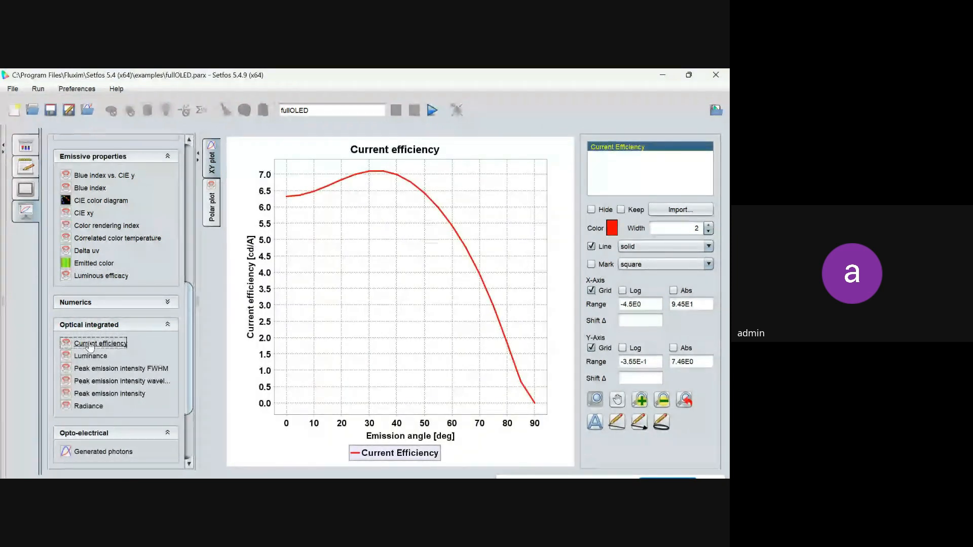
click(90, 357)
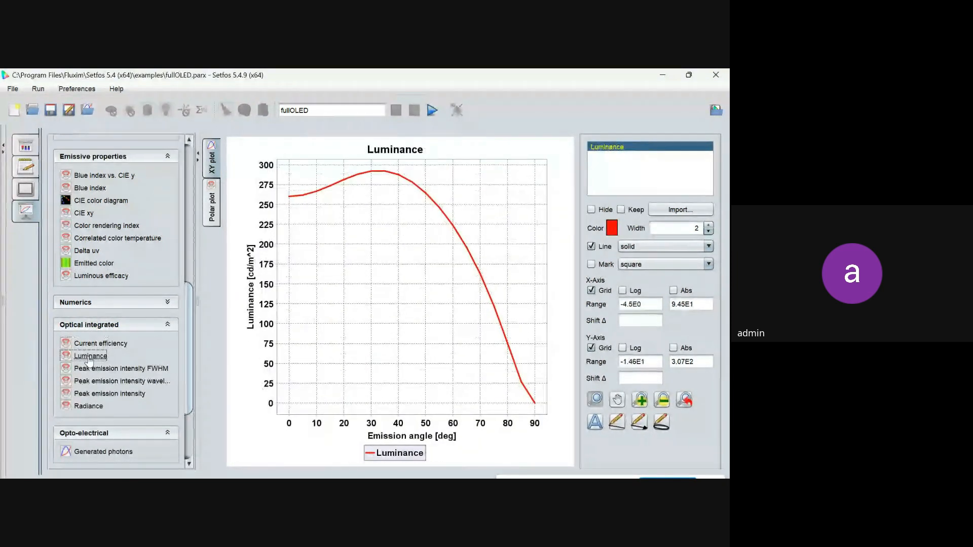
click(88, 407)
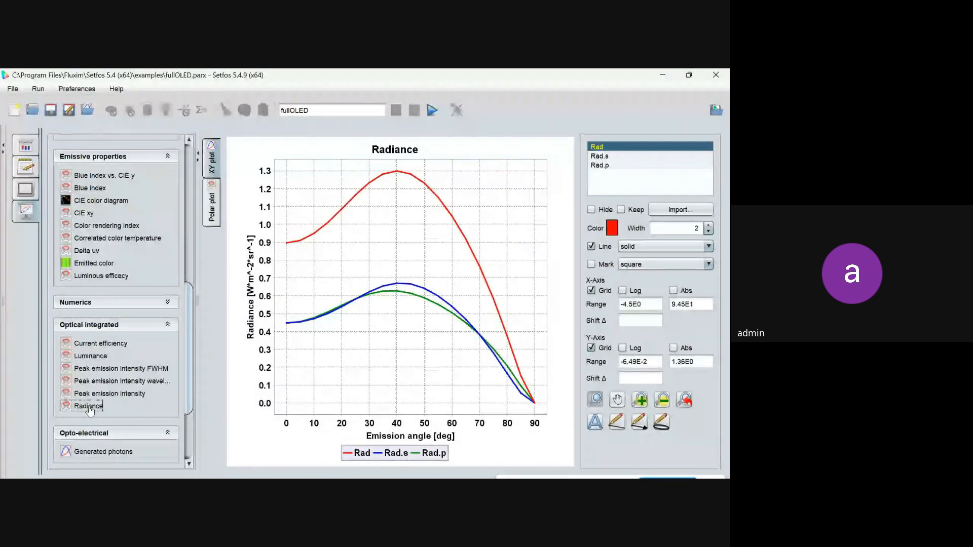
Show the file browser and look through the fullOLED-white, fullOLED-white-colorfilter and fullOLED-saturation example stacks.
click(716, 110)
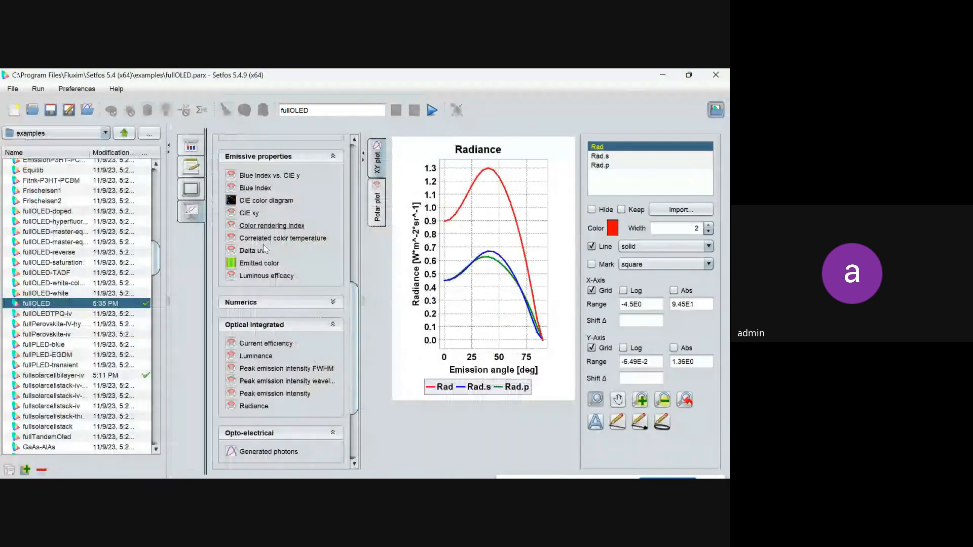
double_click(43, 294)
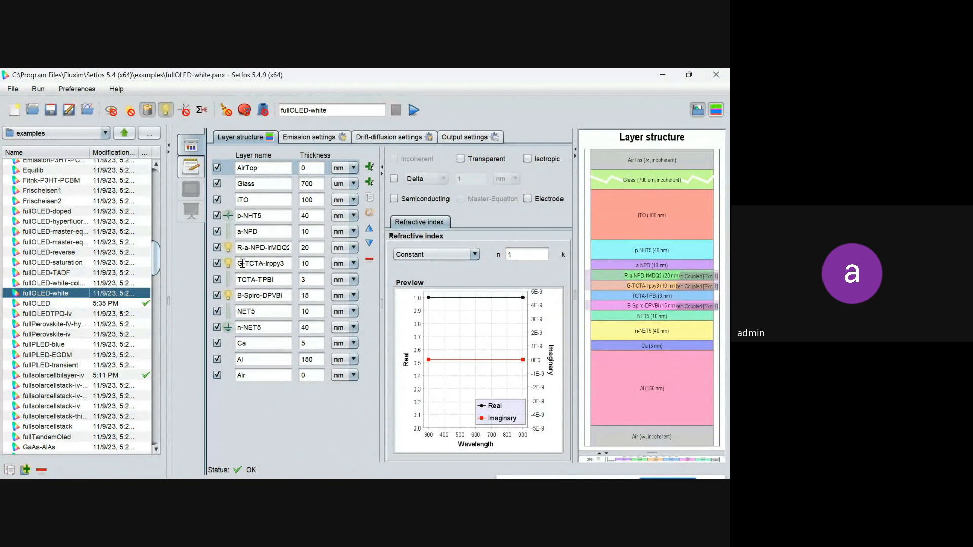
click(242, 247)
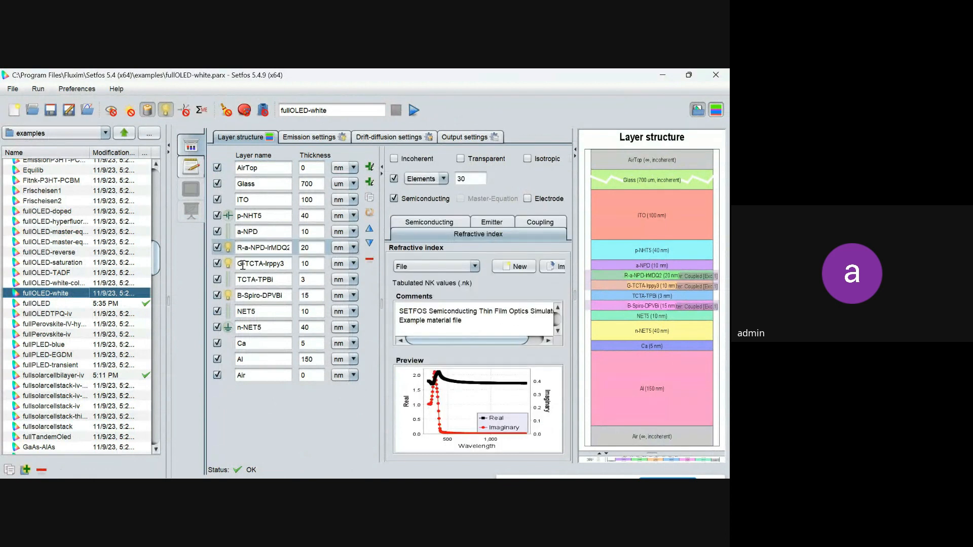
double_click(62, 282)
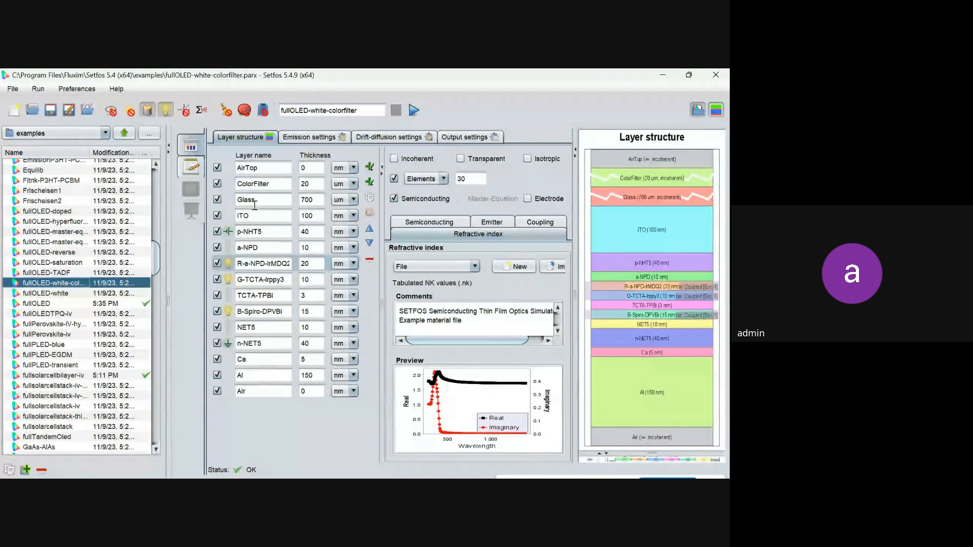
double_click(49, 261)
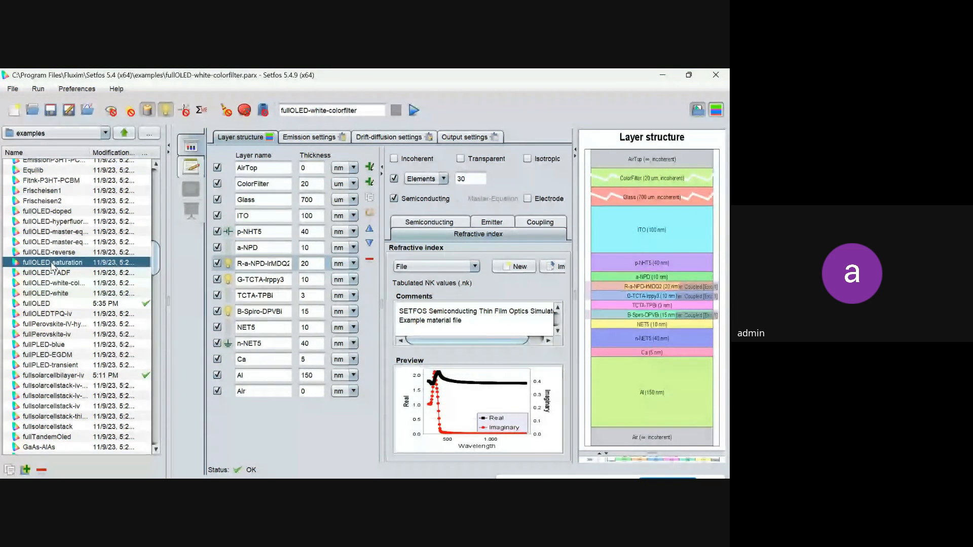
Look through the fullOLED-reverse, fullOLED-master-equation-traptrap and fullOLED-hyperfluorescent-JV example stacks.
double_click(48, 252)
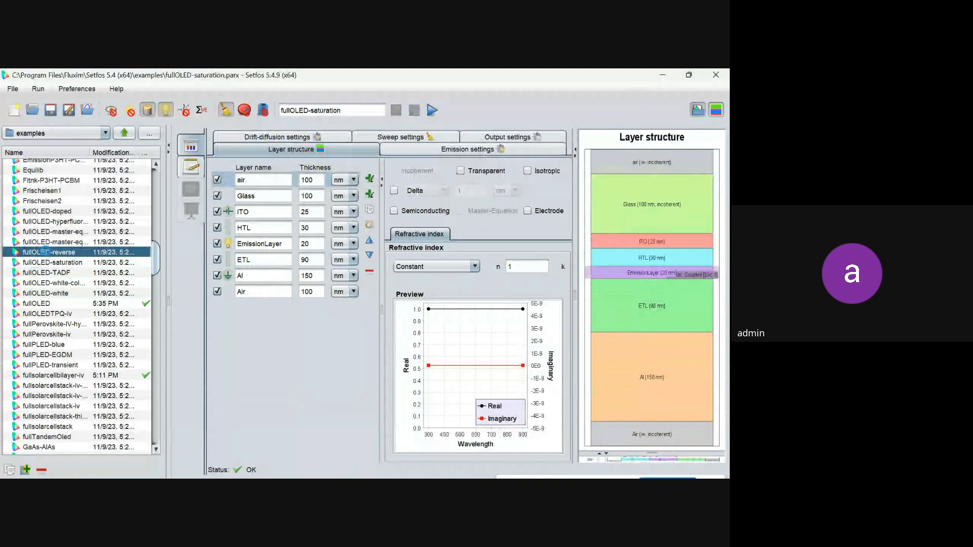
click(45, 242)
double_click(45, 242)
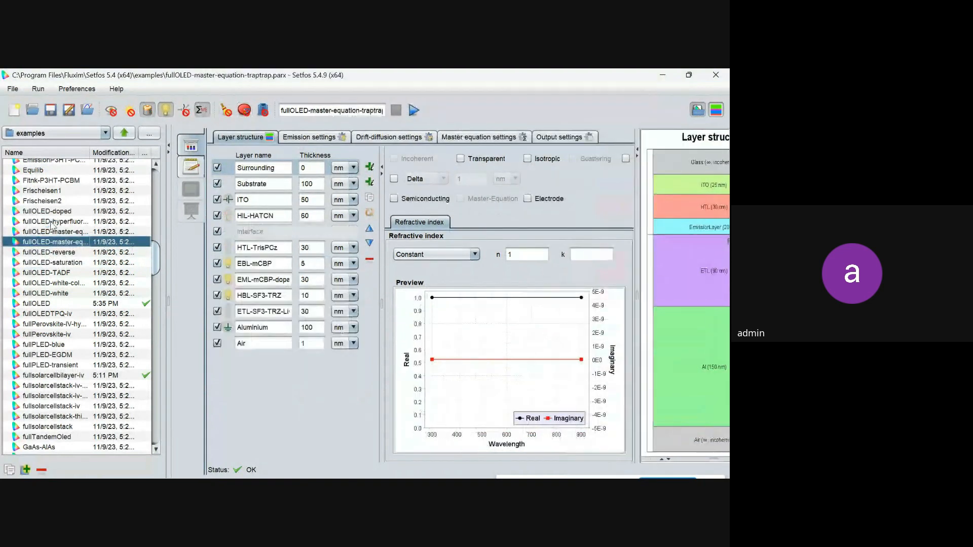
double_click(51, 222)
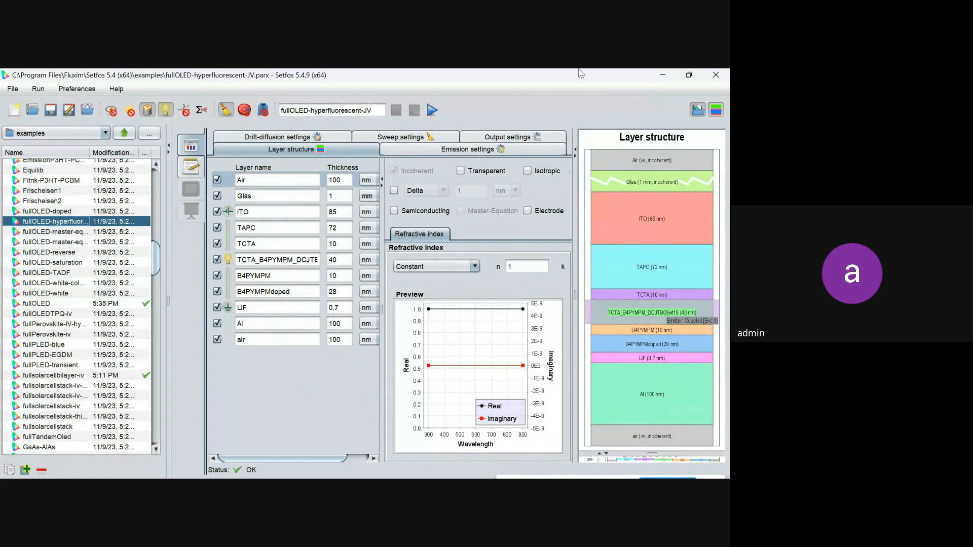
Minimize Setfos and switch to the Google Meet call in the Edge browser.
click(661, 75)
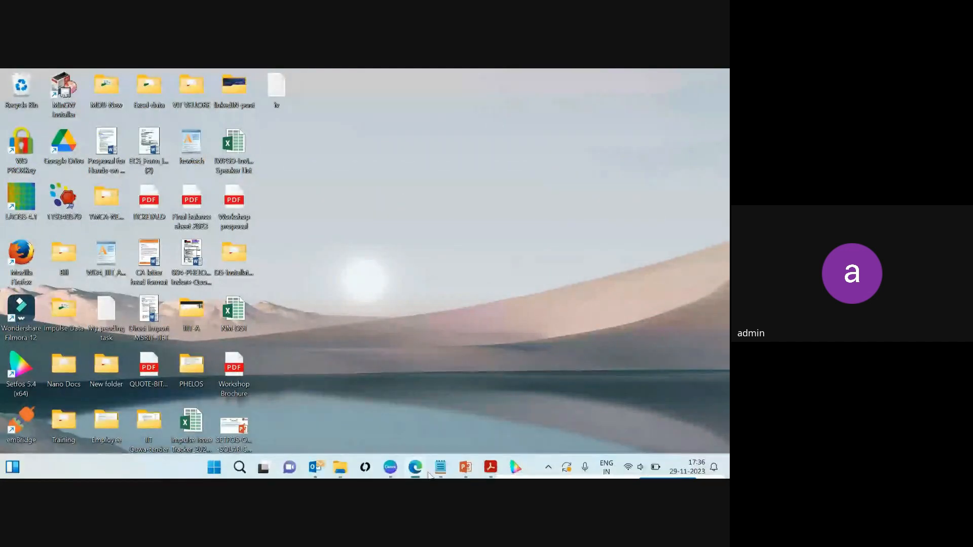
mouse_move(420, 470)
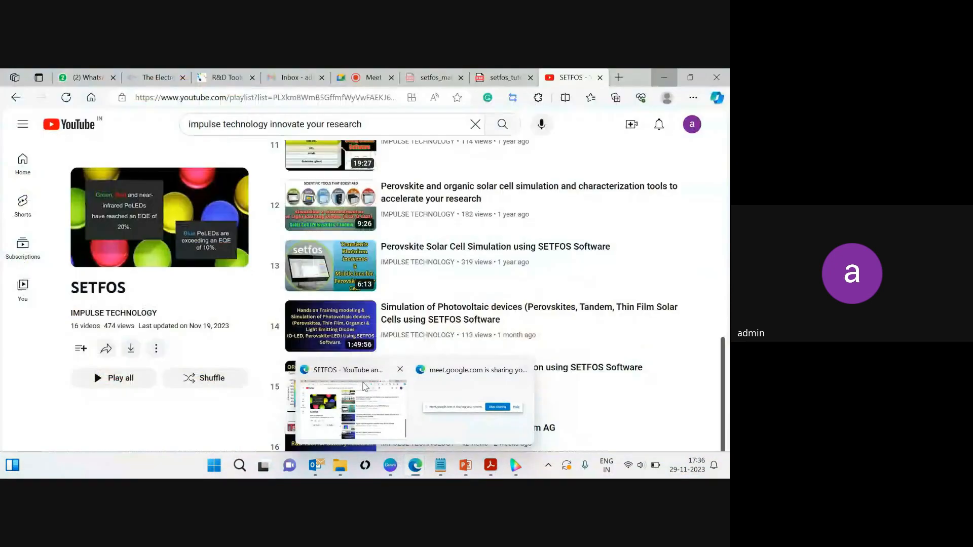
click(363, 390)
click(354, 75)
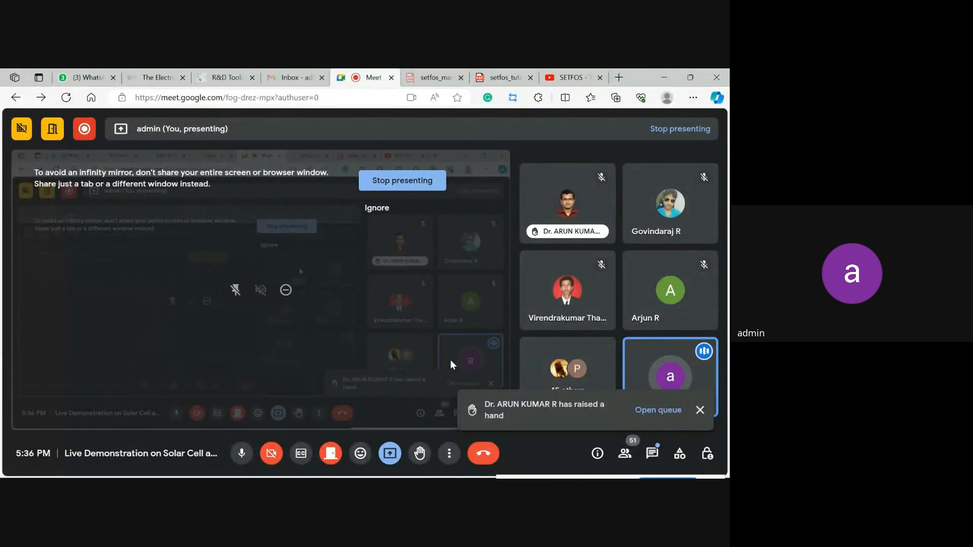
Turn on attendance tracking and let everyone turn on their microphone in the meeting's host controls.
click(708, 456)
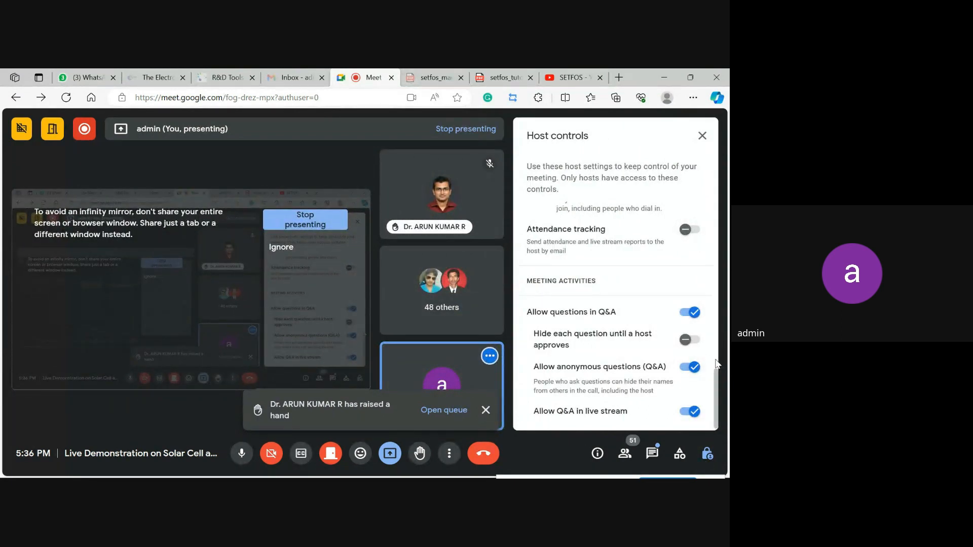
click(689, 230)
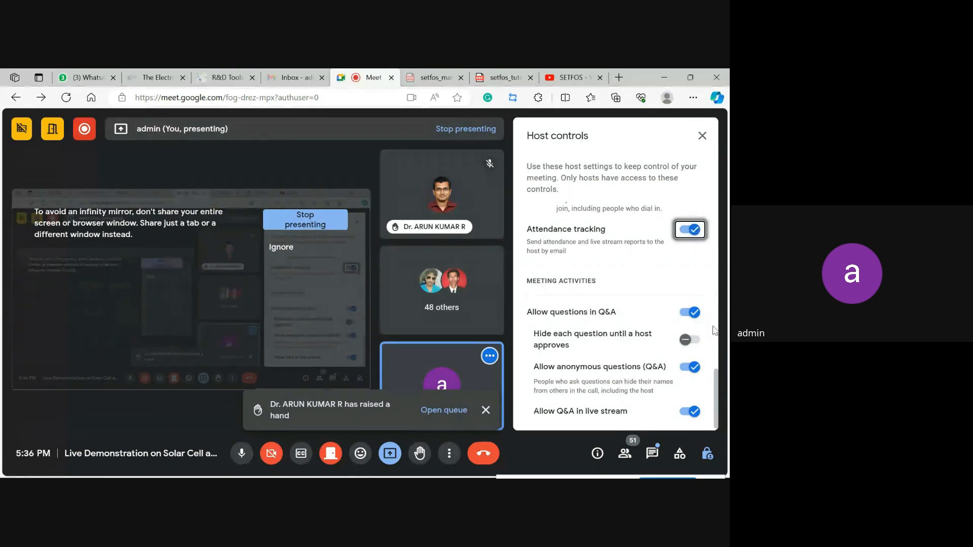
drag(716, 388, 716, 358)
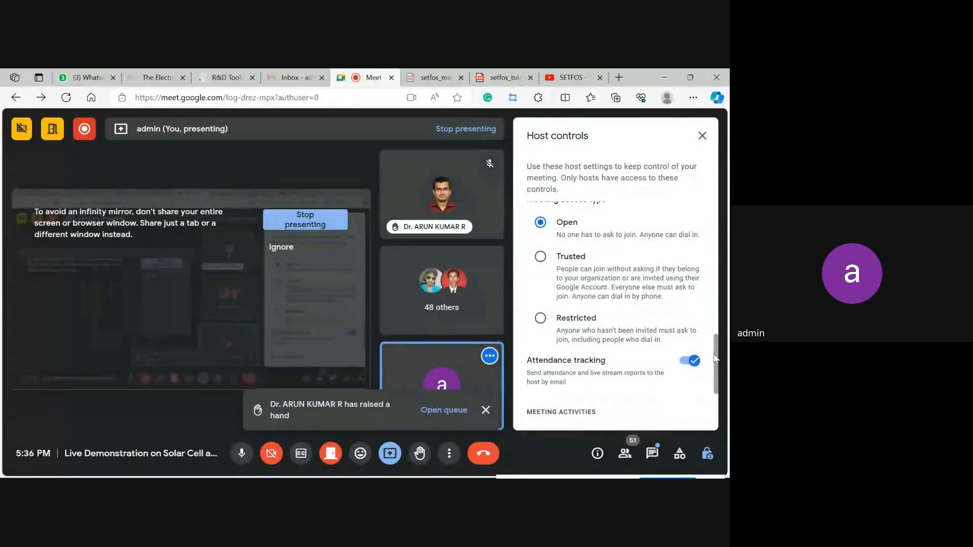
drag(715, 354, 712, 225)
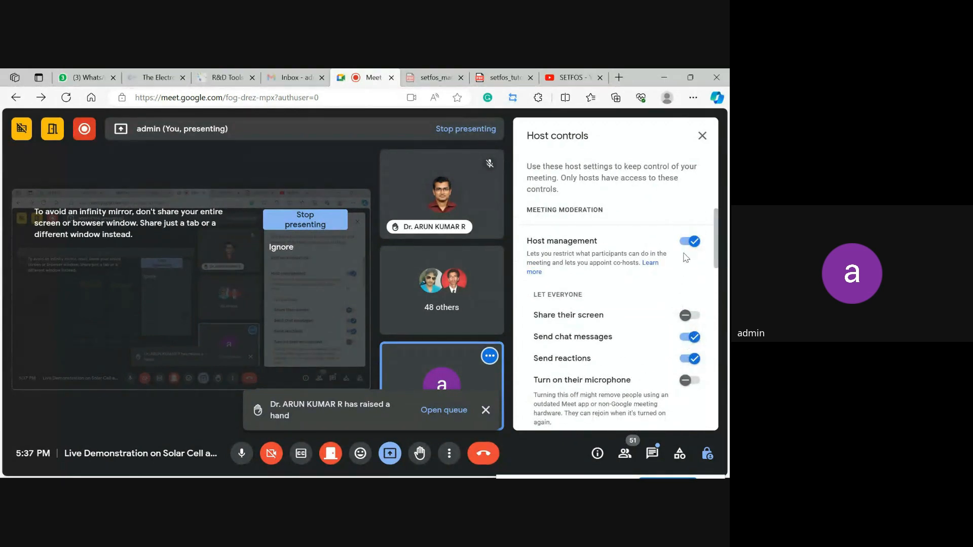
click(695, 380)
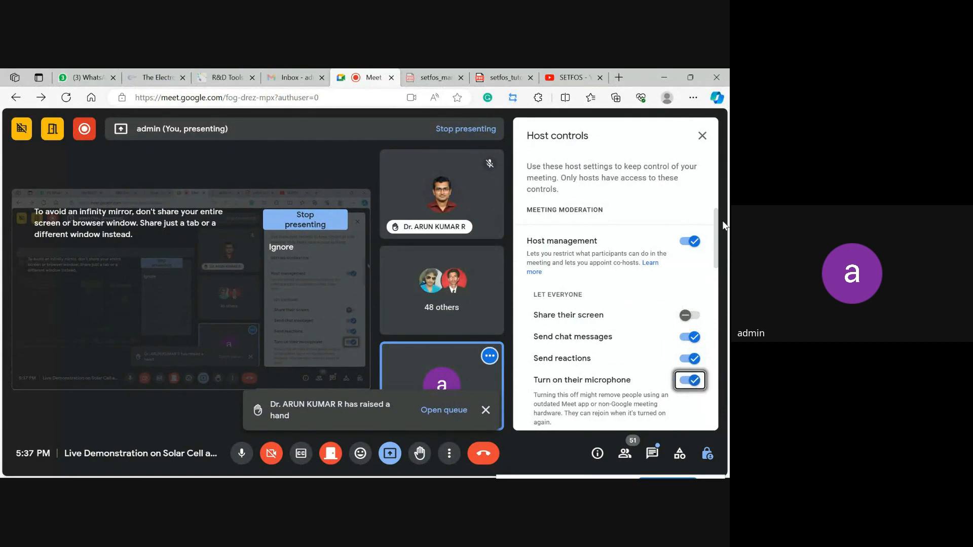
drag(715, 230, 717, 244)
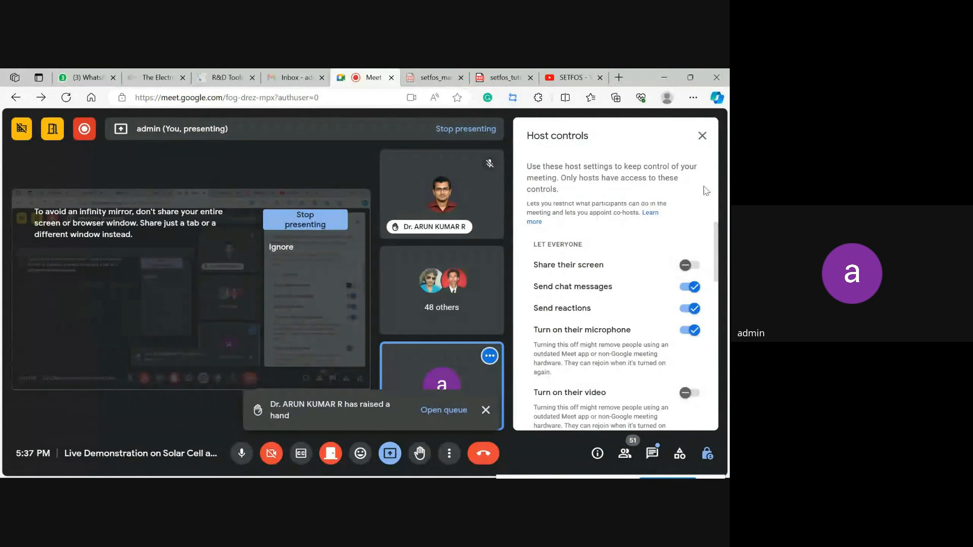
click(702, 136)
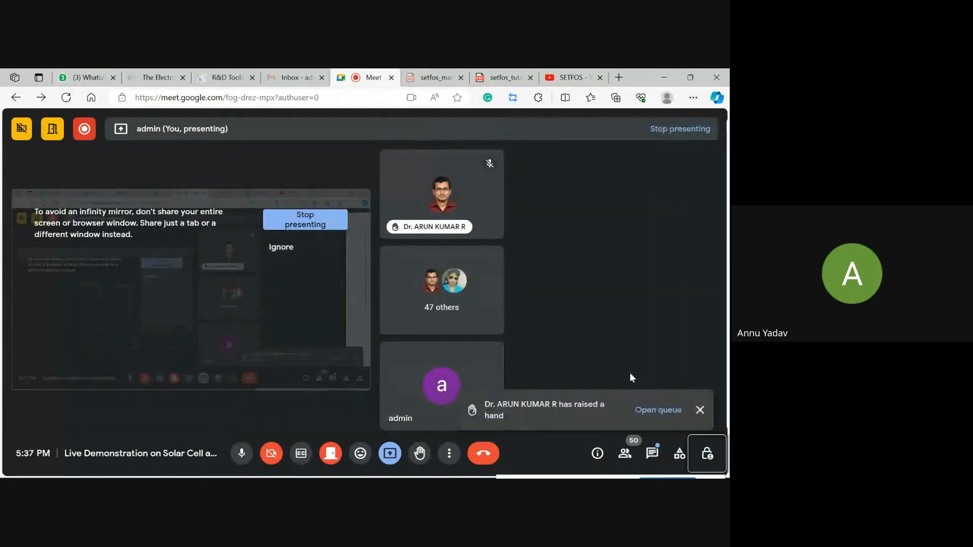
Show the in-call messages and raise the system volume to nearly full.
click(654, 455)
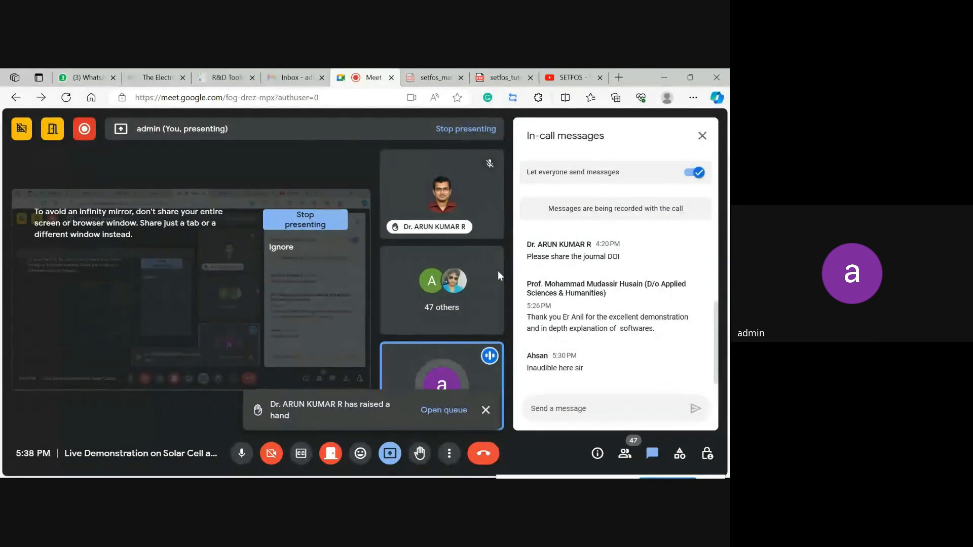
click(640, 469)
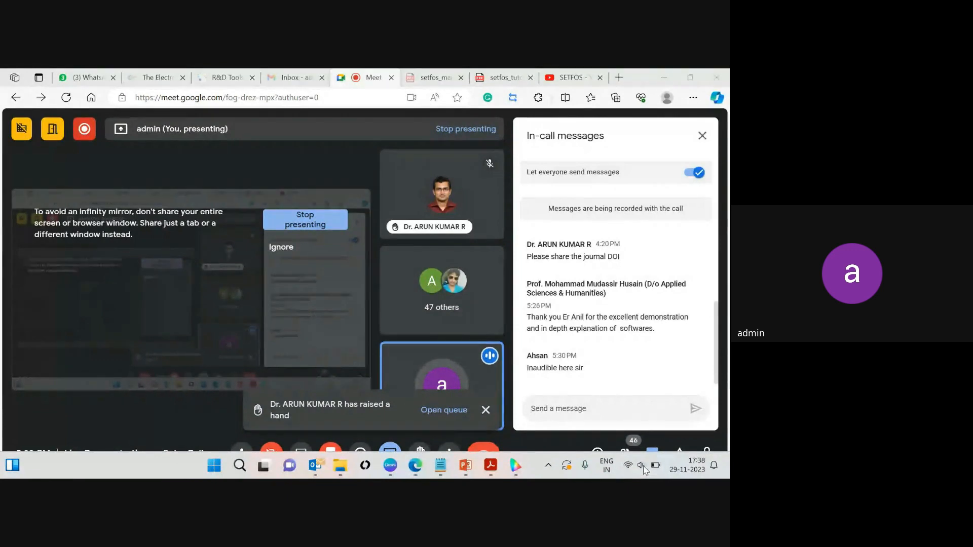
click(660, 394)
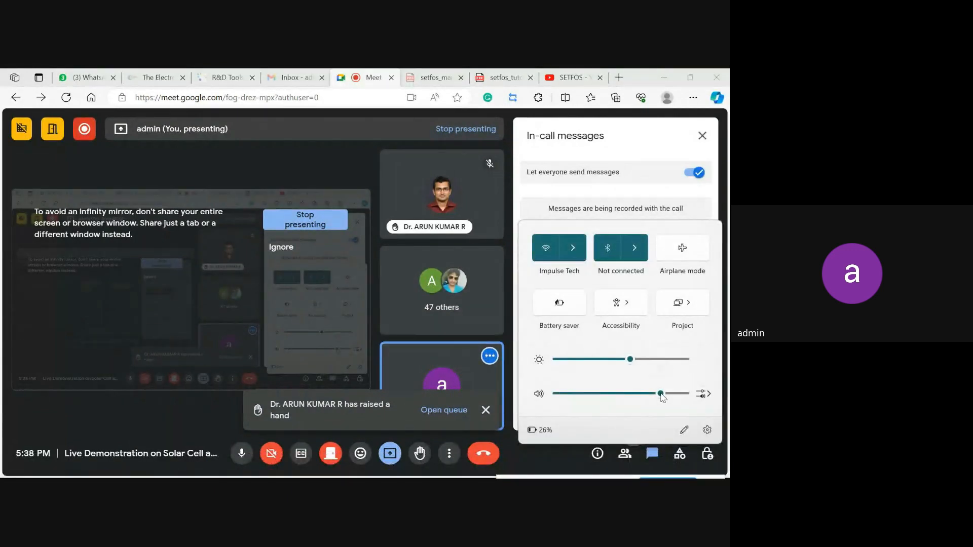
click(681, 394)
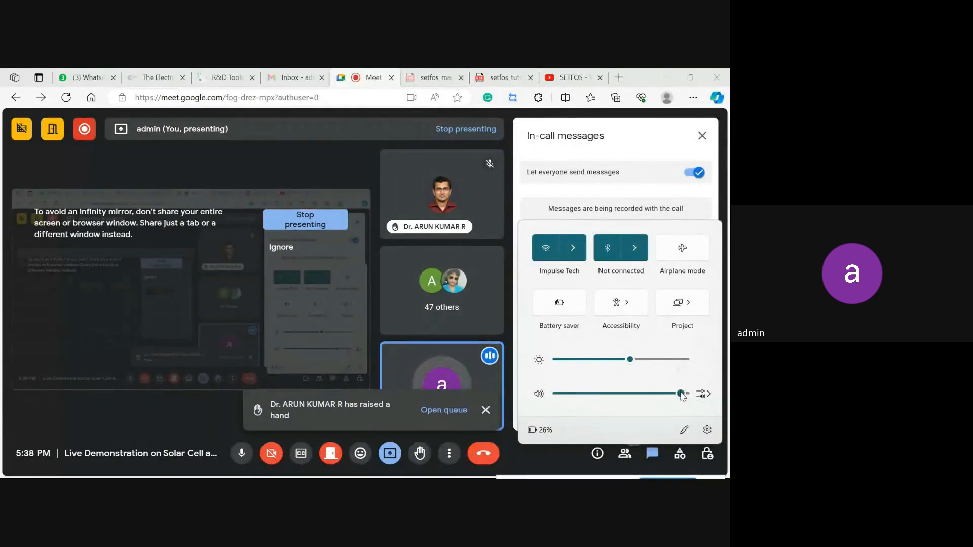
click(533, 476)
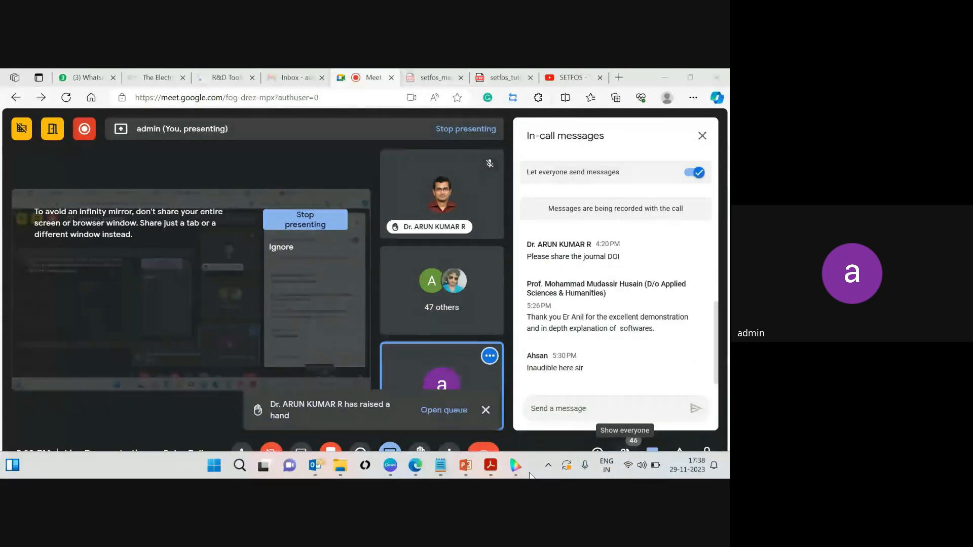
Dismiss the raised-hand notification in the meeting.
click(641, 467)
click(641, 467)
click(485, 409)
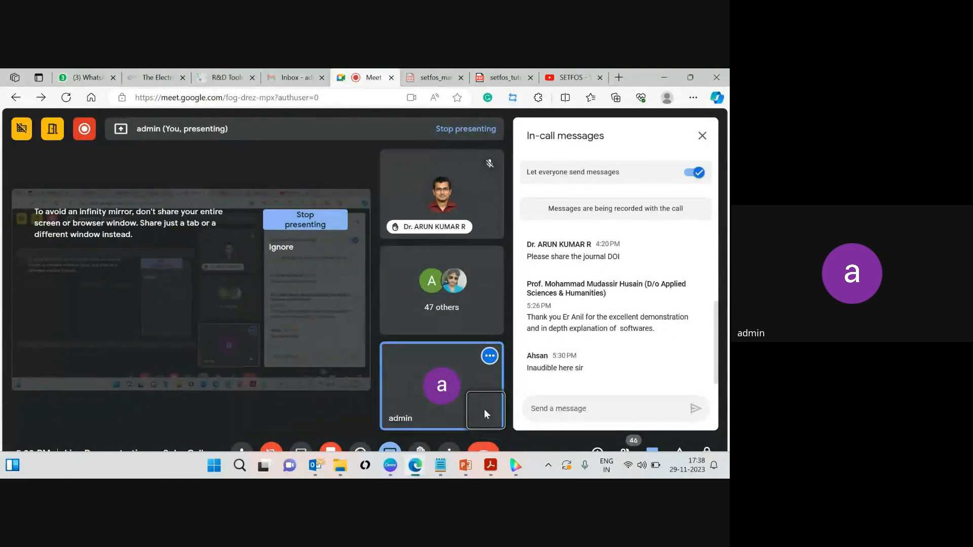
Switch to the Fluxim website, look over its product overview and open the Publications page under Research.
click(226, 75)
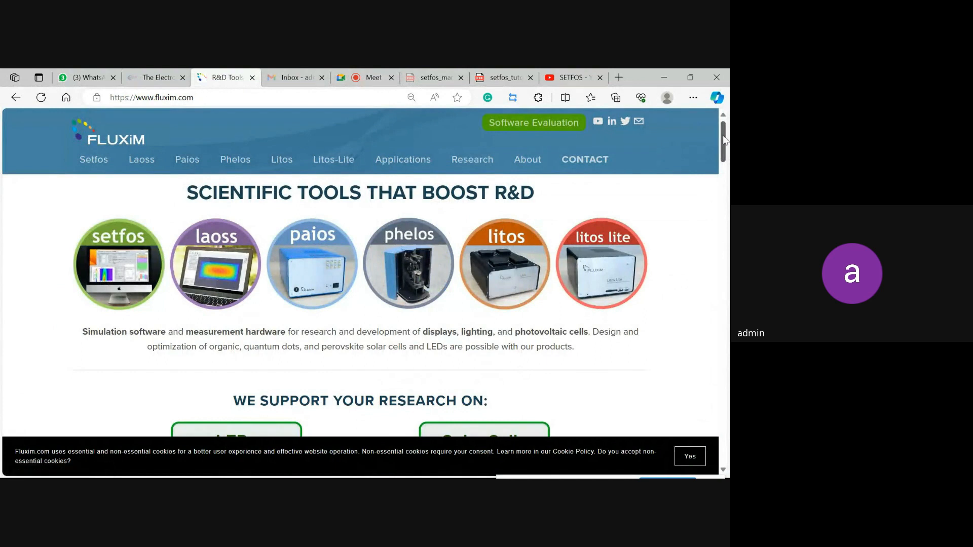
scroll(706, 190, down, 5)
scroll(706, 190, down, 7)
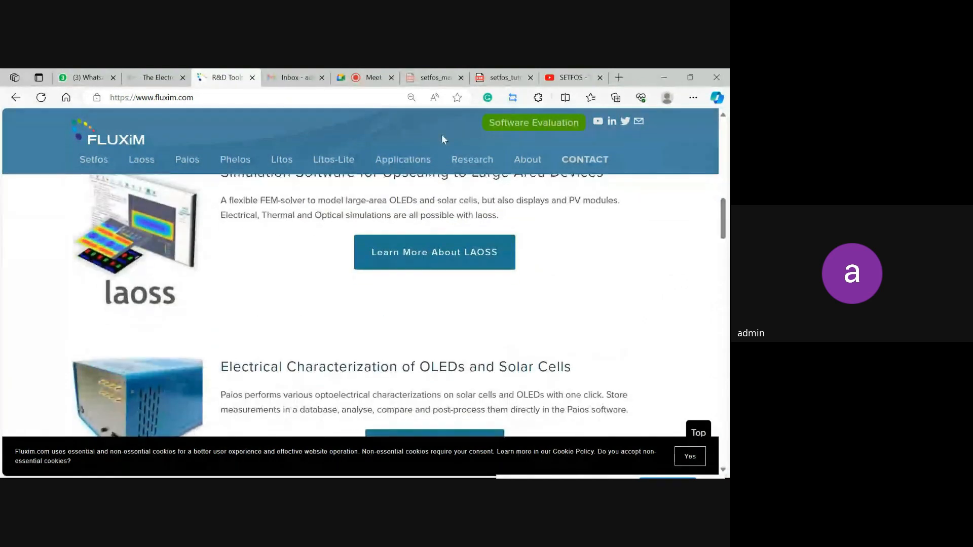
mouse_move(472, 167)
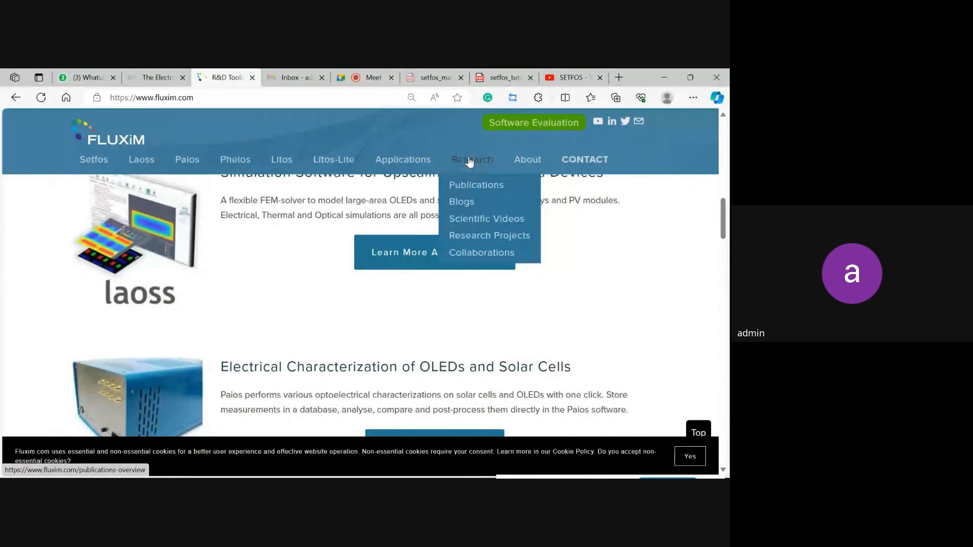
click(472, 192)
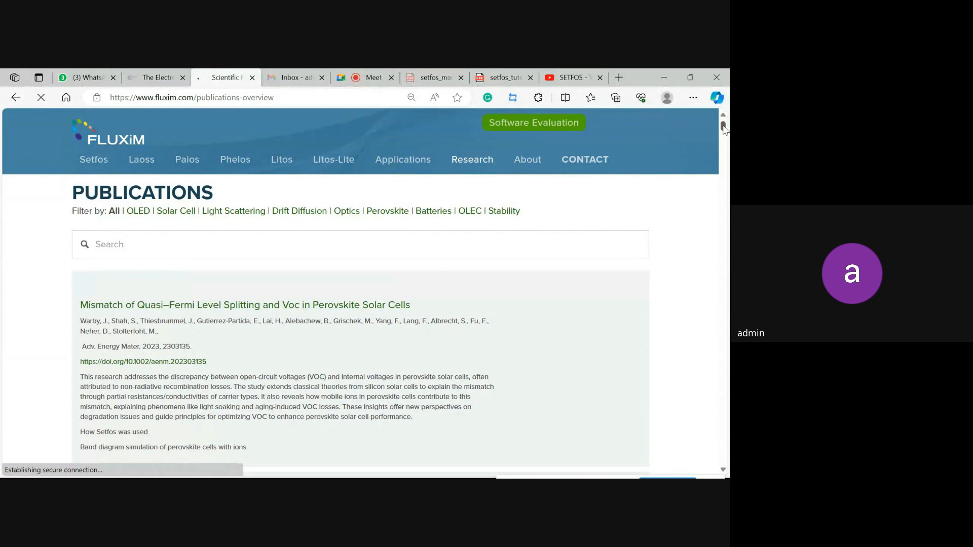
Browse the perovskite solar cell entries in the publications list and accept the cookie notice.
scroll(725, 129, down, 1)
scroll(725, 129, down, 2)
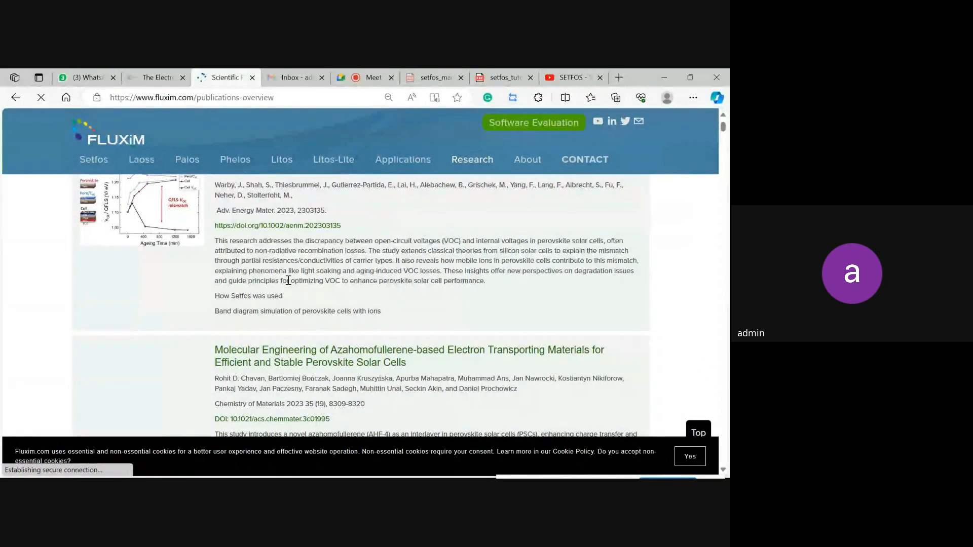
scroll(288, 280, down, 3)
scroll(288, 283, down, 4)
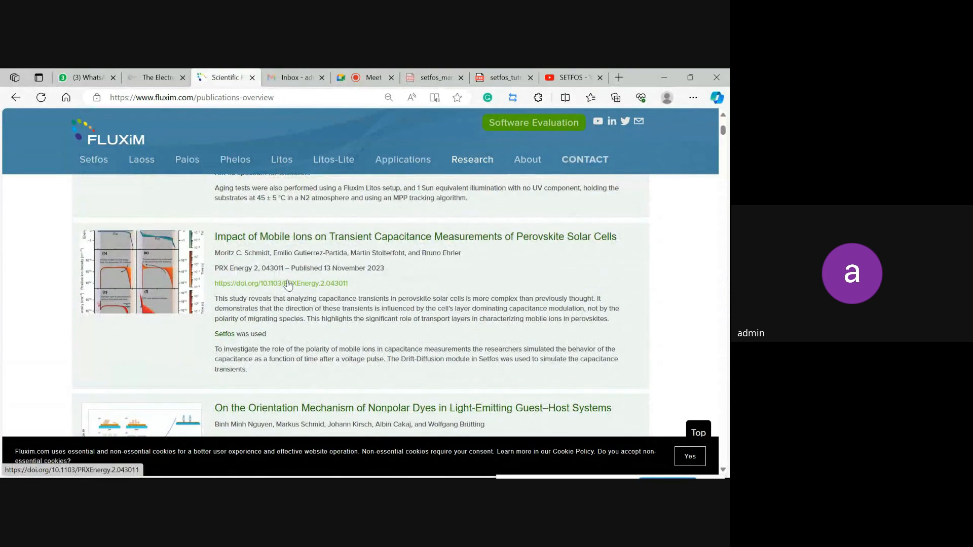
click(687, 457)
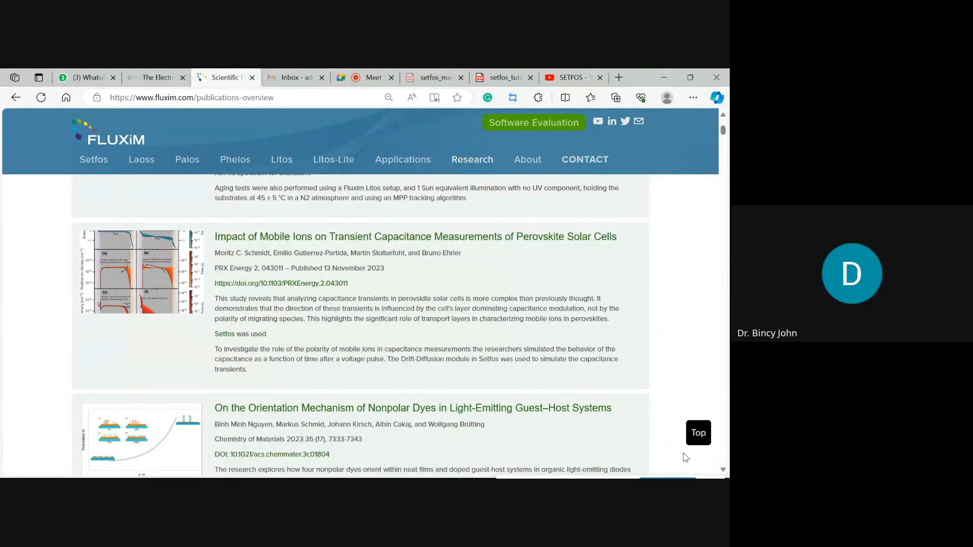
Show the SETFOS YouTube playlist and return to the Google Meet call to read the in-call messages.
click(571, 77)
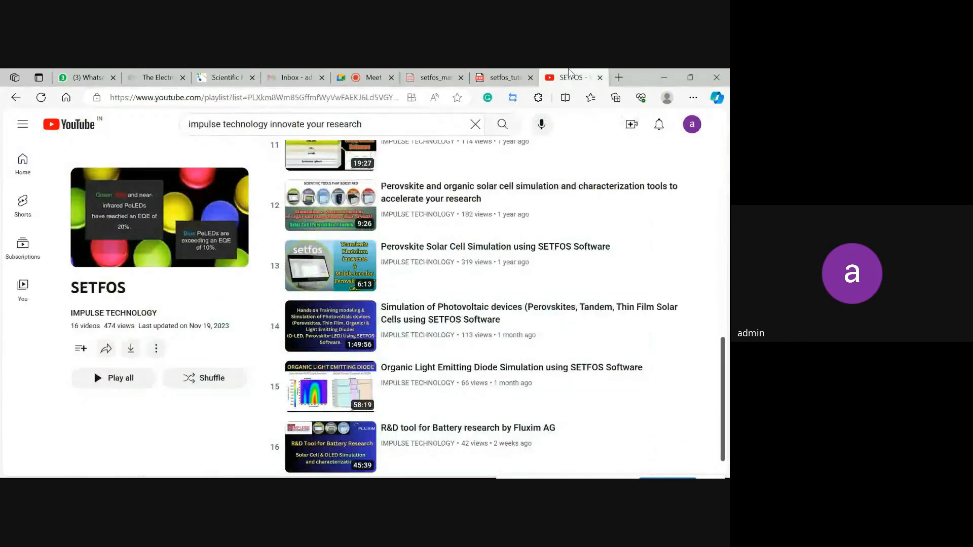
click(372, 76)
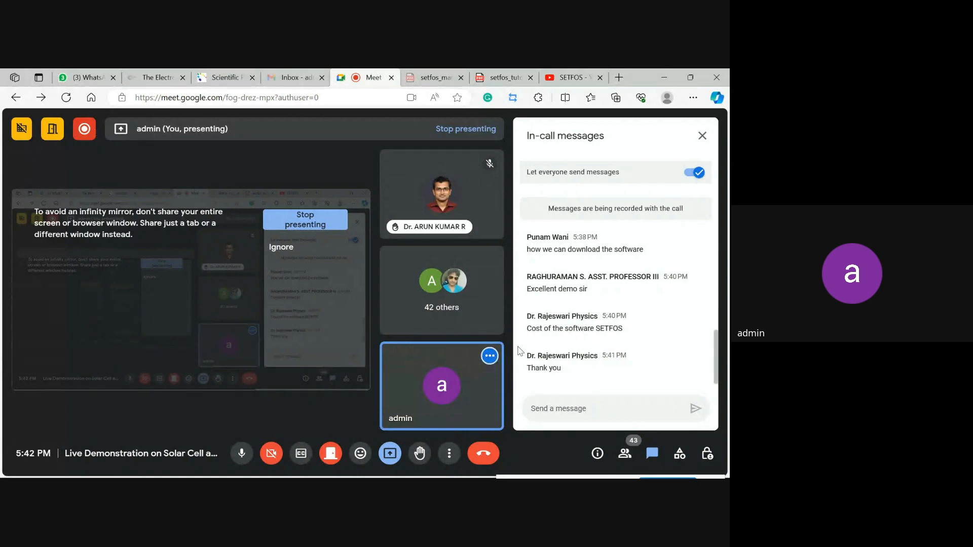
Switch to the PowerPoint presentation and start the slide show from slide 17, the SERB-SURE call for application.
mouse_move(522, 477)
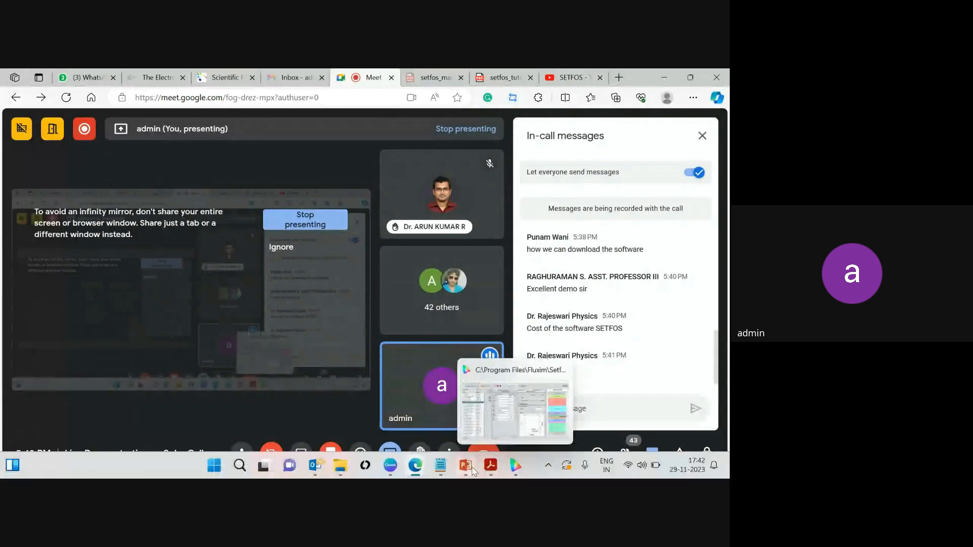
click(462, 467)
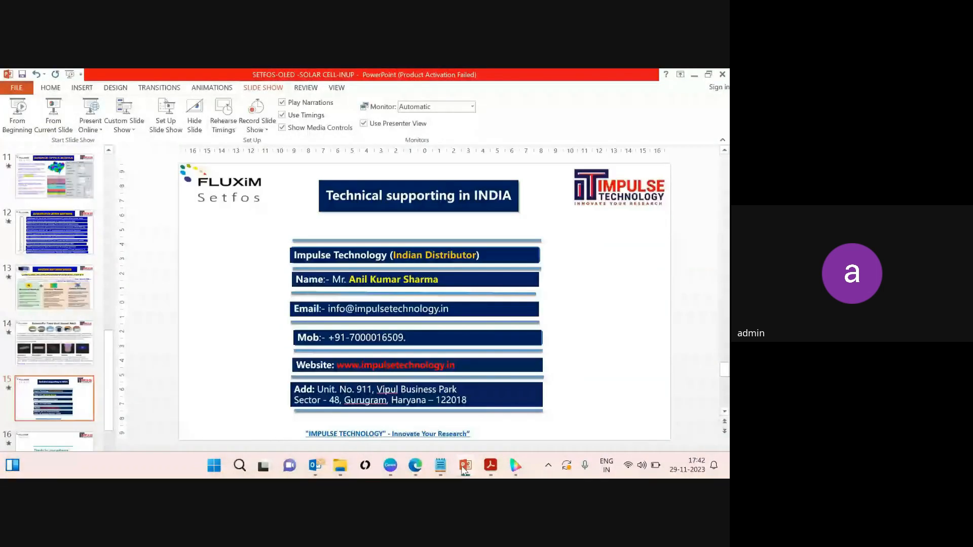
scroll(54, 304, down, 2)
click(60, 433)
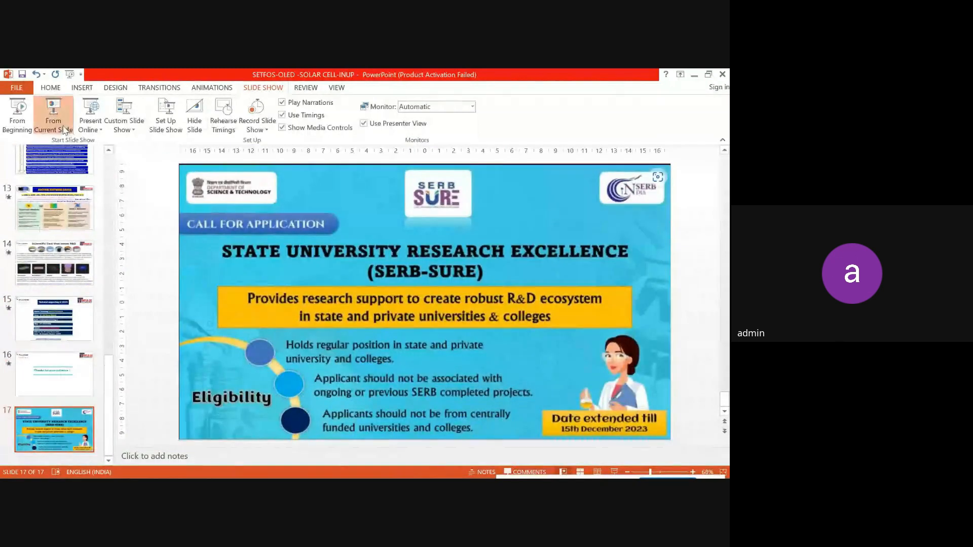
click(53, 112)
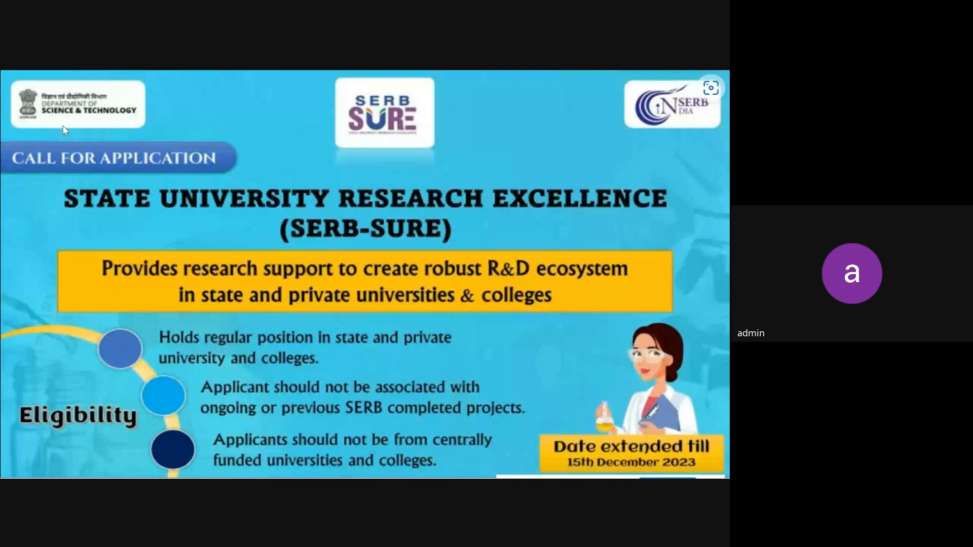